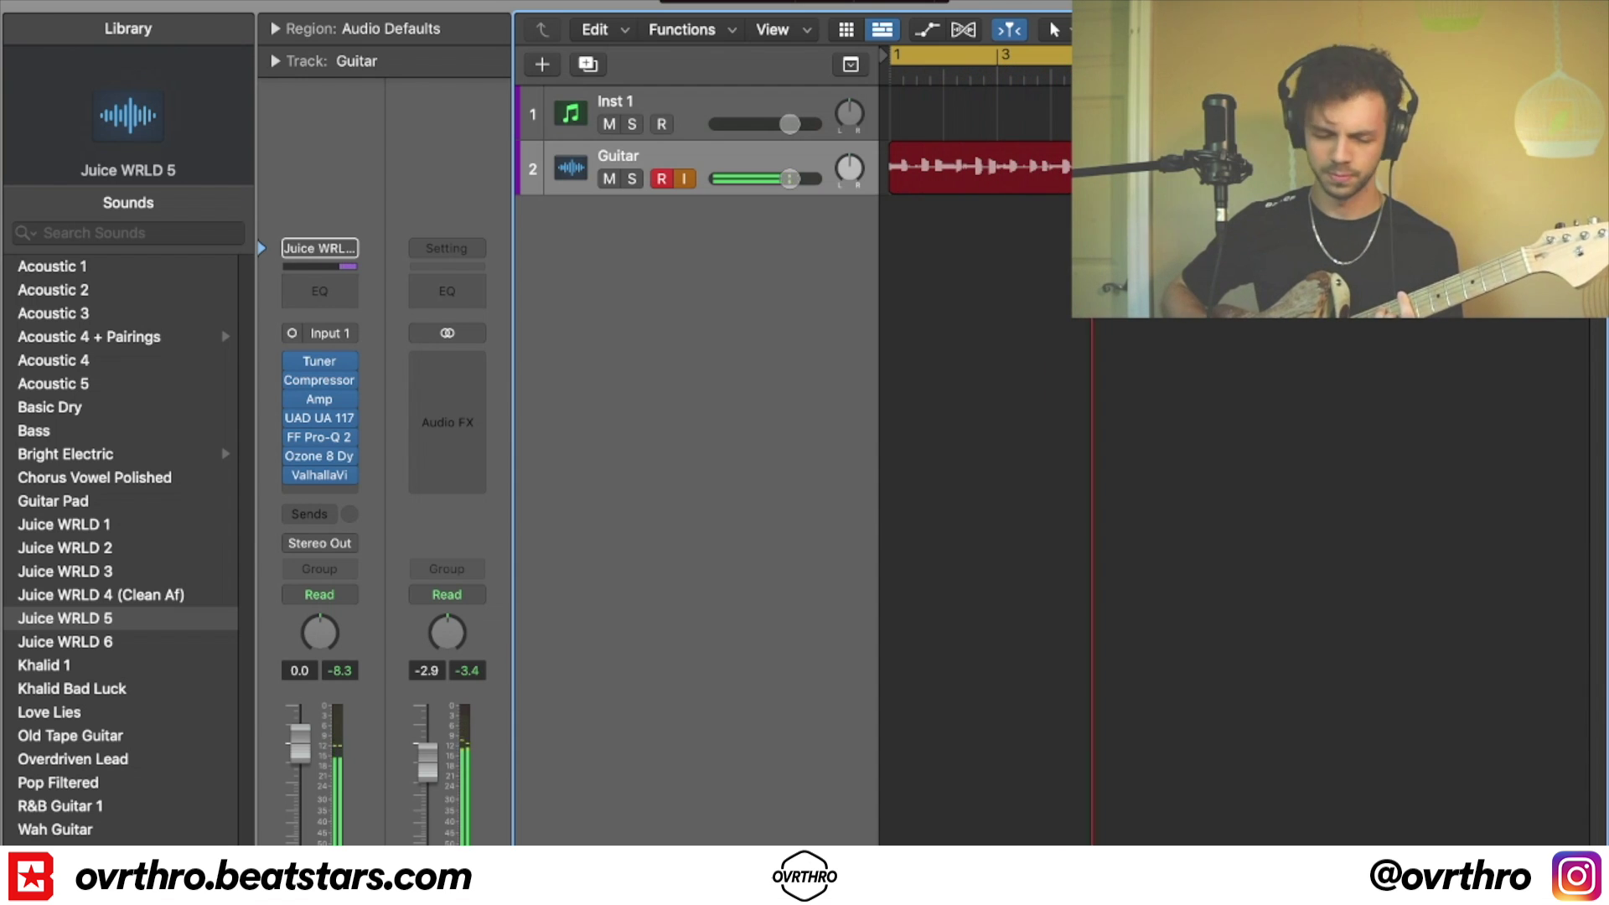
- Stop recording on the Guitar track and play the take back with the ValhallaVi effect bypassed
key("space")
key("space")
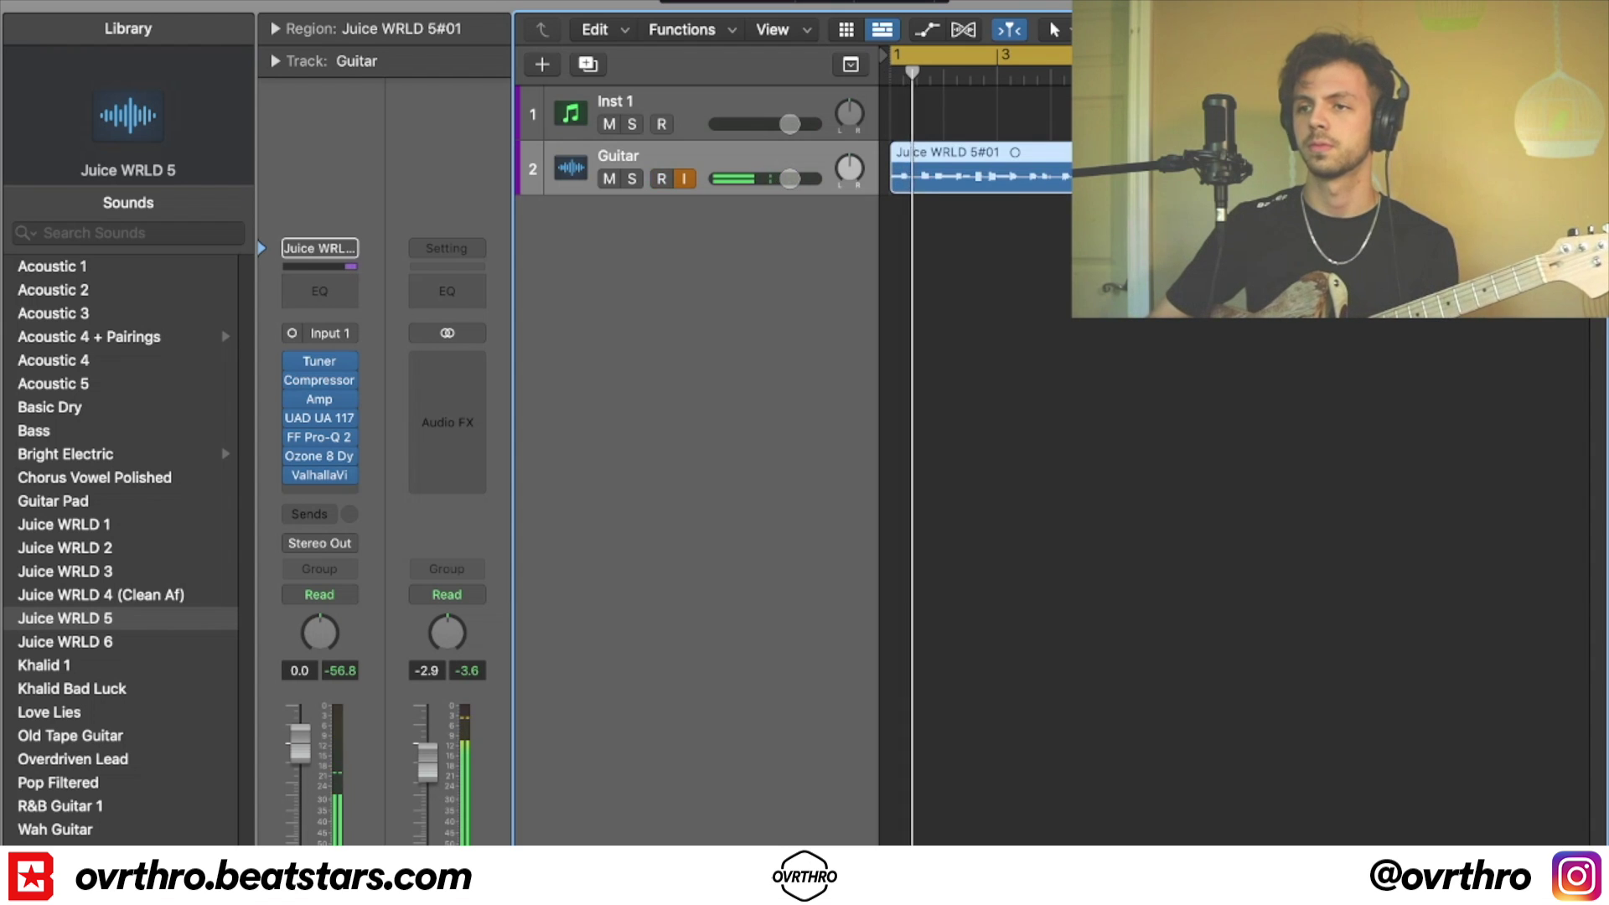
left_click(295, 475)
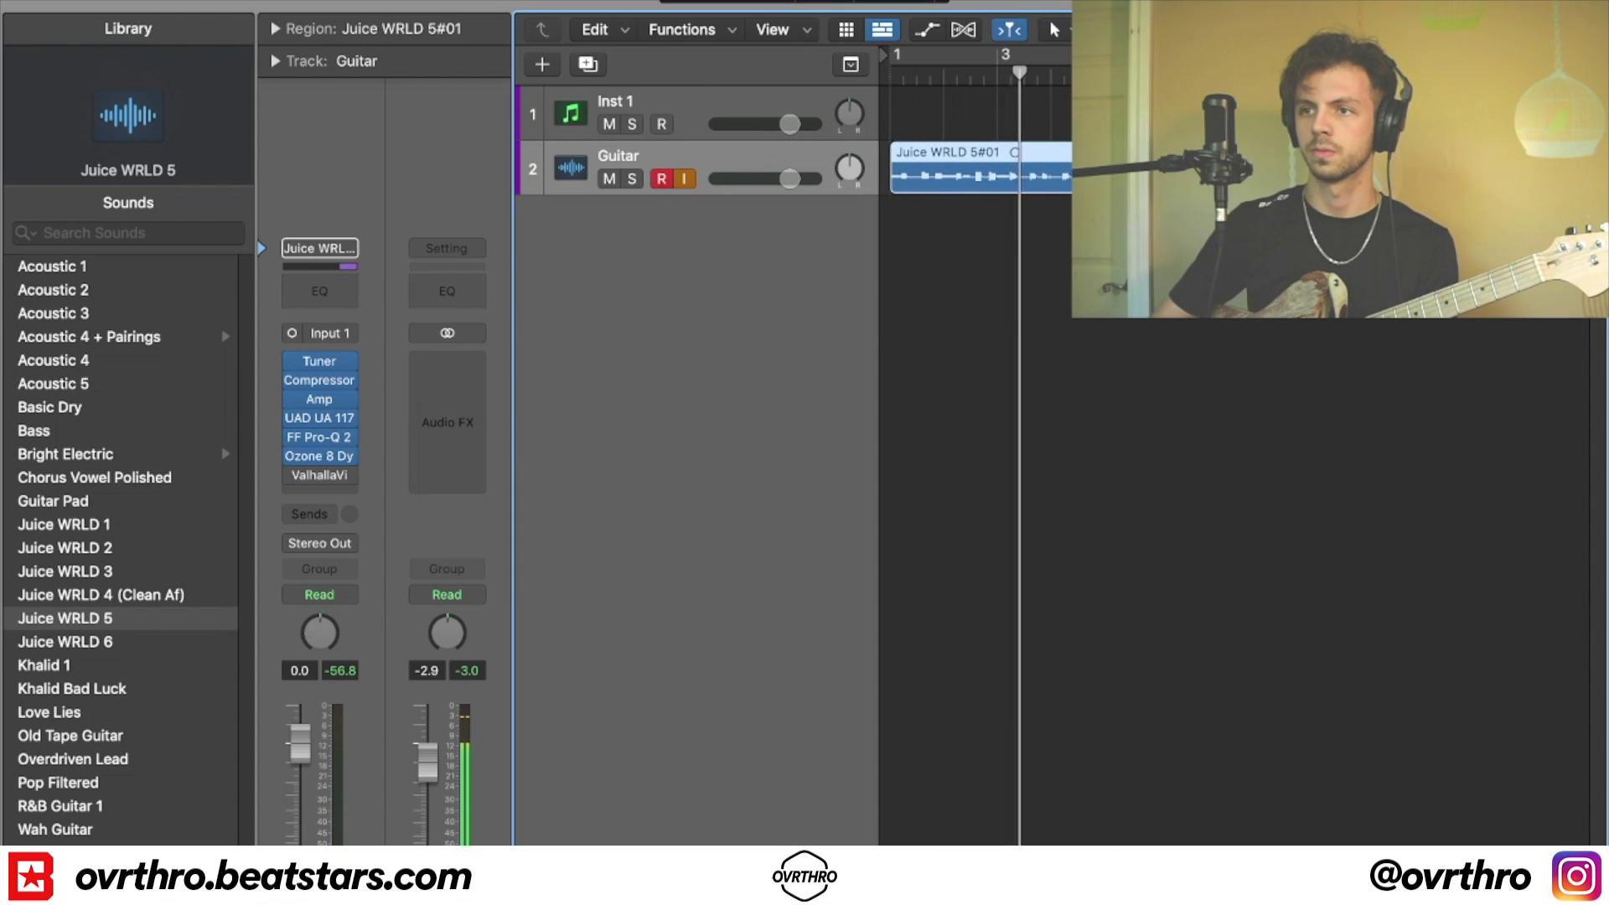
- Adjust the cycle range, record a second take over the first on the Guitar track, and play it back
left_click_drag(1319, 54, 1105, 55)
key("super+Down")
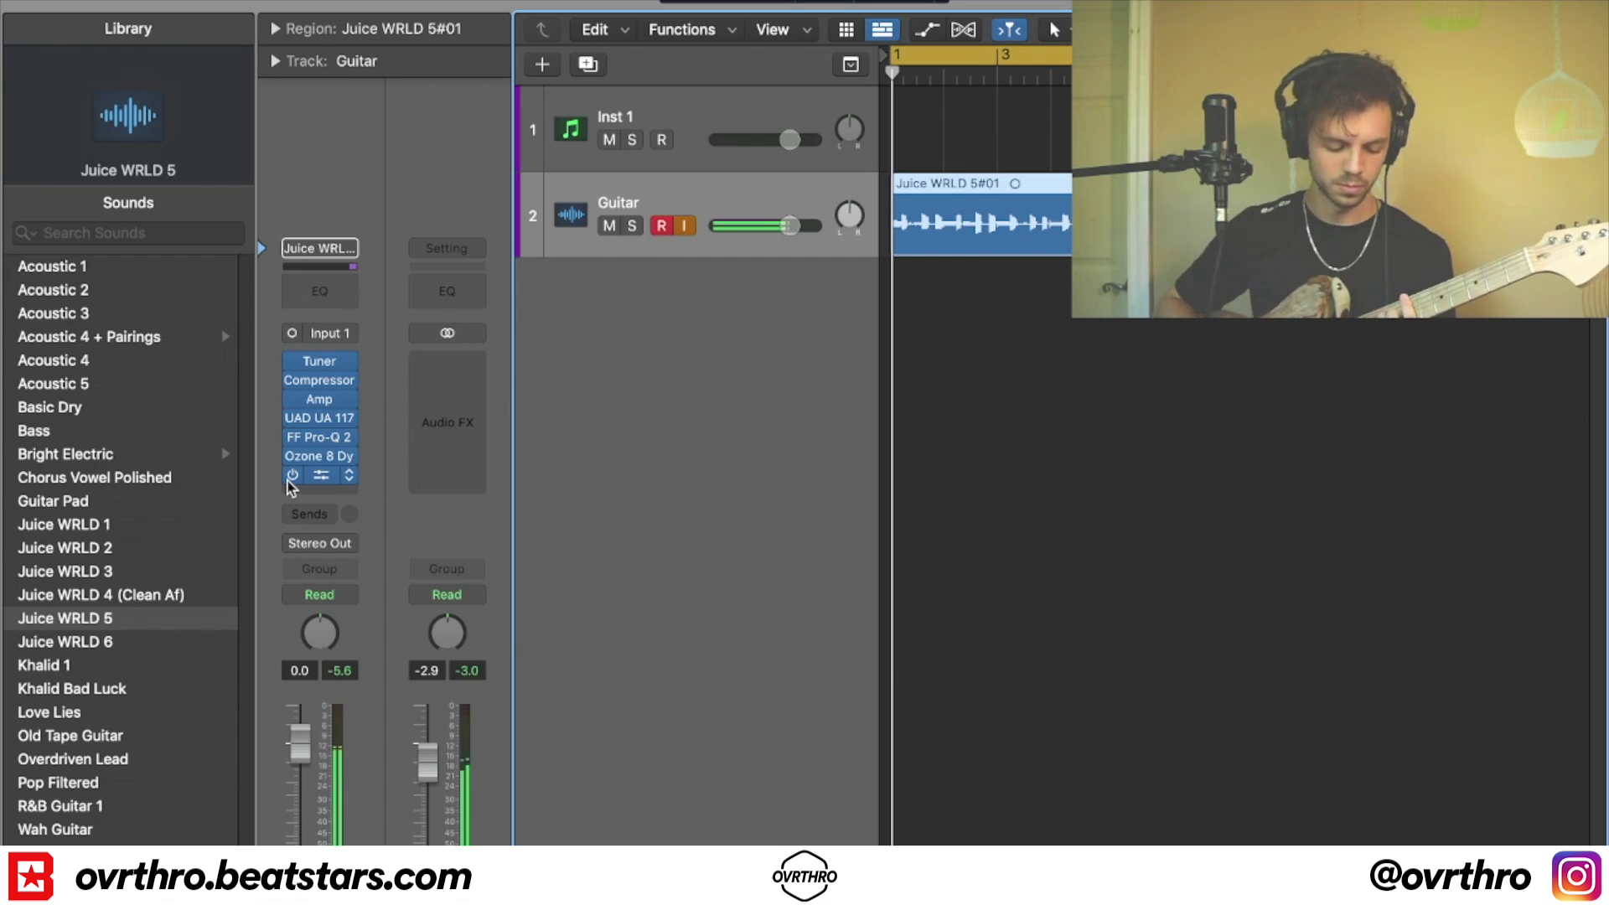
key("r")
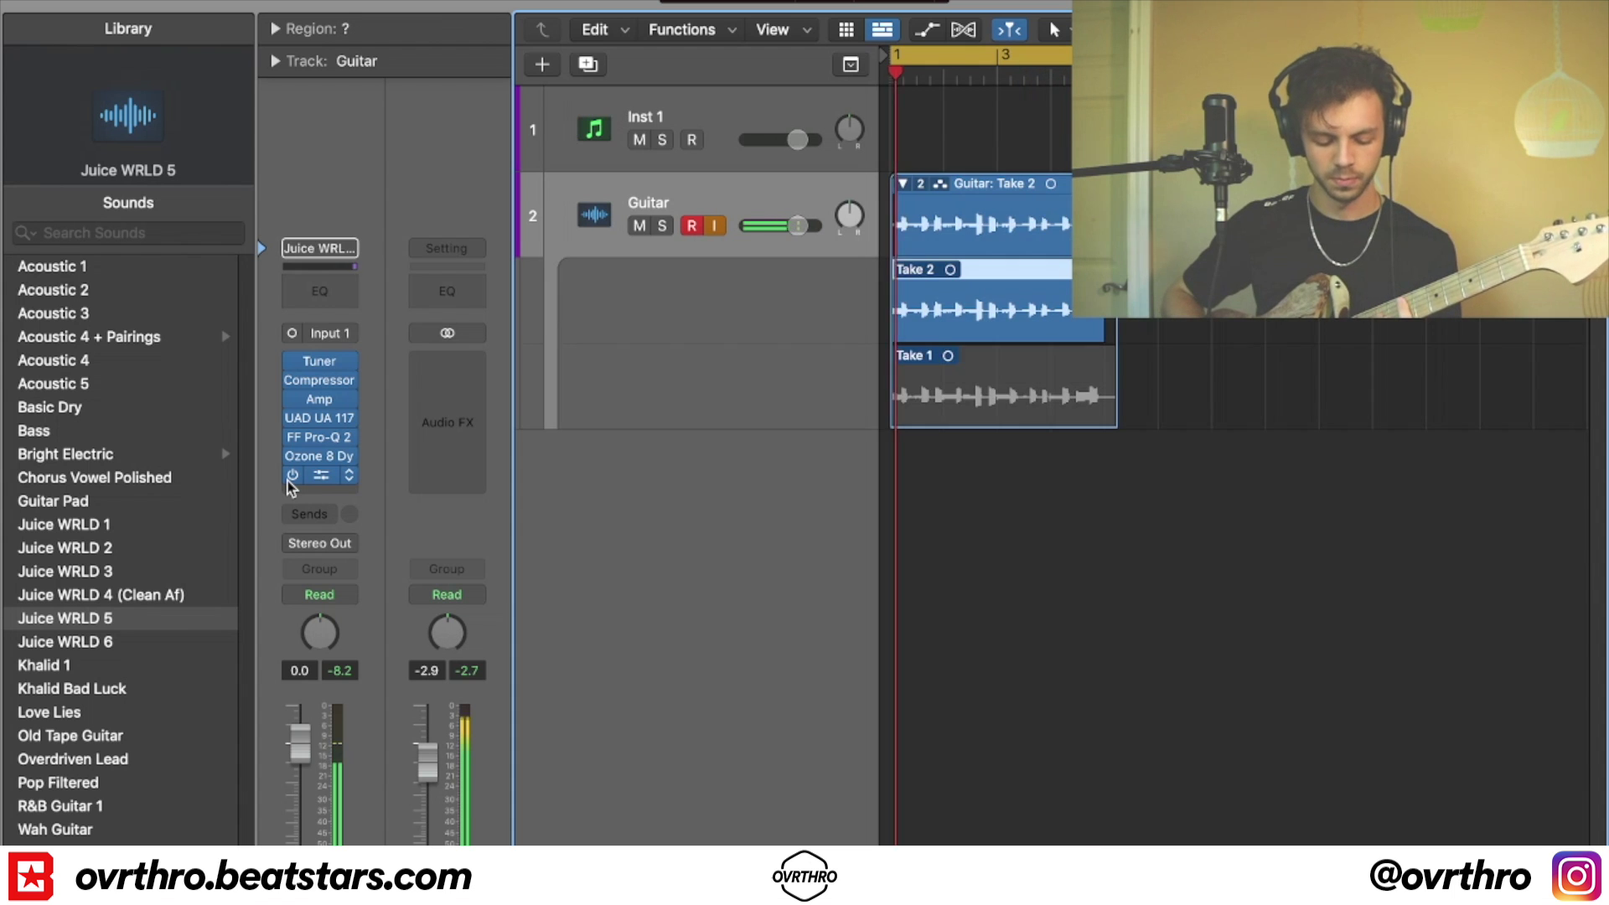
key("space")
key("space")
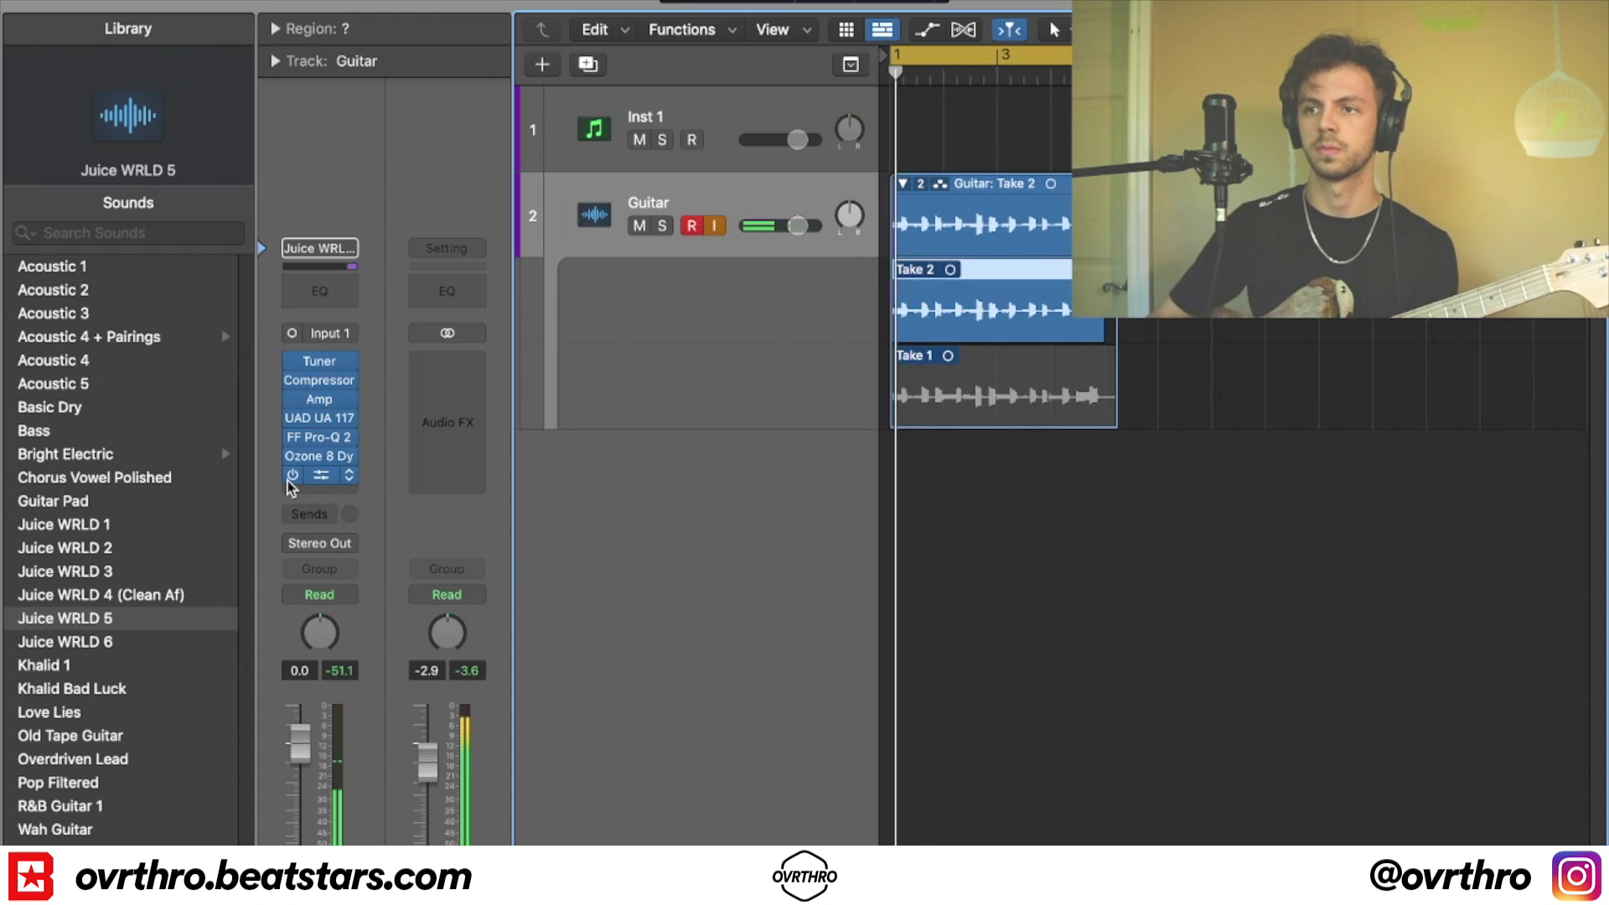
- Collapse the Guitar take folder and add a second Guitar track with the same channel settings below it
key("z")
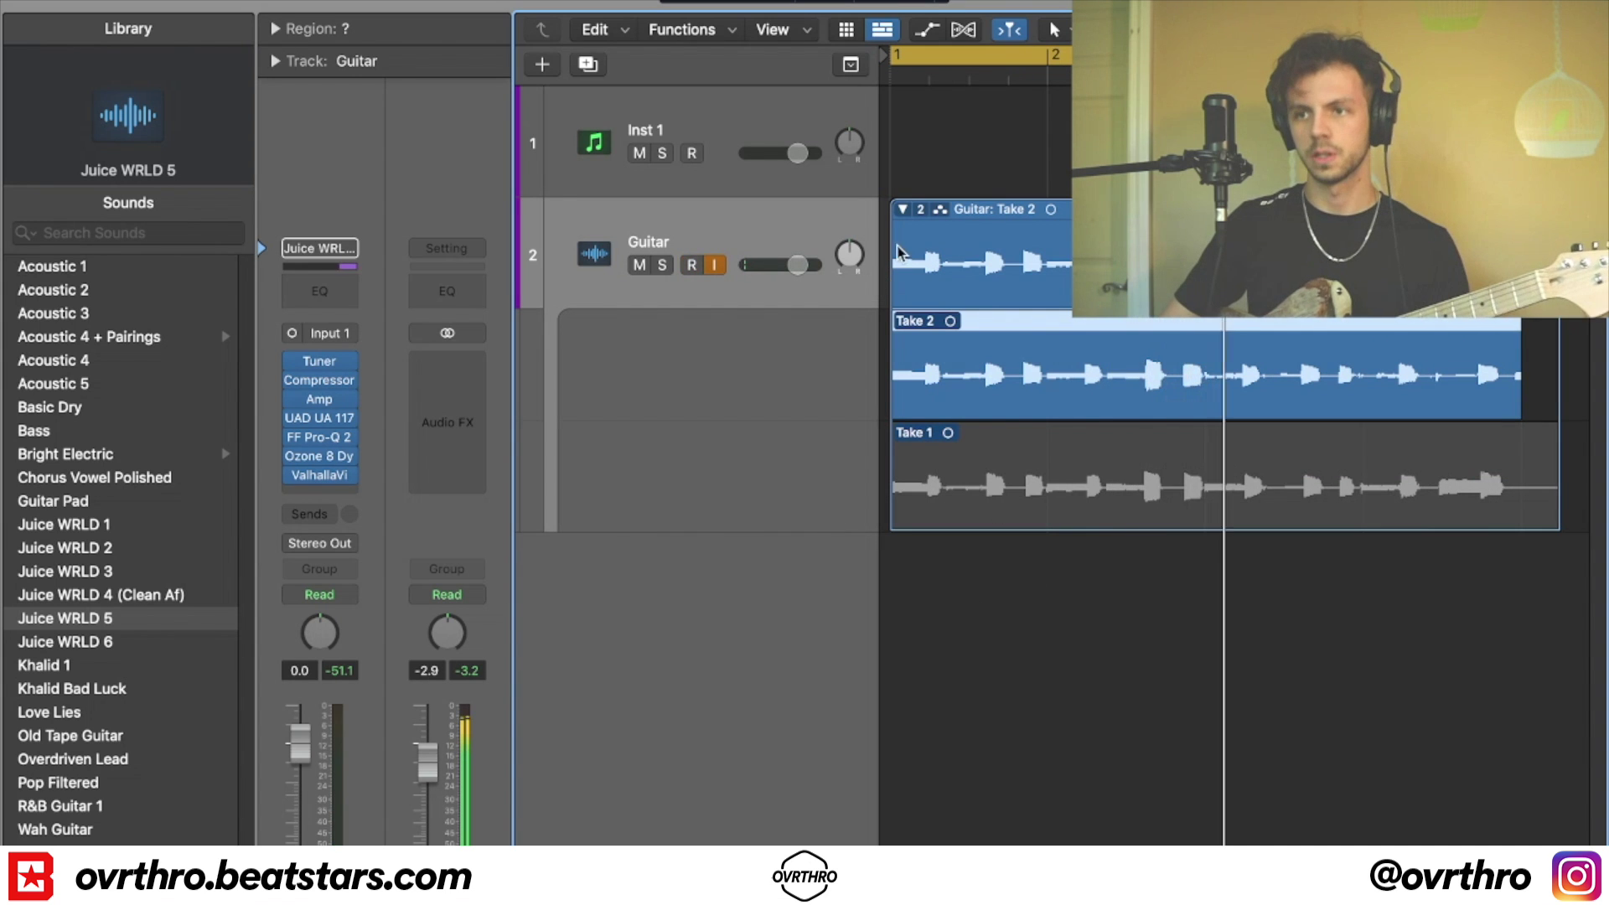
left_click(902, 209)
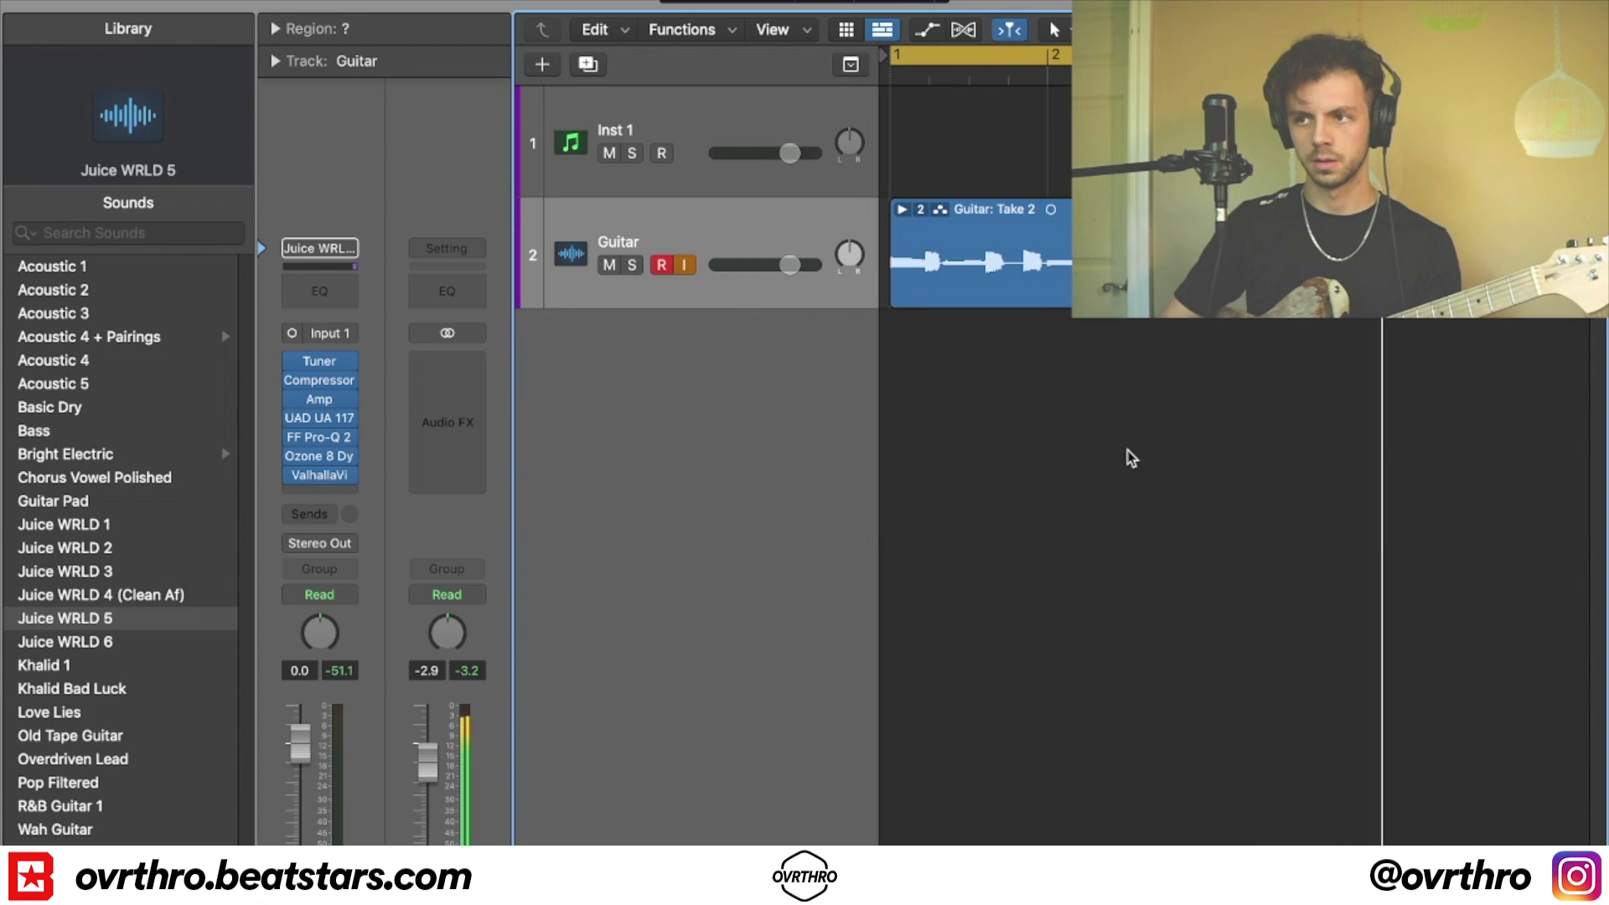
double_click(788, 325)
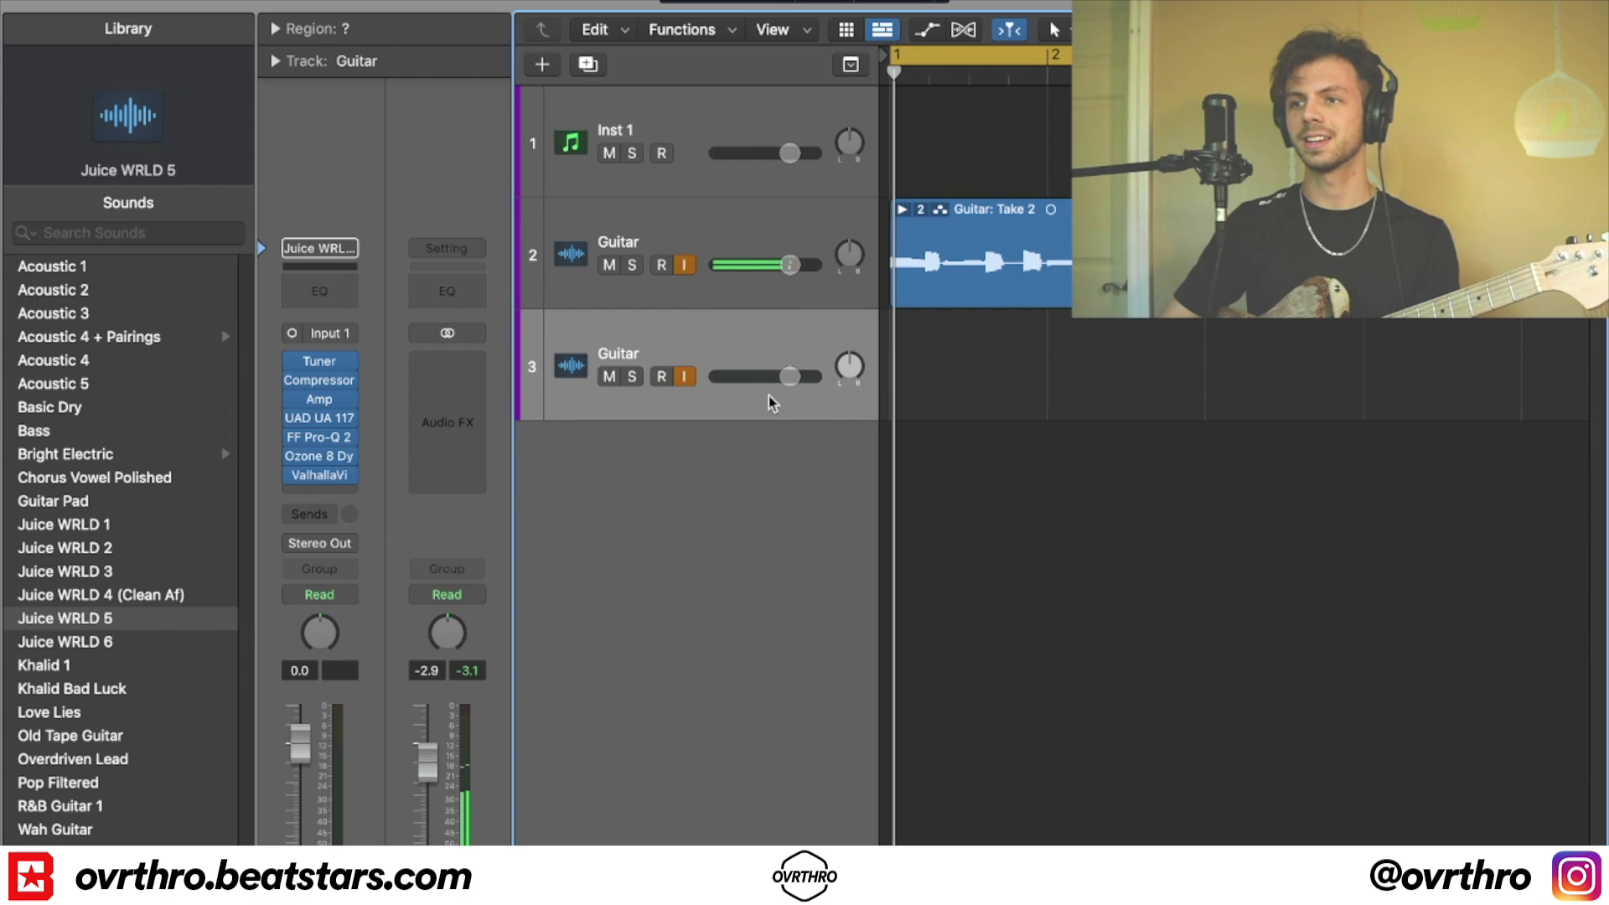
- Add an empty audio track and delete the duplicate Guitar track above it
left_click(344, 251)
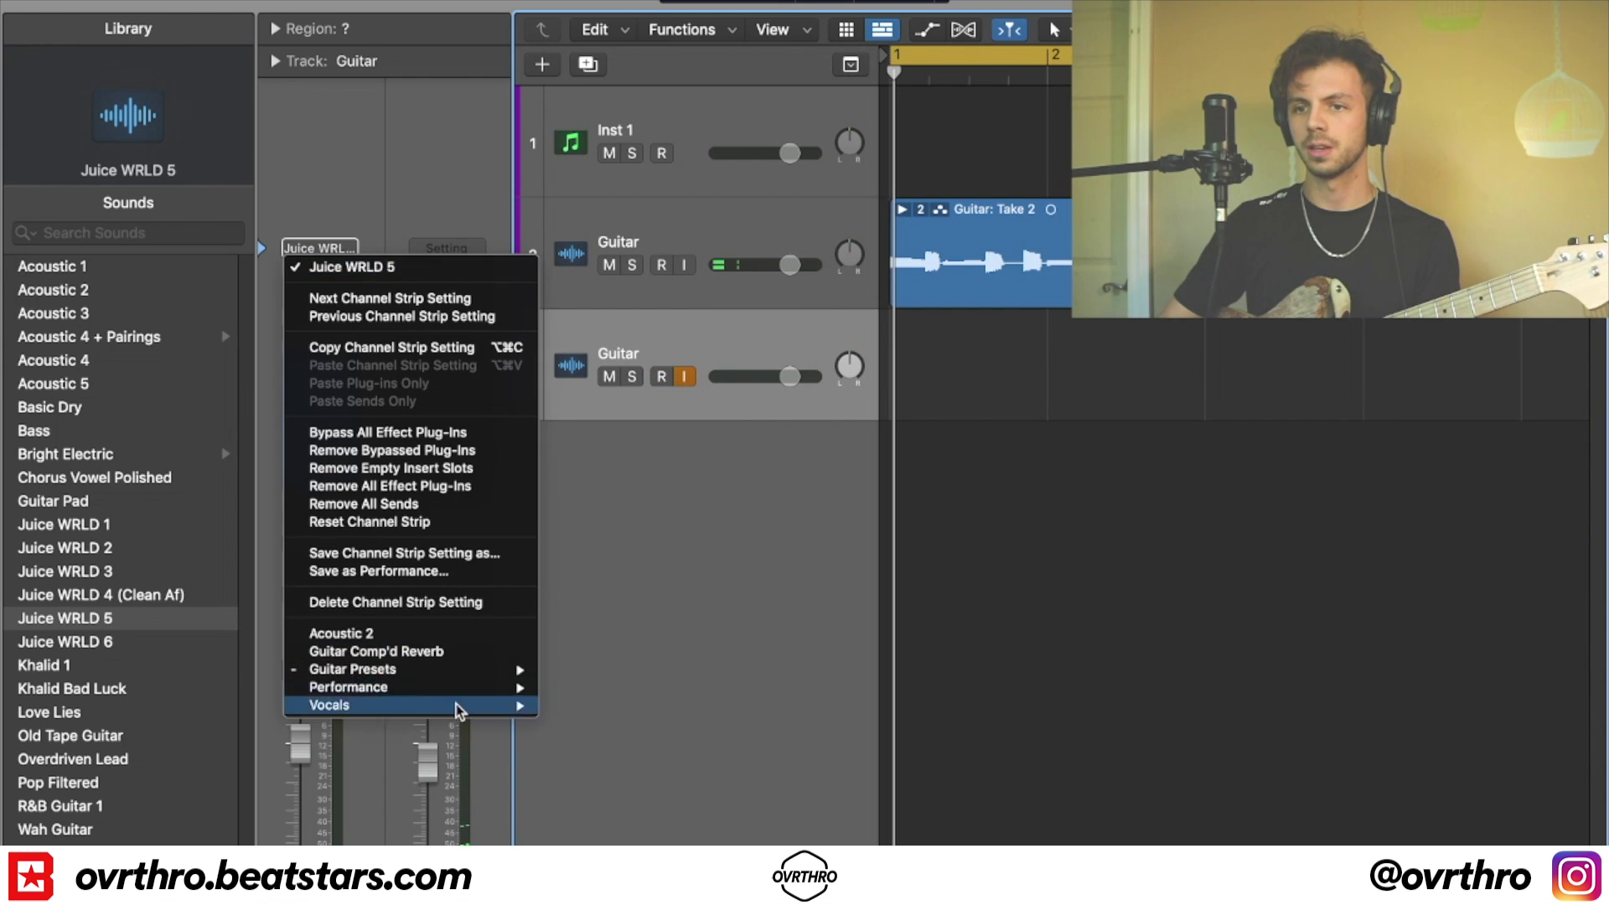
mouse_move(422, 677)
left_click(1163, 453)
double_click(1158, 443)
left_click(508, 366)
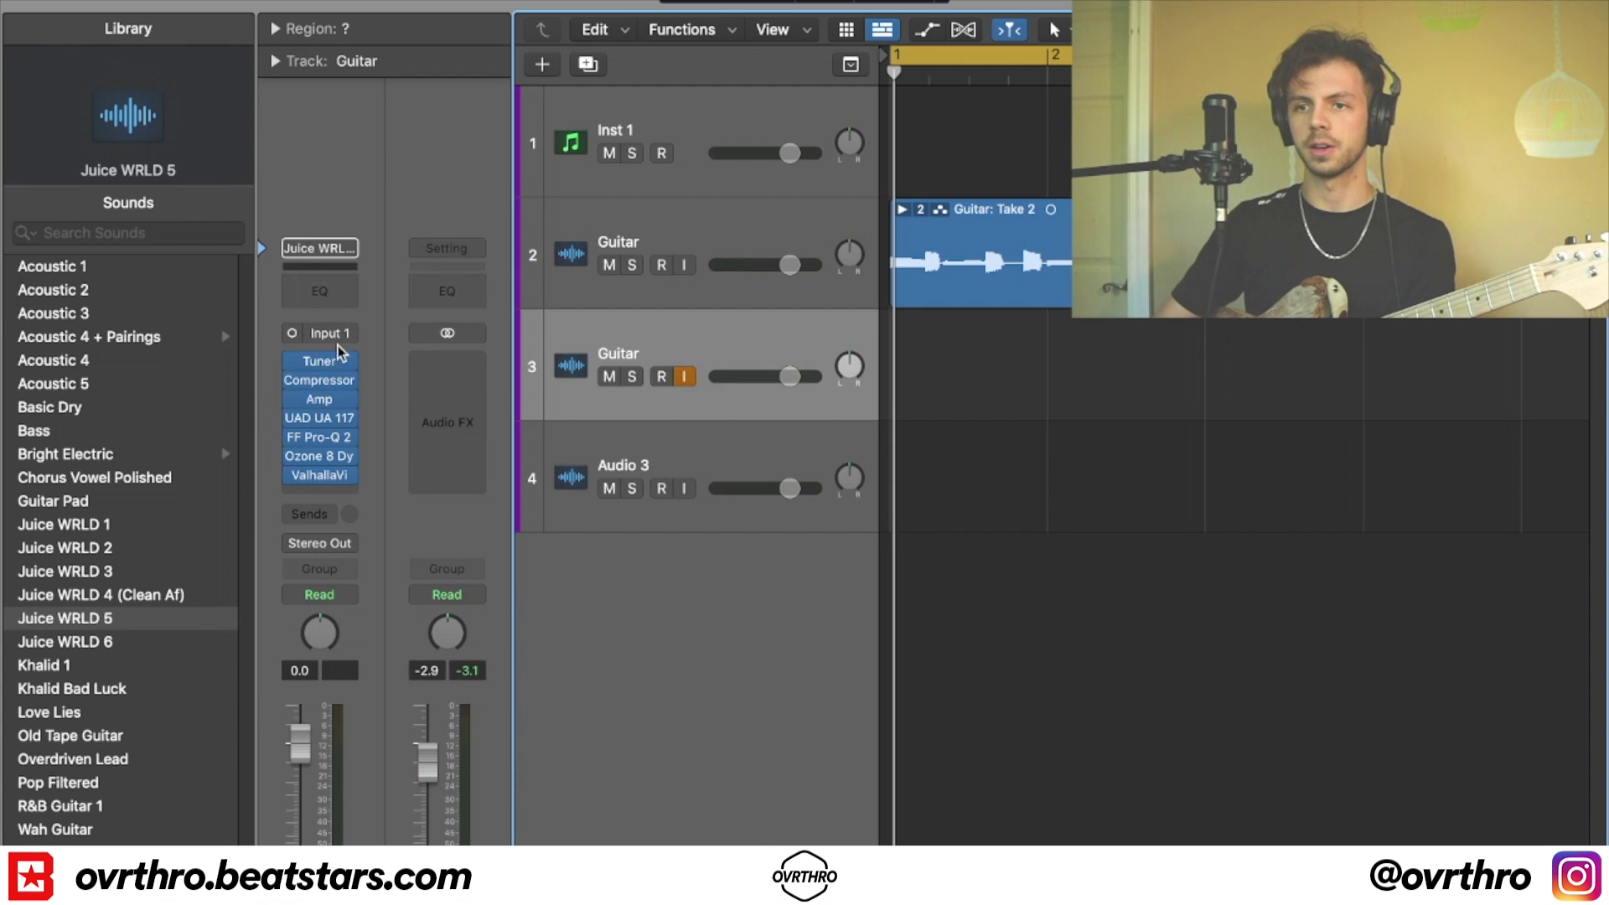
key("super+BackSpace")
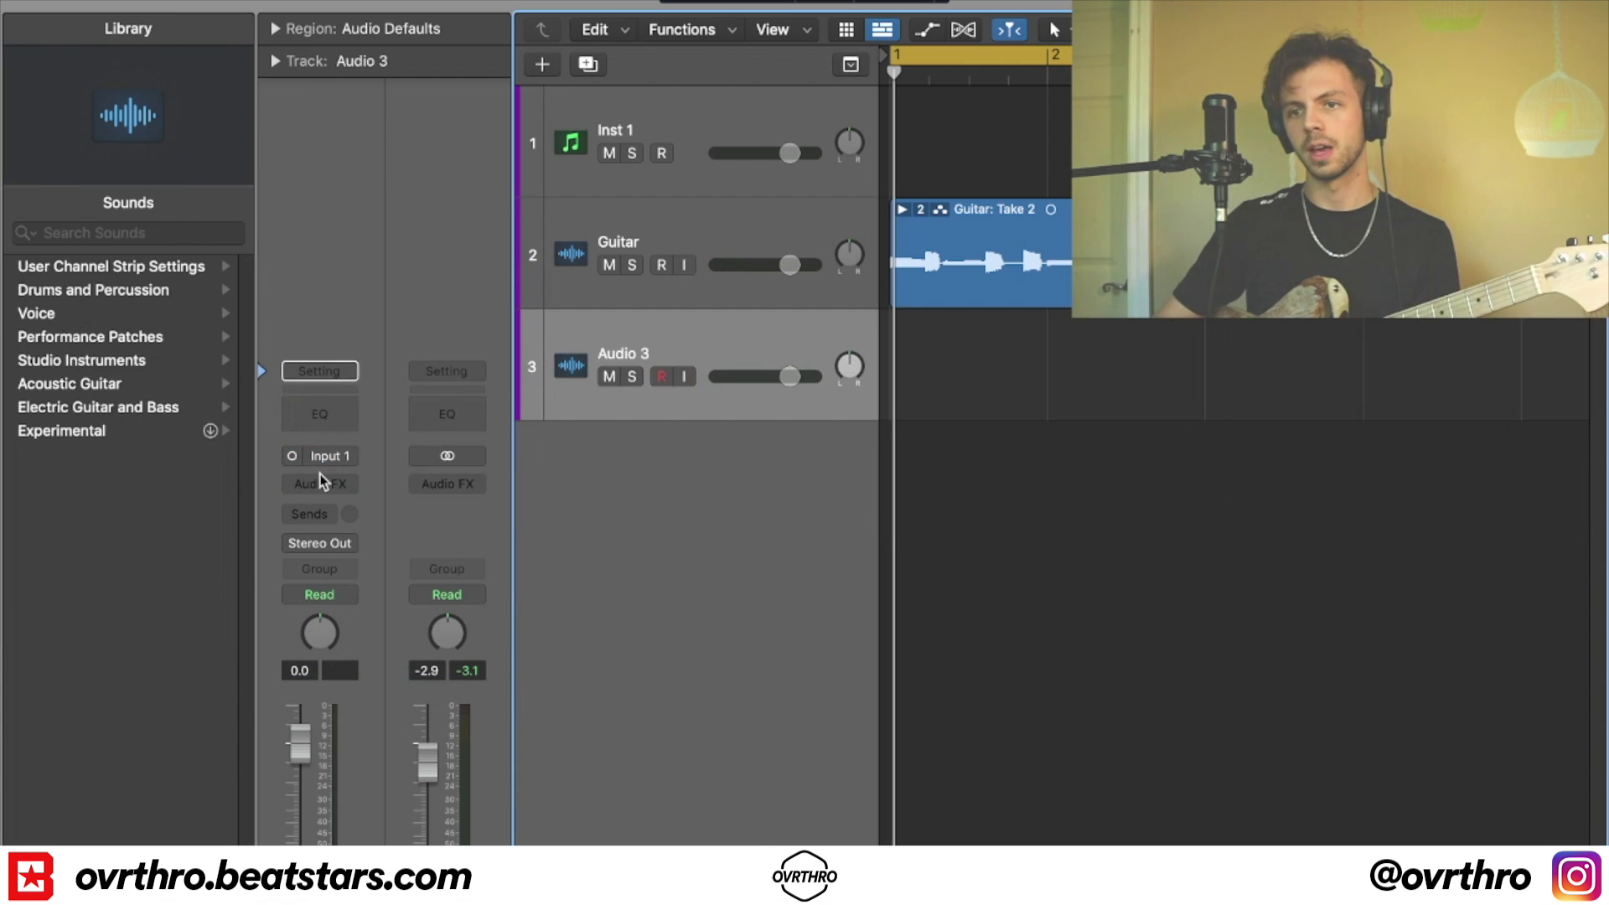
- Insert Amp Designer as the first audio effect on the Audio 3 track
left_click(320, 474)
mouse_move(347, 872)
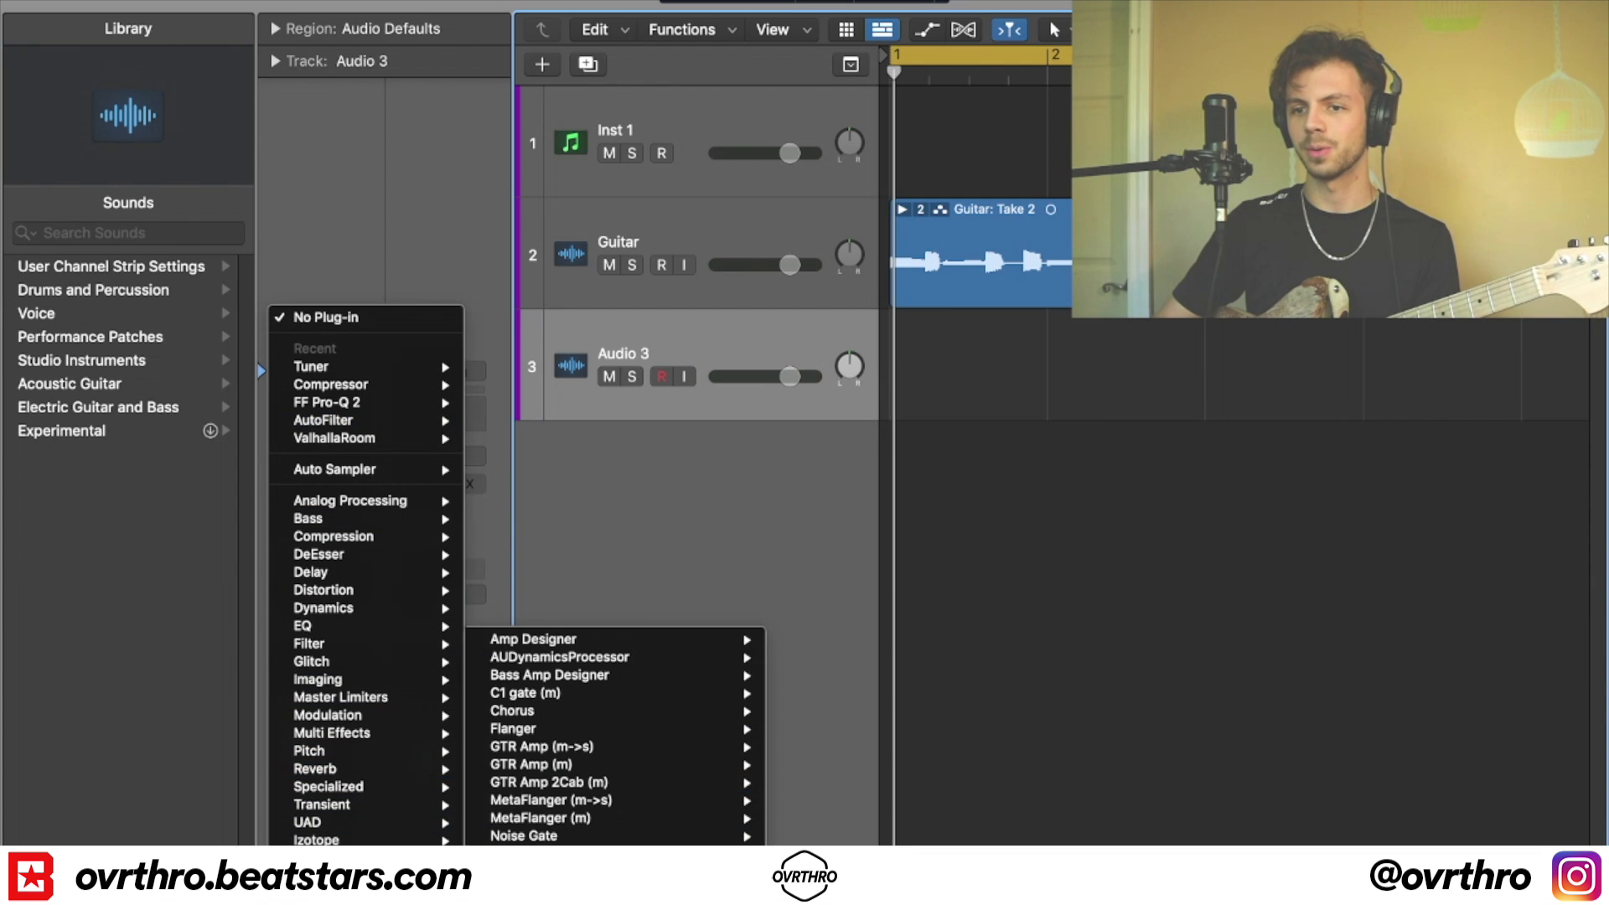
mouse_move(638, 639)
left_click(809, 639)
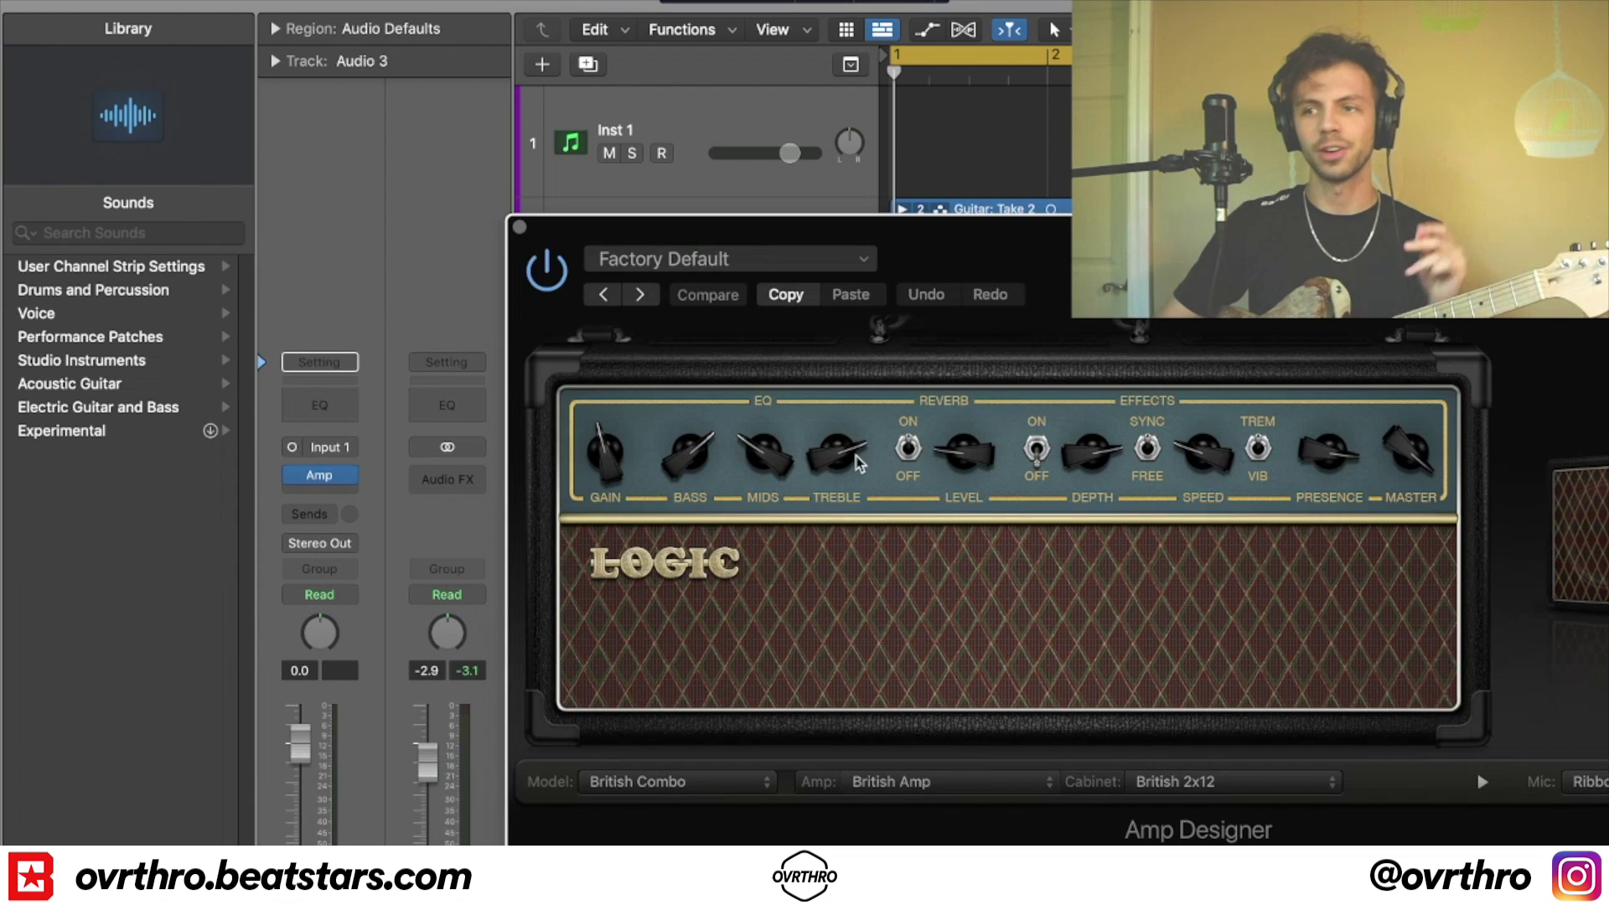
- Load the All The Way Up preset from the 03 Distorted category in Amp Designer and close the plug-in
left_click_drag(607, 471, 609, 459)
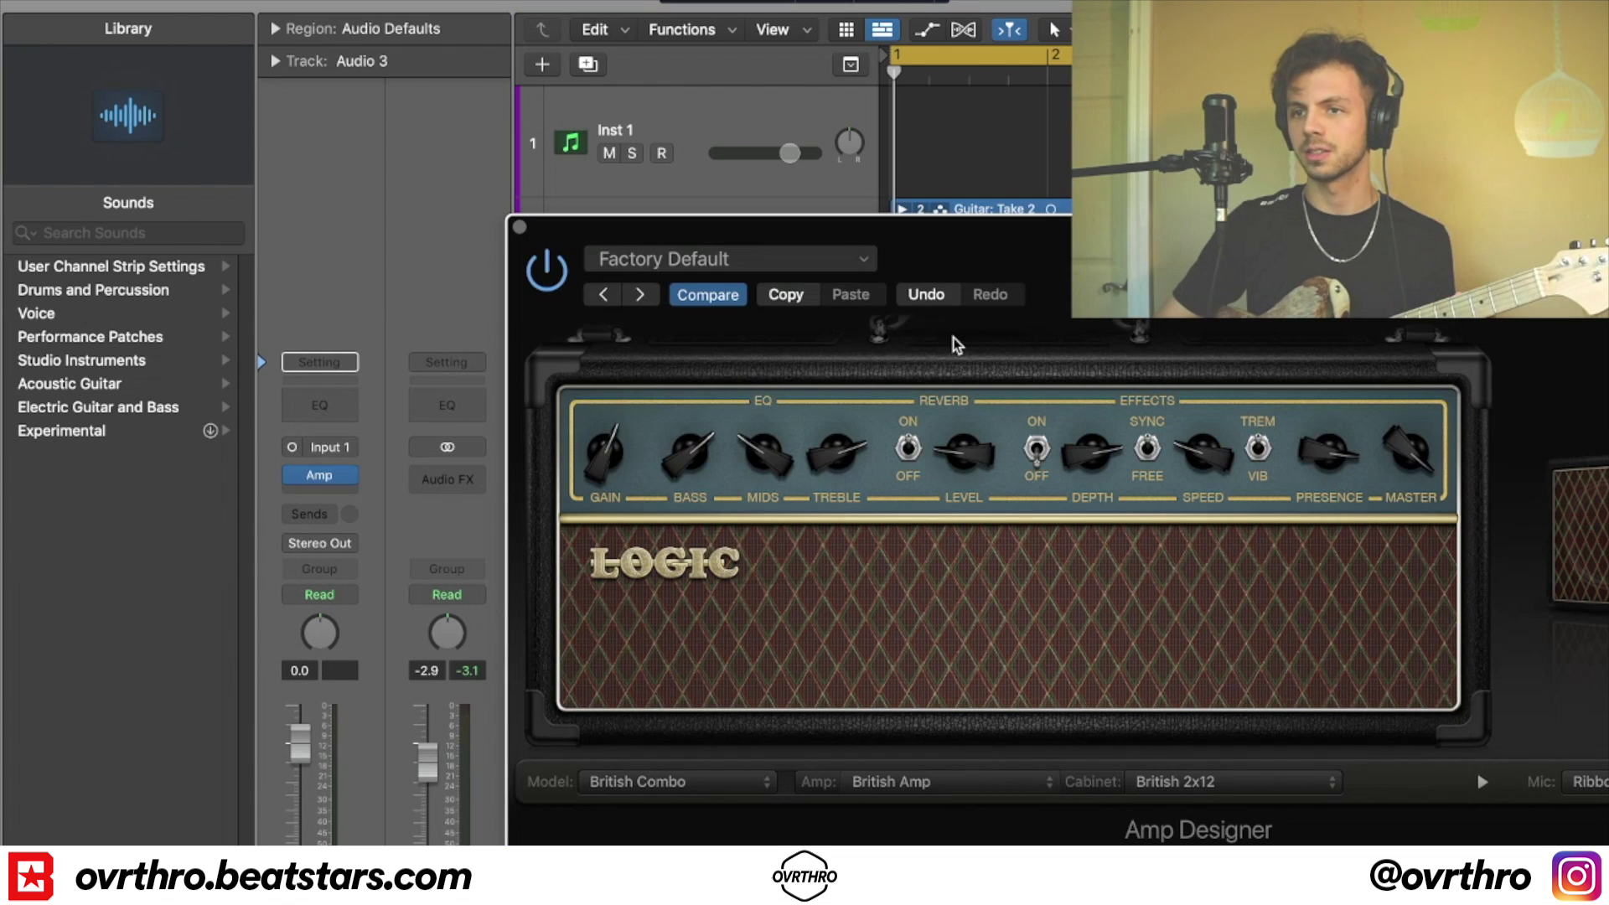
left_click(729, 259)
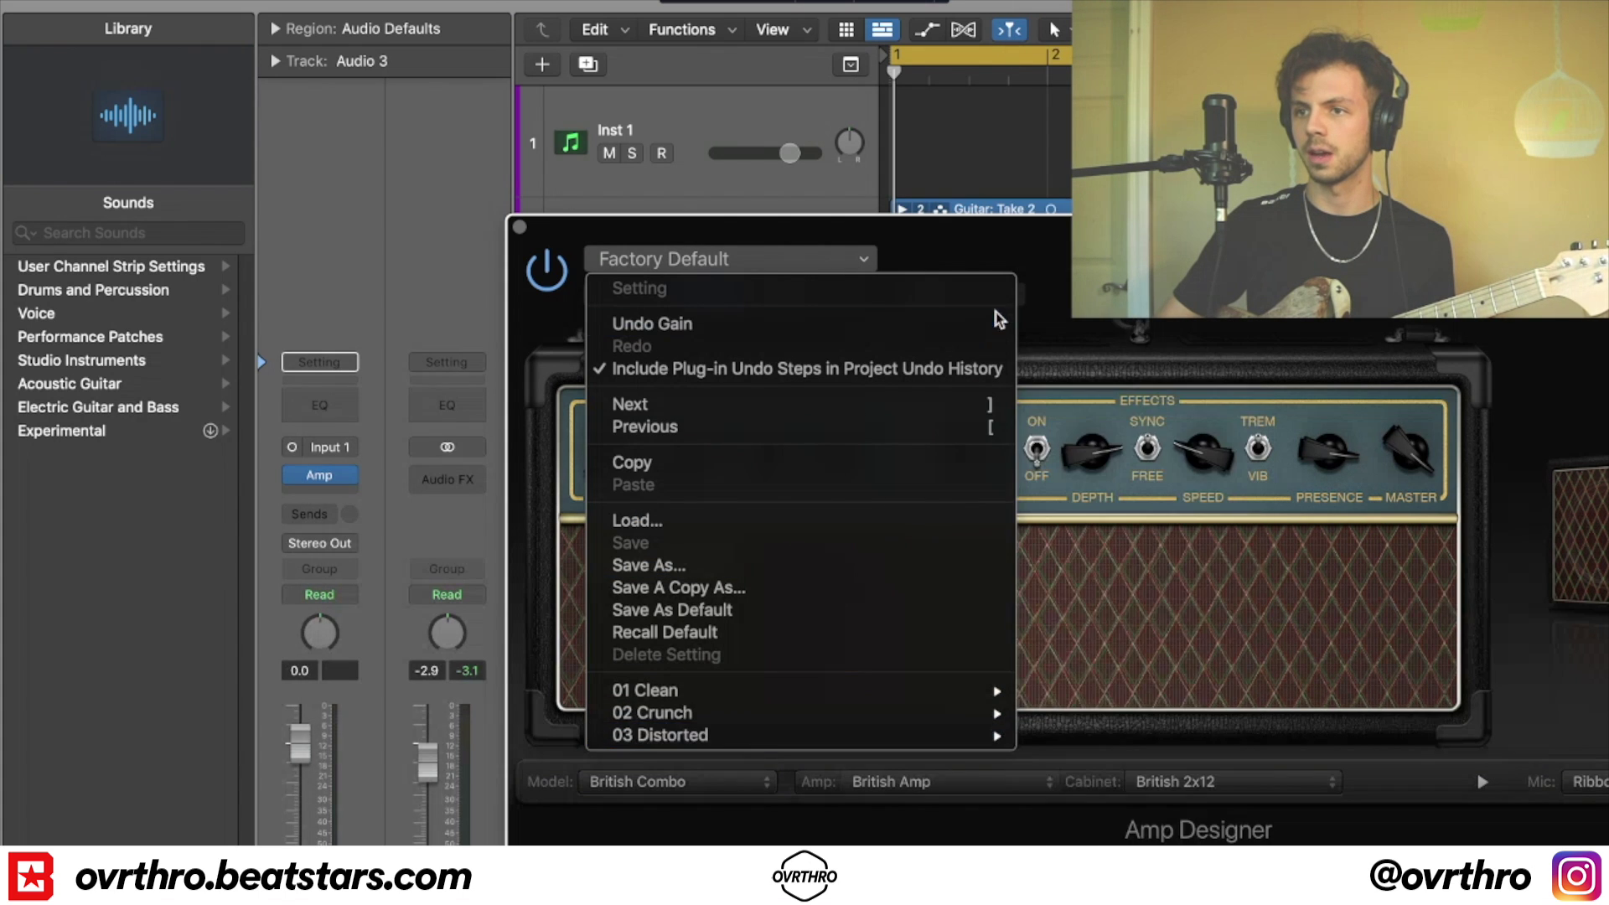
mouse_move(991, 745)
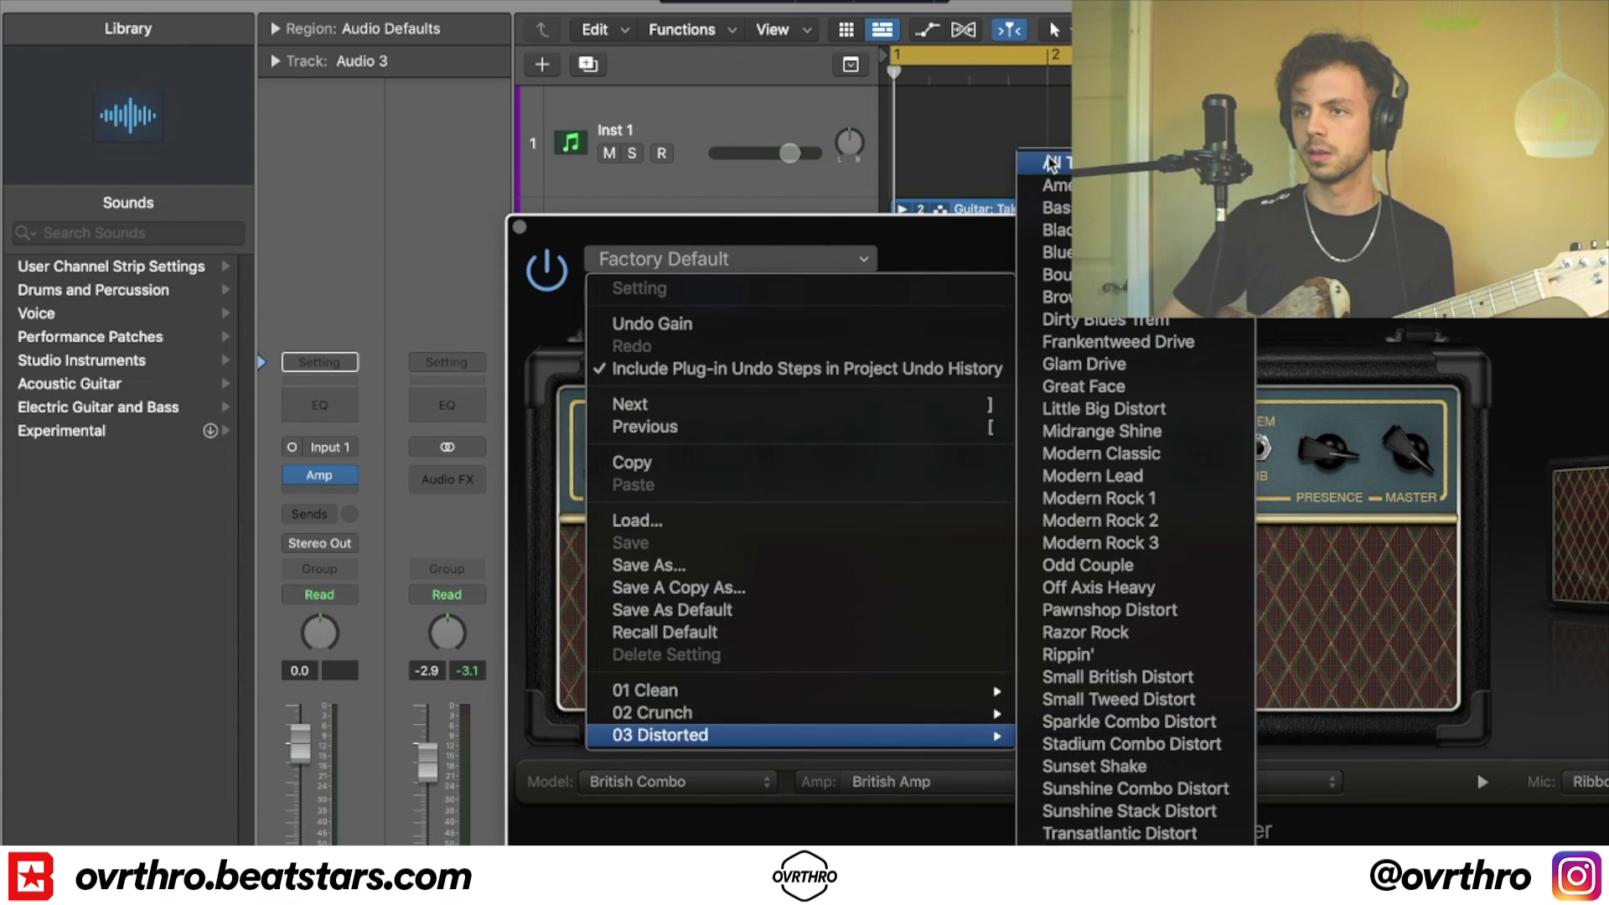
left_click(1052, 164)
left_click(520, 226)
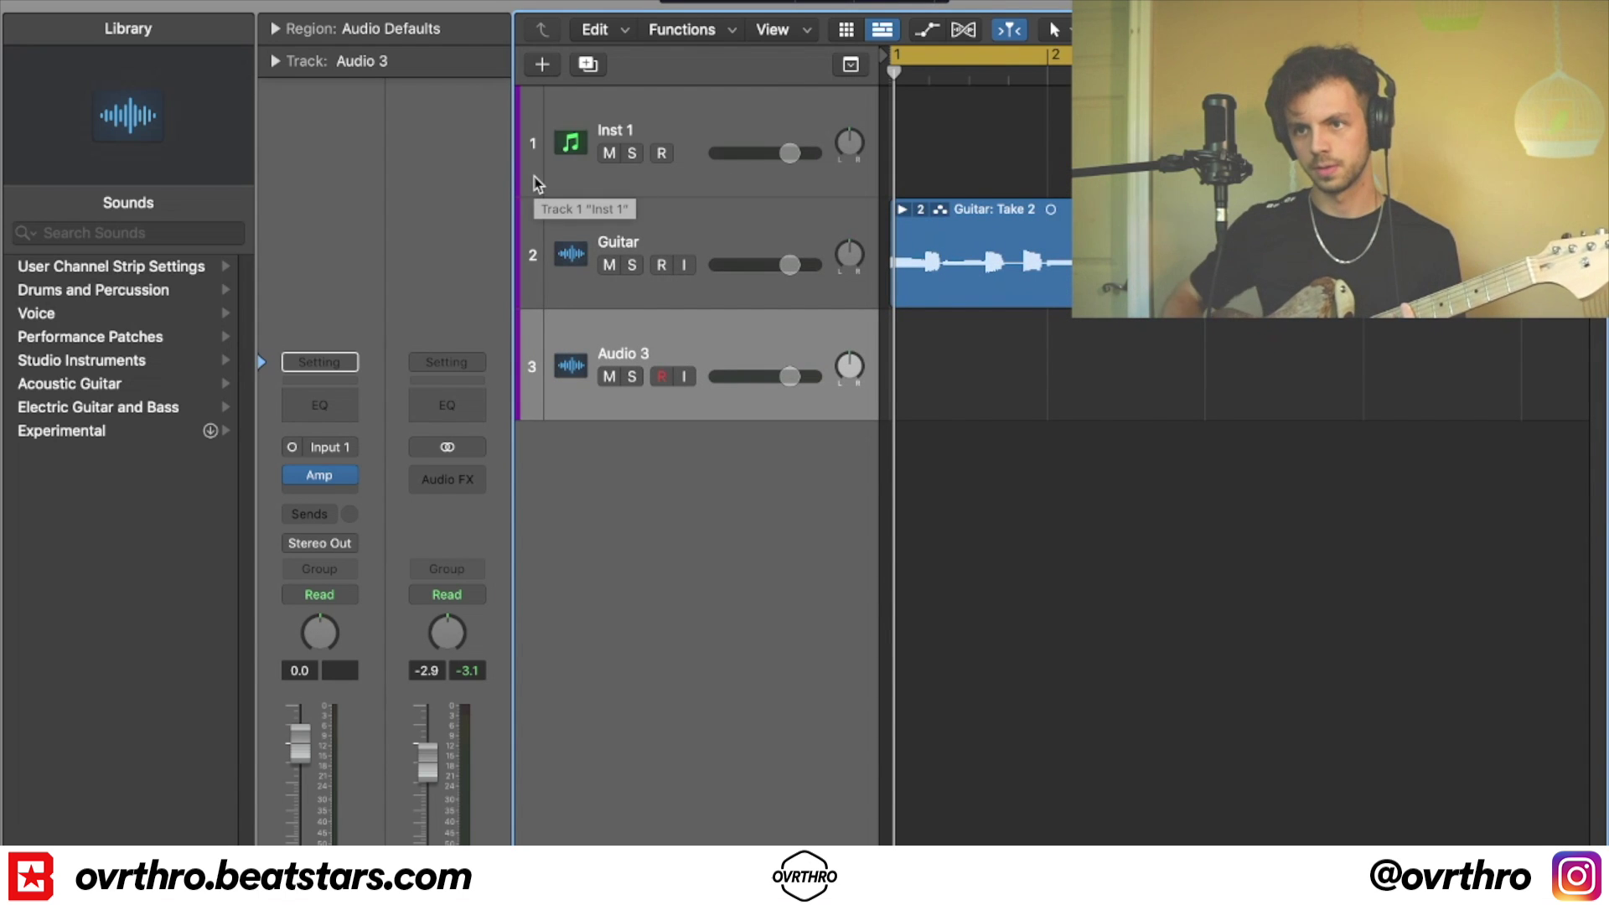
- Arm Audio 3 for recording with input monitoring on and set its volume to about -11.6 dB
left_click_drag(788, 378, 747, 379)
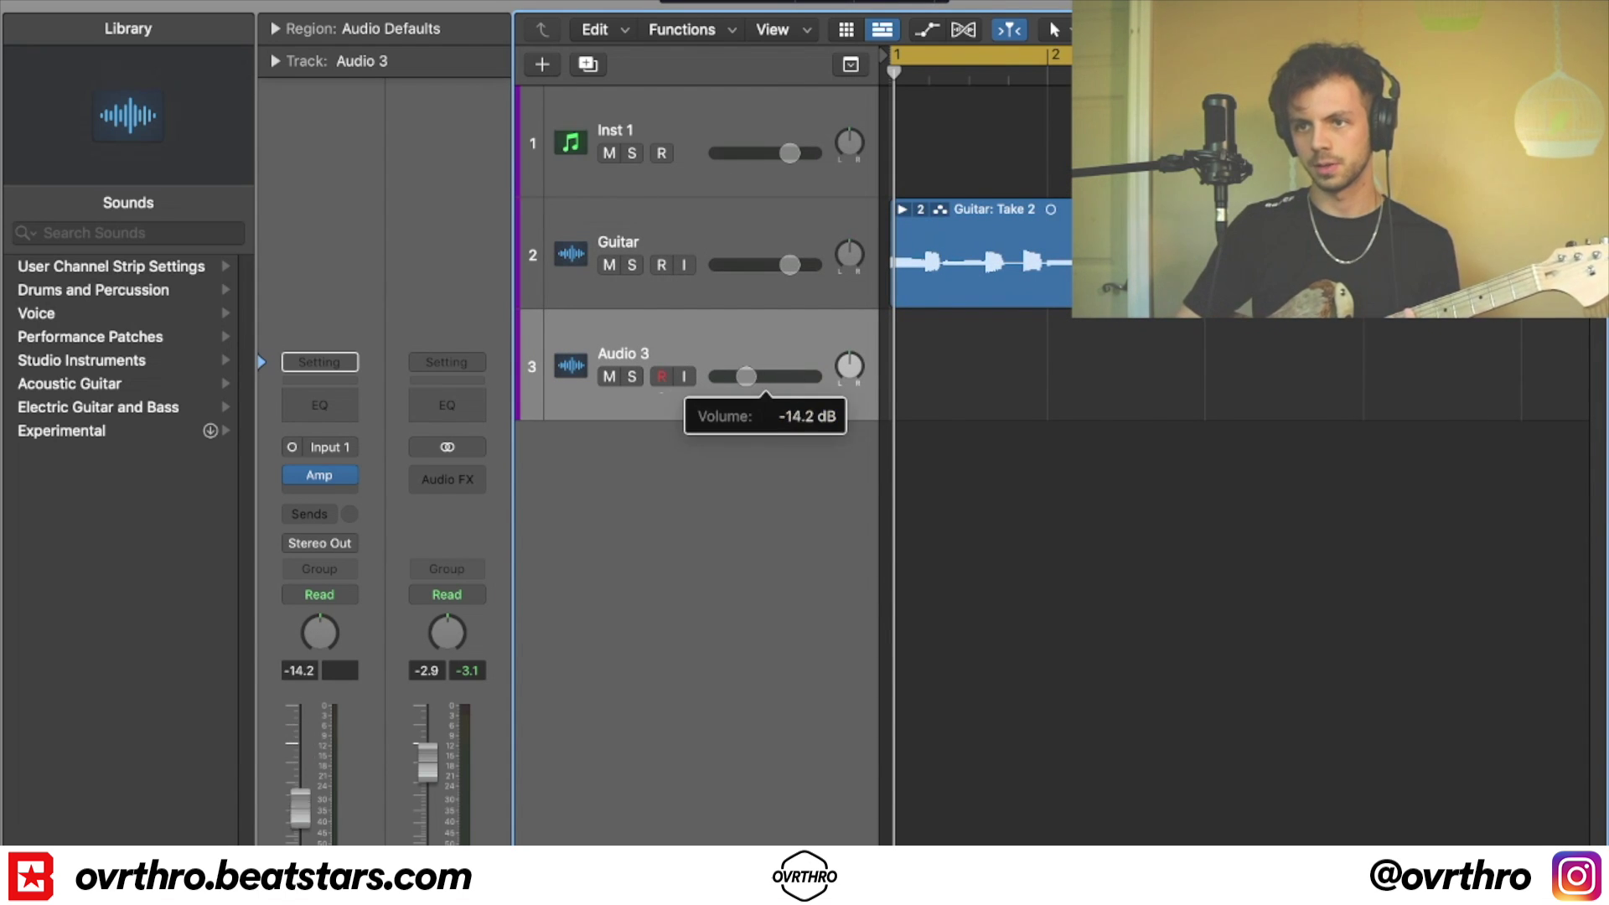
left_click(661, 378)
left_click(685, 377)
left_click_drag(789, 376, 737, 376)
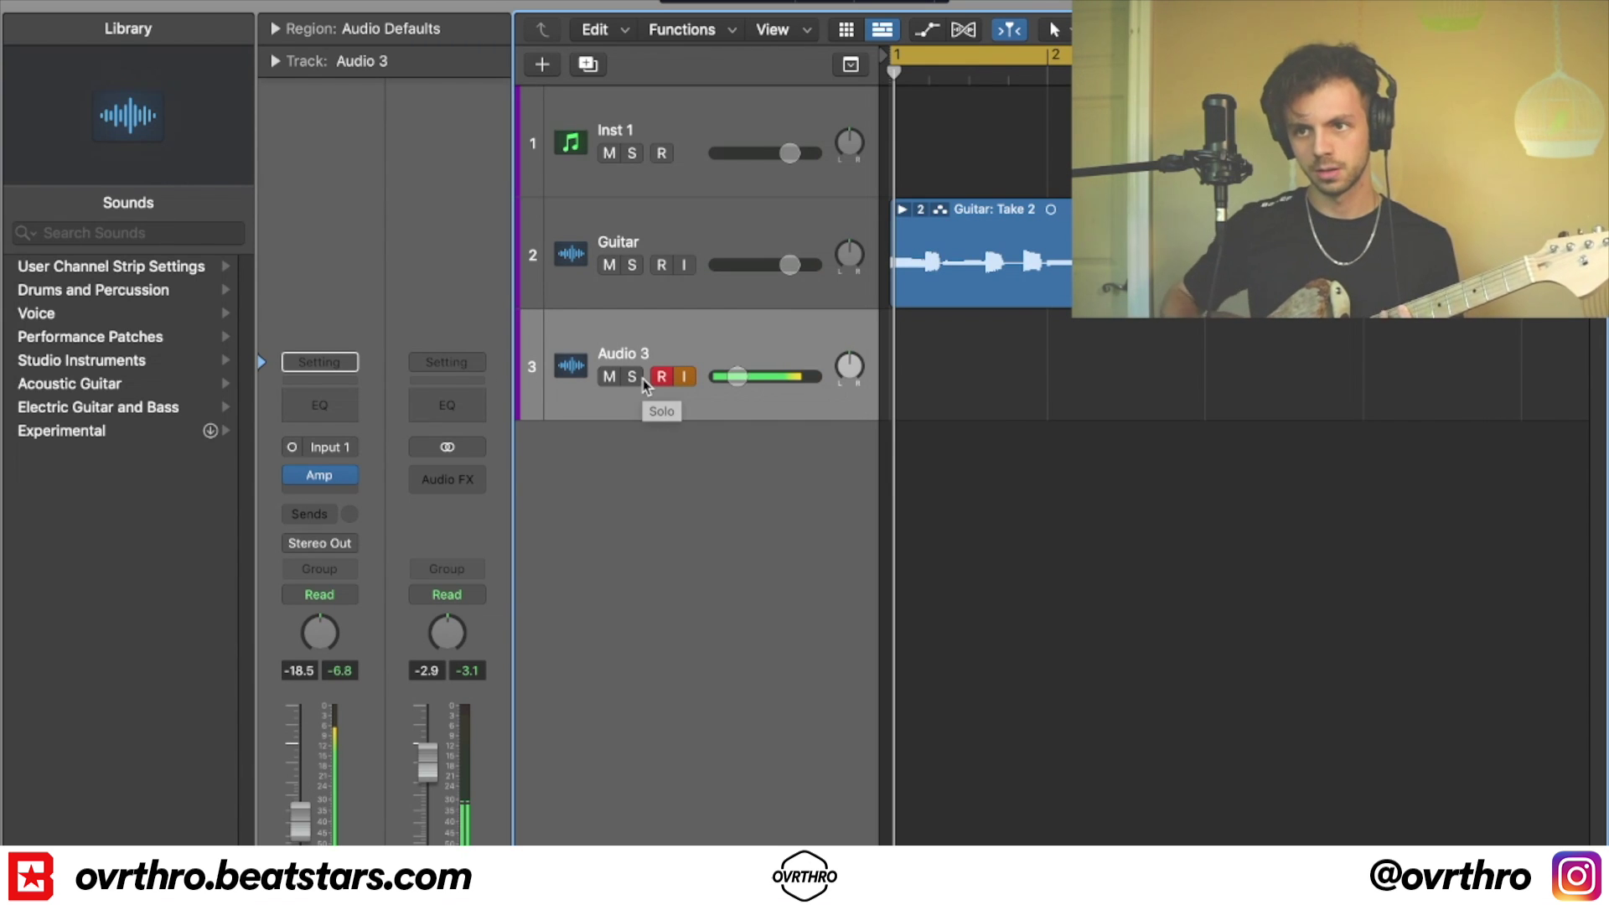
left_click_drag(745, 385, 793, 377)
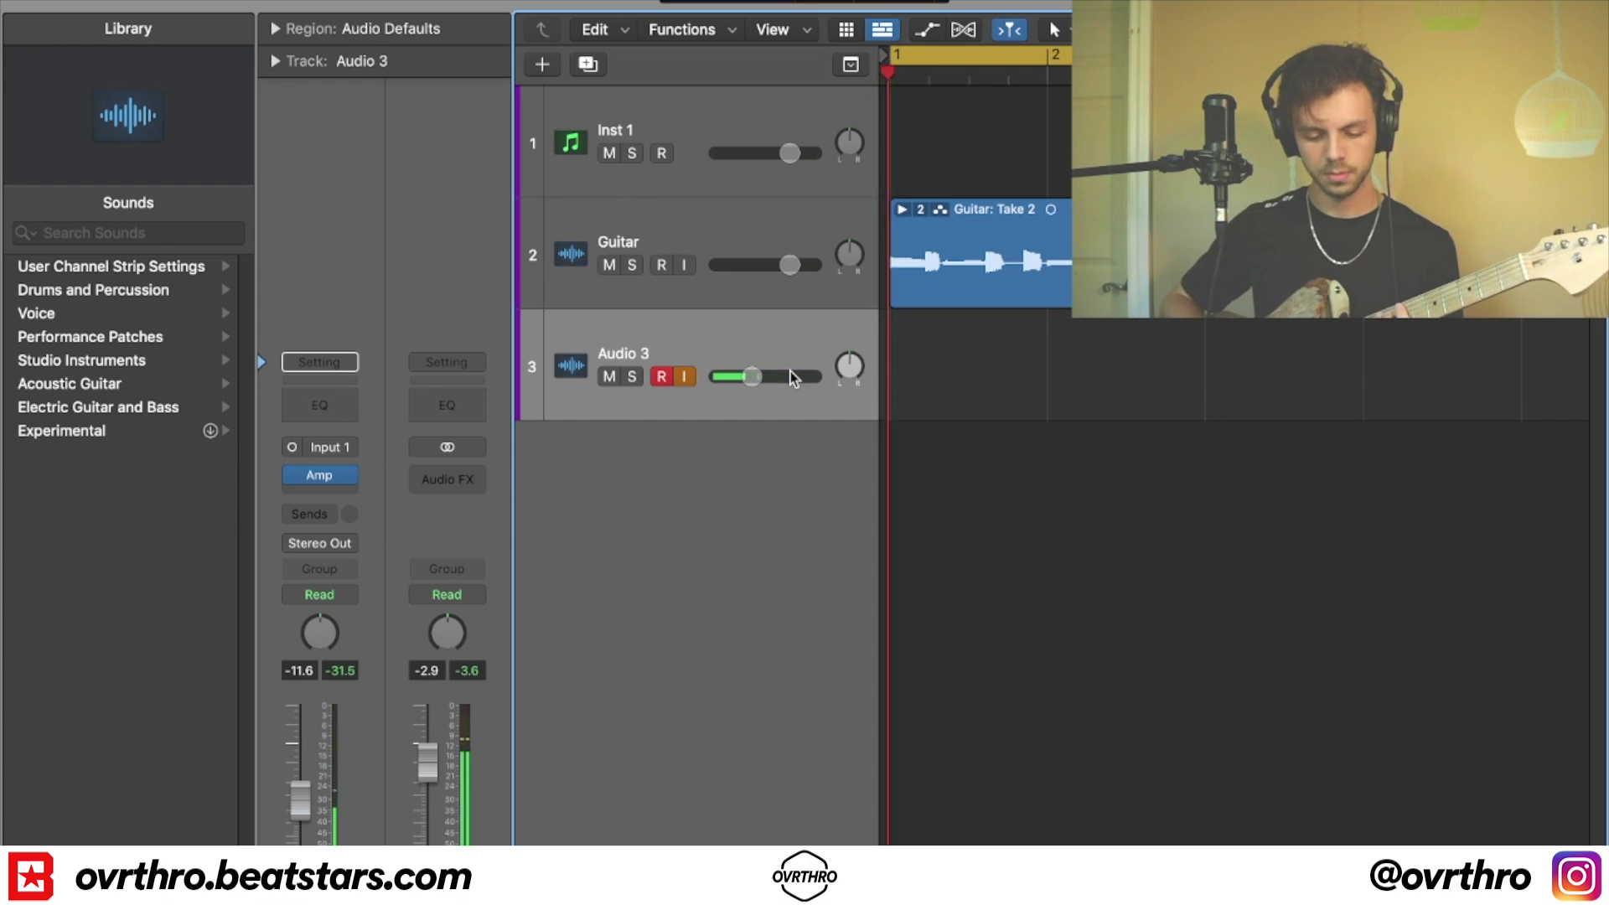
- Stop the recording on Audio 3 and delete the recorded region together with its audio file
key("space")
key("space")
key("space")
key("BackSpace")
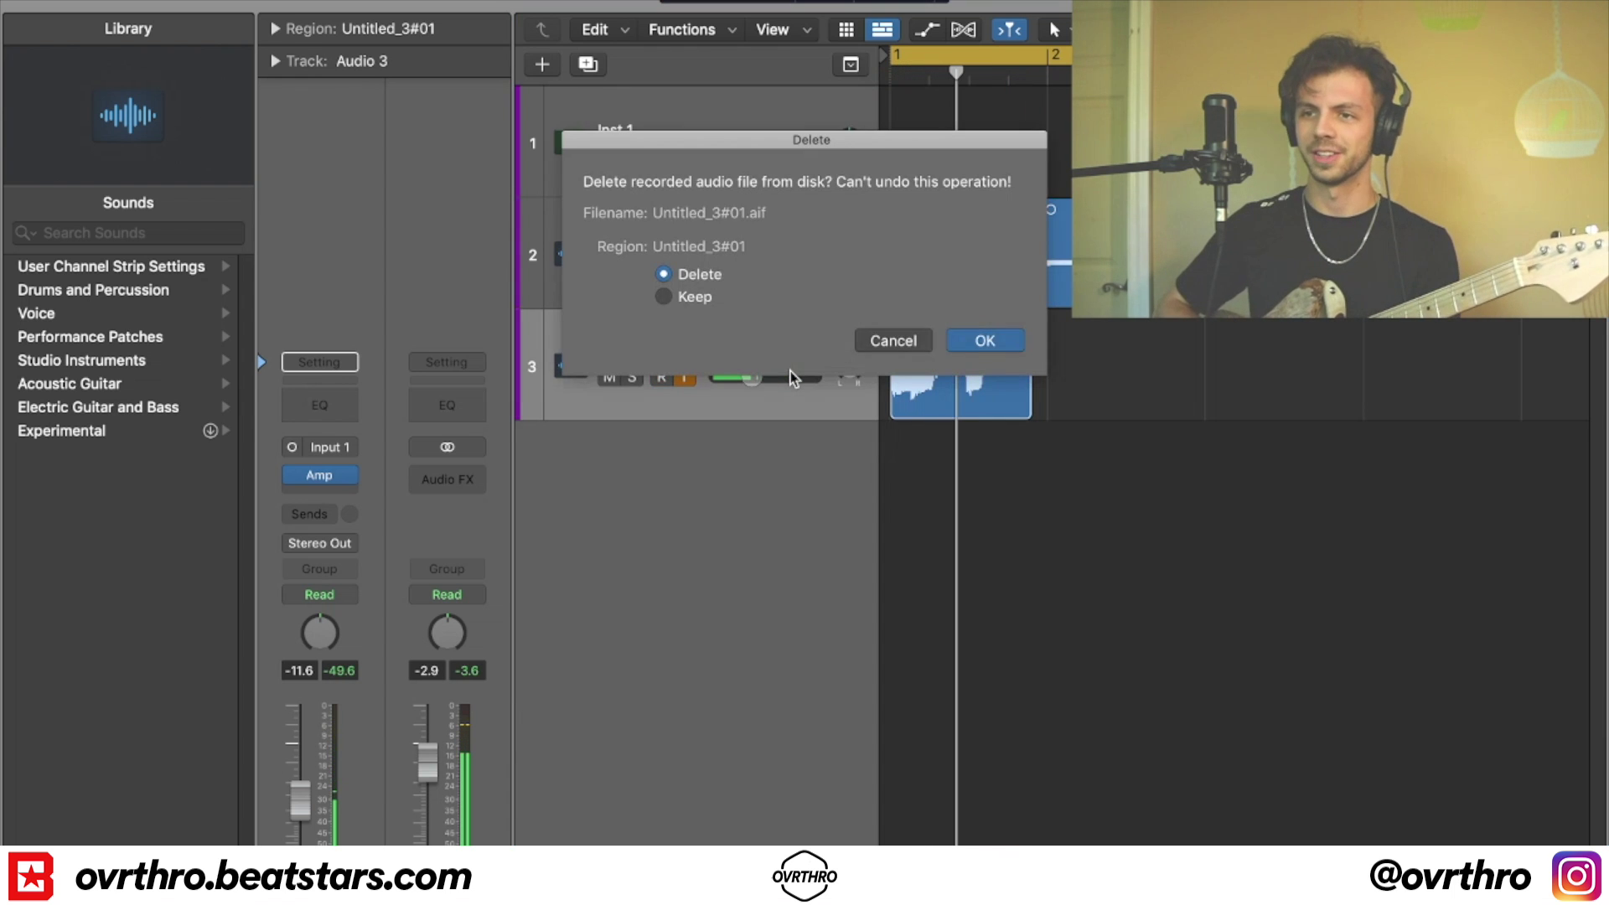
key("Return")
- Play the loop and record two short distorted guitar passes on Audio 3
key("space")
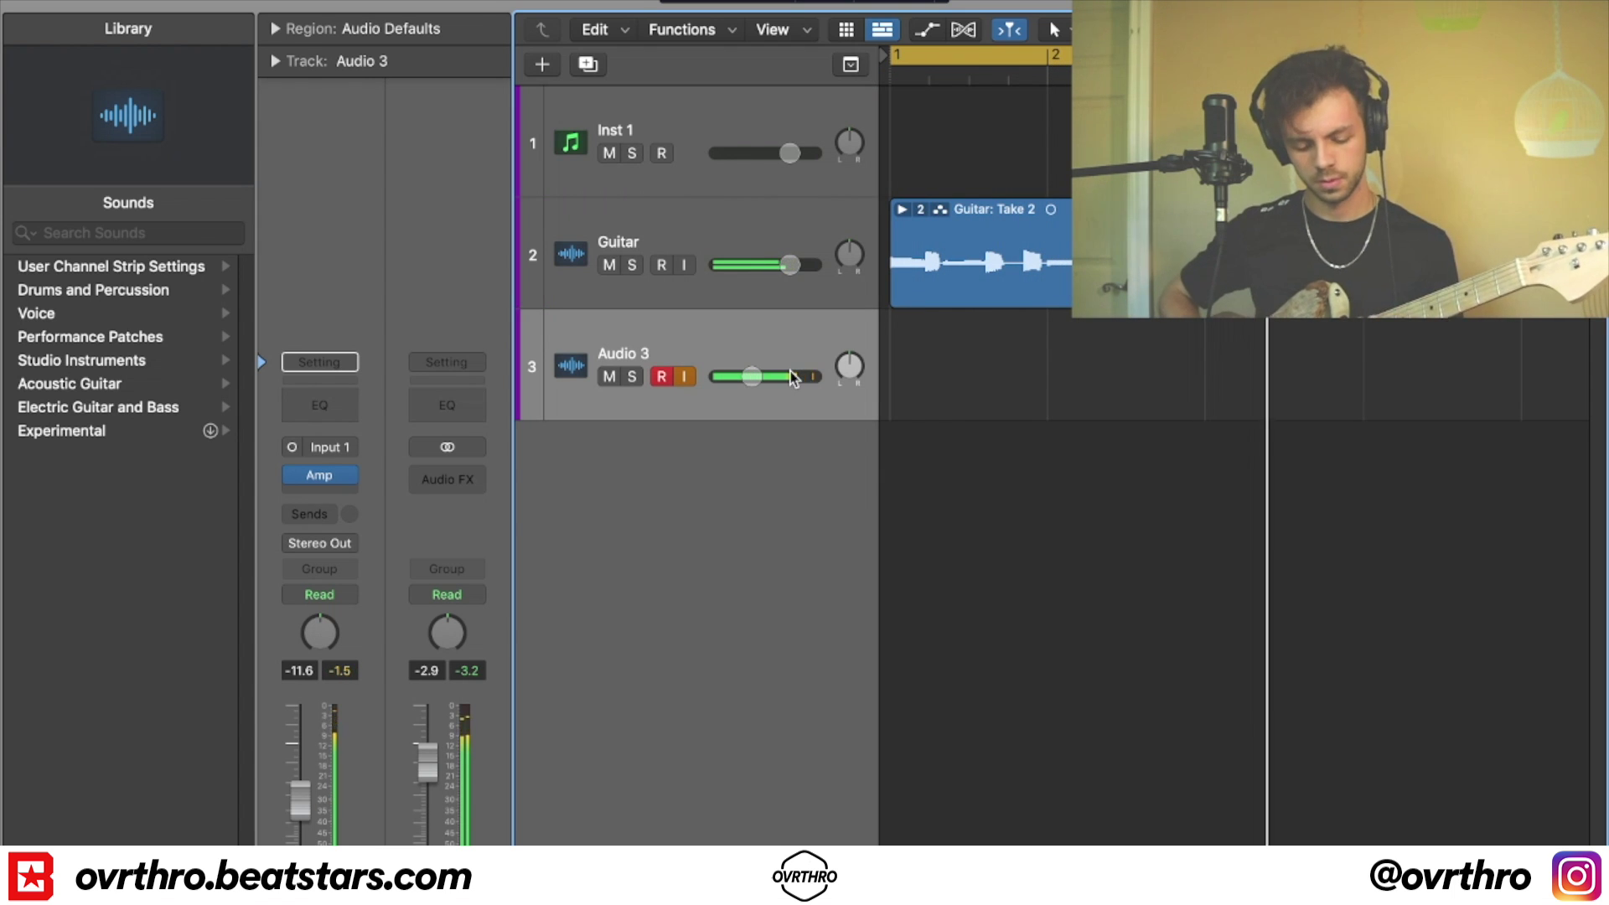
key("r")
key("space")
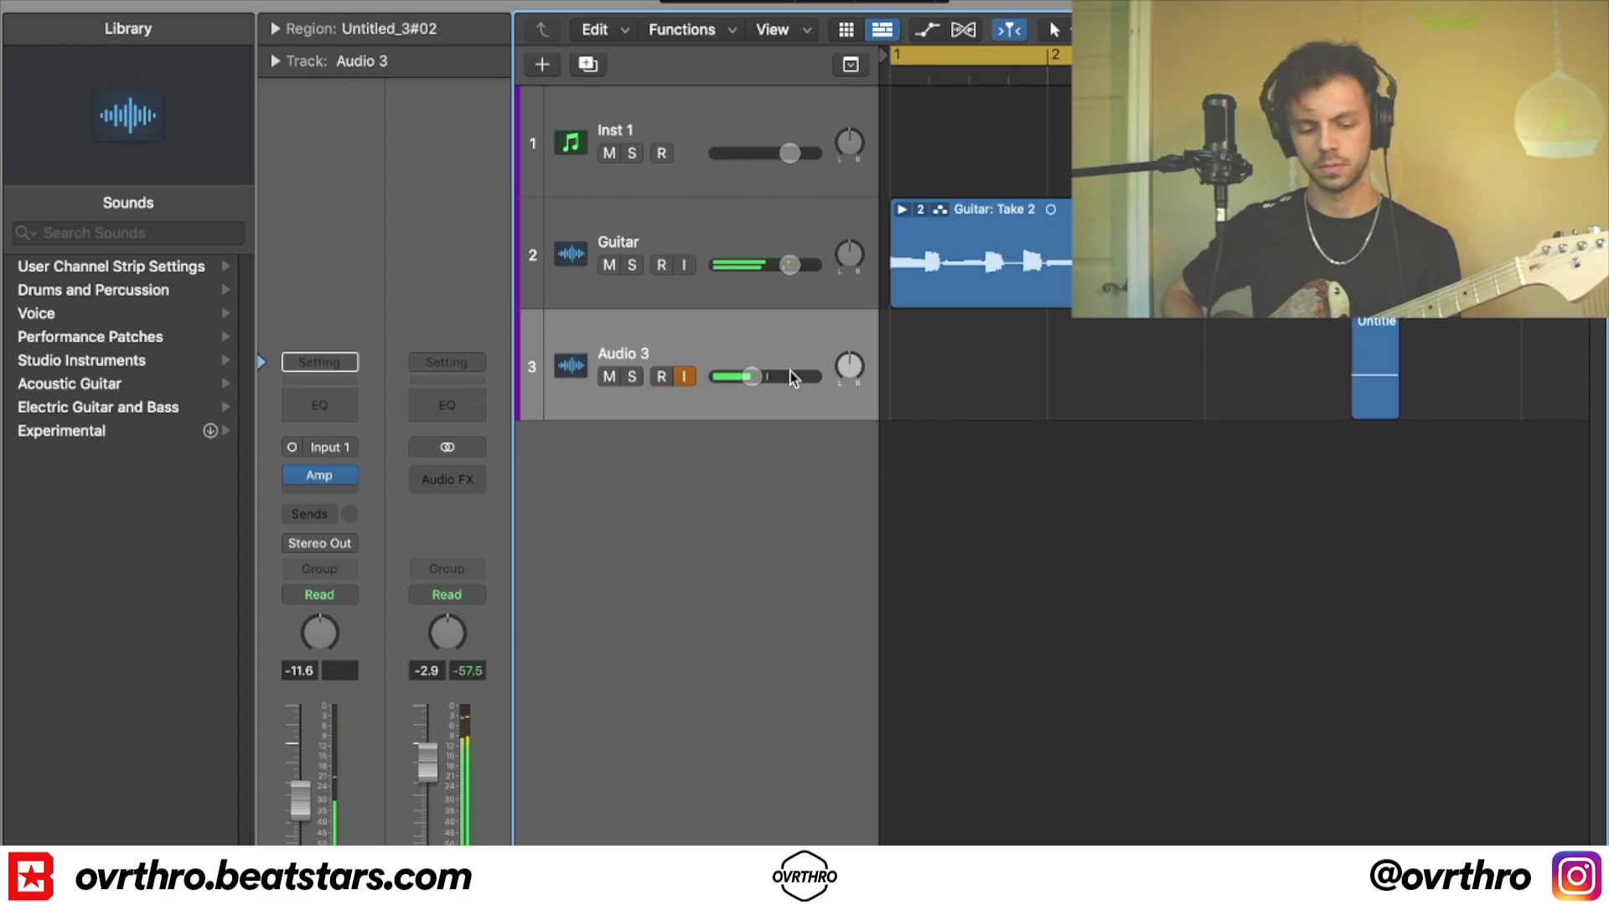
key("r")
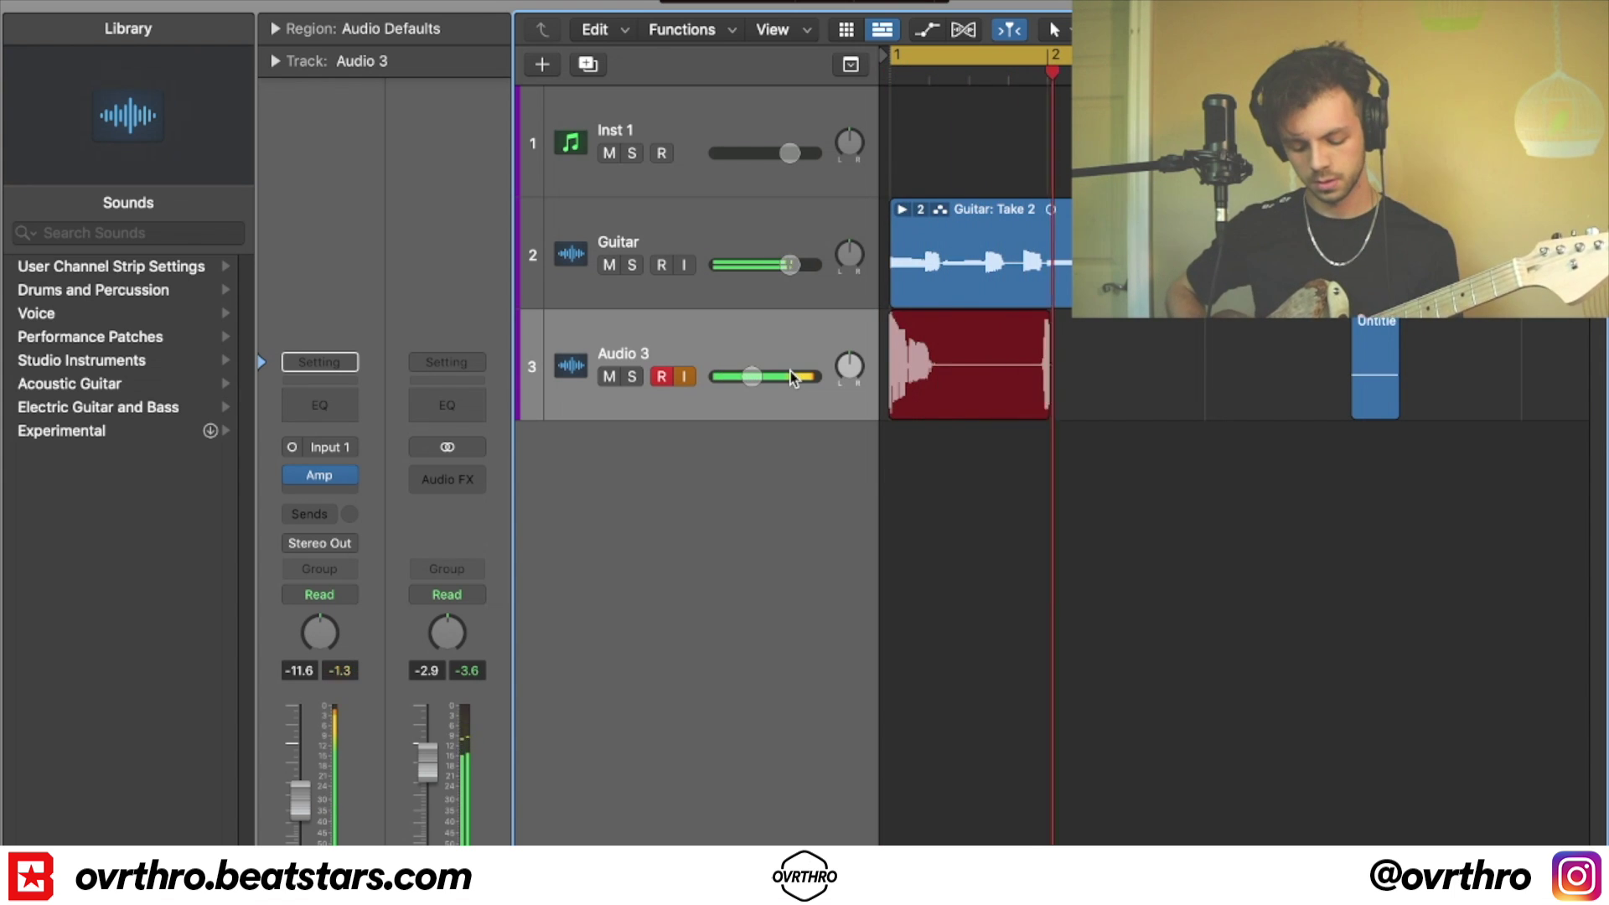
key("space")
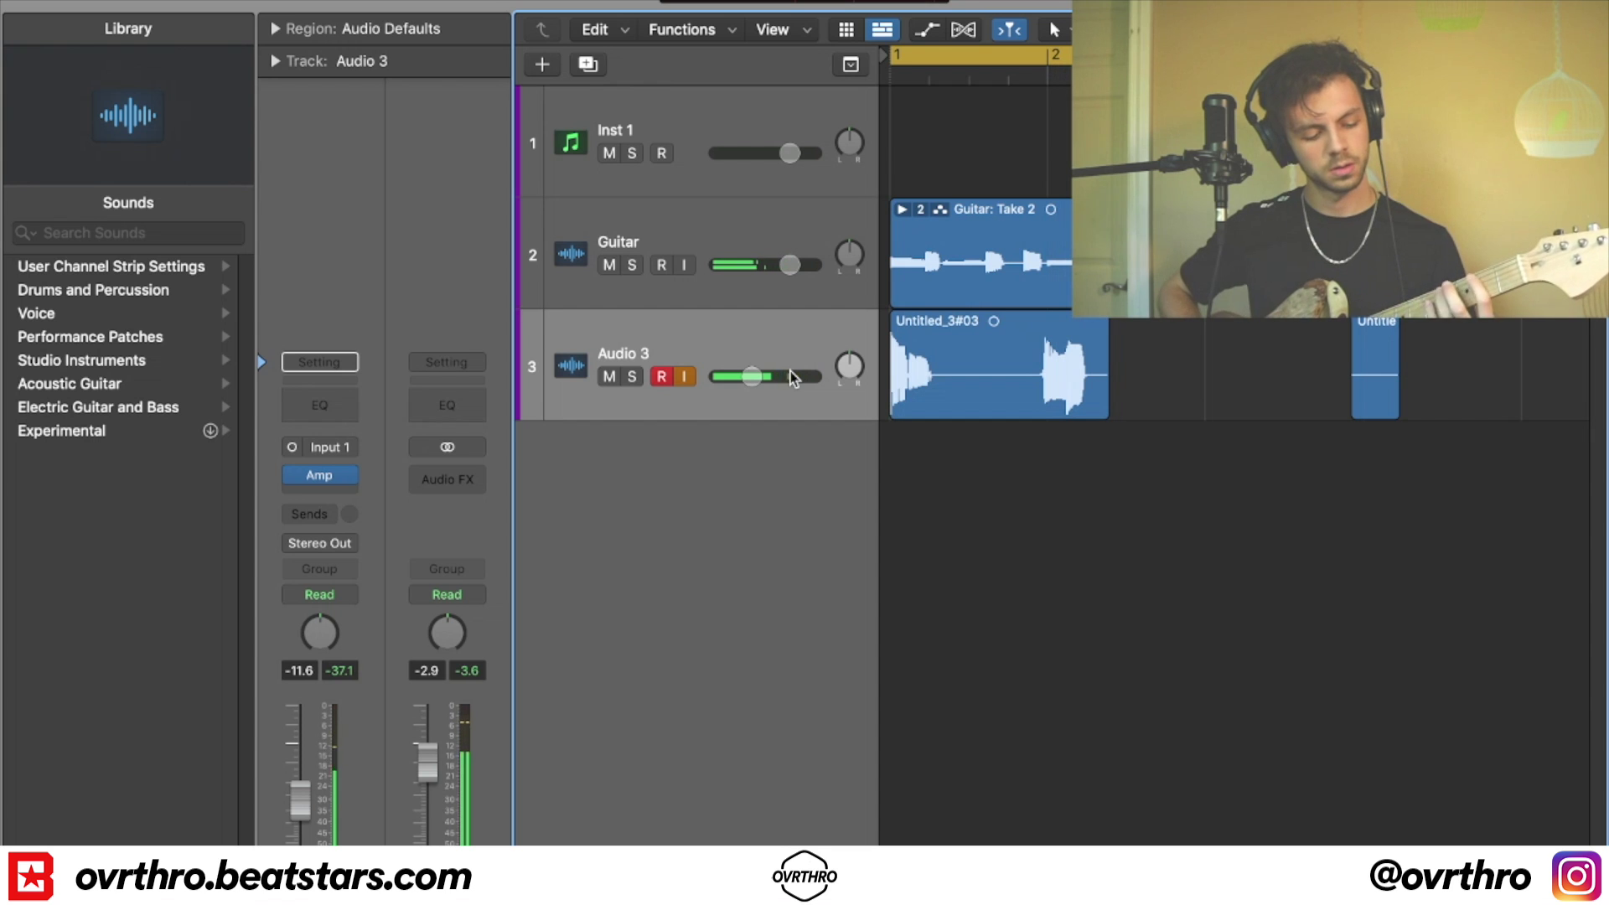
- Record a full distorted guitar take over the cycle range on Audio 3 and play it back
key("r")
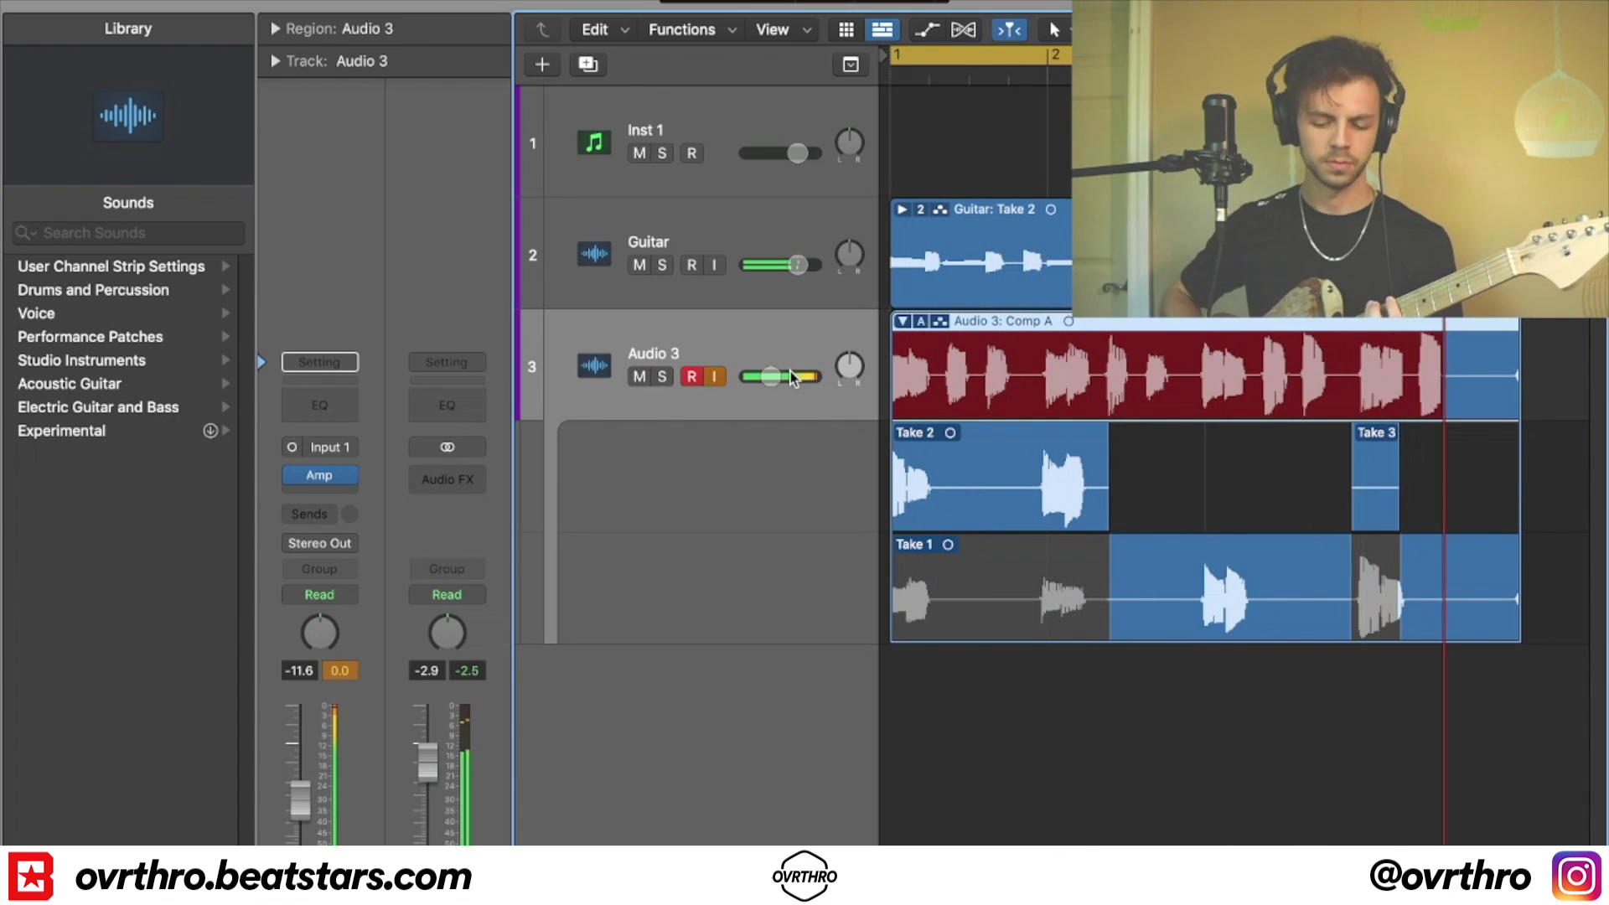
key("space")
key("space")
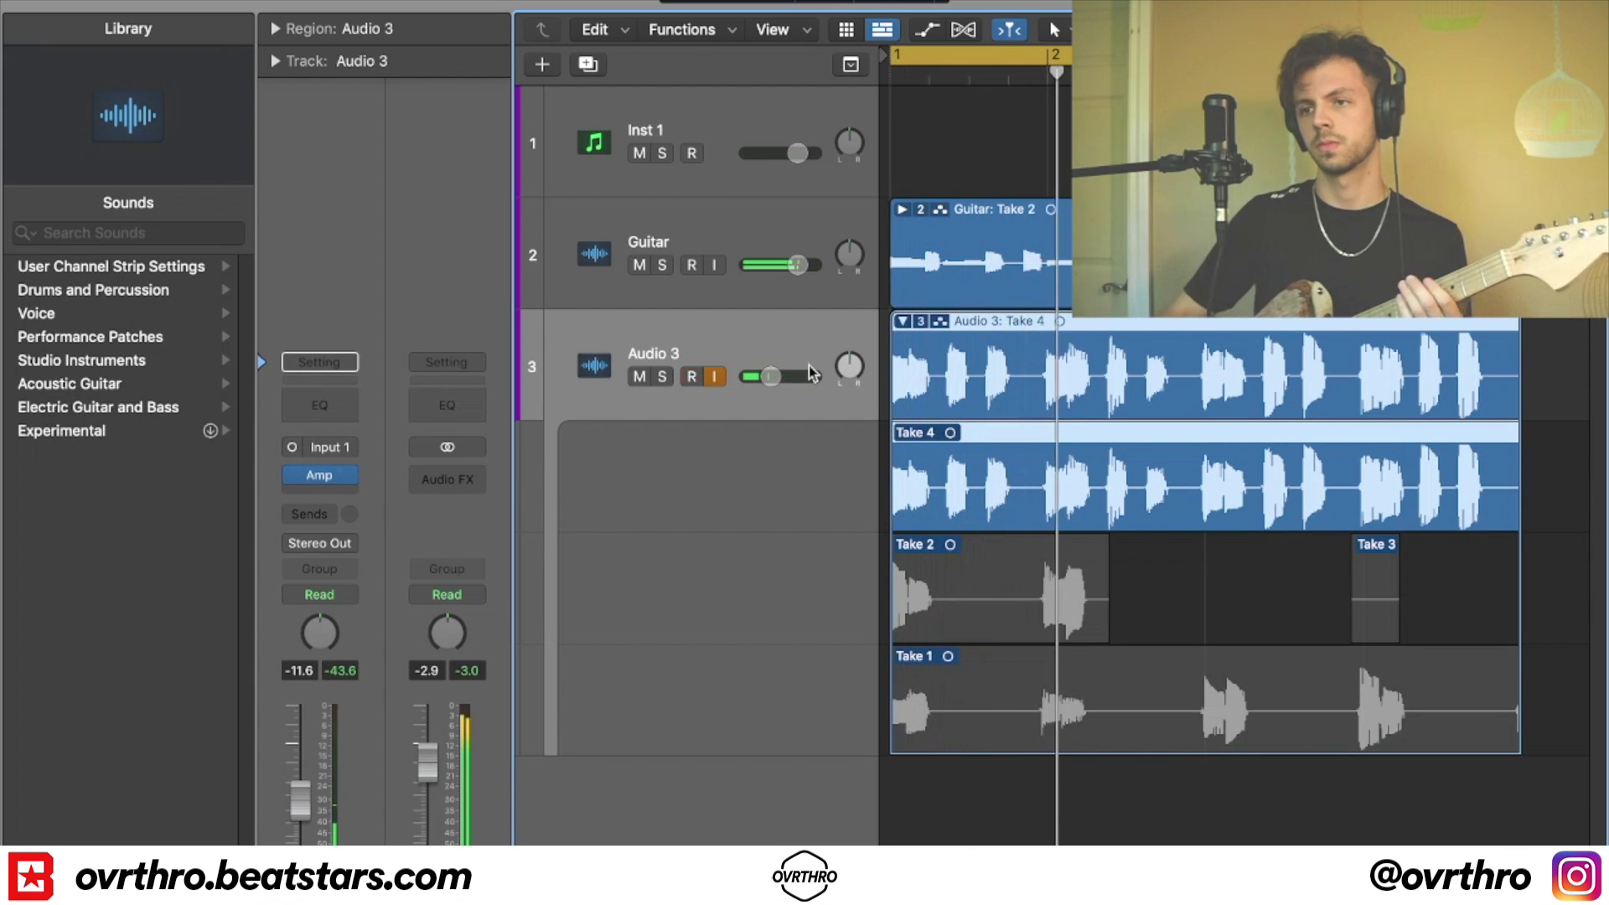
- Set the Audio 3 volume to -9.4 dB and check its Amp Designer settings
left_click_drag(770, 376, 769, 377)
left_click(770, 289)
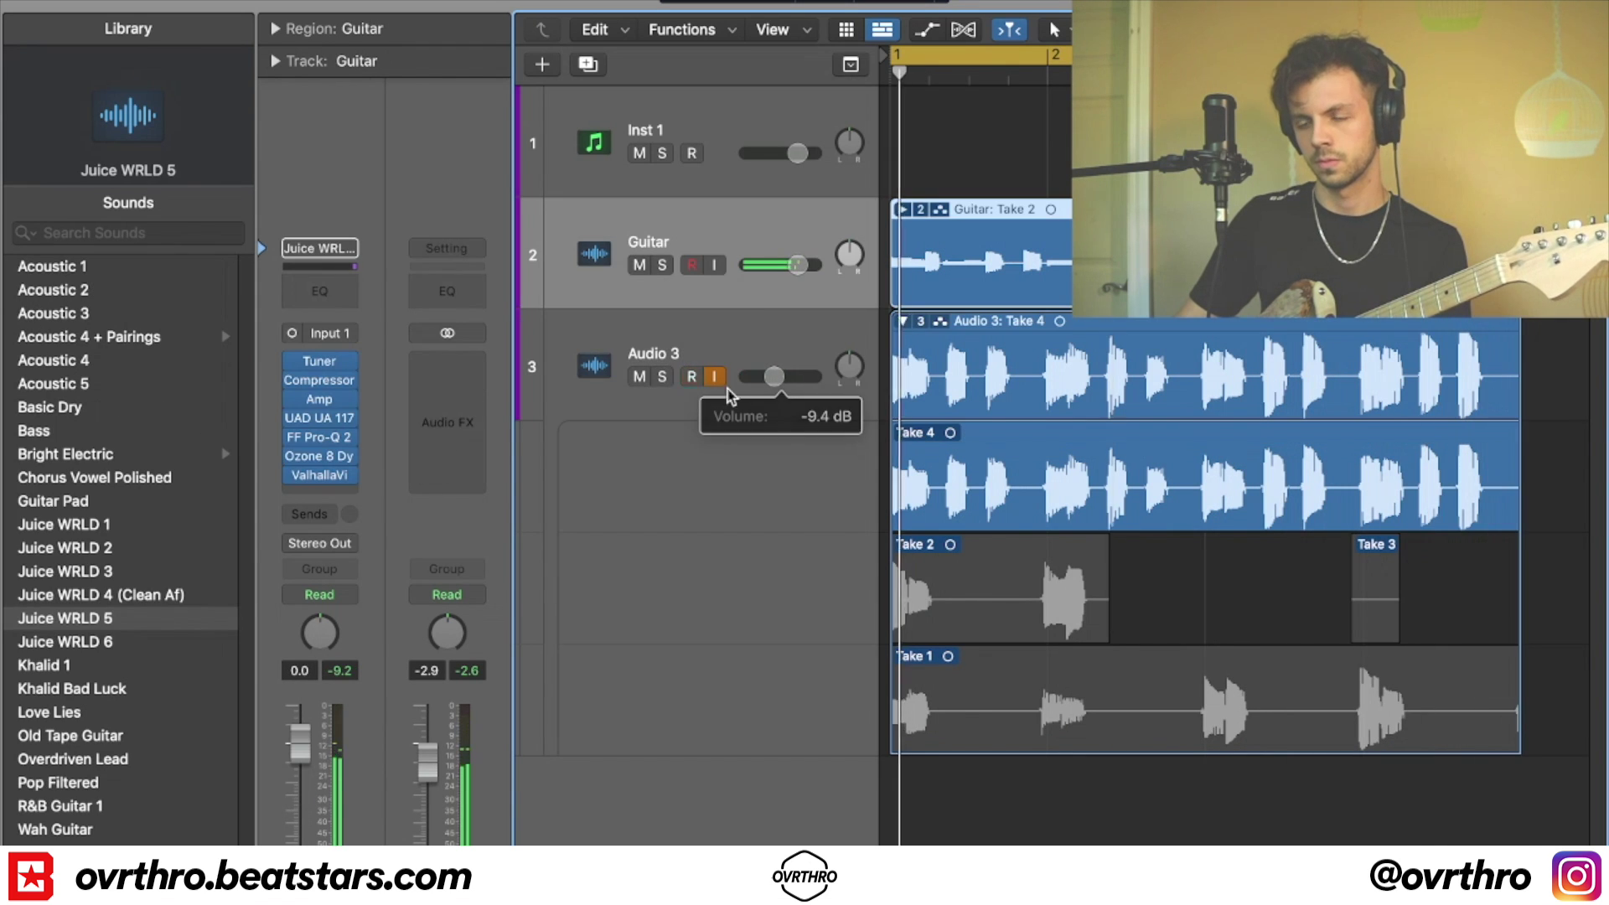
left_click(727, 394)
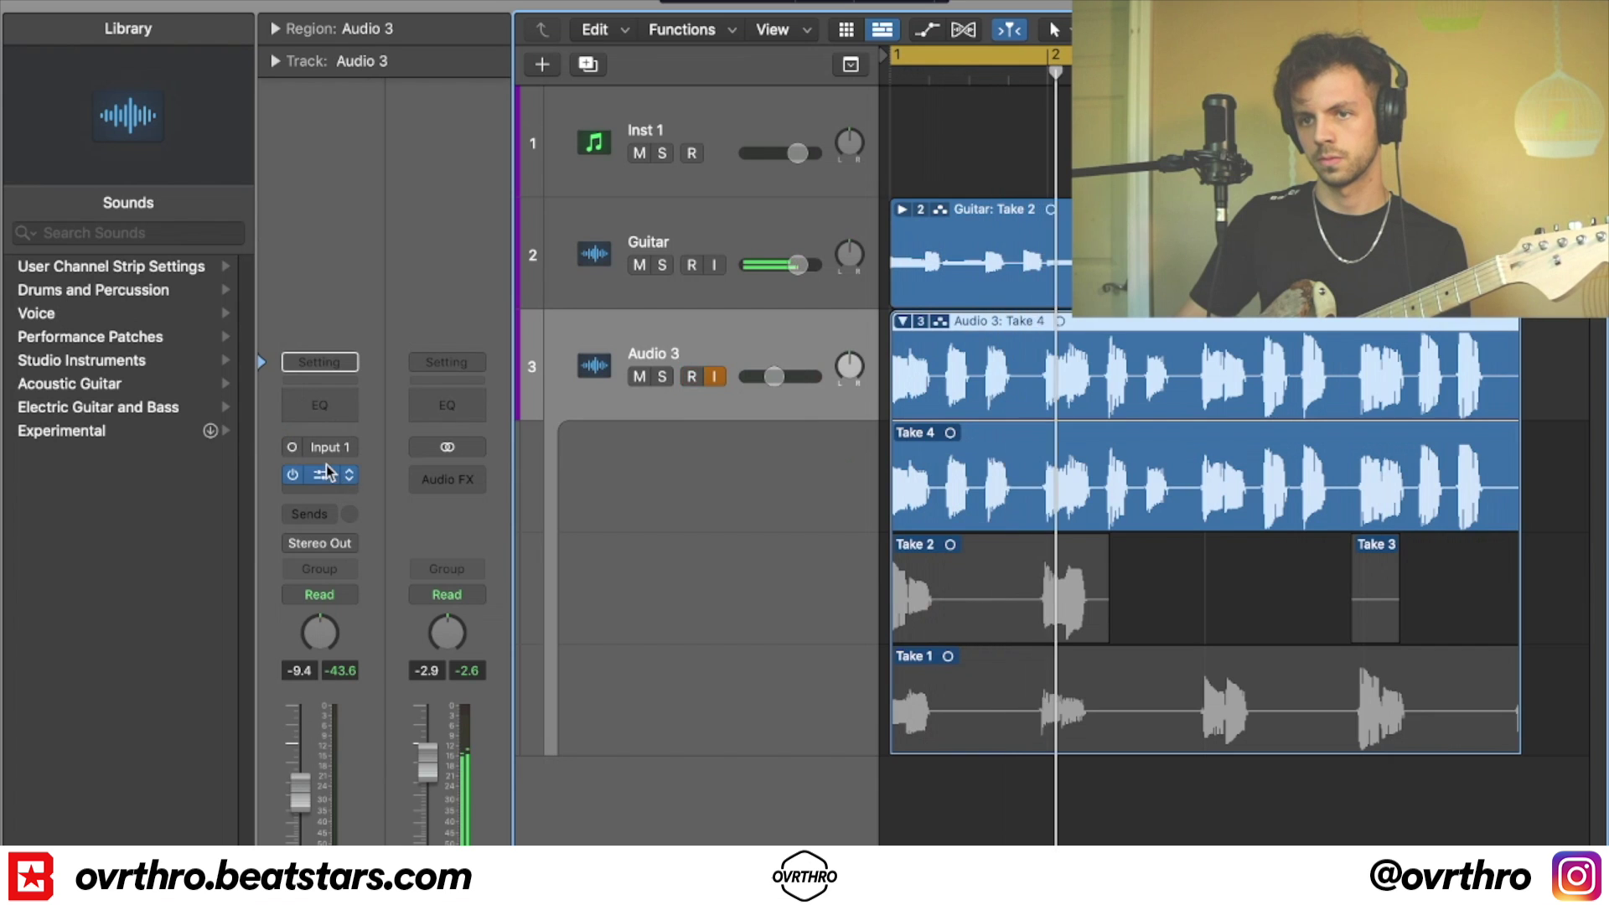
left_click(325, 474)
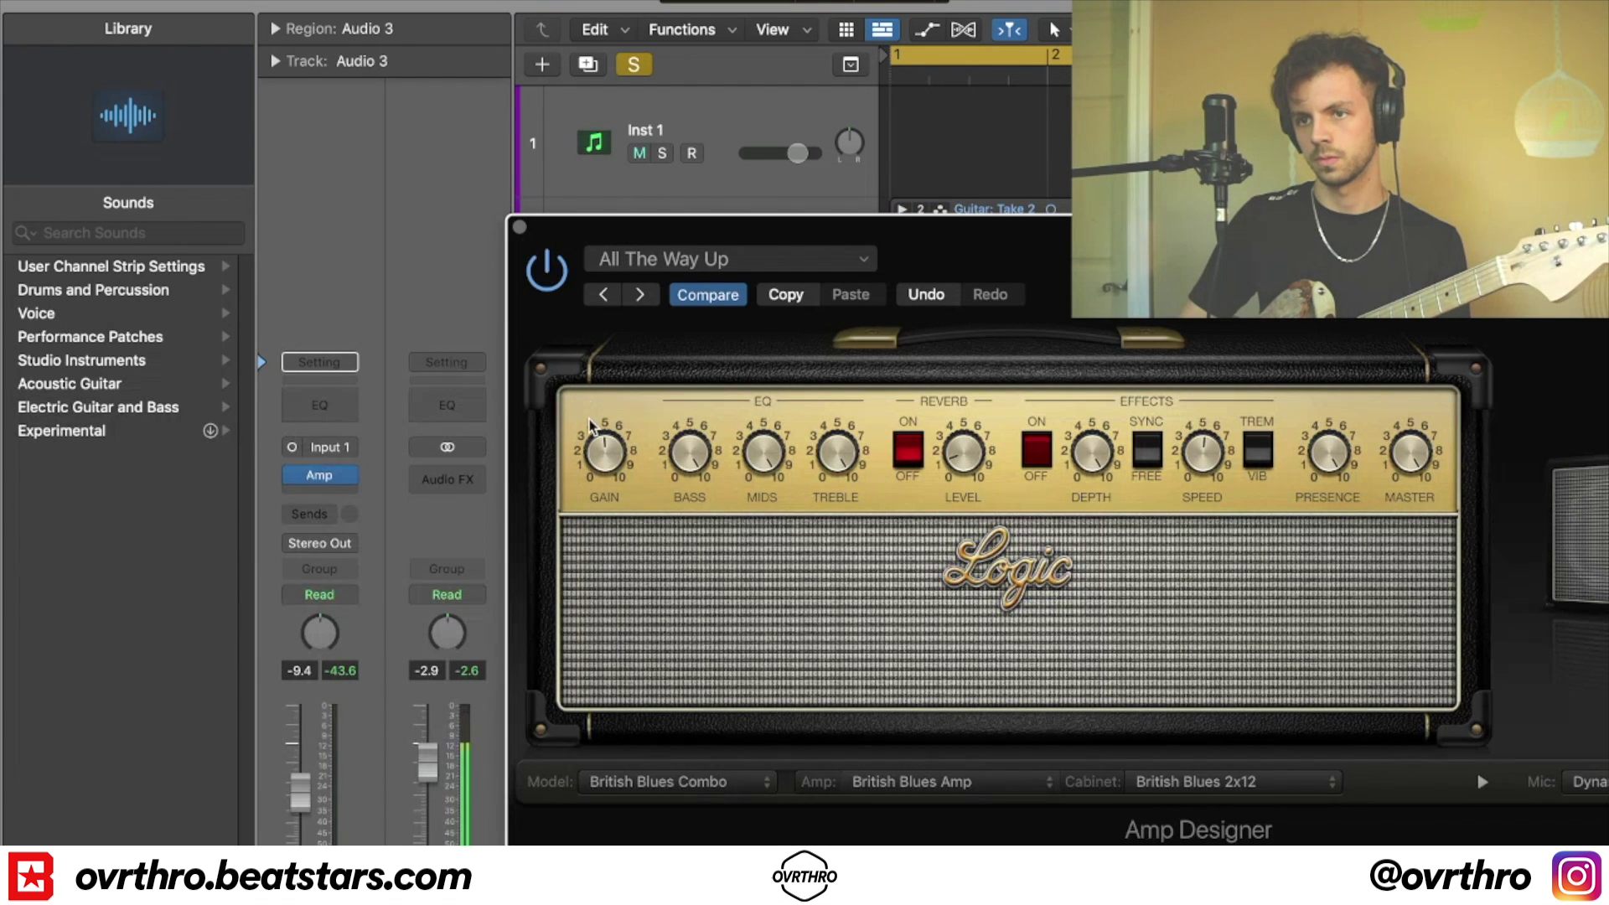
left_click(520, 226)
- Lower the Audio 3 volume to about -11.8 dB during playback and leave the track disarmed and muted
left_click_drag(772, 376, 770, 376)
key("space")
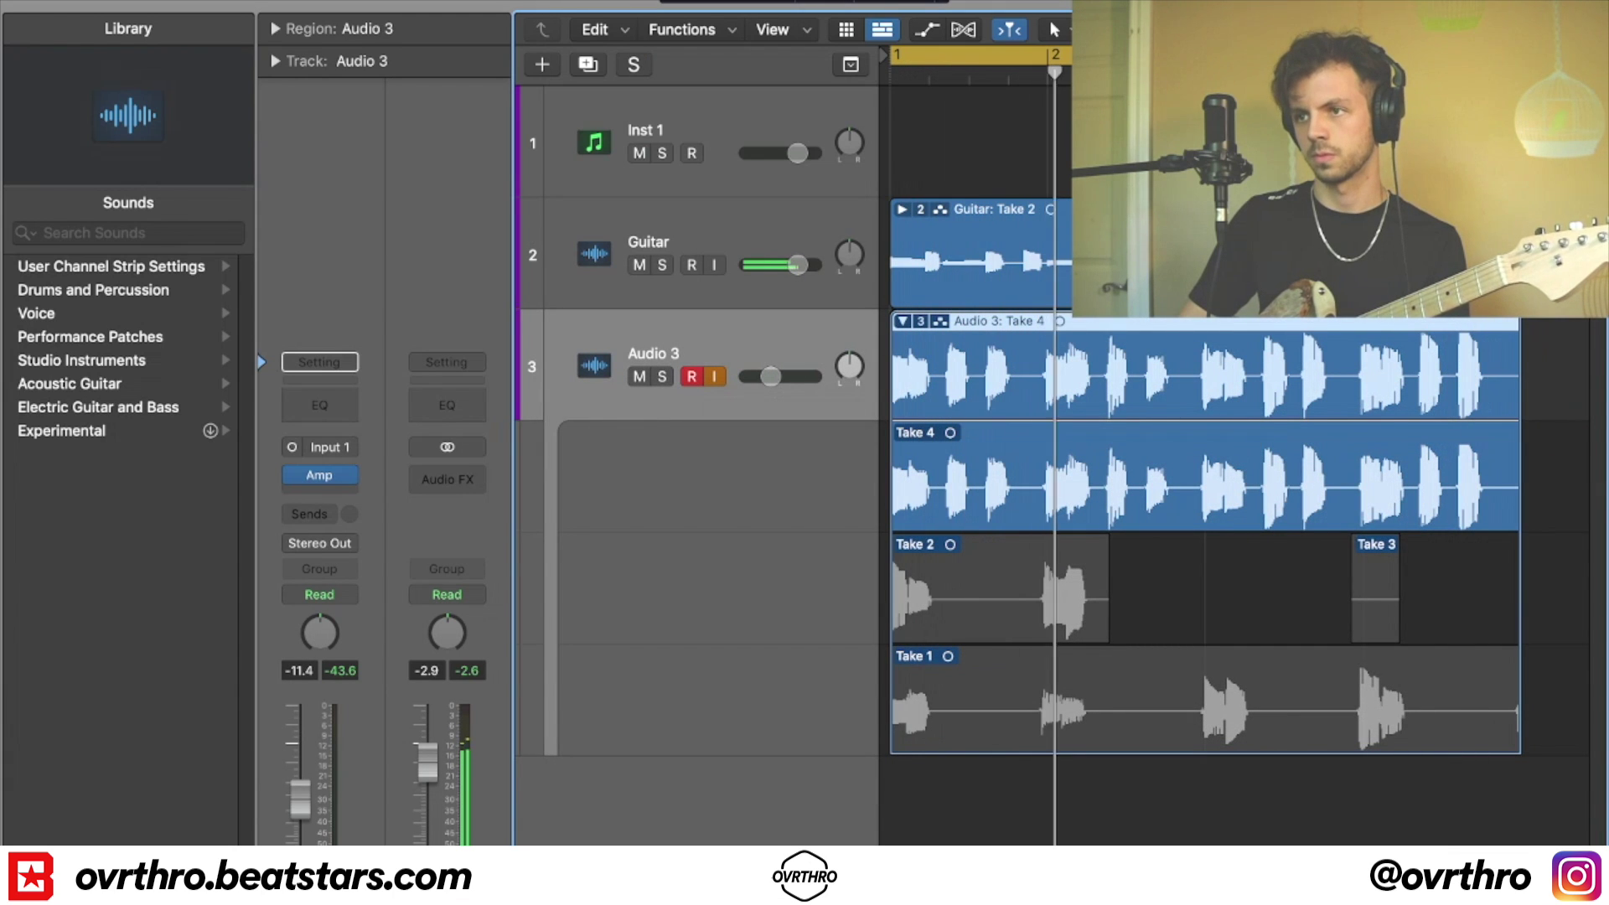
left_click_drag(771, 377, 769, 376)
left_click(691, 376)
left_click(639, 378)
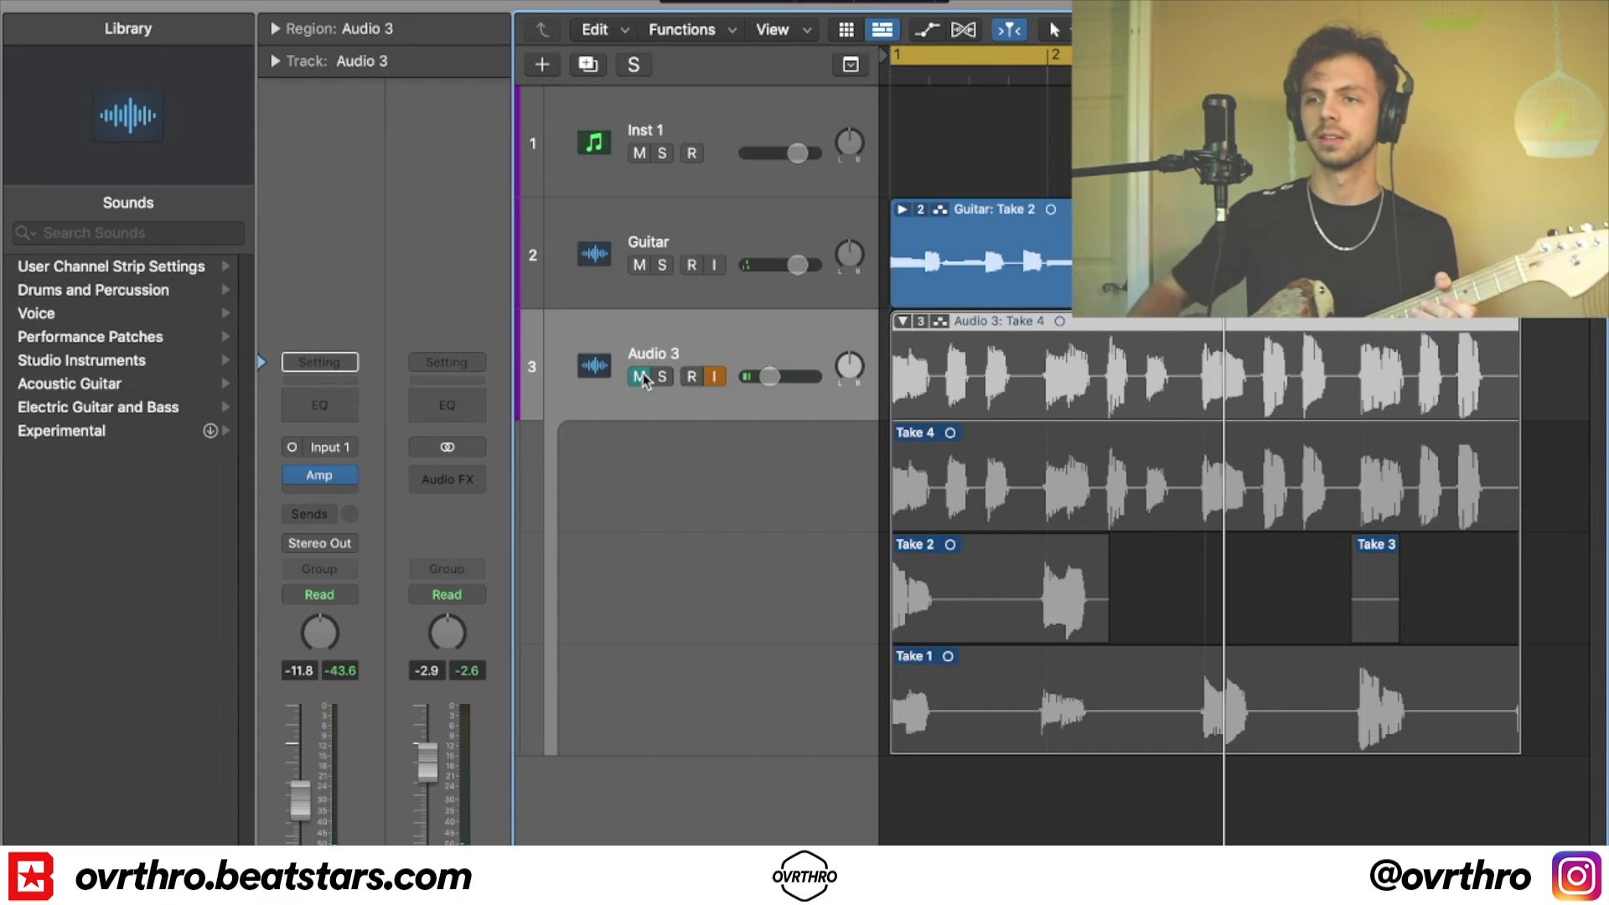
- Duplicate the Guitar track, turn off Audio 3's input monitoring and record the first guitar takes over the cycle range on the copy
left_click(704, 218)
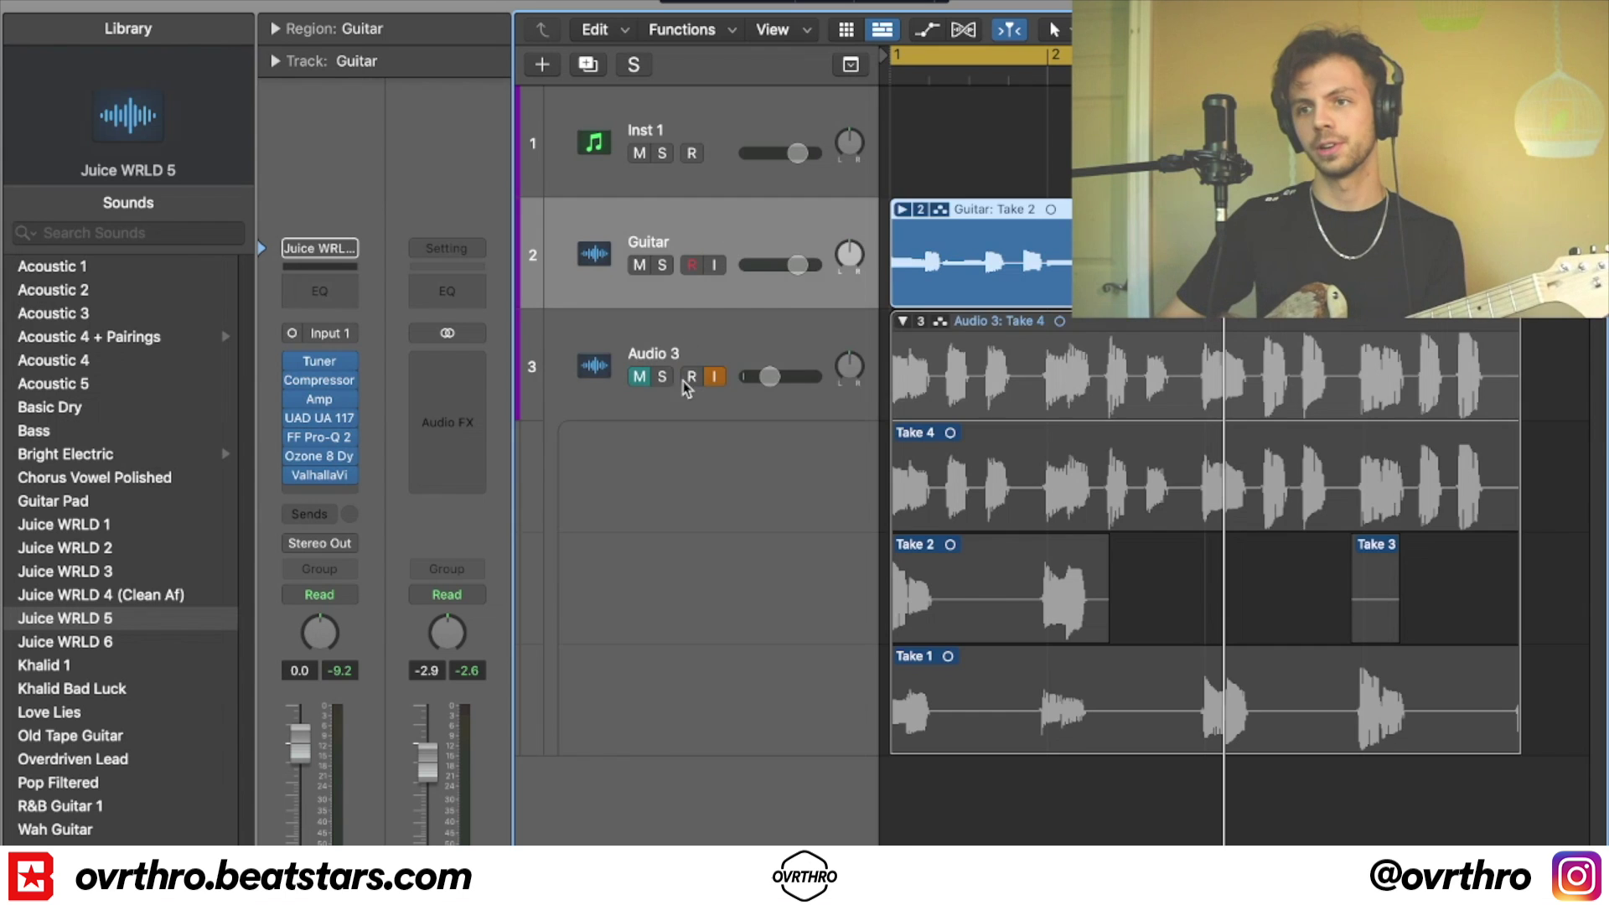
key("super+d")
left_click(708, 377)
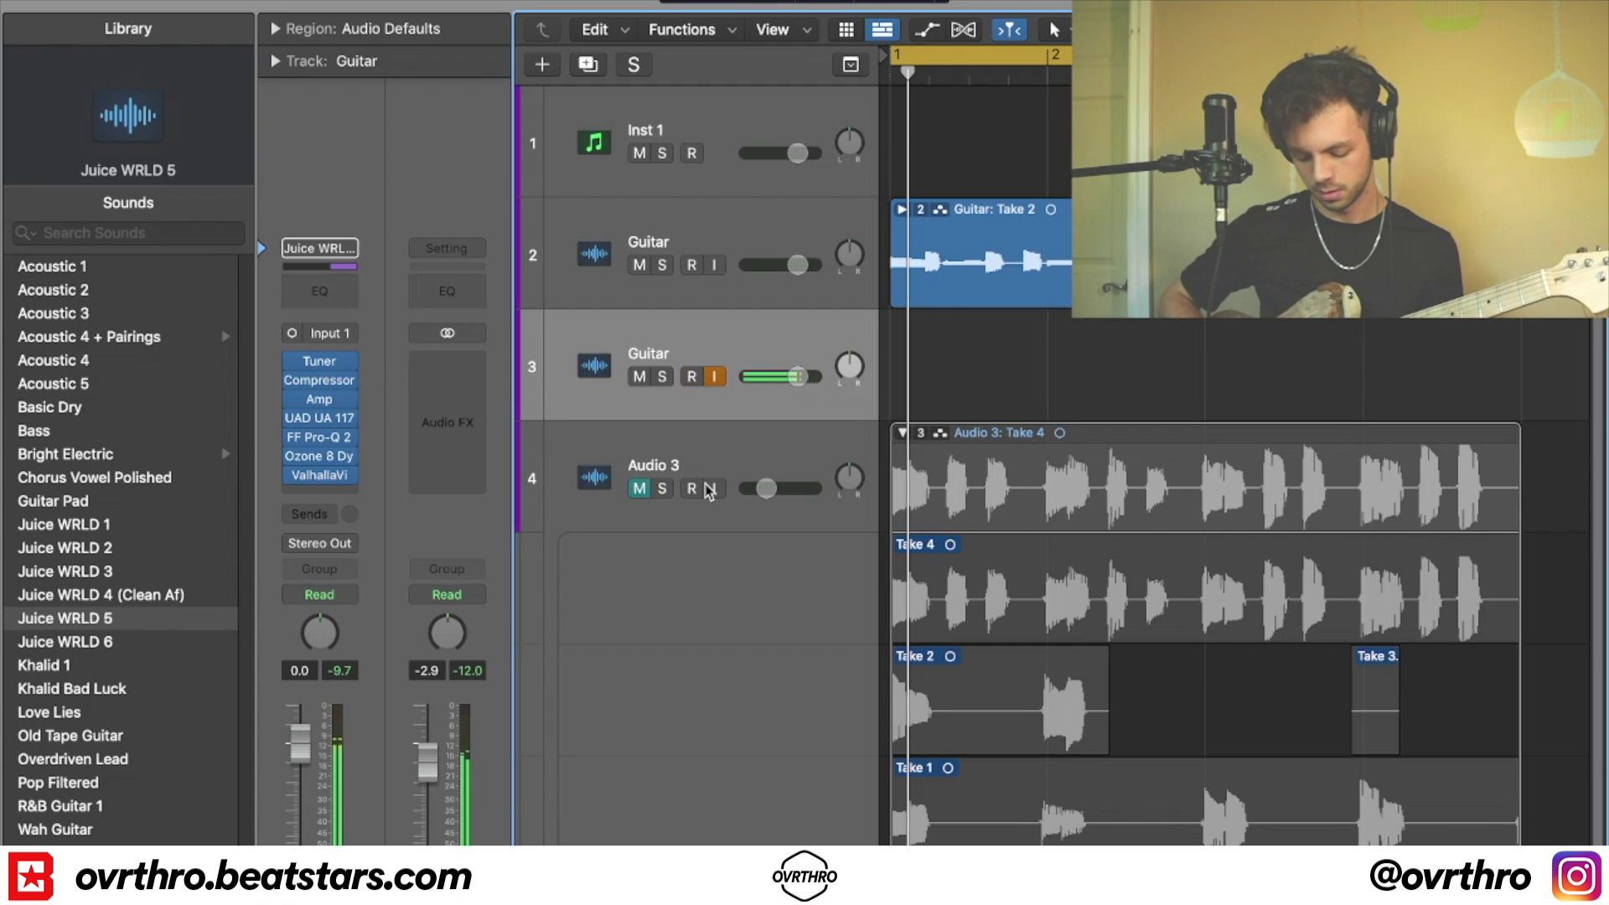
key("r")
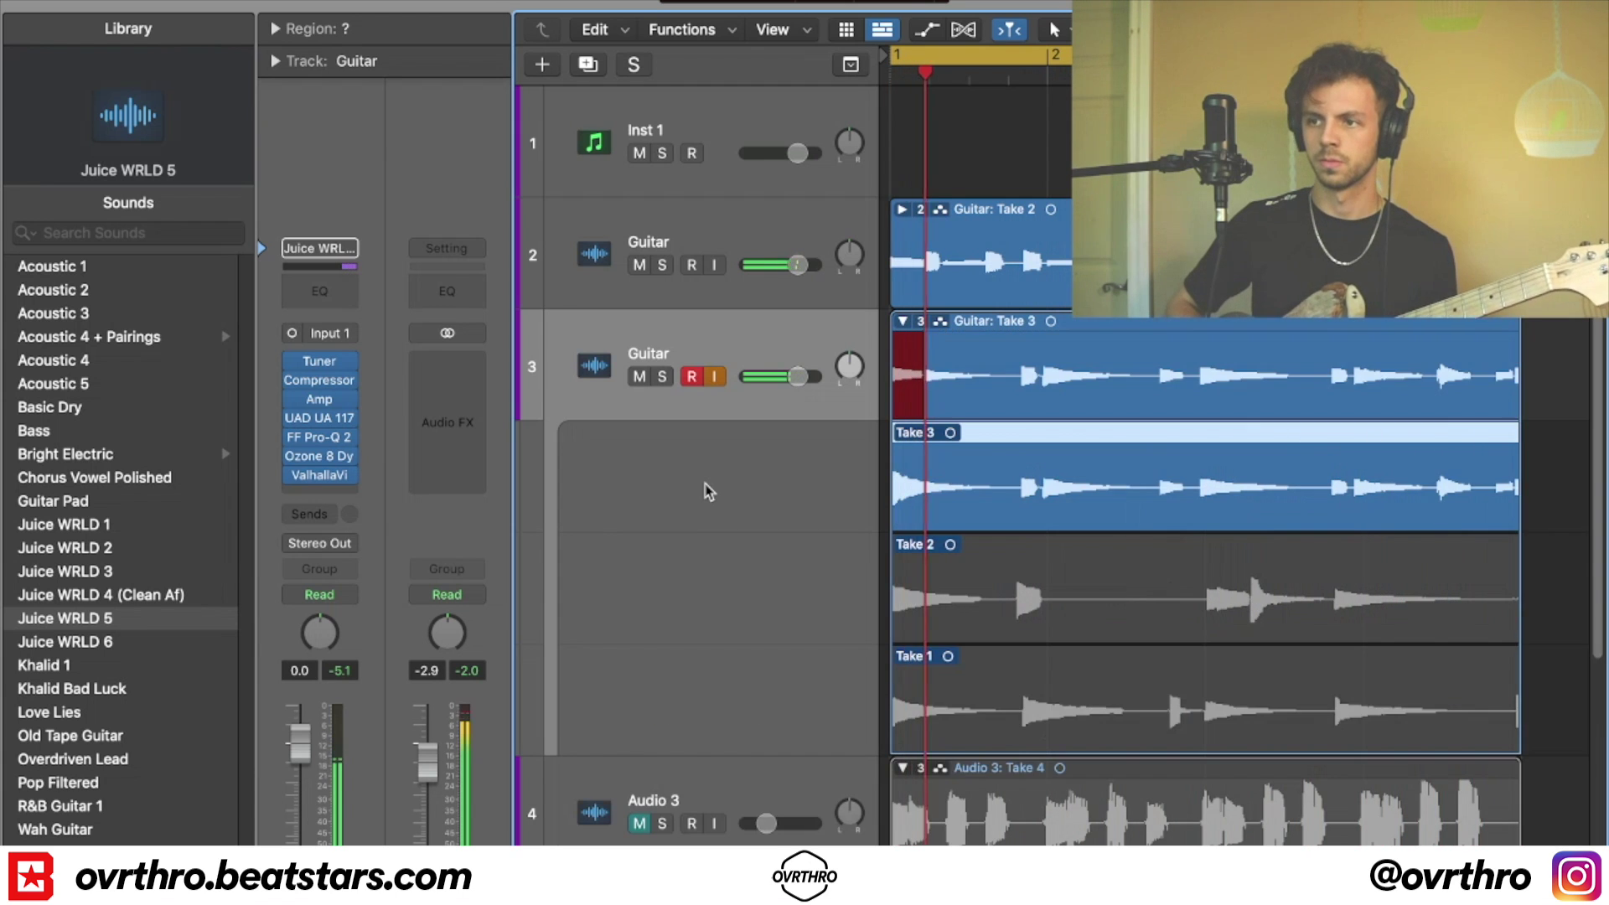
key("space")
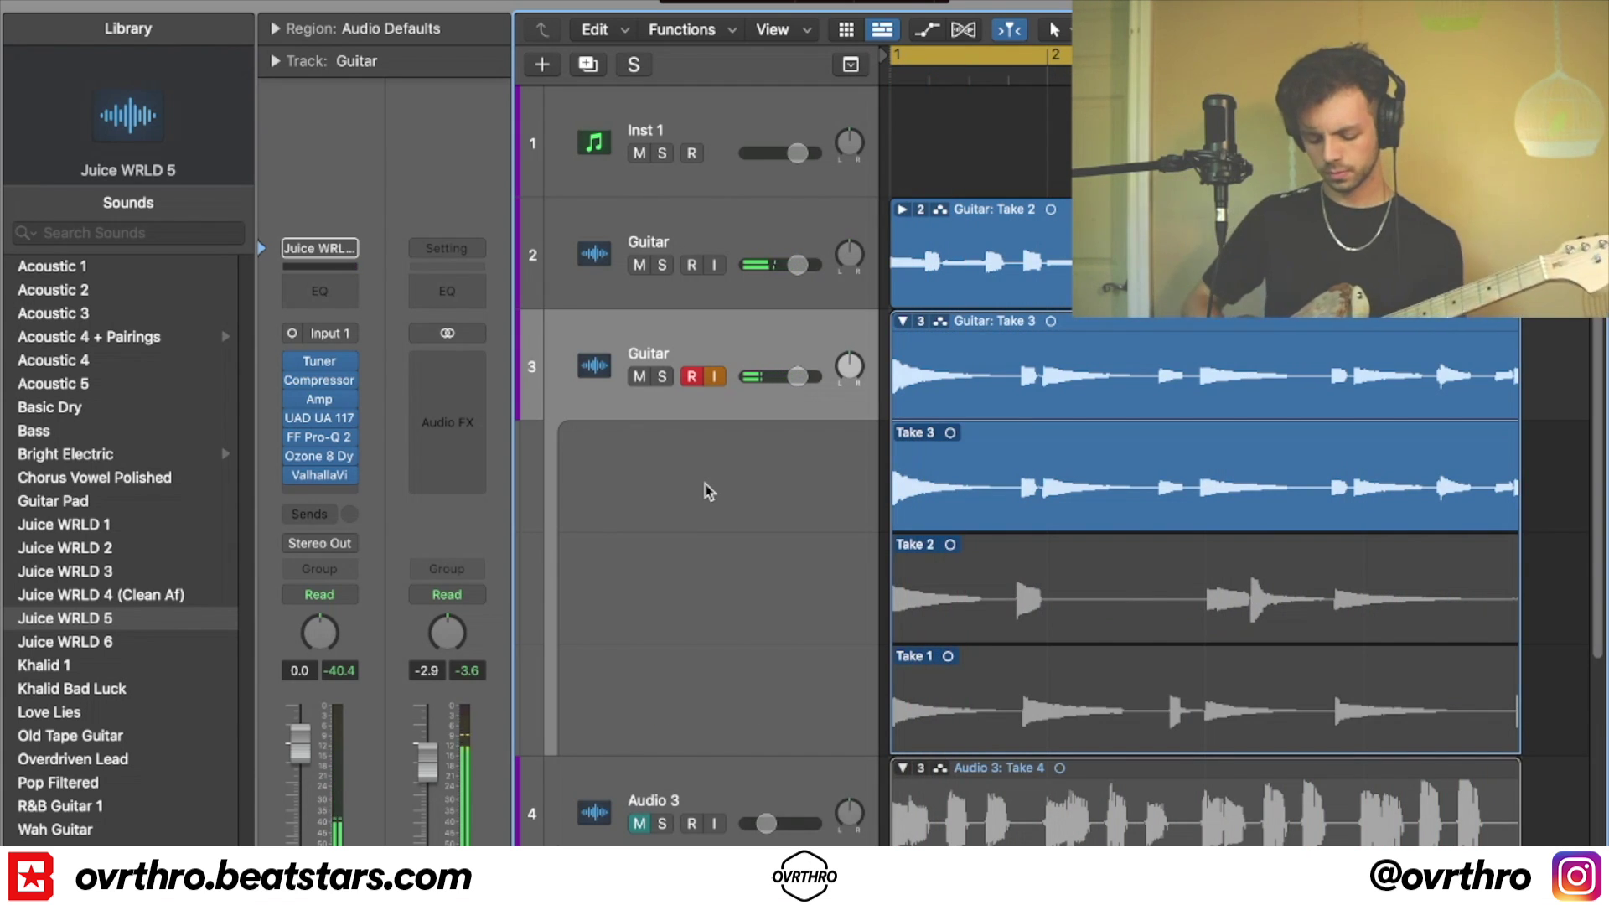
- Record further takes through Take 7 on the second Guitar track, play the result back and collapse its take folder
key("r")
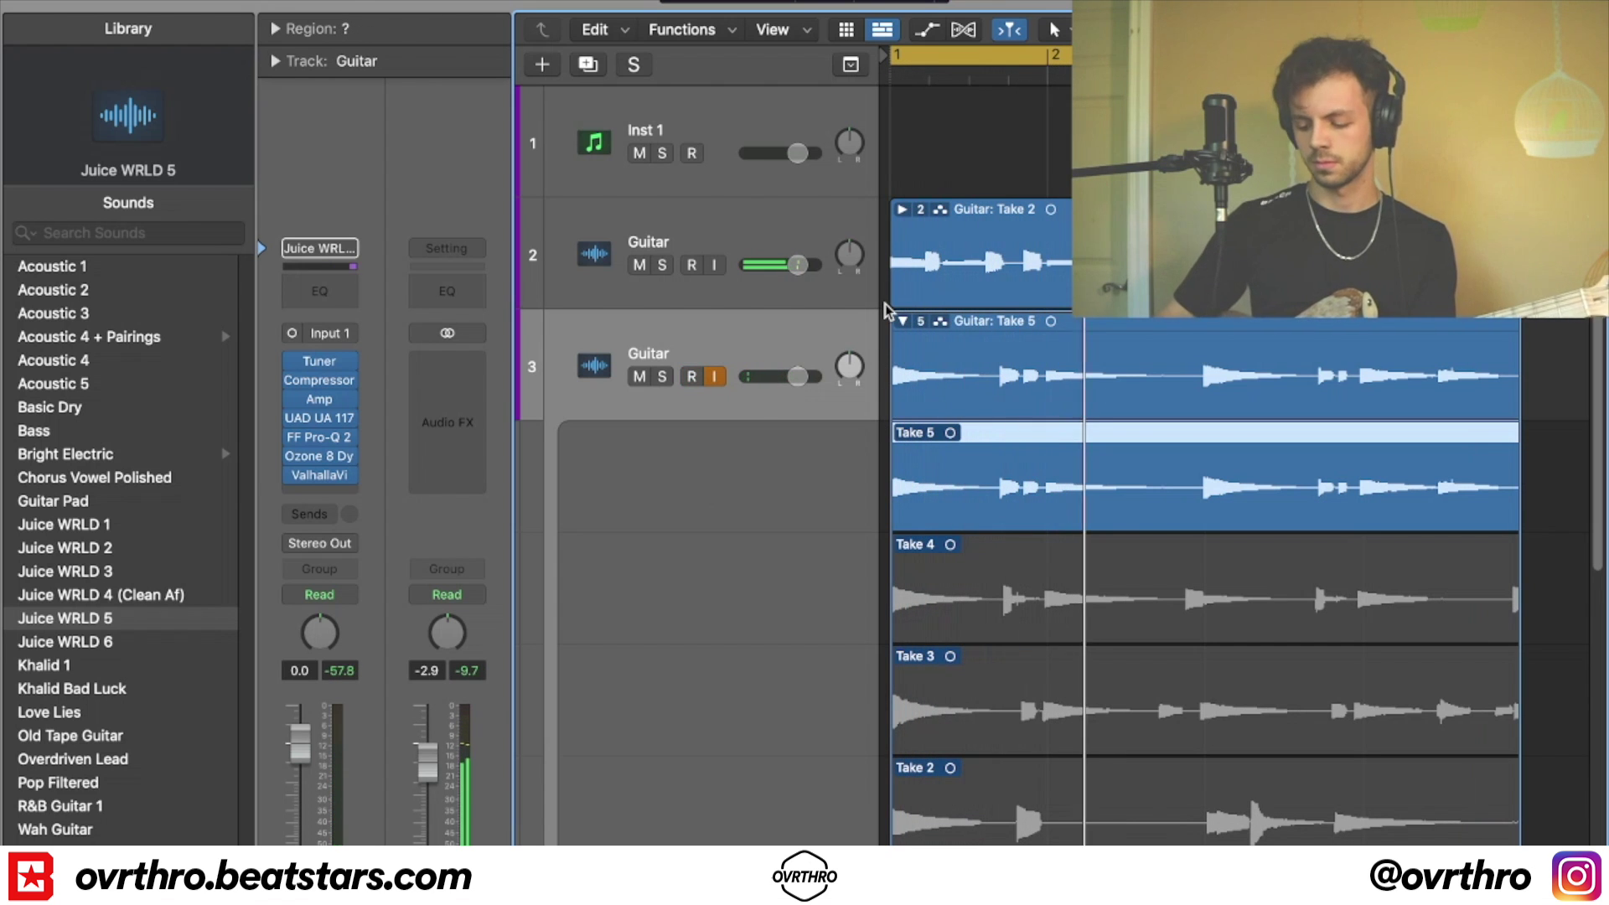
key("space")
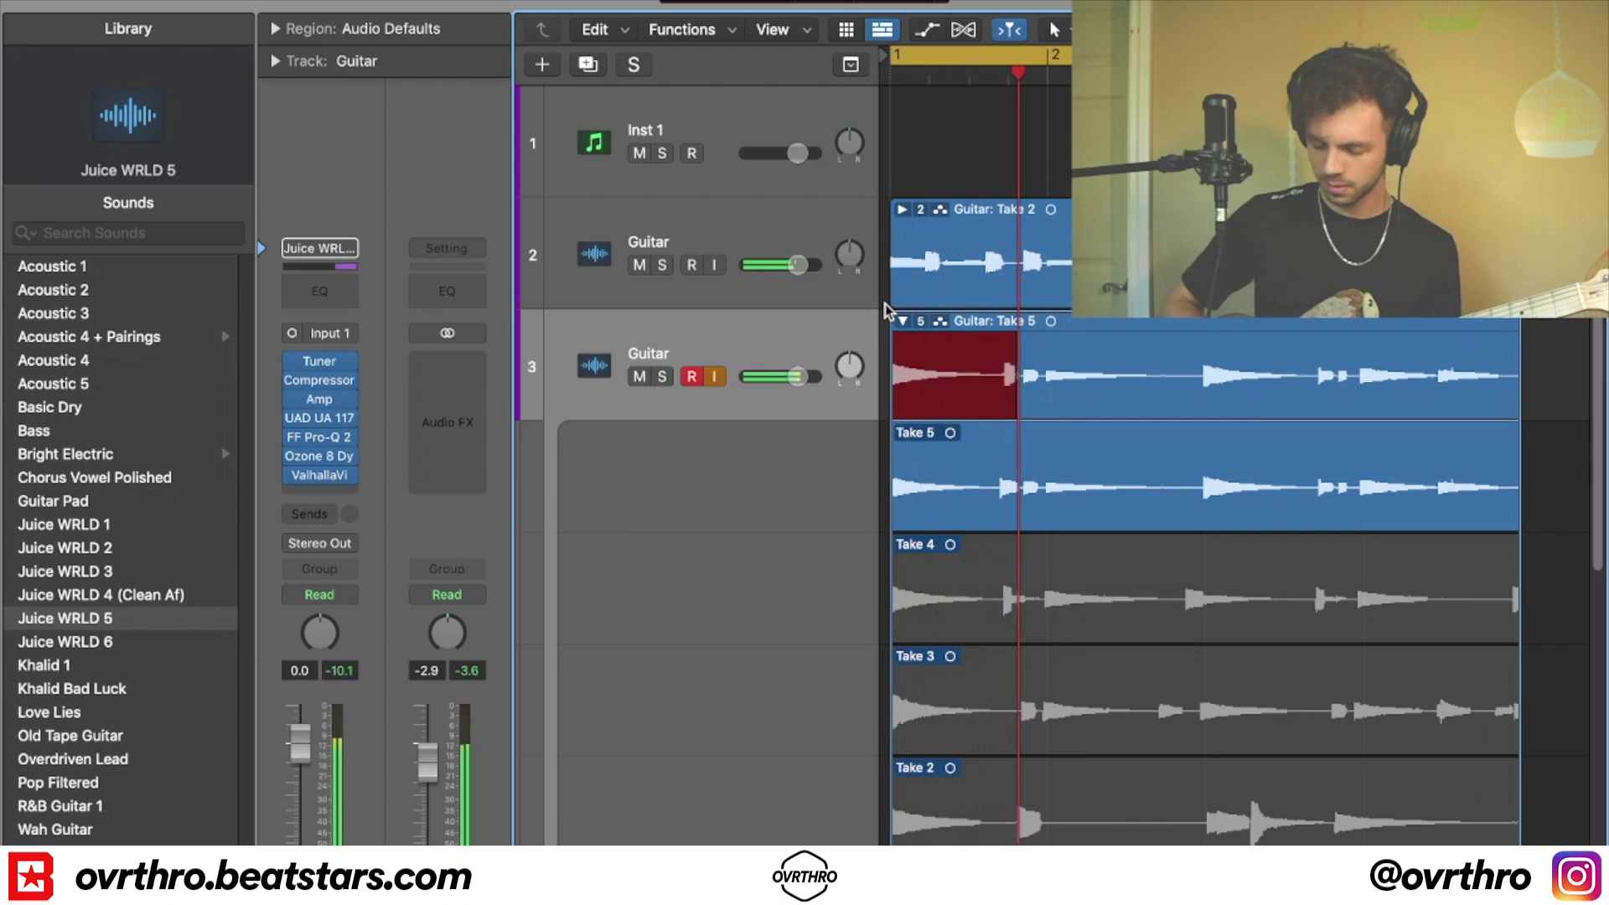
key("space")
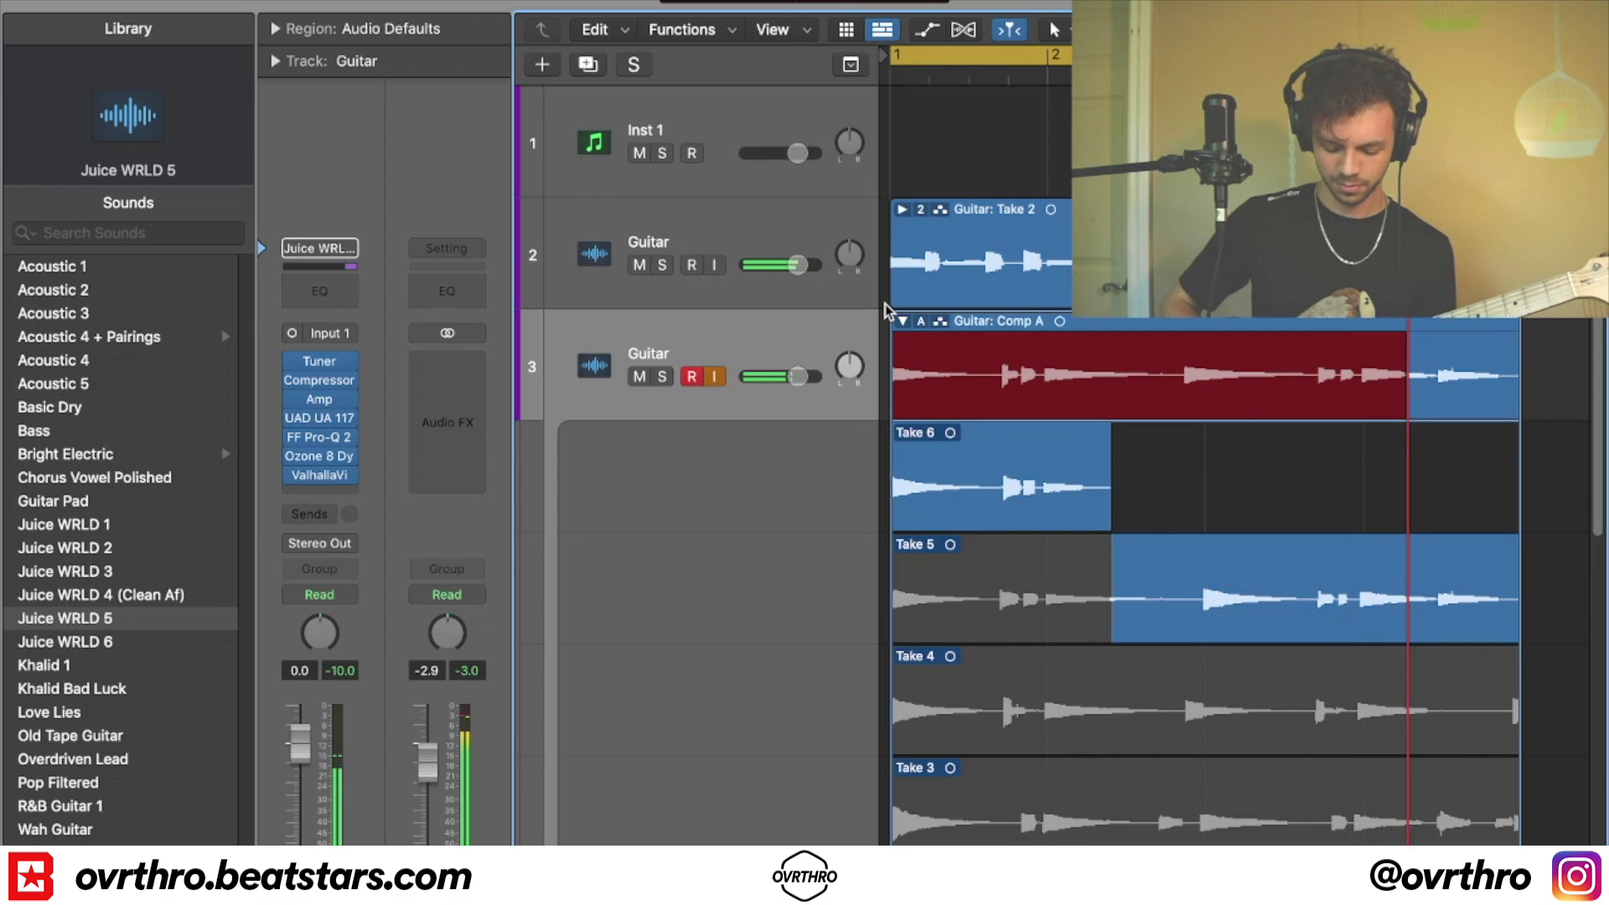
key("space")
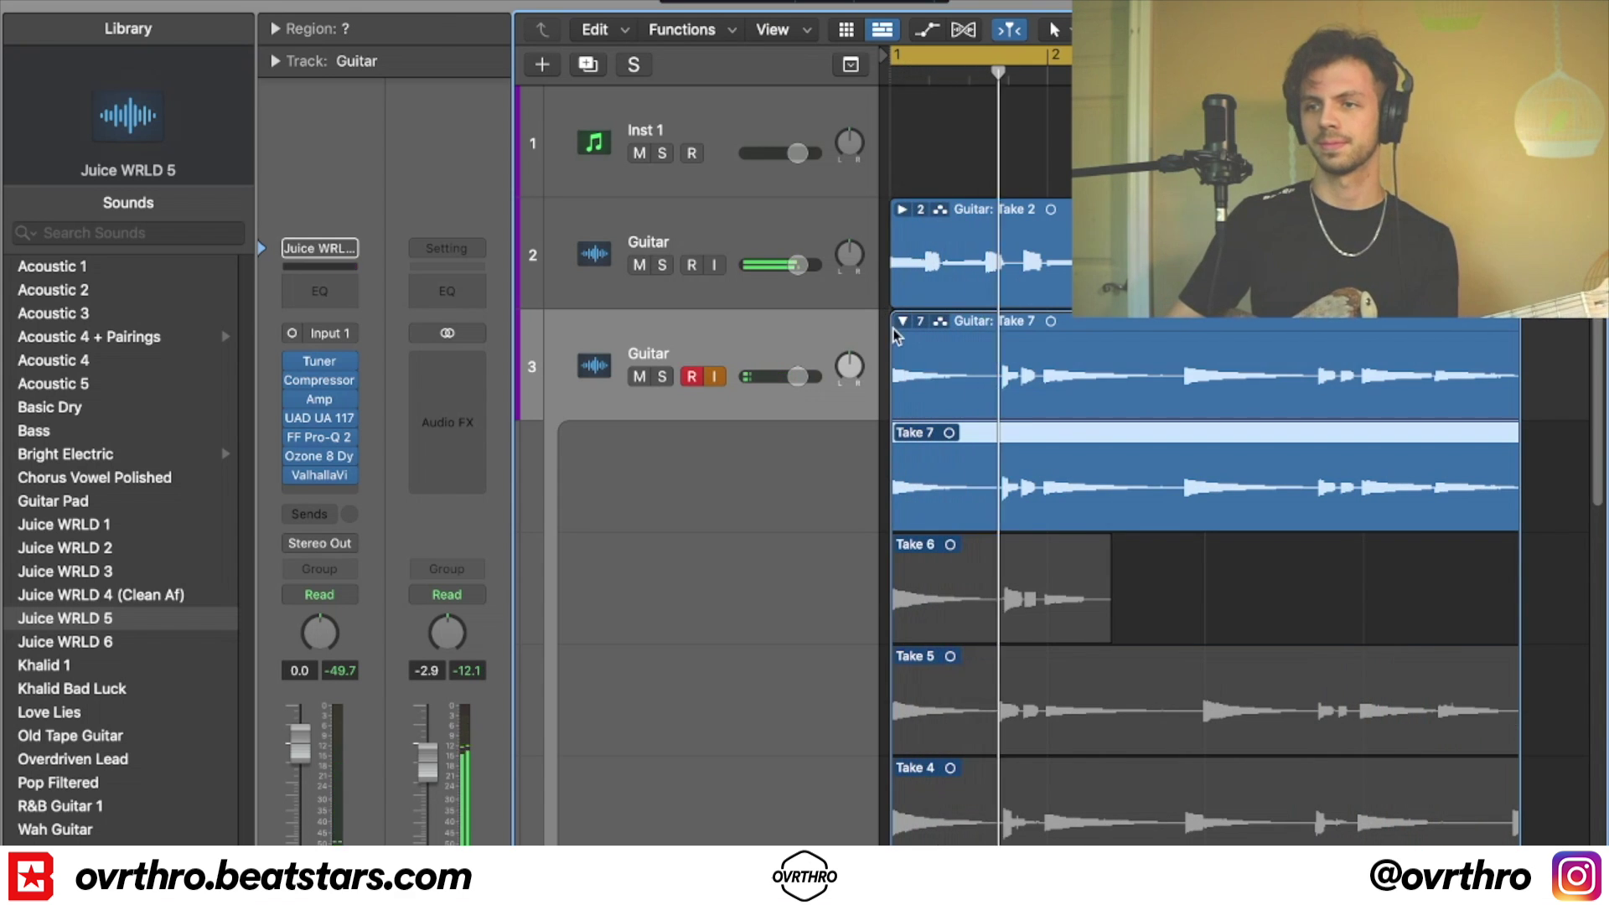
left_click(901, 322)
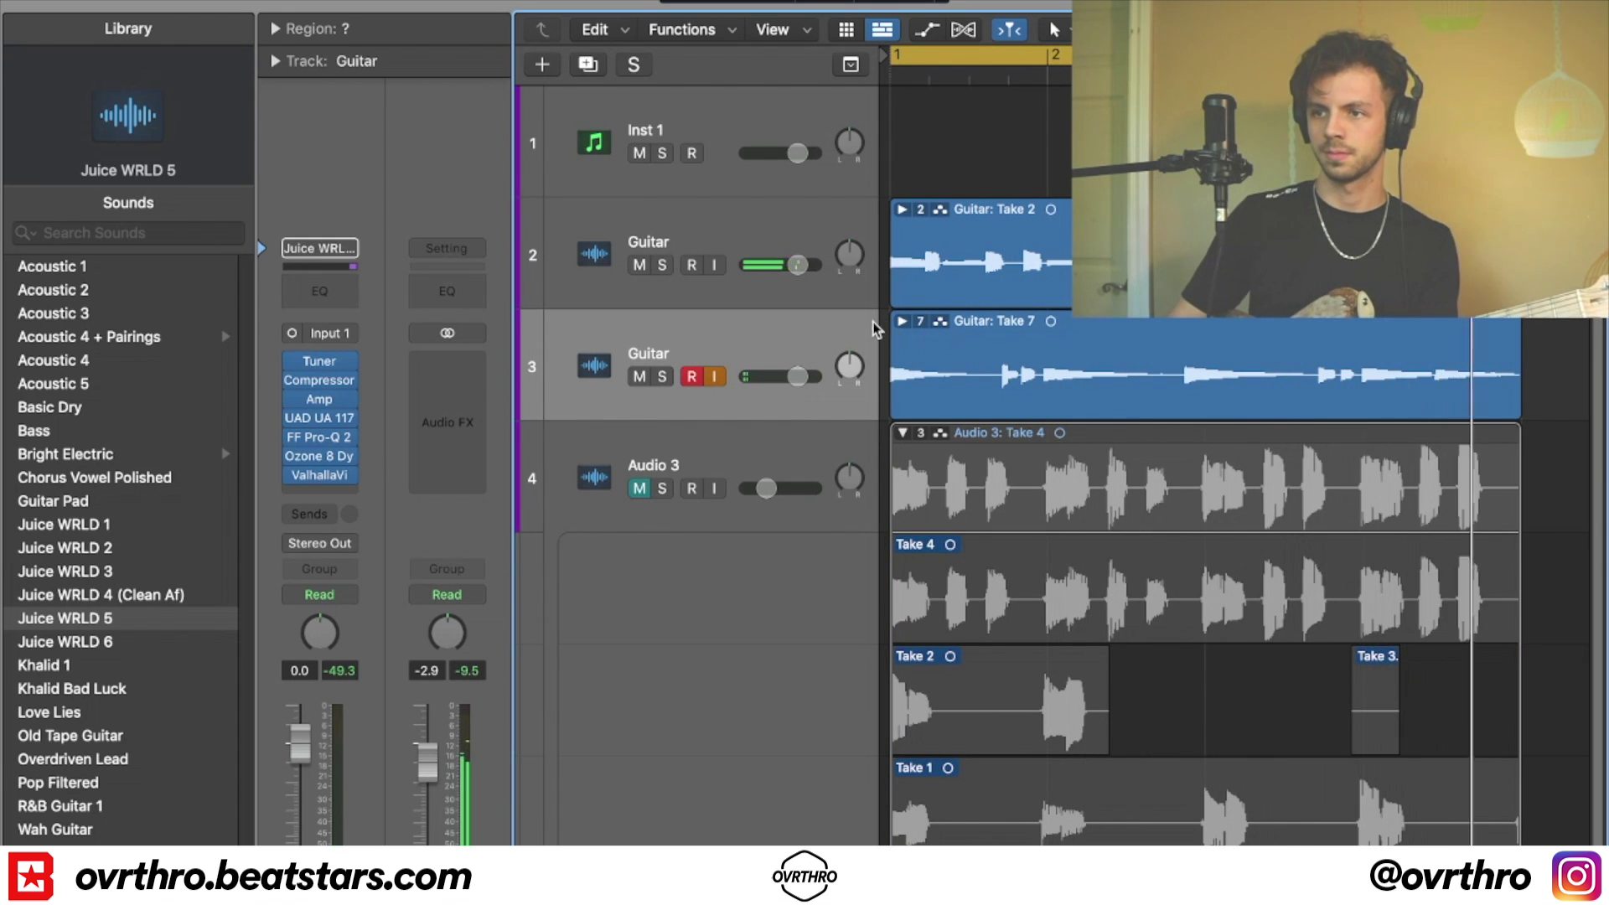
- Duplicate the second Guitar track, turn off the original's input monitoring and record a short guitar passage on the new copy
key("super+d")
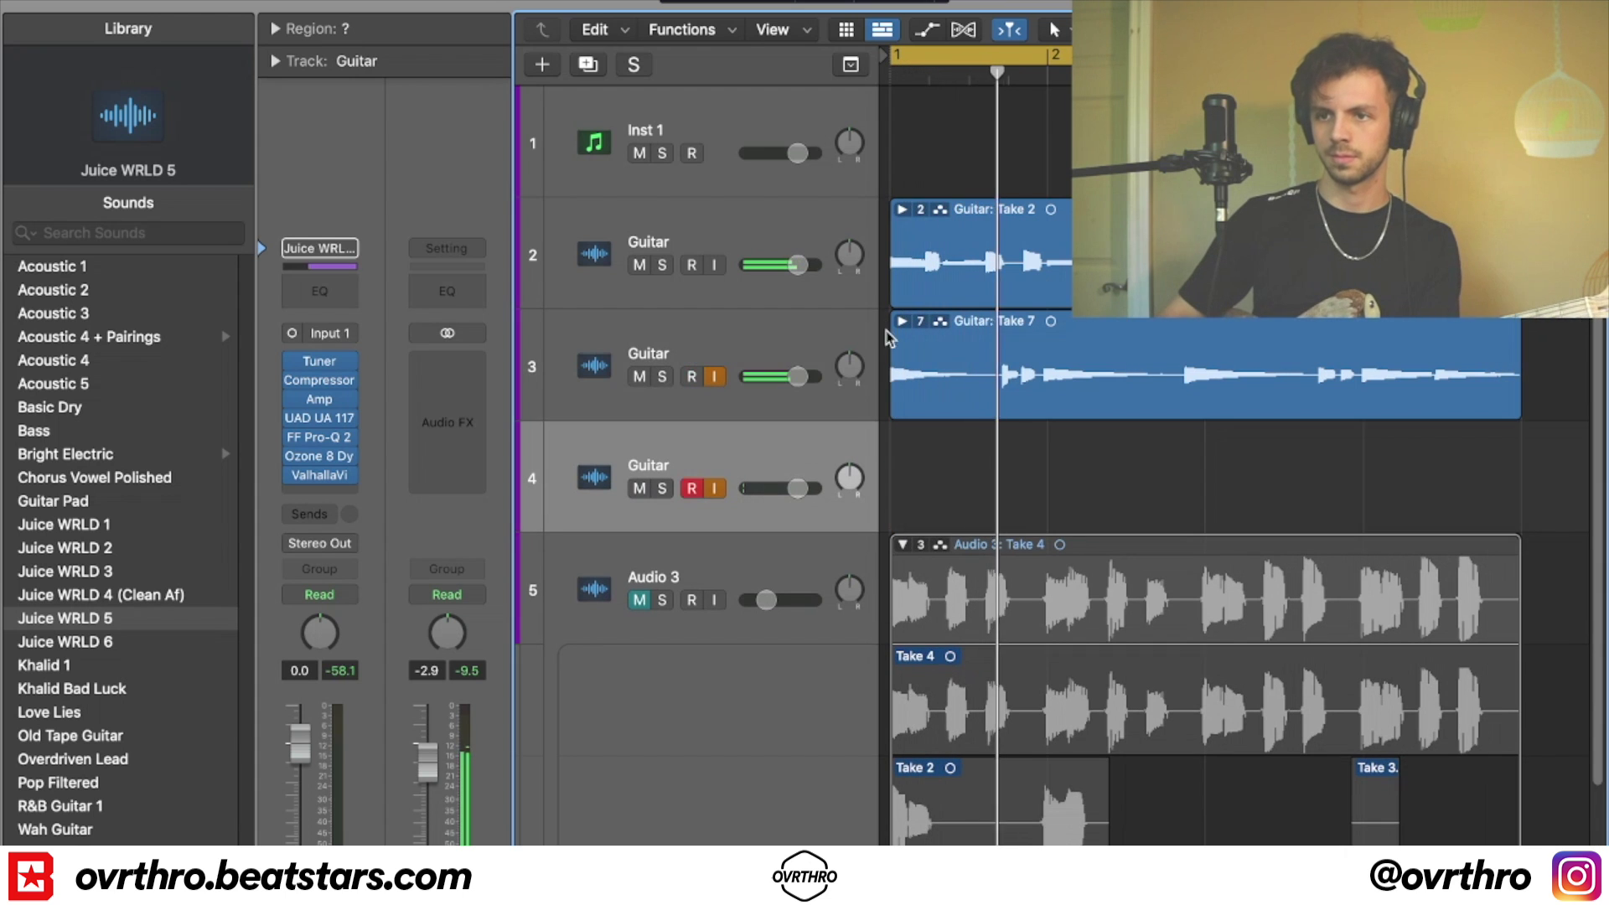
left_click(717, 387)
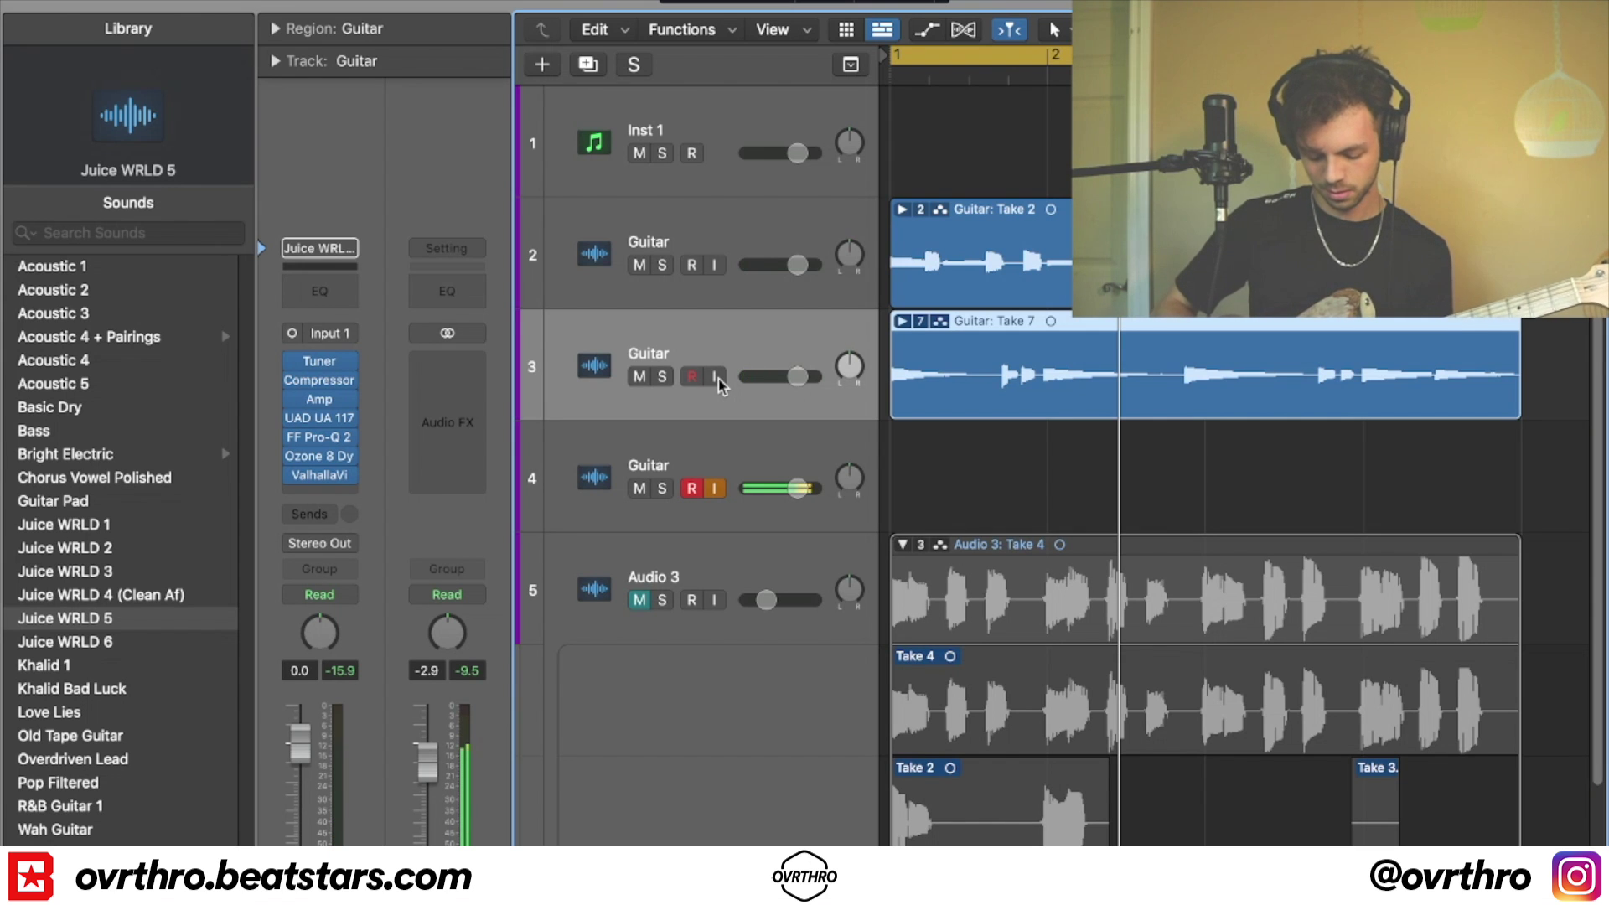
key("r")
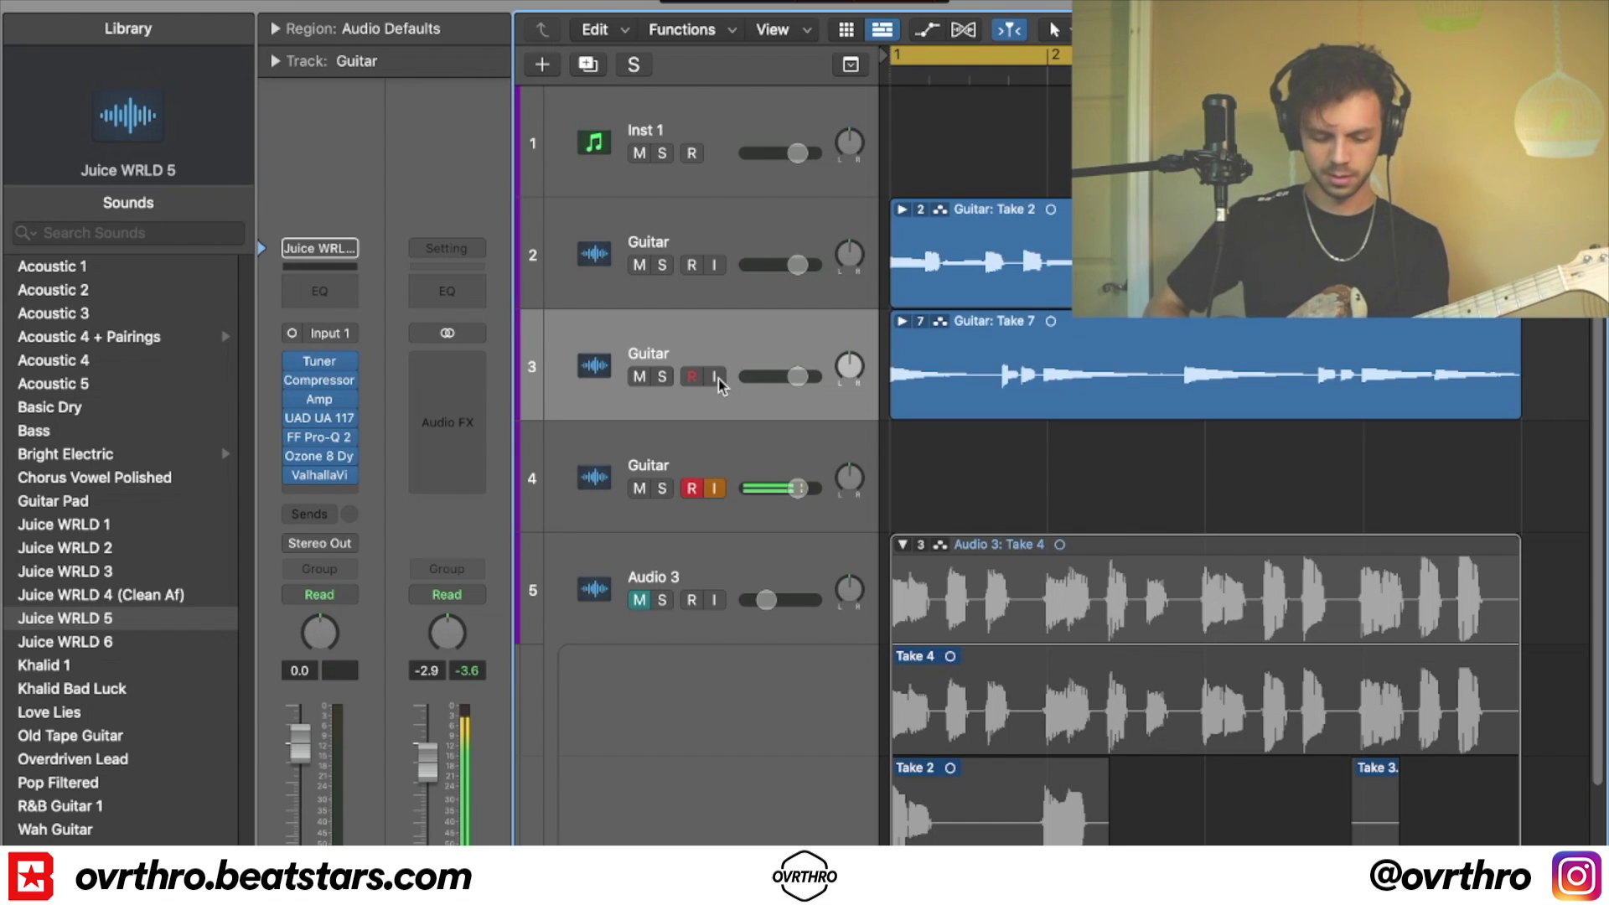
key("r")
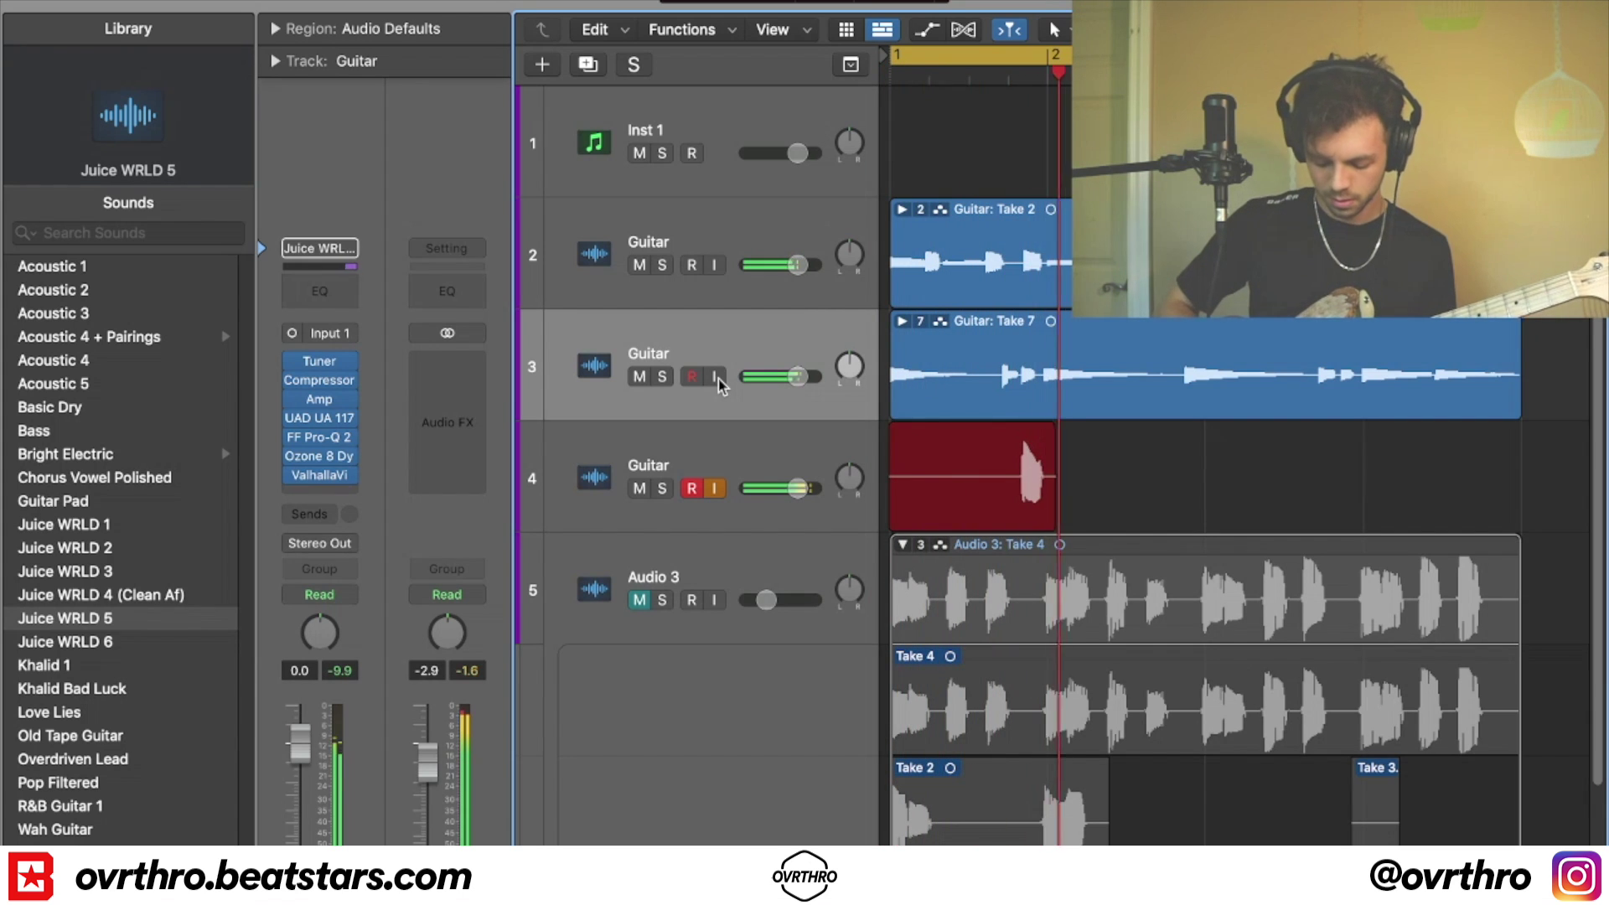
key("space")
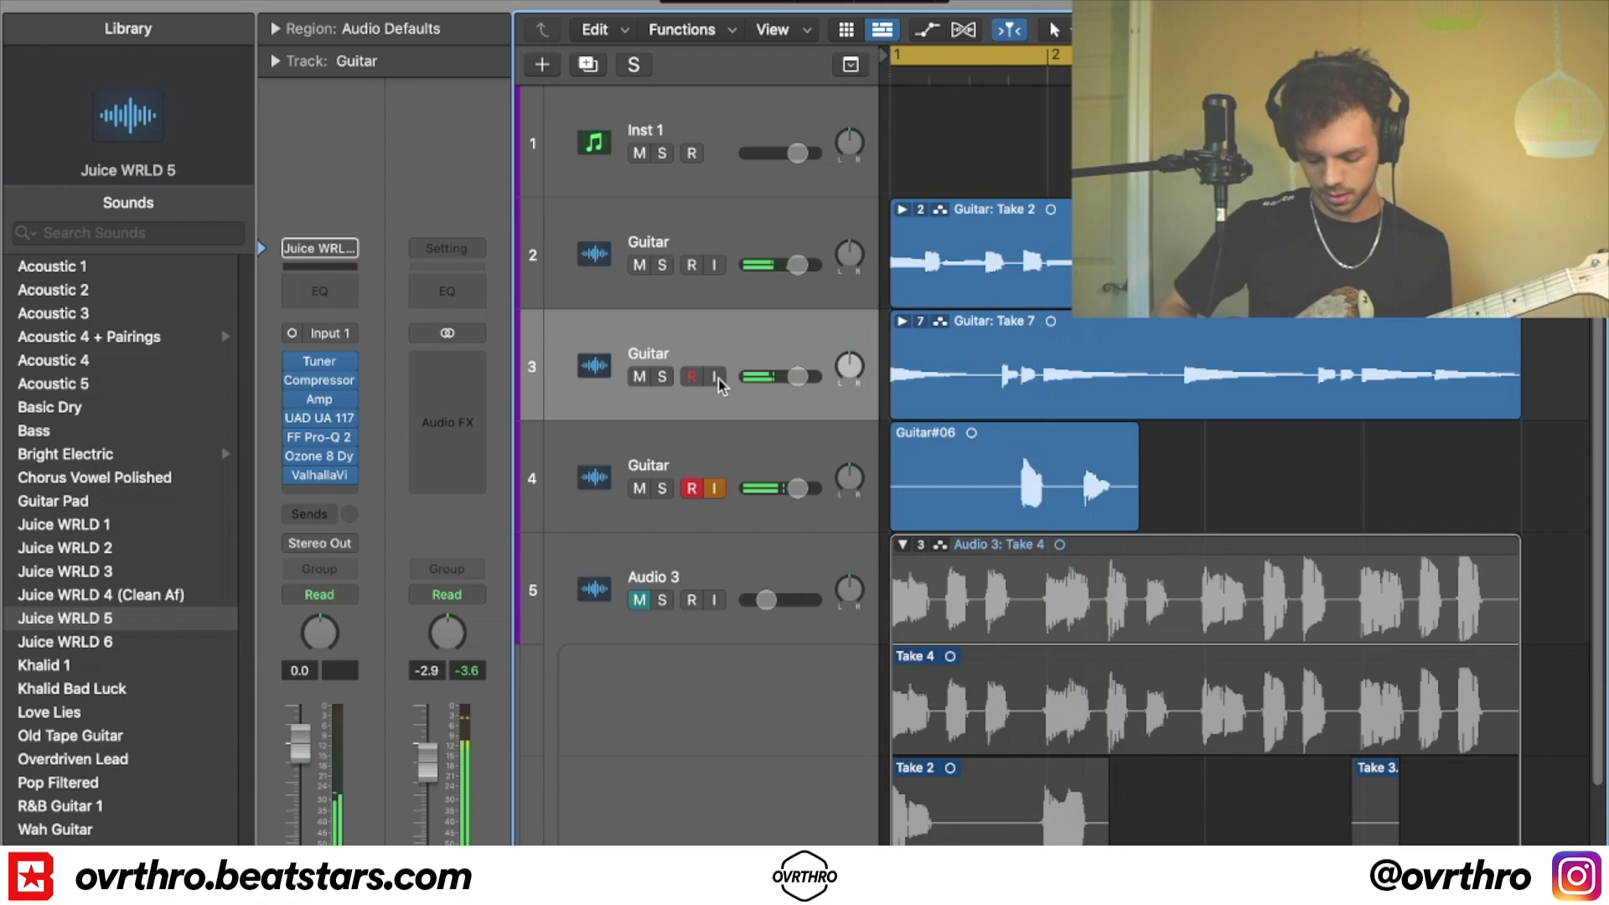
- Record additional full guitar takes over the cycle range through Take 4 on the third Guitar track
key("r")
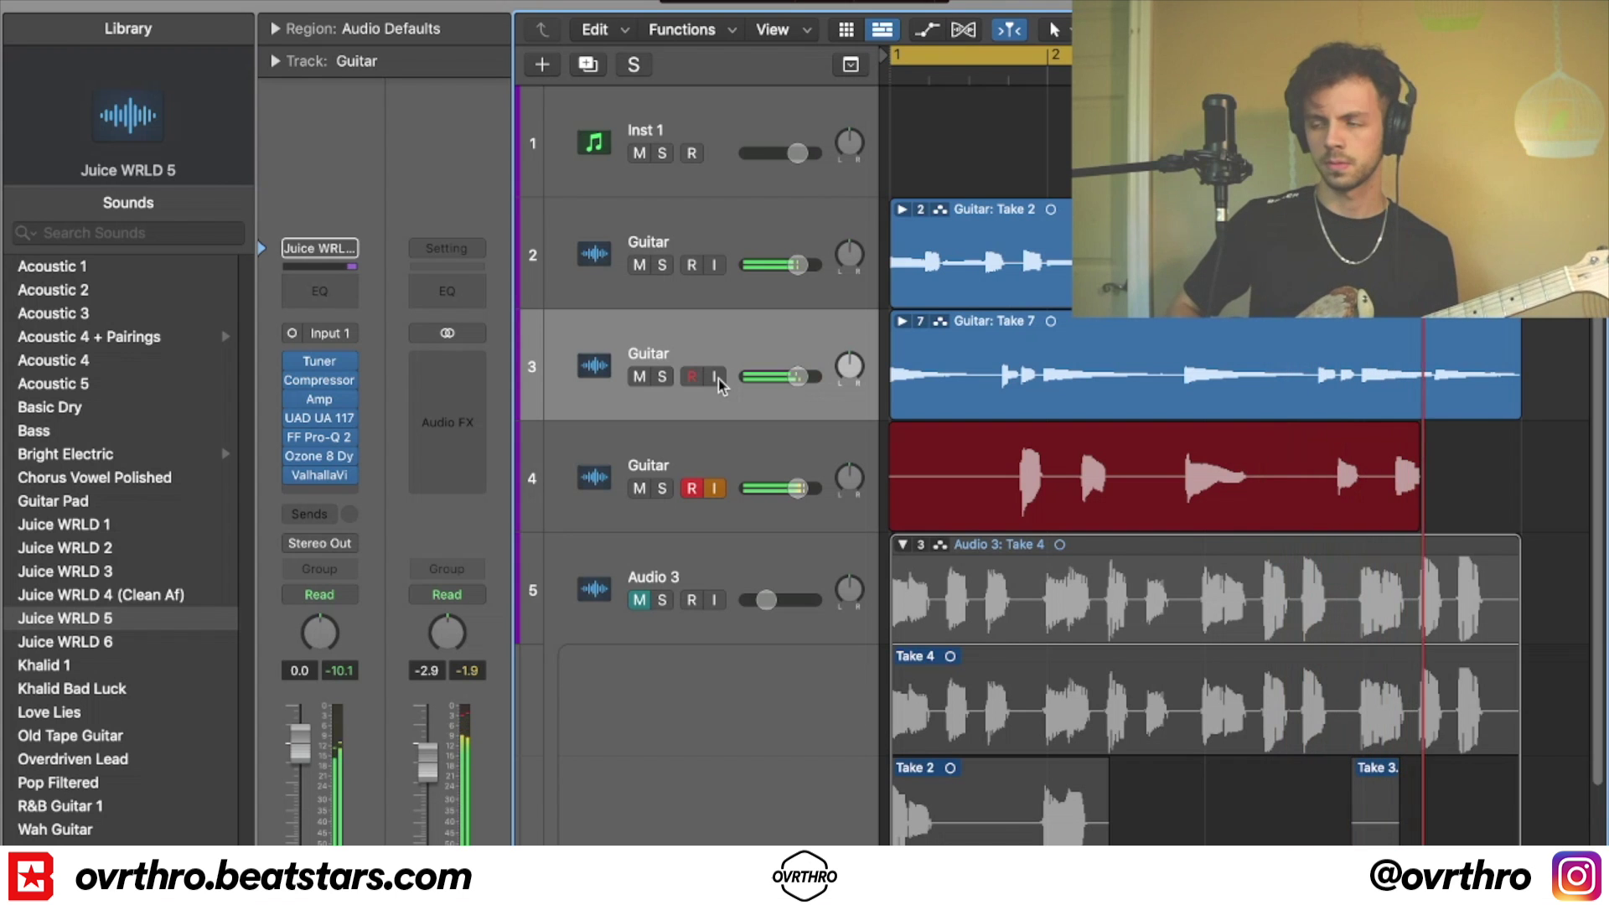
key("space")
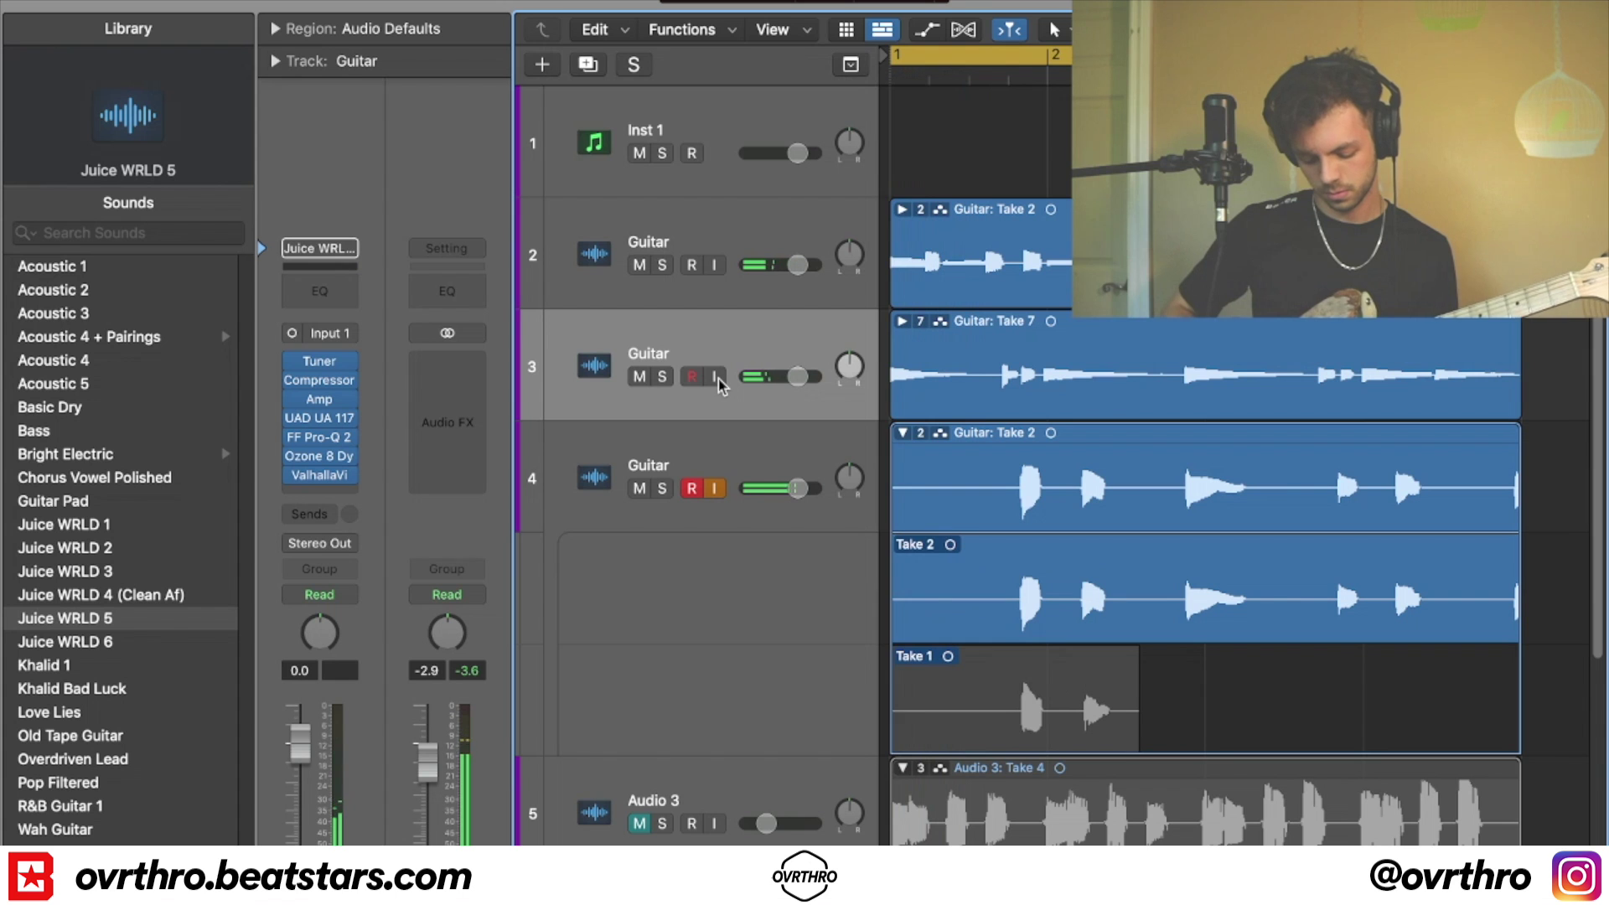
key("r")
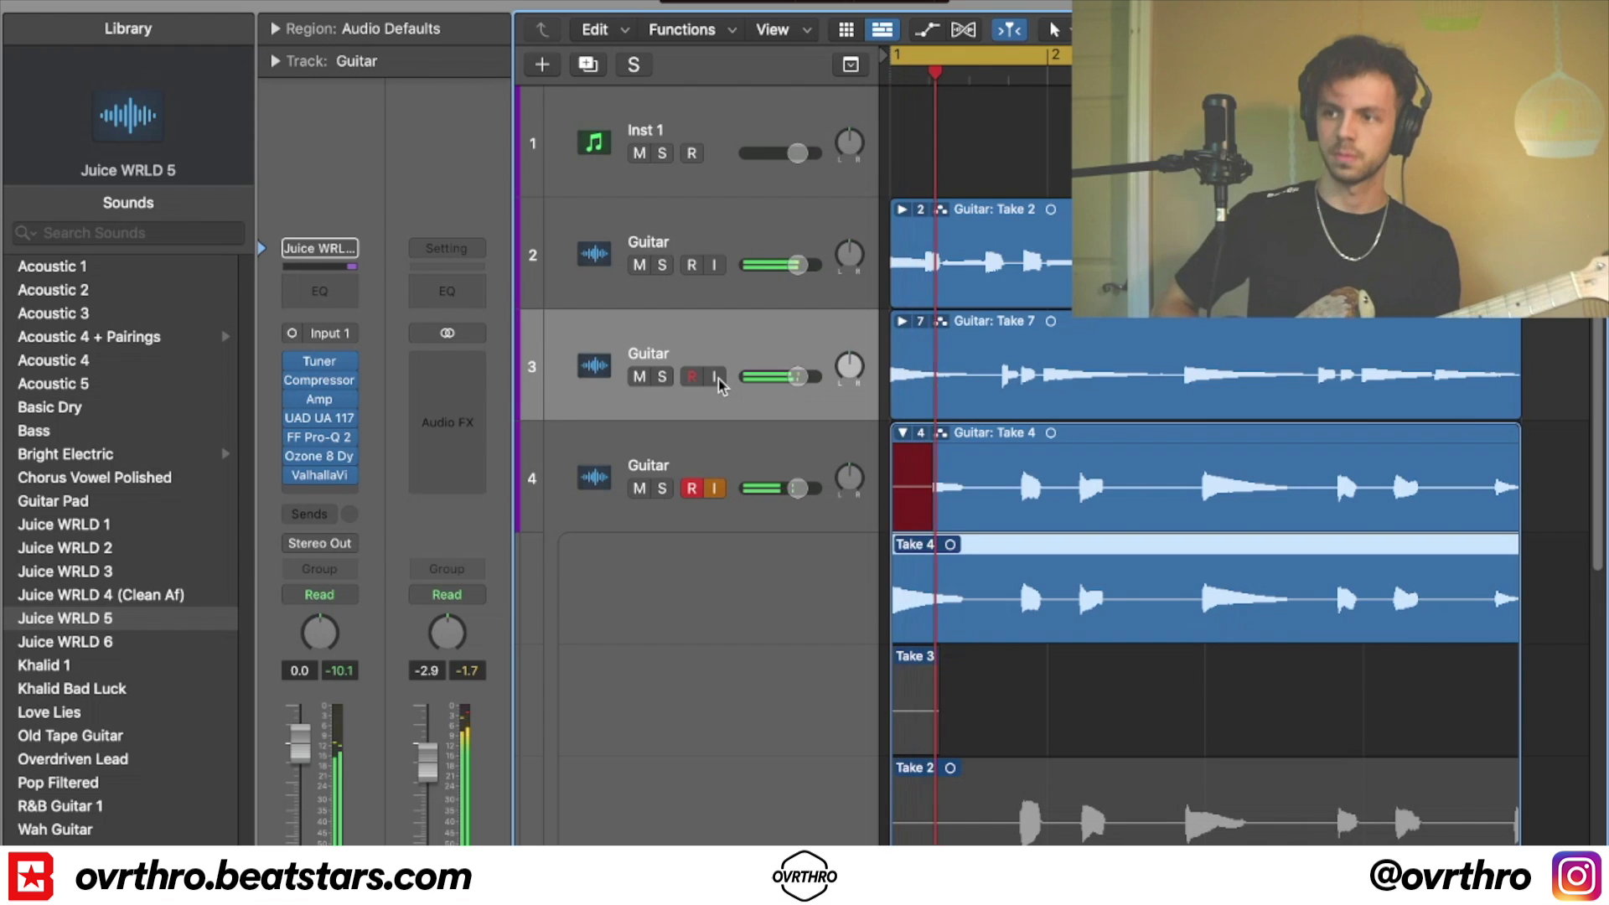
- Mute the third Guitar track during loop playback and collapse its take folder and the one on Audio 3
key("Down")
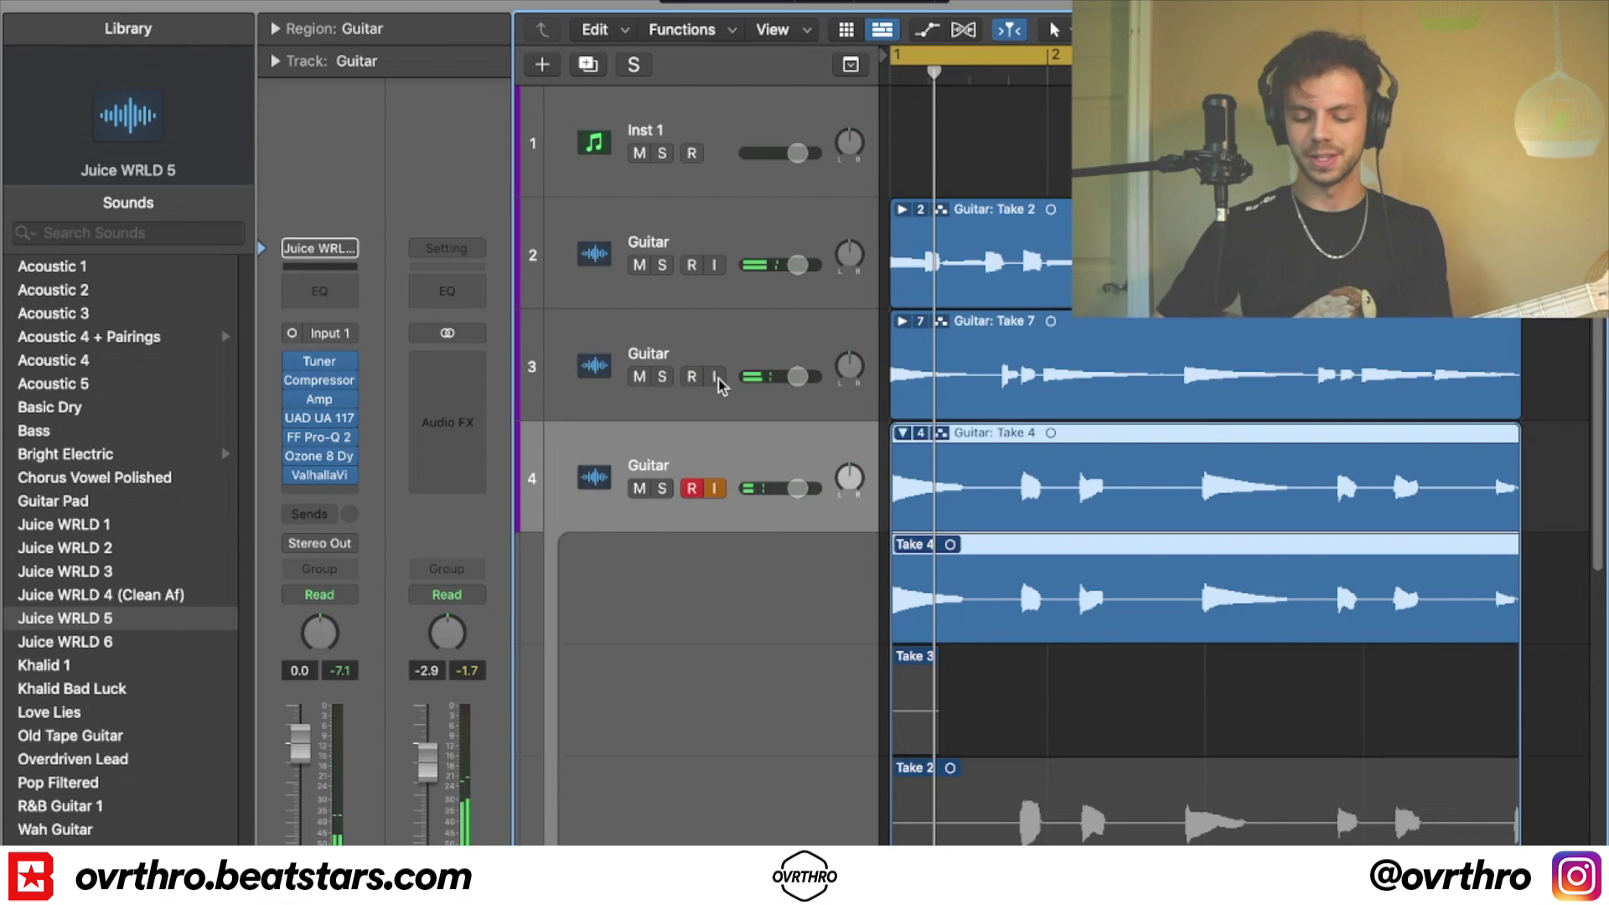
key("m")
key("space")
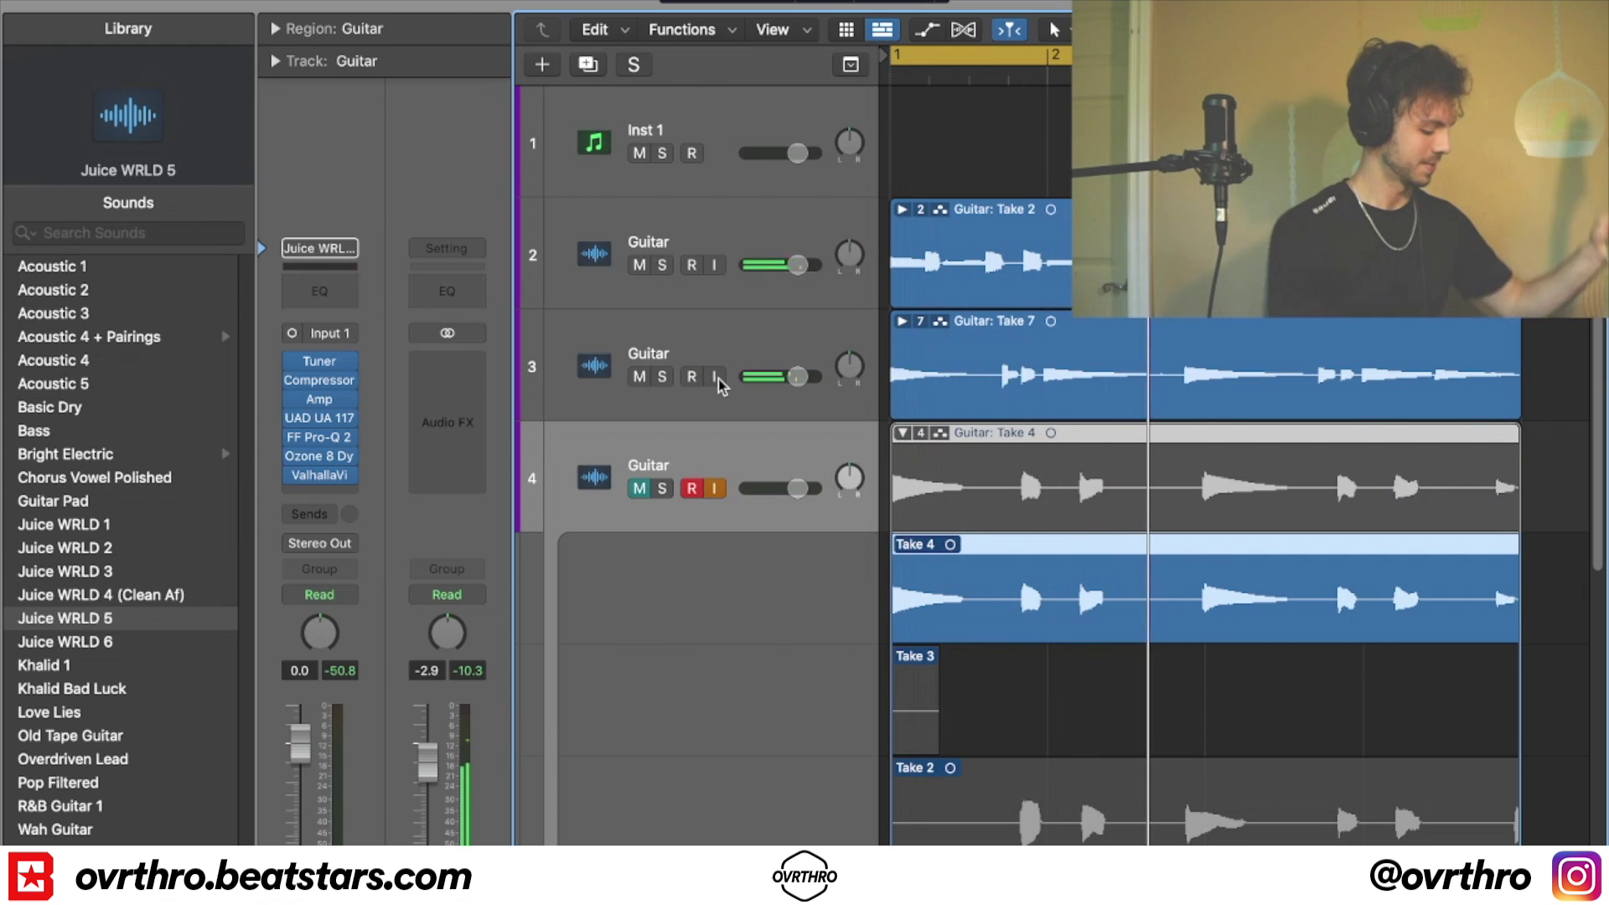
left_click(903, 434)
key("ctrl+Right")
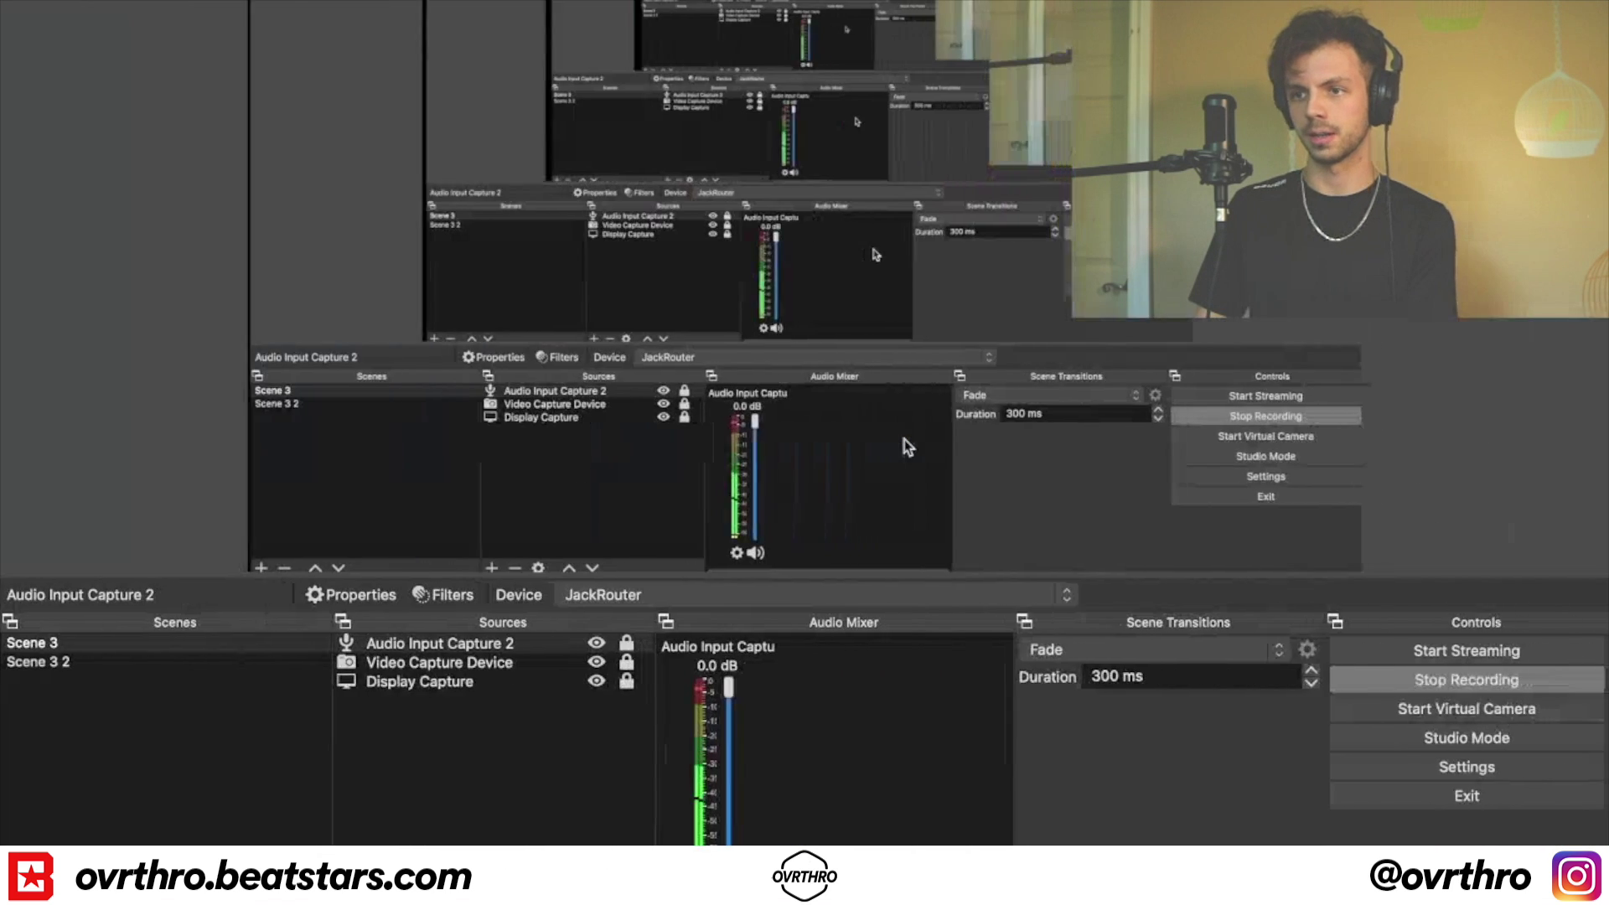
key("ctrl+Left")
left_click(902, 545)
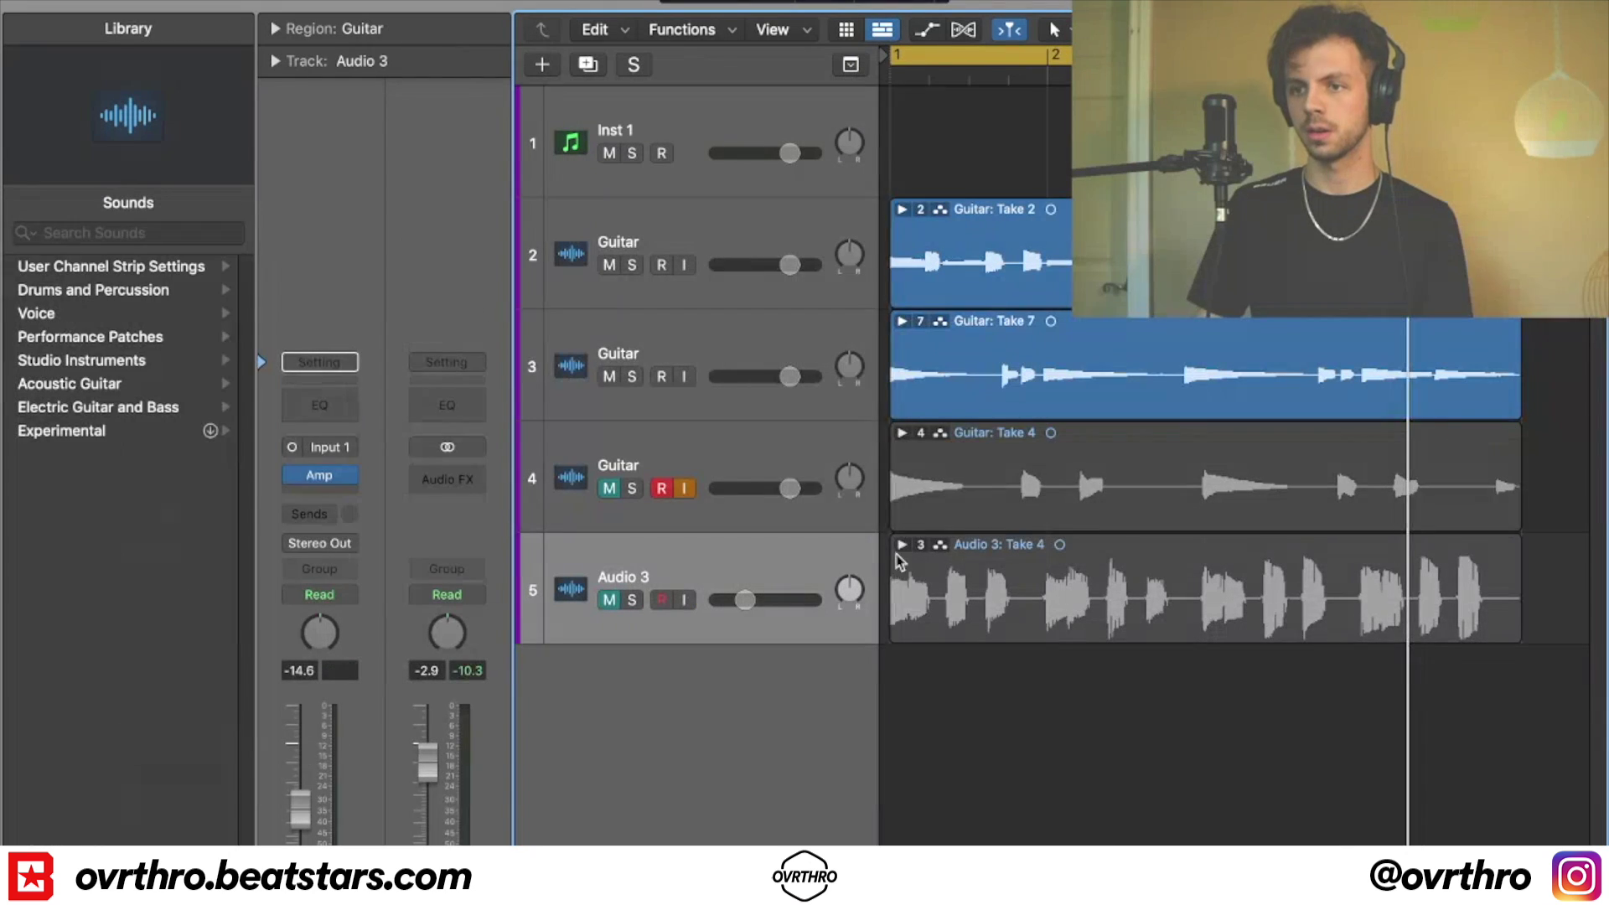
key("ctrl+Right")
key("ctrl+Left")
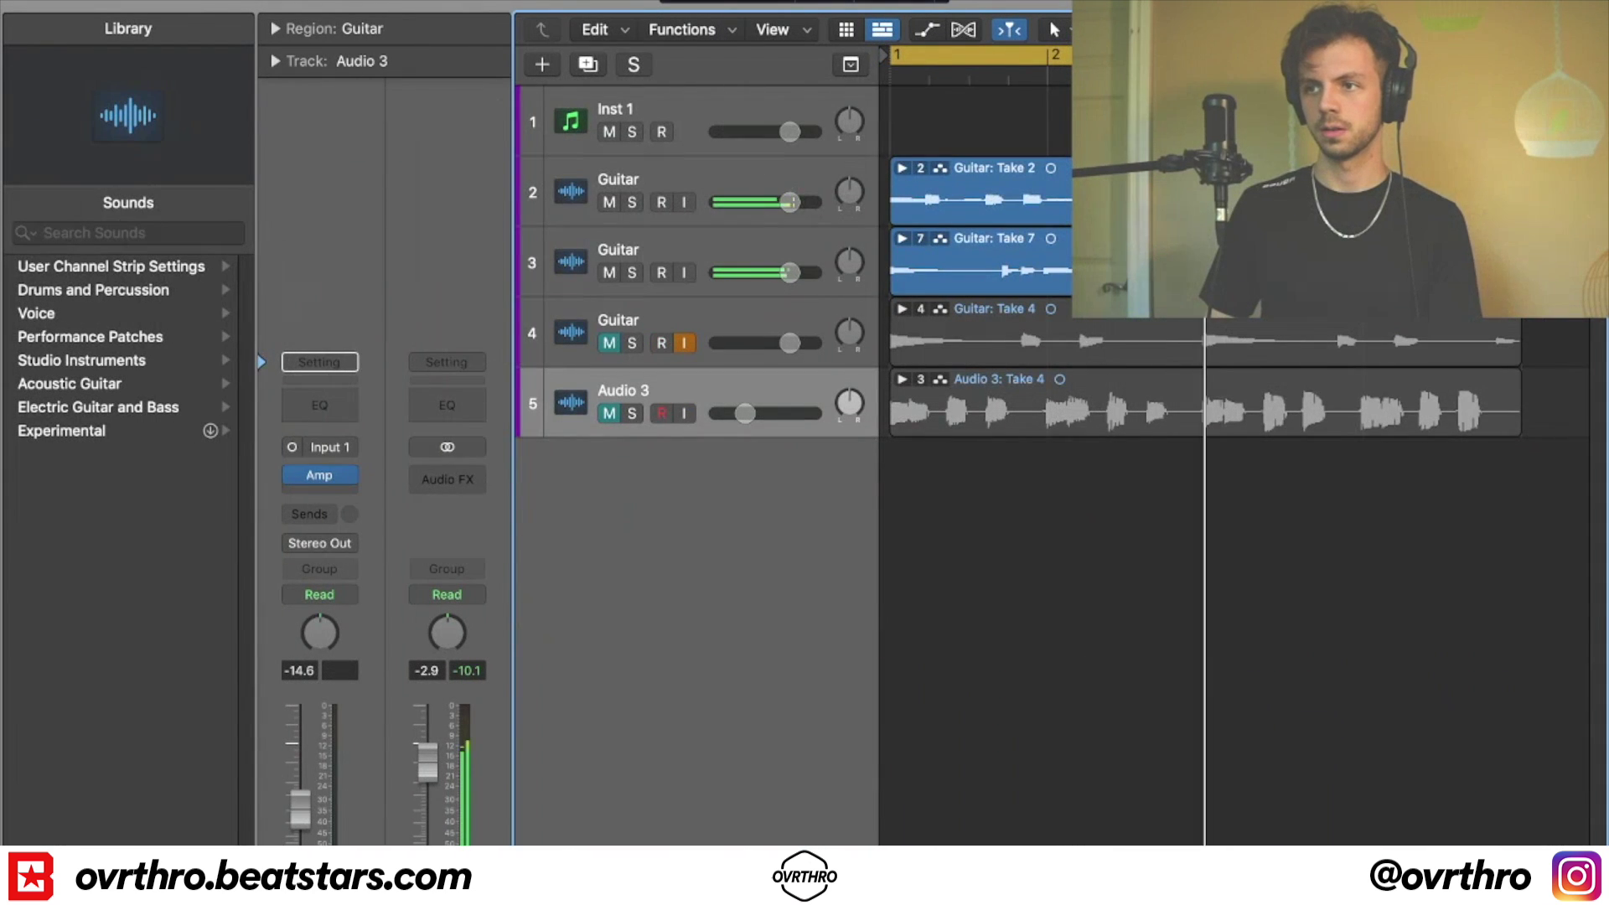
- Delete the empty Inst 1 track
left_click(1307, 122)
left_click(1290, 197)
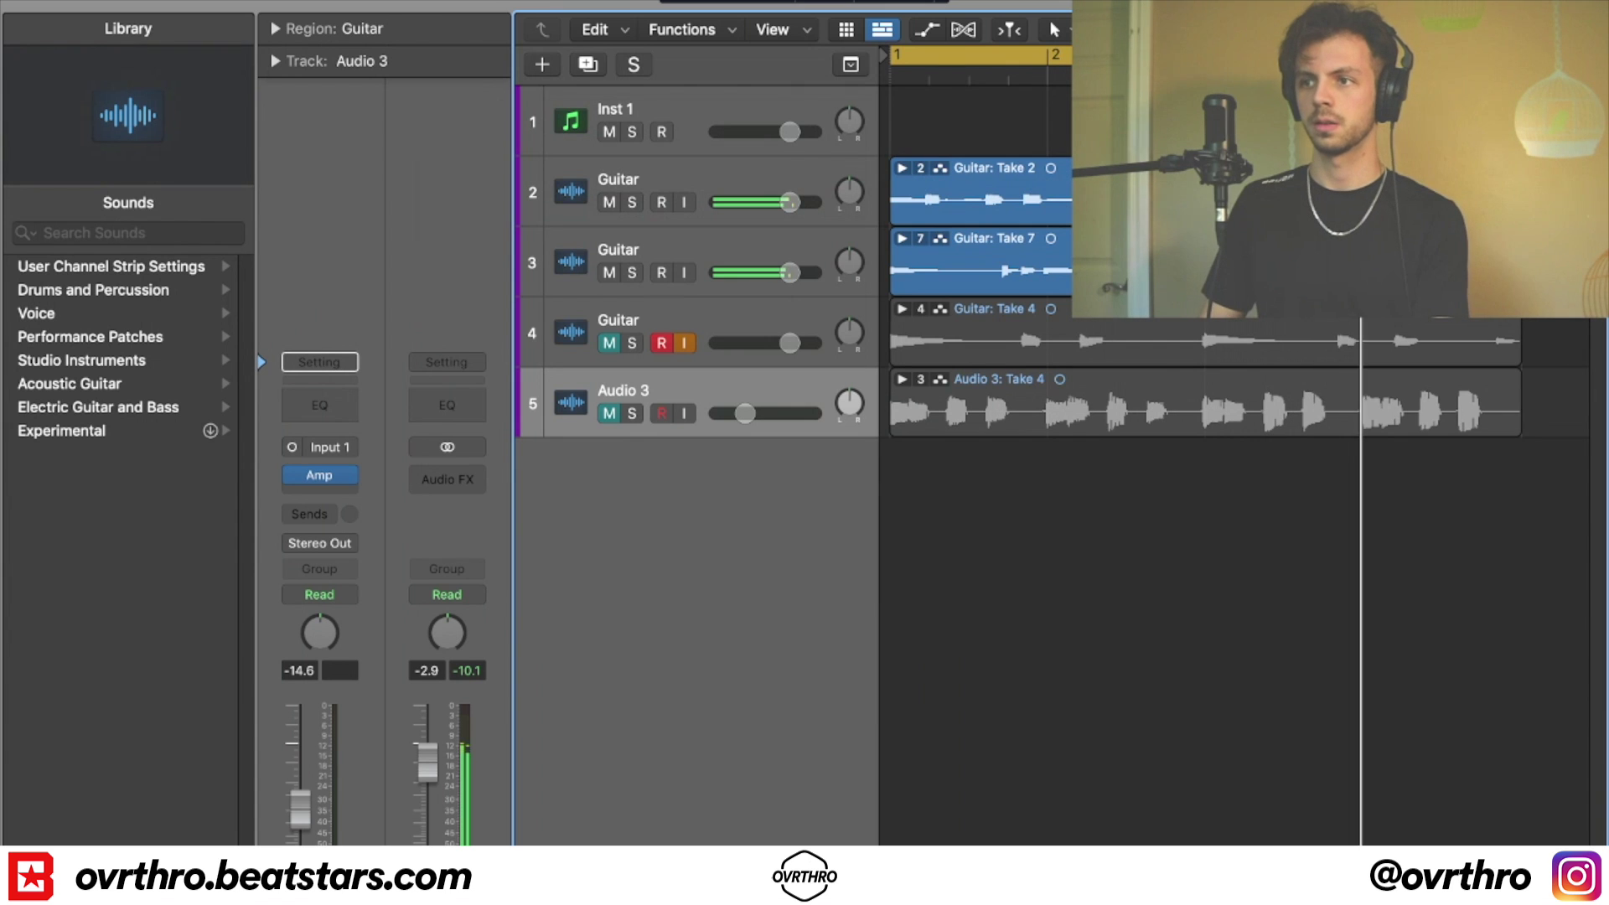
left_click(1290, 122)
key("super+Down")
key("super+Down")
key("super+Down")
key("super+Down")
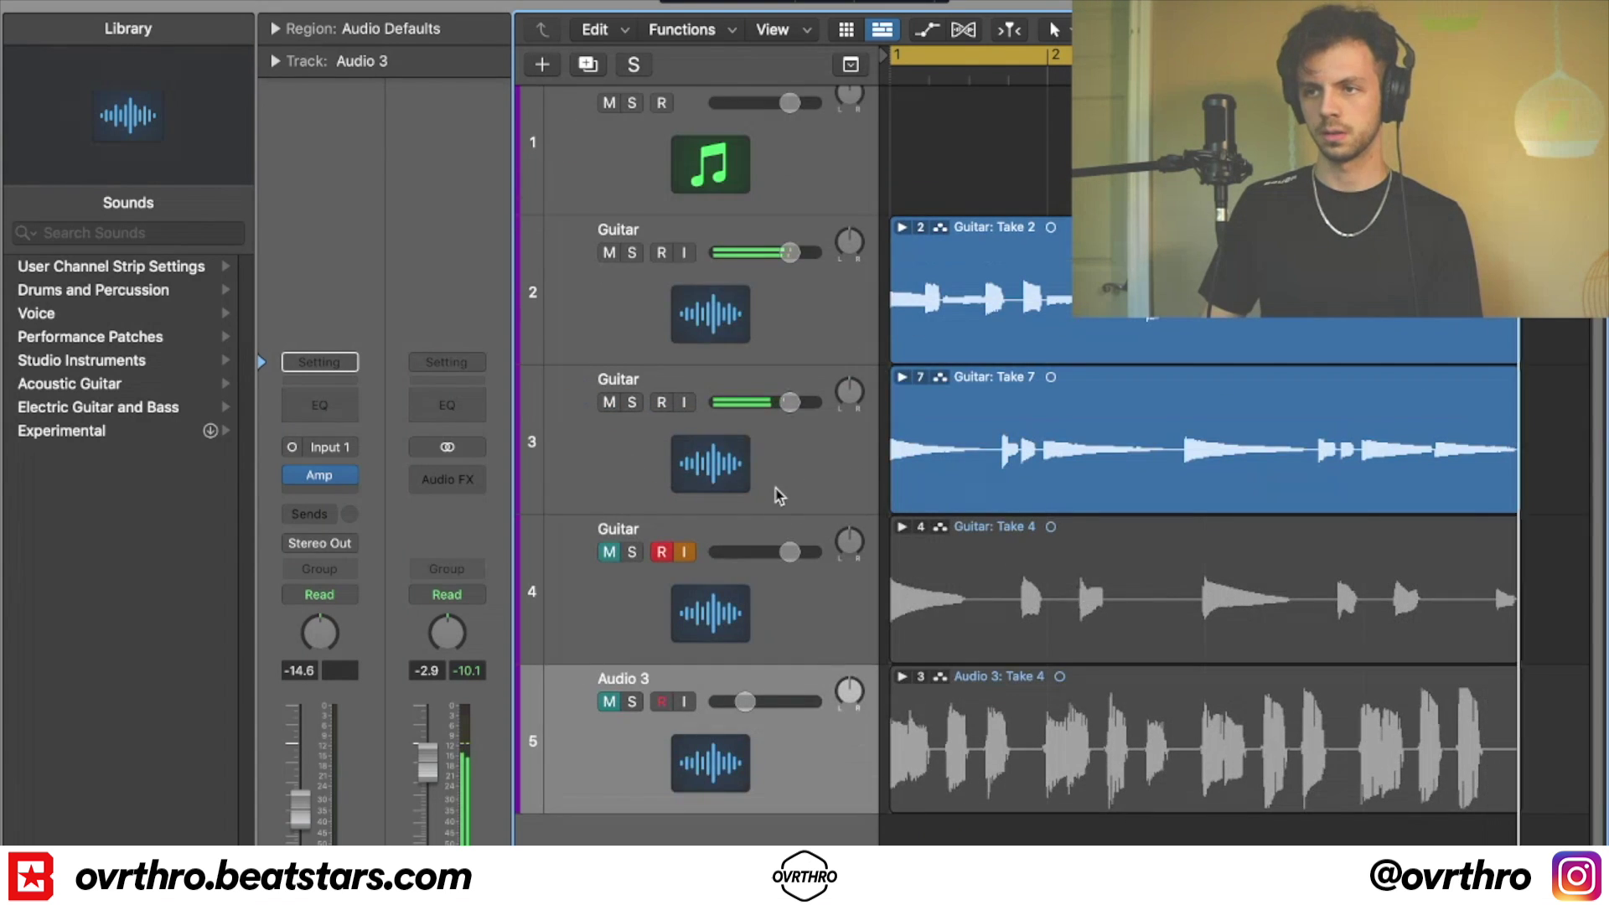
key("super+Up")
left_click(732, 196)
key("super+BackSpace")
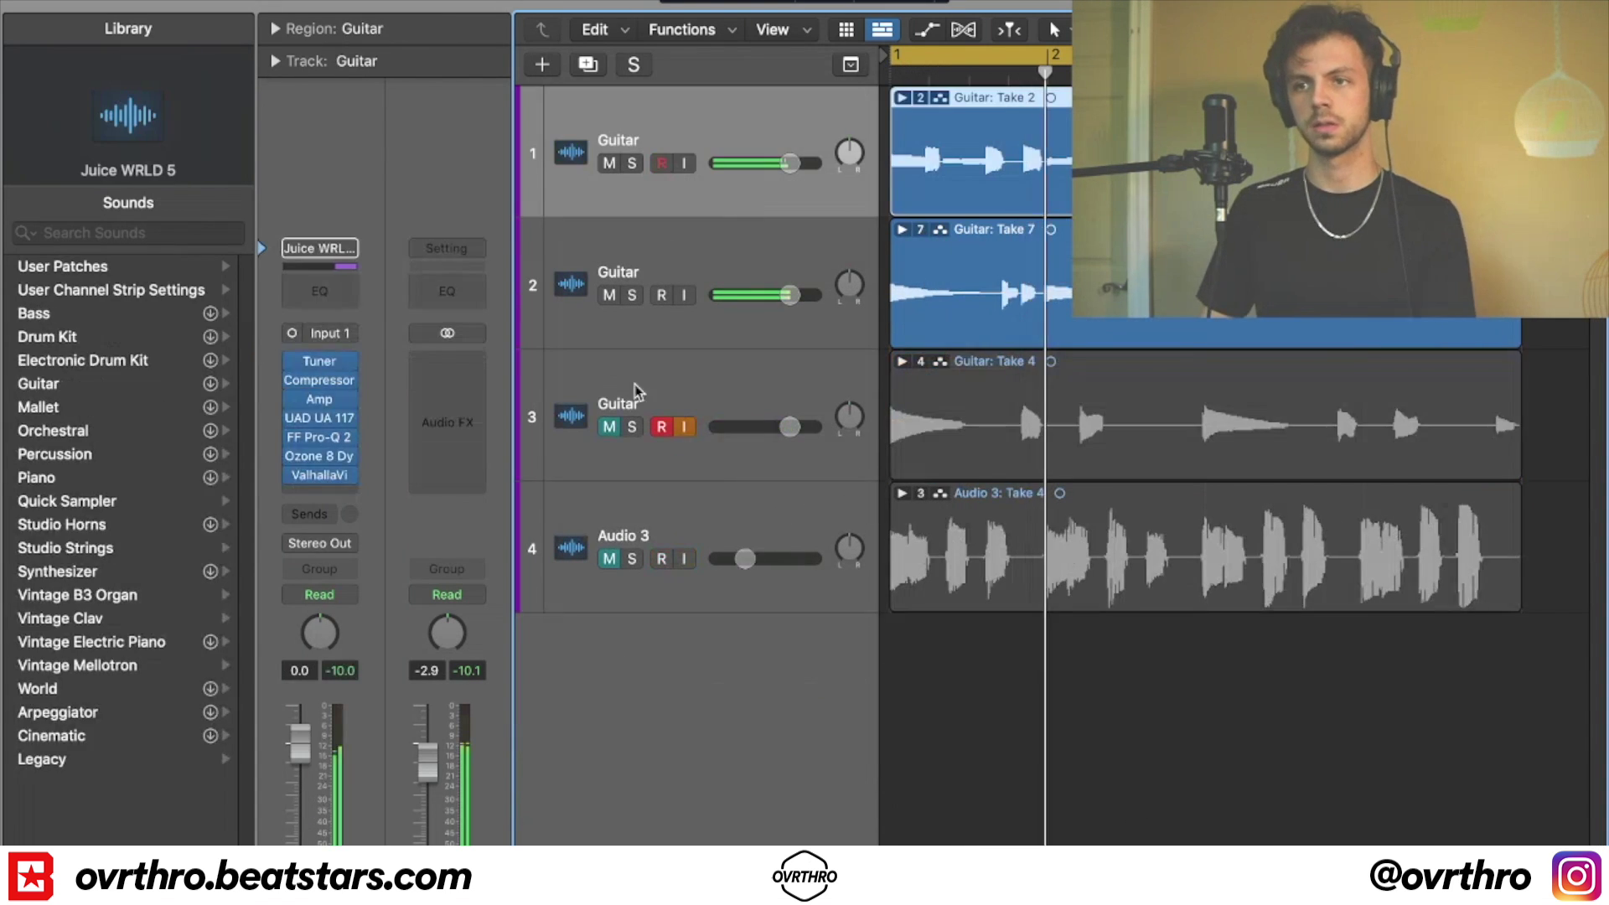
- Disarm the third Guitar track and hide it together with Audio 3
left_click(661, 426)
left_click(735, 538)
left_click(700, 379, "shift")
key("super+BackSpace")
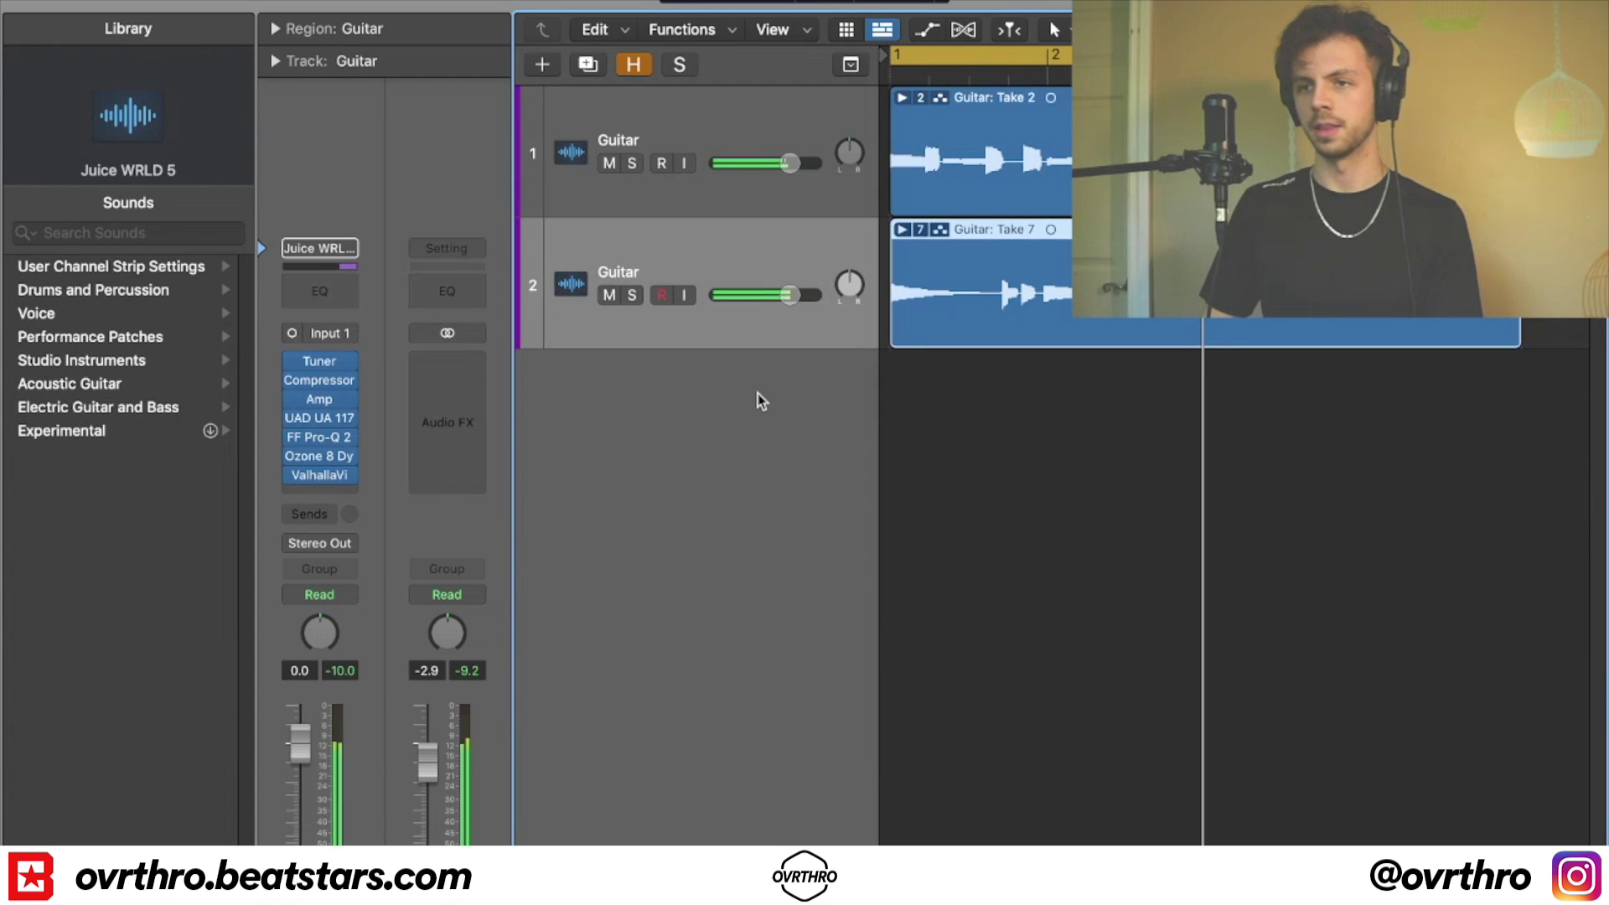
- Create a software instrument track and load the Snare (8) channel strip setting from the Drums presets
key("alt+super+s")
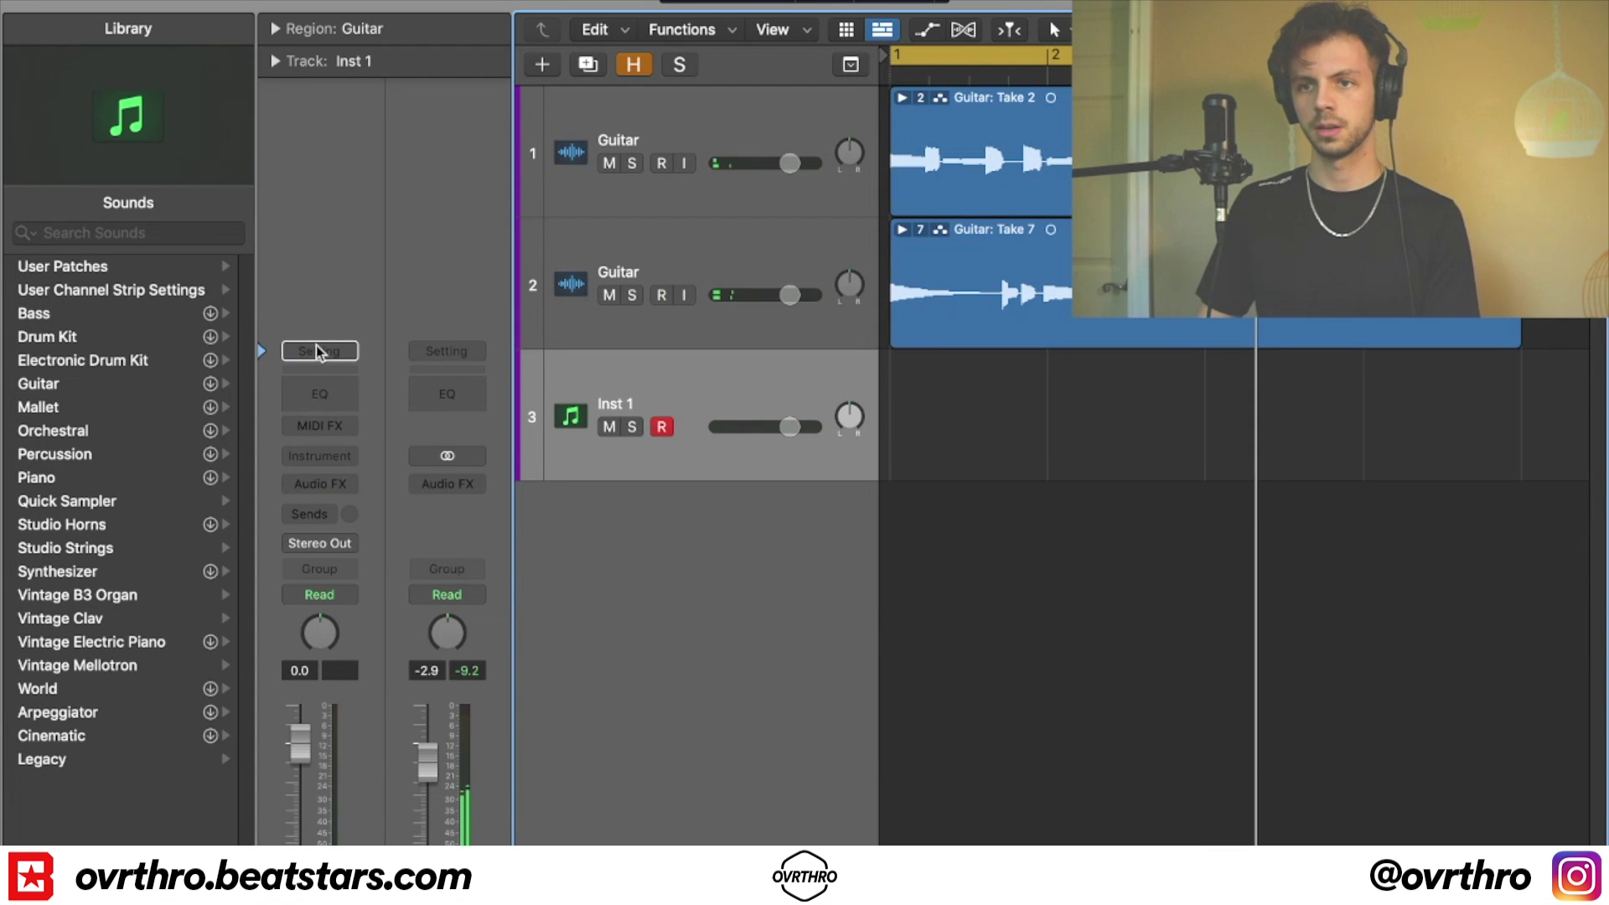
left_click(319, 351)
mouse_move(380, 734)
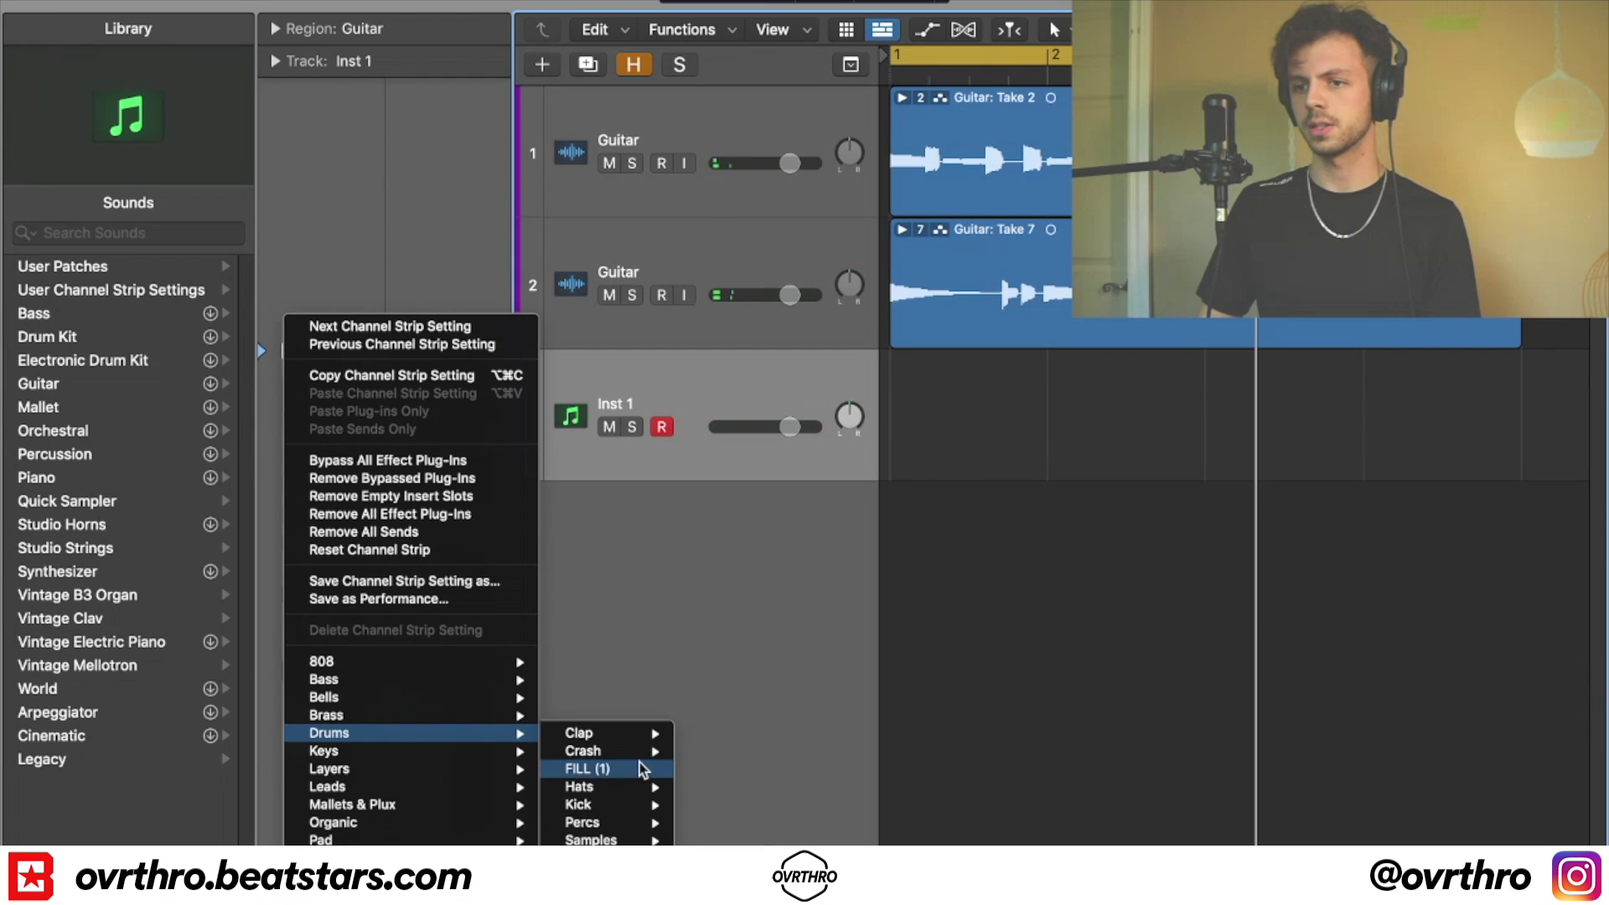
mouse_move(586, 858)
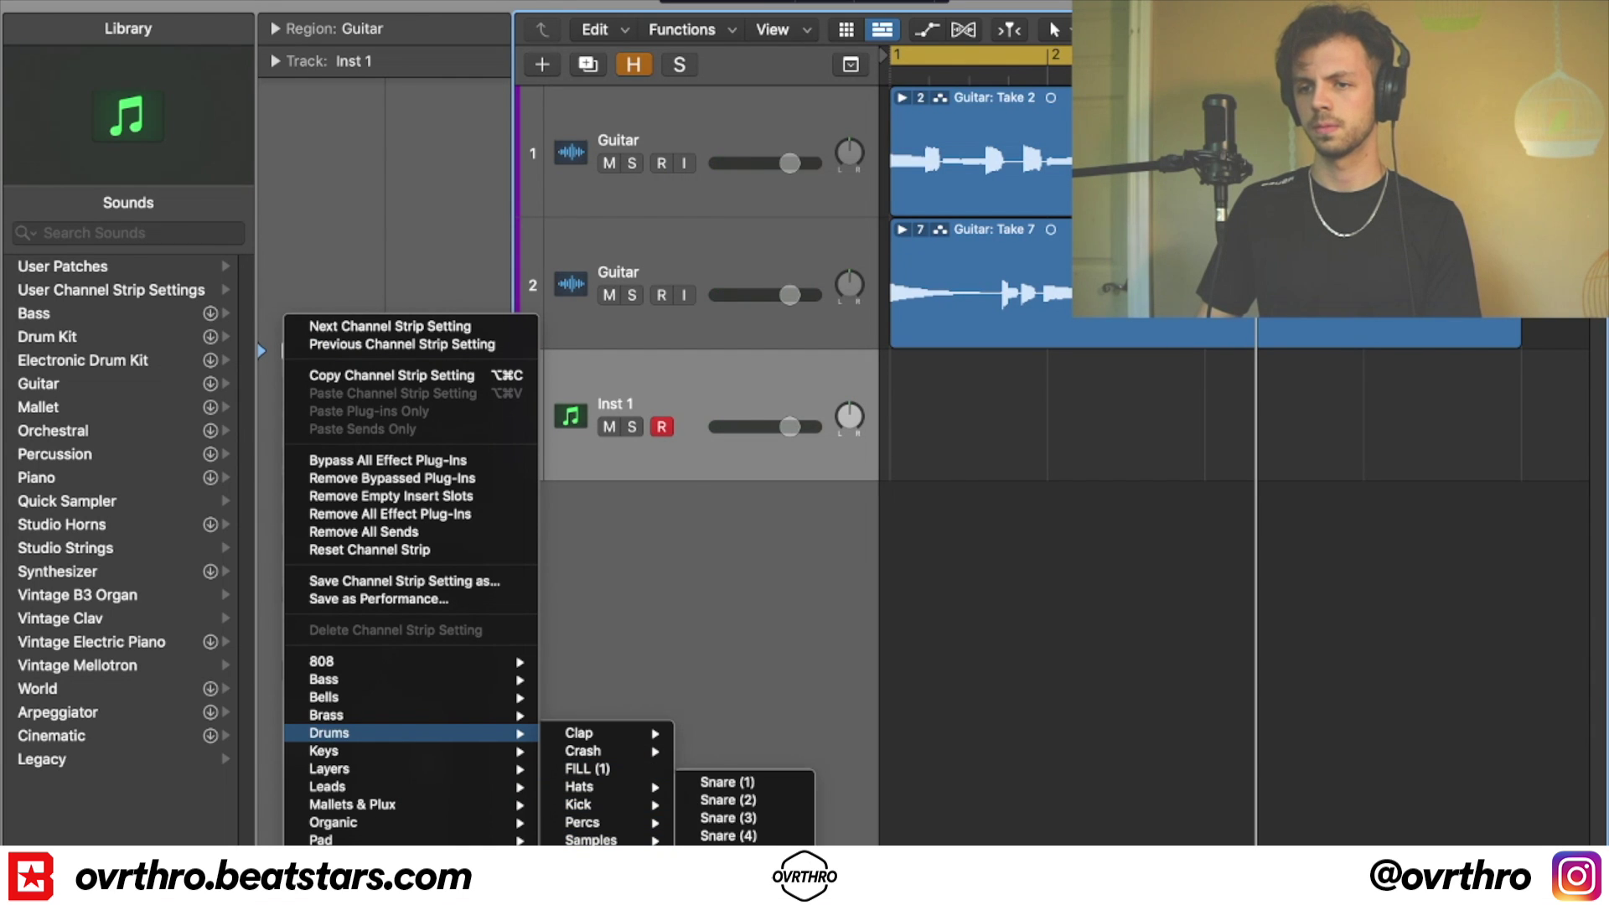
left_click(729, 904)
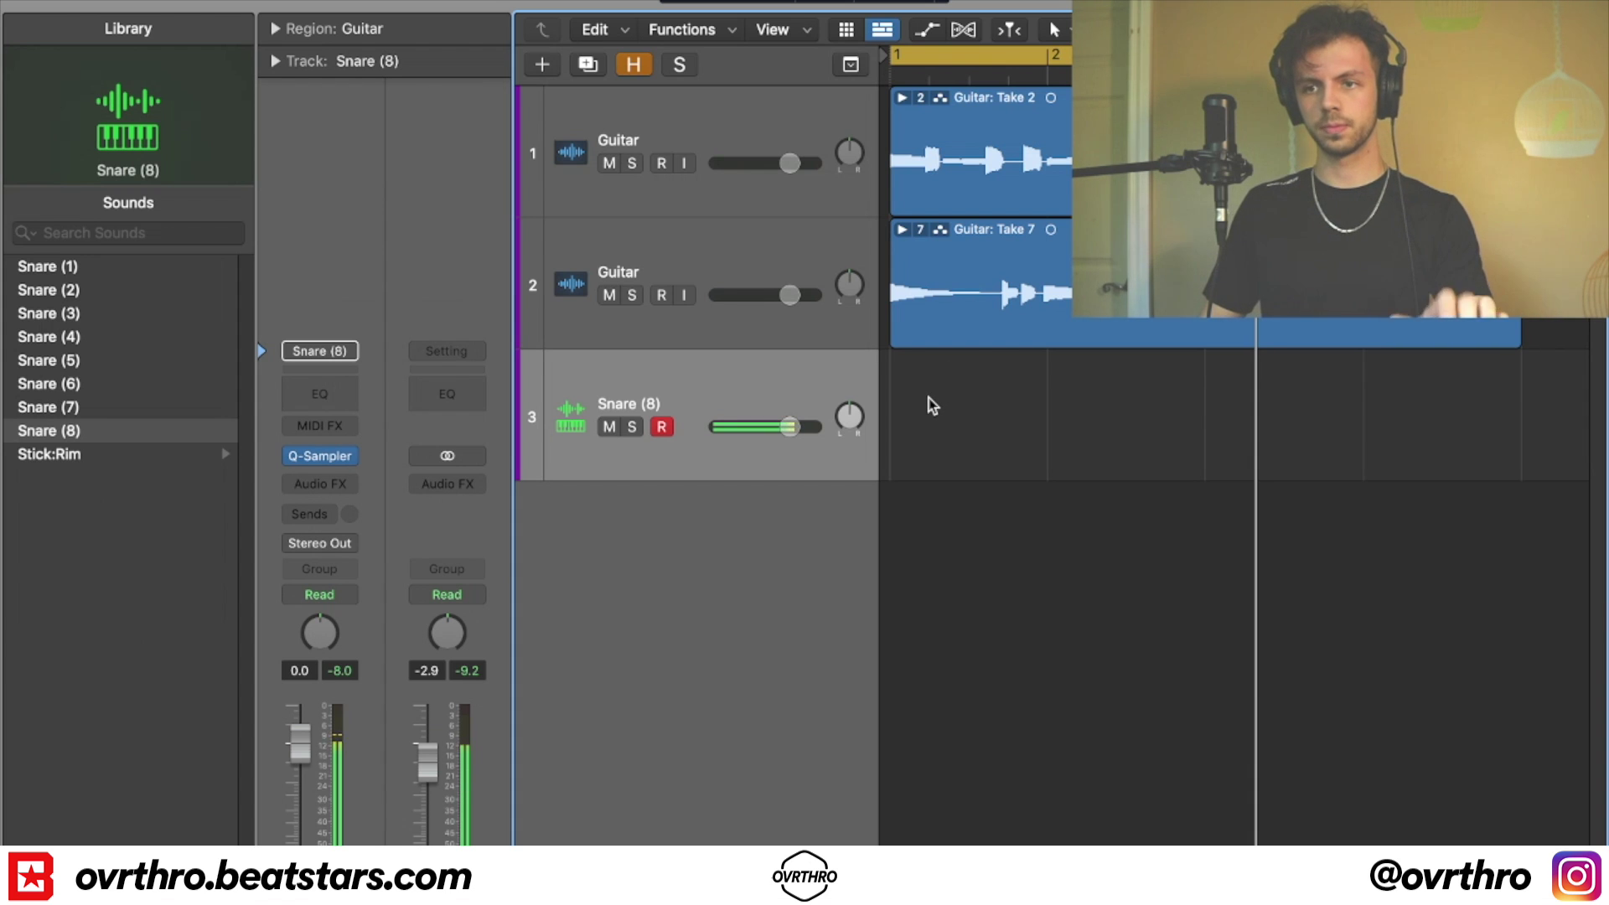
- Audition the snare presets from Snare (7) through Snare (1) and load Snare (2) on the instrument track
key("Up")
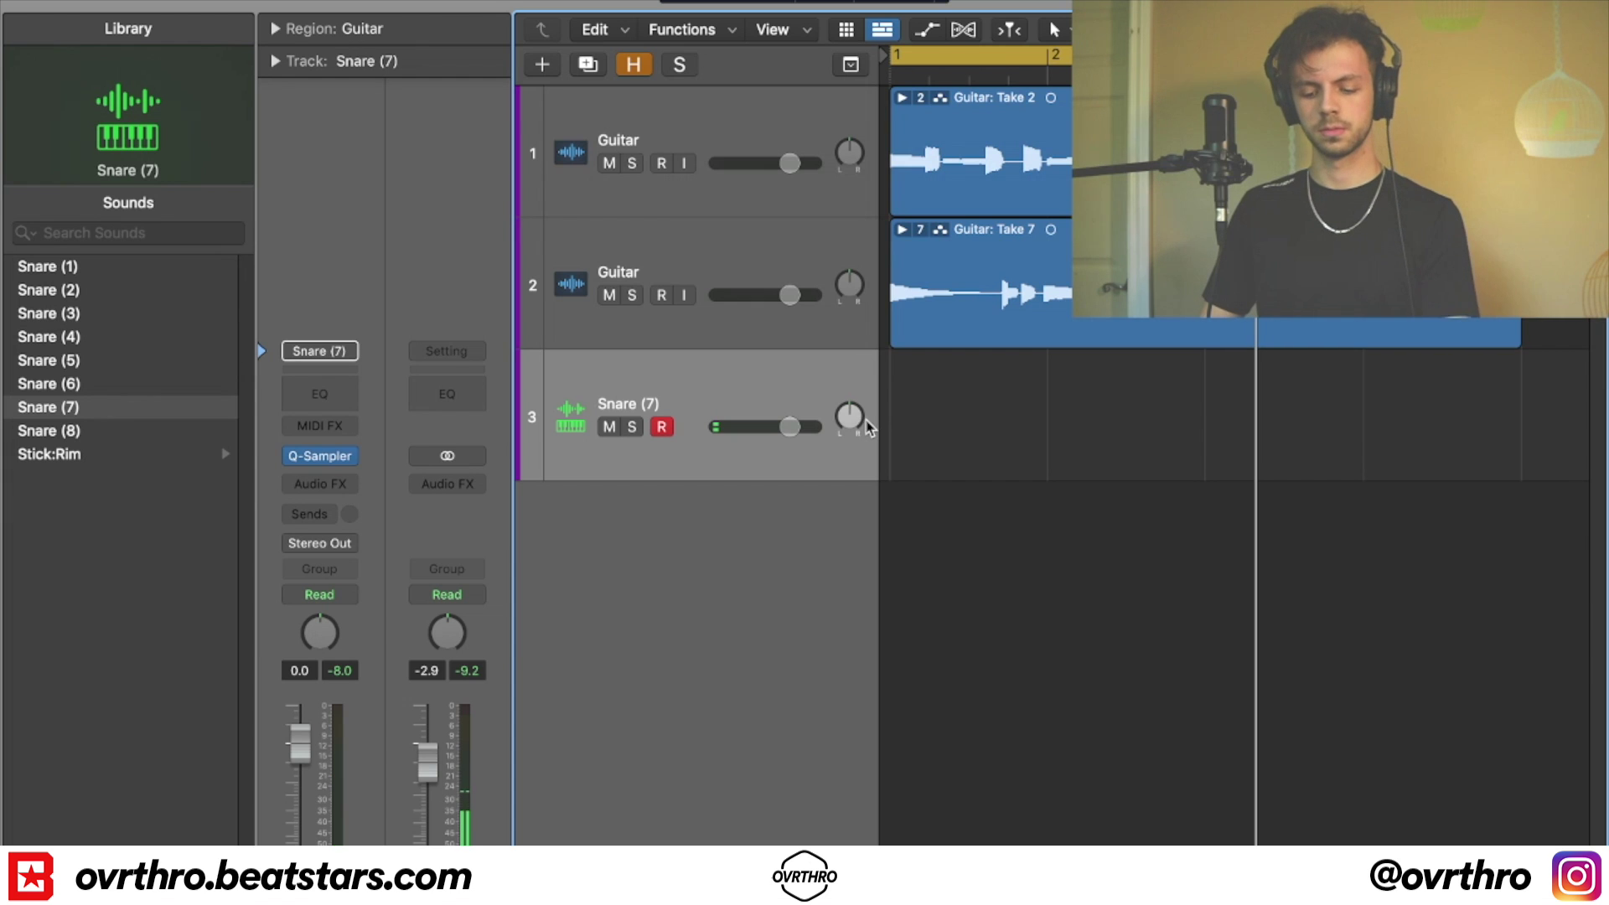
key("Up")
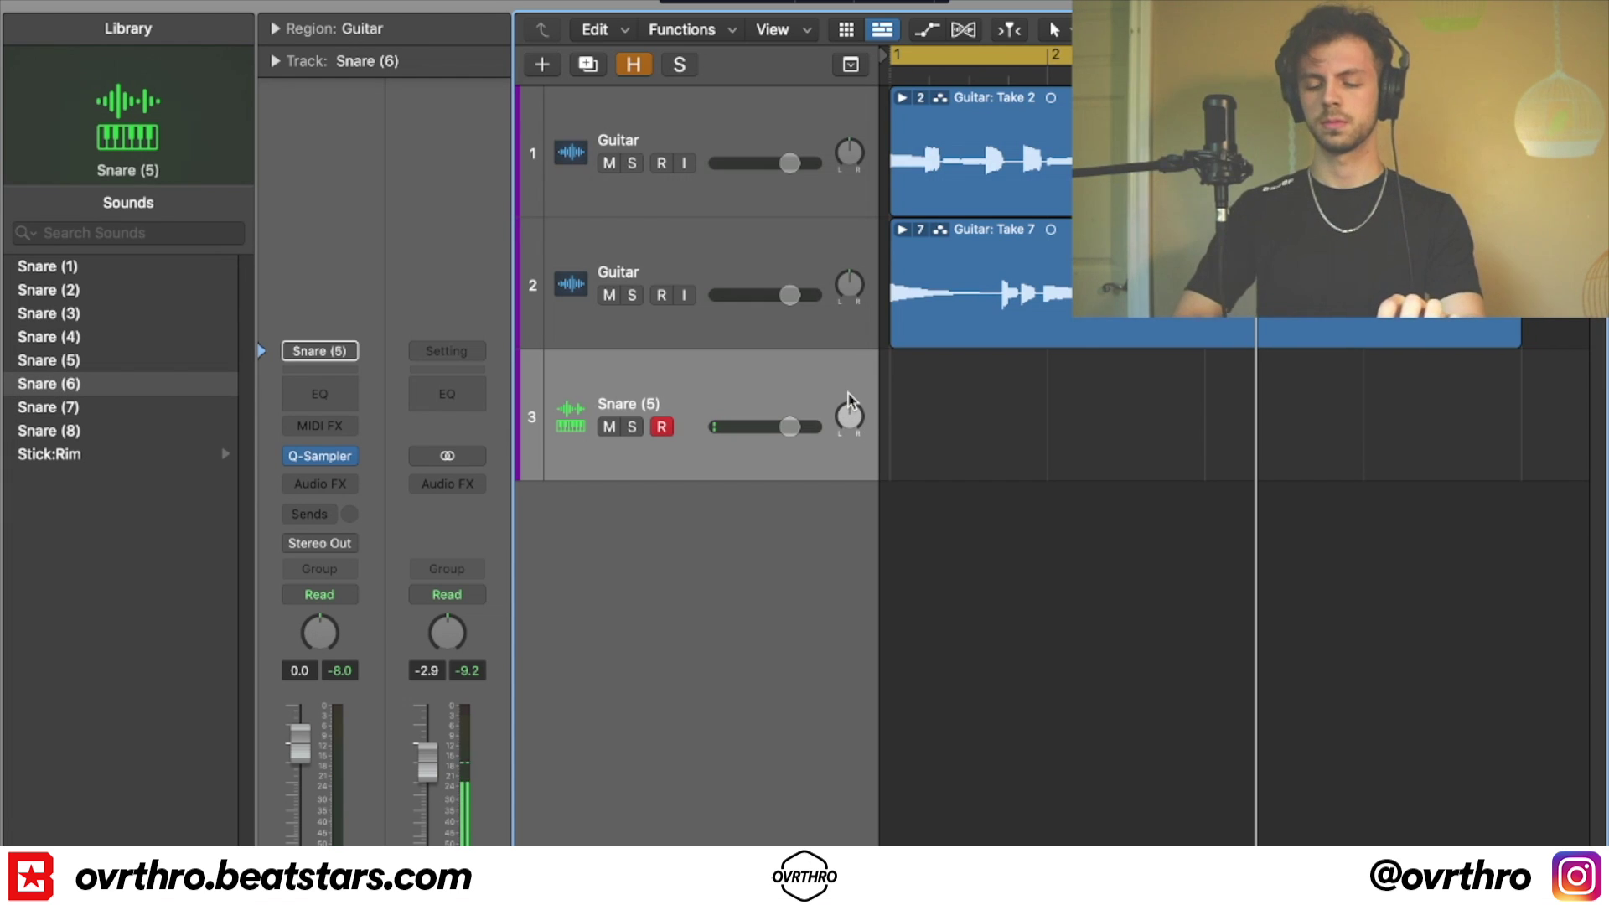
key("Up")
key("Up")
key("Up")
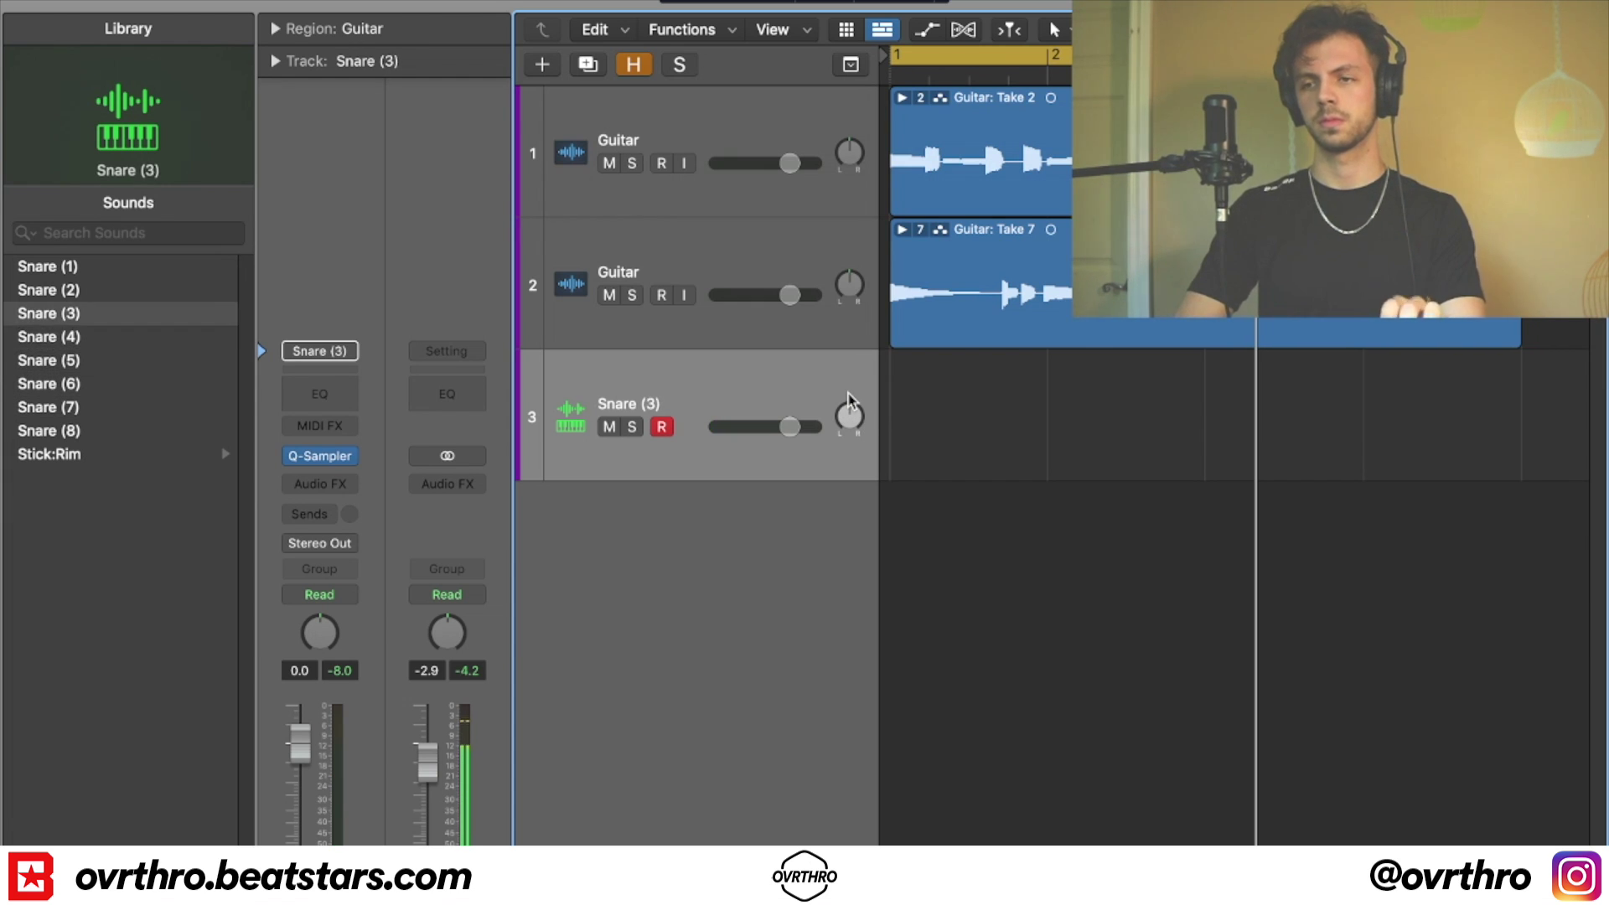
key("Up")
key("Up")
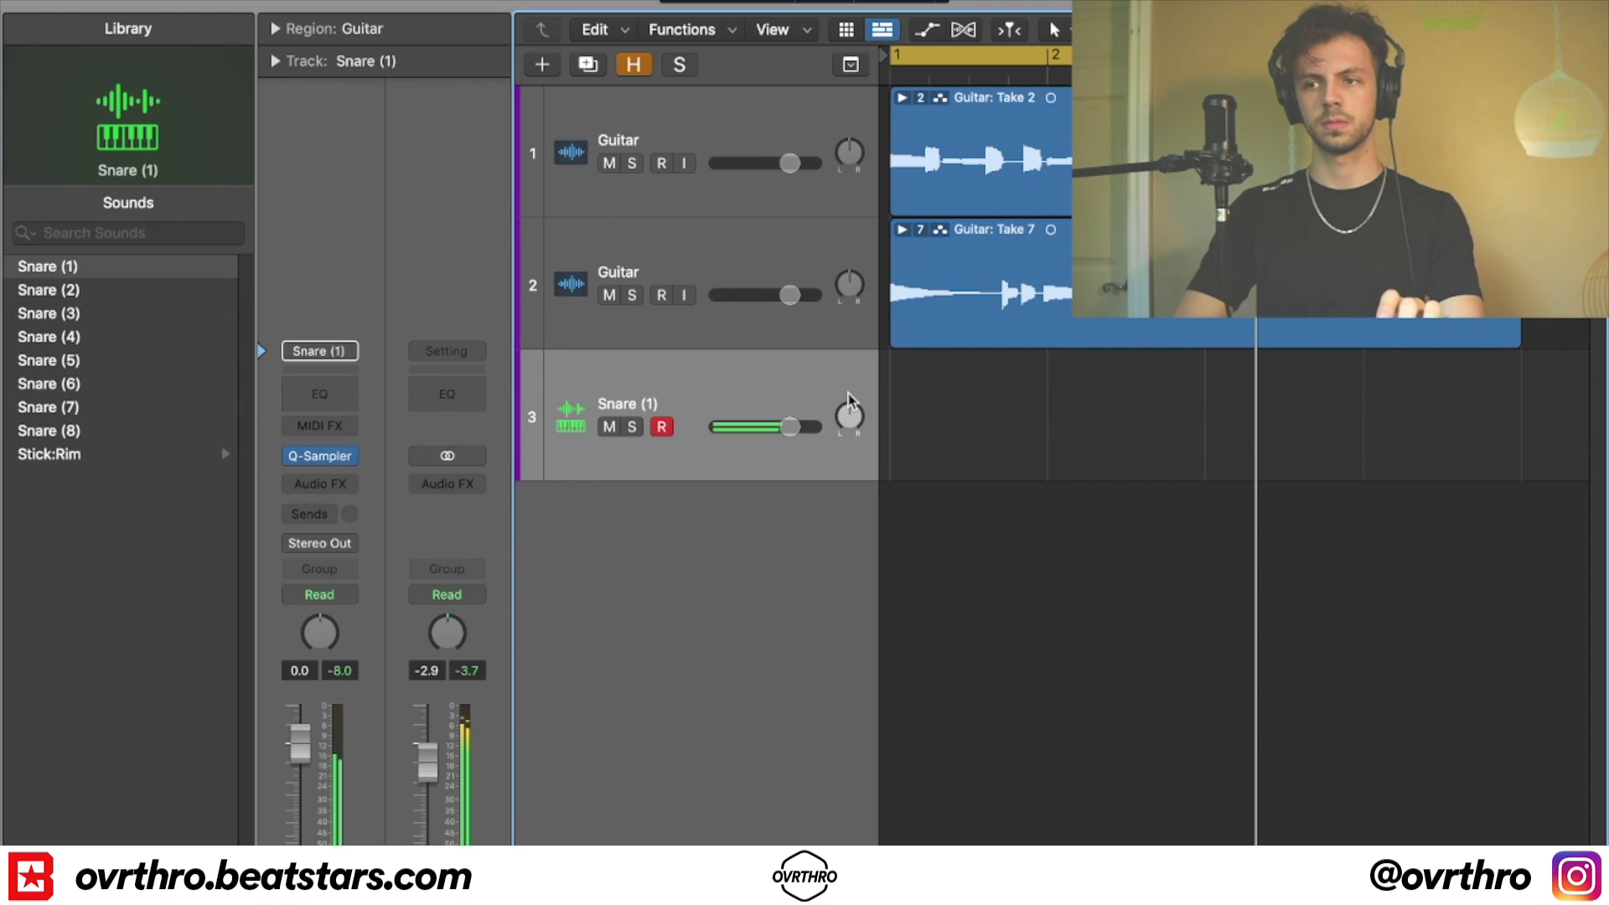
key("Down")
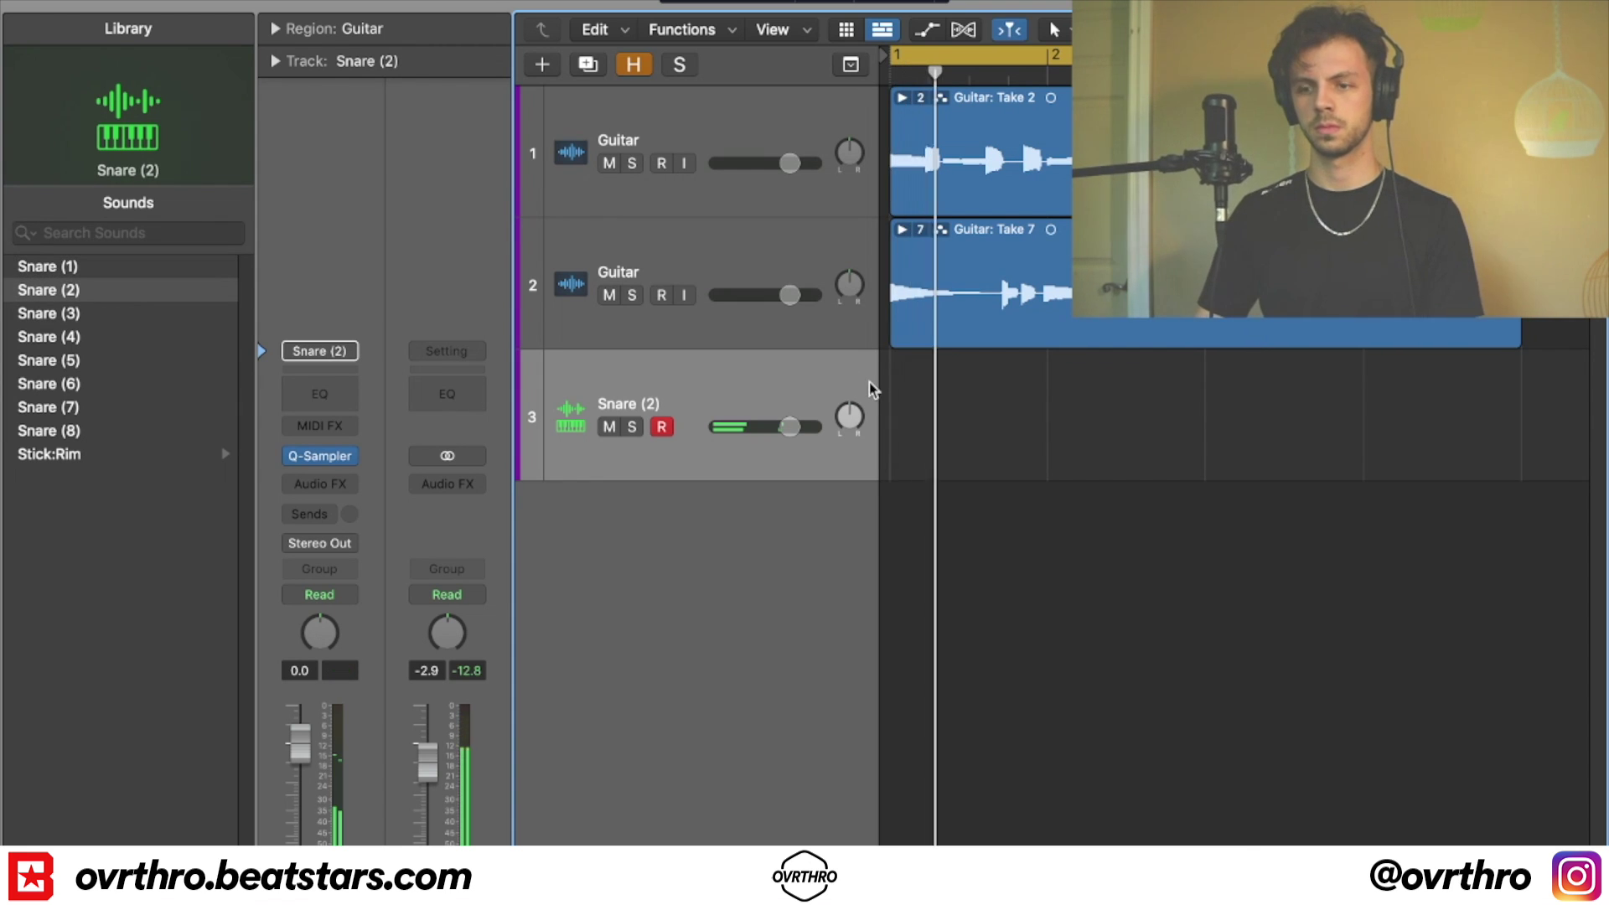
- Replace the snare sound on the instrument track with the Clap (2) channel strip setting from the Drums presets
left_click(321, 351)
mouse_move(365, 806)
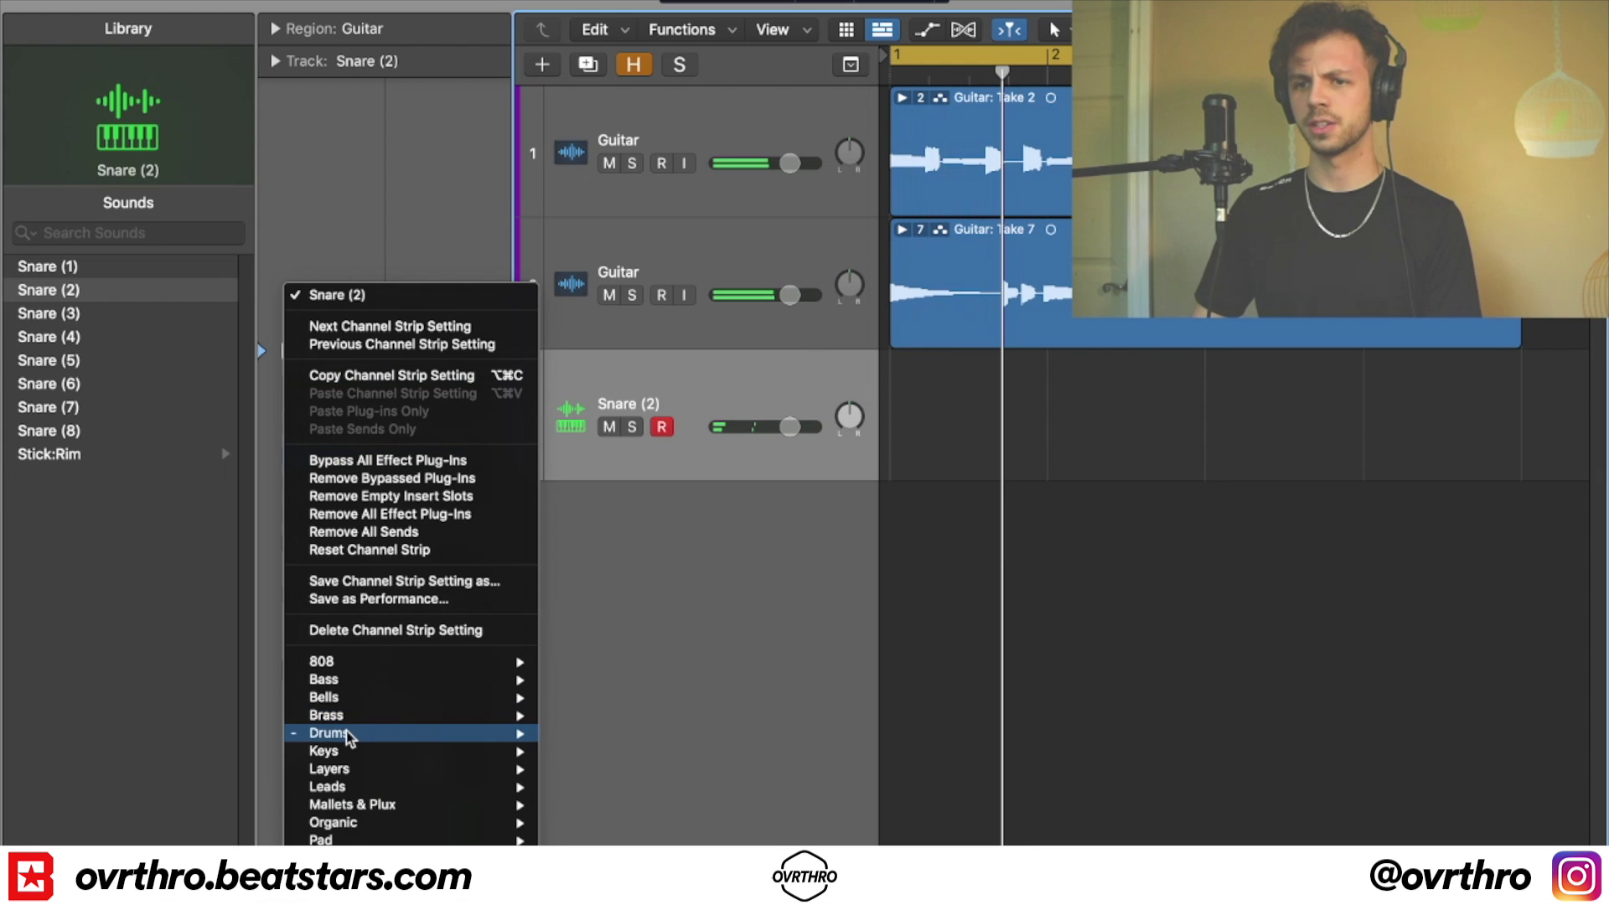
mouse_move(350, 734)
mouse_move(598, 735)
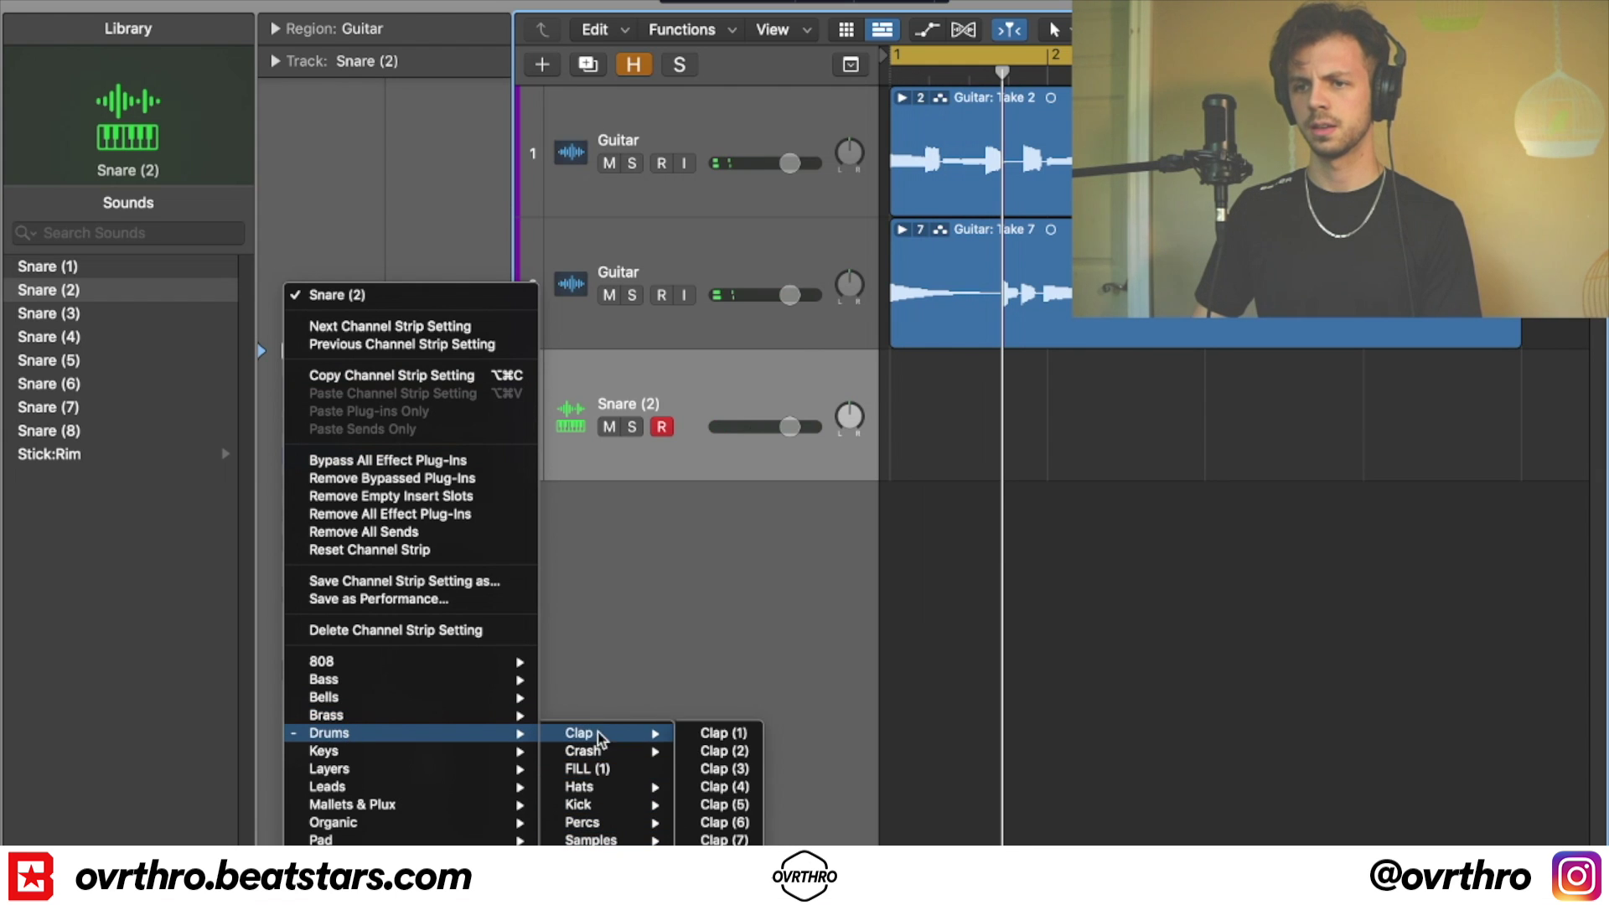
left_click(722, 734)
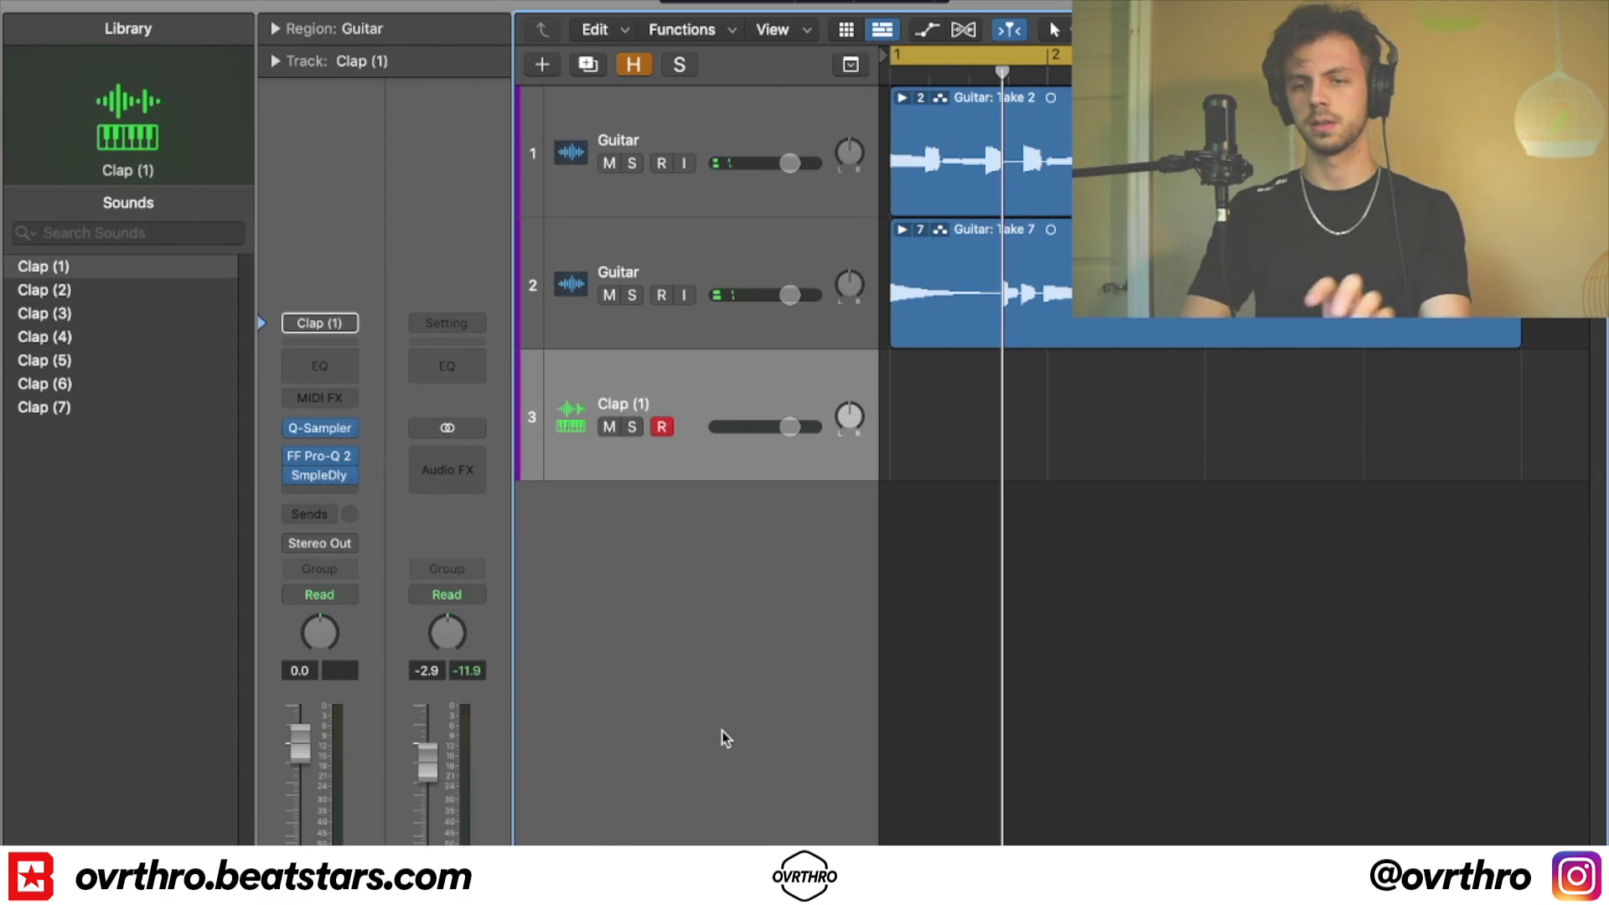
key("Down")
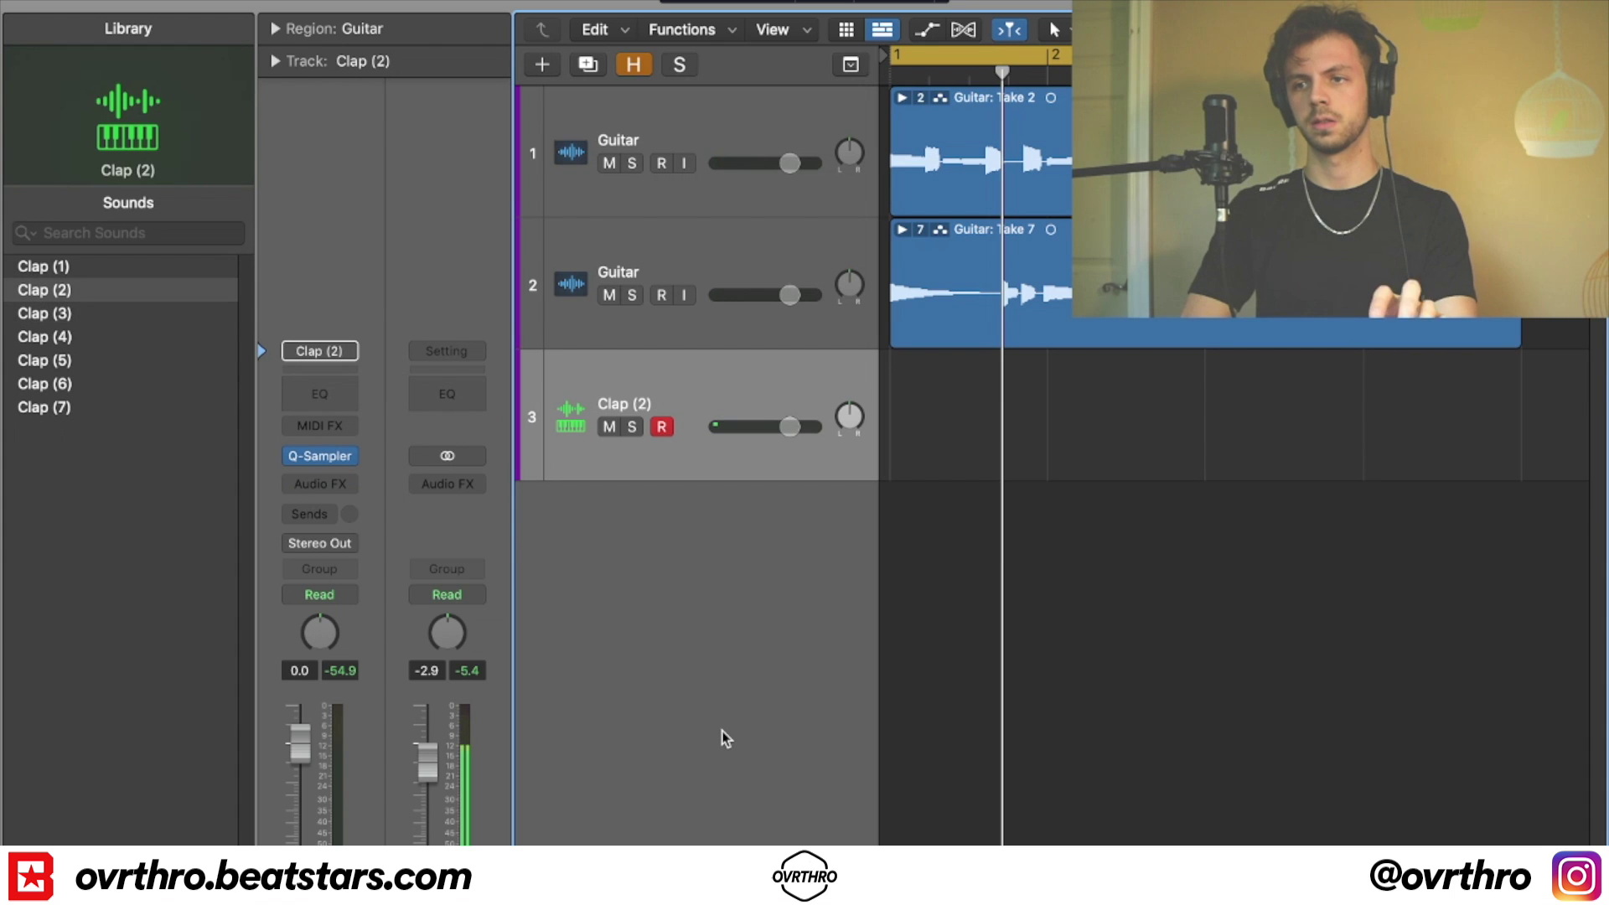
- Create a pattern region on the Clap (2) track and turn on its ninth step
key("space")
right_click(932, 395)
left_click(1007, 426)
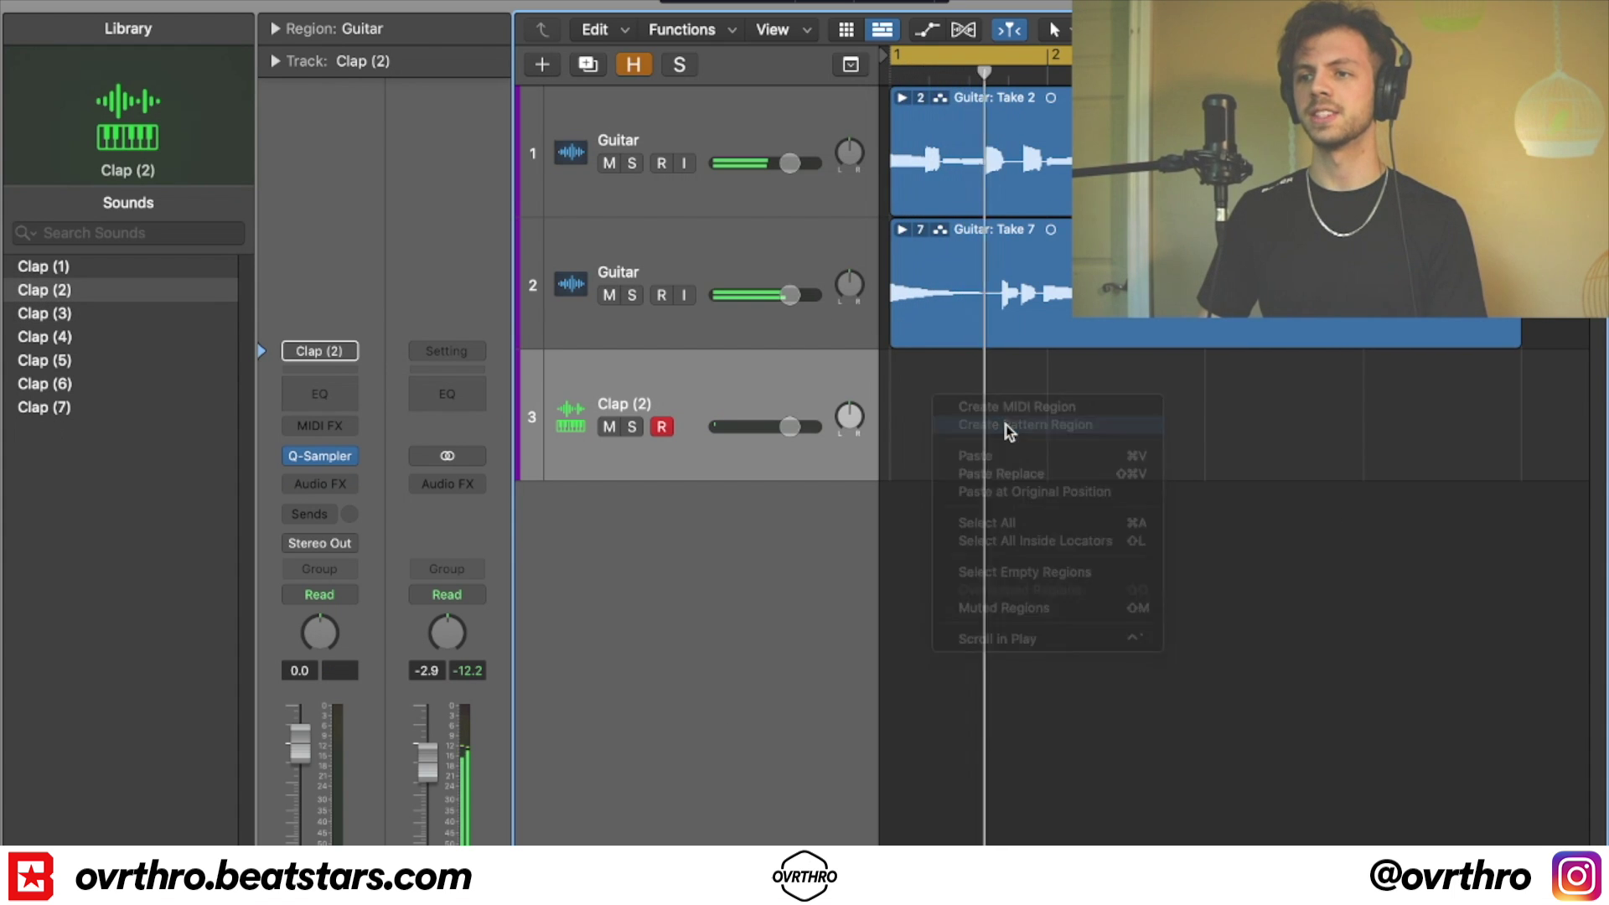
double_click(1062, 461)
left_click(1257, 616)
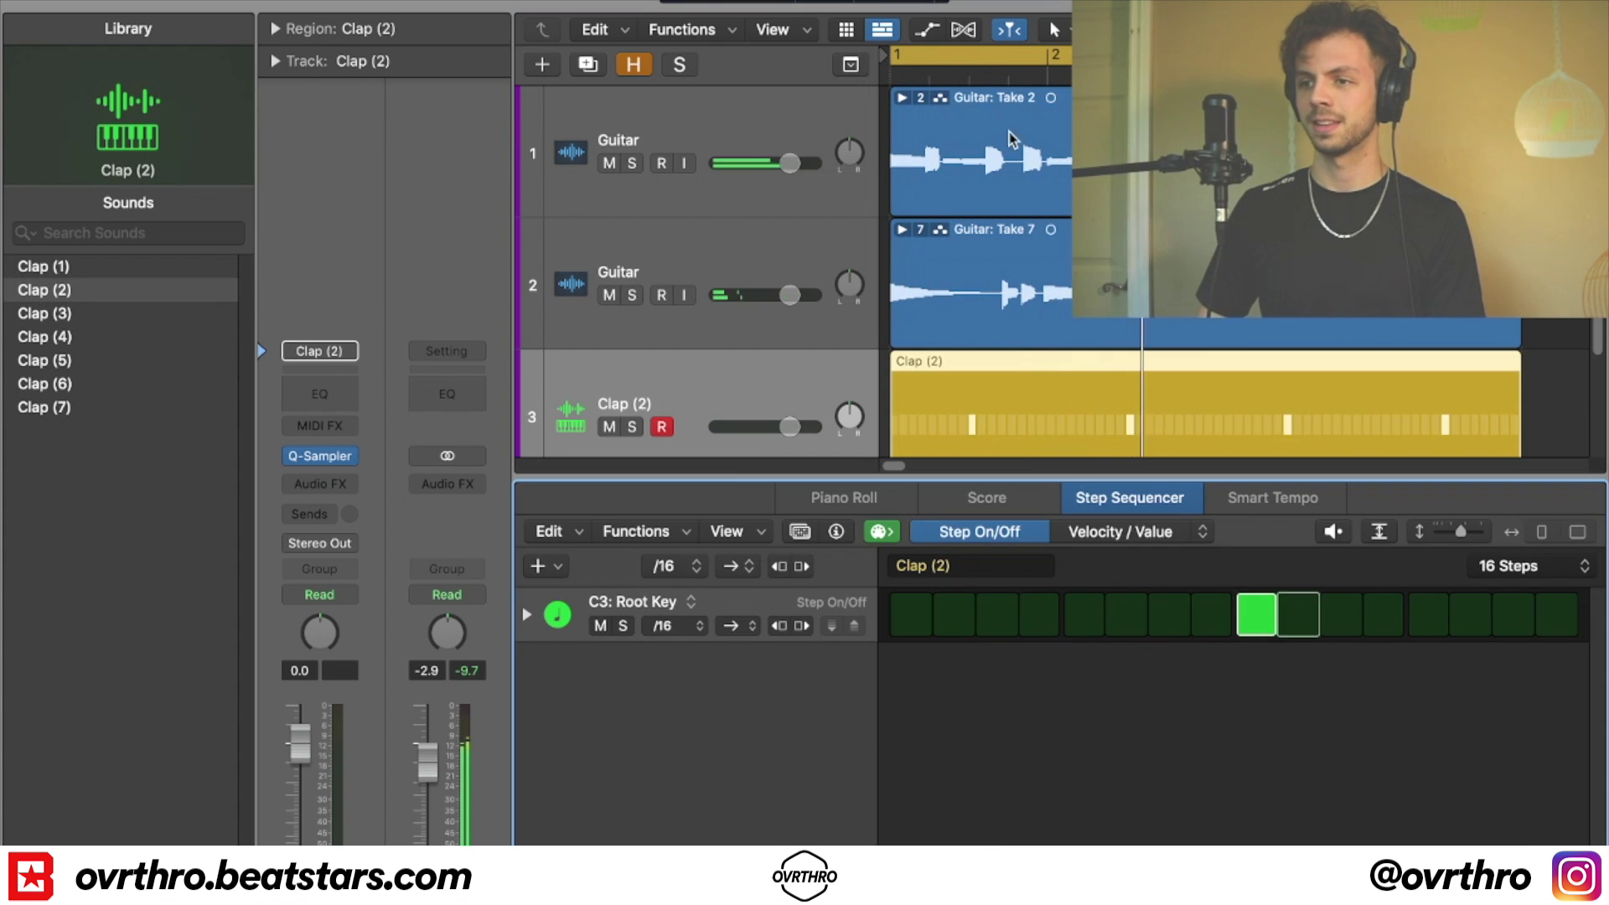
- Raise the Clap (2) track's volume to about 3.2 dB and add a new software instrument track below it
scroll(897, 232, "down", 2)
left_click_drag(791, 294, 805, 294)
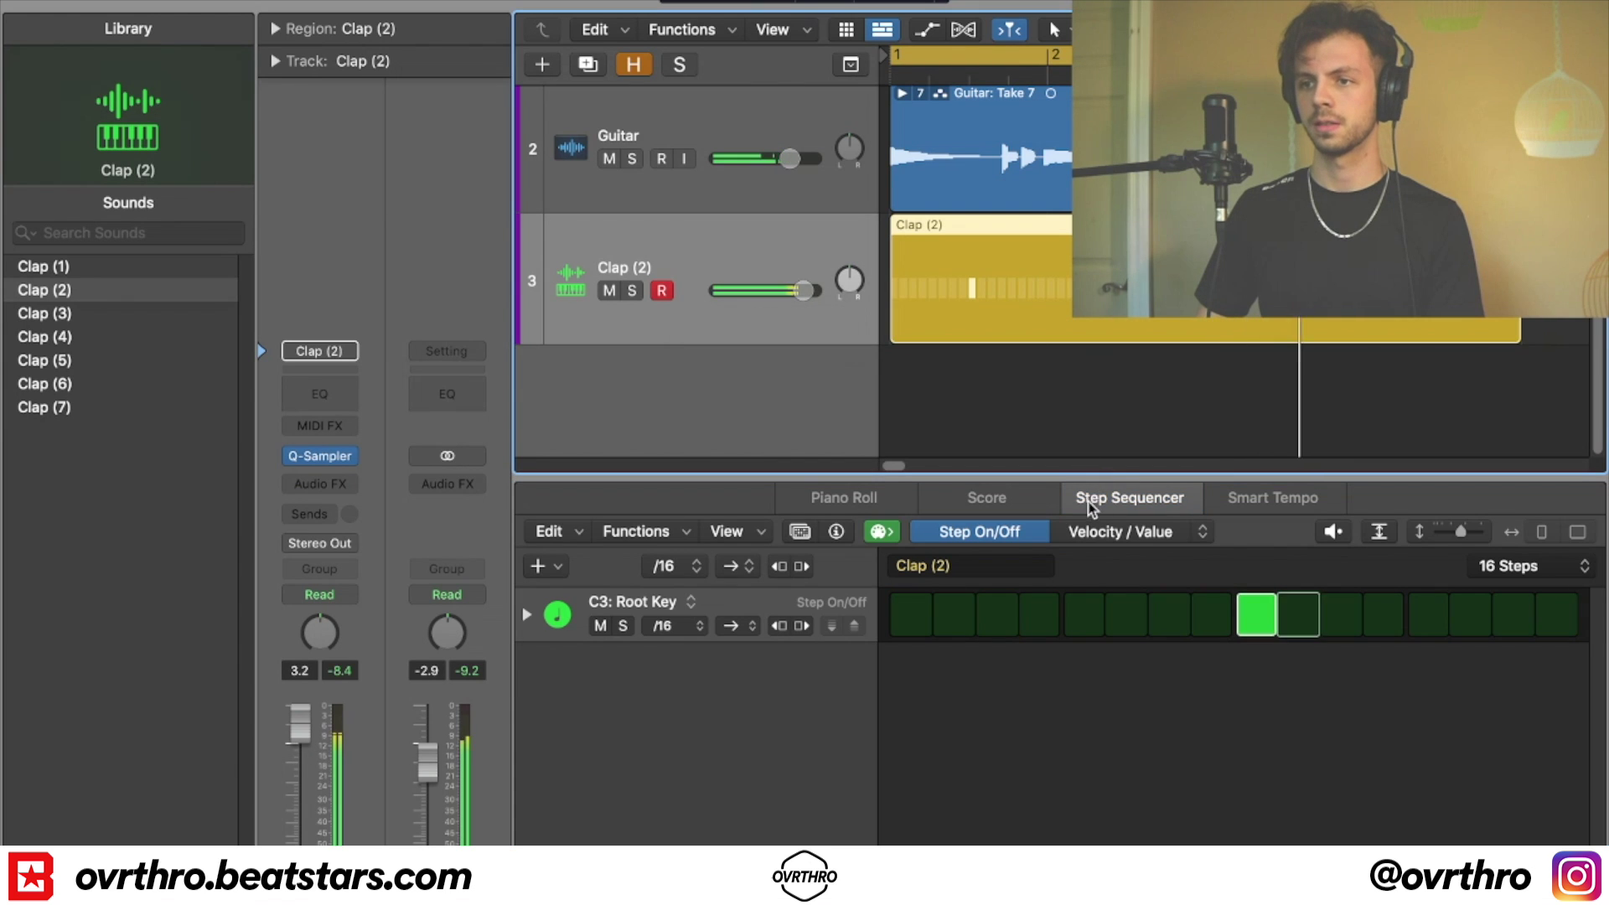
left_click_drag(1111, 479, 991, 755)
double_click(638, 536)
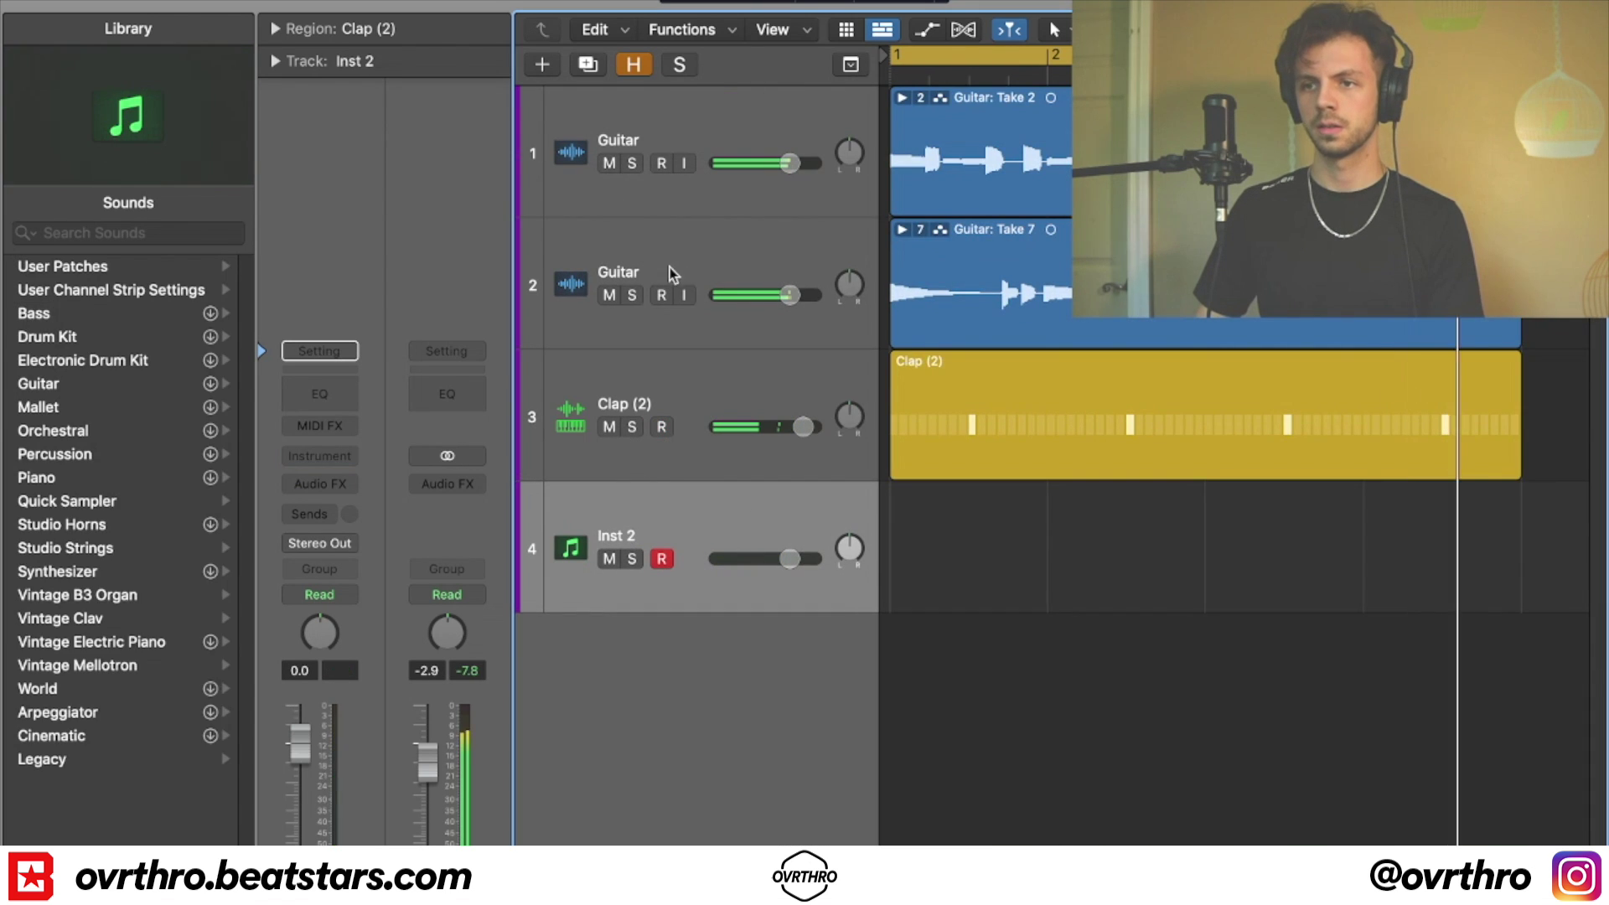
- Mute the second Guitar track and raise the Clap (2) track's volume to about 4.9 dB
left_click(604, 296)
left_click_drag(803, 427, 810, 426)
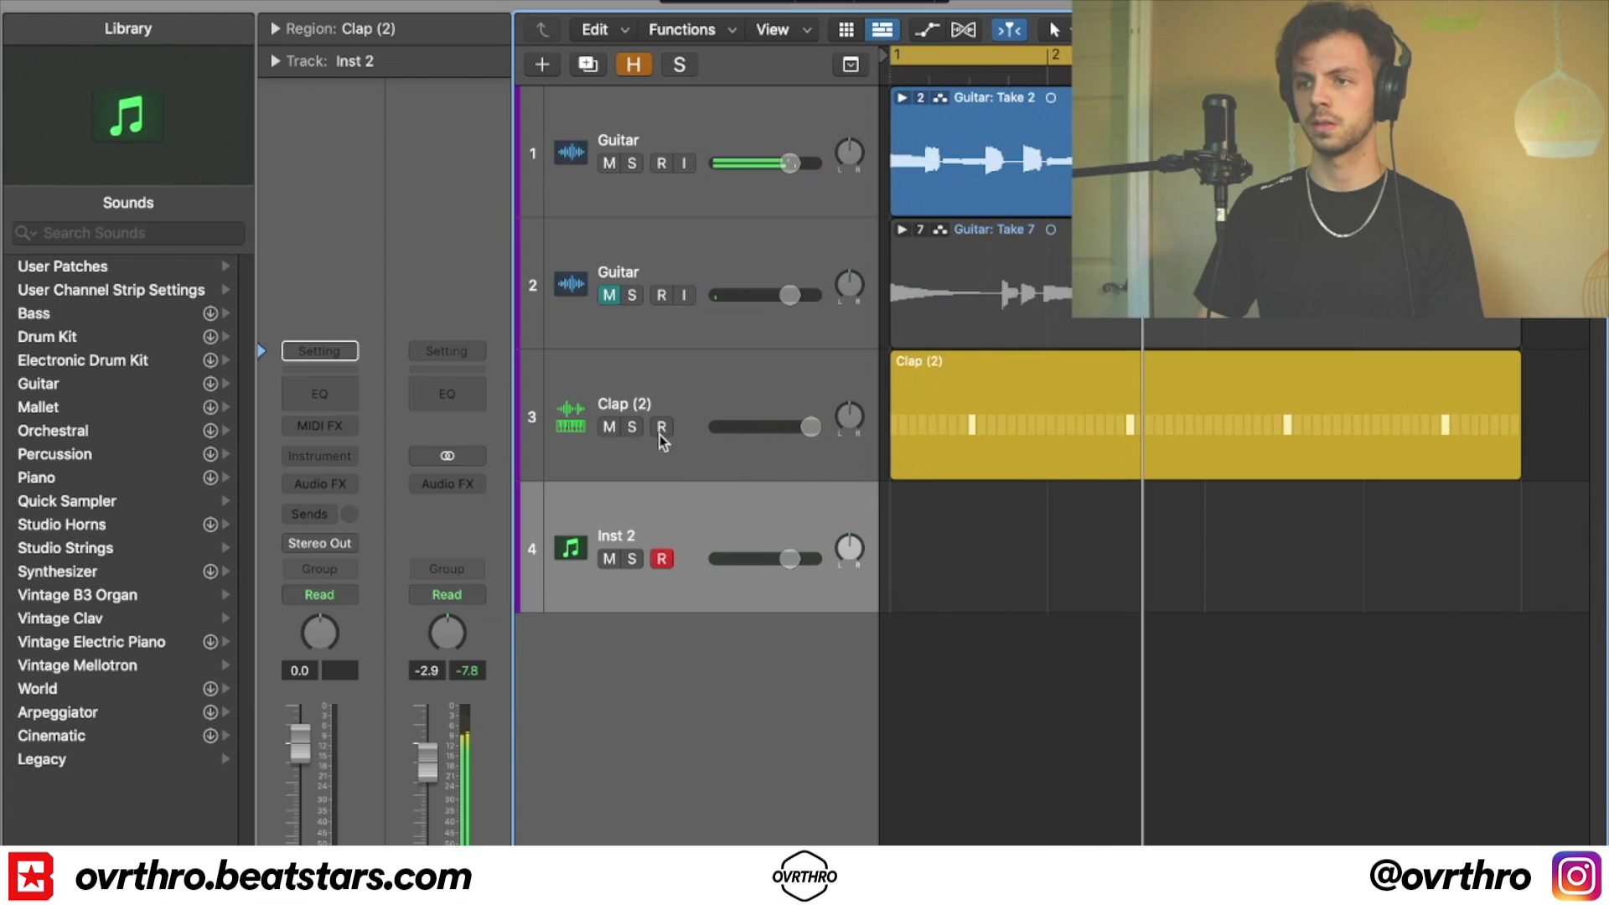
- Load the Kick (2) channel strip setting from the Drums presets on the new instrument track
left_click(320, 350)
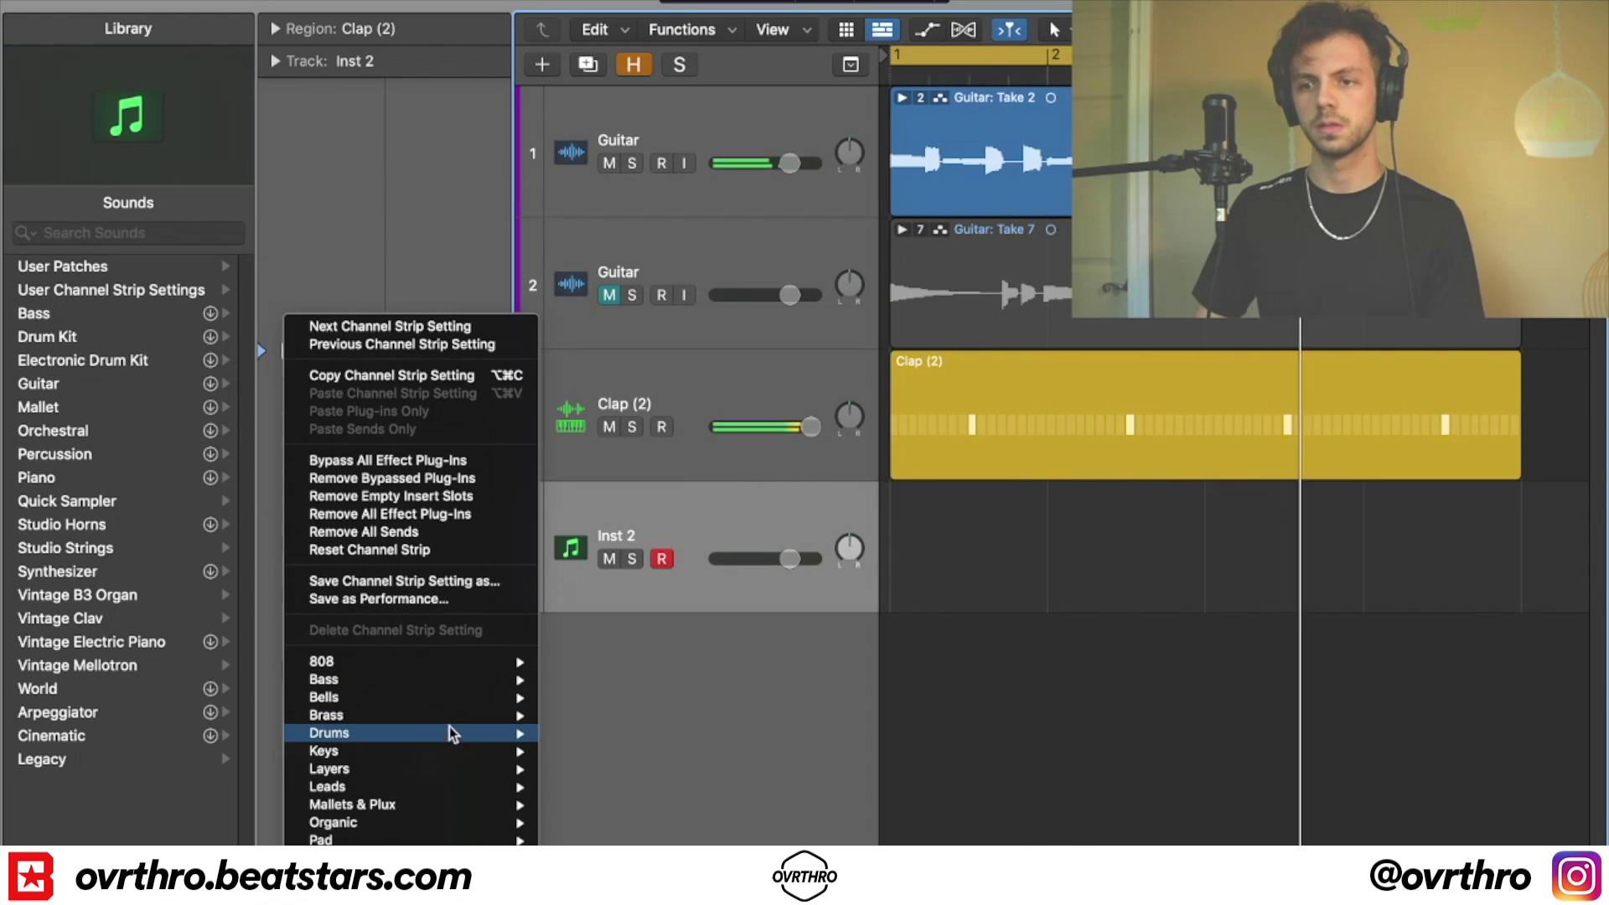
mouse_move(446, 732)
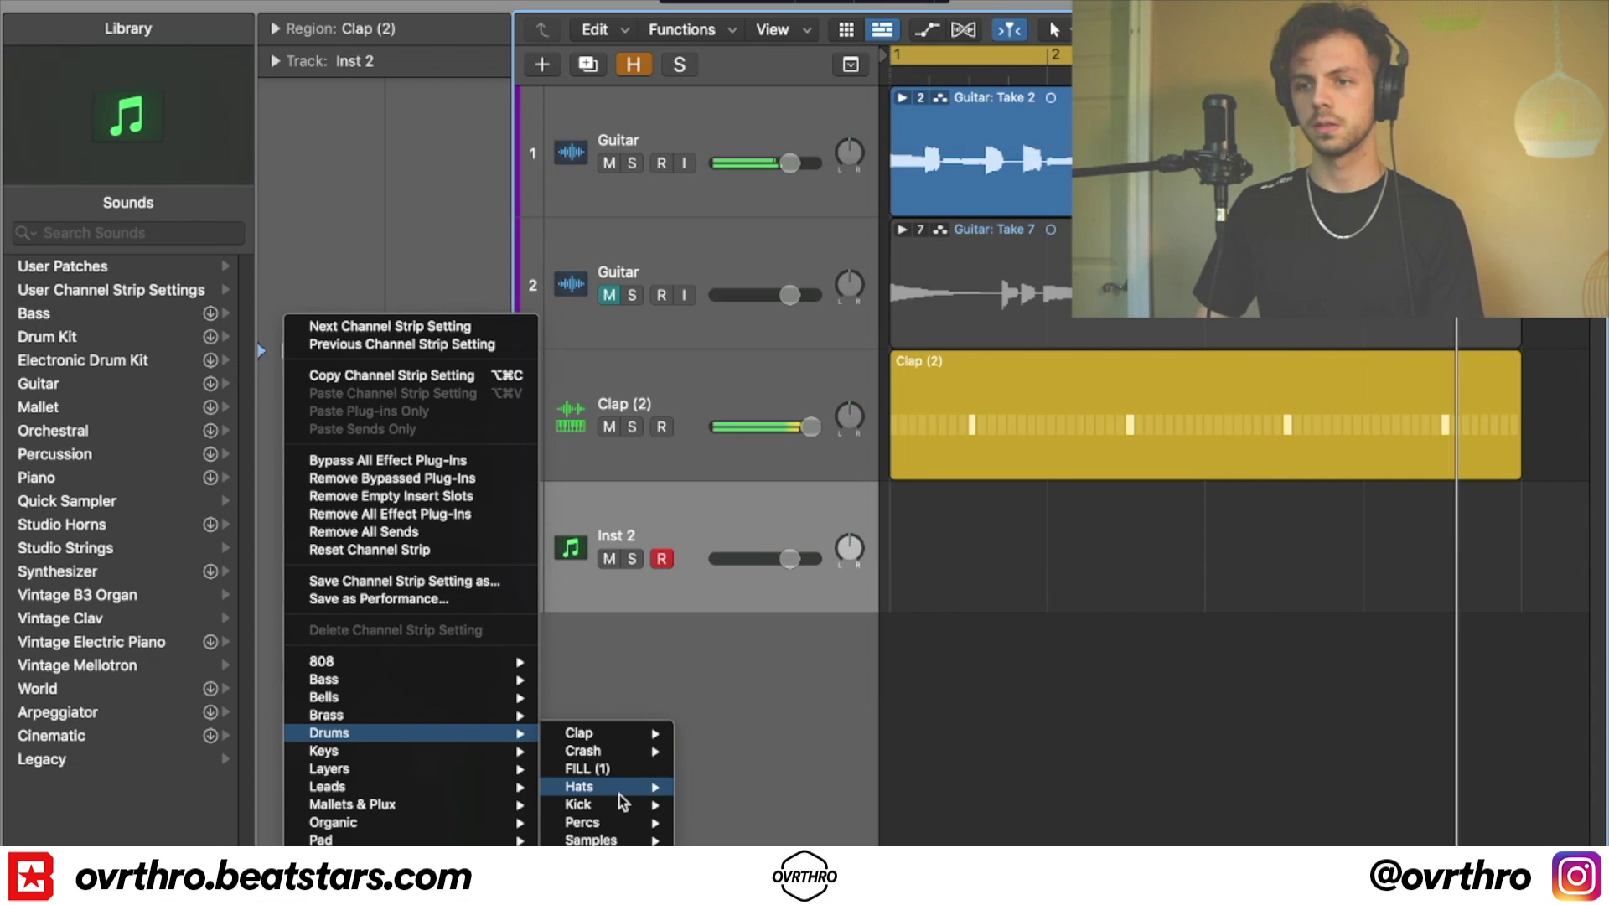
mouse_move(615, 819)
left_click(719, 822)
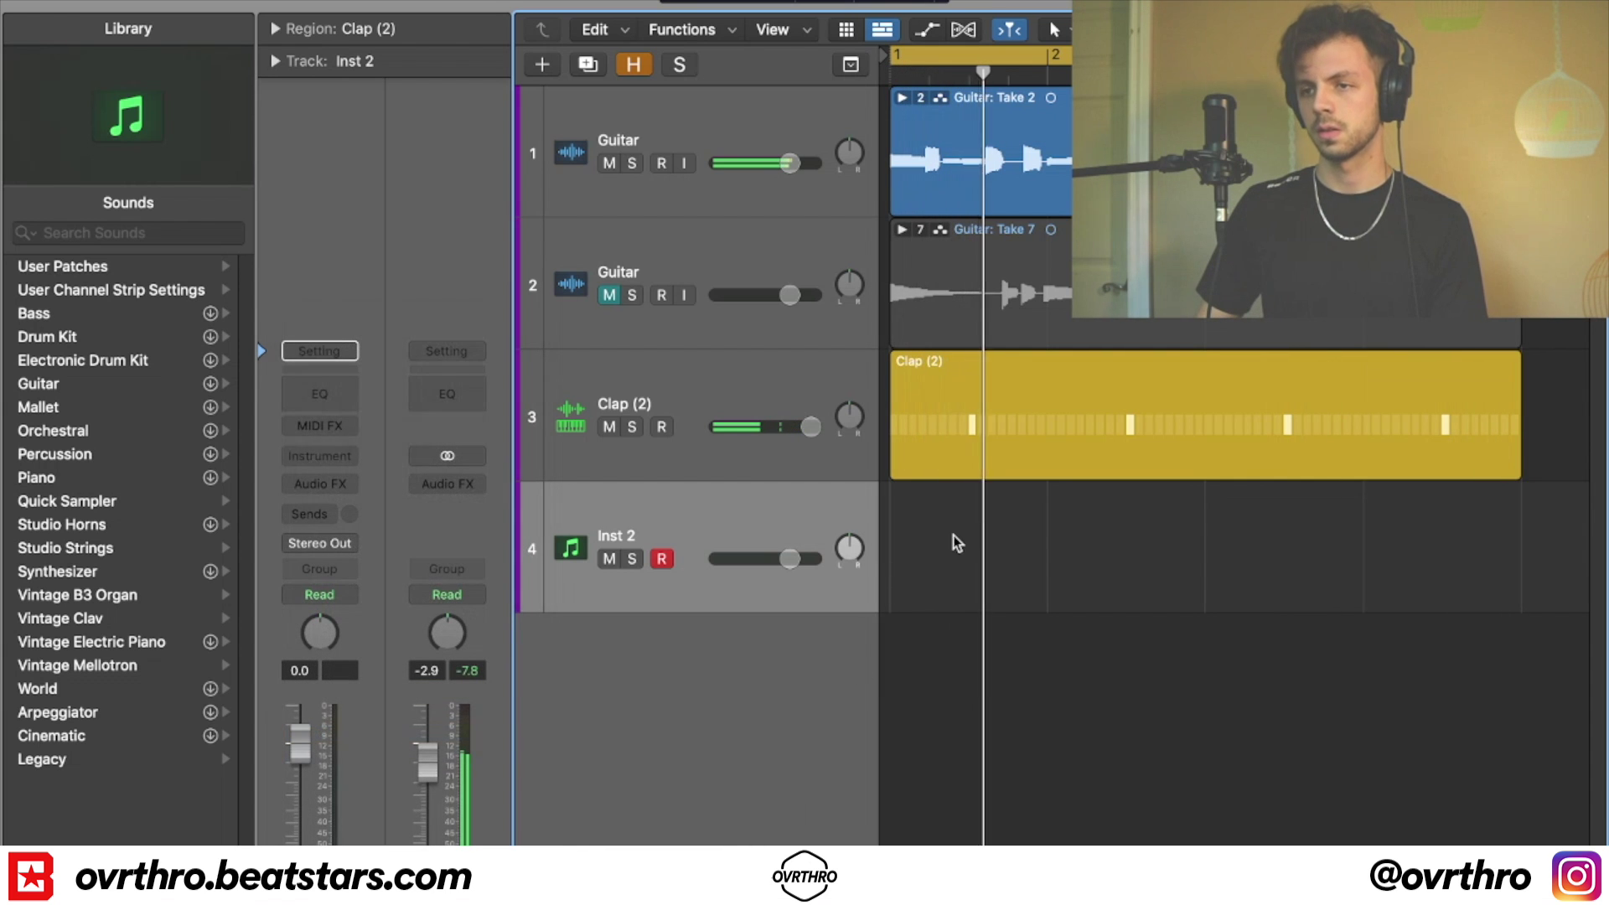
- Create a pattern region on the Kick (2) track and turn on its first step
right_click(957, 536)
left_click(1016, 563)
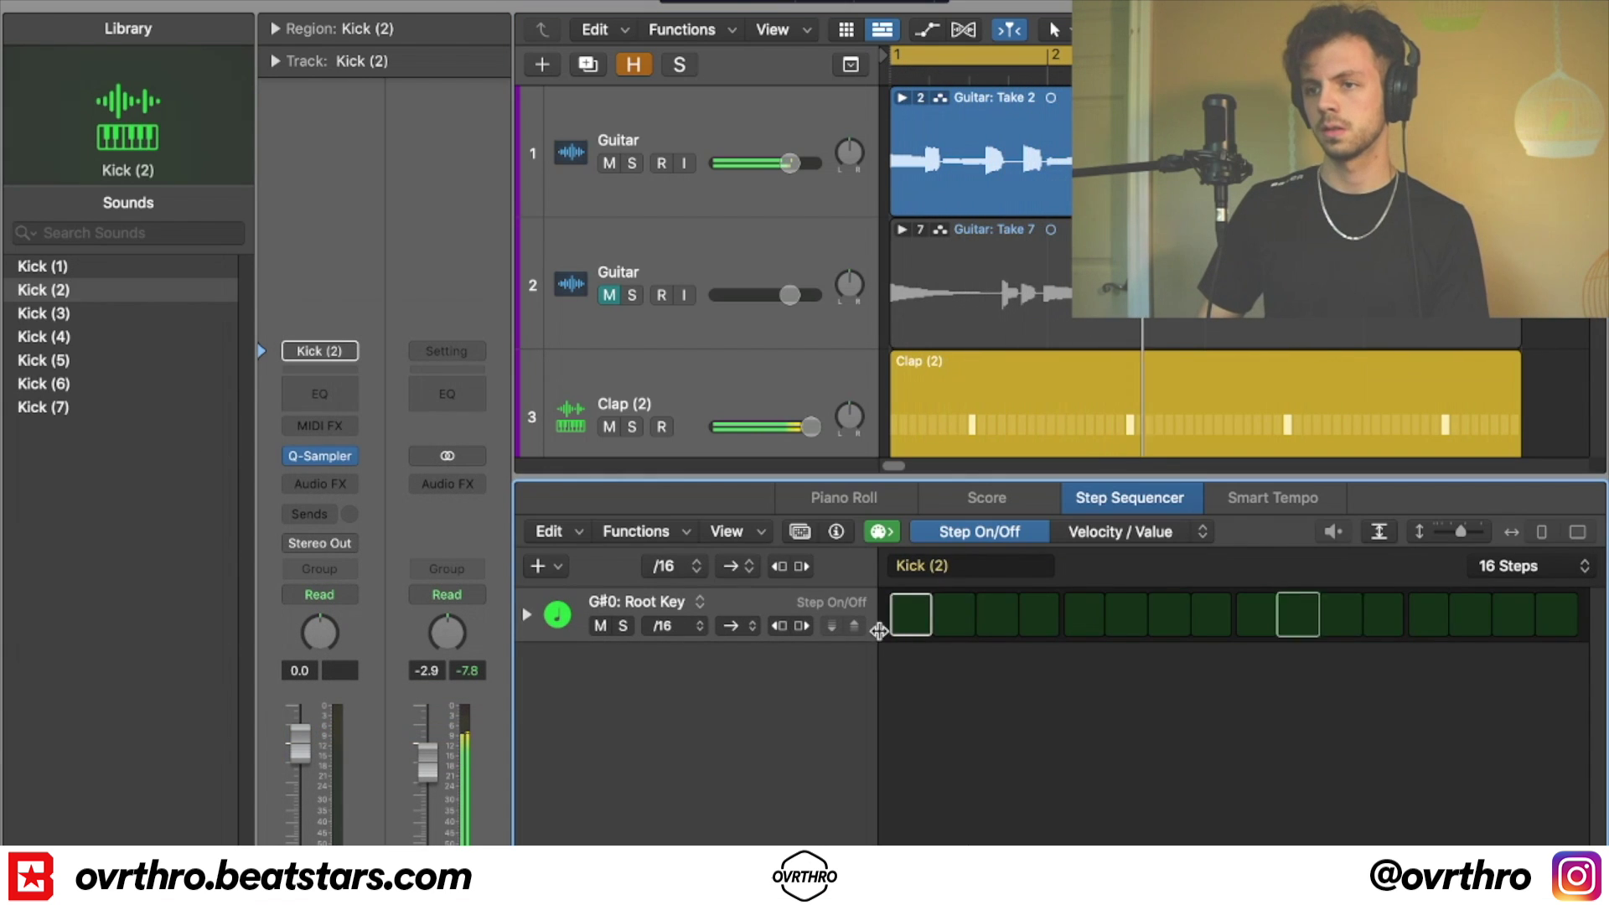
scroll(1019, 333, "down", 3)
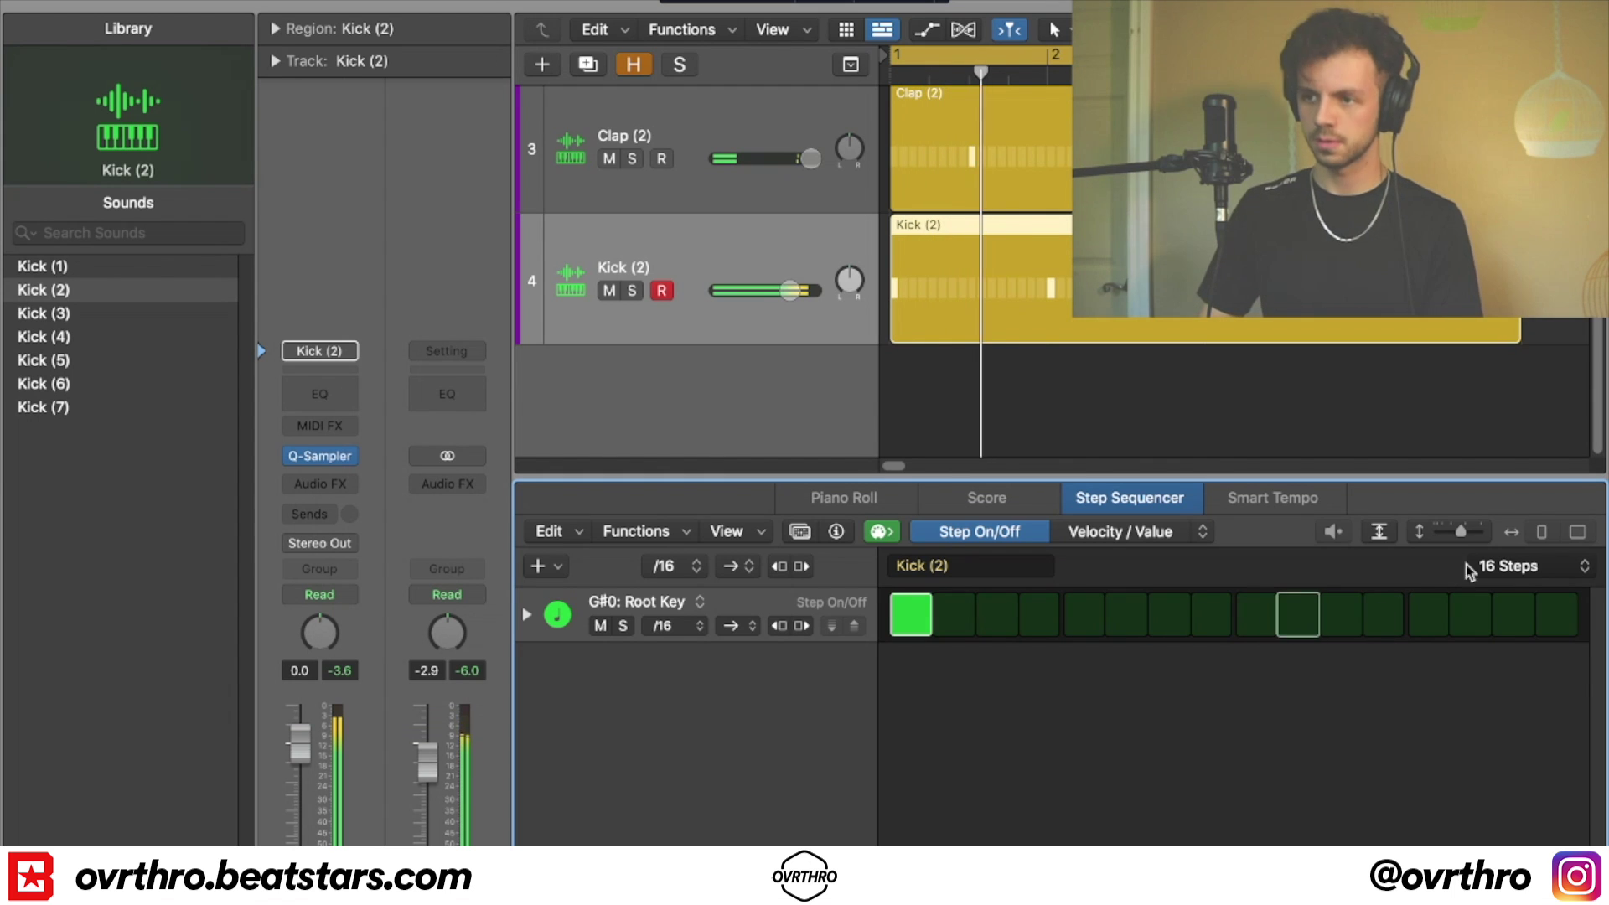
left_click(1523, 568)
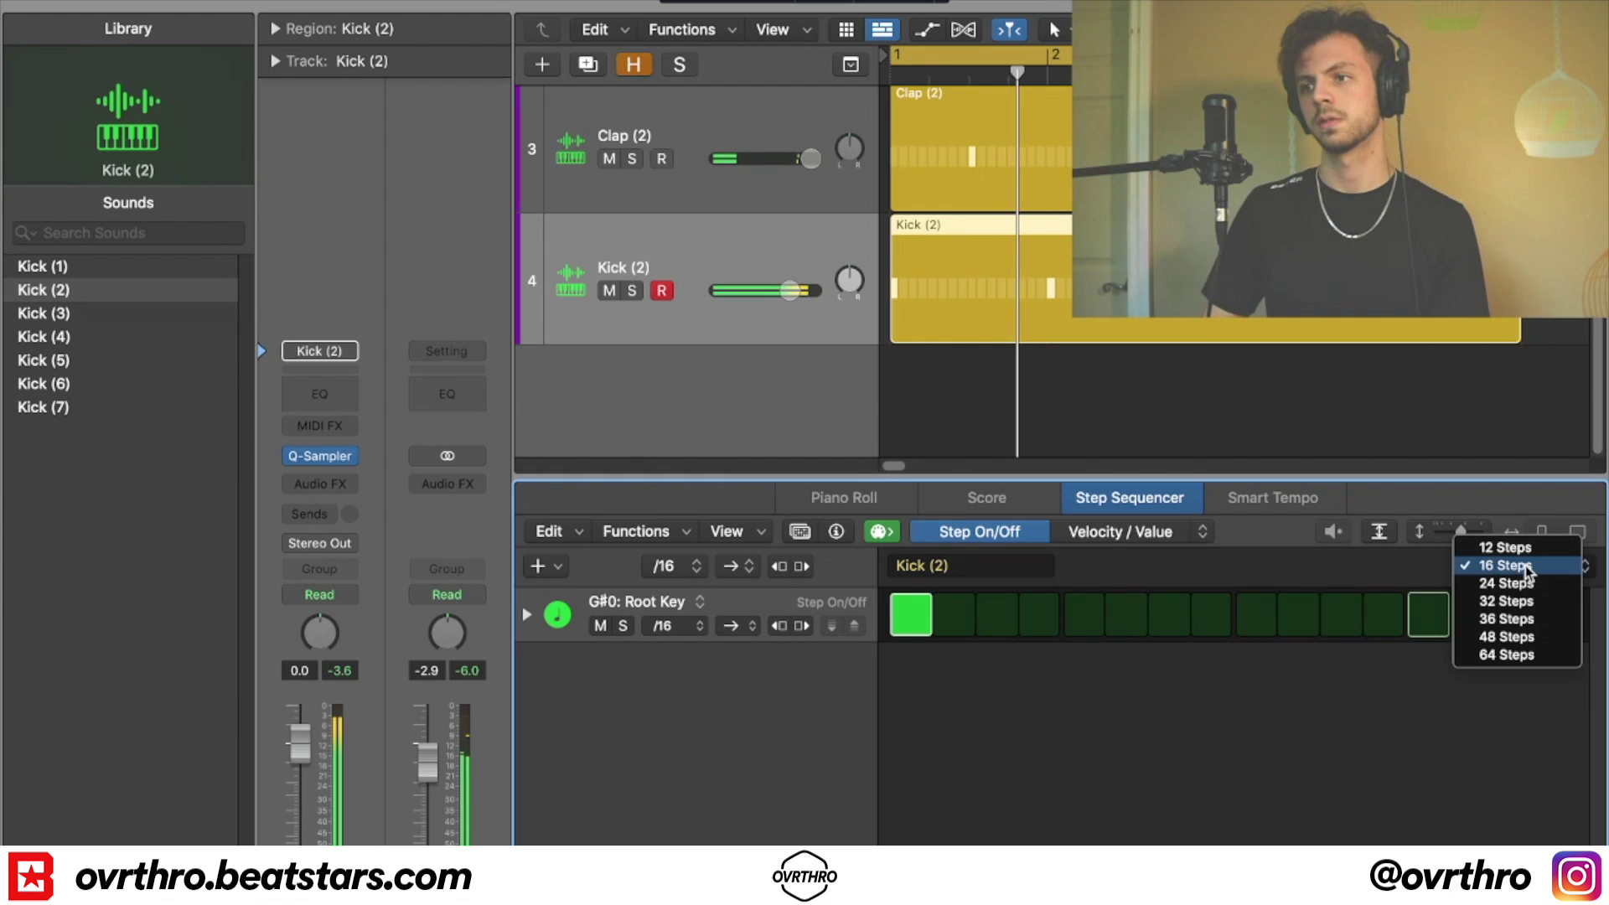
left_click(1240, 746)
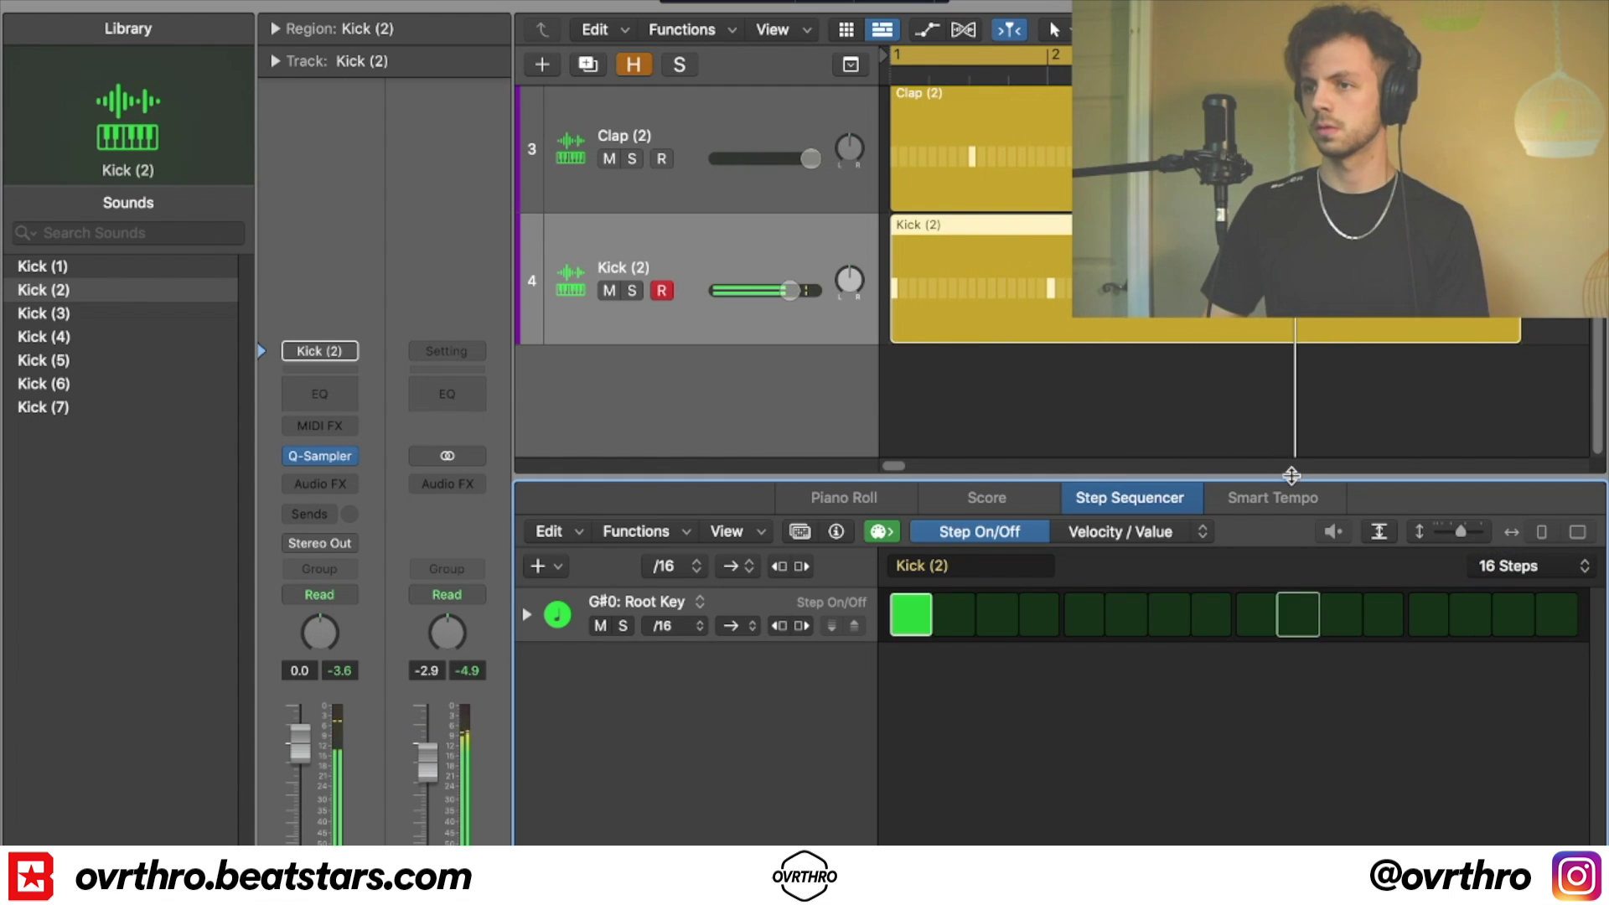
- Close the step sequencer and lower the Kick (2) track's volume to about -1 dB
left_click_drag(1291, 475, 1214, 822)
left_click(818, 449)
mouse_move(786, 560)
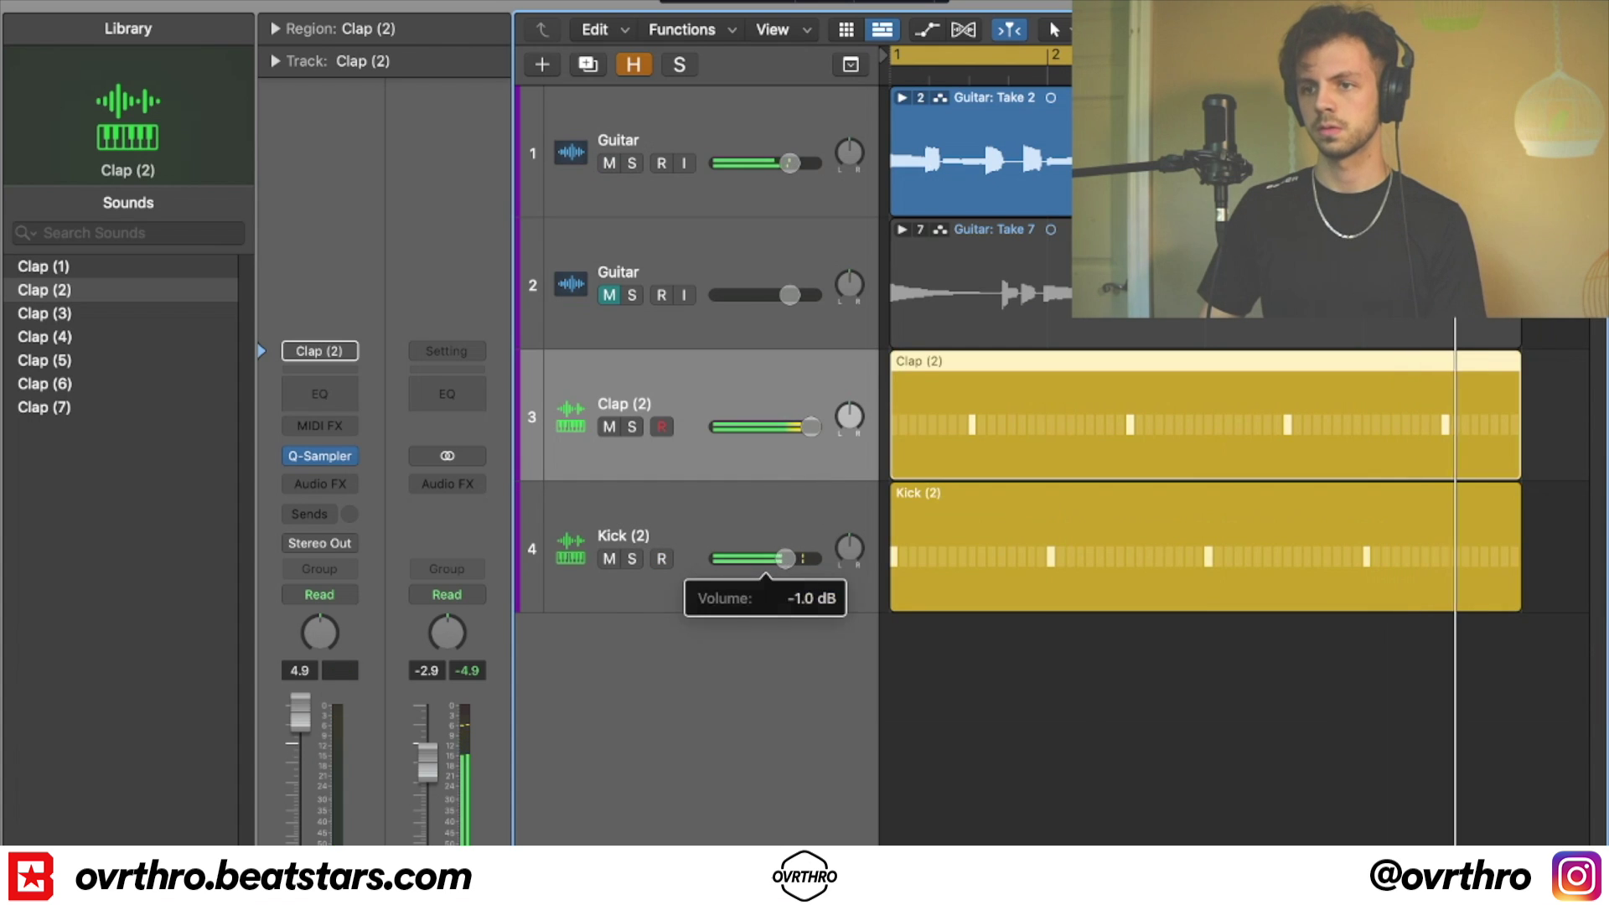
- Extend the kick pattern to 64 steps and place the last bar's hits on its third and fifth steps
left_click(1231, 560)
double_click(1378, 511)
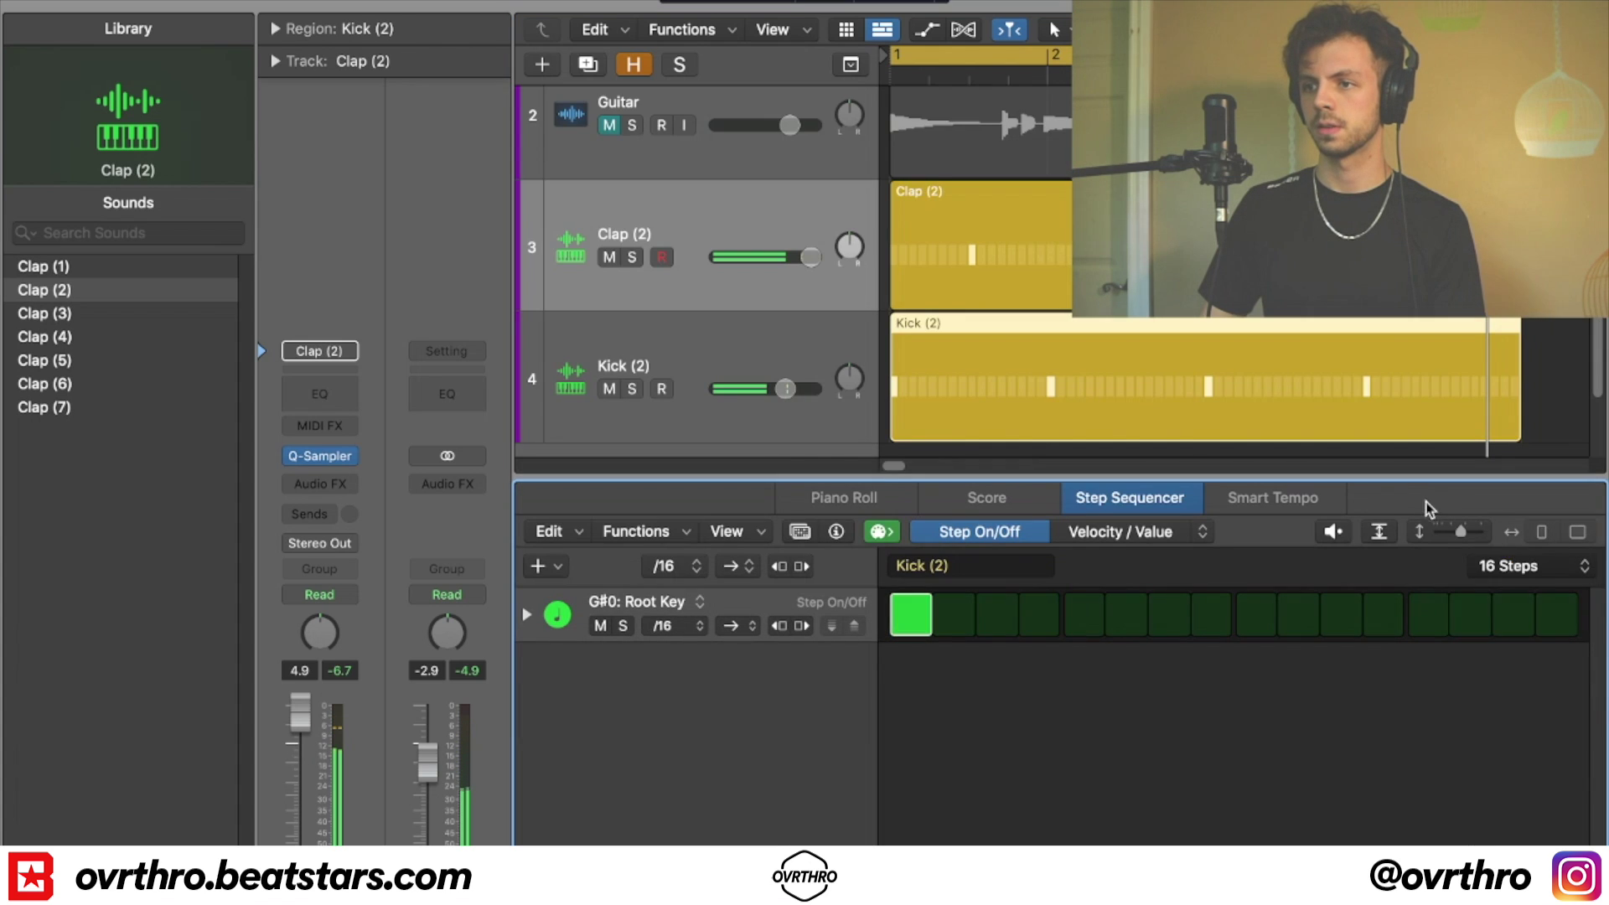
left_click(1506, 566)
left_click(1484, 657)
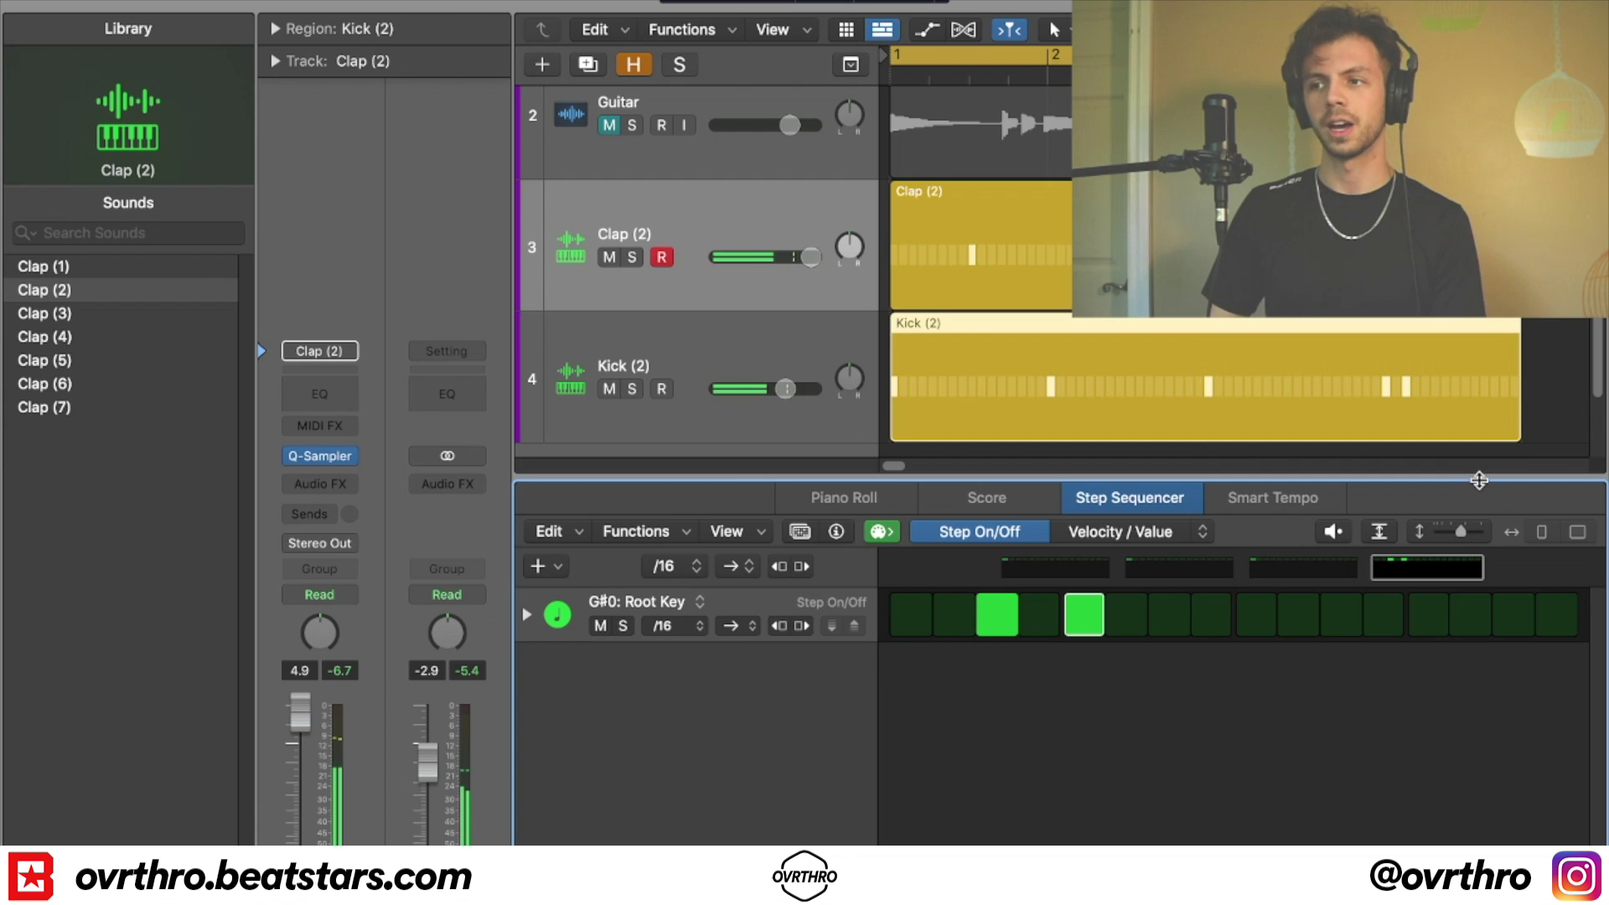
key("e")
- Replace the Tuner plug-in on the first Guitar track with Melodyne
key("super+Up")
key("super+Up")
key("super+Up")
left_click(774, 125)
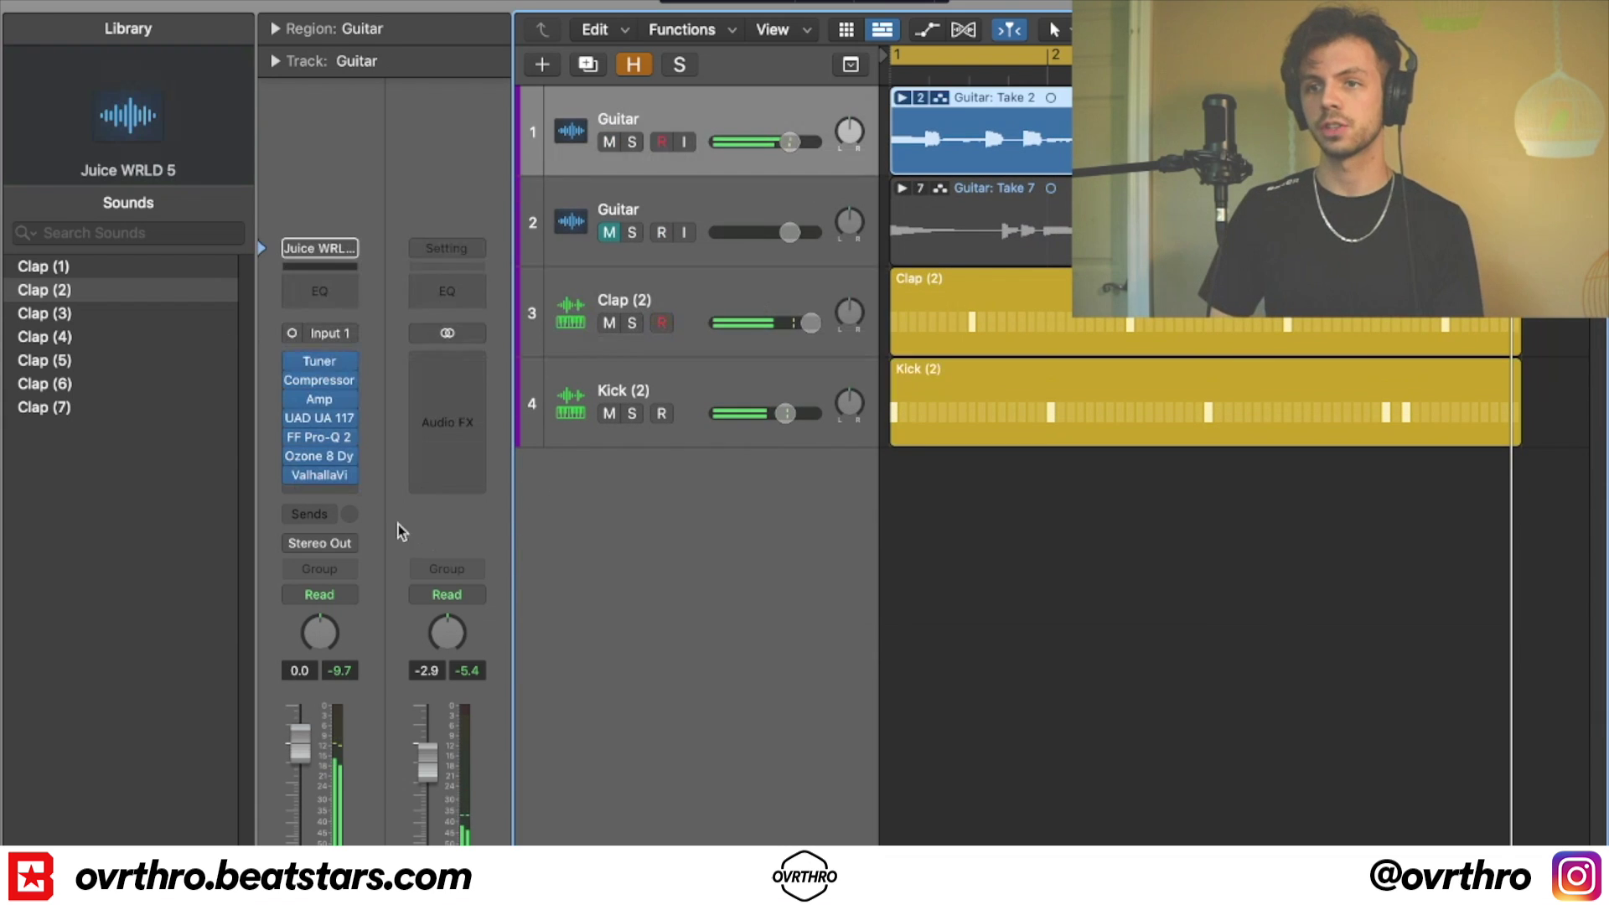
left_click(328, 356)
mouse_move(411, 872)
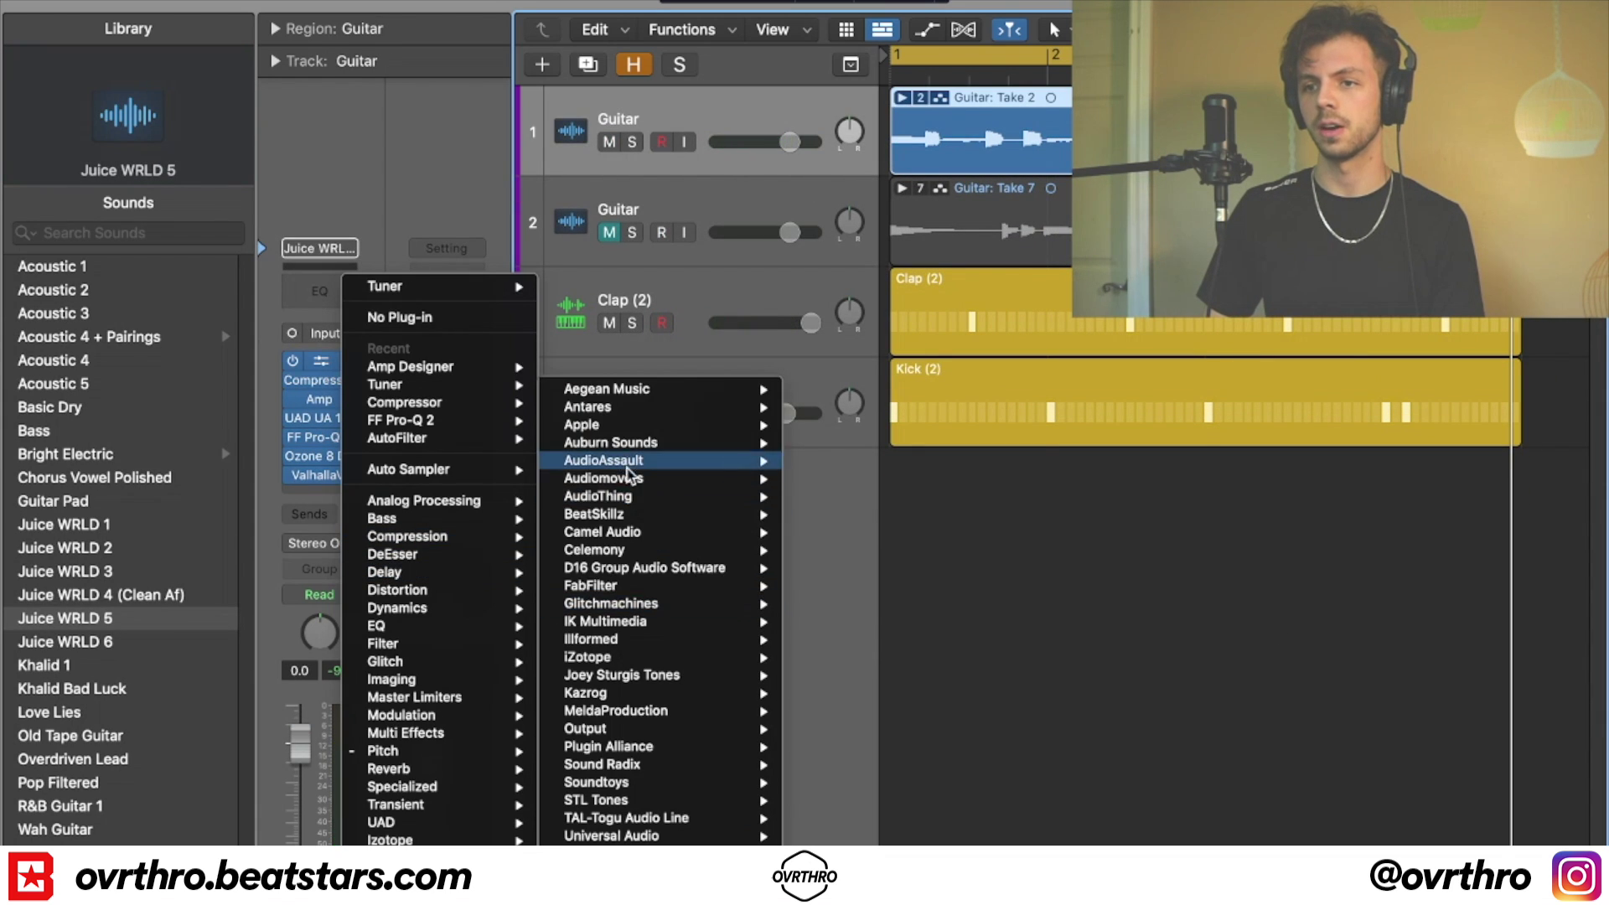
mouse_move(636, 549)
mouse_move(930, 559)
left_click(997, 550)
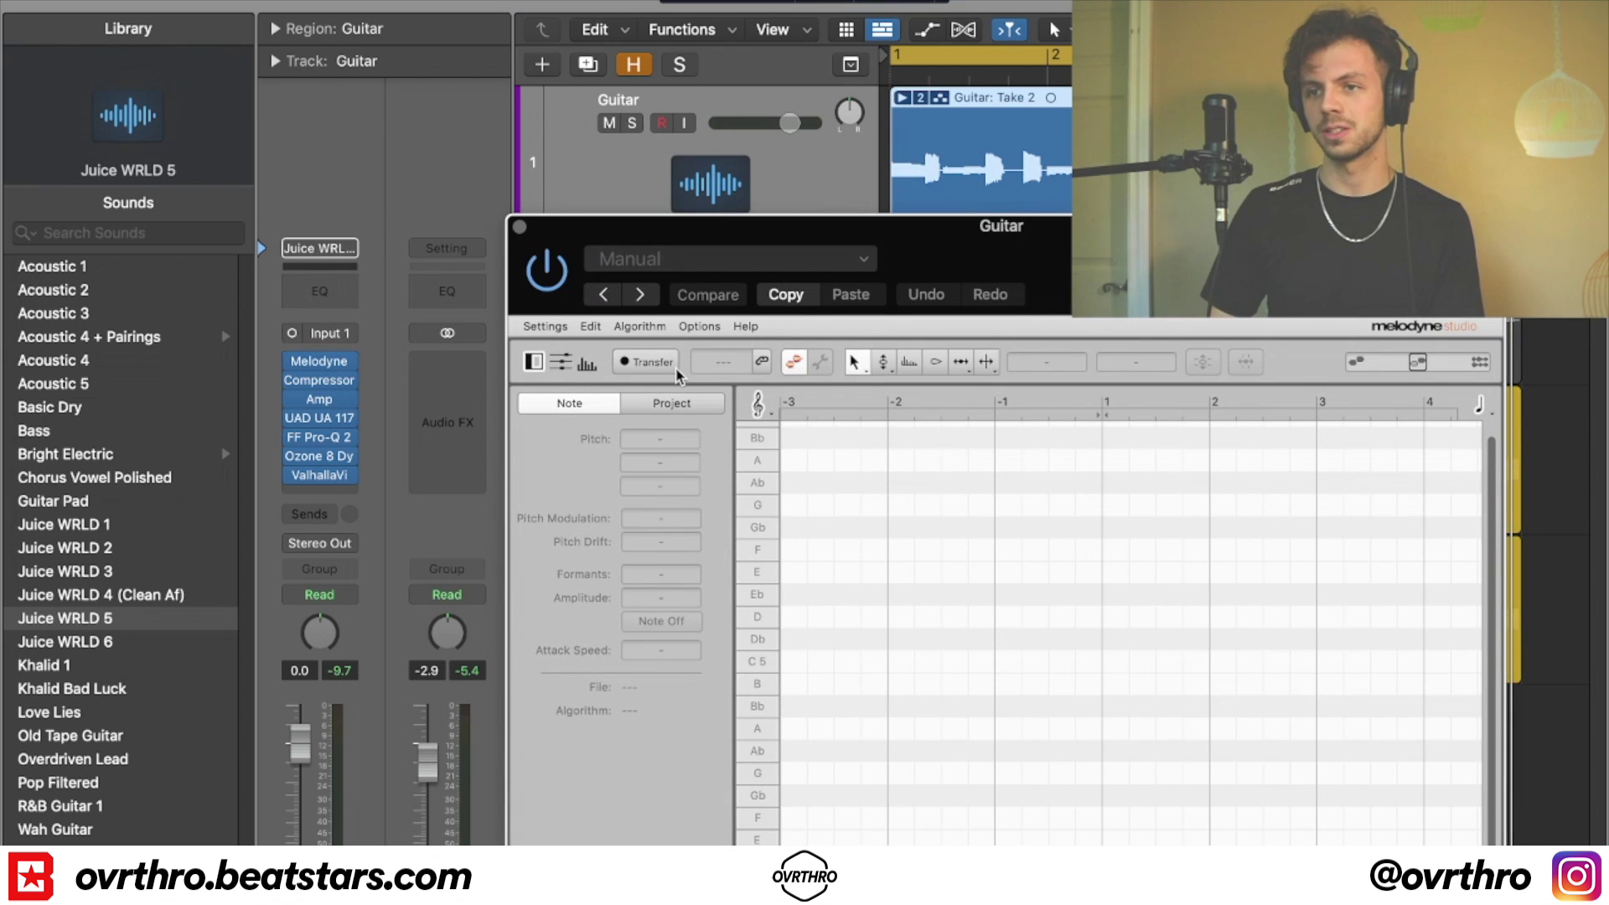
- Transfer the first Guitar track's audio into Melodyne for note detection by playing through the loop
left_click(646, 362)
key("space")
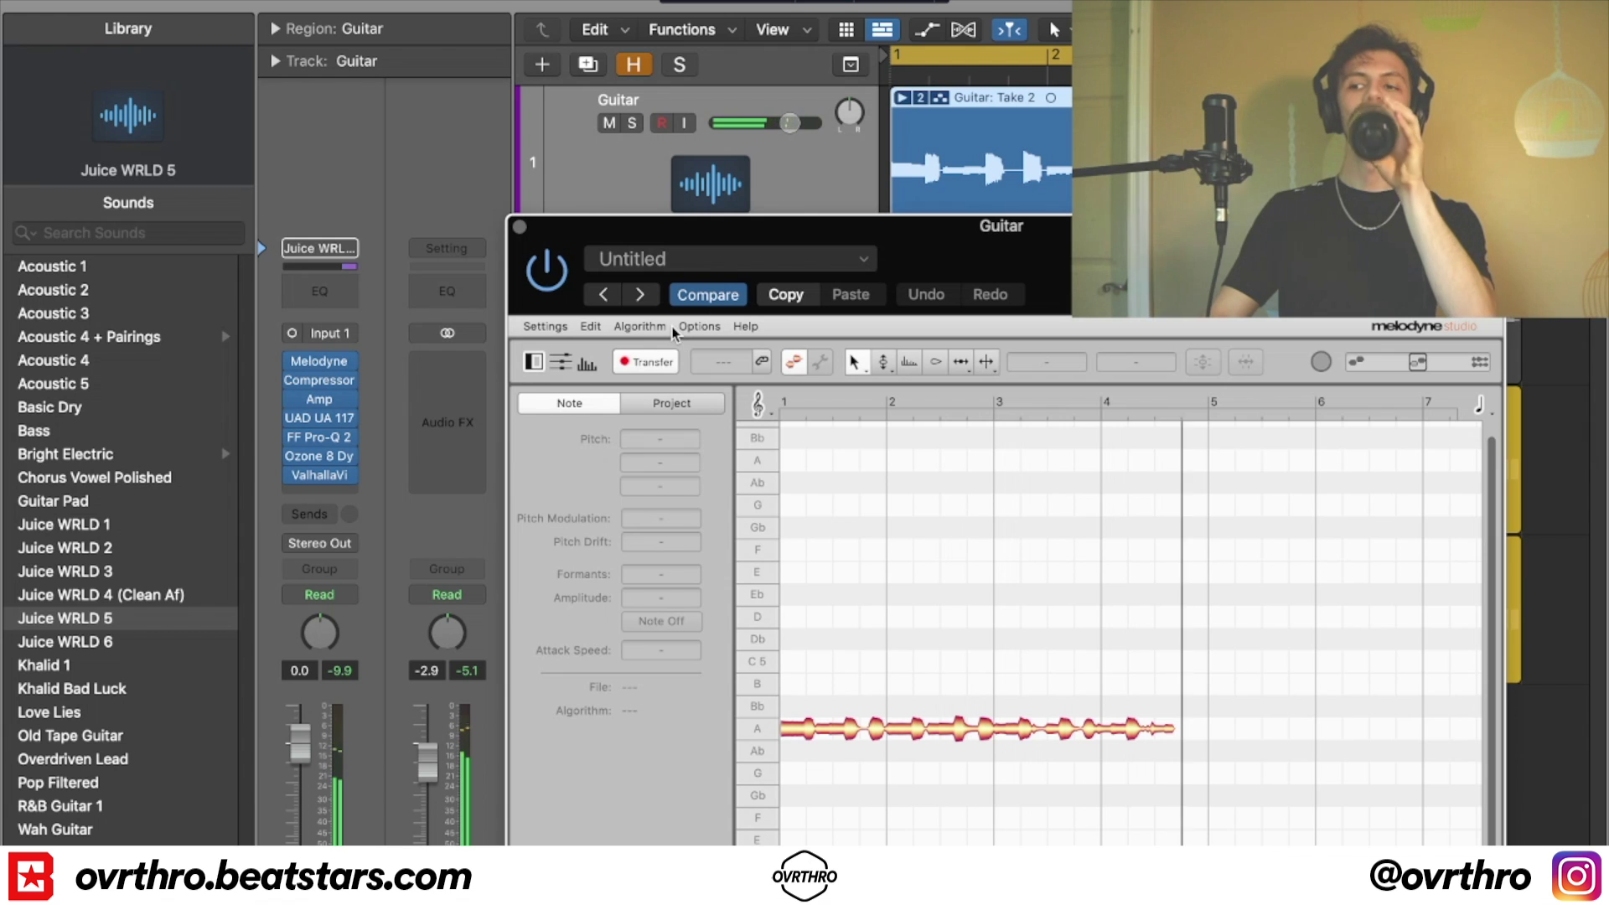
key("space")
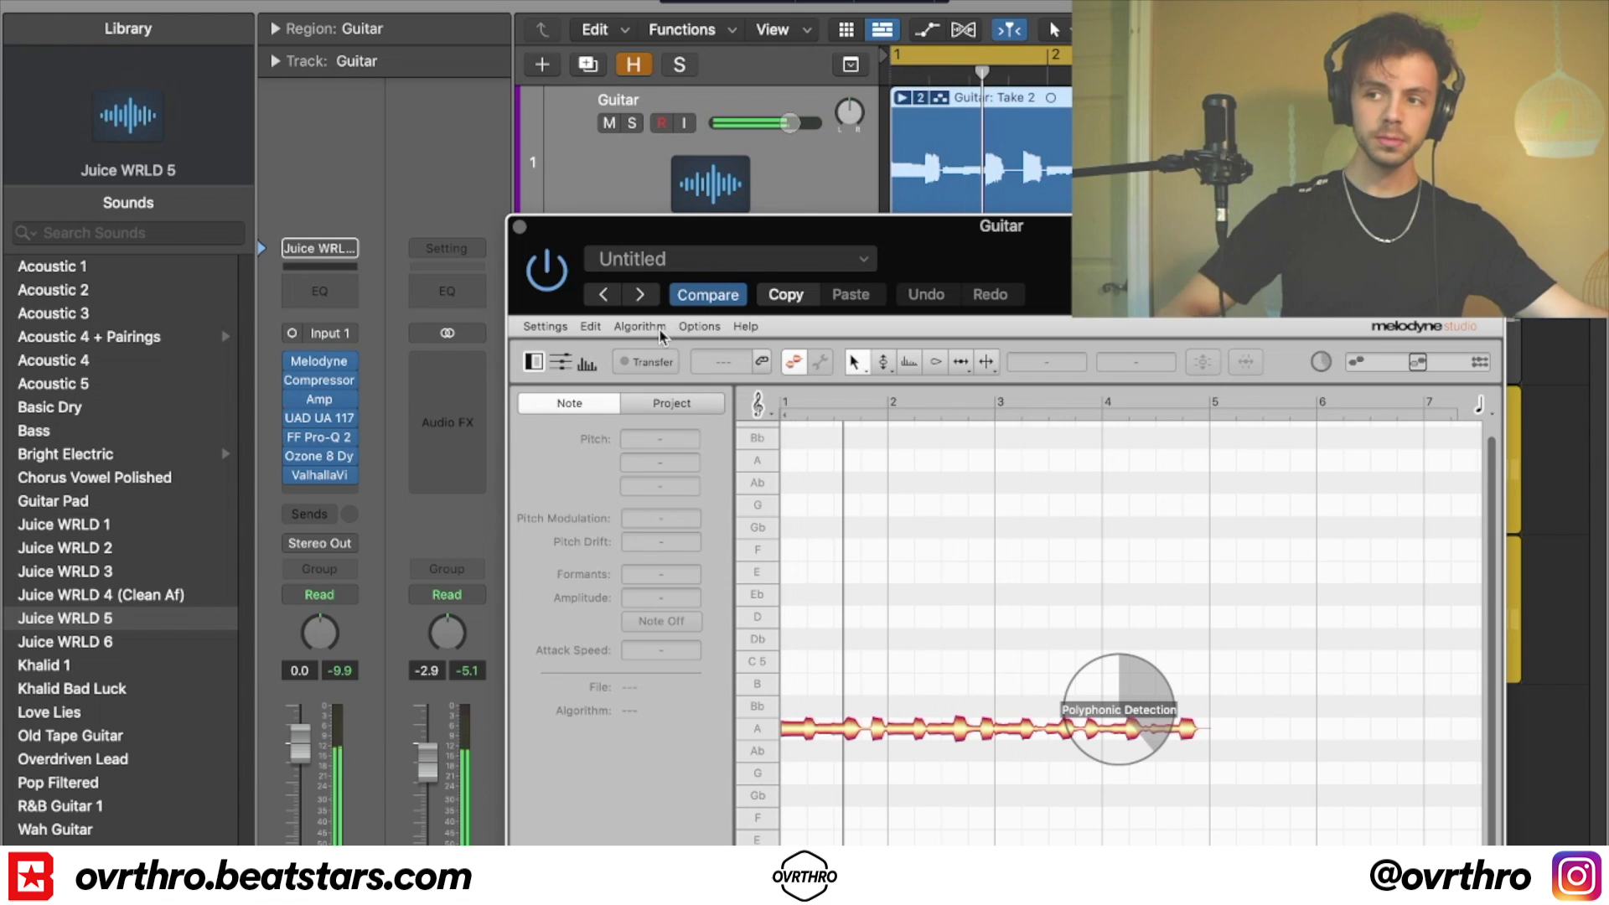
- Quantize all detected guitar notes in Melodyne to a 1/8 groove reference at 100% intensity
scroll(1163, 503, "down", 5)
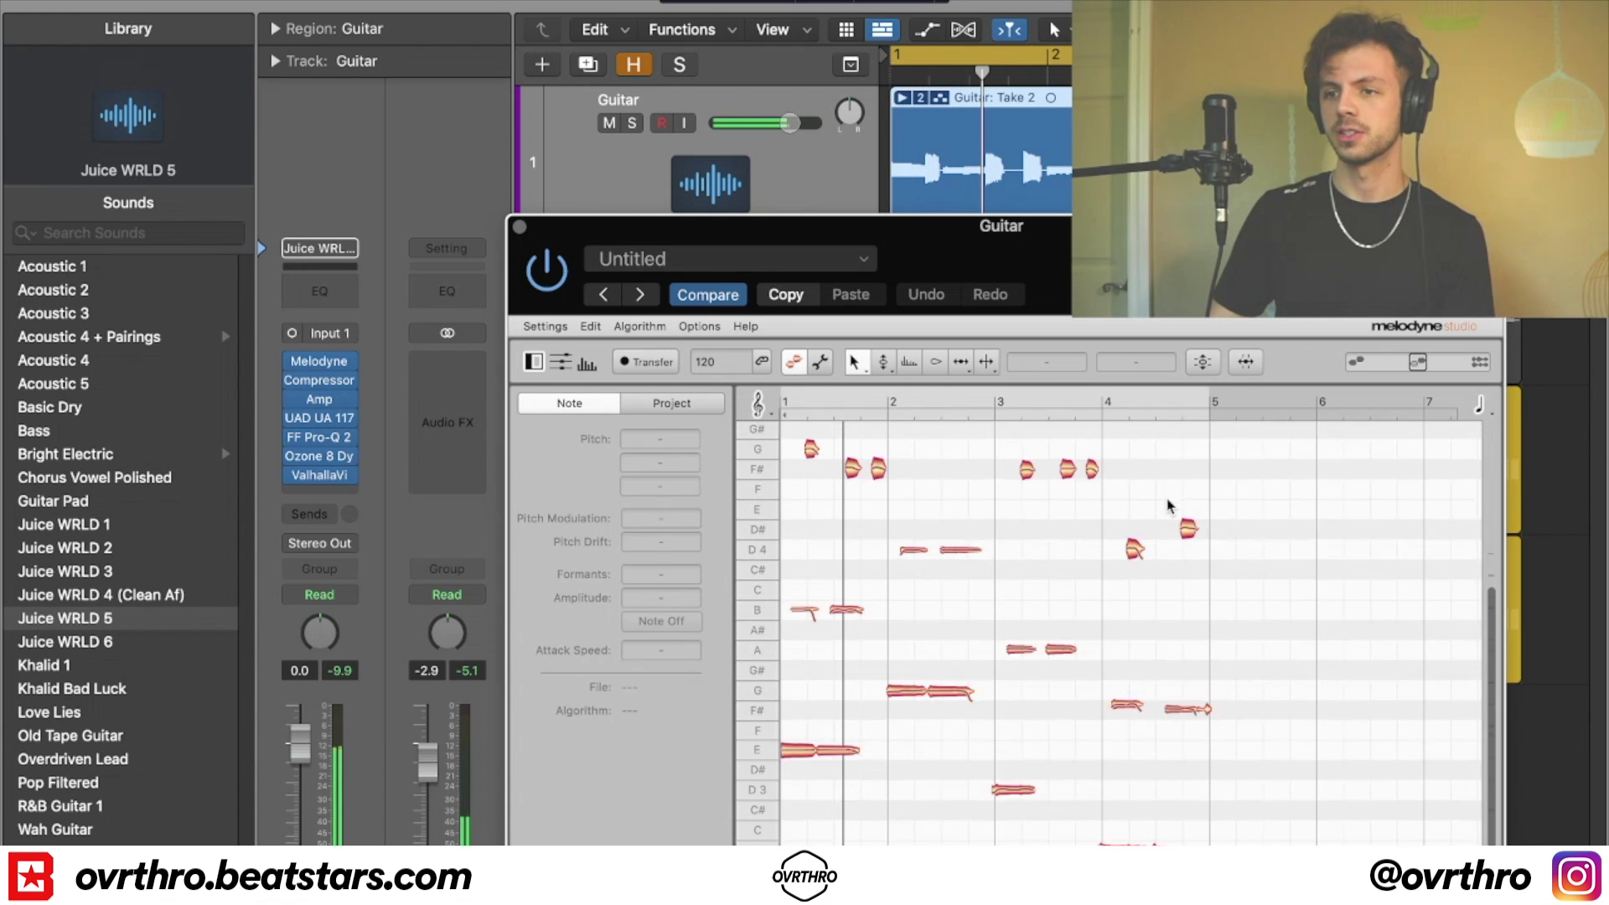
scroll(1260, 589, "left", 5)
key("super+a")
double_click(1259, 361)
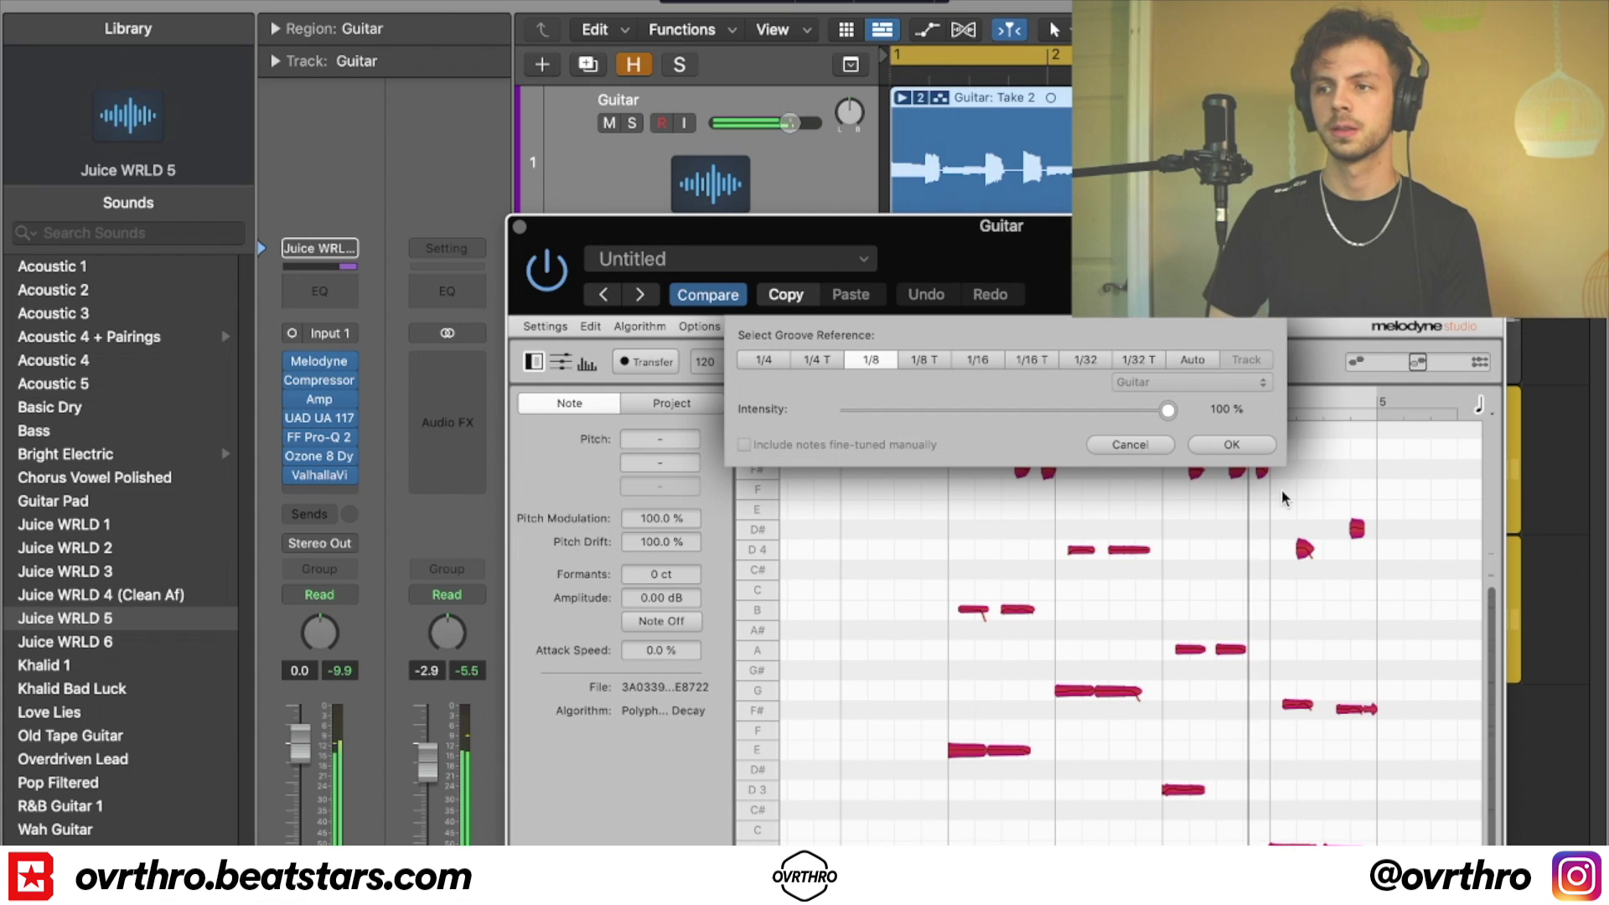
left_click(1232, 445)
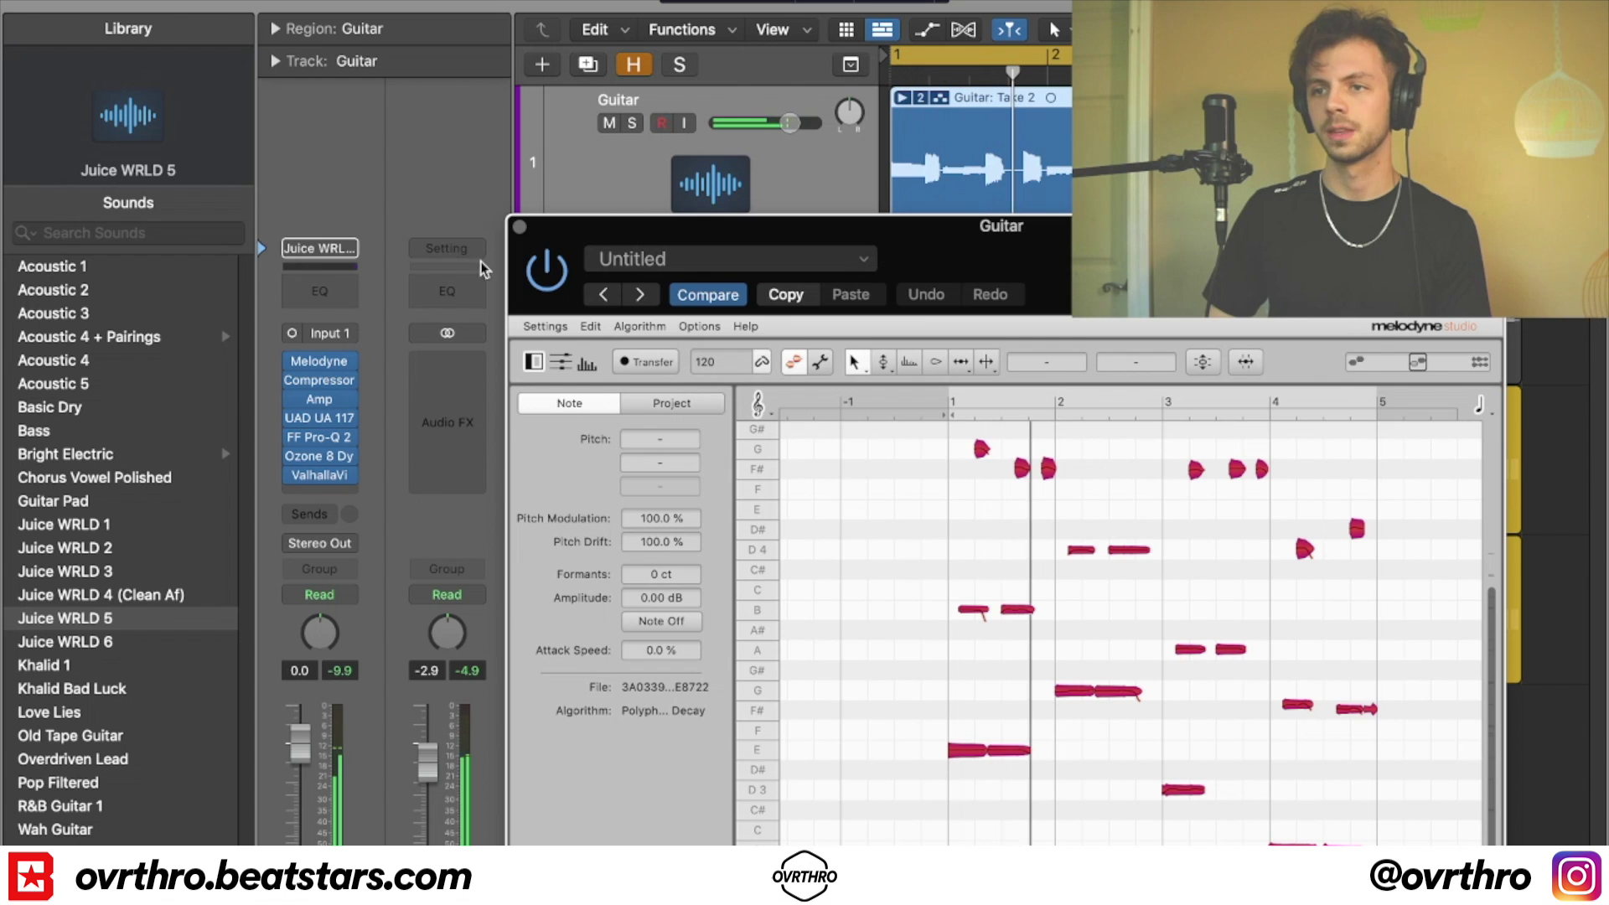
- Close Melodyne and bounce the first Guitar region in place with every plug-in except Melodyne bypassed
left_click(520, 228)
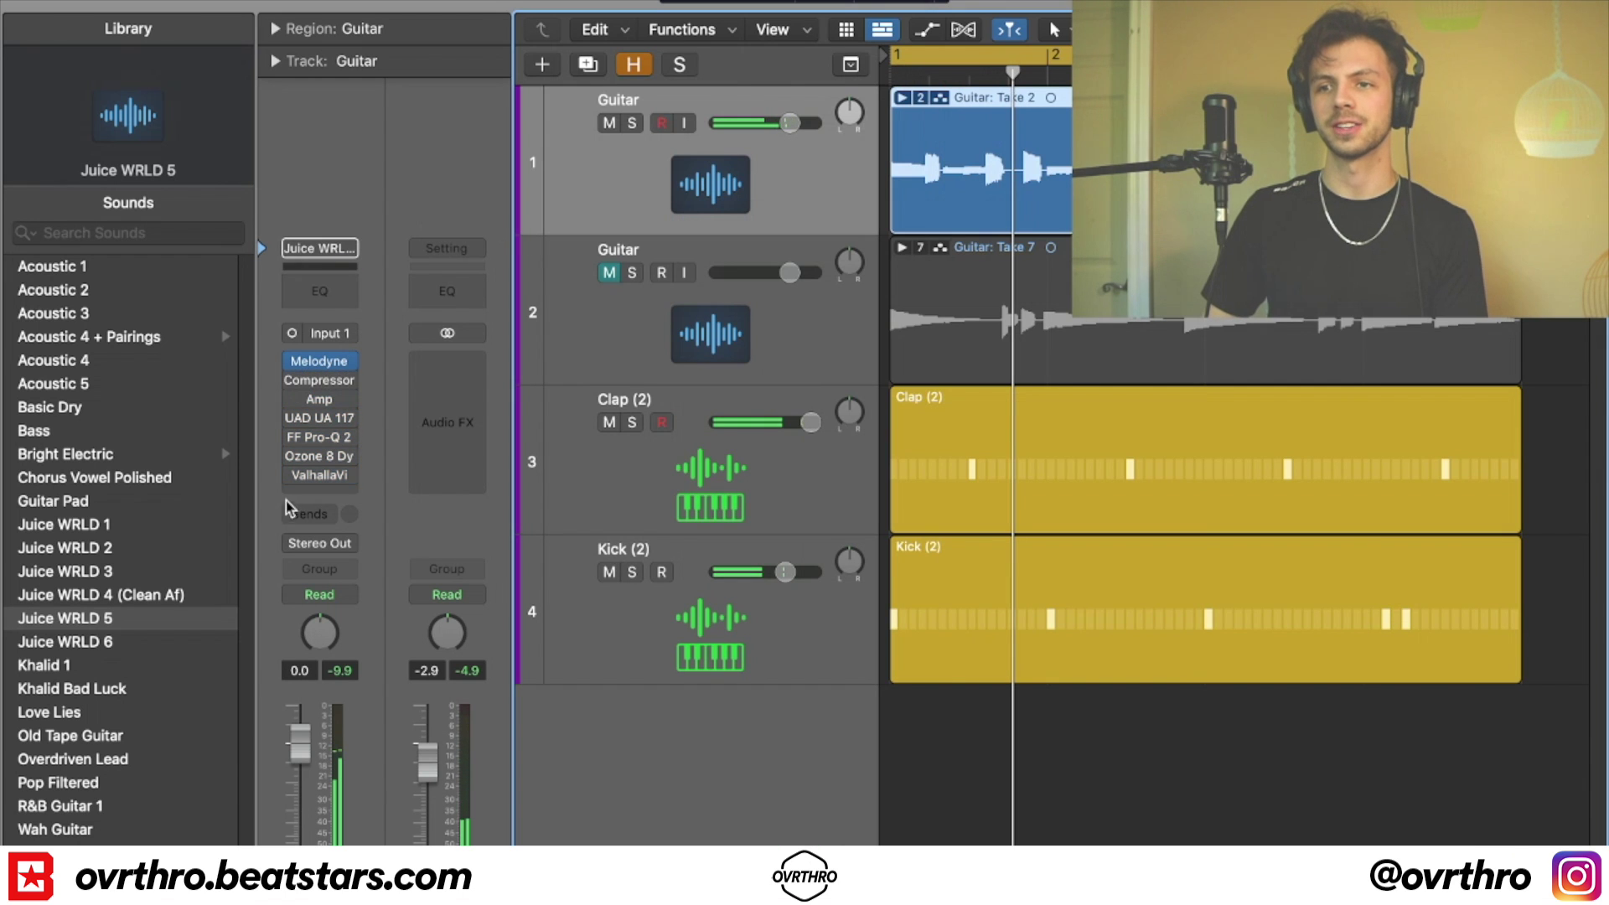
key("ctrl+b")
key("Return")
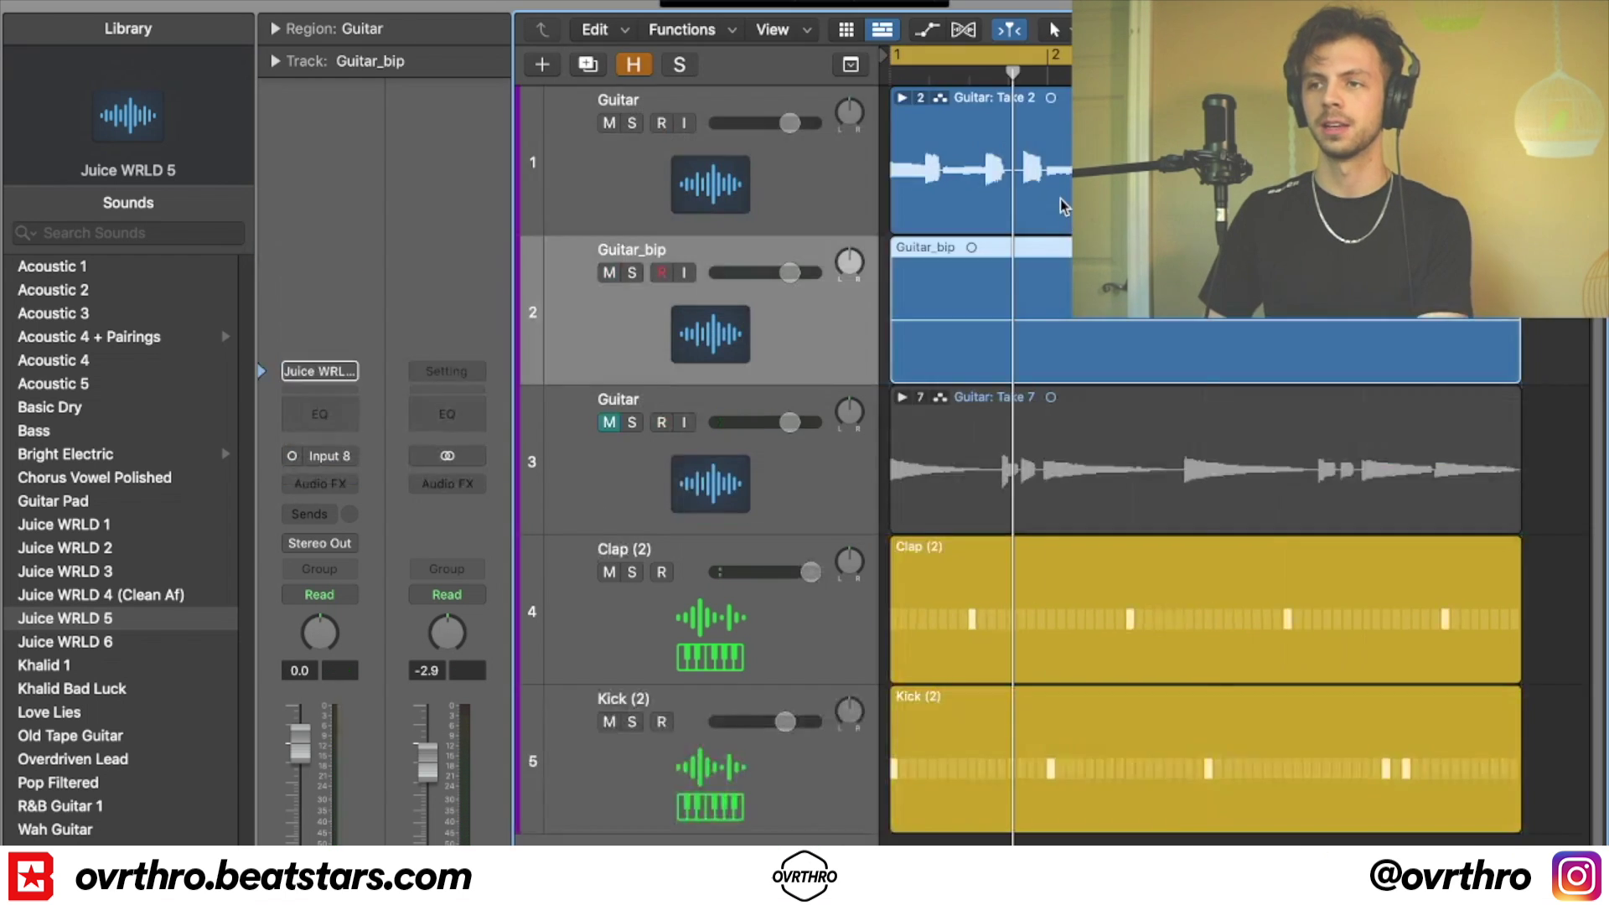
- Delete the original Guitar: Take 2 region together with its recorded audio file
left_click(1060, 201)
key("BackSpace")
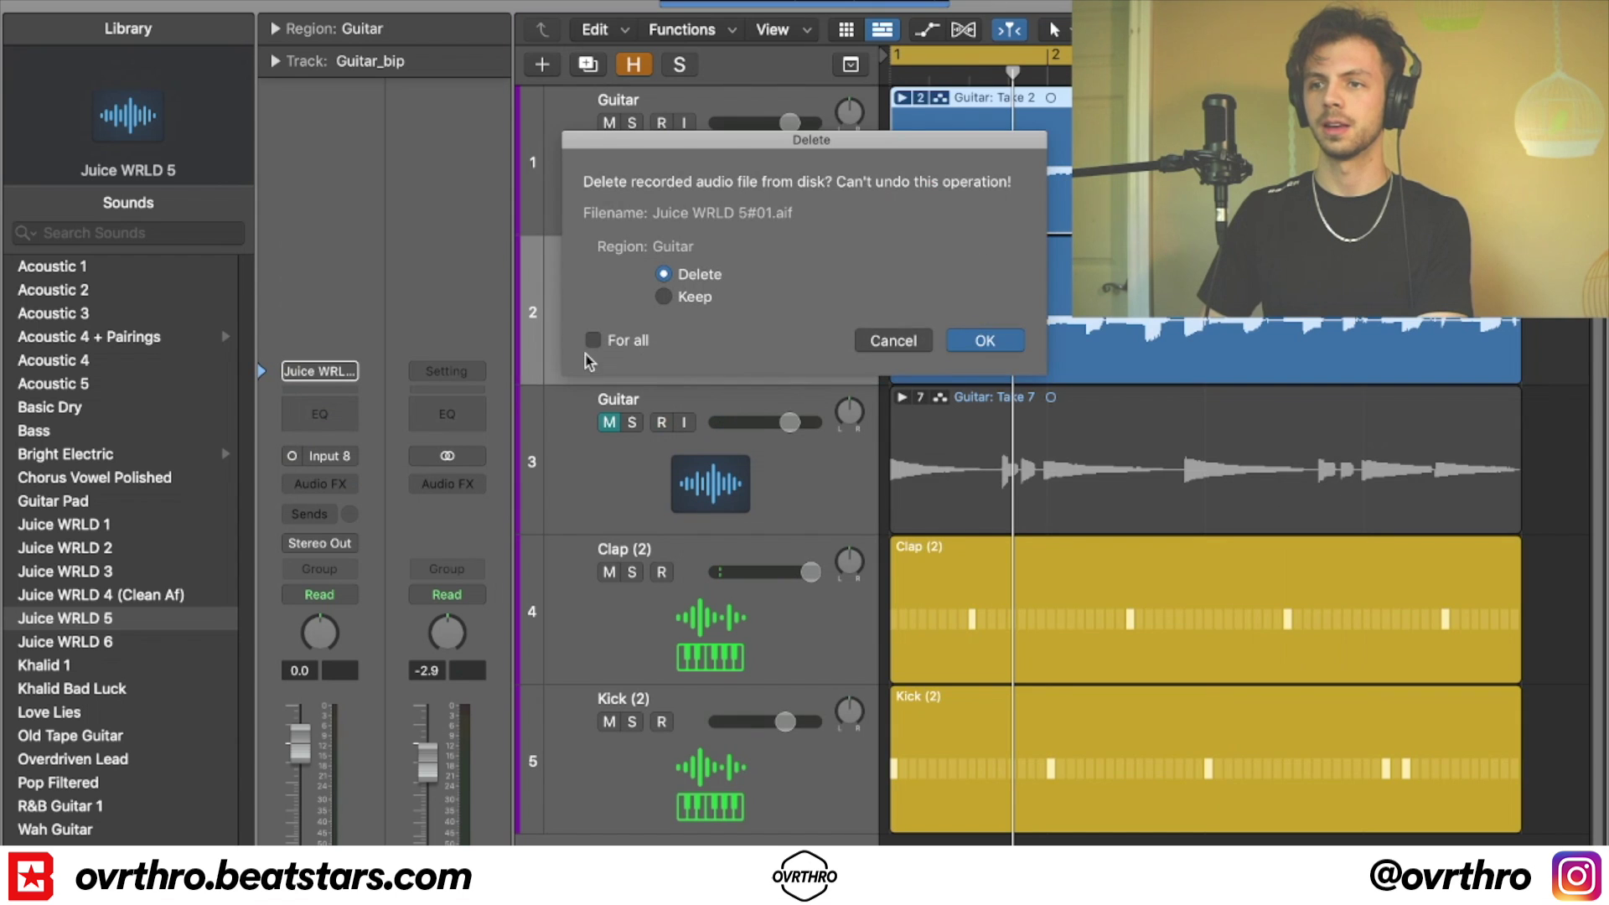
left_click(1000, 344)
- Move the Guitar_bip region onto the first Guitar track and delete the emptied Guitar_bip track
left_click_drag(997, 325, 989, 197)
left_click(670, 327)
key("BackSpace")
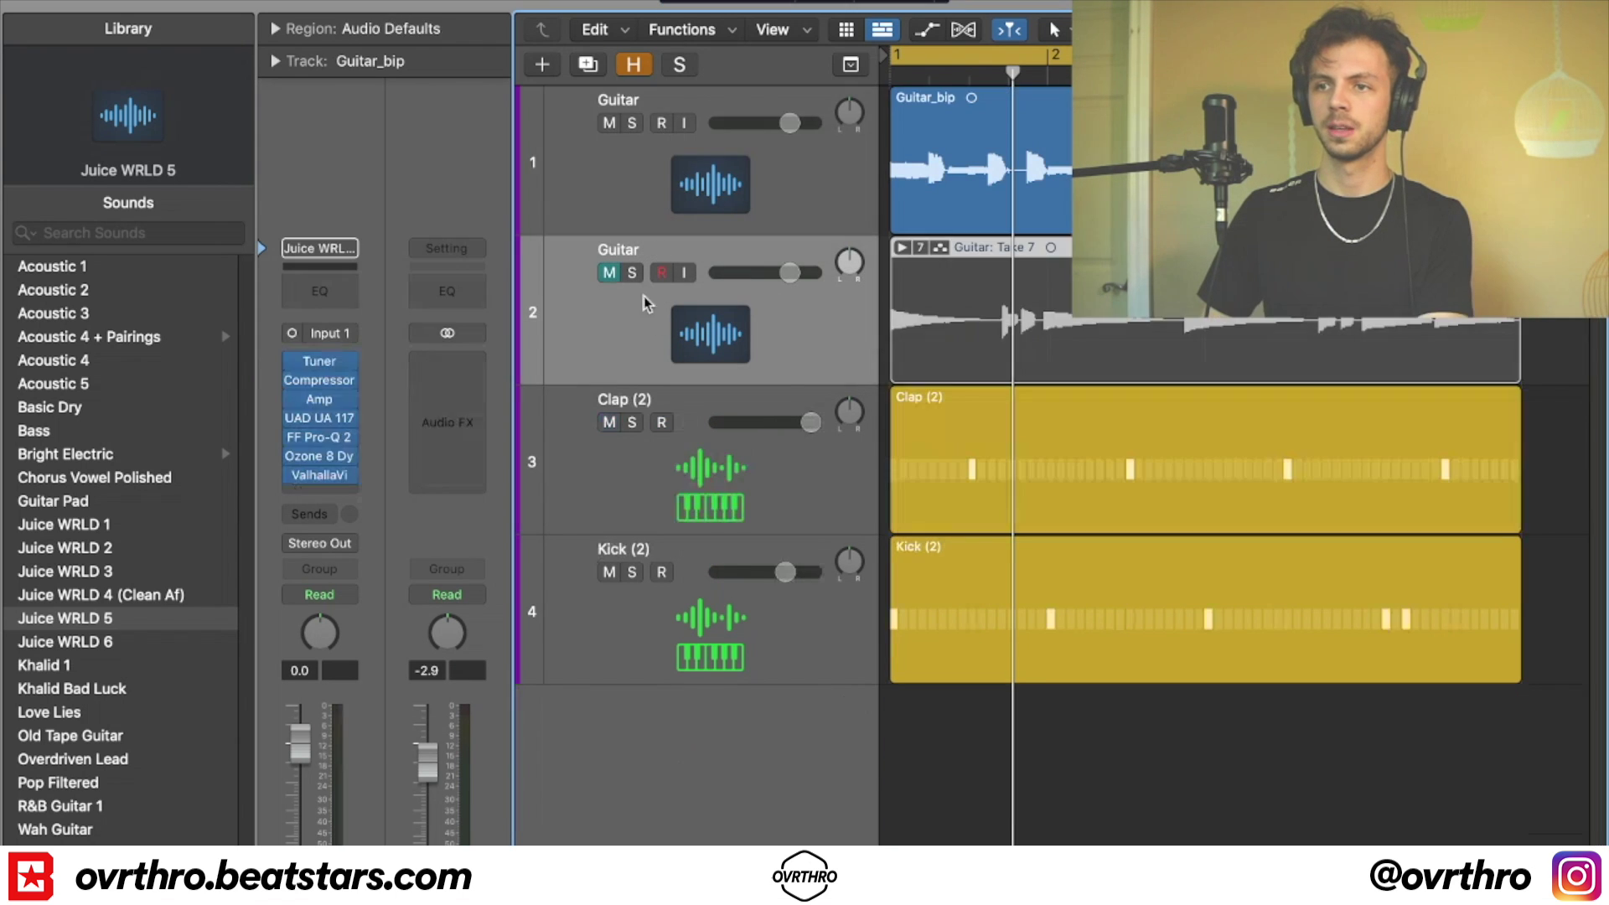
- Reactivate the first Guitar track's effects with Melodyne bypassed and play back the quantized guitar
left_click(586, 201)
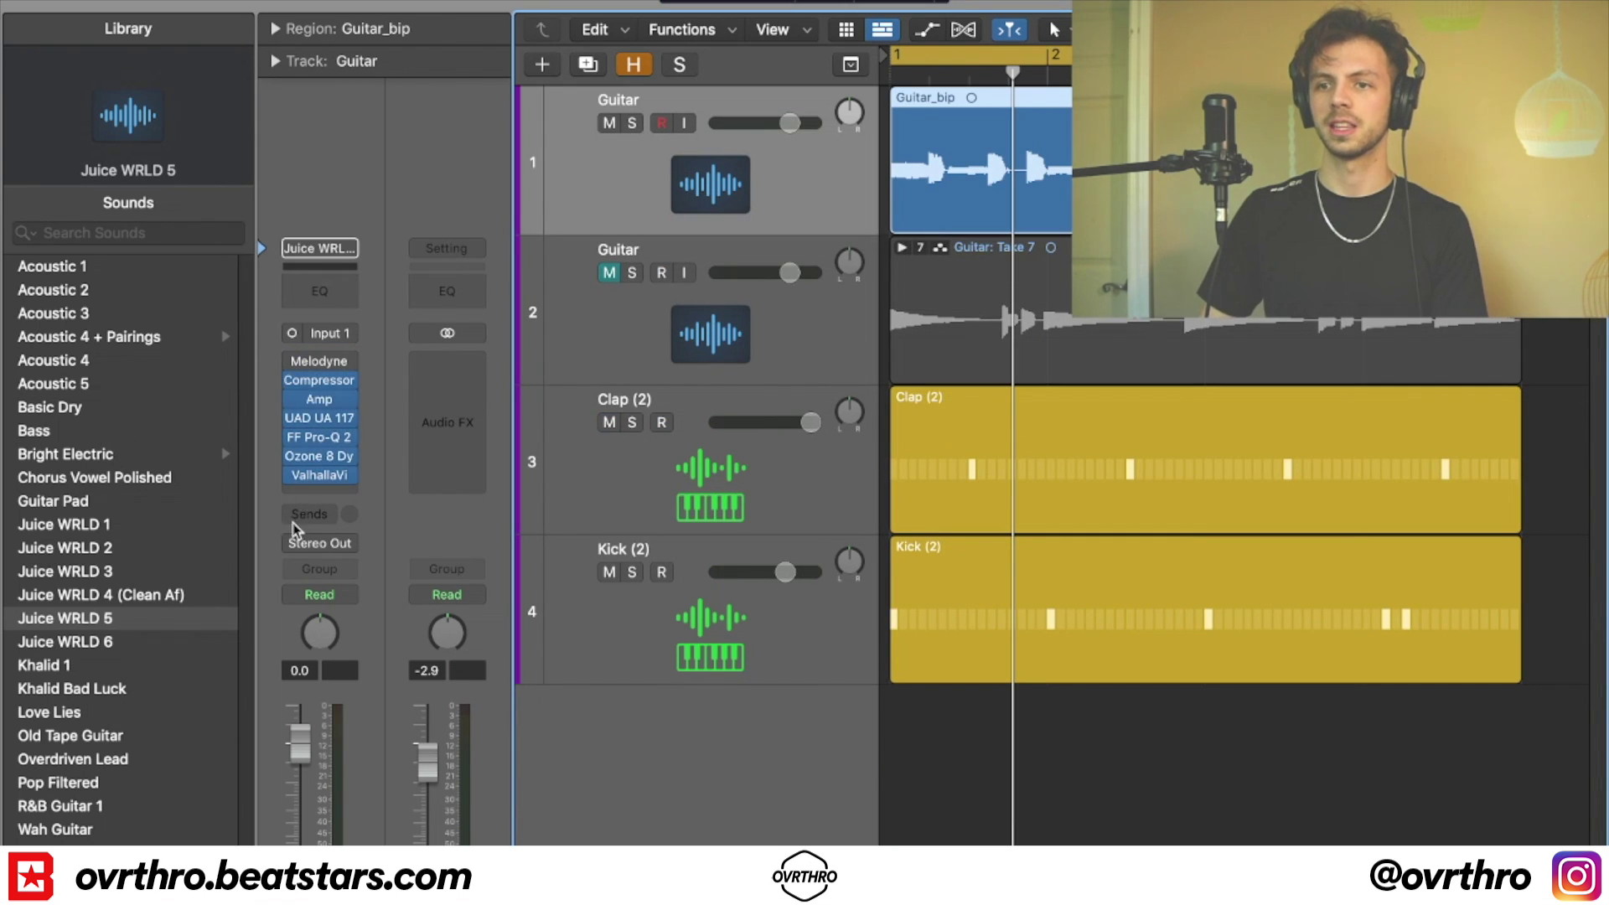
key("space")
key("z")
key("z")
- Add a software instrument track below Kick (2) and load the HH (3) hi-hat channel strip setting on it
left_click(733, 652)
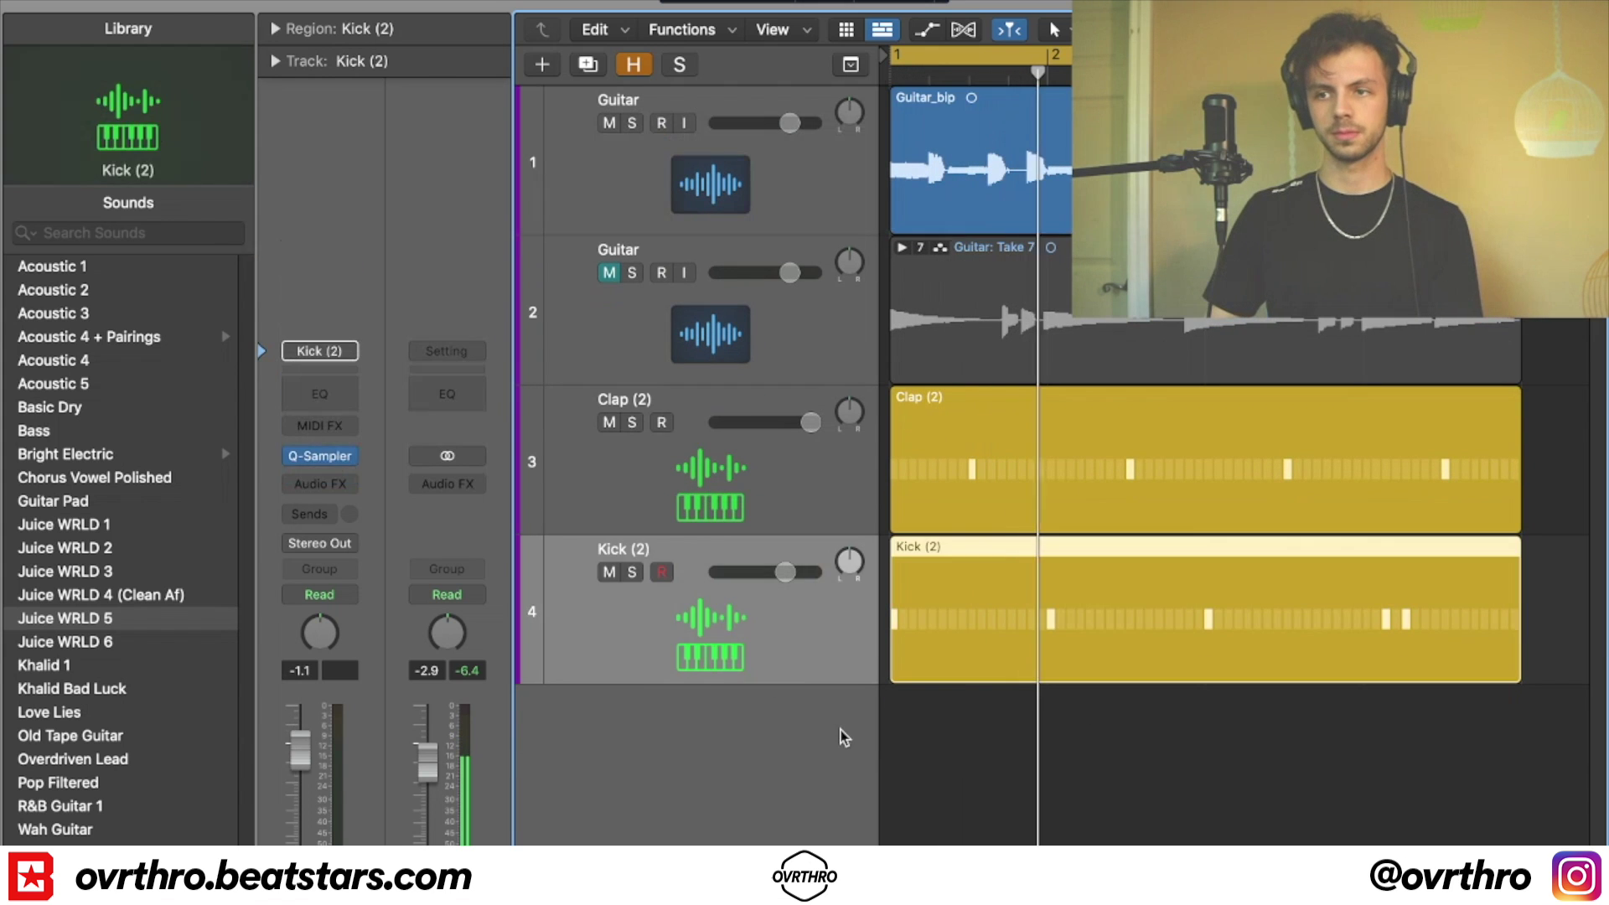
double_click(842, 737)
left_click(320, 350)
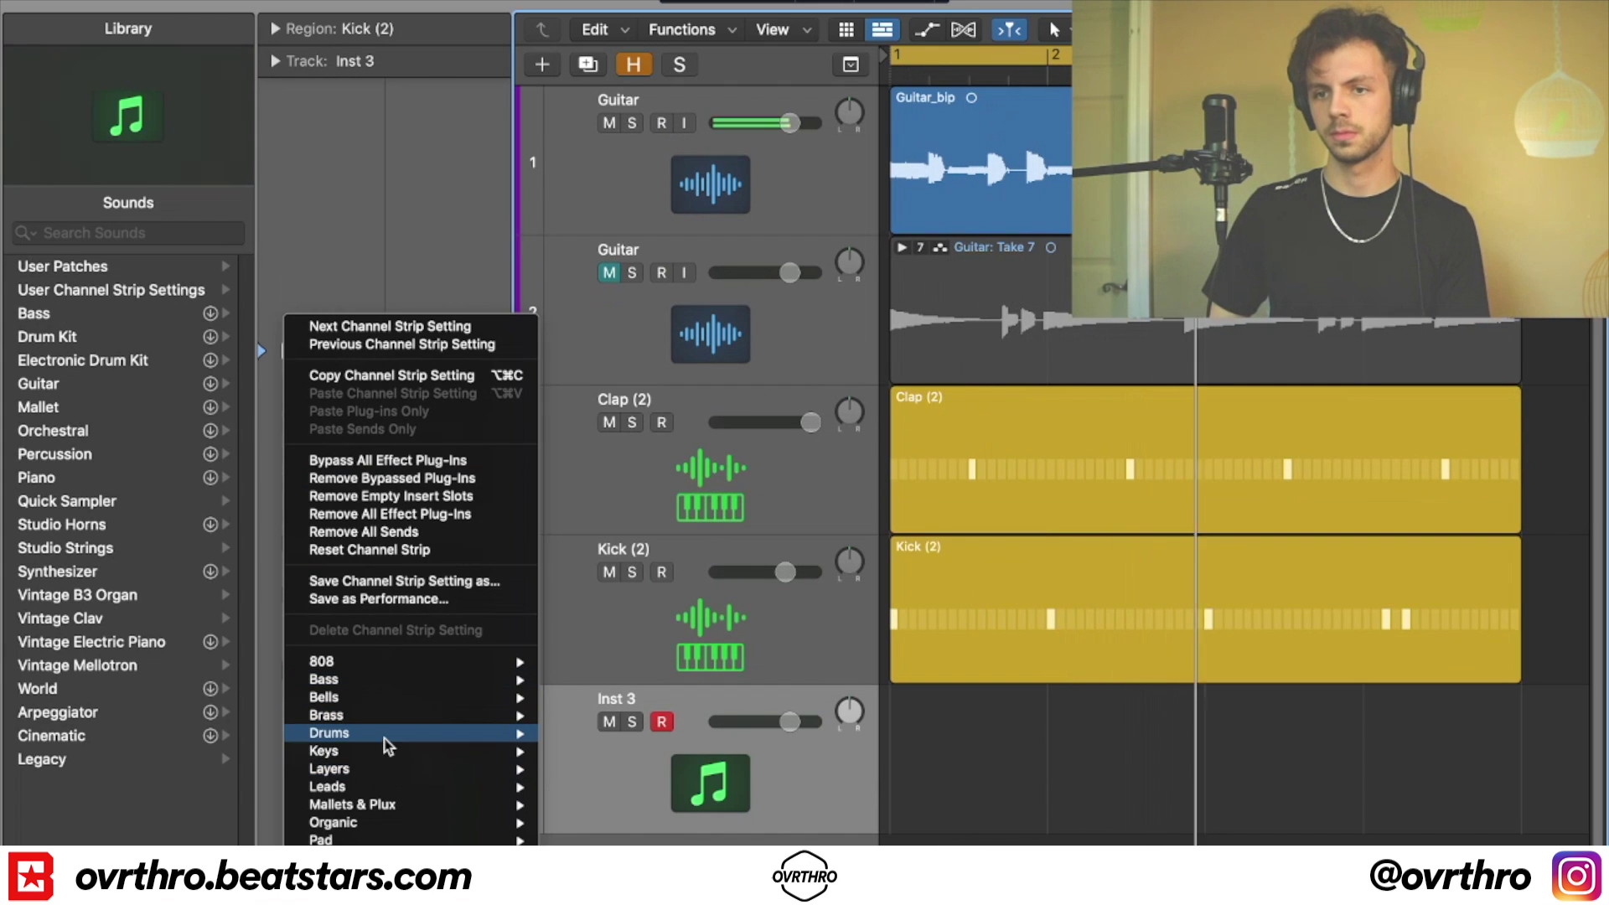
mouse_move(388, 745)
mouse_move(586, 786)
mouse_move(721, 786)
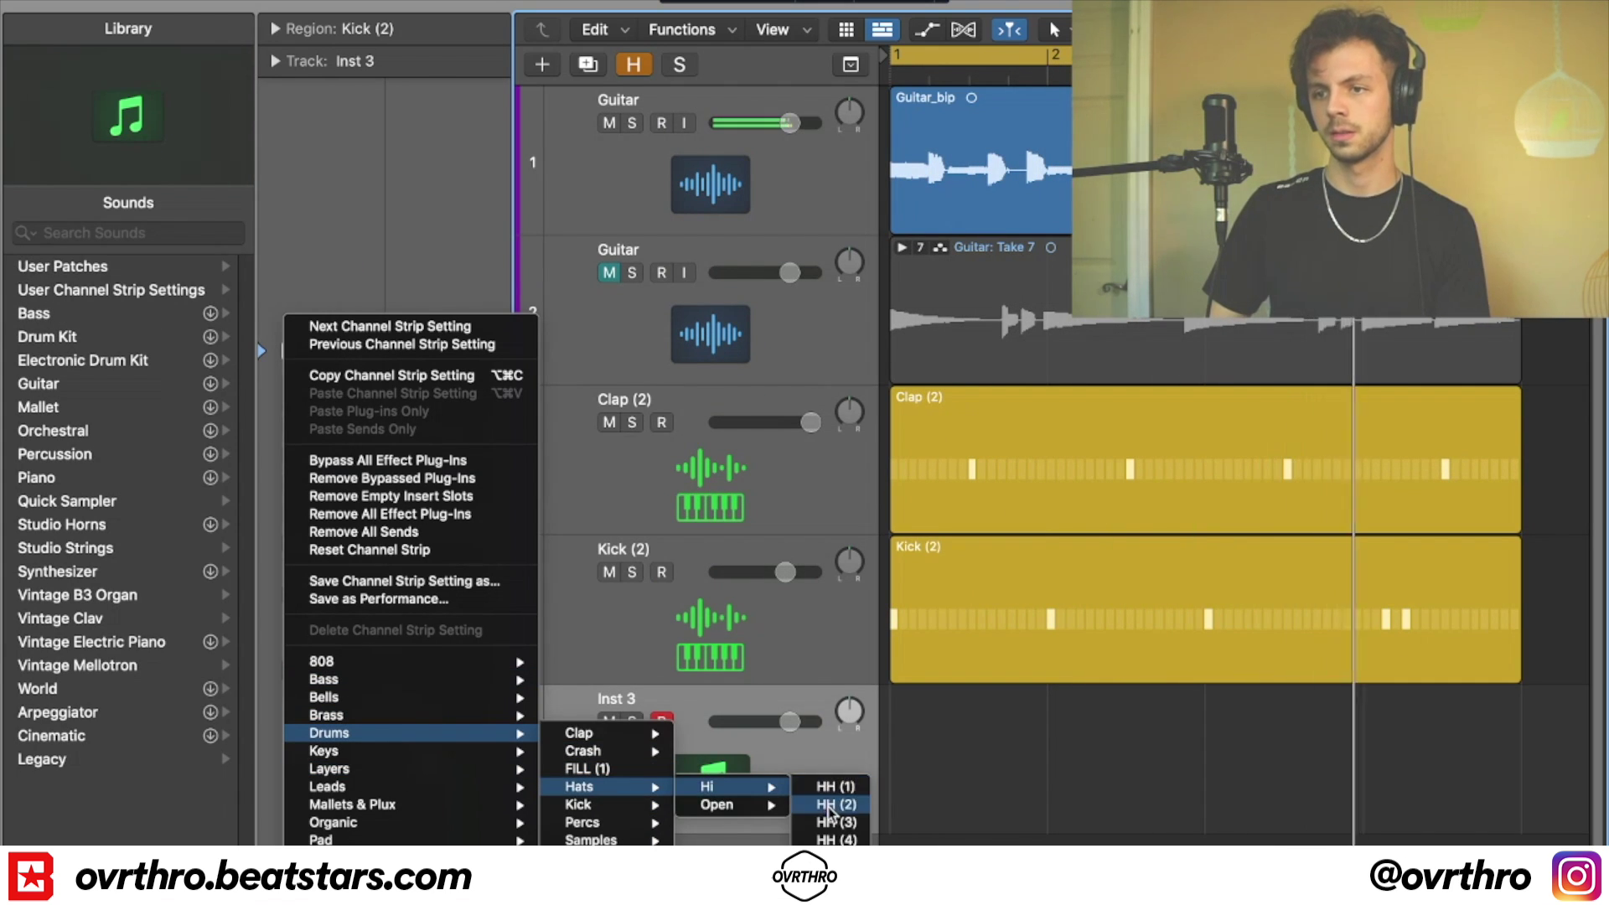
left_click(835, 822)
- Create a pattern region on the HH (3) track and activate every second step, starting from step 1
right_click(919, 773)
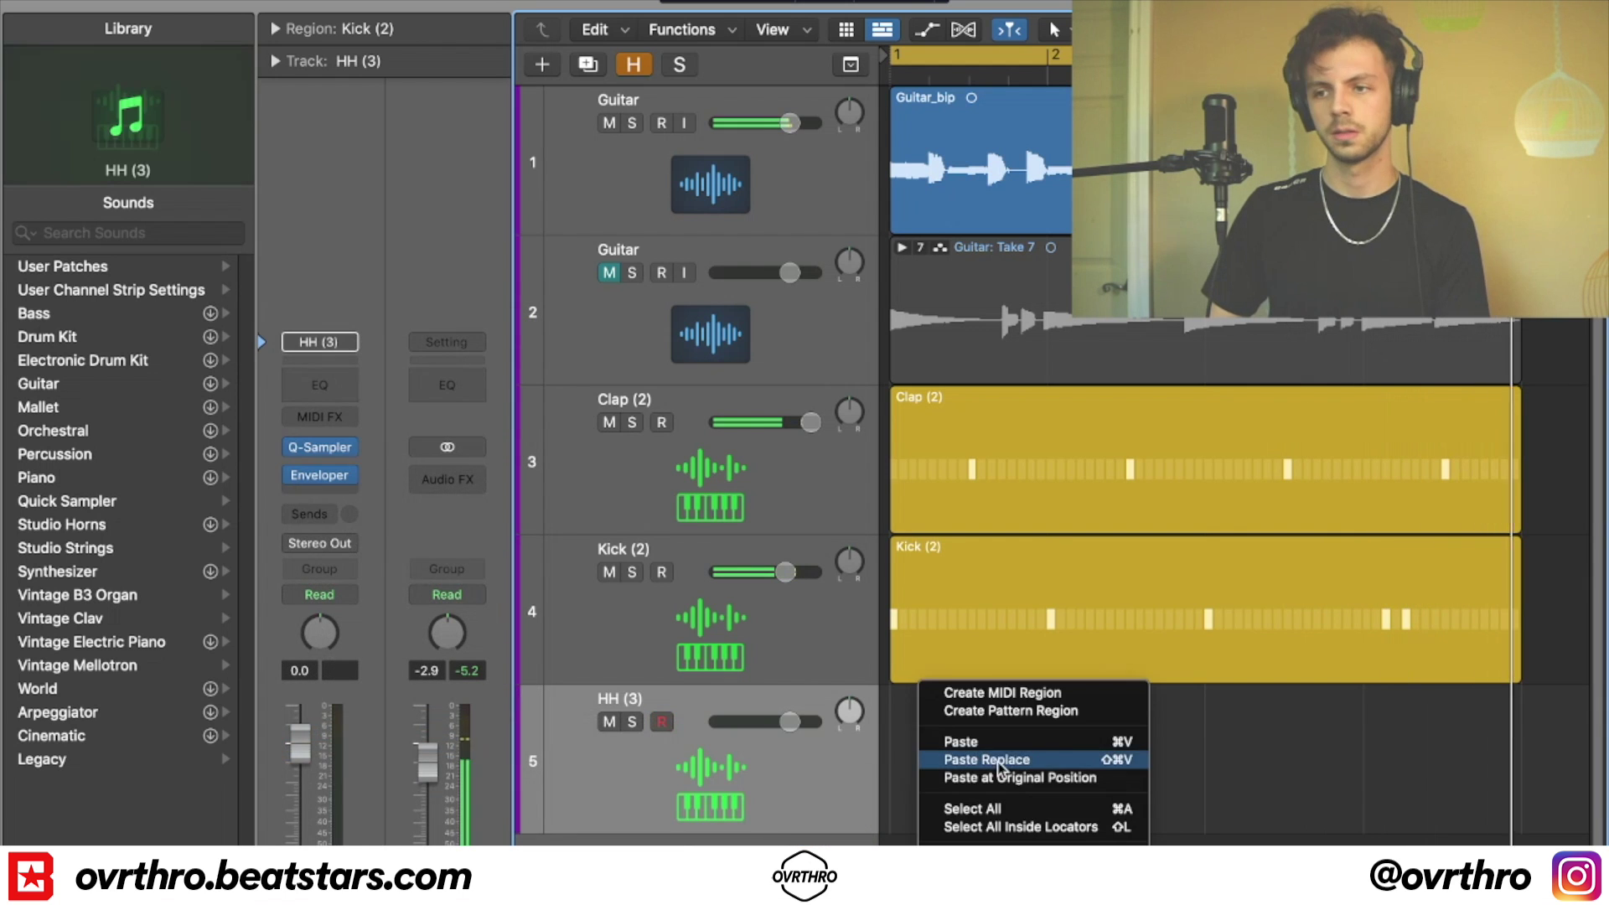
left_click(1010, 710)
left_click(914, 616)
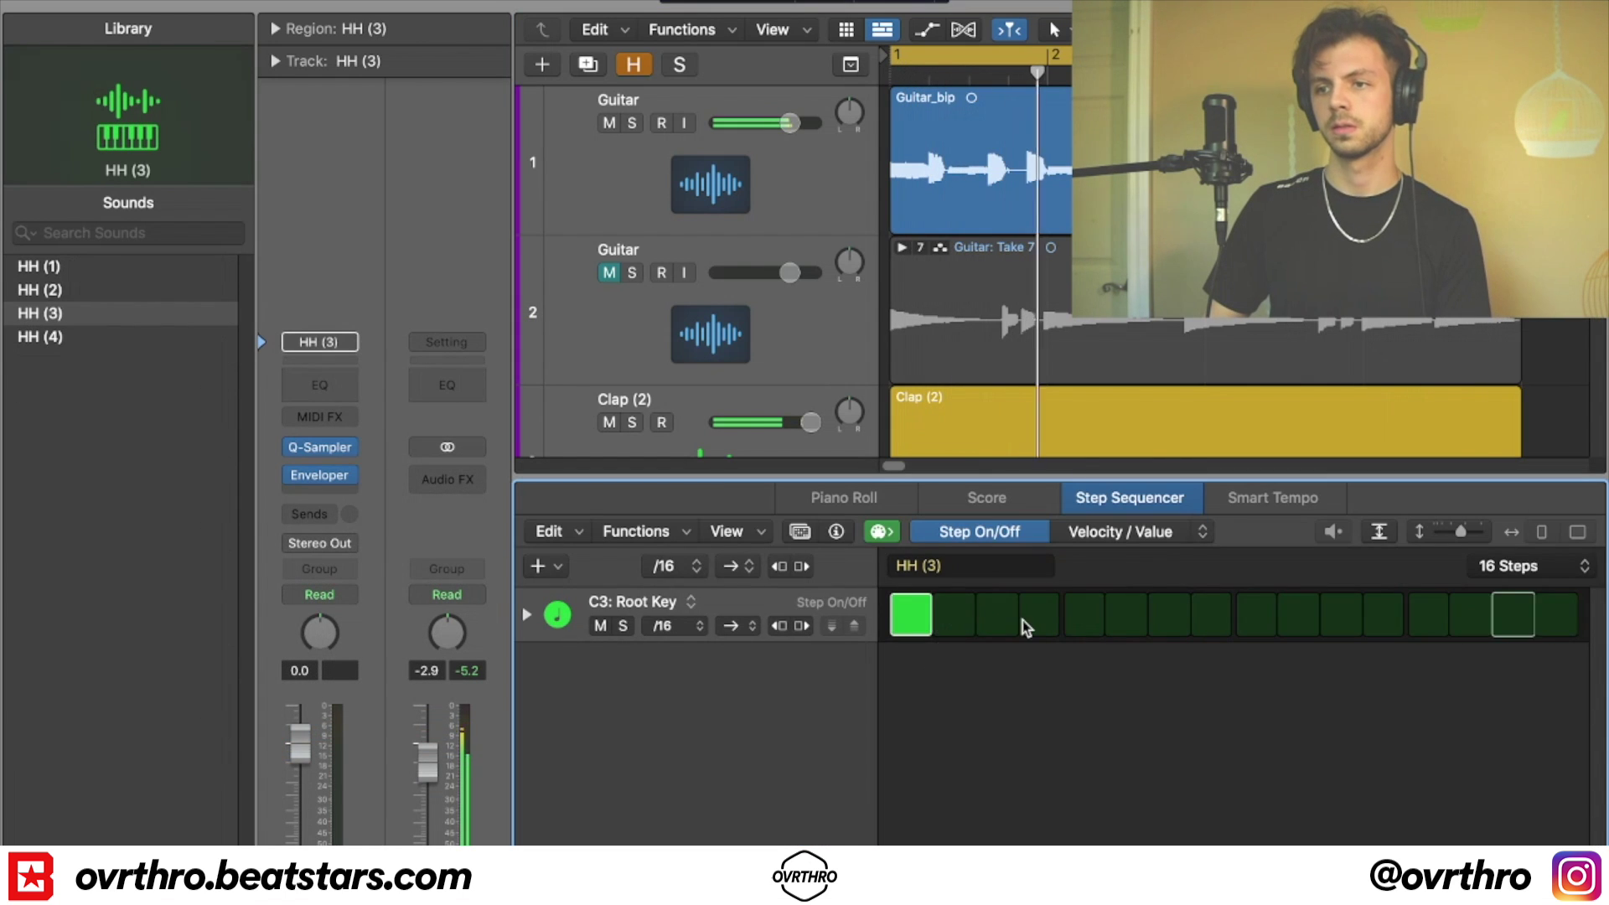
left_click(998, 615)
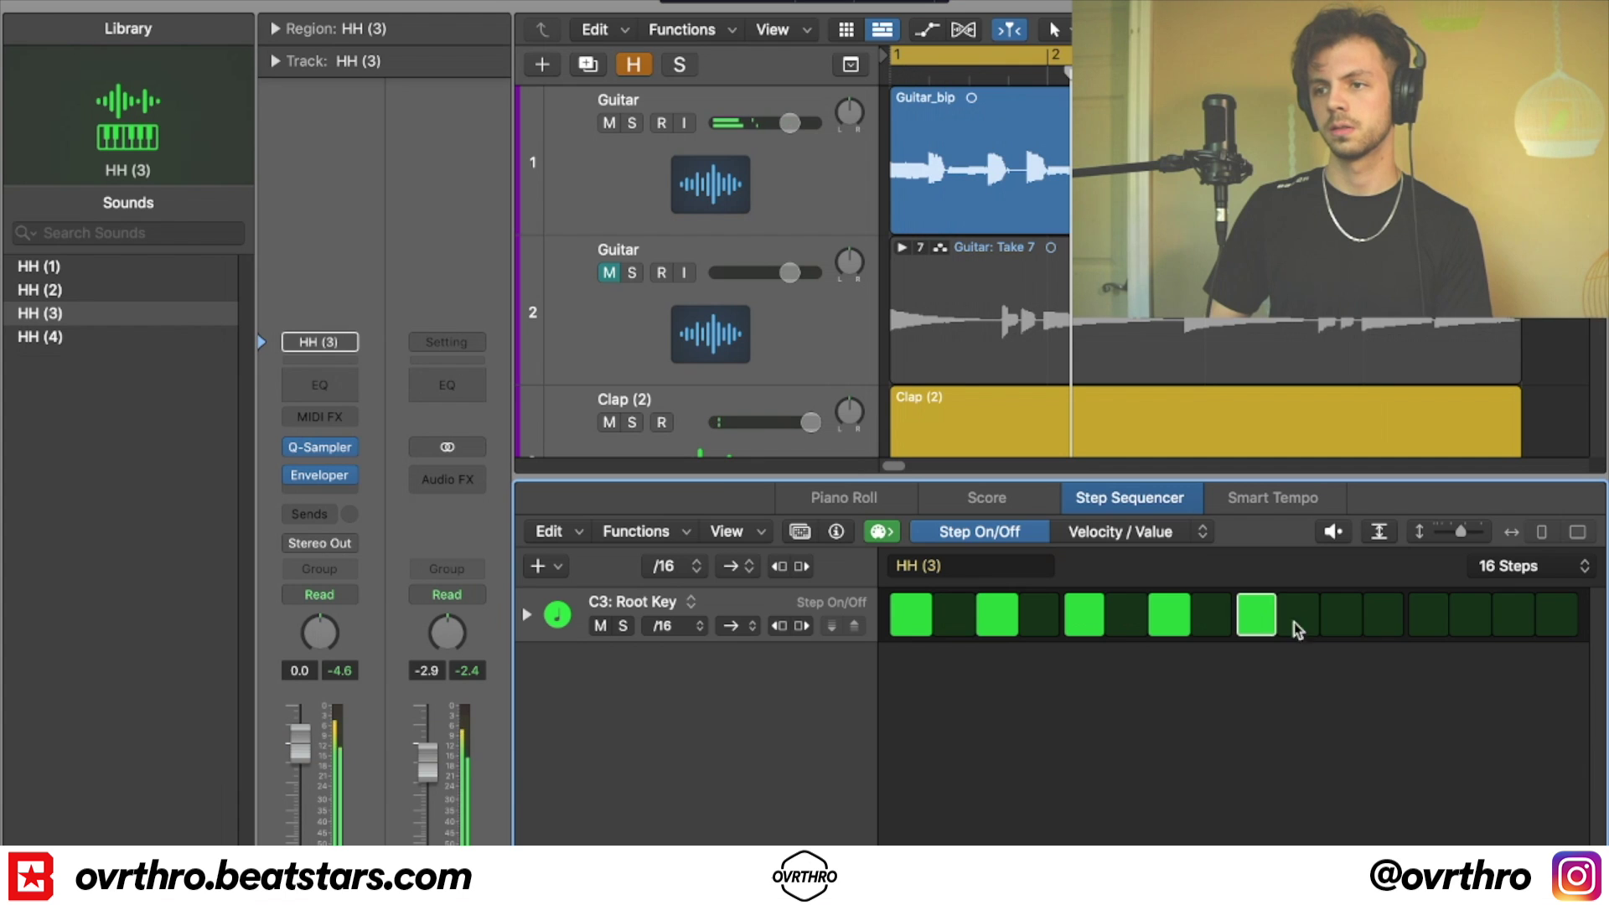
left_click(1513, 624)
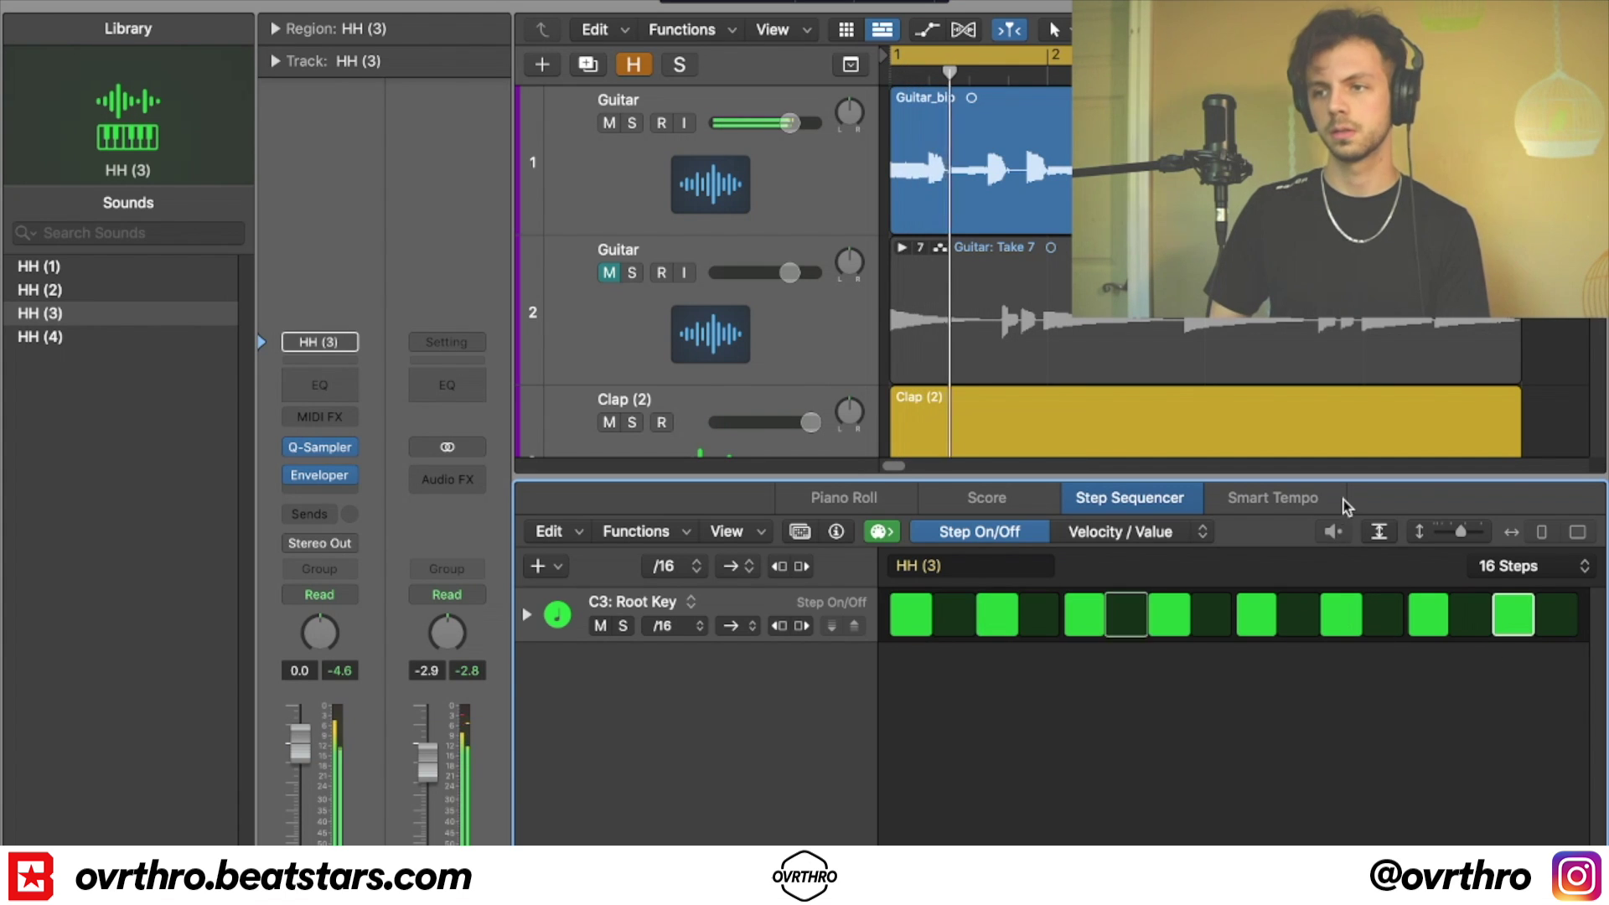
- Lower the velocity of every second hi-hat hit in the HH (3) pattern and close the step sequencer
left_click(1165, 533)
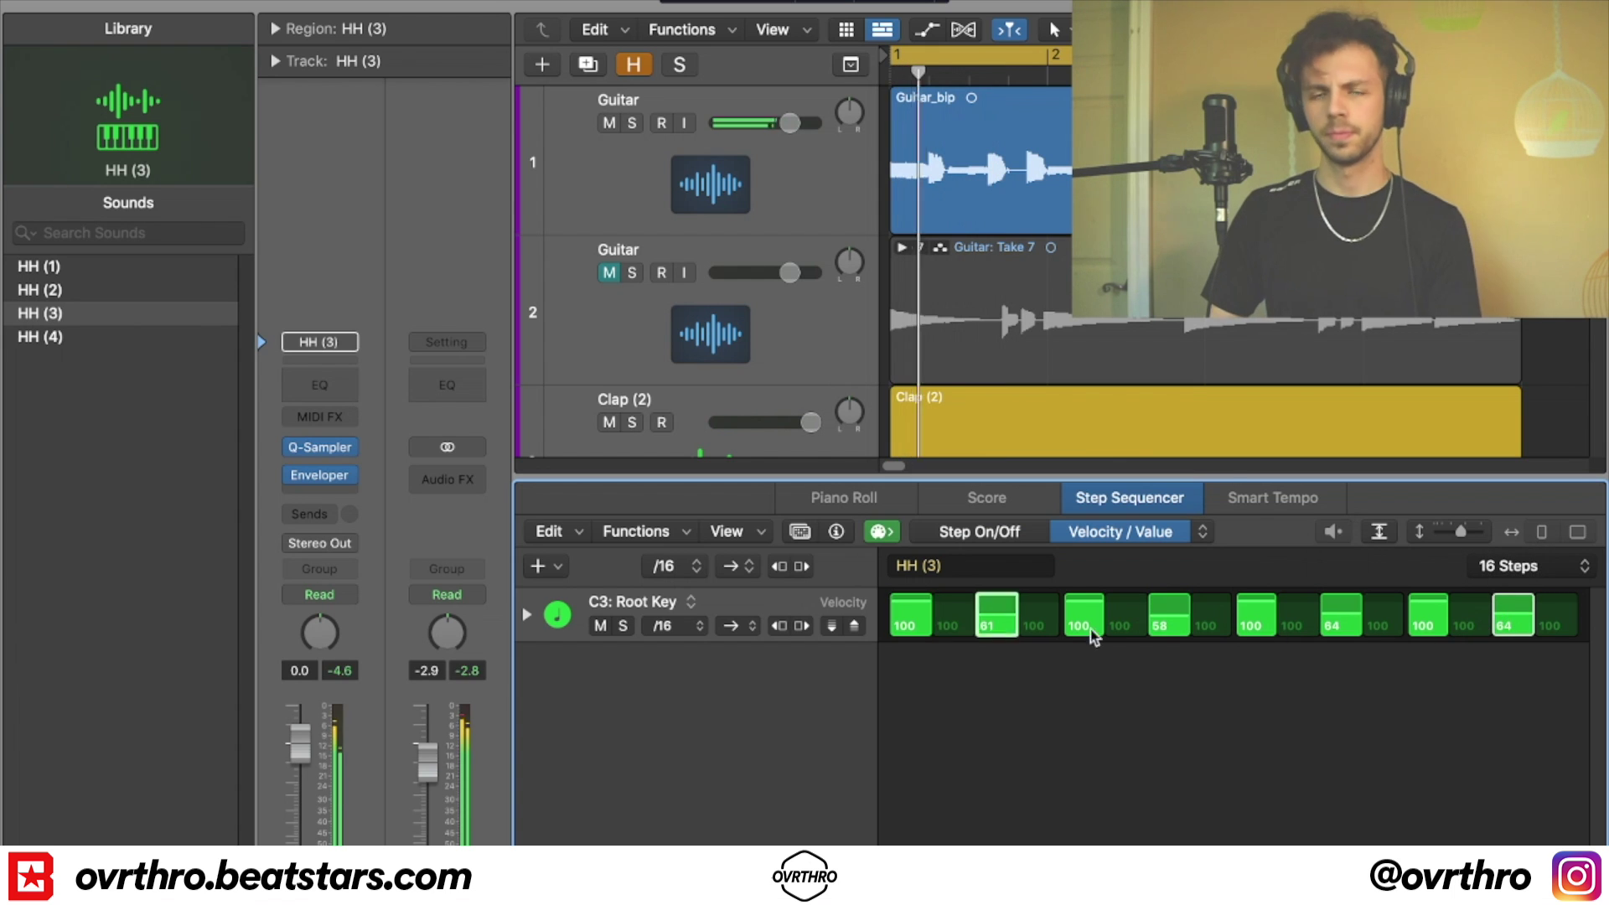
key("e")
key("super+Up")
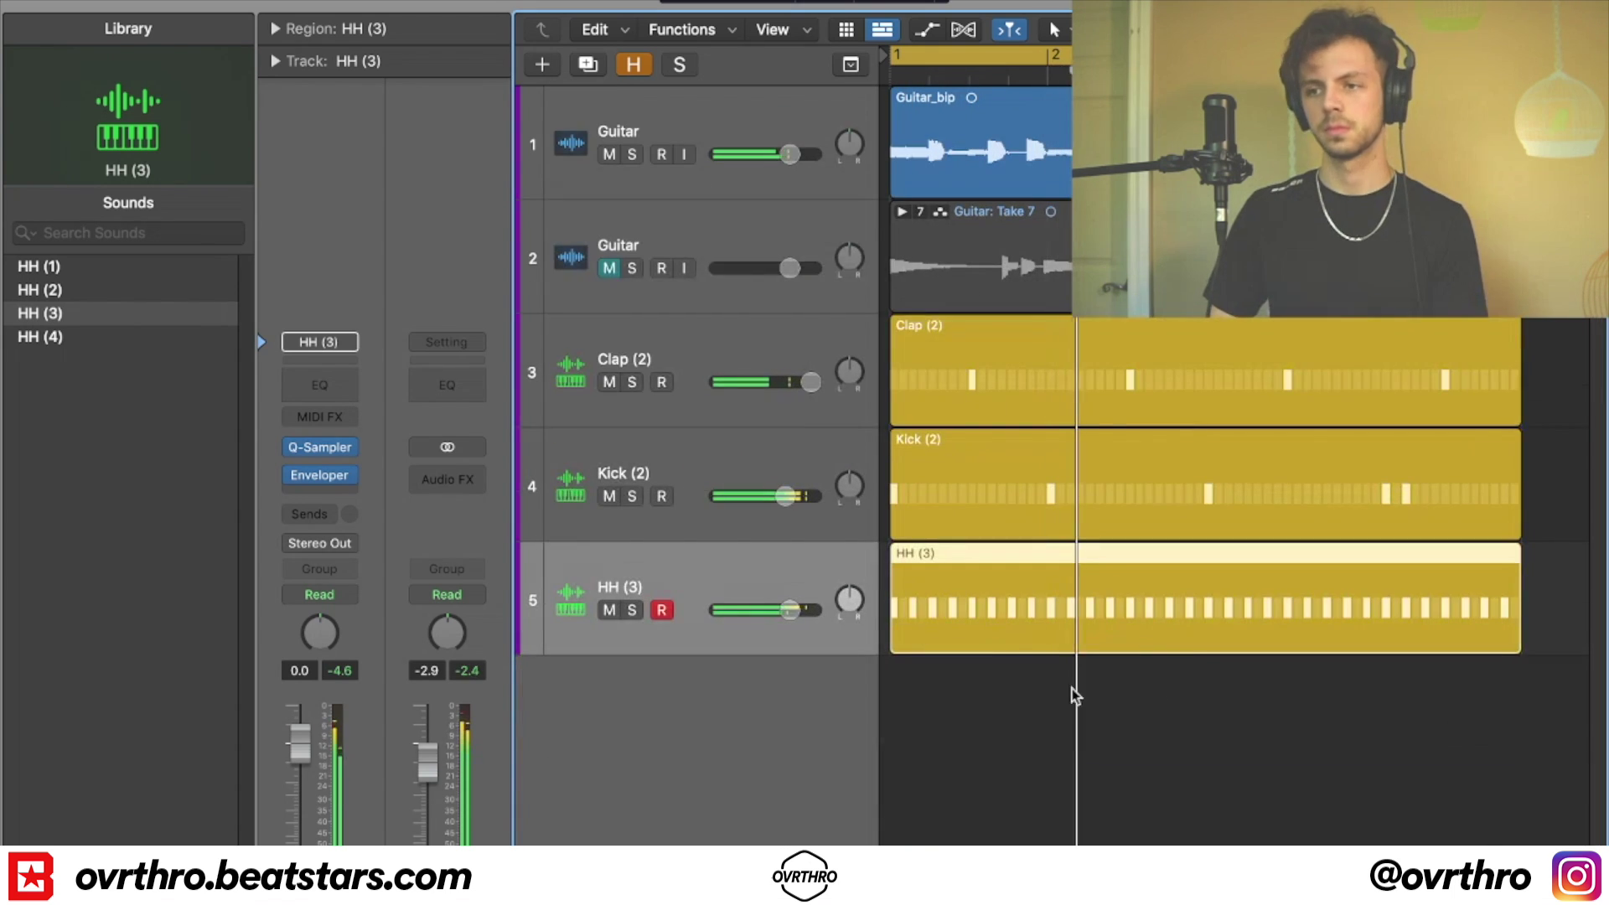
- Add a software instrument track below HH (3) and load the OH (2) open hat channel strip setting
double_click(675, 683)
left_click(320, 342)
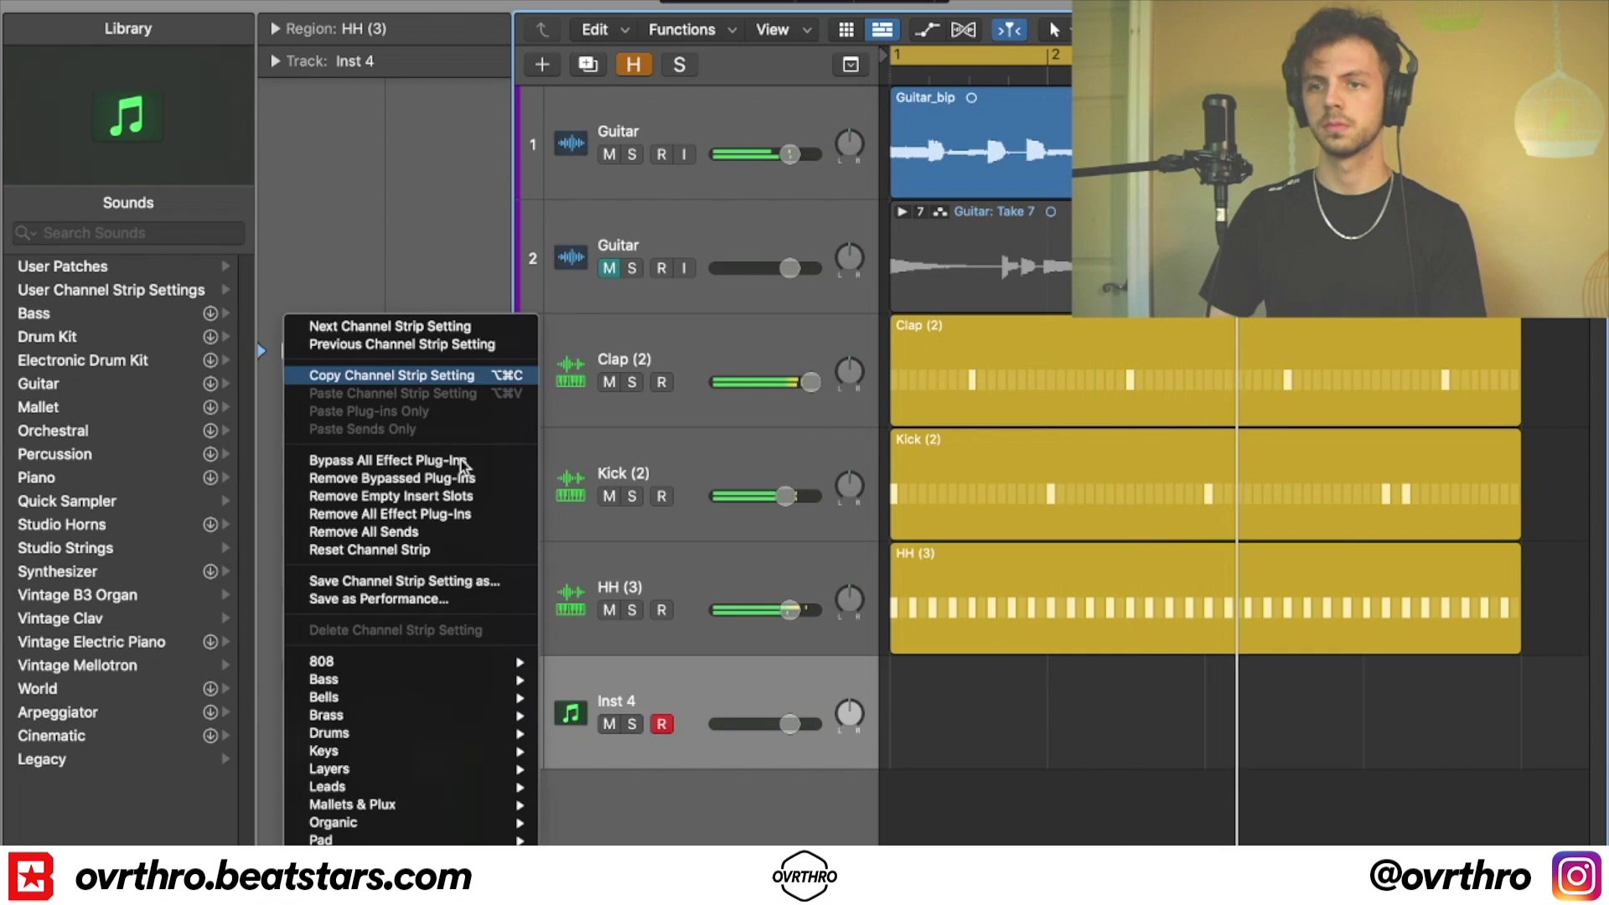
mouse_move(377, 733)
mouse_move(645, 805)
mouse_move(738, 804)
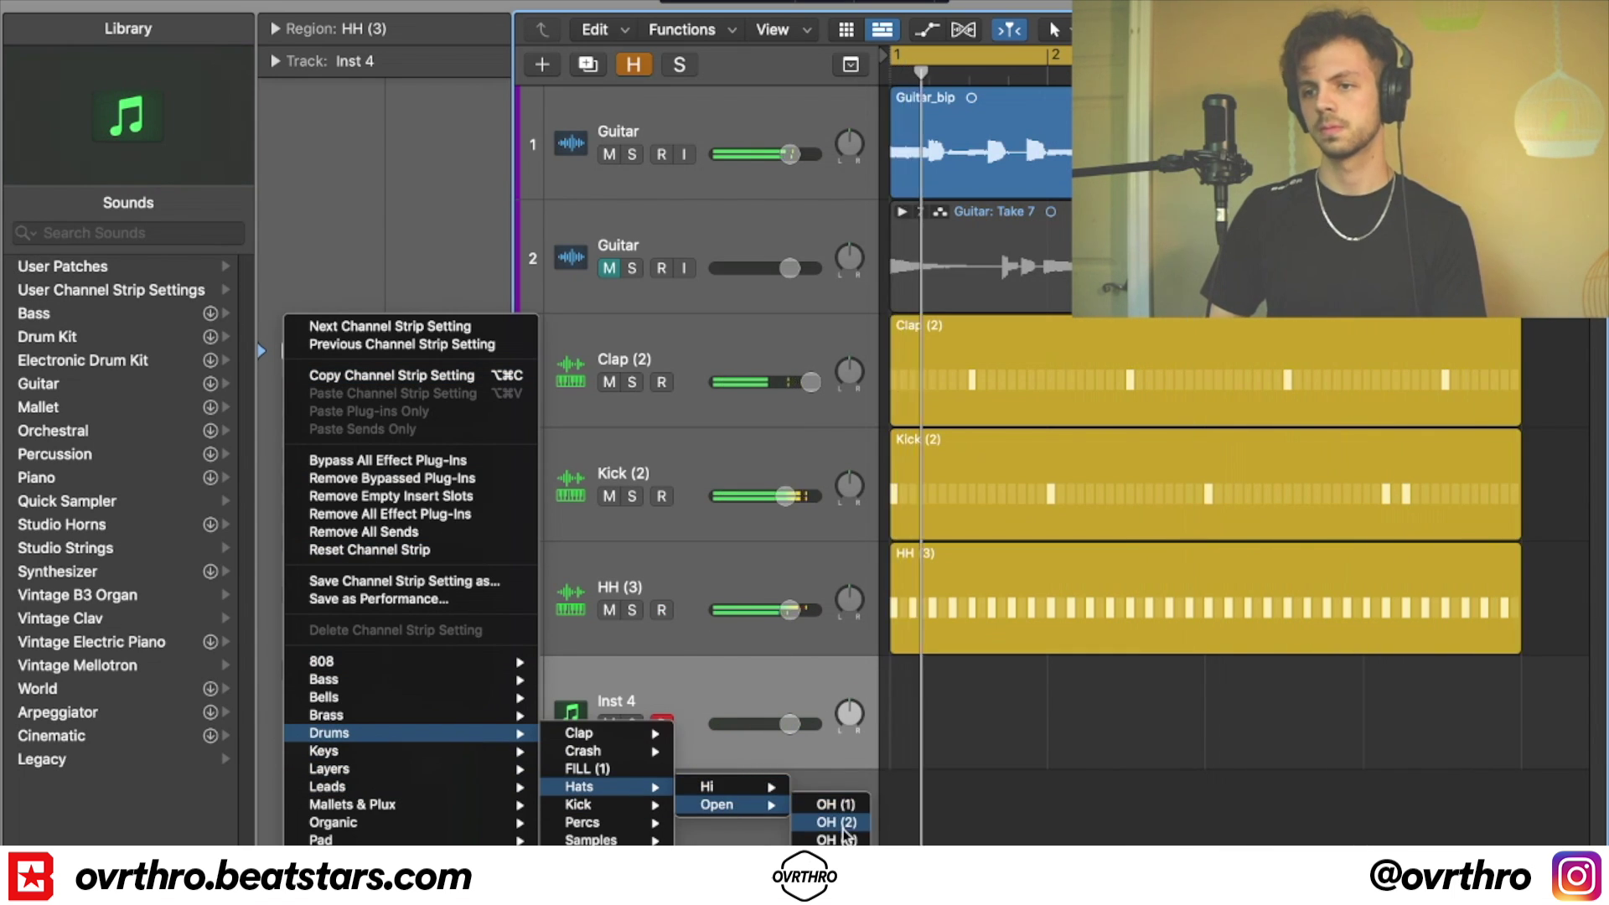
left_click(844, 824)
- Create a pattern region on the OH (2) track and place a single open hat hit on step 7
right_click(953, 703)
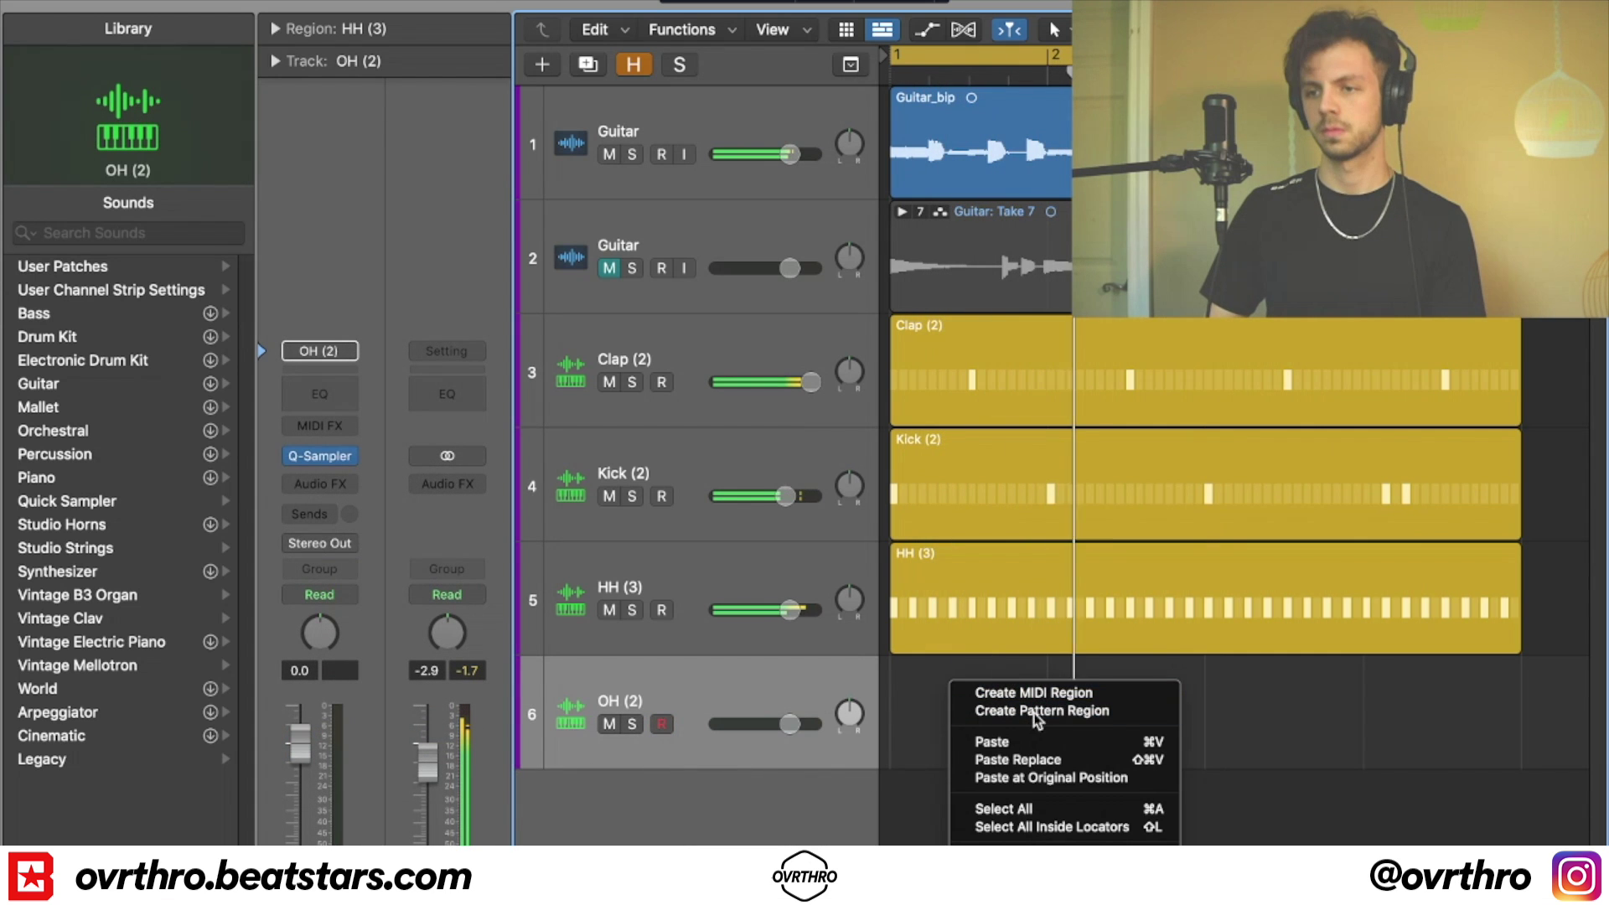
left_click(1018, 708)
left_click(1083, 614)
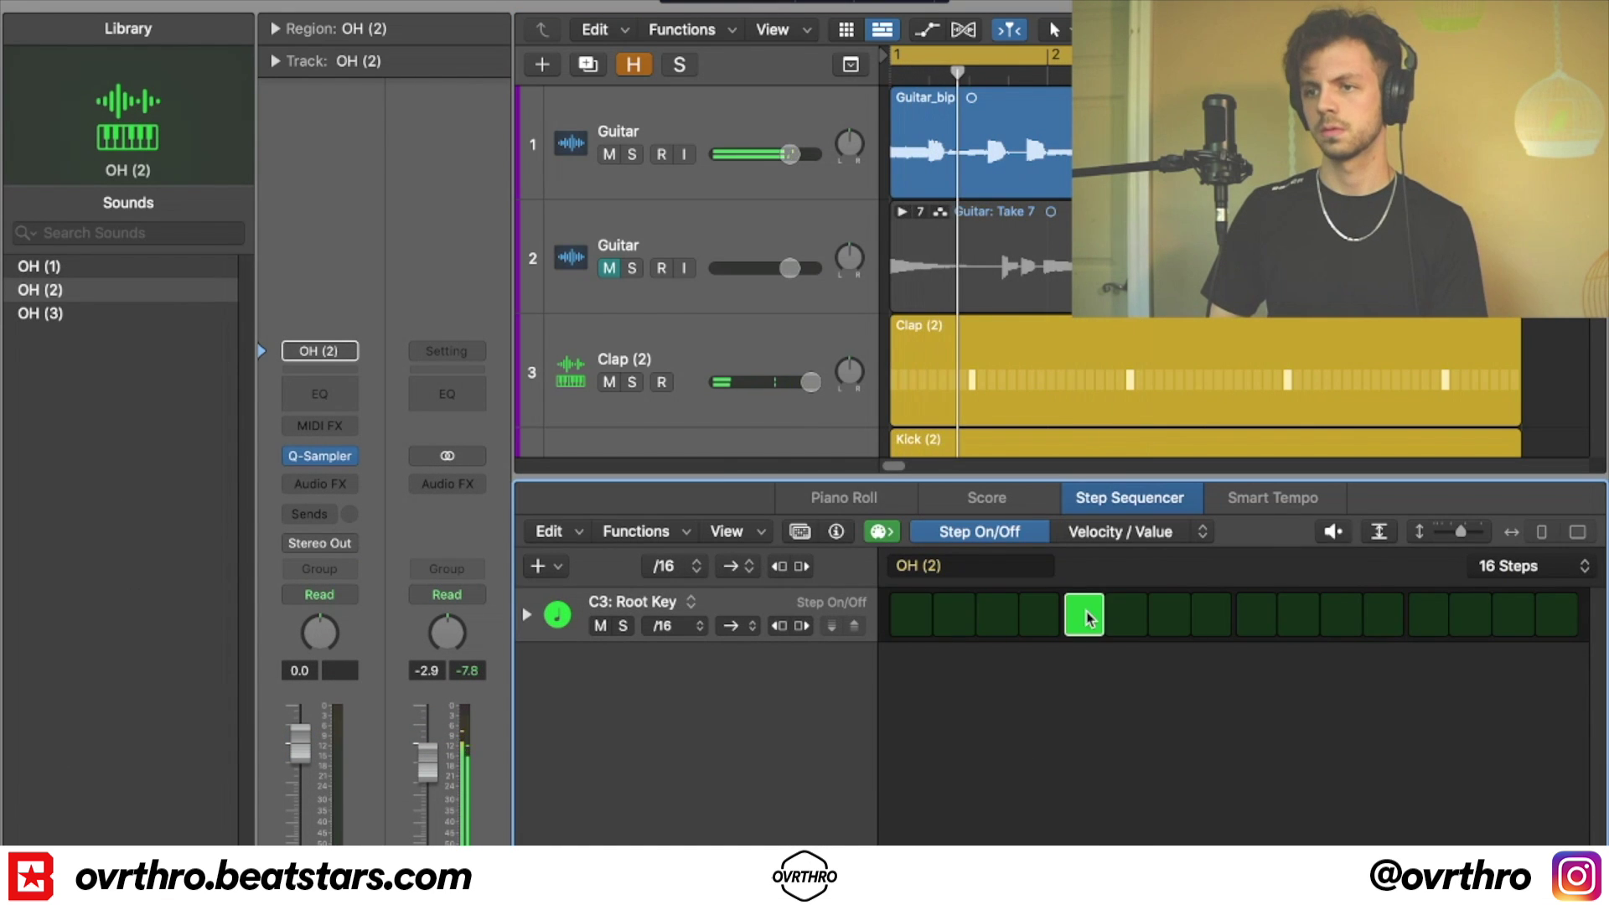
scroll(1103, 335, "down", 2)
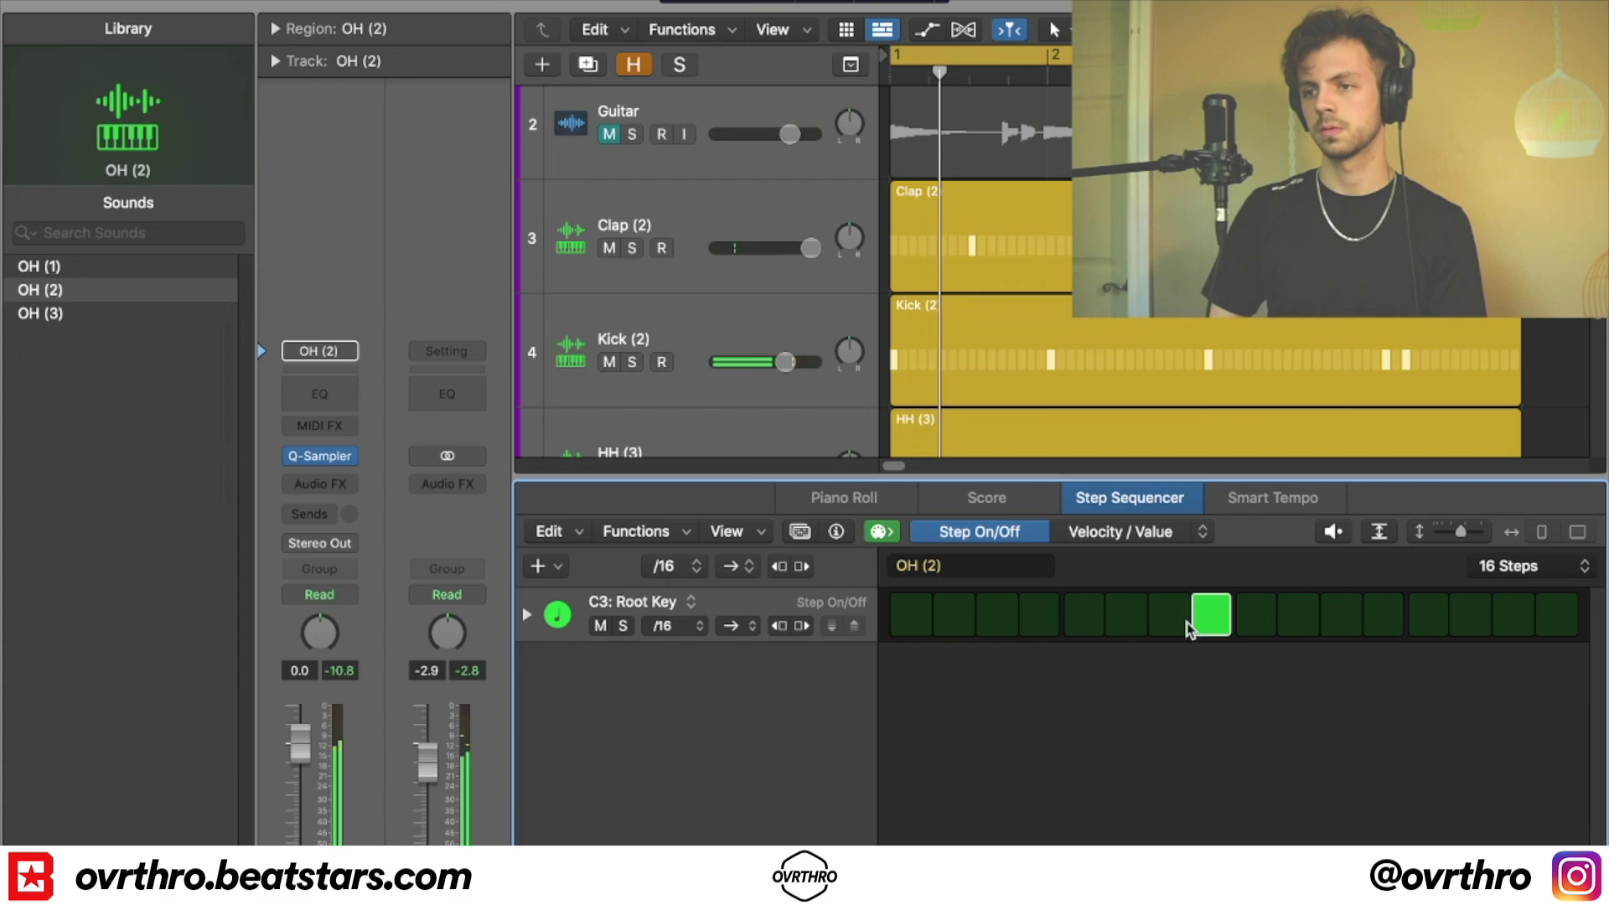
scroll(1134, 351, "down", 5)
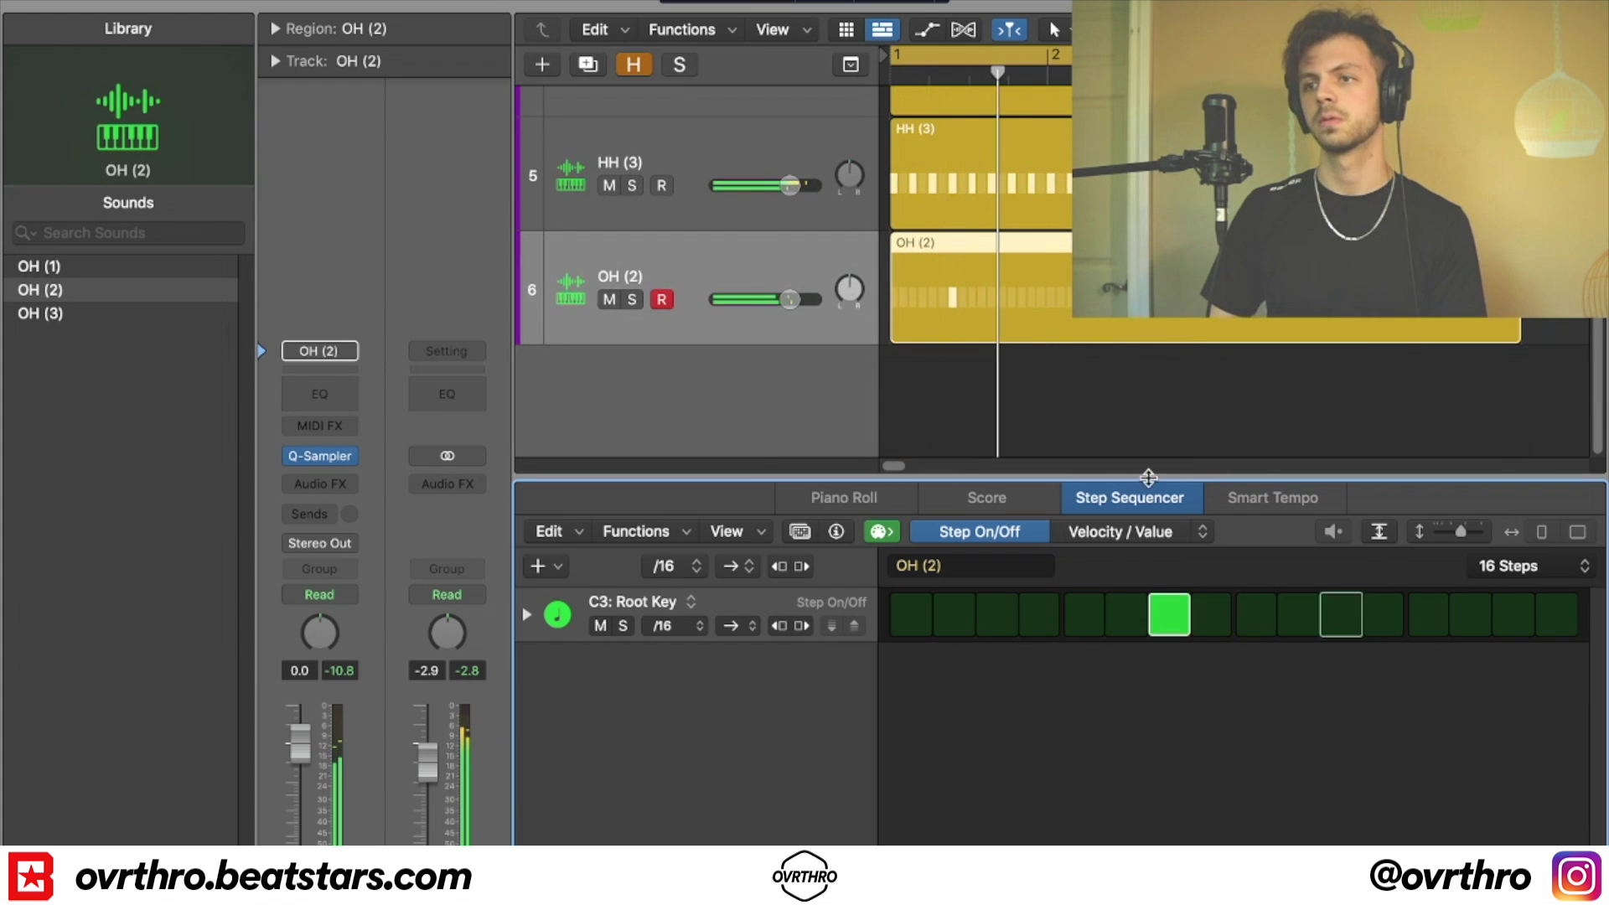
- Extend the OH (2) pattern to 64 steps with hits only on step 7 of the first and third 16-step pages
left_click(1528, 596)
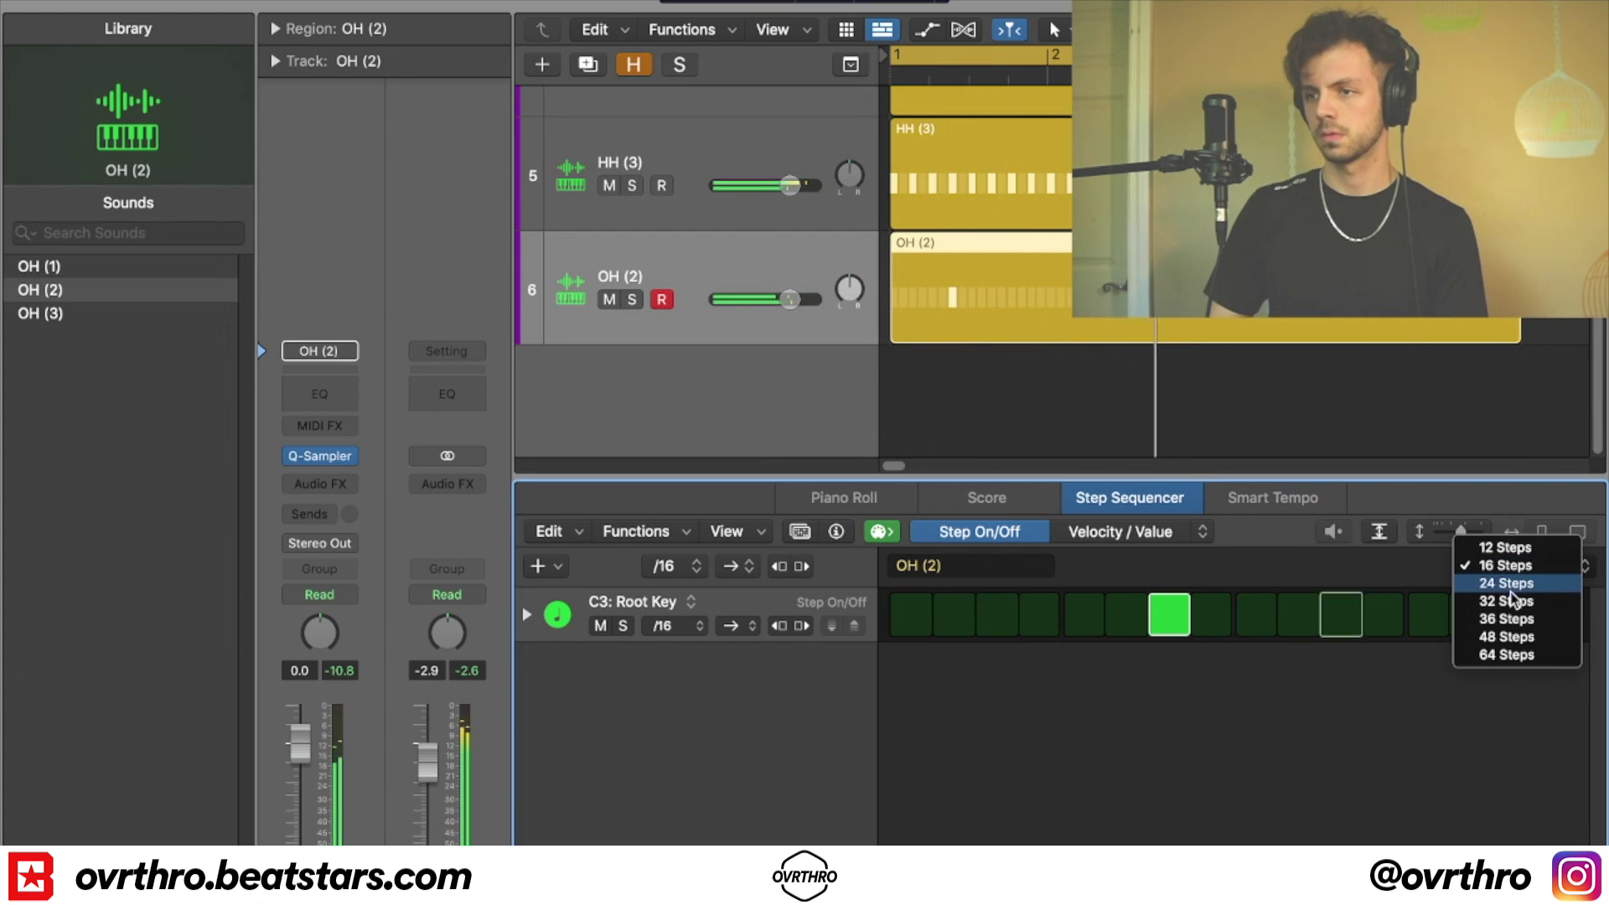
left_click(1504, 658)
left_click(1225, 570)
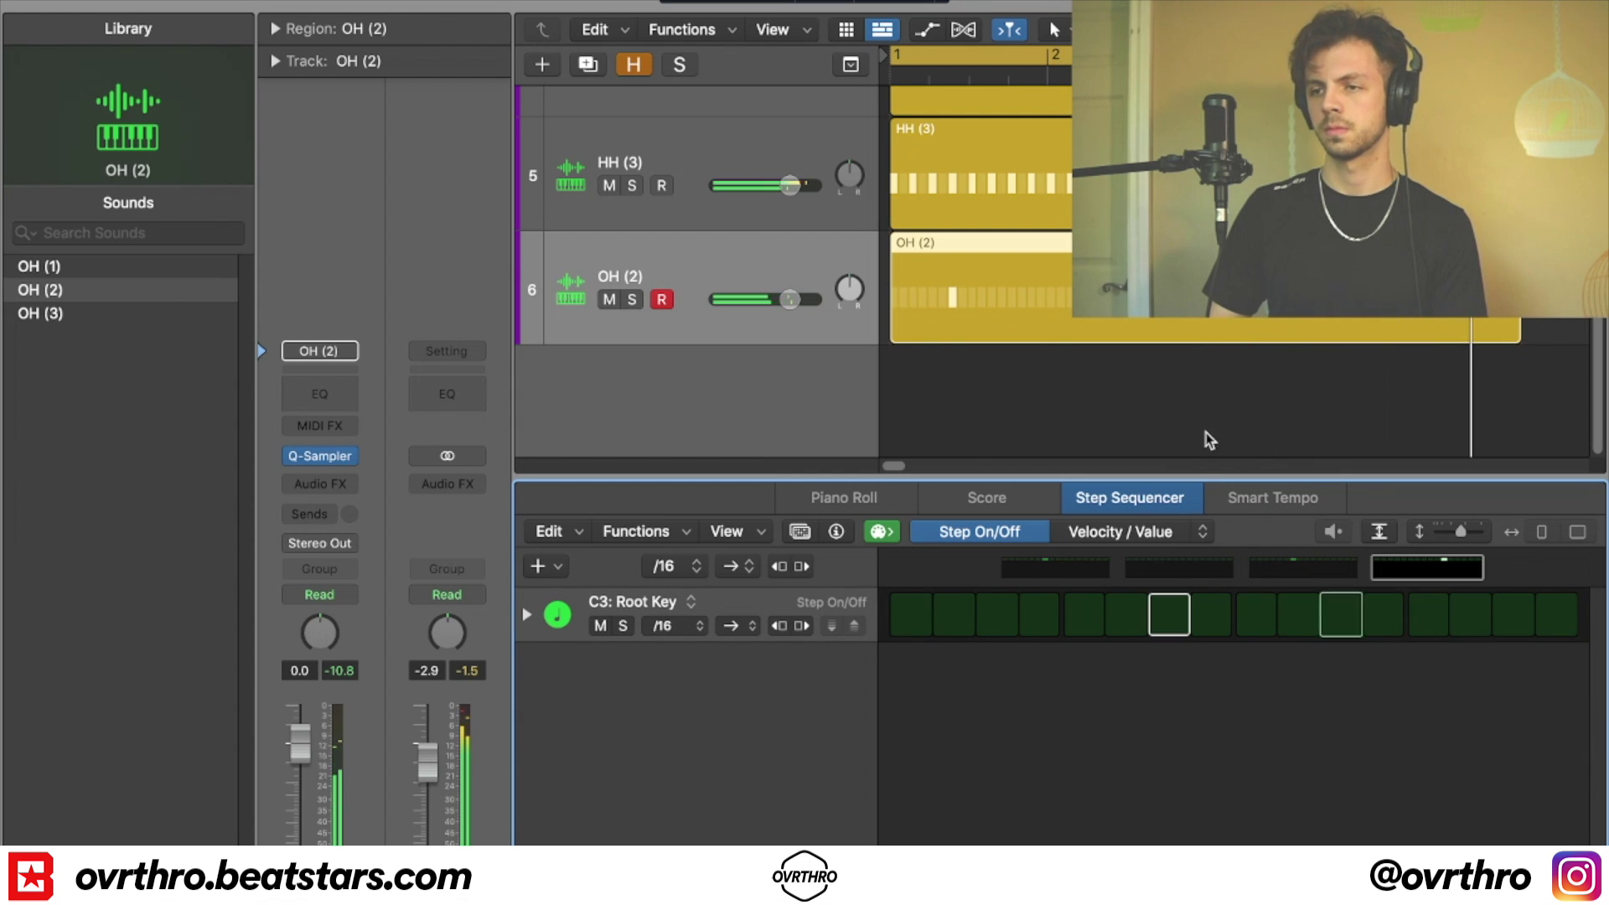
key("e")
scroll(964, 654, "down", 3)
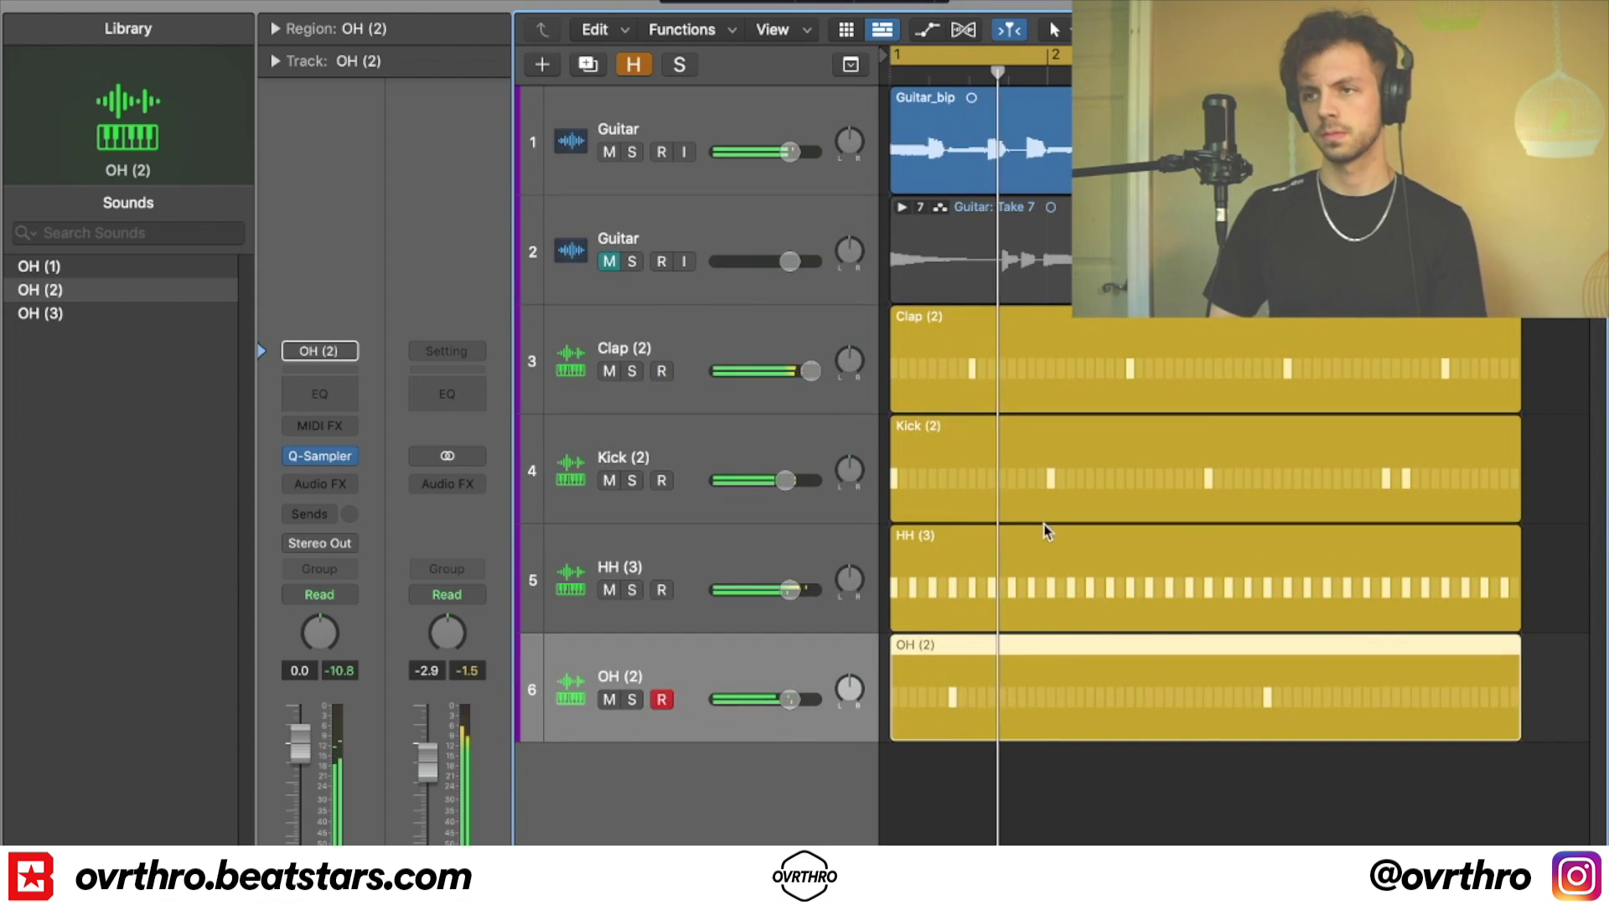
- Unmute the second Guitar track and lower its volume slightly
left_click(610, 245)
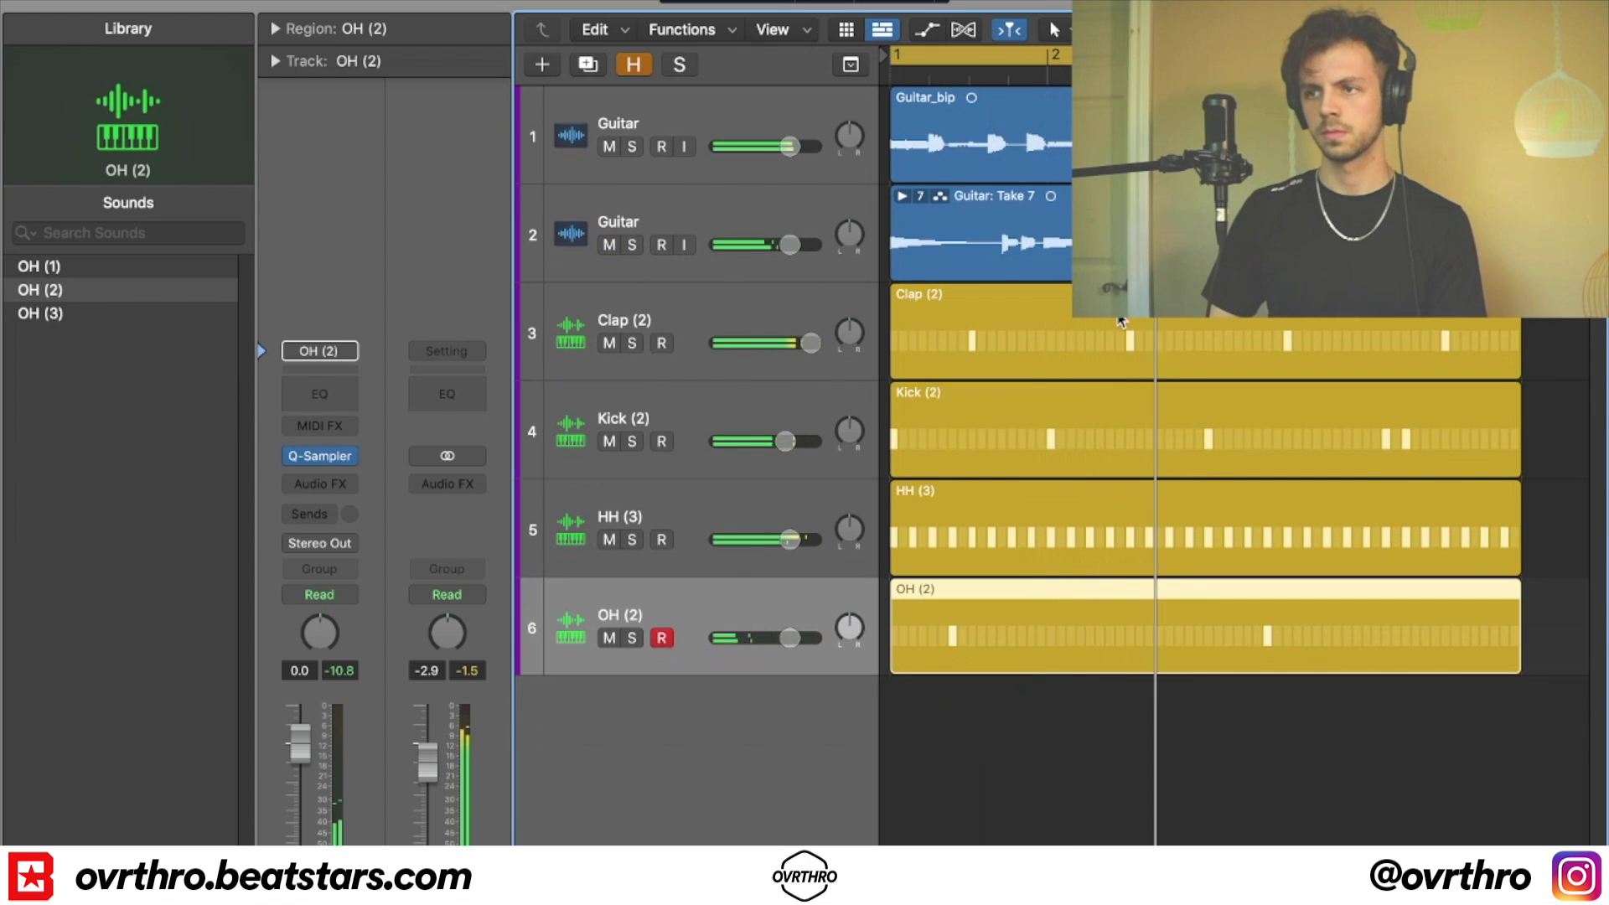
key("super+Down")
left_click_drag(789, 262, 682, 287)
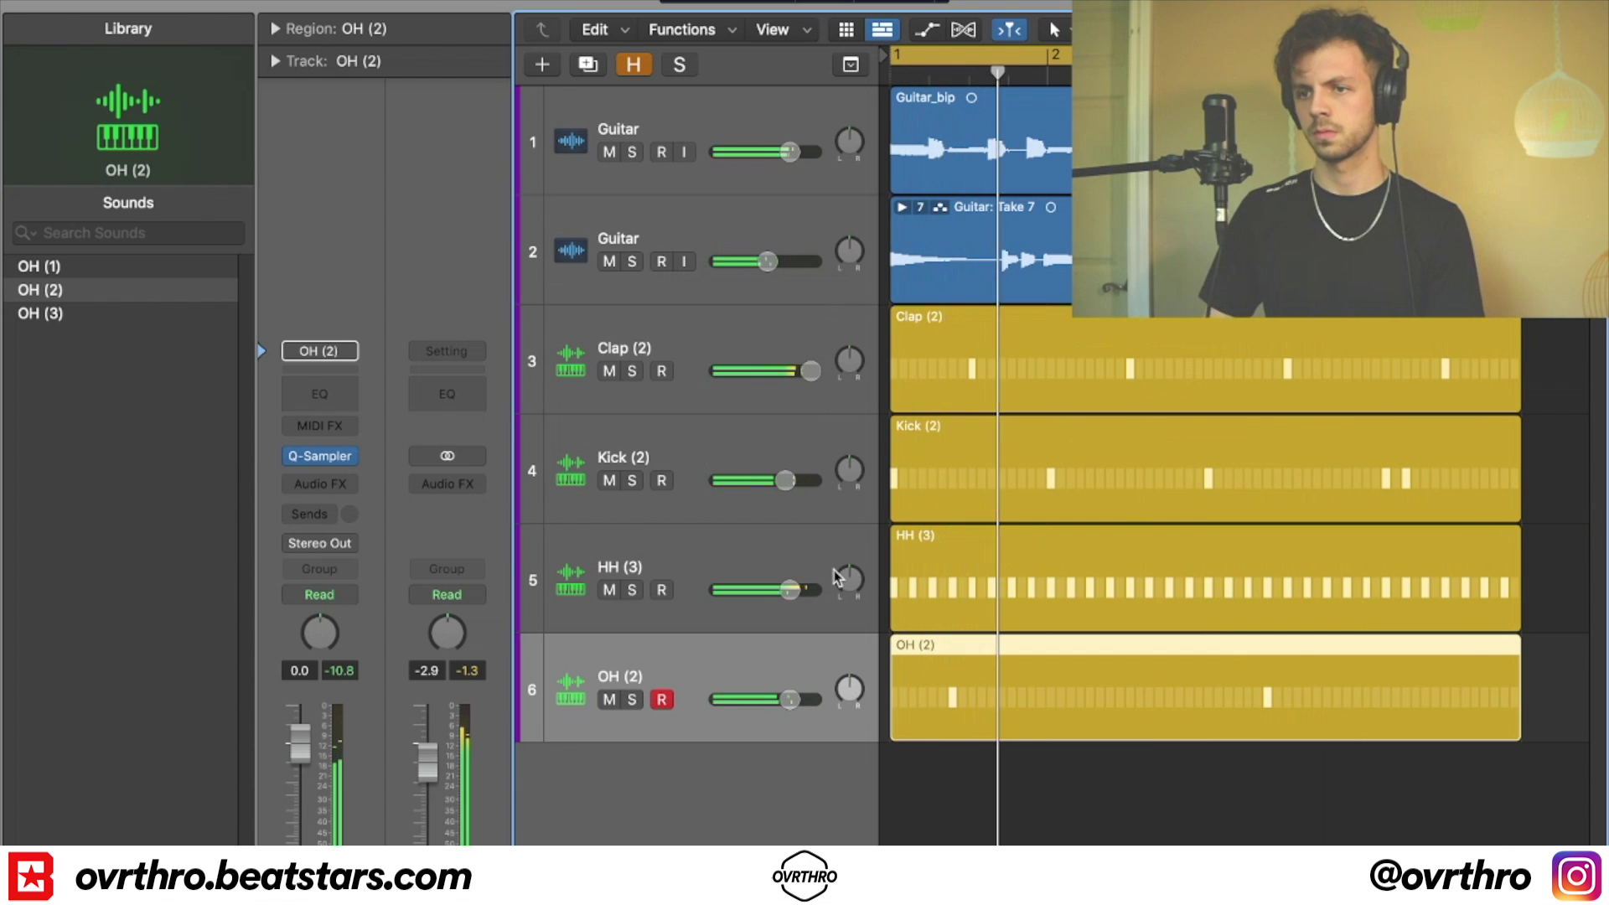
- Add a software instrument track below OH (2) and mute the second Guitar track again
key("alt+super+s")
left_click(609, 262)
scroll(737, 715, "down", 2)
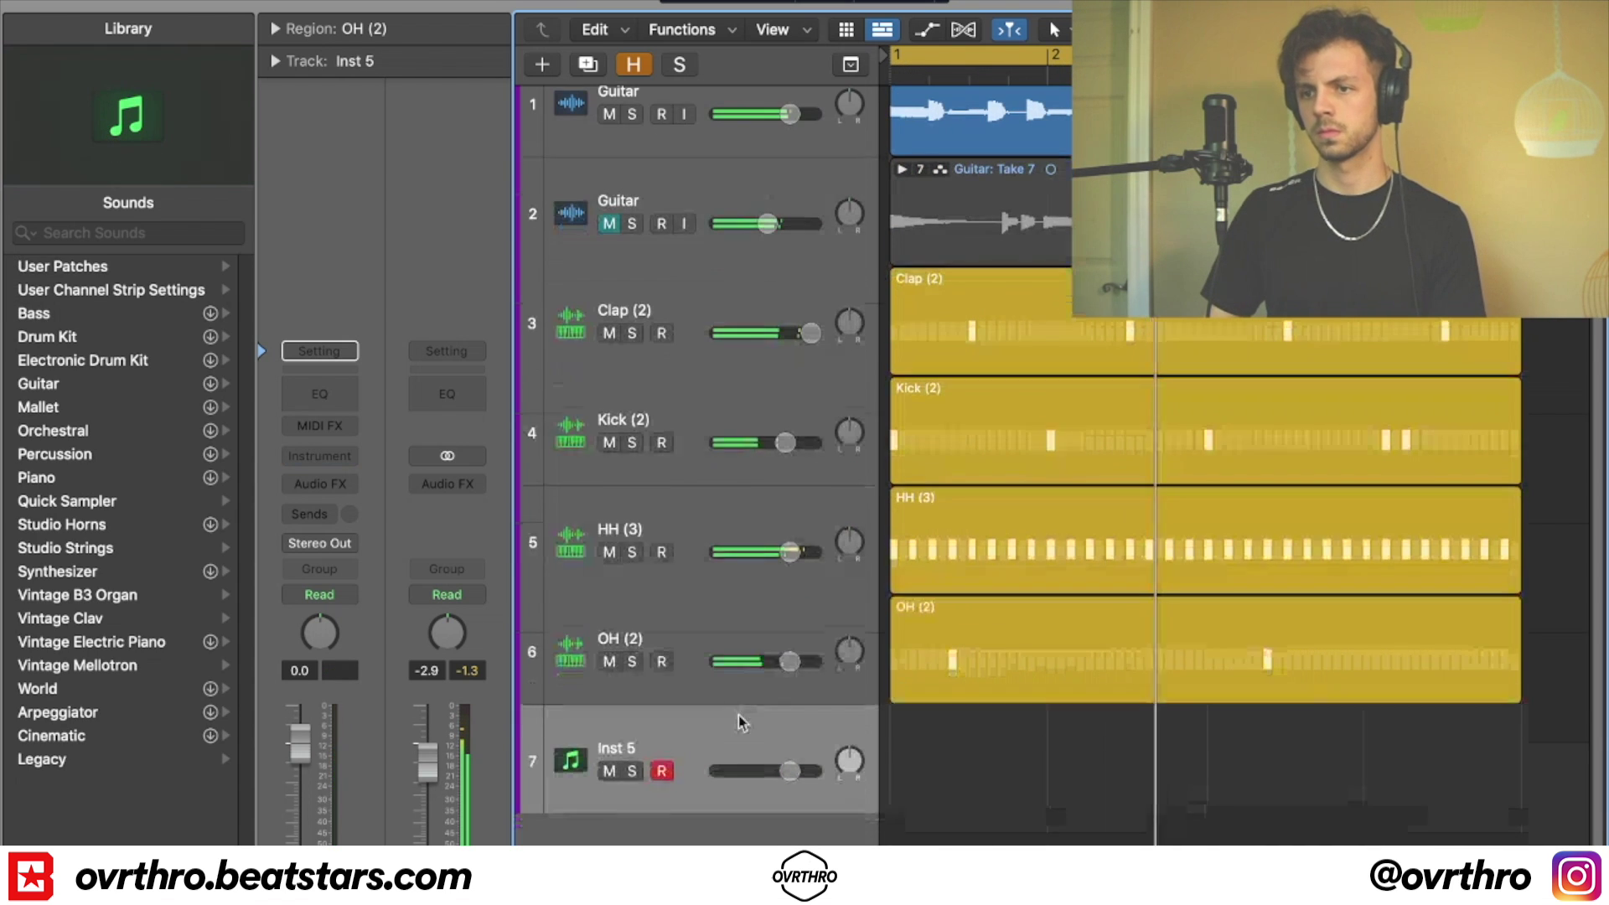
- Lower the Kick (2) volume slightly and load the Stick (3) channel strip setting on the new instrument track
mouse_move(783, 442)
left_mouse_down()
mouse_move(751, 442)
mouse_move(771, 443)
left_mouse_up()
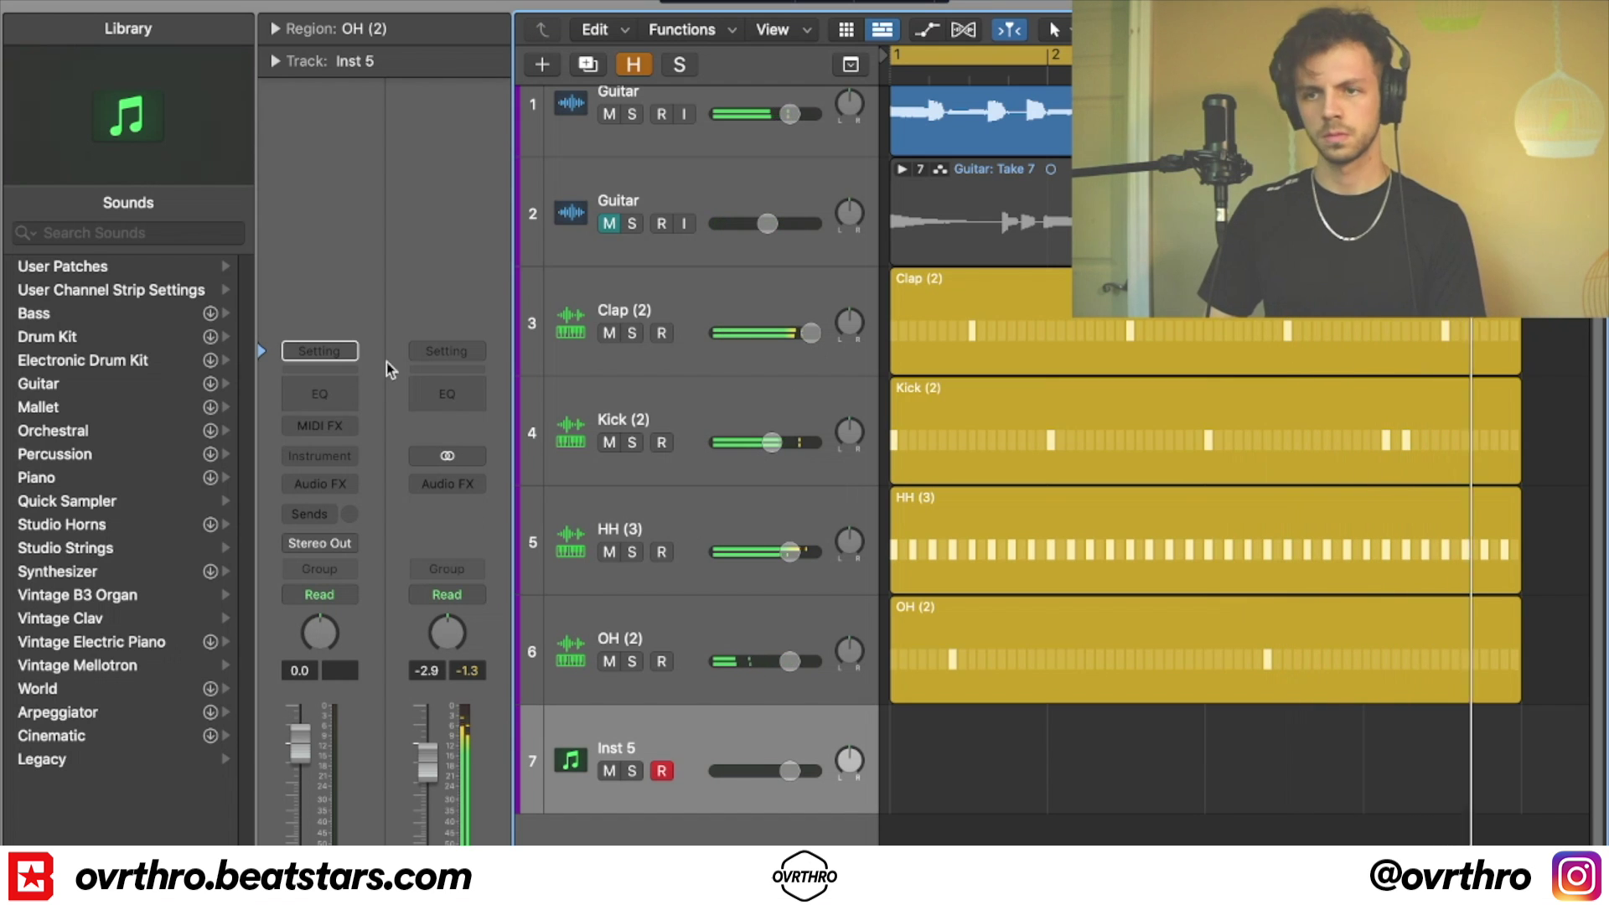
left_click(339, 353)
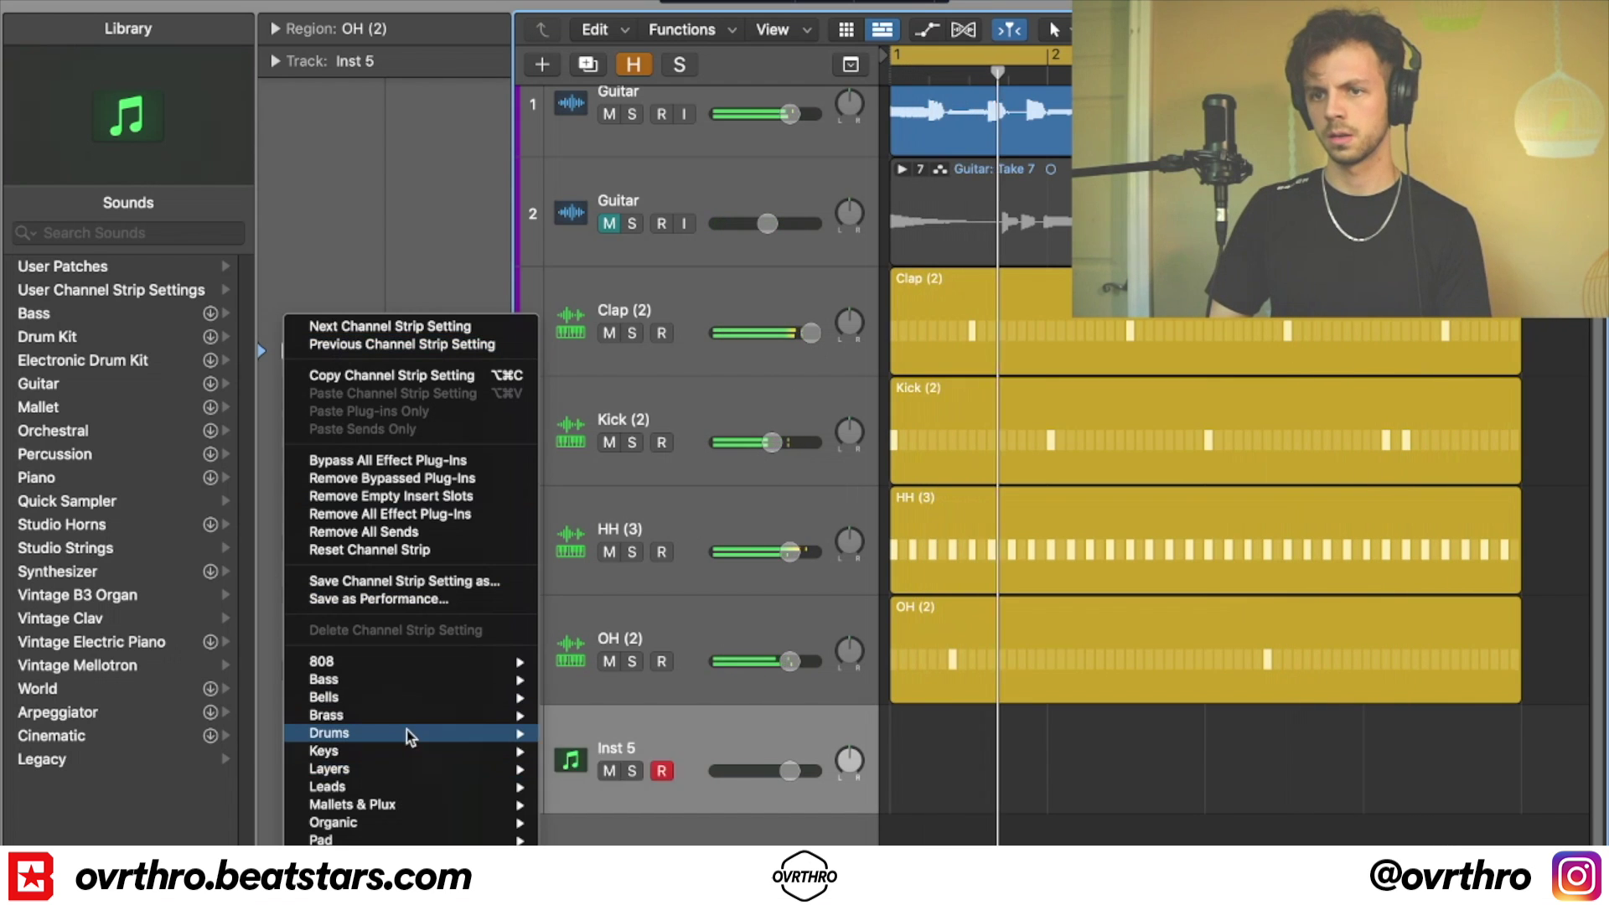
mouse_move(502, 732)
mouse_move(591, 858)
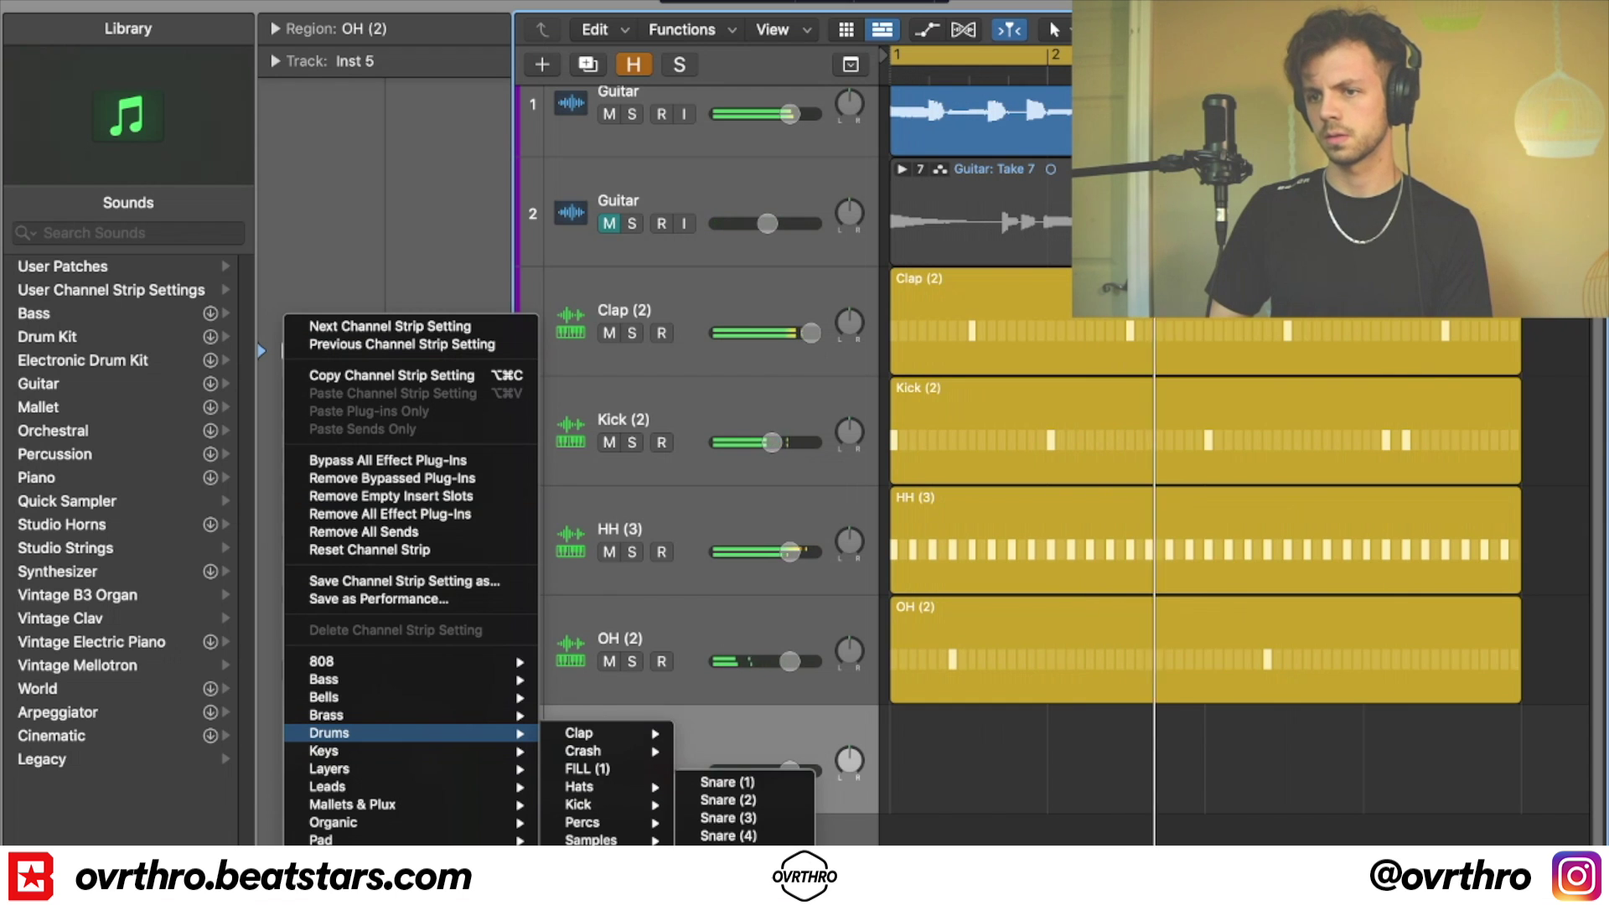
left_click(727, 889)
- Create a pattern region on the Stick (3) track and open it in the step sequencer
right_click(950, 776)
left_click(1024, 715)
left_click(1024, 712)
key("space")
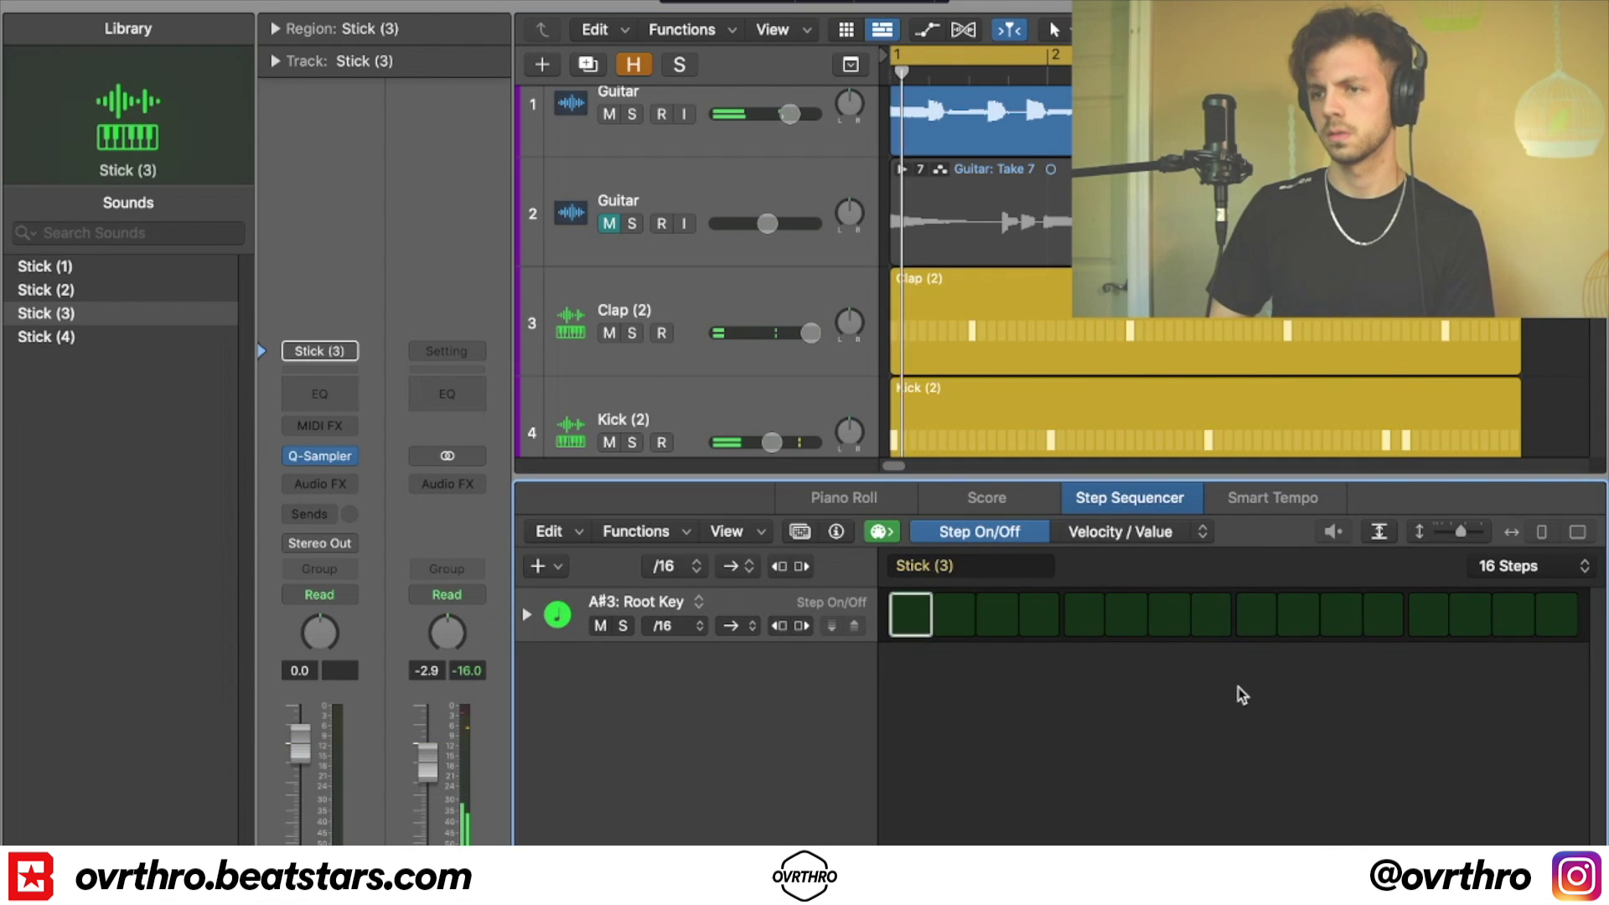
- Set the Stick (3) pattern to 32 steps and place a hit on step 3 of its second 16-step page
left_click(1522, 623)
left_click(1525, 567)
left_click(1505, 601)
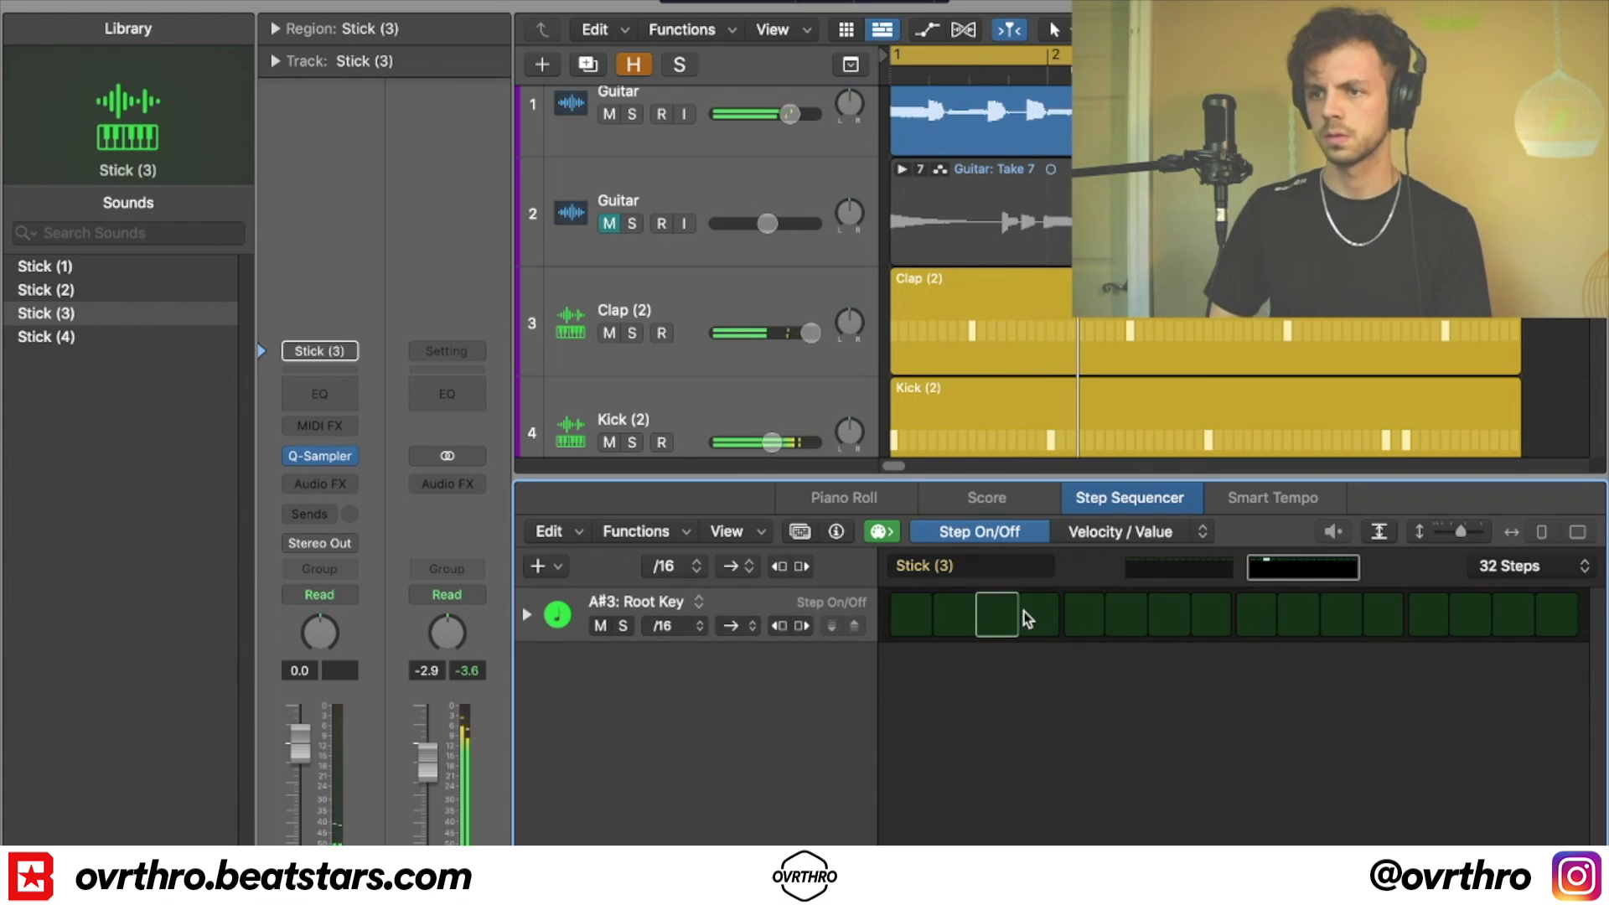
left_click(999, 618)
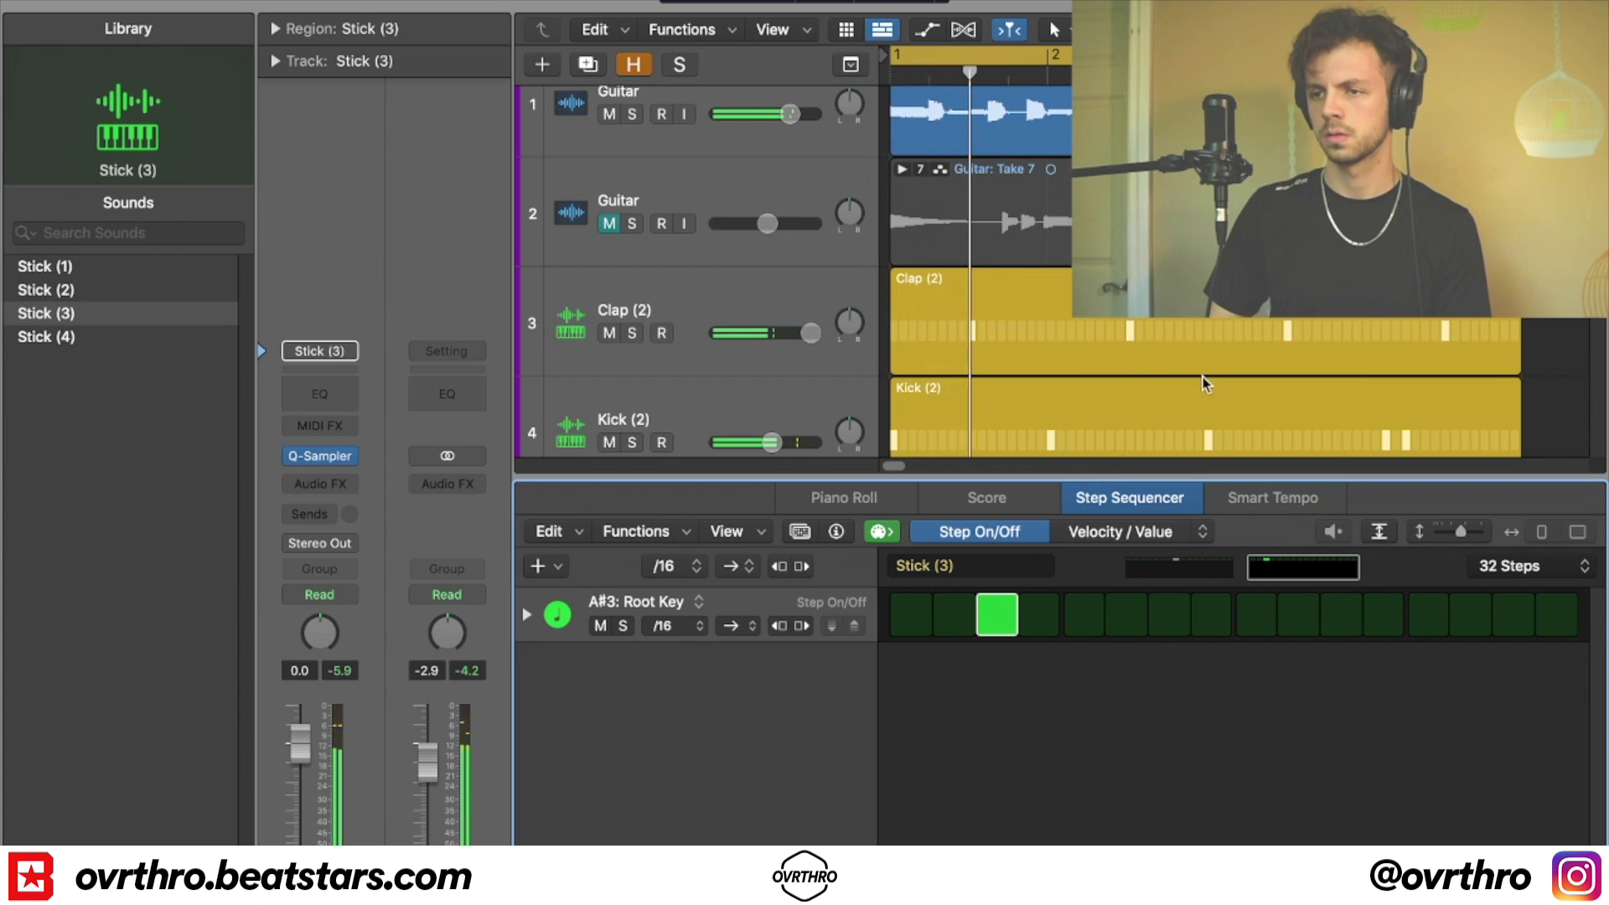
scroll(1204, 384, "down", 5)
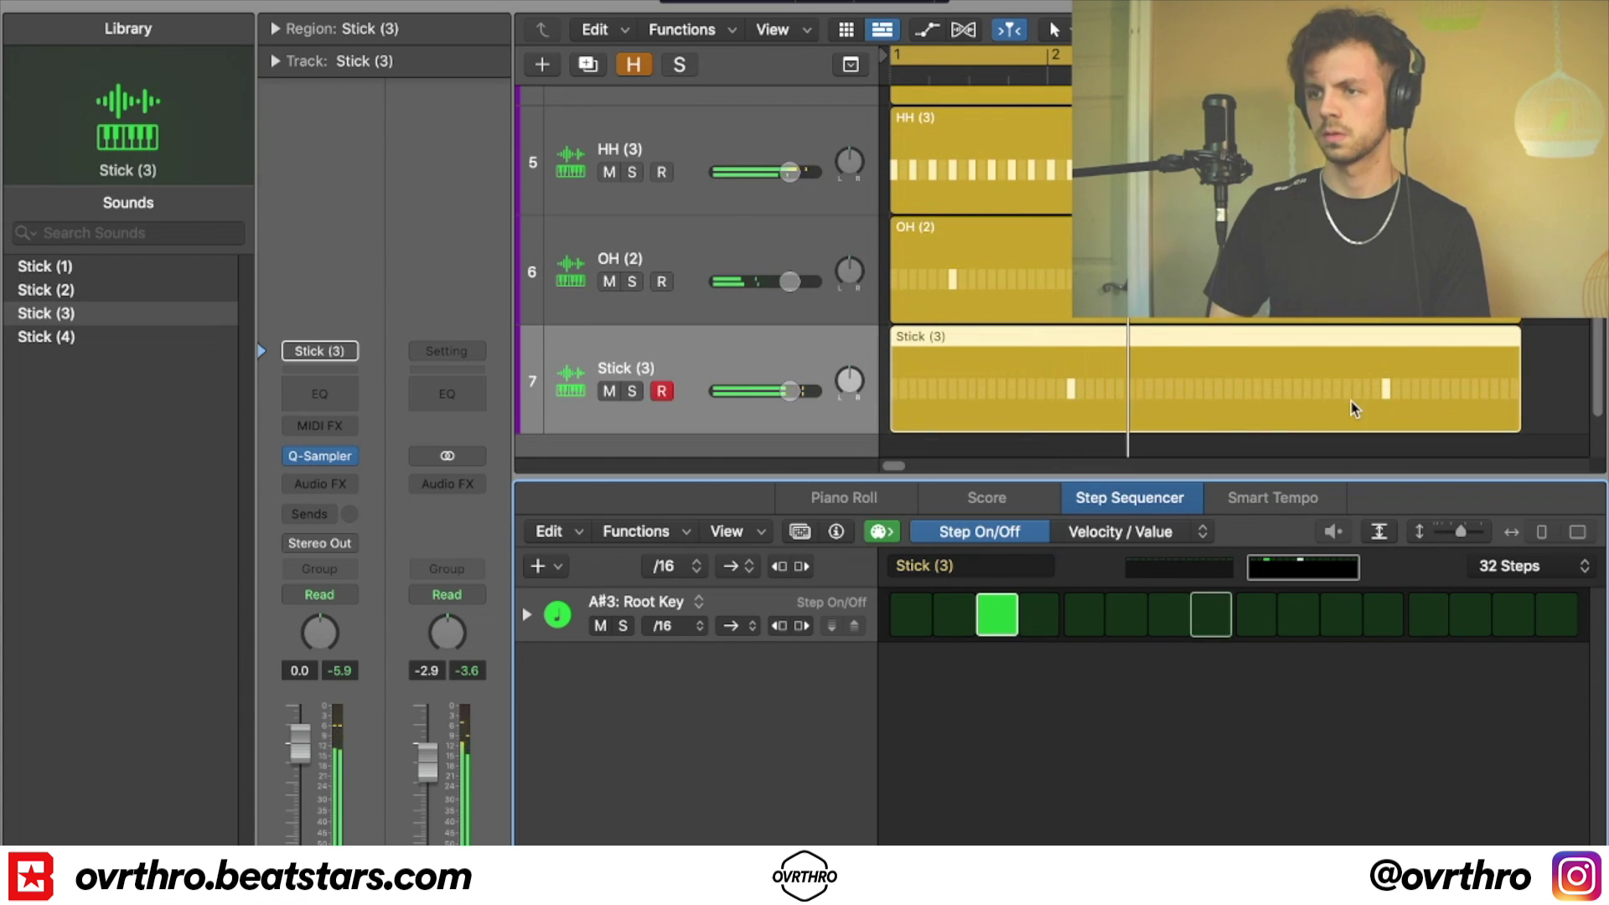
- Send the Stick (3) track to the Room reverb on Bus 1
left_click(292, 515)
mouse_move(394, 542)
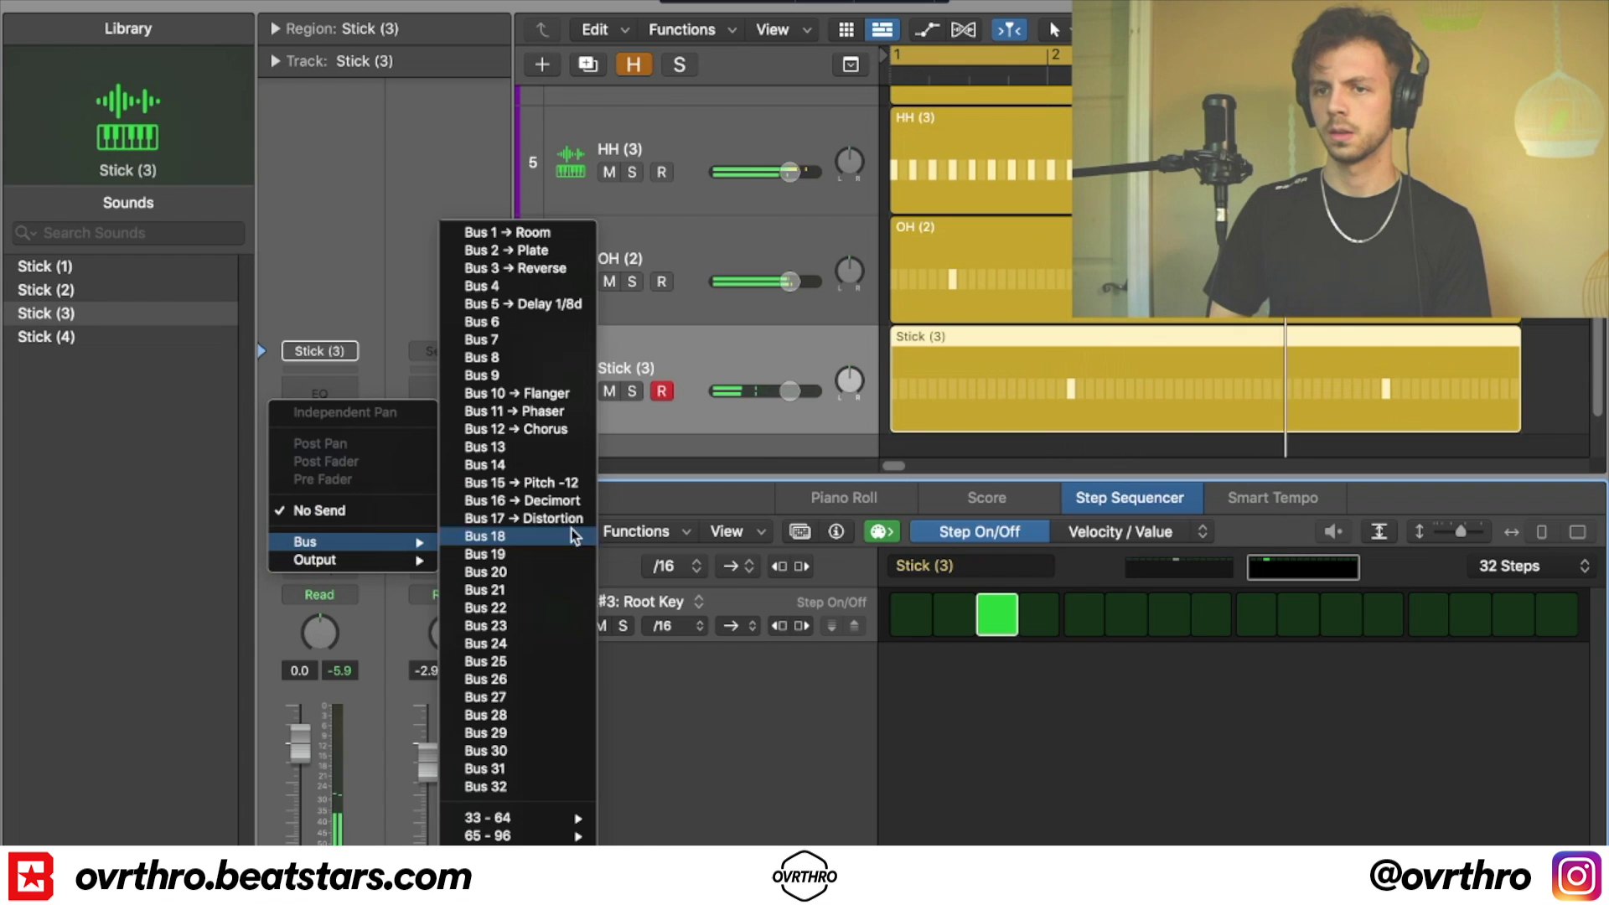
left_click(561, 233)
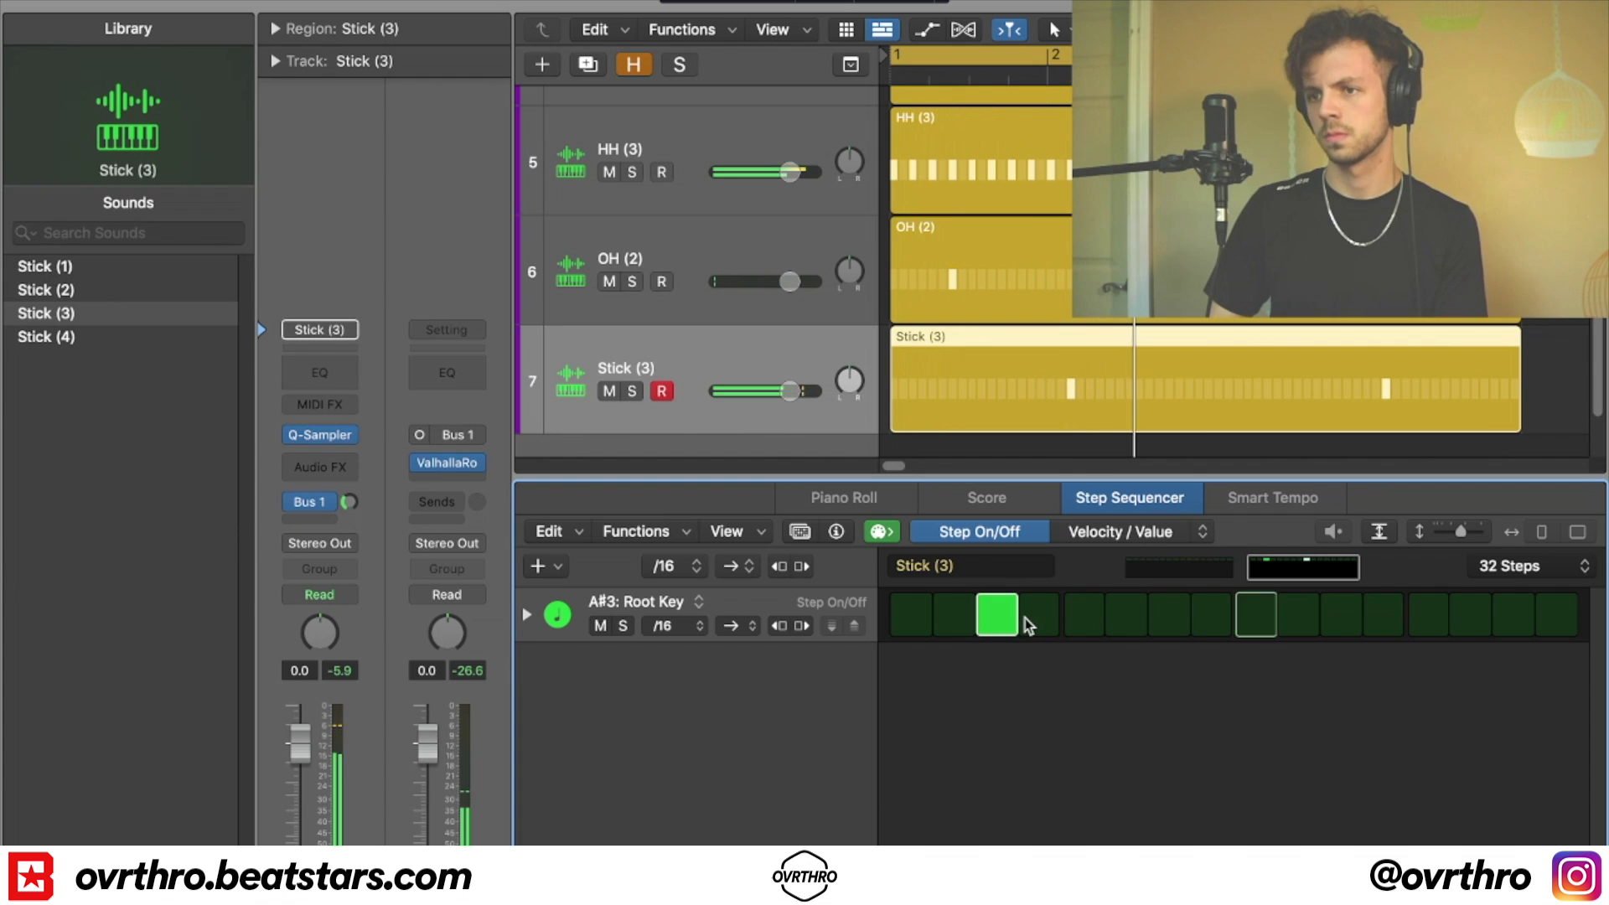
- Move the stick hit to step 7 of the second page and set the Stick (3) track volume to -0.8 dB
right_click(999, 620)
left_click(972, 645)
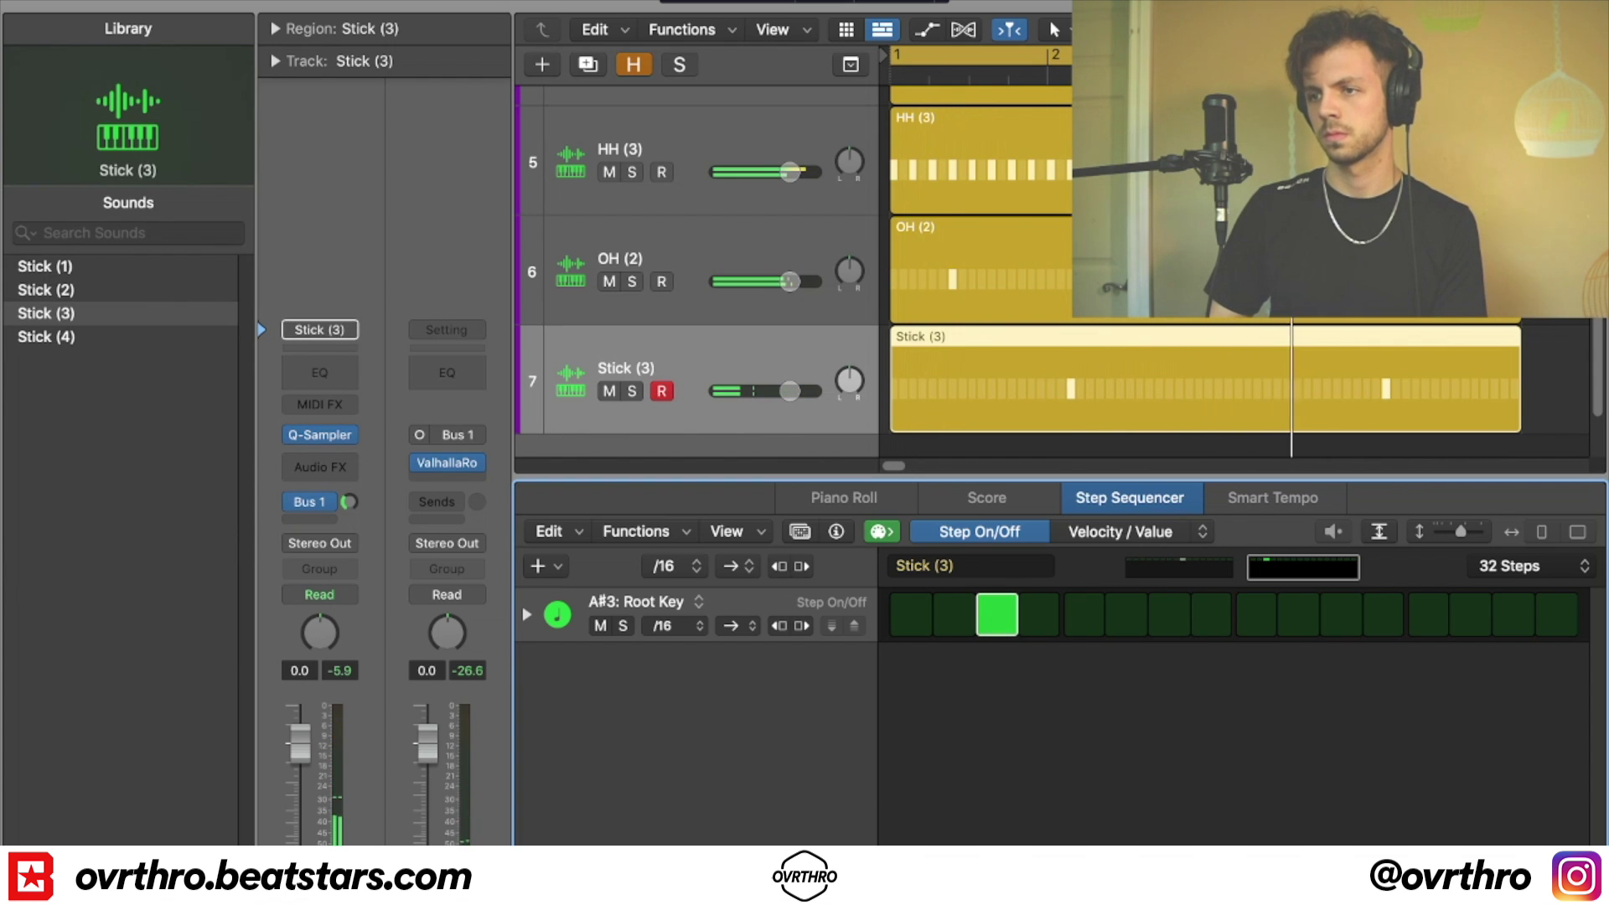
left_click(1001, 620)
left_click(1163, 620)
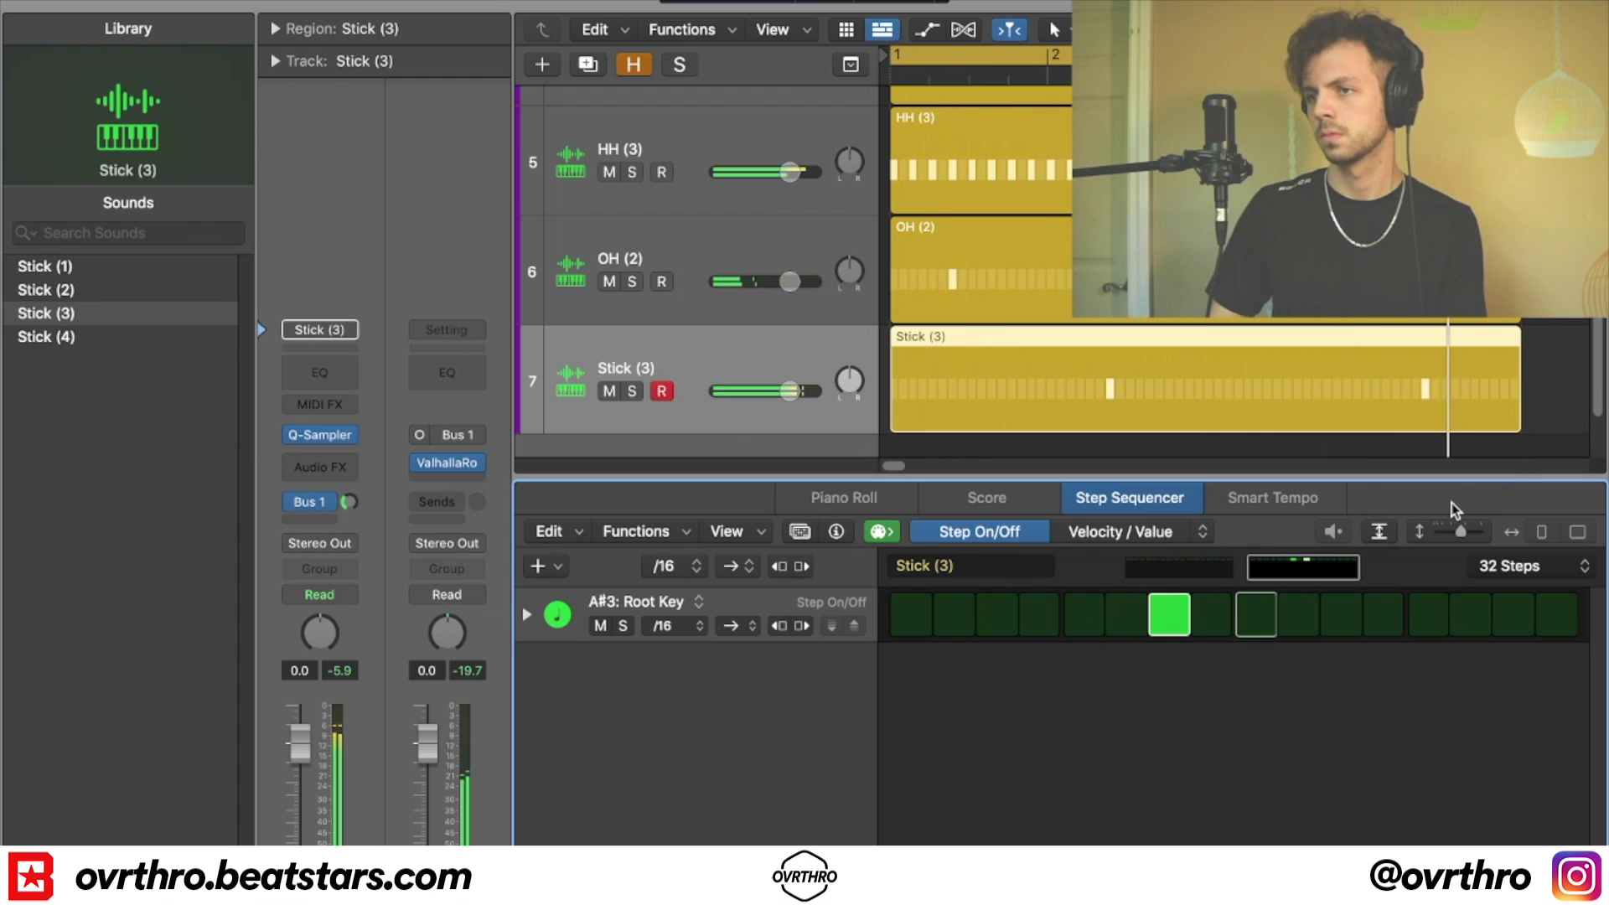
left_click_drag(785, 390, 782, 389)
key("space")
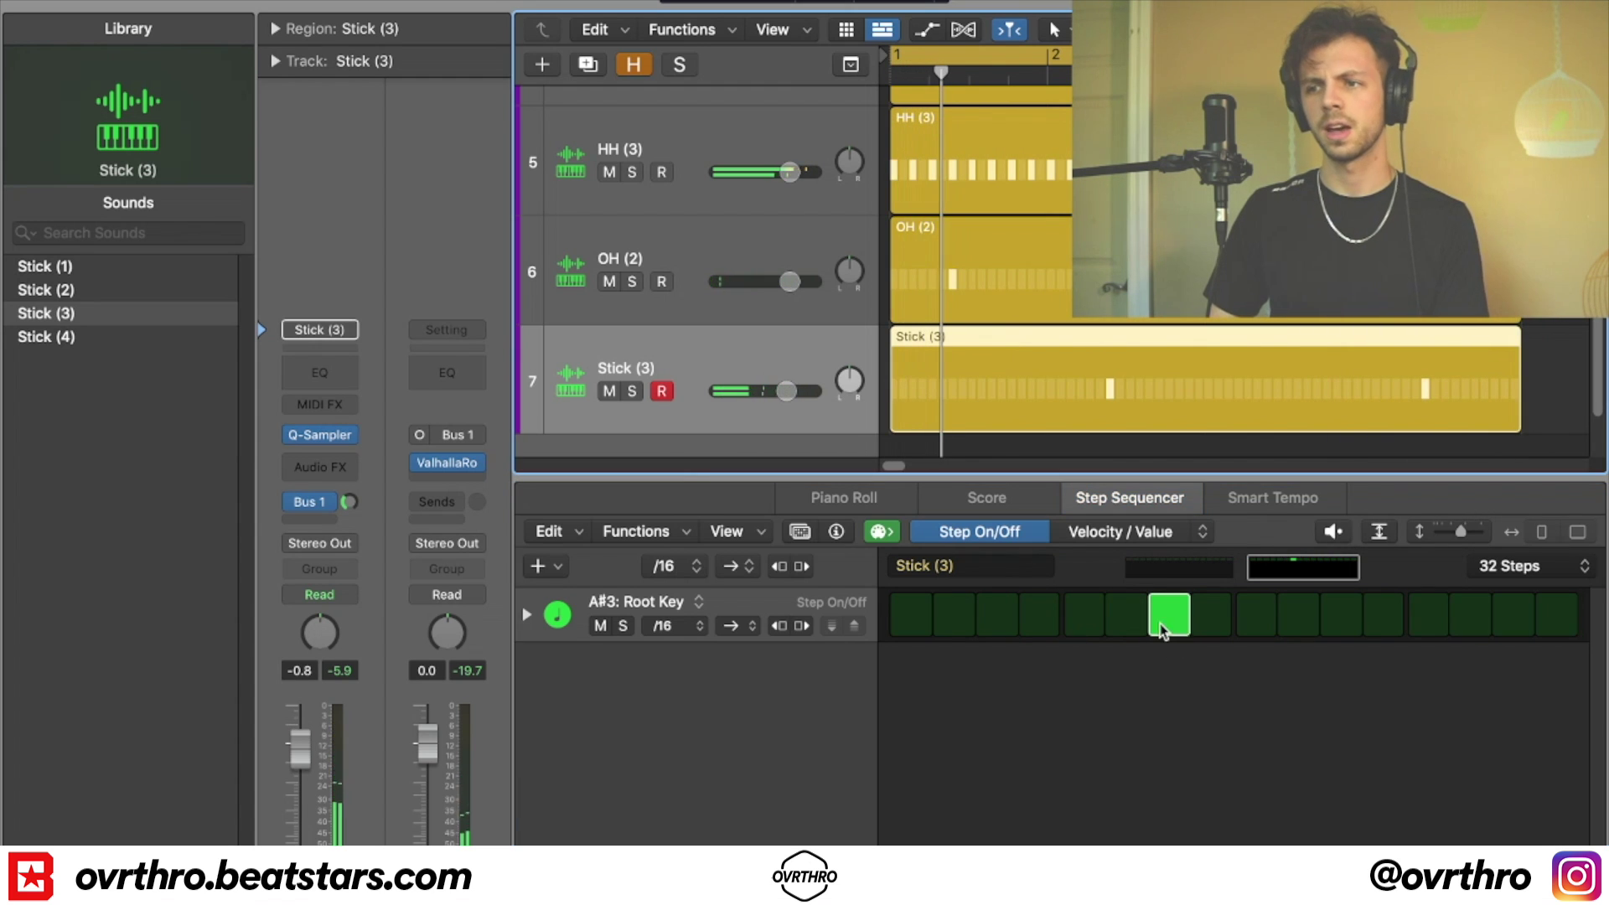
- Move the stick hit to step 5 of the second page and check both pages of the pattern
left_click(1160, 622)
left_click(1081, 624)
left_click(1154, 570)
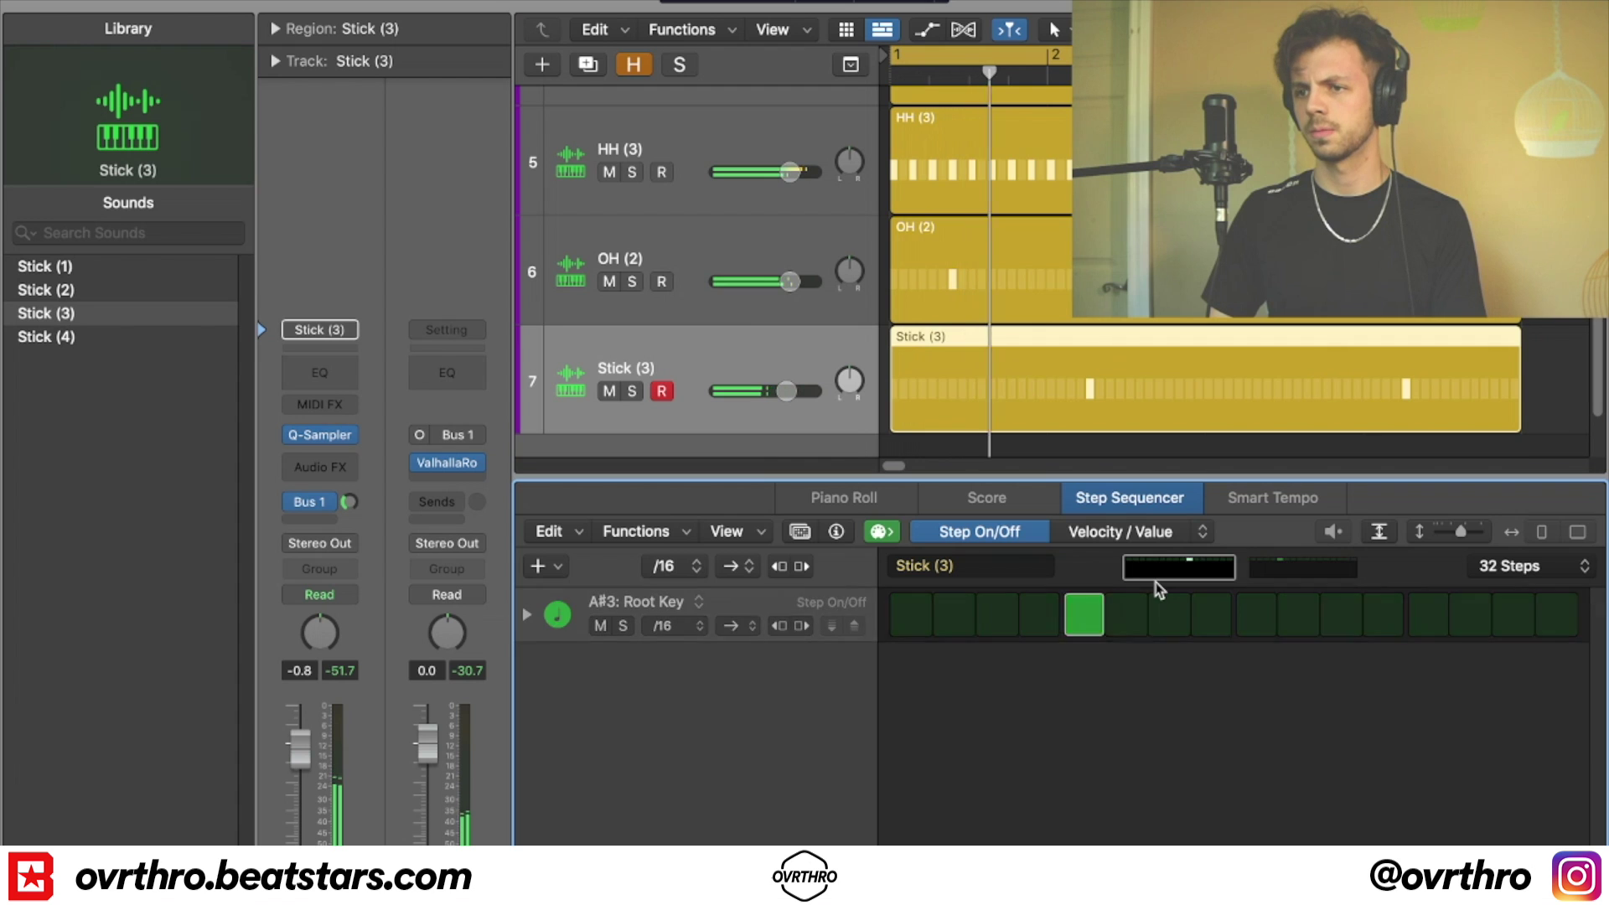
left_click(1291, 575)
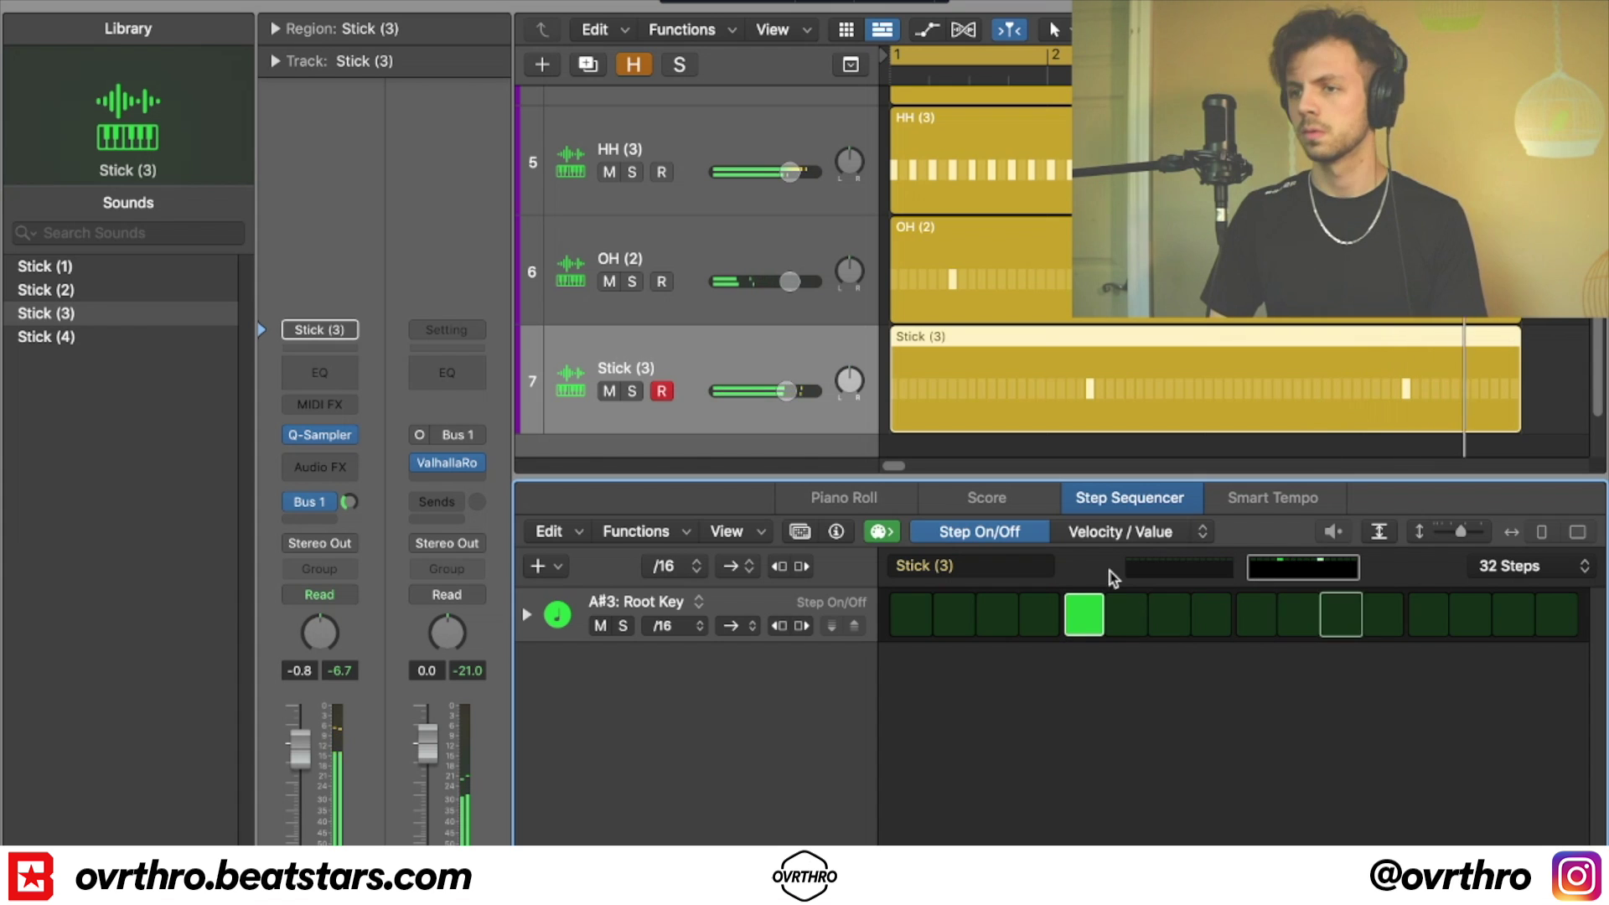
- Set the Stick (3) track's volume to -2.1 dB and close the pattern editor
left_click_drag(797, 395, 792, 395)
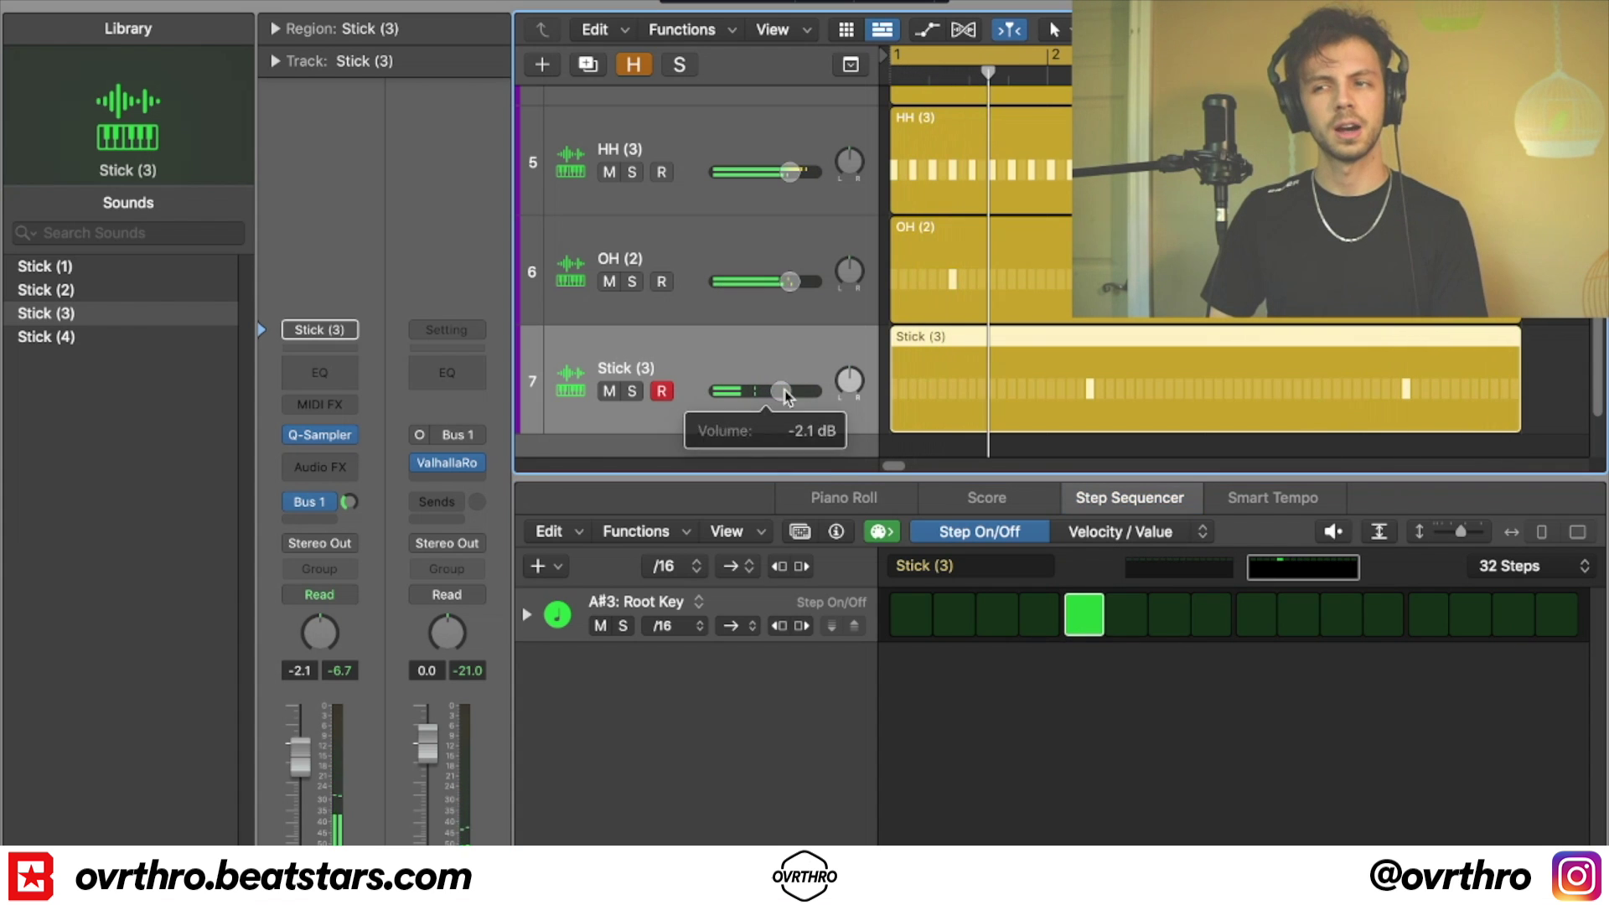
key("e")
key("super+Up")
key("super+Up")
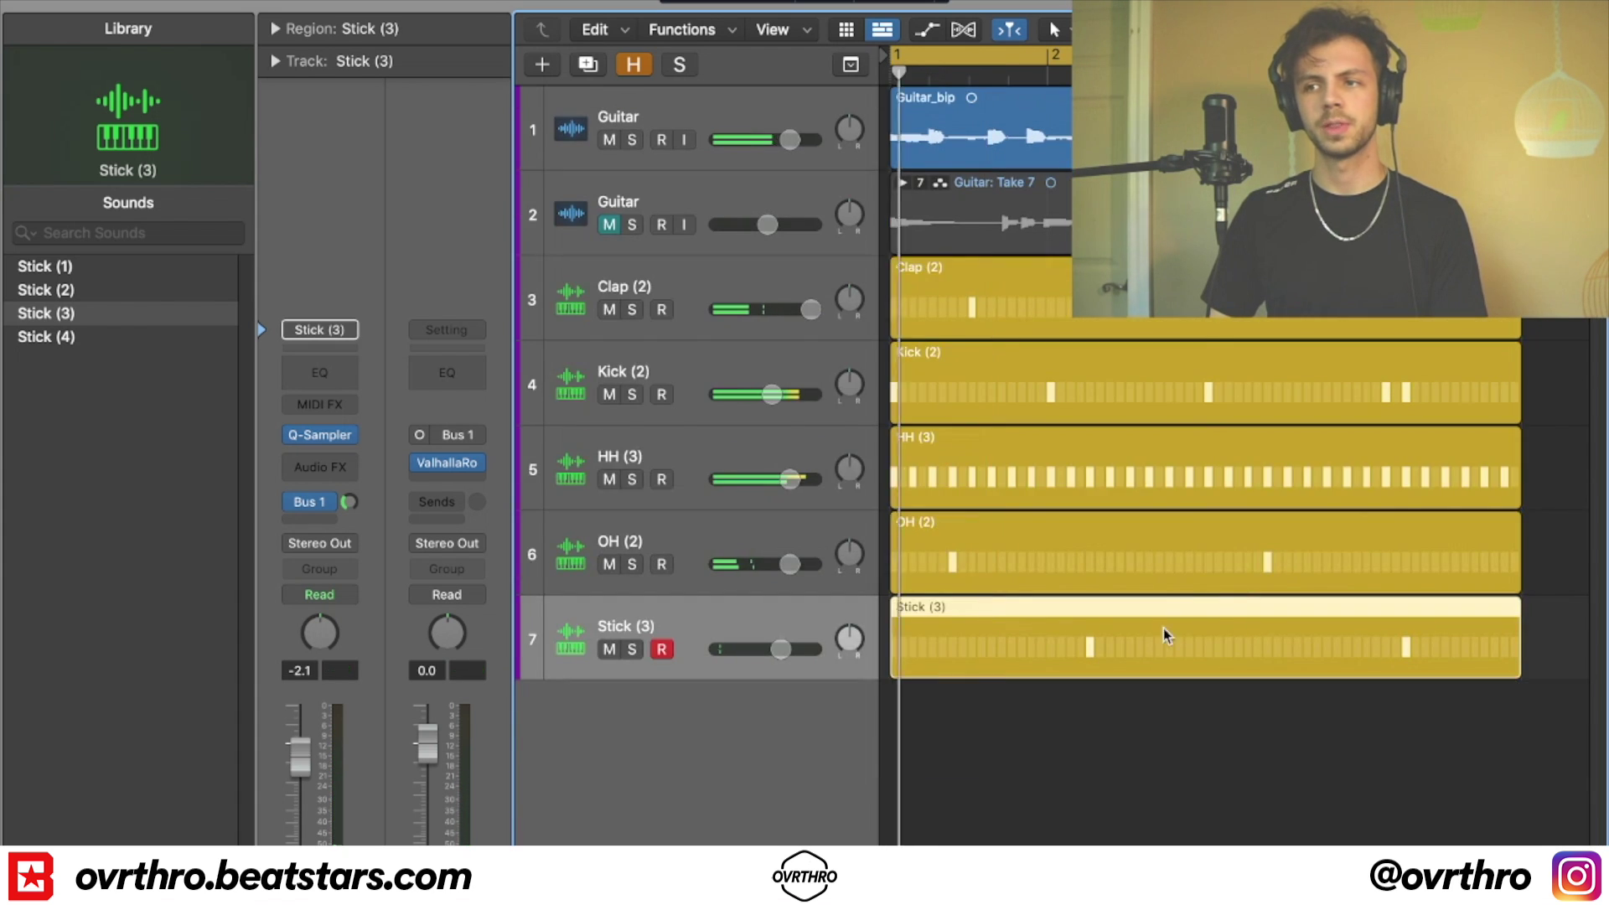
- Add a software instrument track below Stick (3) and load the 808 (2) channel strip setting on it
double_click(821, 623)
left_click(319, 350)
left_click(321, 352)
left_click(321, 352)
mouse_move(363, 665)
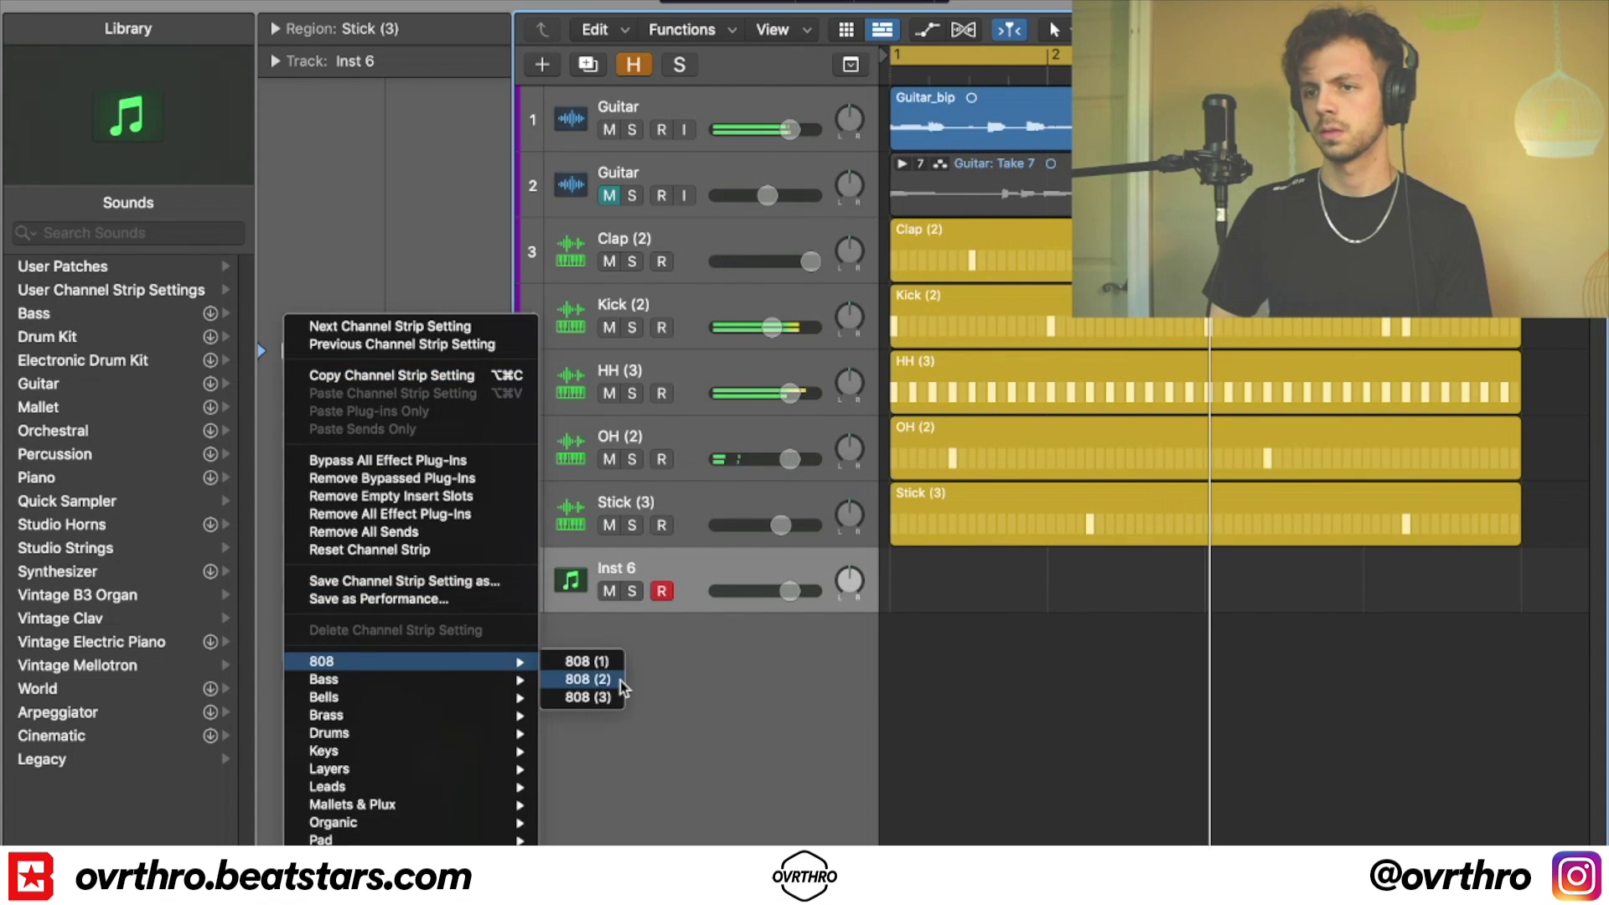
left_click(620, 680)
- Create an empty MIDI region on the 808 (2) track, extend it to four bars and open it for note editing
right_click(936, 562)
left_click(1029, 573)
left_click_drag(1048, 604, 1522, 617)
key("space")
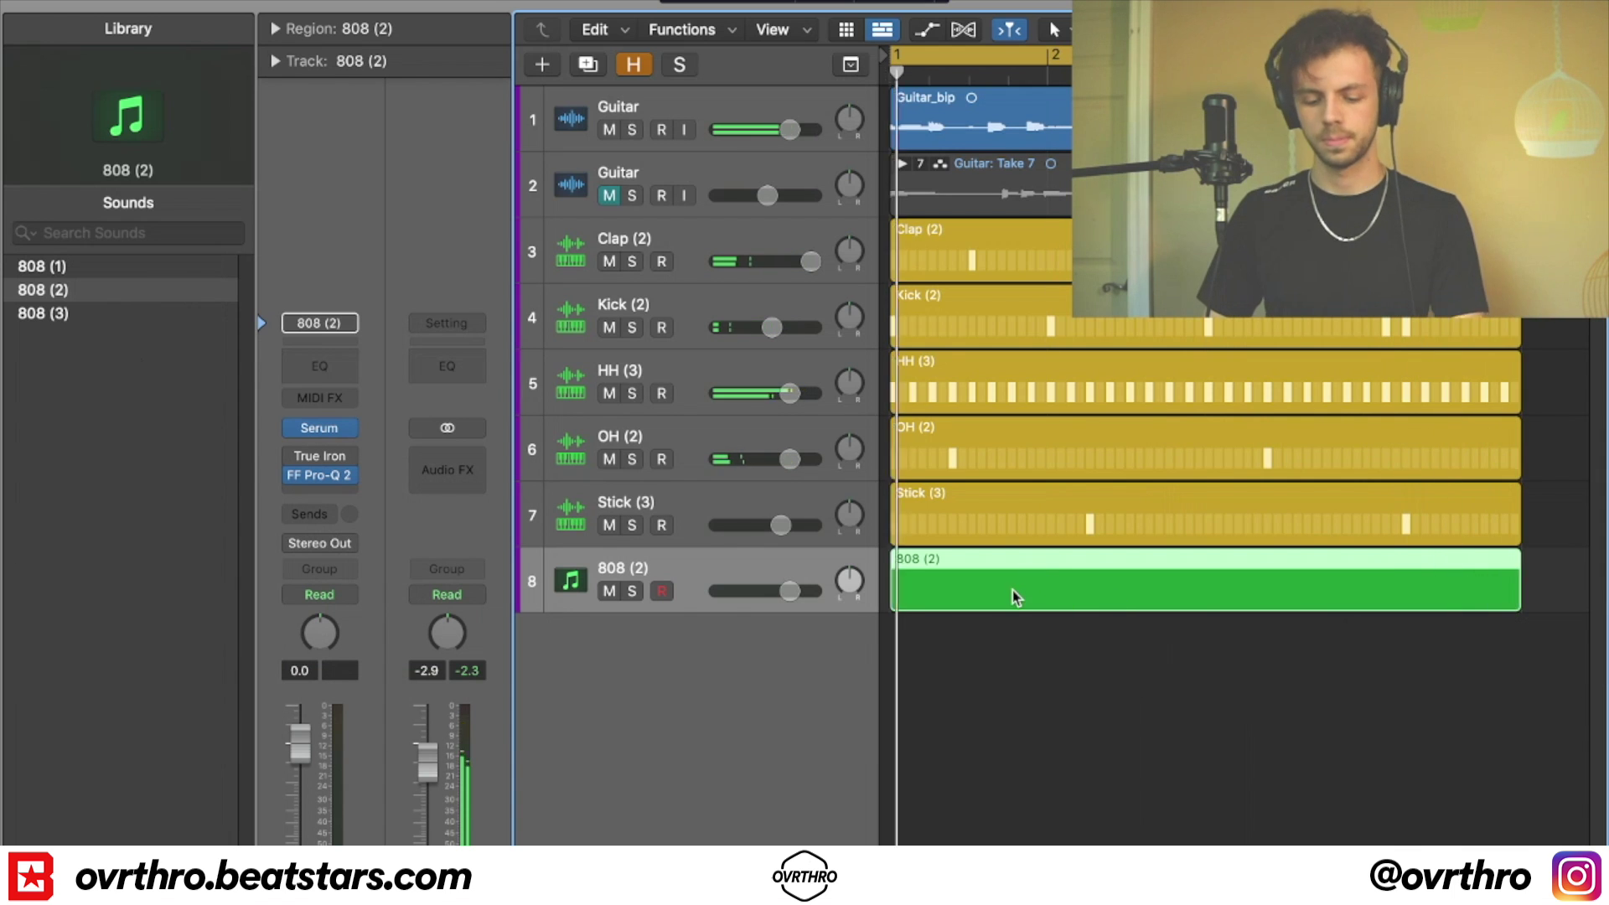
key("p")
scroll(937, 683, "up", 3)
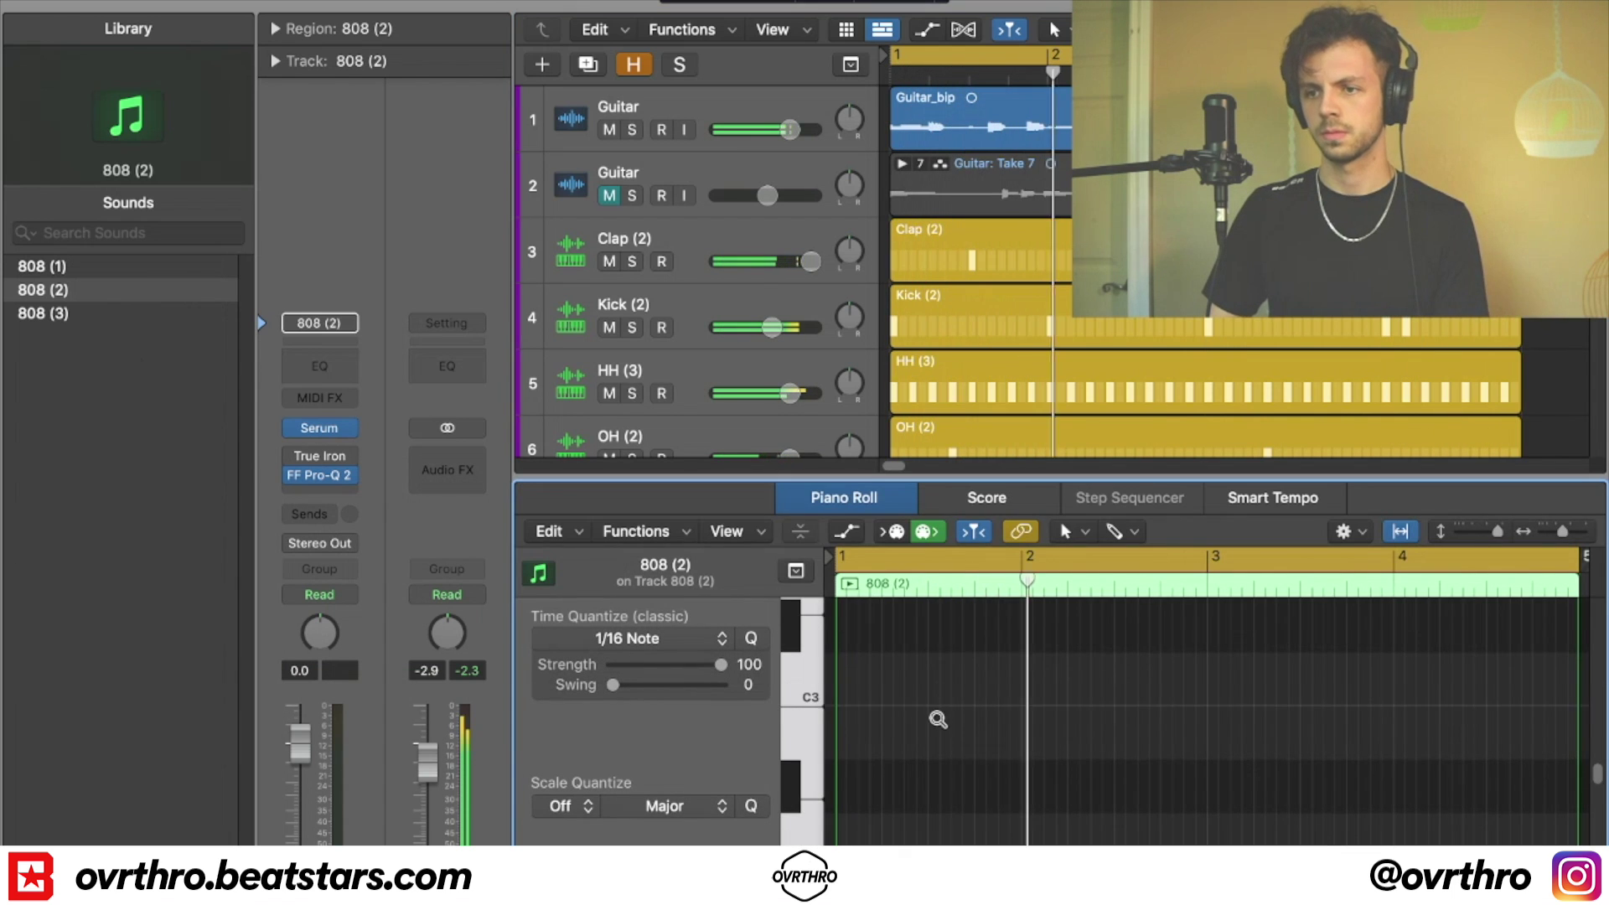
- Paint a short E1 note at the very start of bar 1 in the 808 region with the Brush tool
key("t")
key("b")
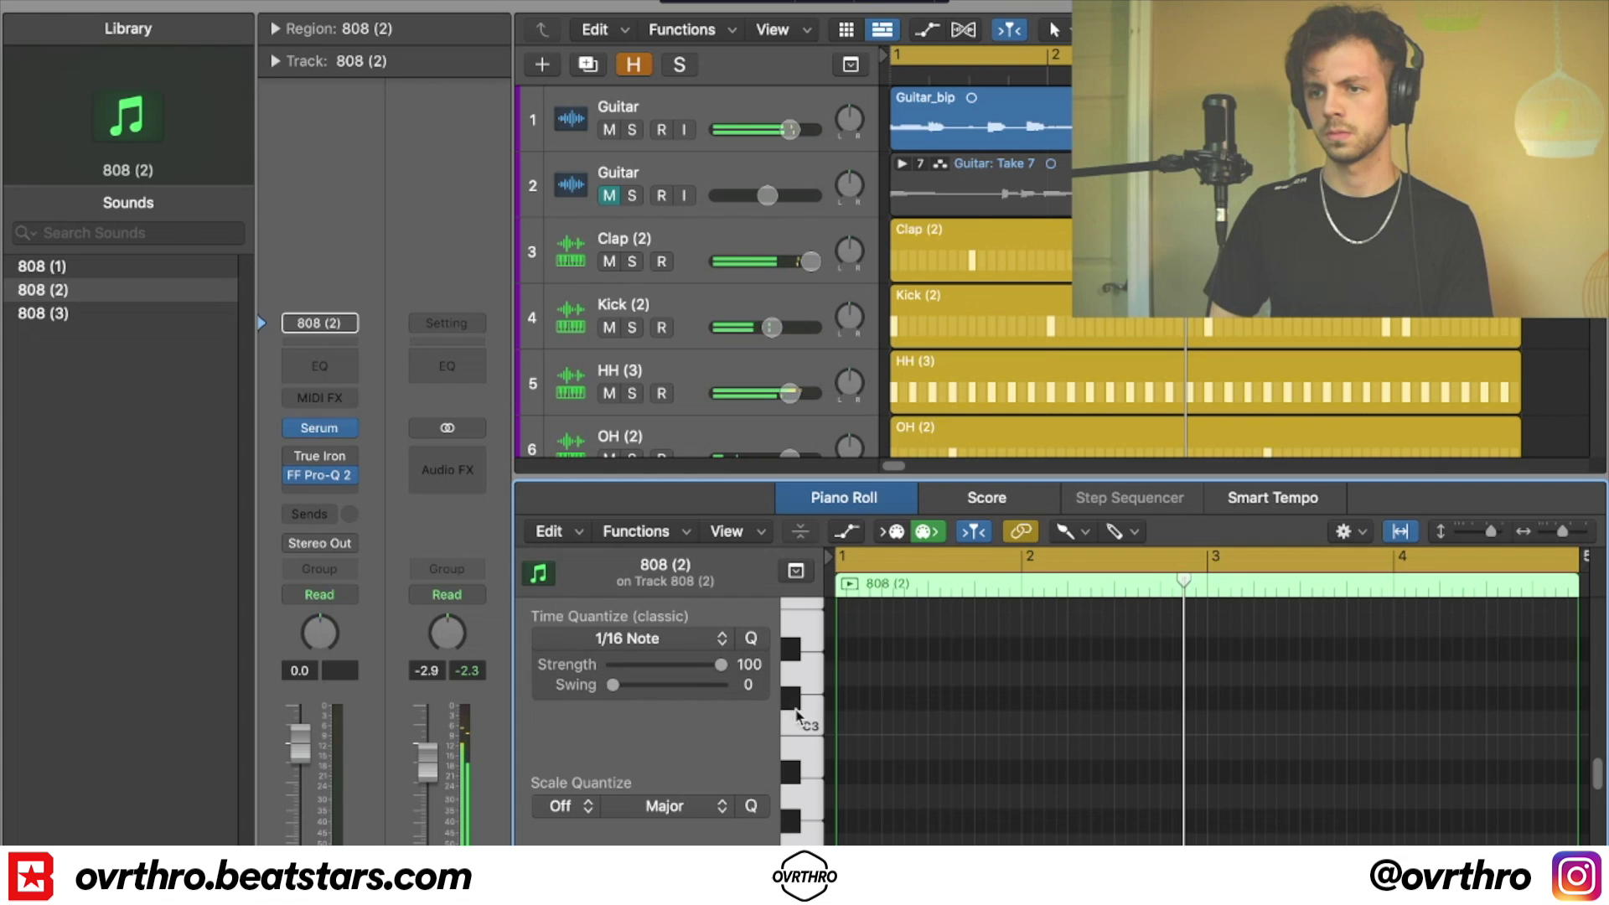
scroll(808, 806, "down", 5)
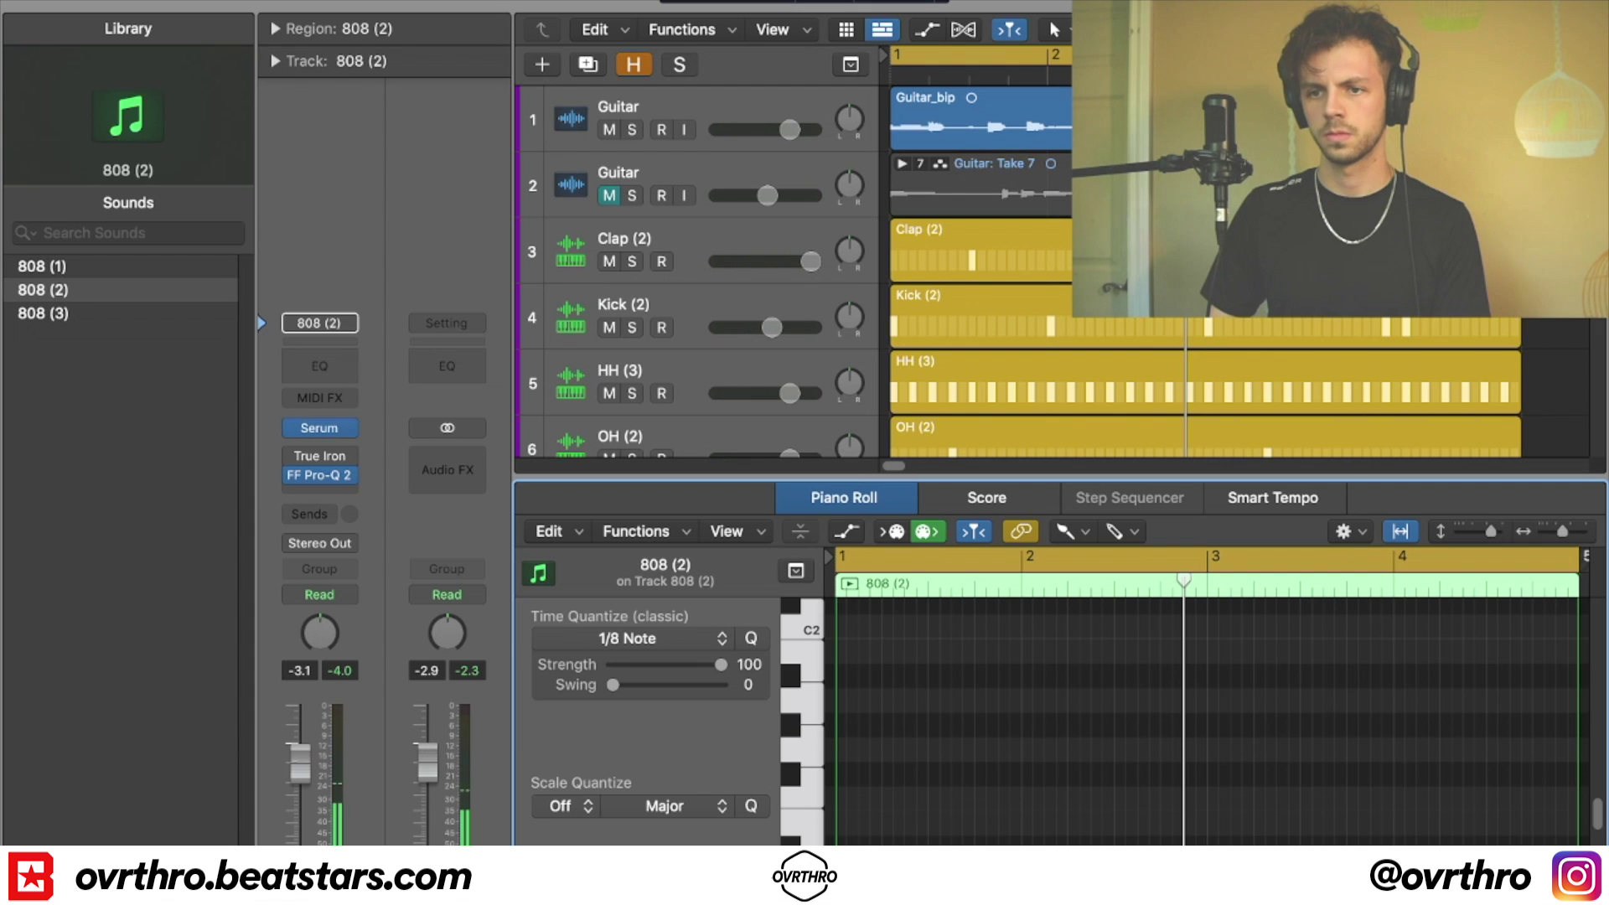
left_click(867, 823)
key("space")
left_click(867, 824)
left_click(848, 826)
key("space")
key("space")
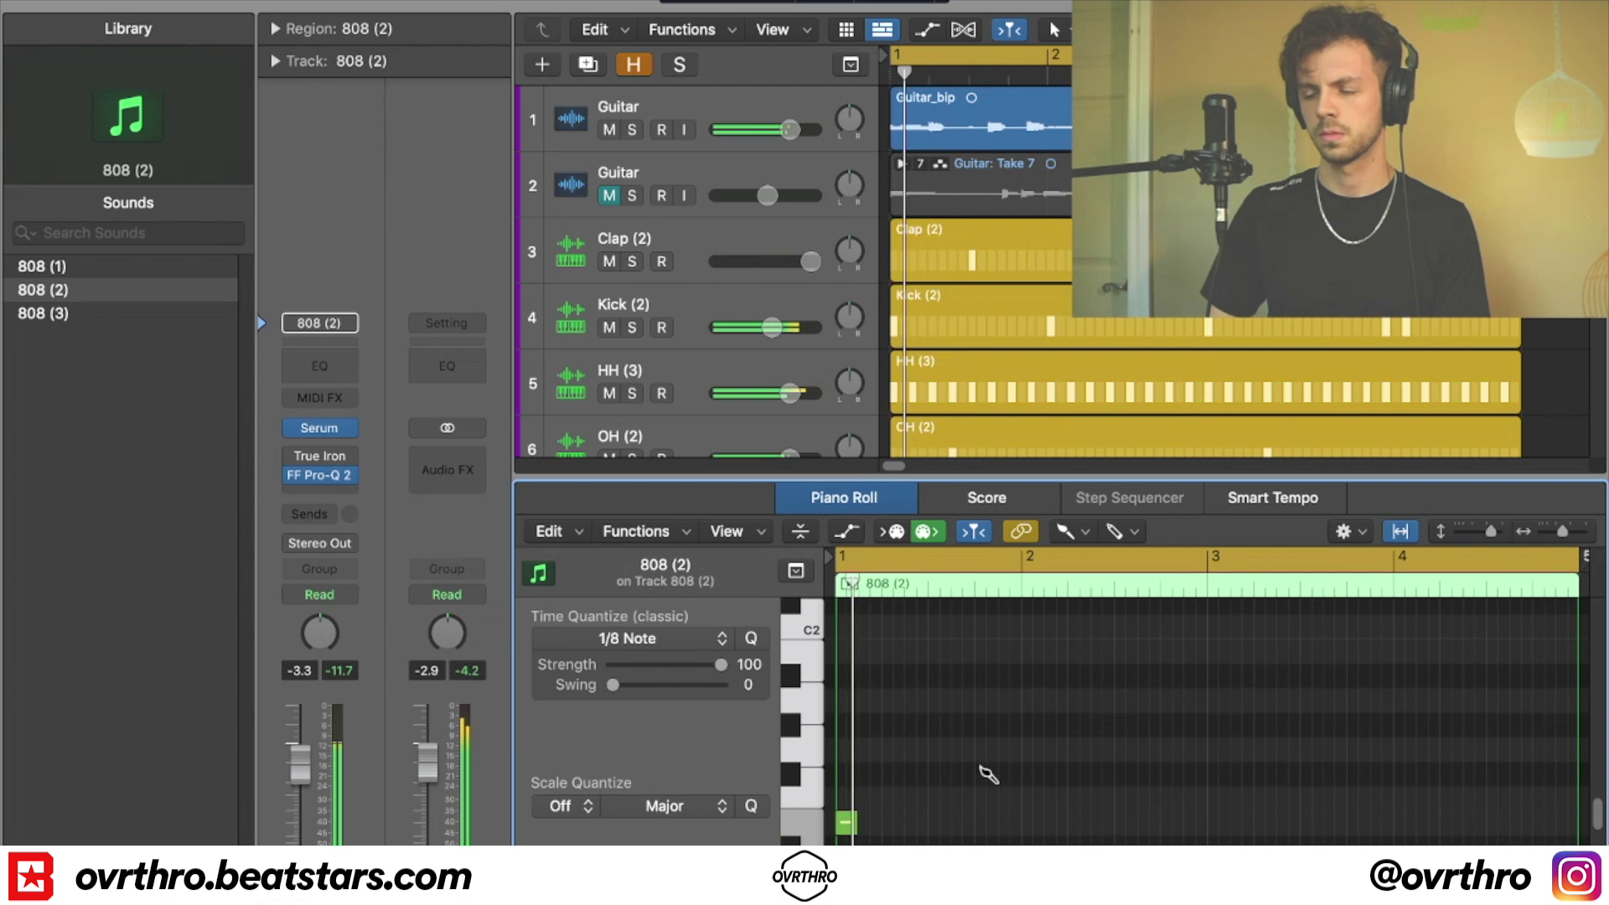
- Paint short G1 notes on the last eighth of bar 1 and the second eighth of bar 2 in the 808 region
scroll(1003, 776, "down", 2)
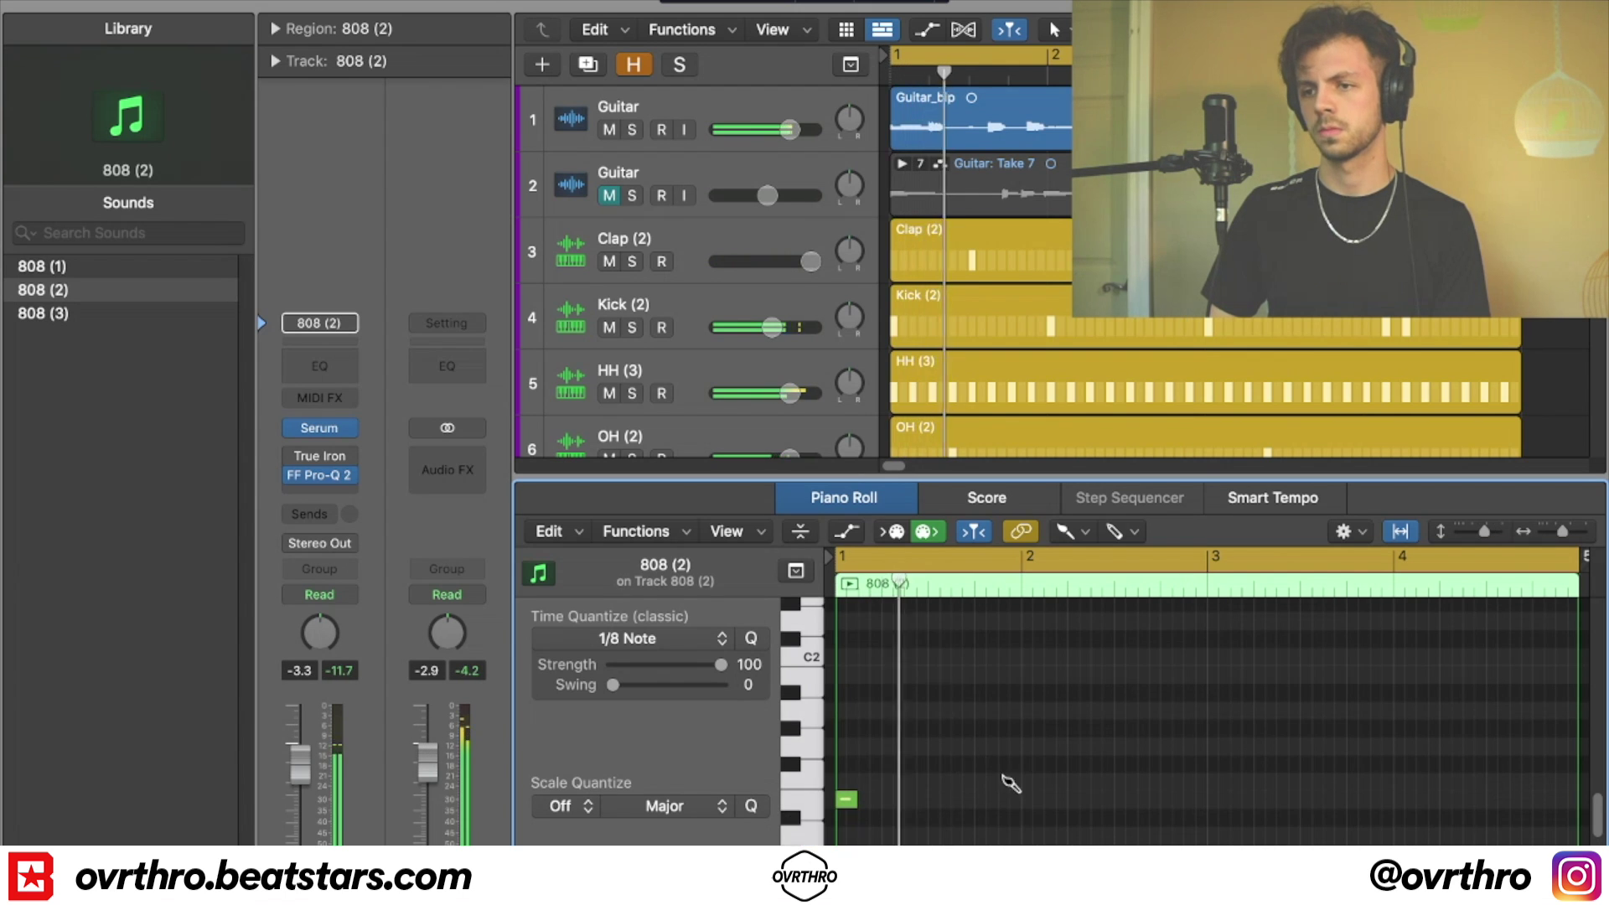
left_click(1005, 726)
key("space")
key("space")
left_click(1008, 728)
left_click(1007, 744)
left_click_drag(1011, 748, 1012, 746)
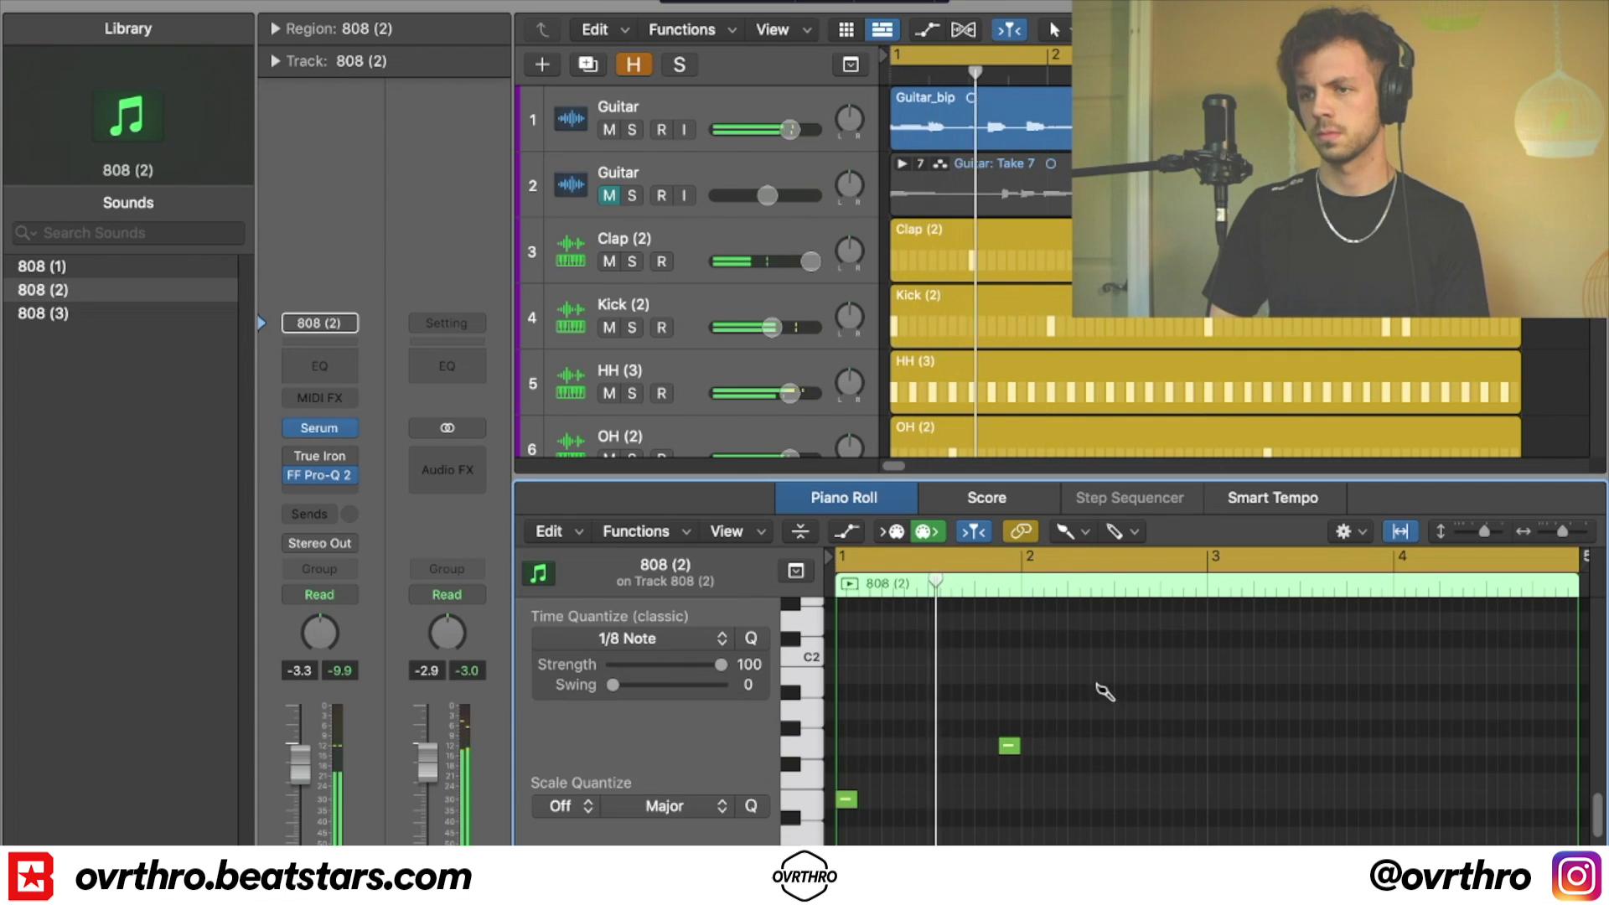
left_click(1055, 745)
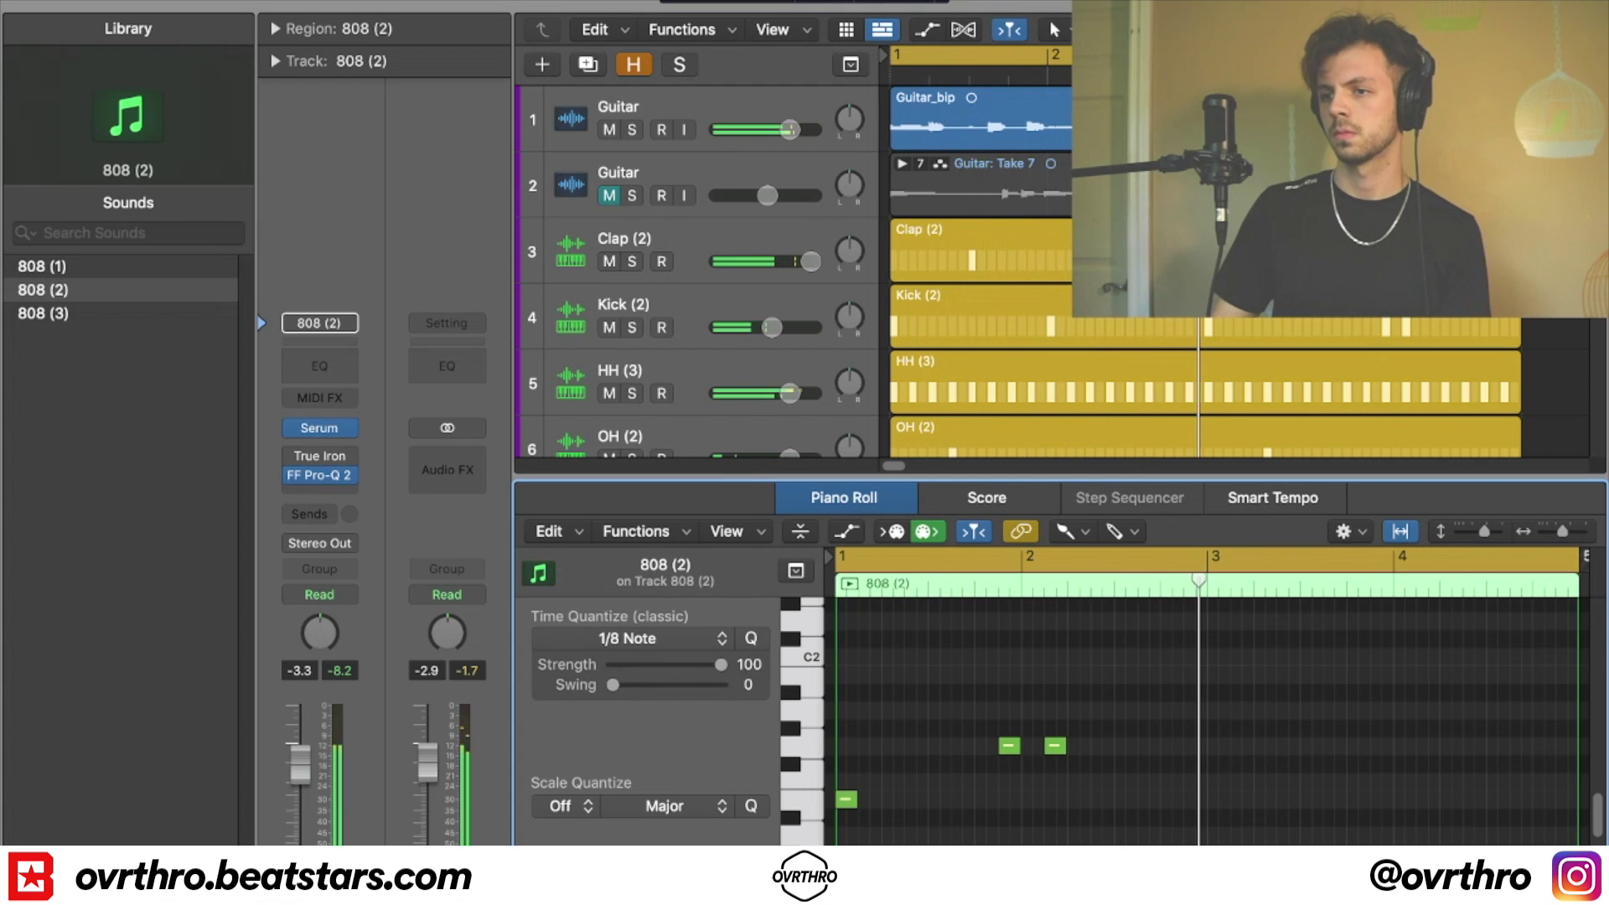
- Paint a short D2 note on the first eighth of bar 3 in the 808 region
left_click_drag(1219, 692, 1228, 662)
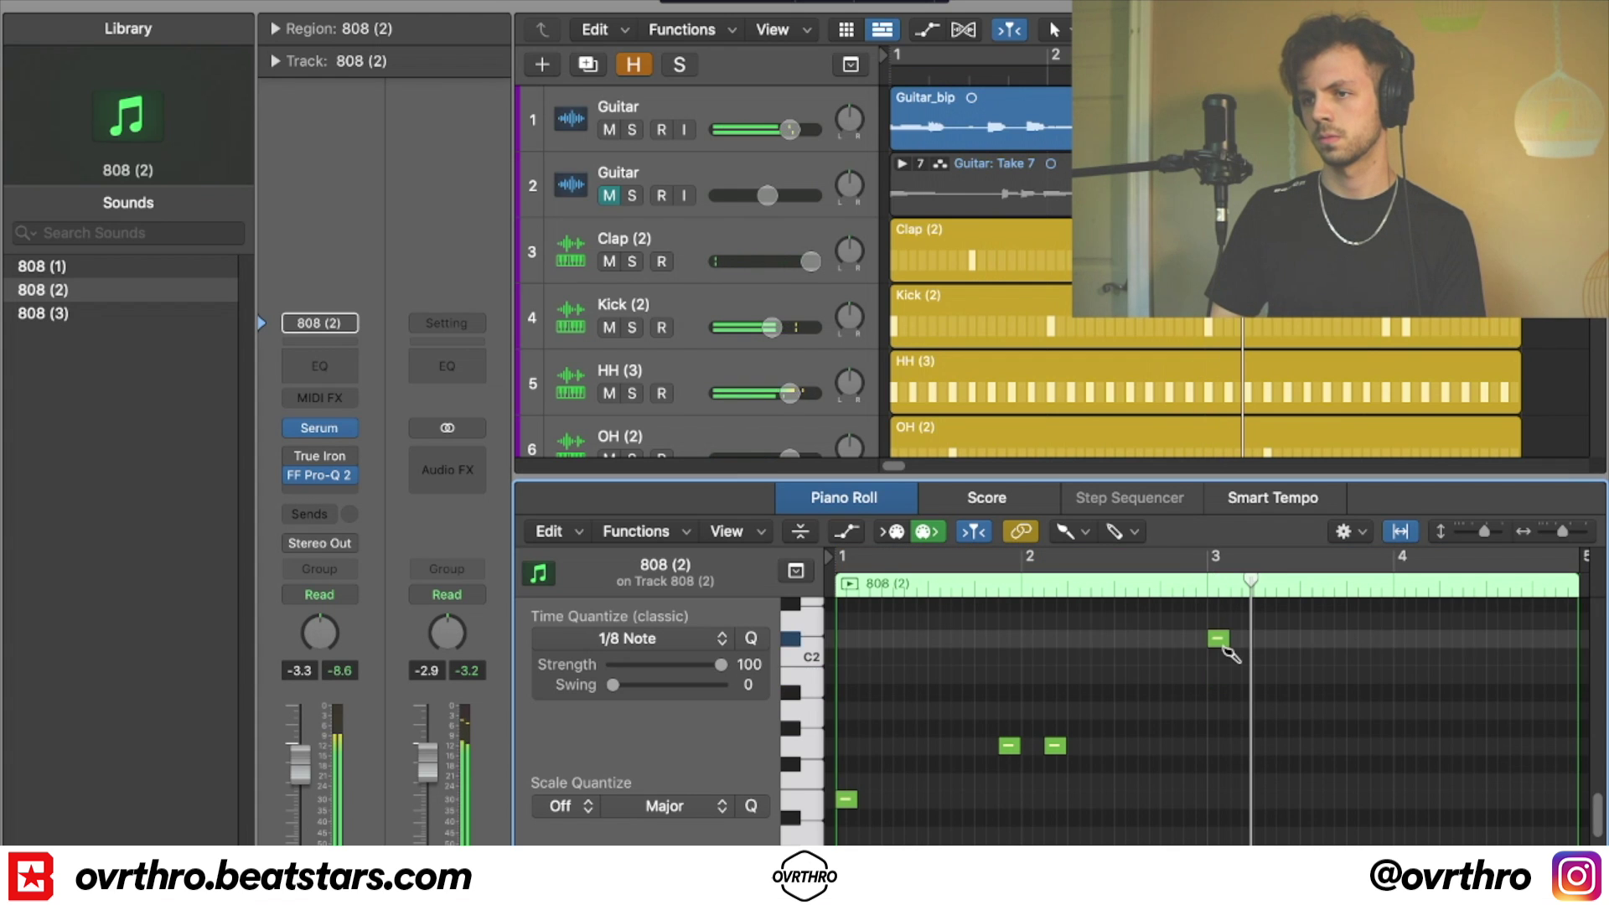
scroll(1226, 699, "up", 2)
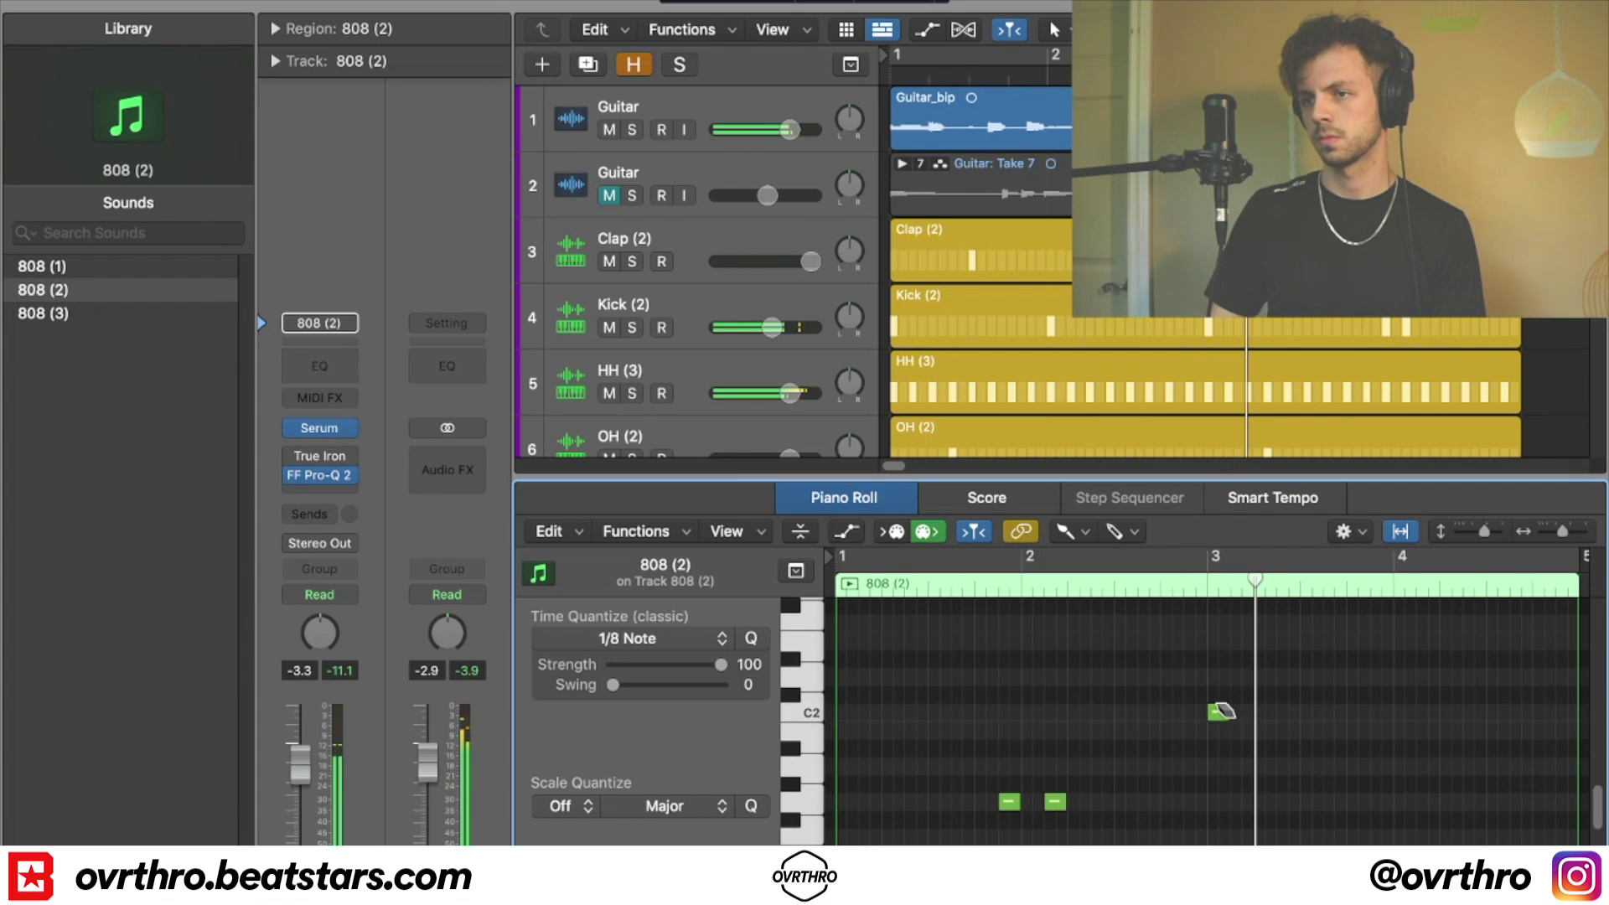
left_click(1215, 677)
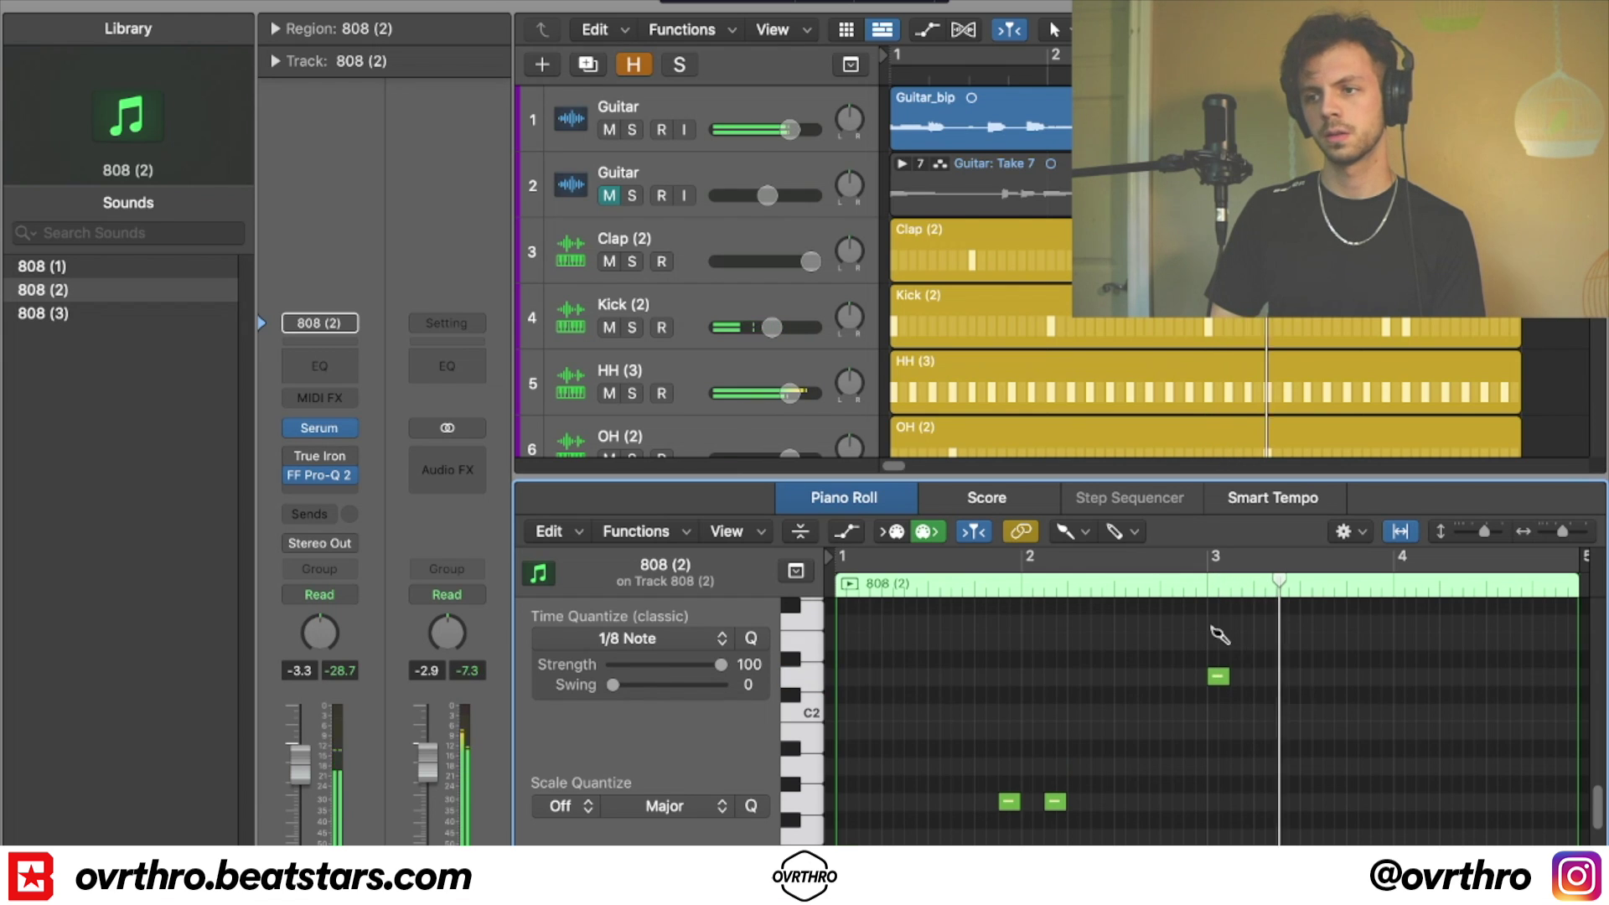
- Paint B1 notes on the last eighth of bar 3 and the second eighth of bar 4, and turn cycle playback back on
left_click(1213, 590)
scroll(1397, 710, "right", 3)
left_click(1267, 748)
left_click_drag(1273, 753, 1260, 739)
left_click(1293, 730)
scroll(1383, 654, "left", 3)
left_click(1341, 566)
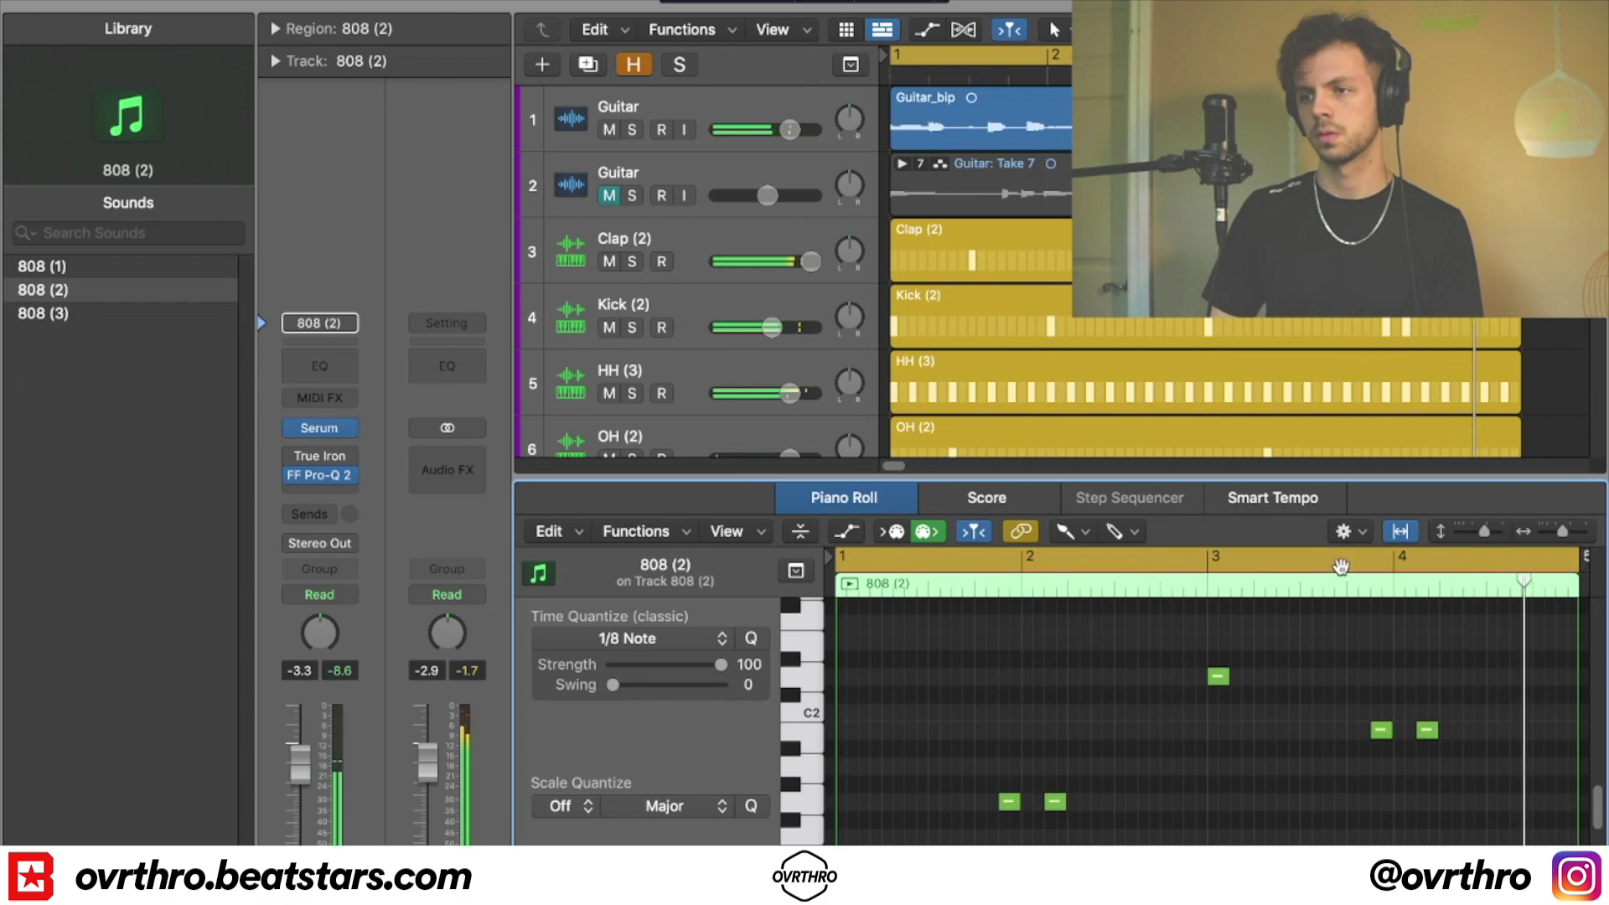
- Lower the 808 note at the start of bar 3 by one octave and close the note editor
scroll(1169, 820, "down", 3)
scroll(1111, 808, "up", 5)
scroll(1201, 736, "down", 2)
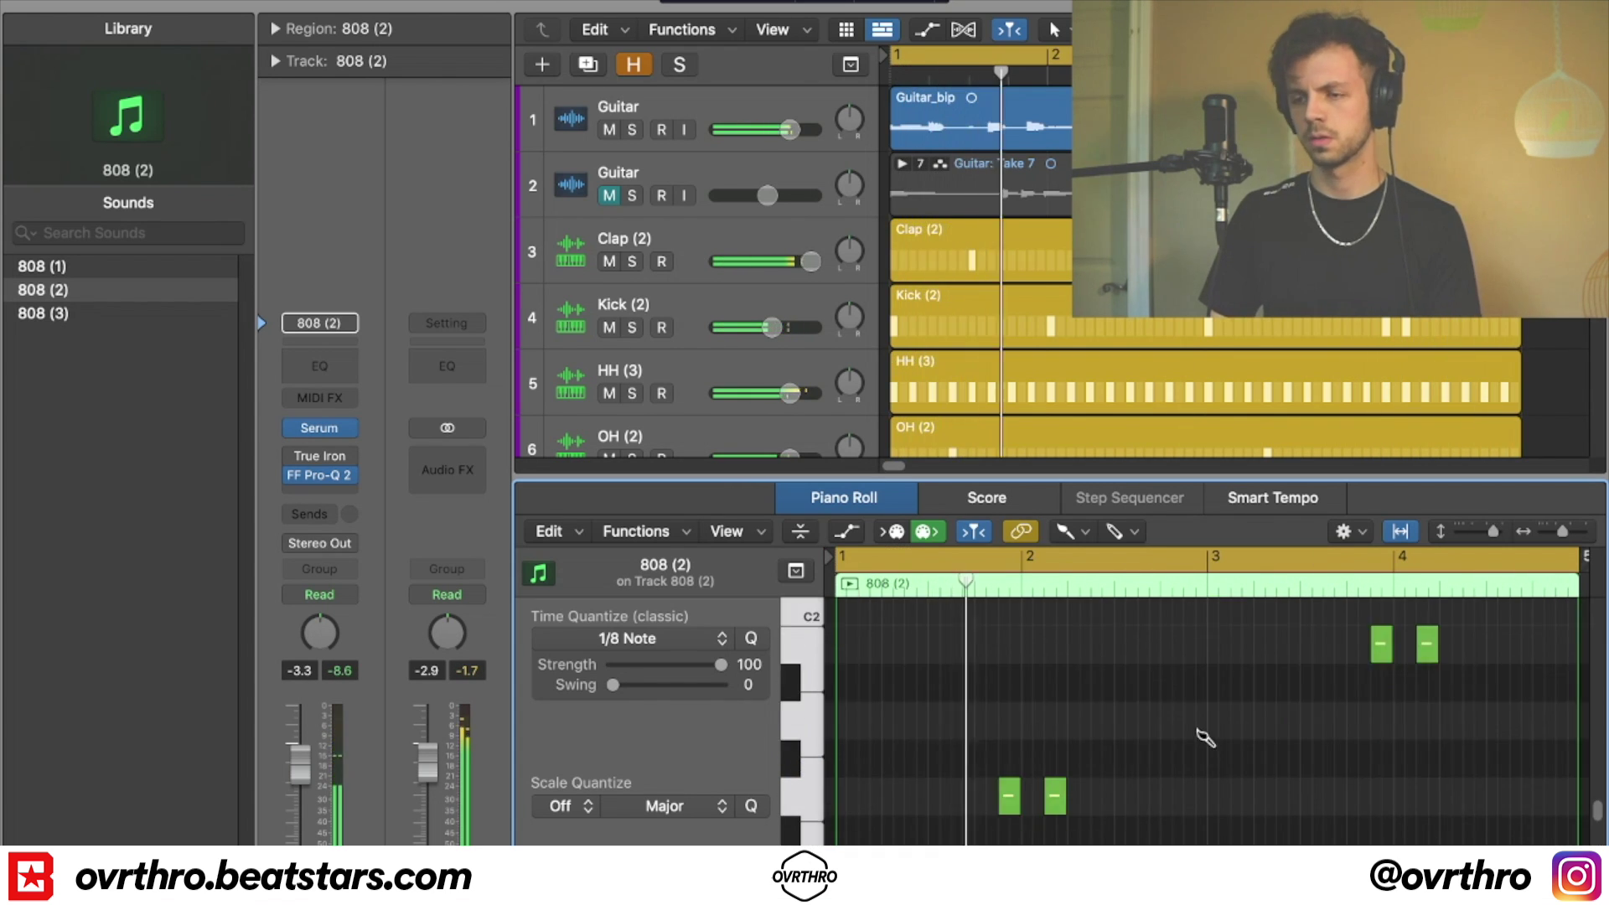
scroll(1205, 738, "down", 5)
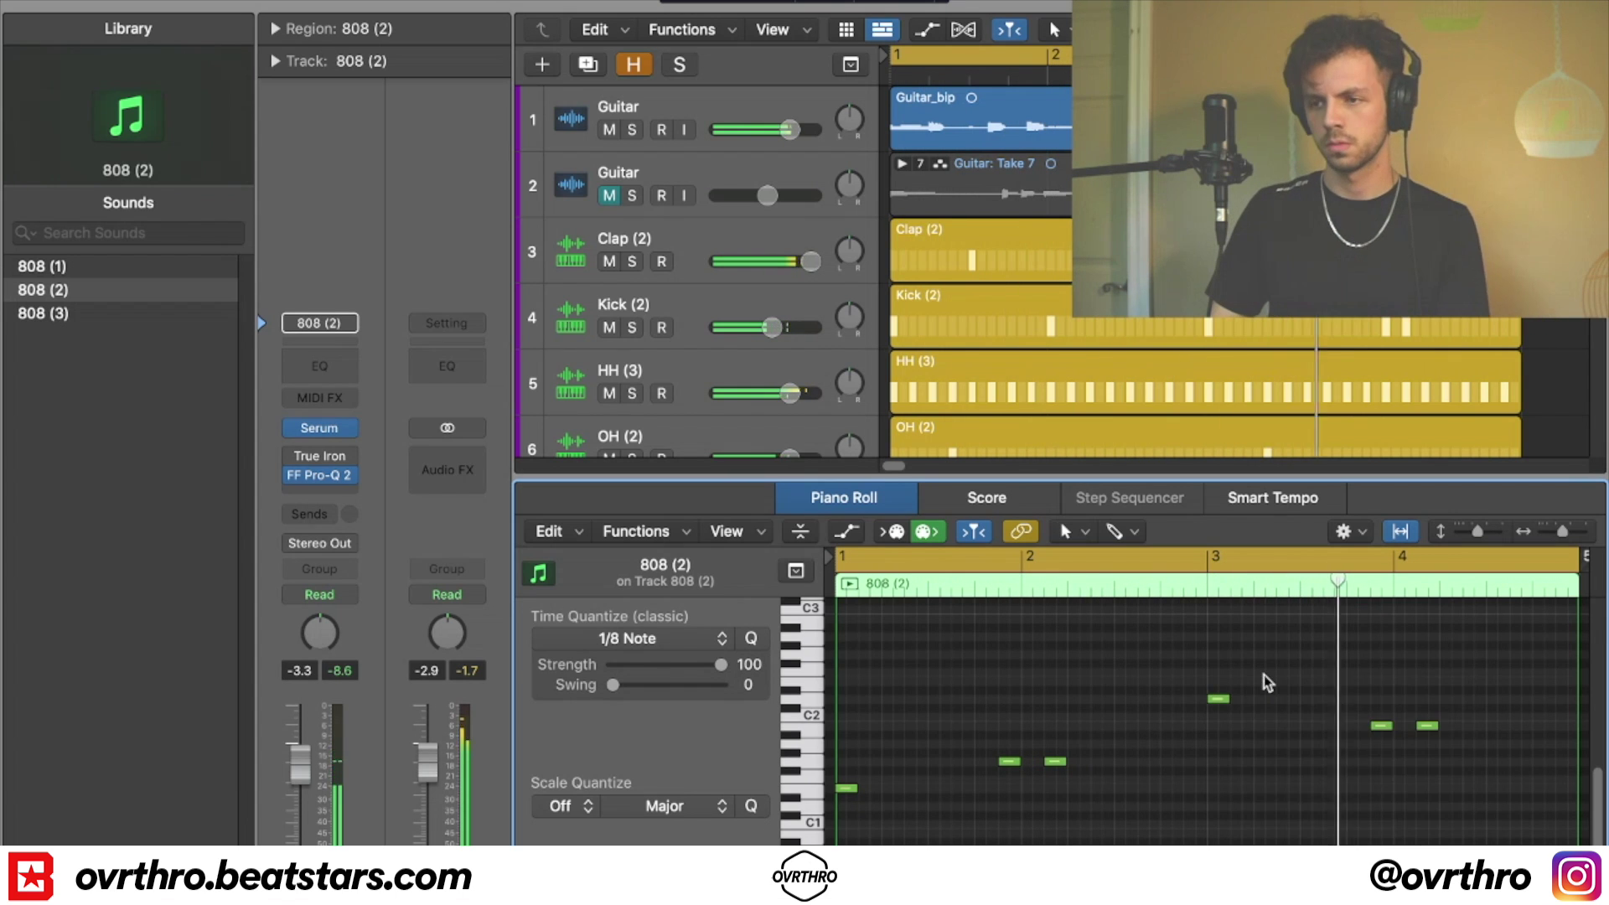
left_click(1218, 698)
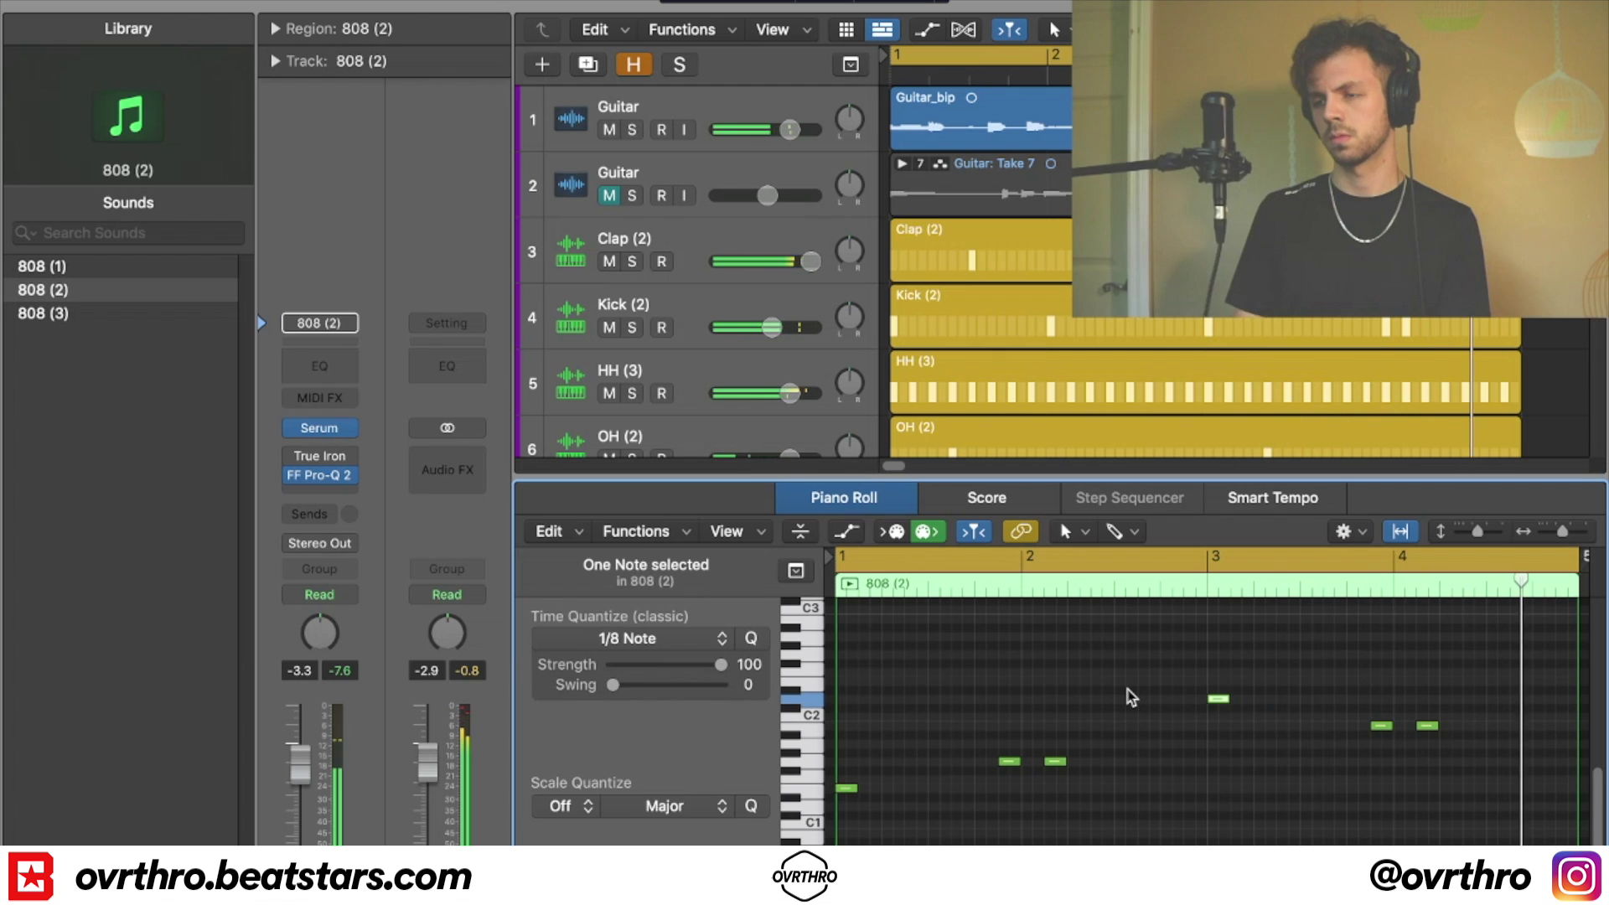
key("alt+shift+Down")
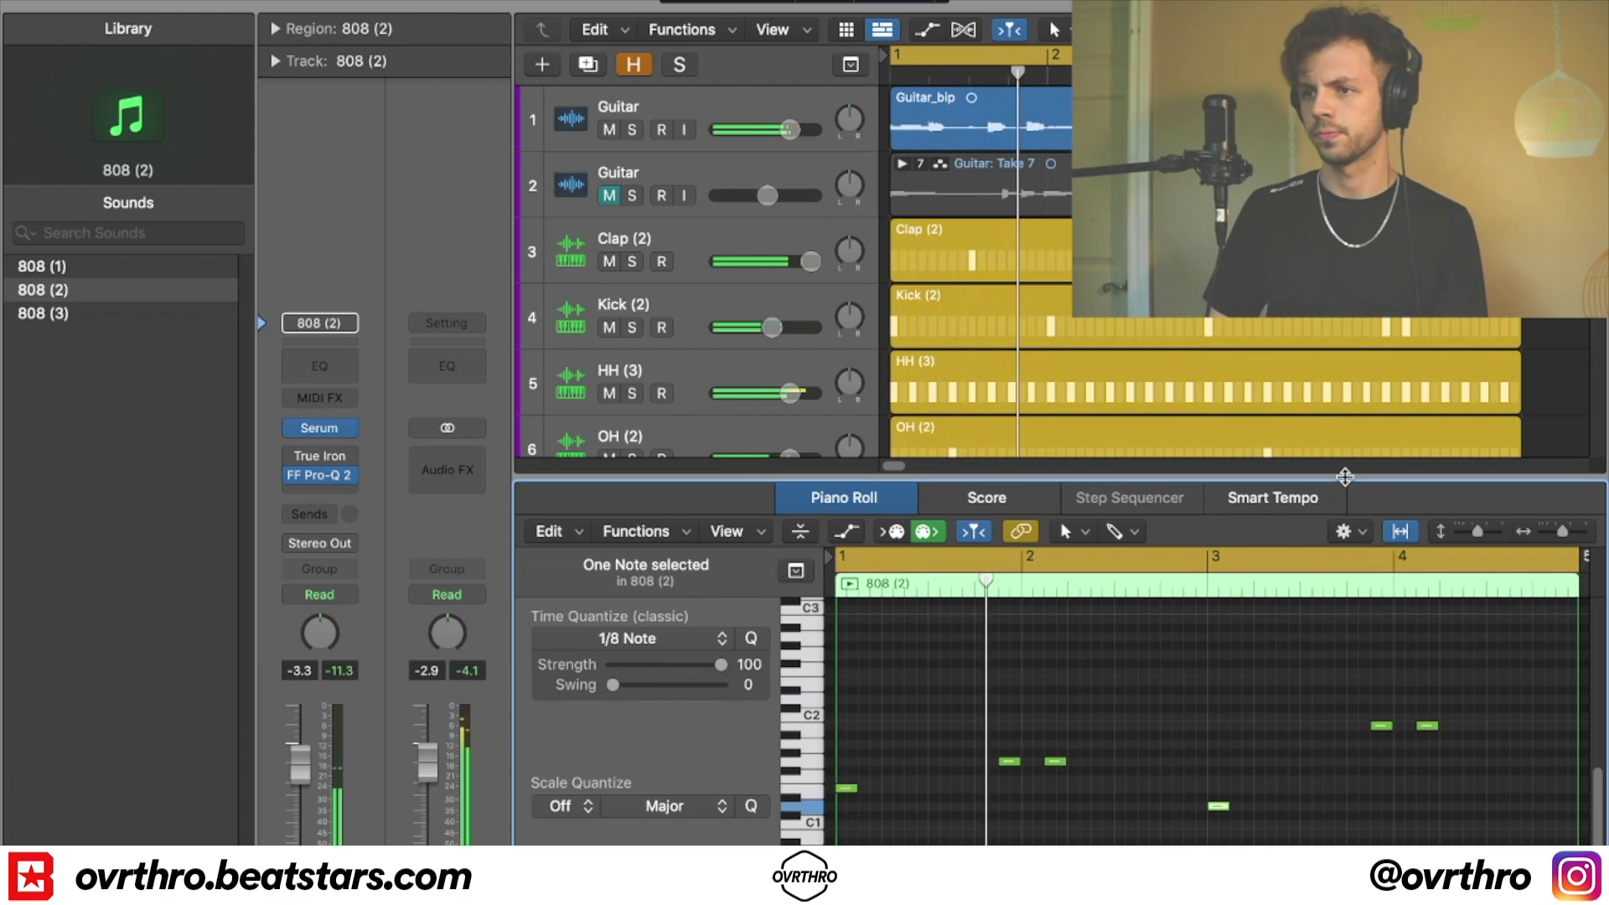
left_click_drag(1346, 478, 1169, 841)
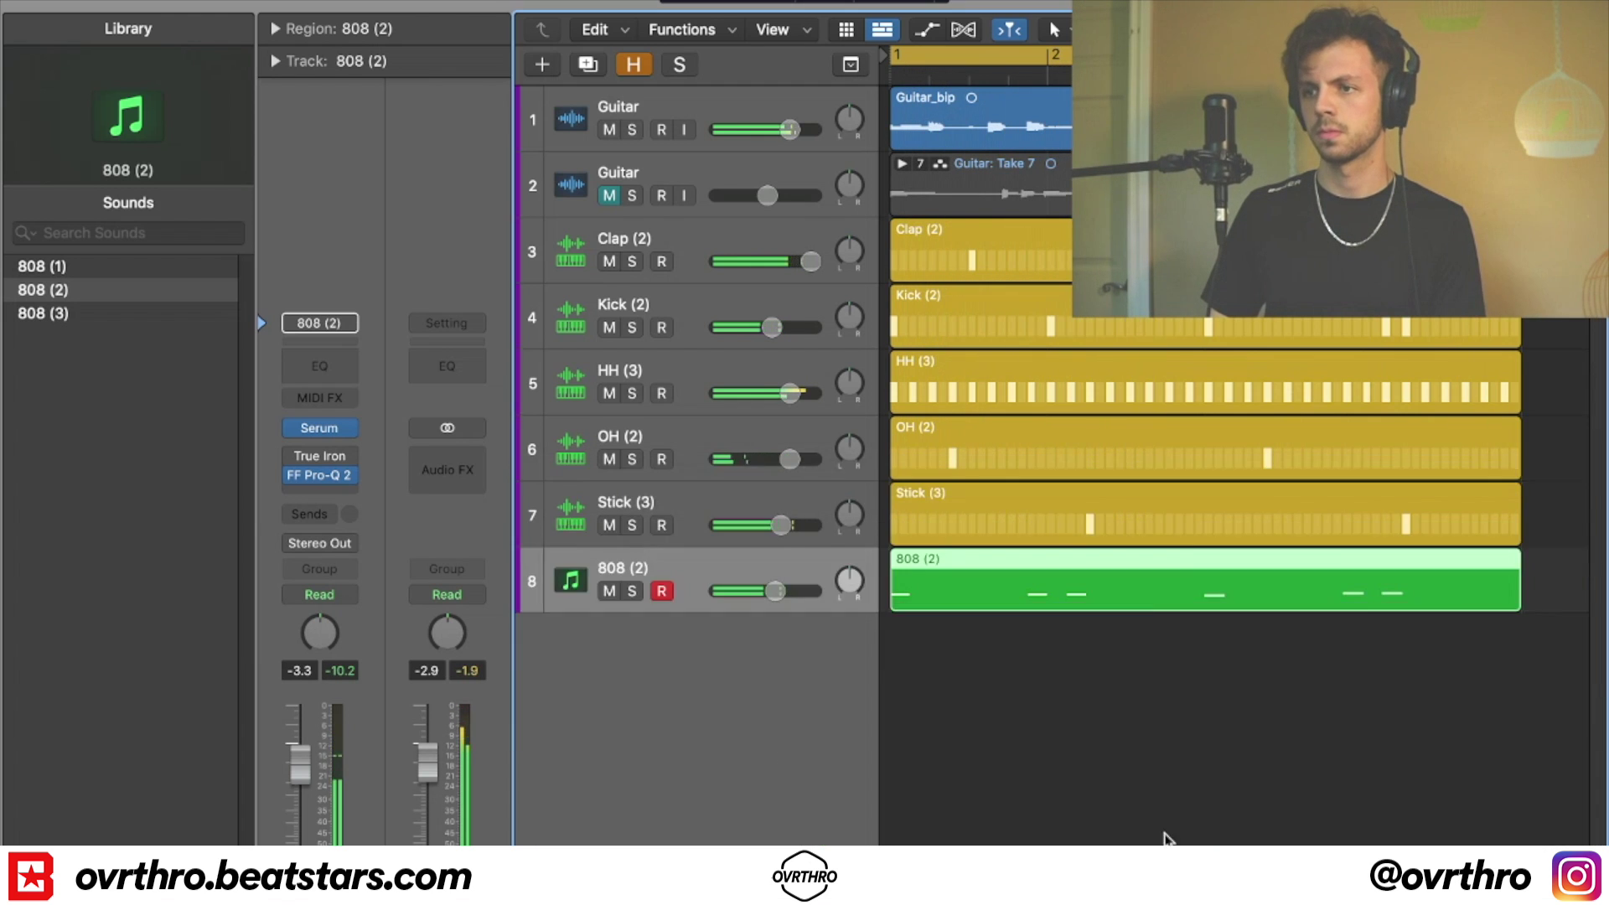
- Mute the 808 (2) track and switch the control bar display to Custom
left_click(609, 642)
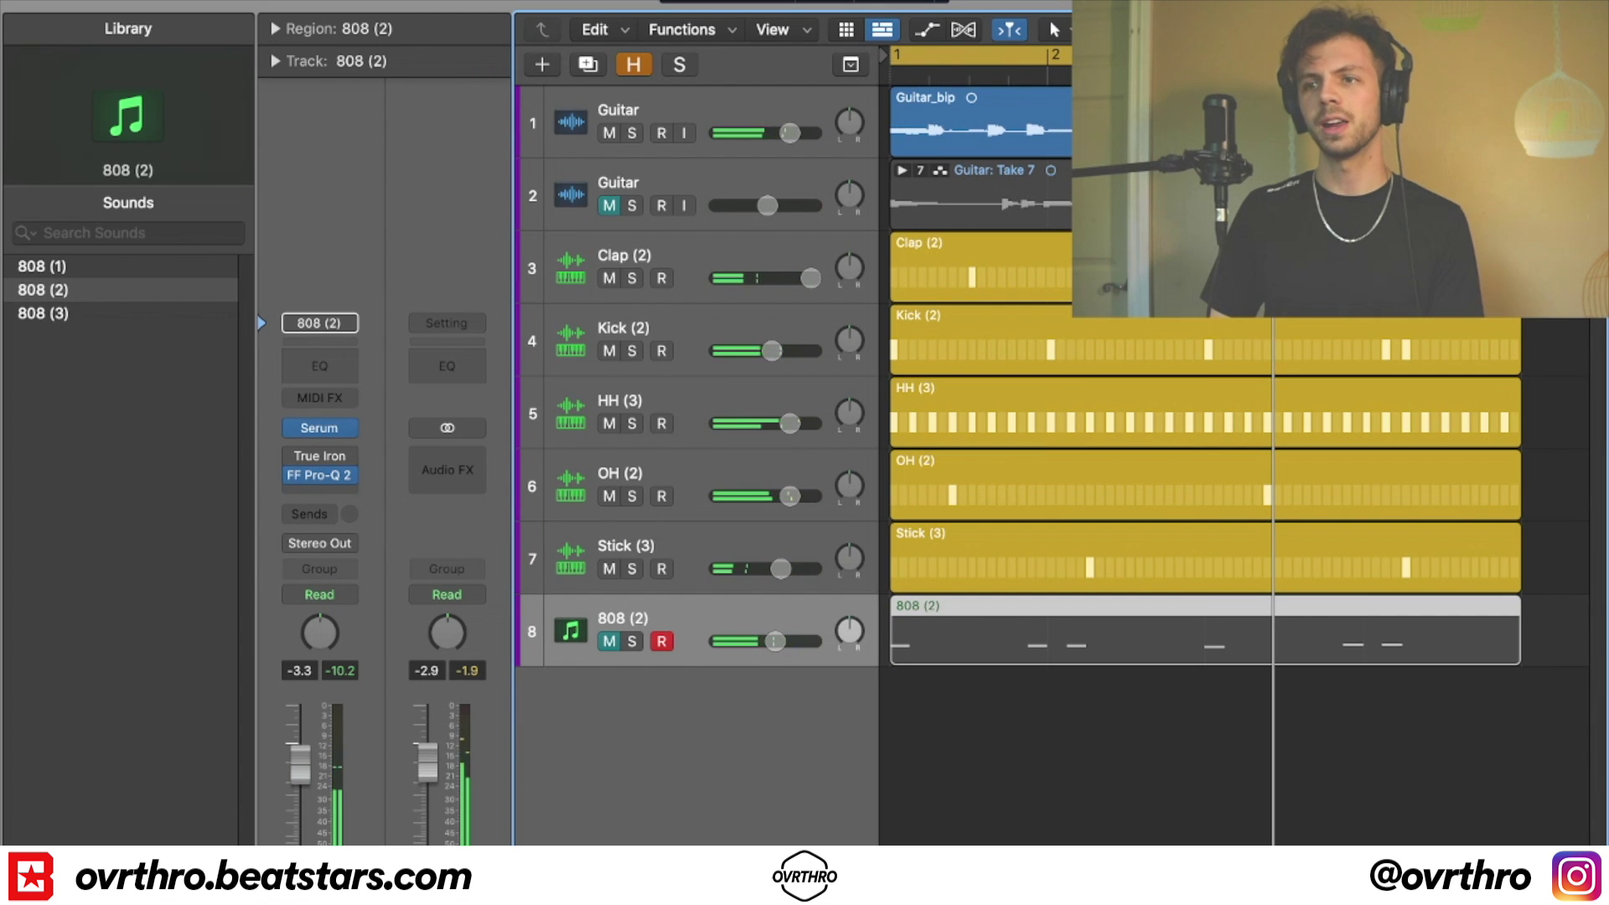
left_click(937, 2)
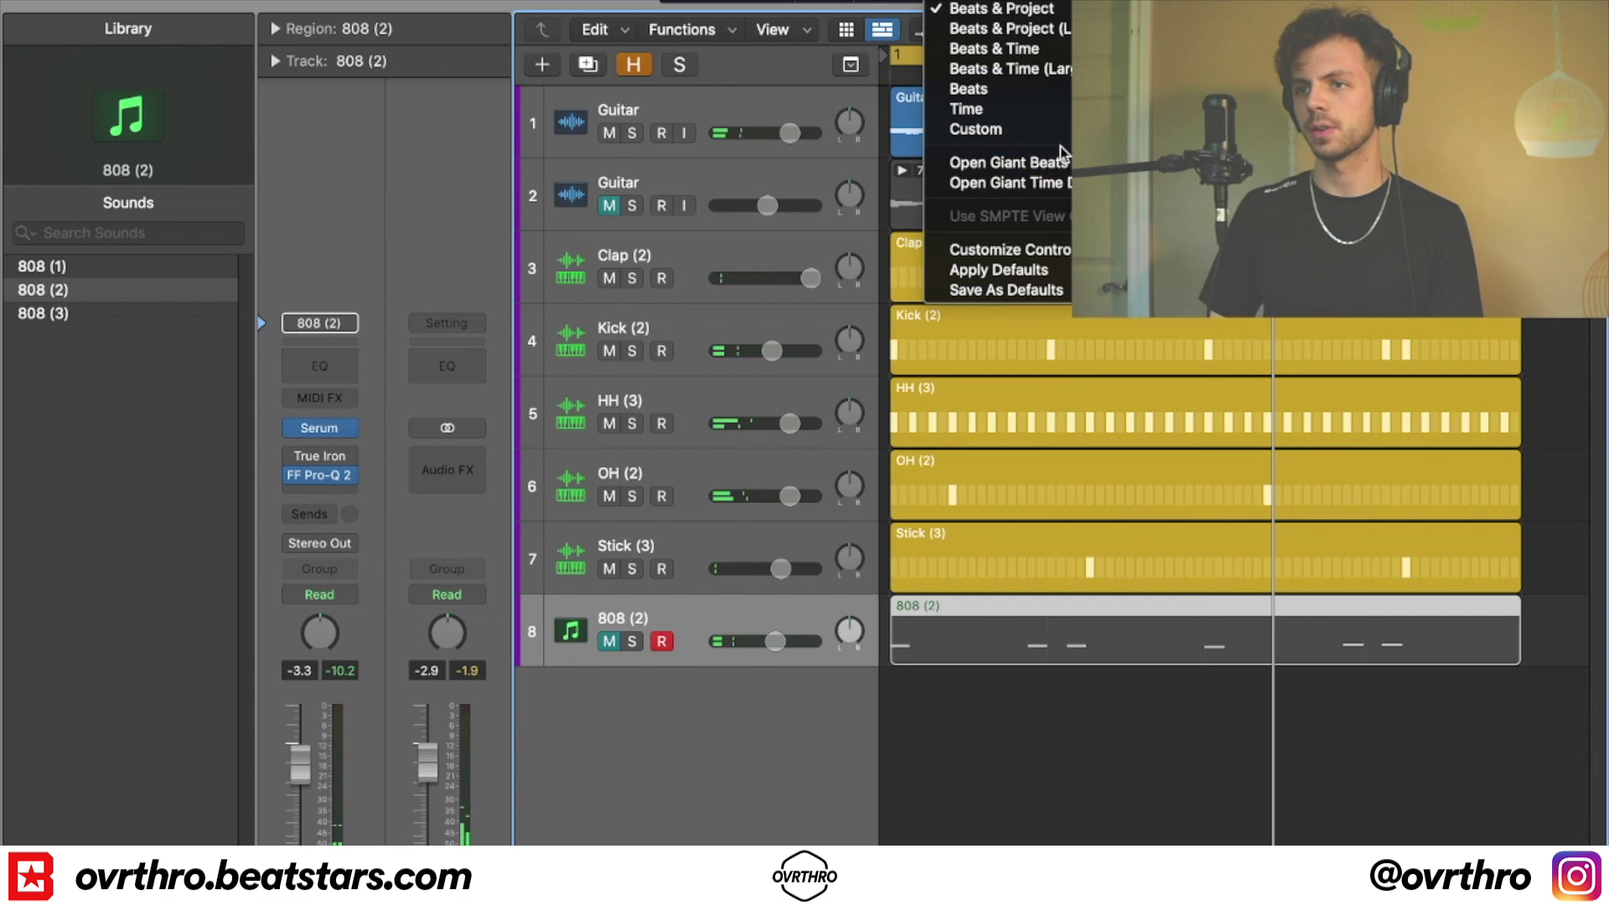
left_click(1006, 129)
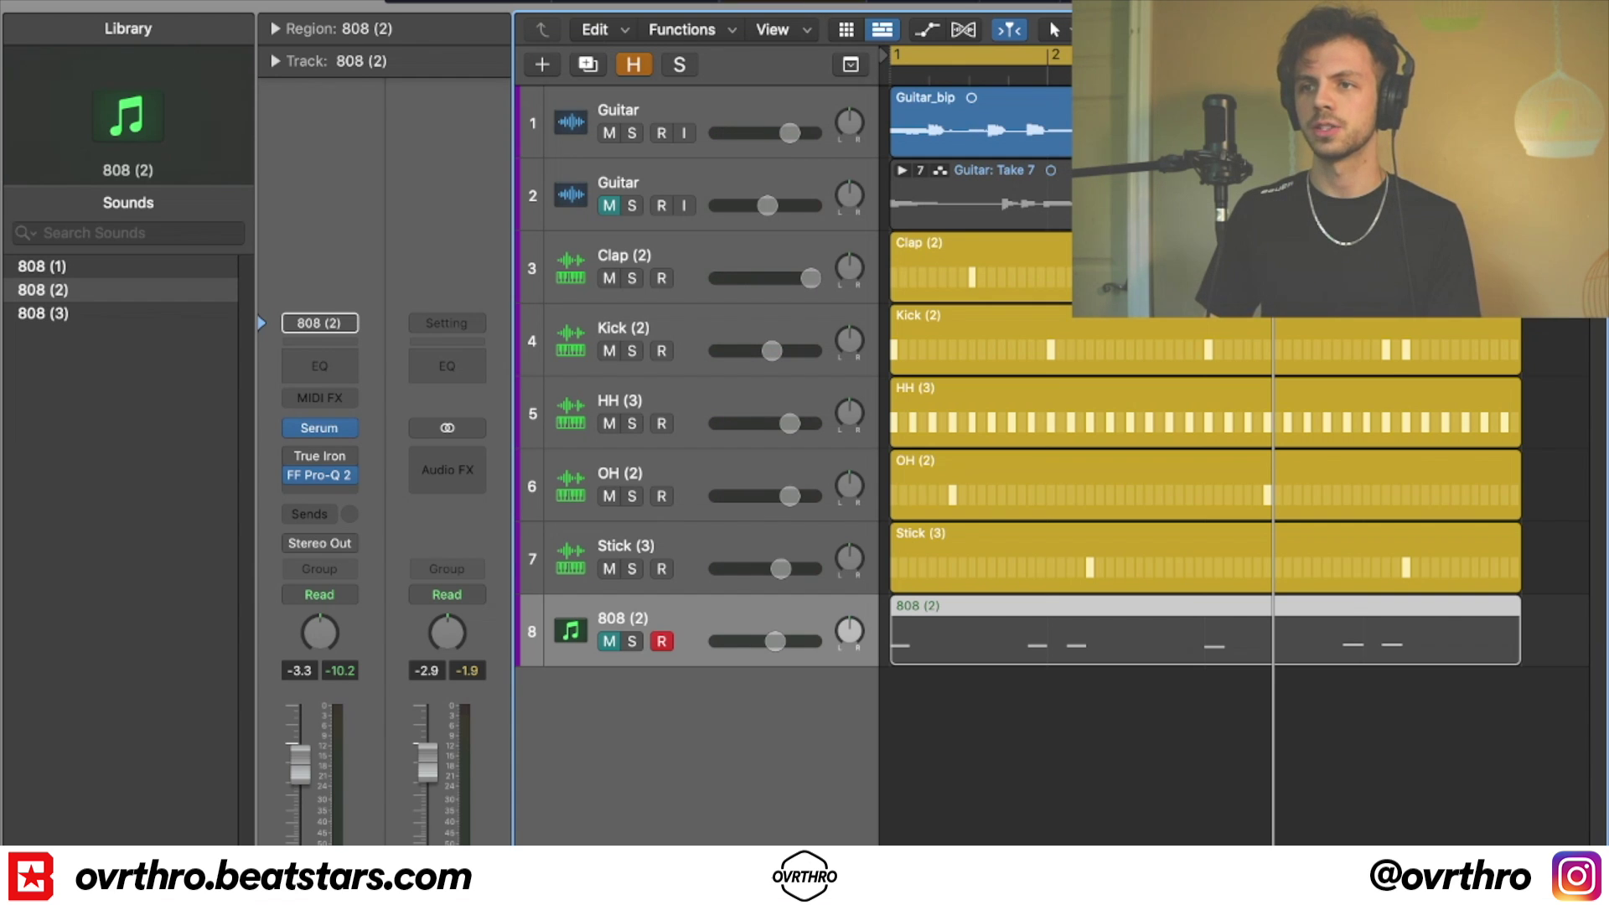
- Raise the first Guitar track's volume slightly and audition the second Guitar track by briefly unmuting it during playback
key("space")
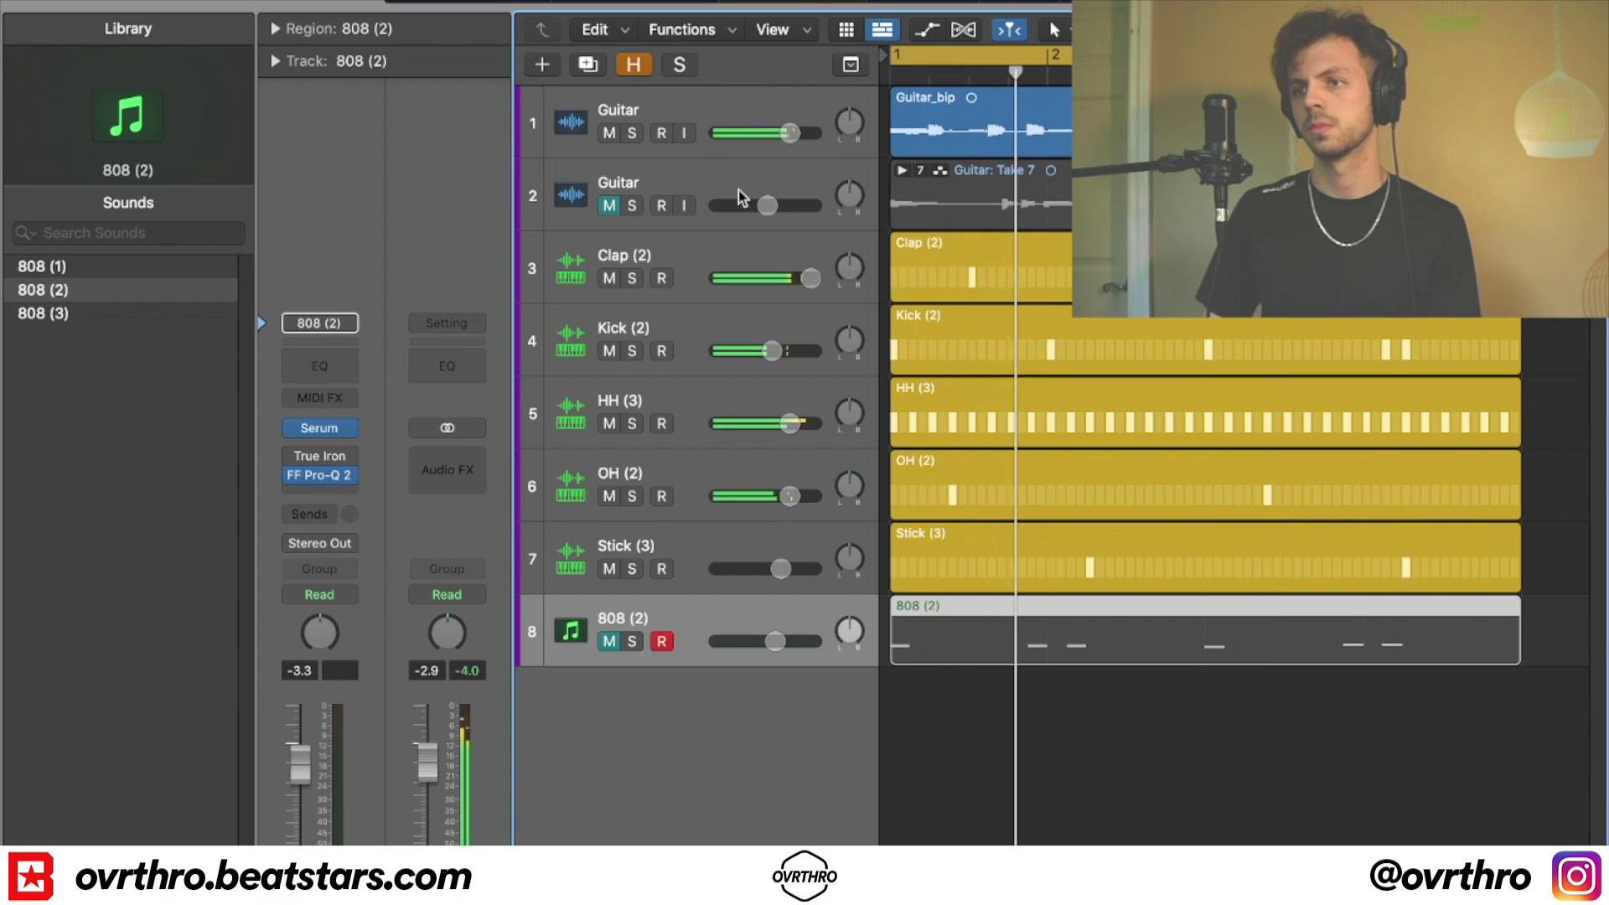
left_click_drag(789, 133, 797, 134)
left_click(613, 209)
left_click(613, 211)
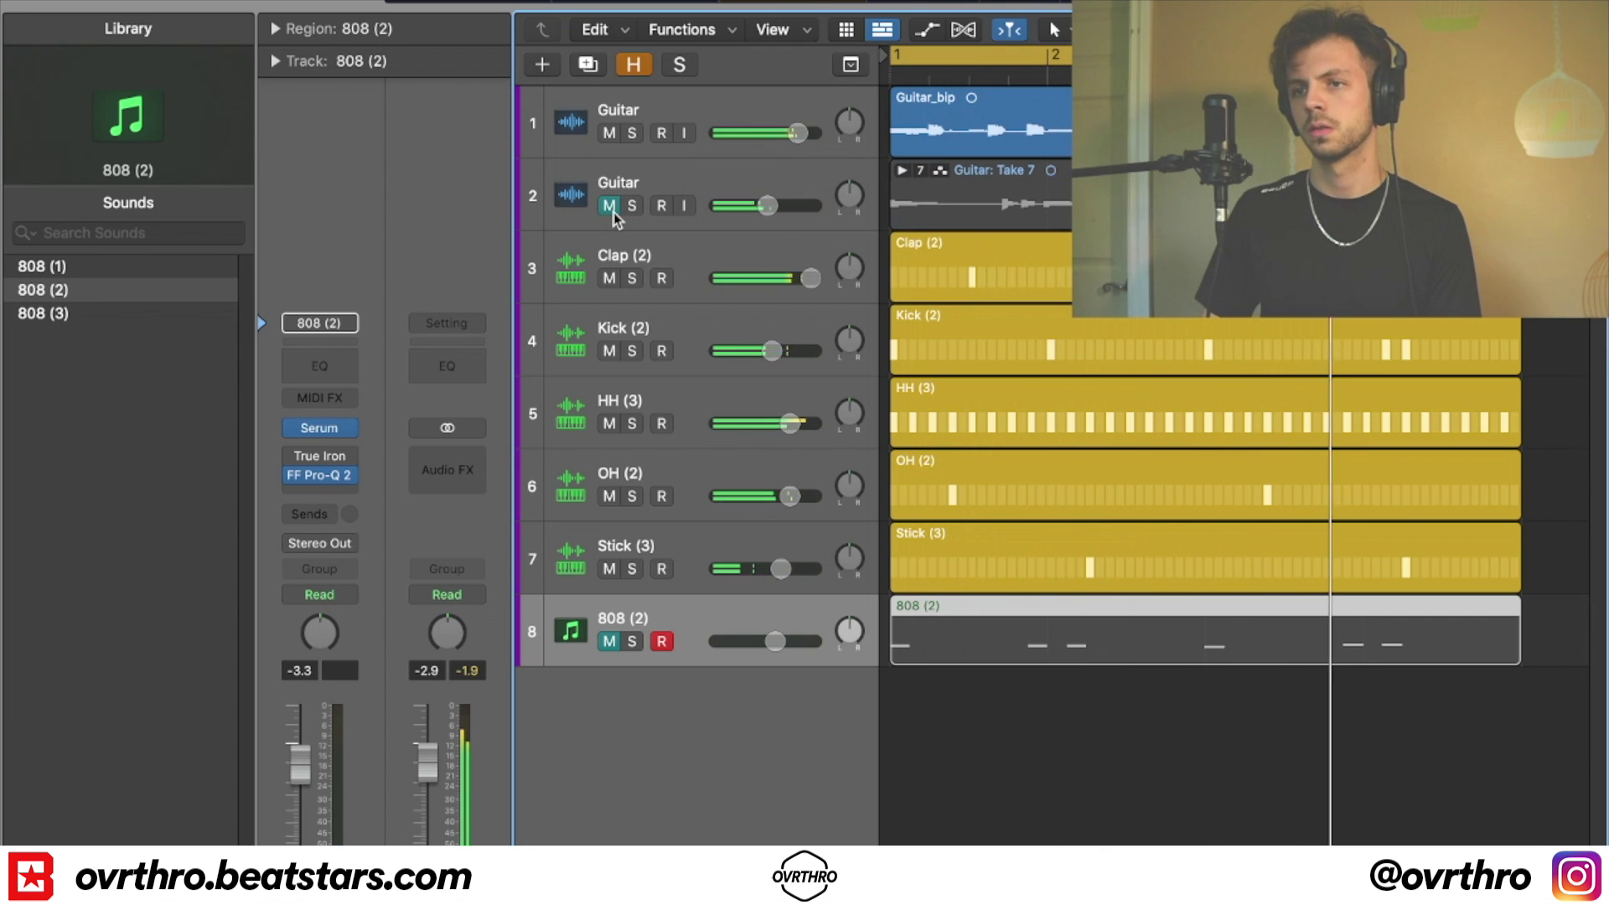
- Bring the hidden Audio 3 track, unmuted, directly below the first Guitar track and set its volume to -12.0 dB
left_click(632, 66)
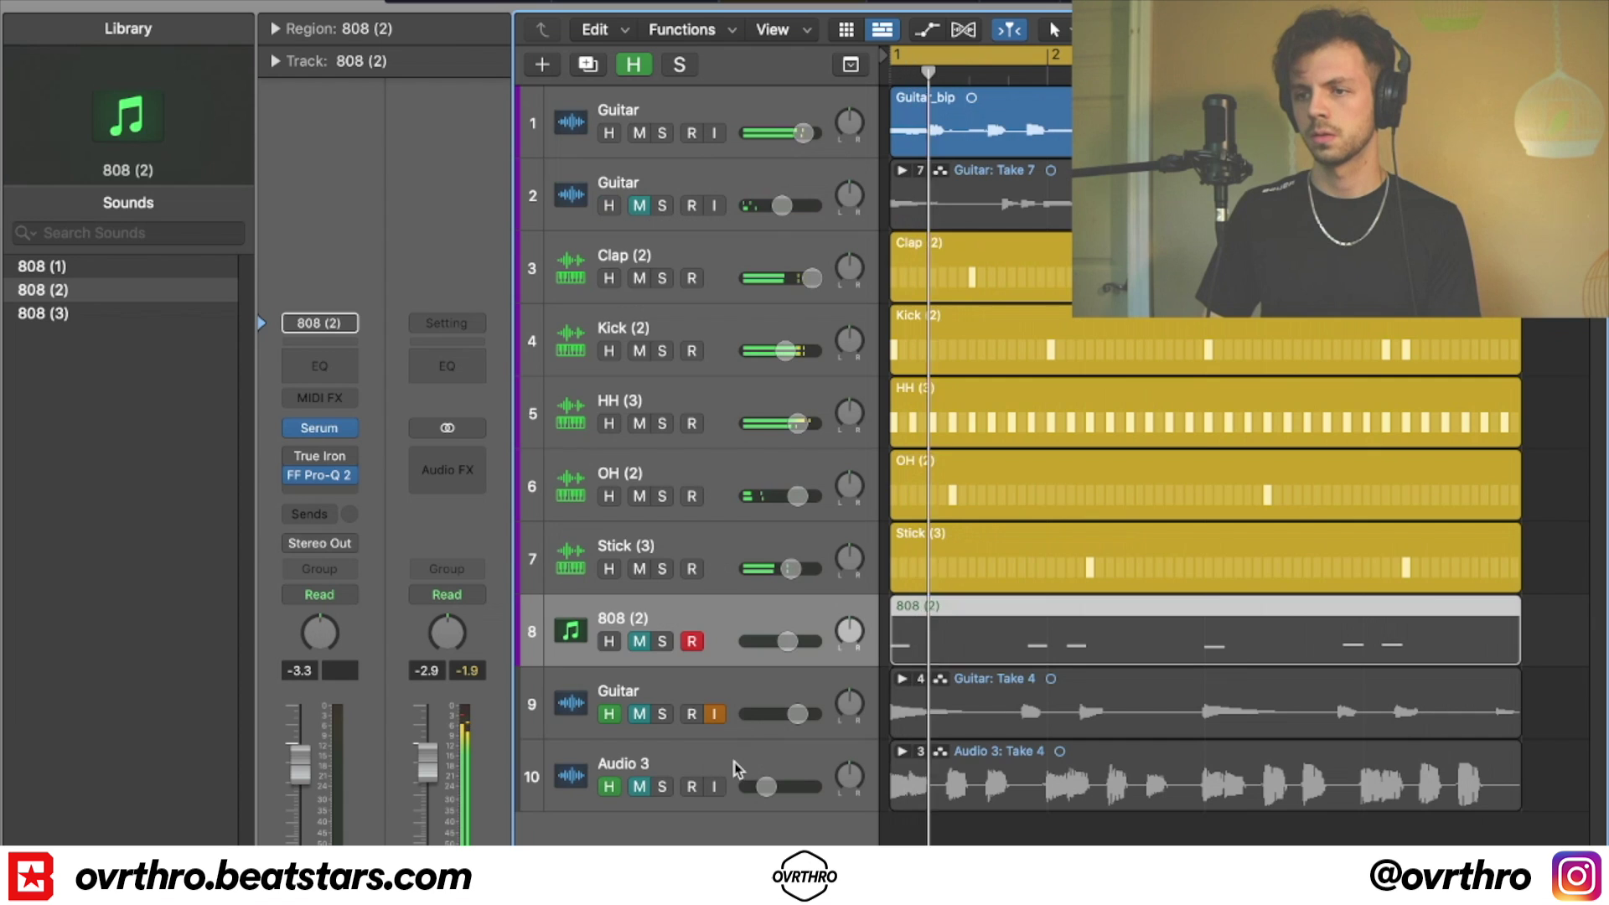
left_click_drag(735, 764, 637, 209)
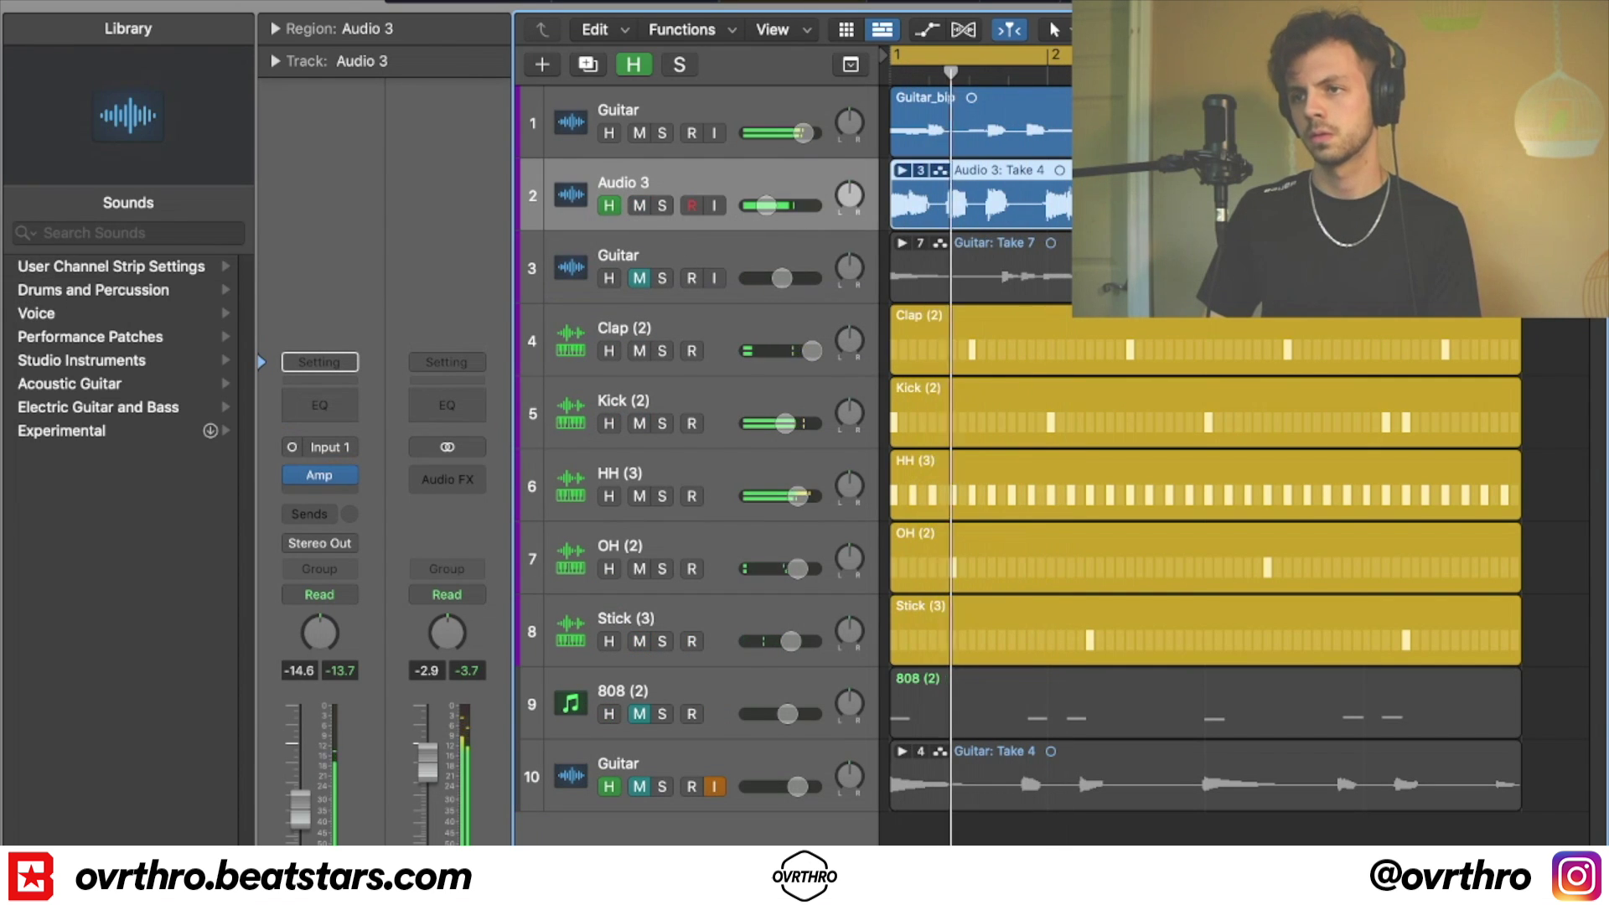
left_click_drag(765, 206, 767, 205)
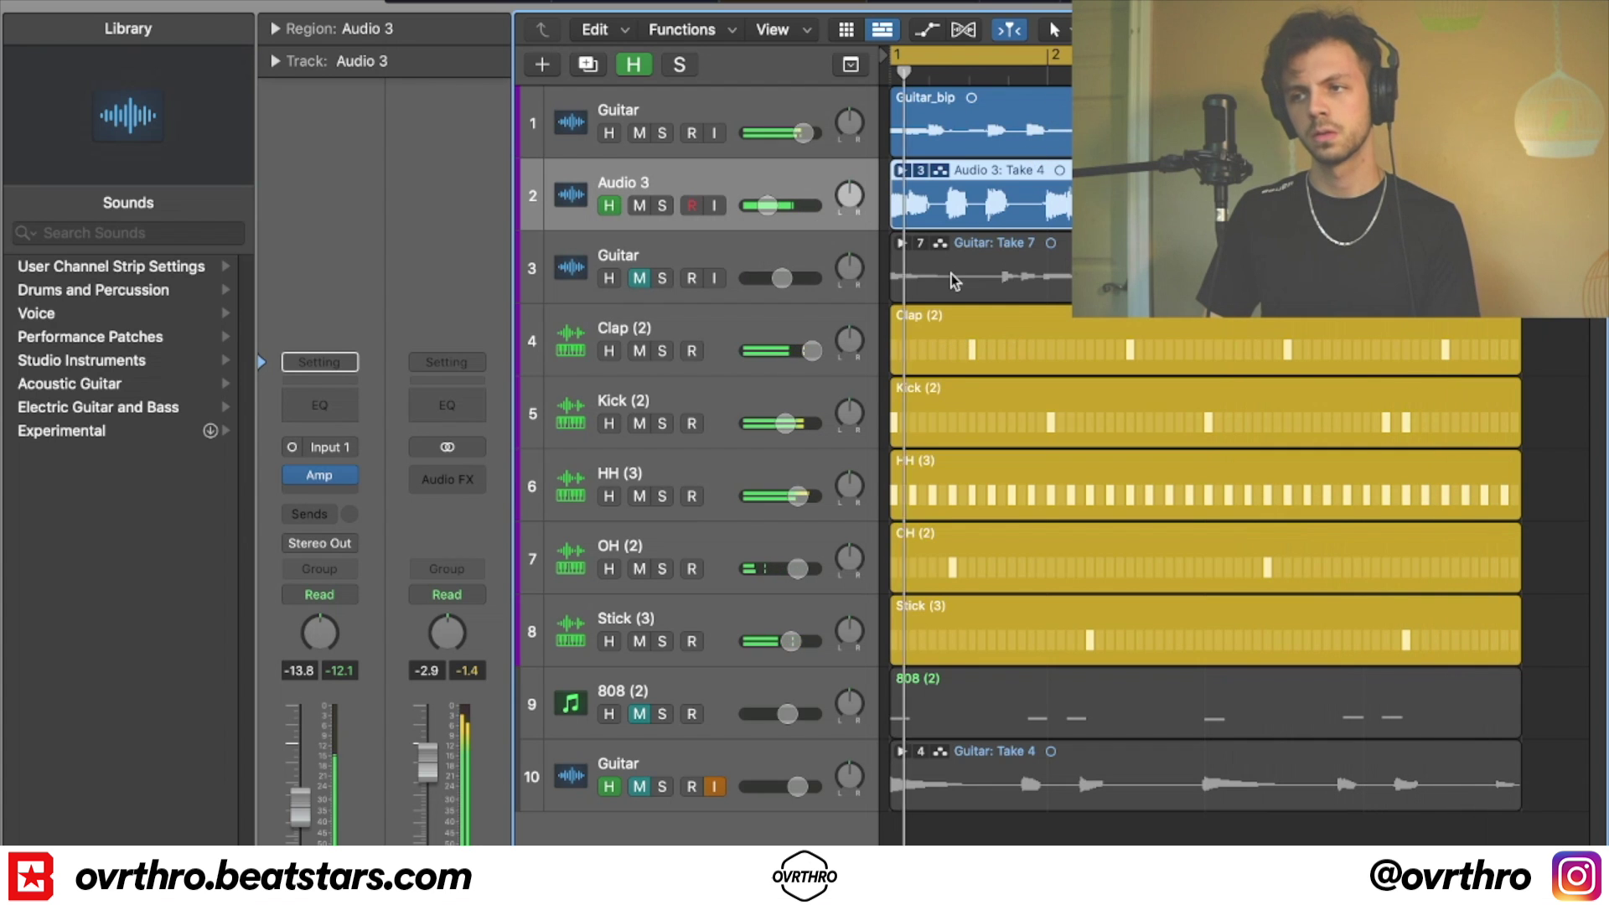
left_click_drag(1429, 30, 1432, 30)
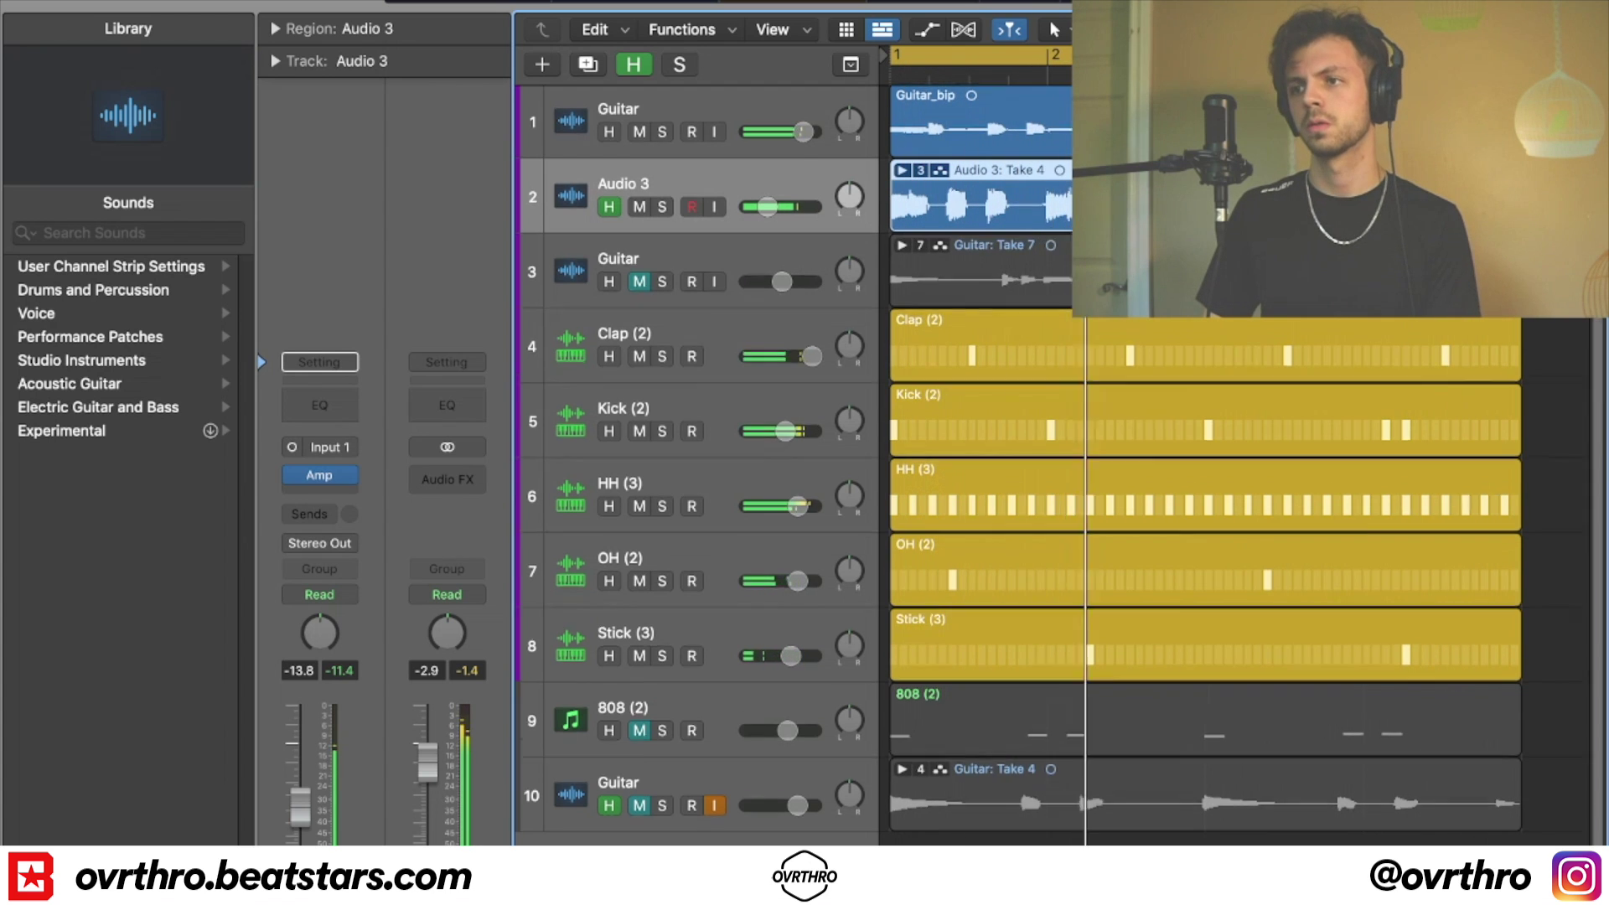
key("super+Down")
key("super+Down")
key("super+Down")
left_click_drag(766, 240, 770, 241)
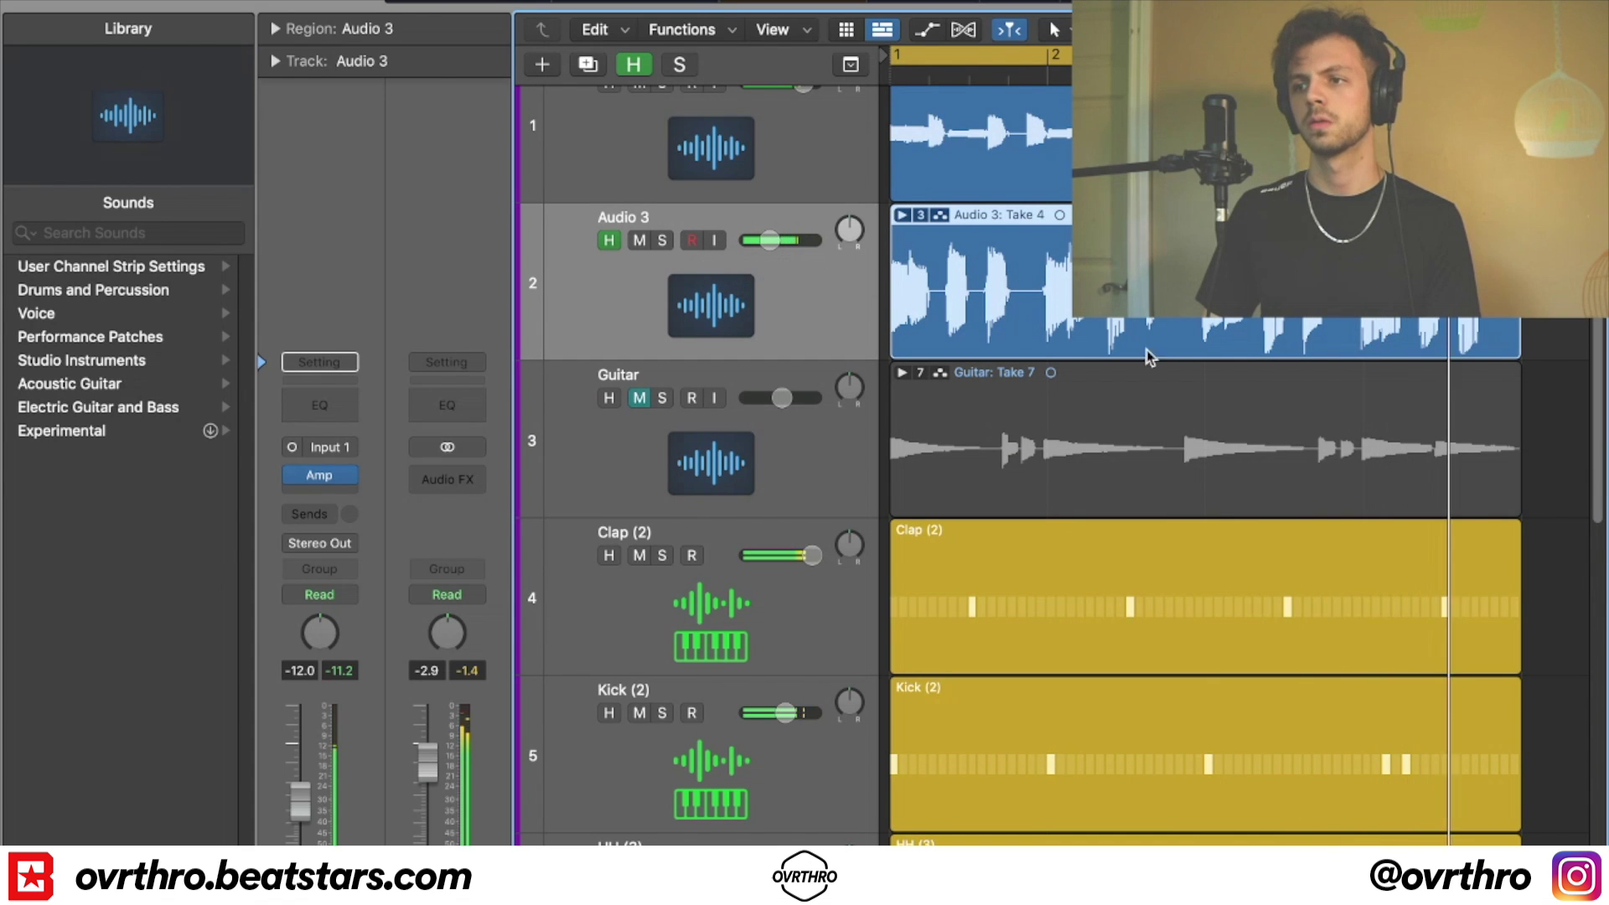
- Delete the second half of bar 4 from the first Guitar track's region, with cycle off while editing
key("super+Right")
scroll(1240, 452, "right", 5)
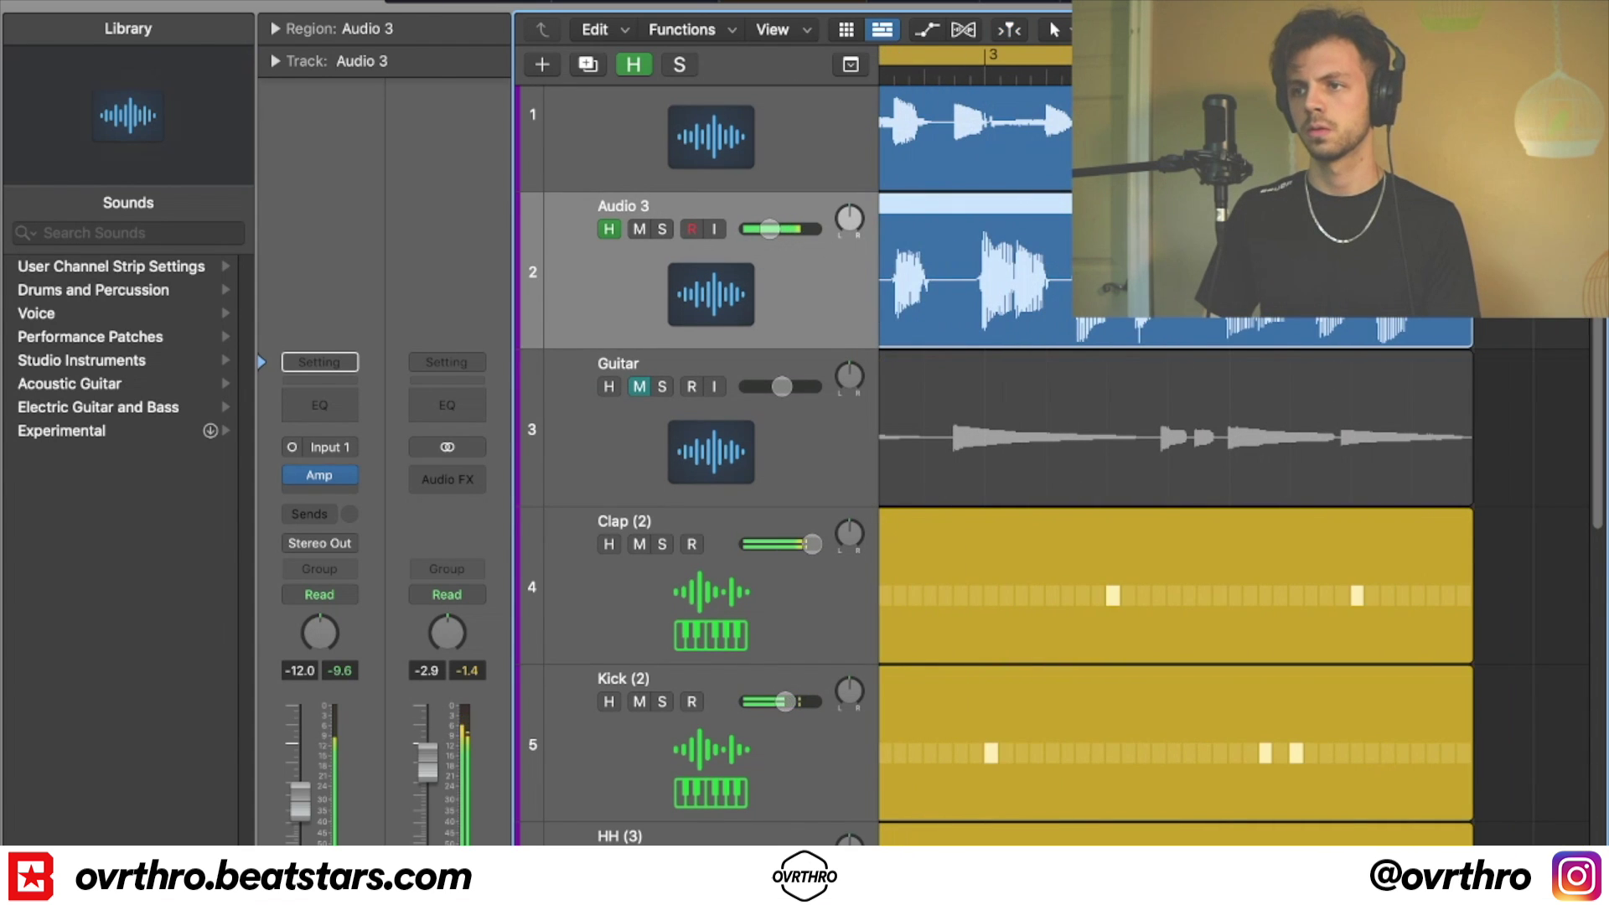
key("super+Down")
key("super+Down")
key("super+Down")
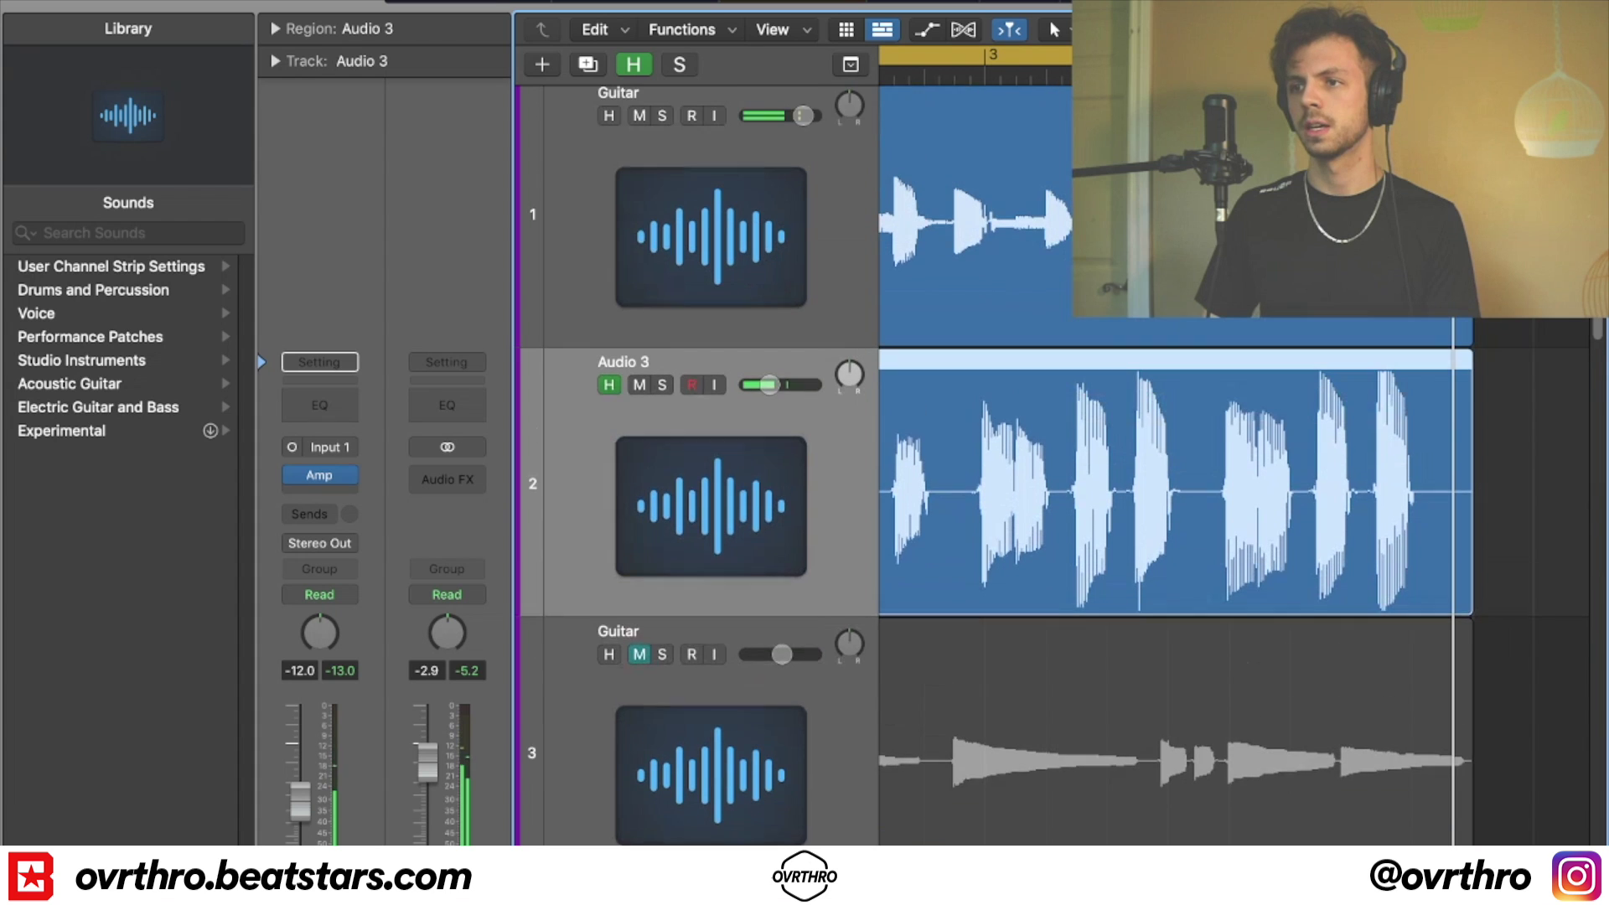
key("super+Up")
key("c")
left_click(994, 74)
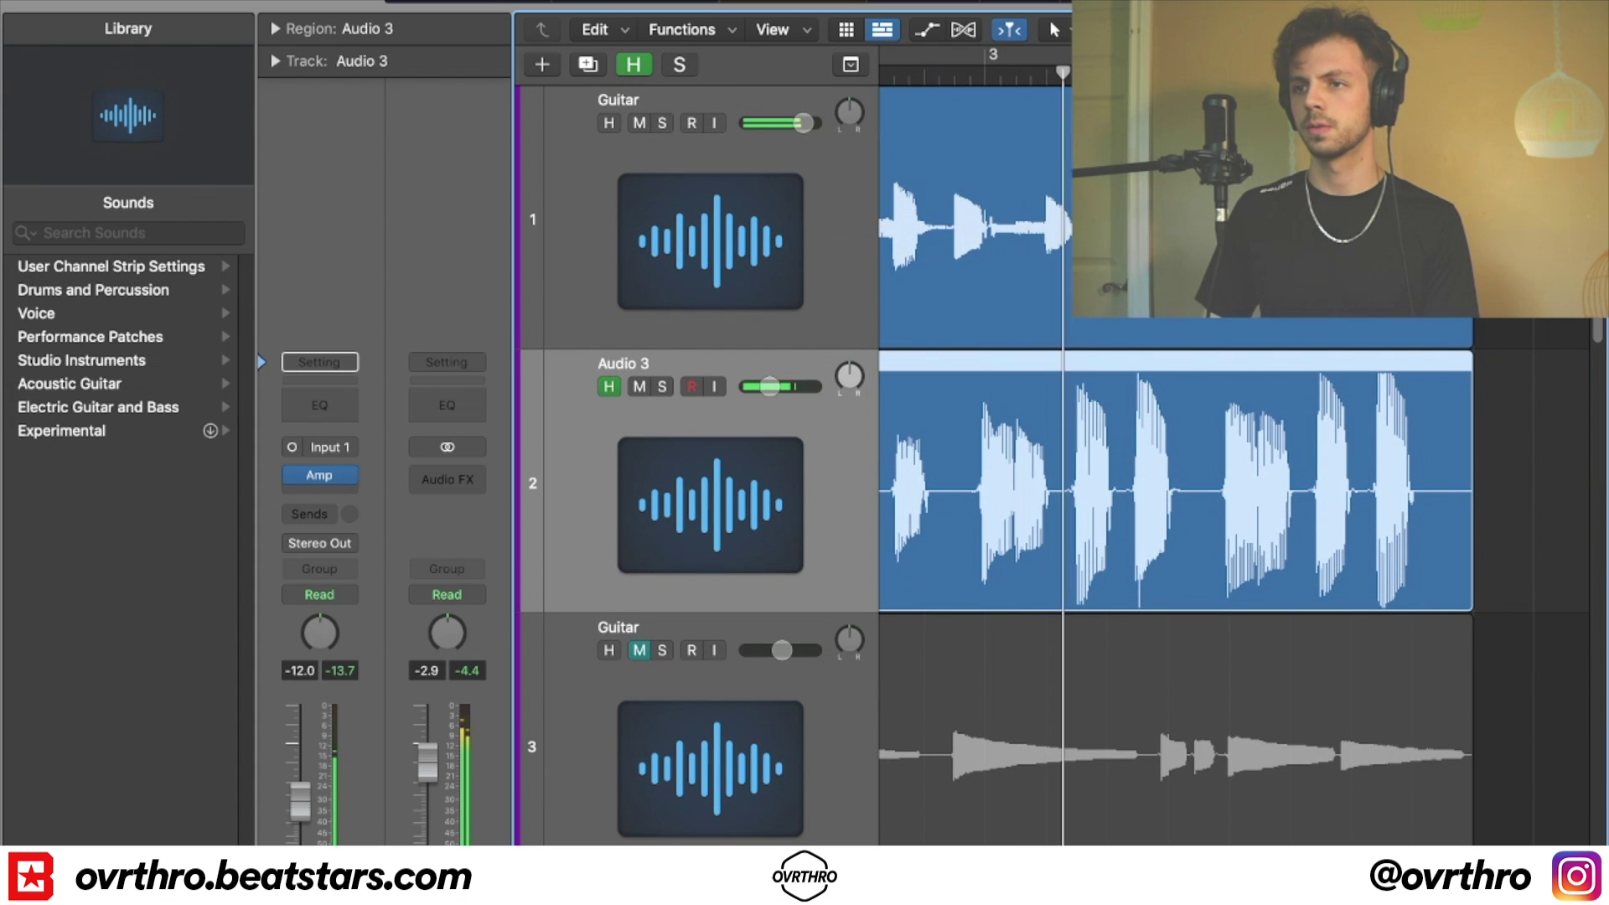
left_click_drag(1486, 285, 1352, 285)
left_click(1374, 285)
key("Delete")
key("c")
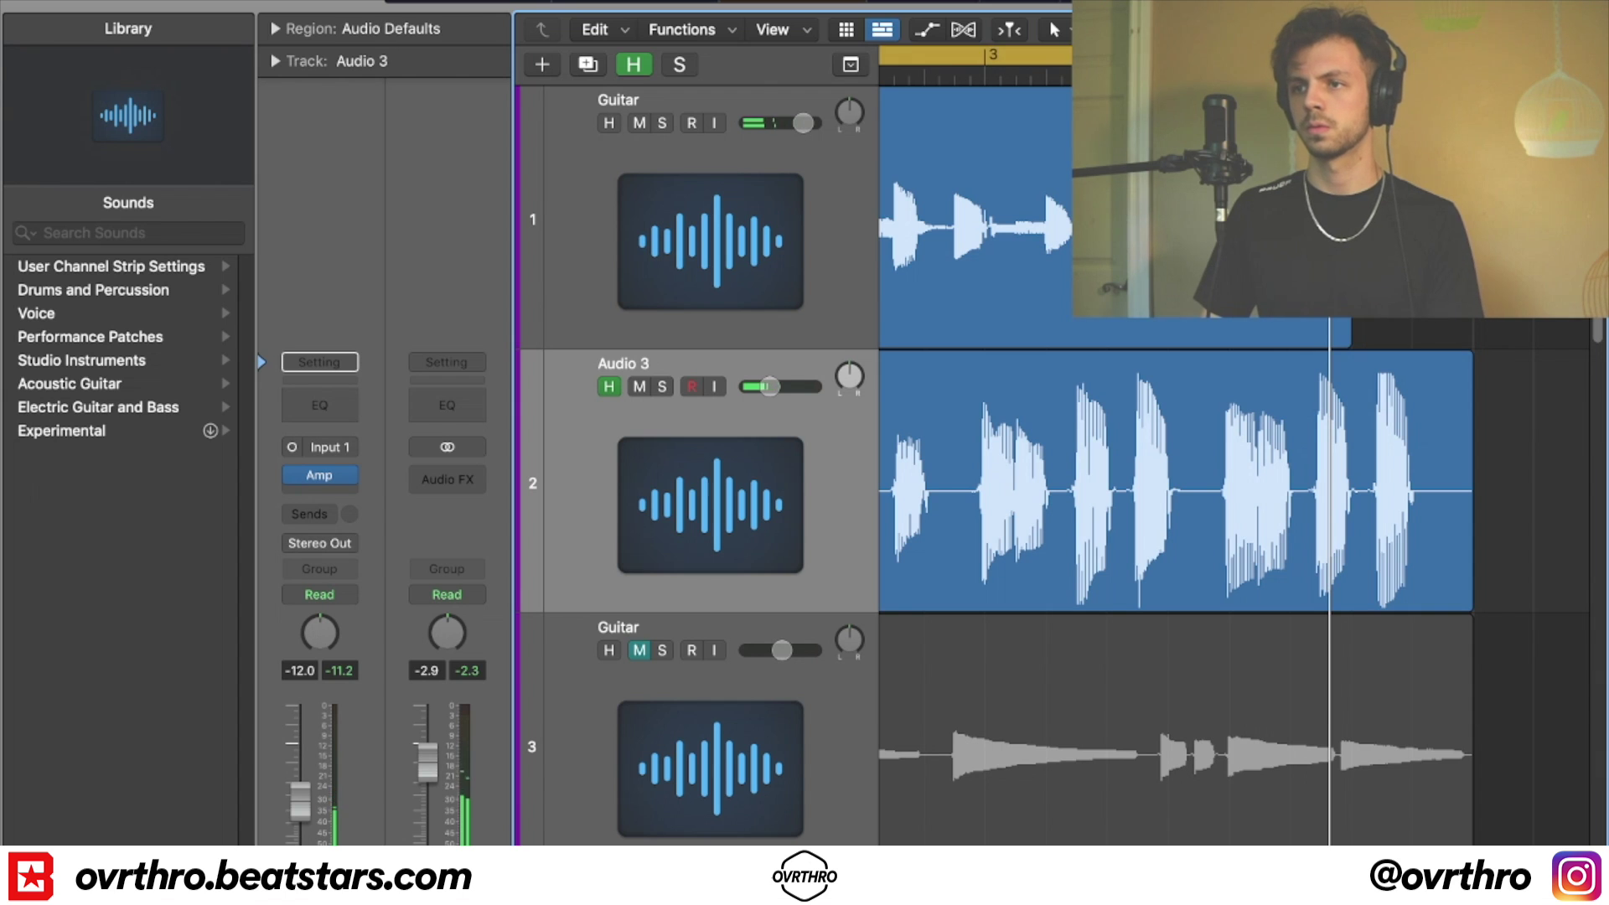
- Isolate the first half of bar 4 on the first Guitar track and copy it into the empty second half
left_click_drag(1380, 285, 1231, 285)
left_click(1265, 285)
left_click_drag(1424, 285, 1399, 285)
key("comma")
key("super+Right")
key("super+Right")
key("super+Right")
key("space")
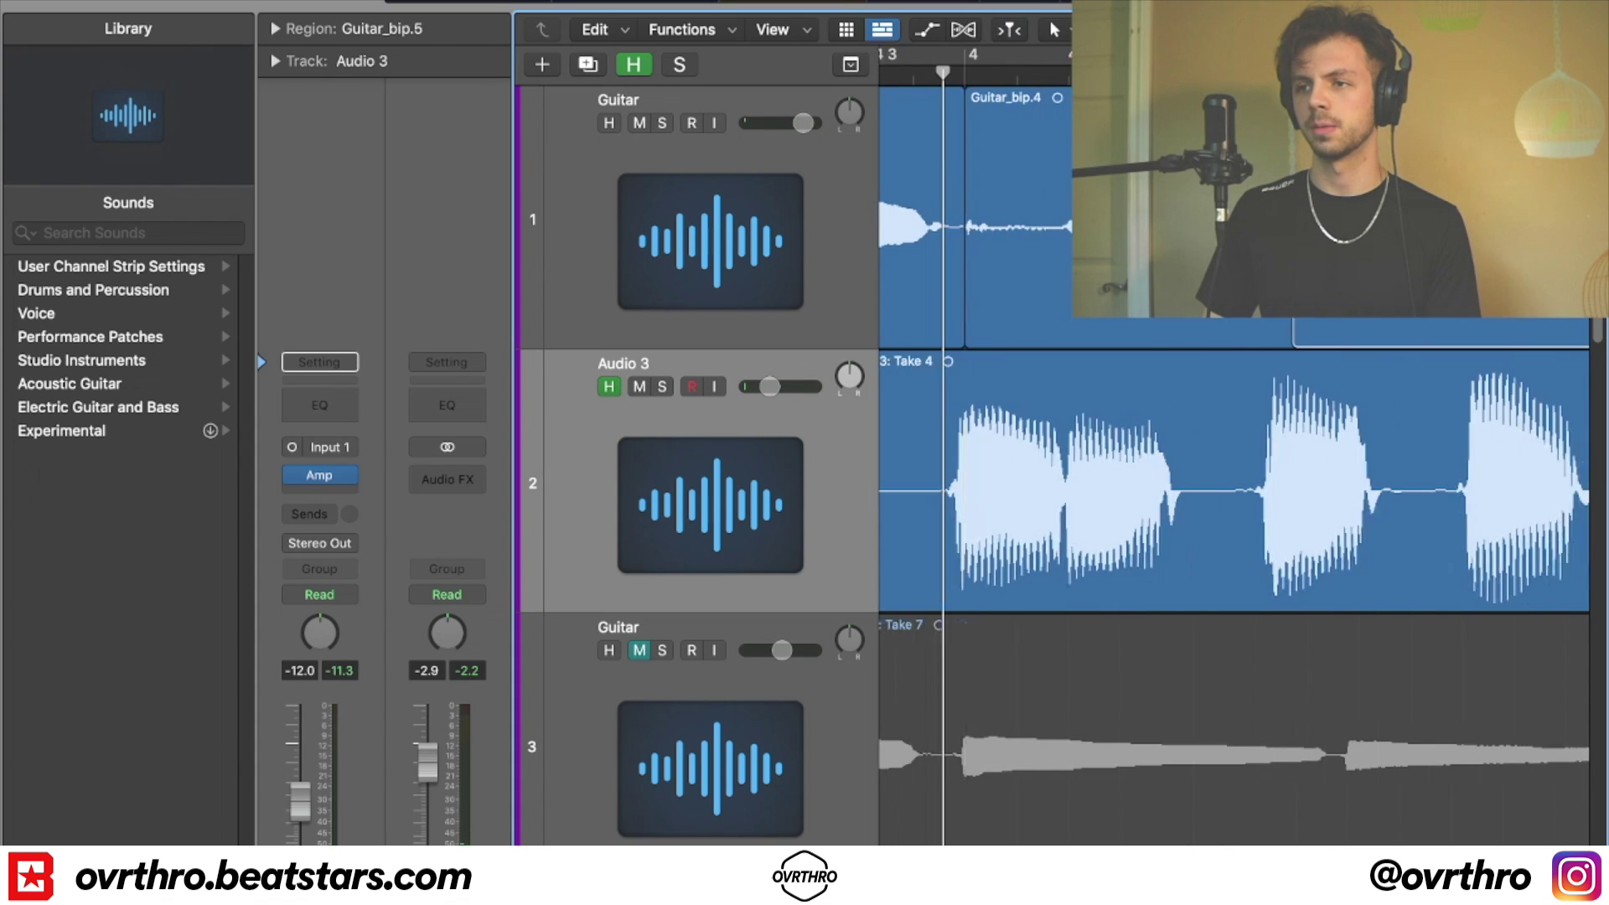
- Repeat the copied half-bar region on the first Guitar track so it covers the rest of bar 4
key("space")
scroll(1148, 285, "left", 2)
left_click_drag(1148, 285, 1128, 284)
left_click(1047, 73)
scroll(1059, 216, "left", 5)
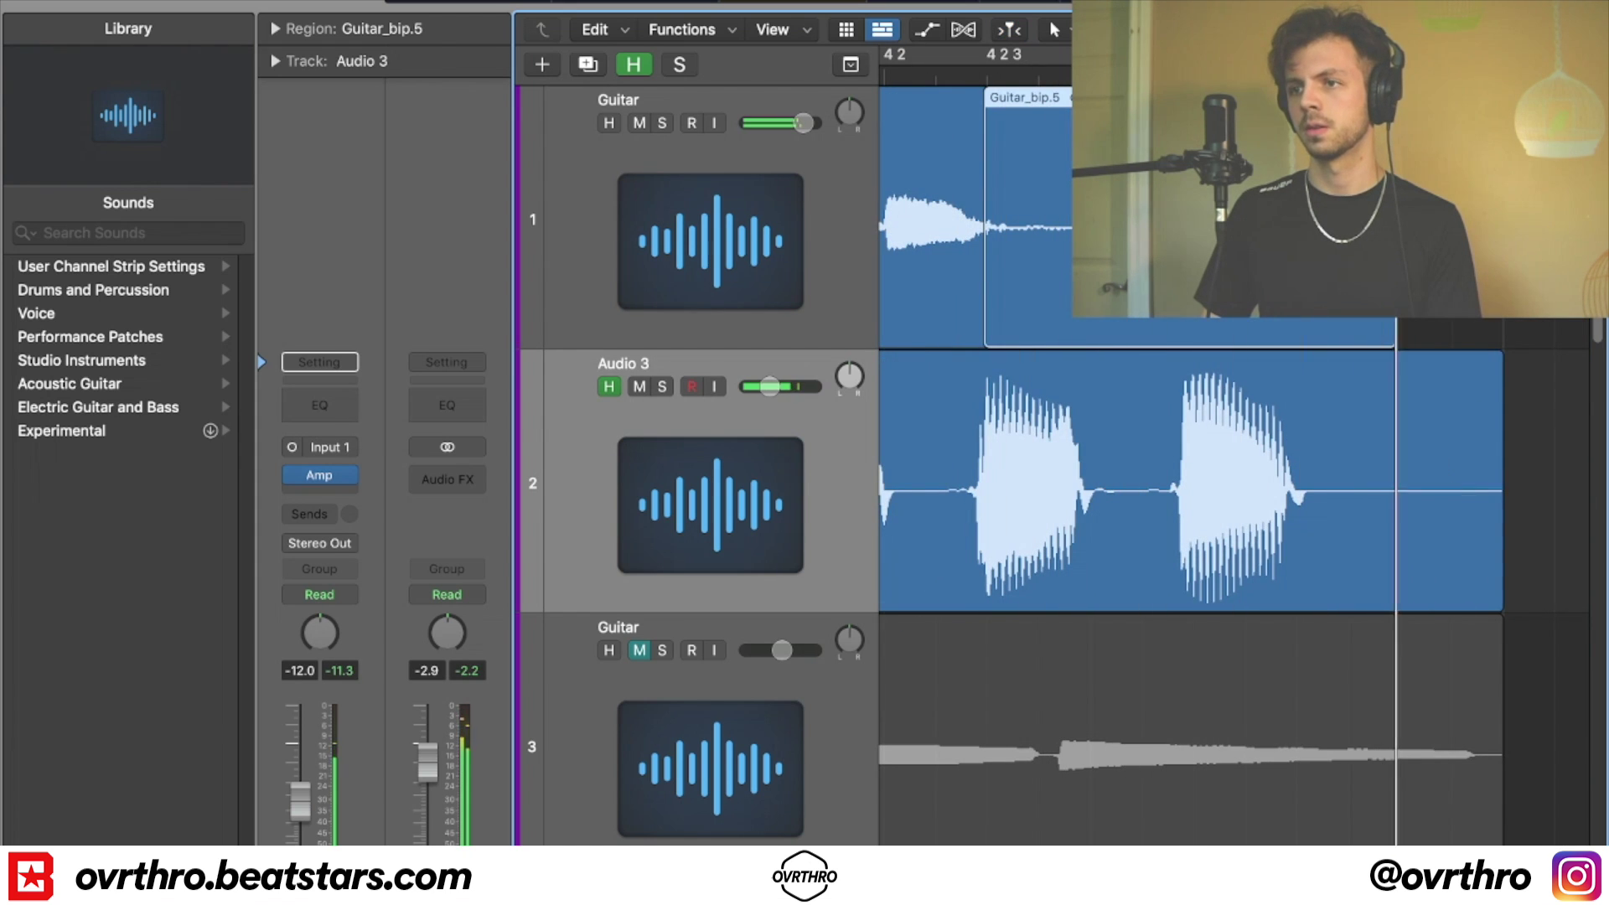
key("super+r")
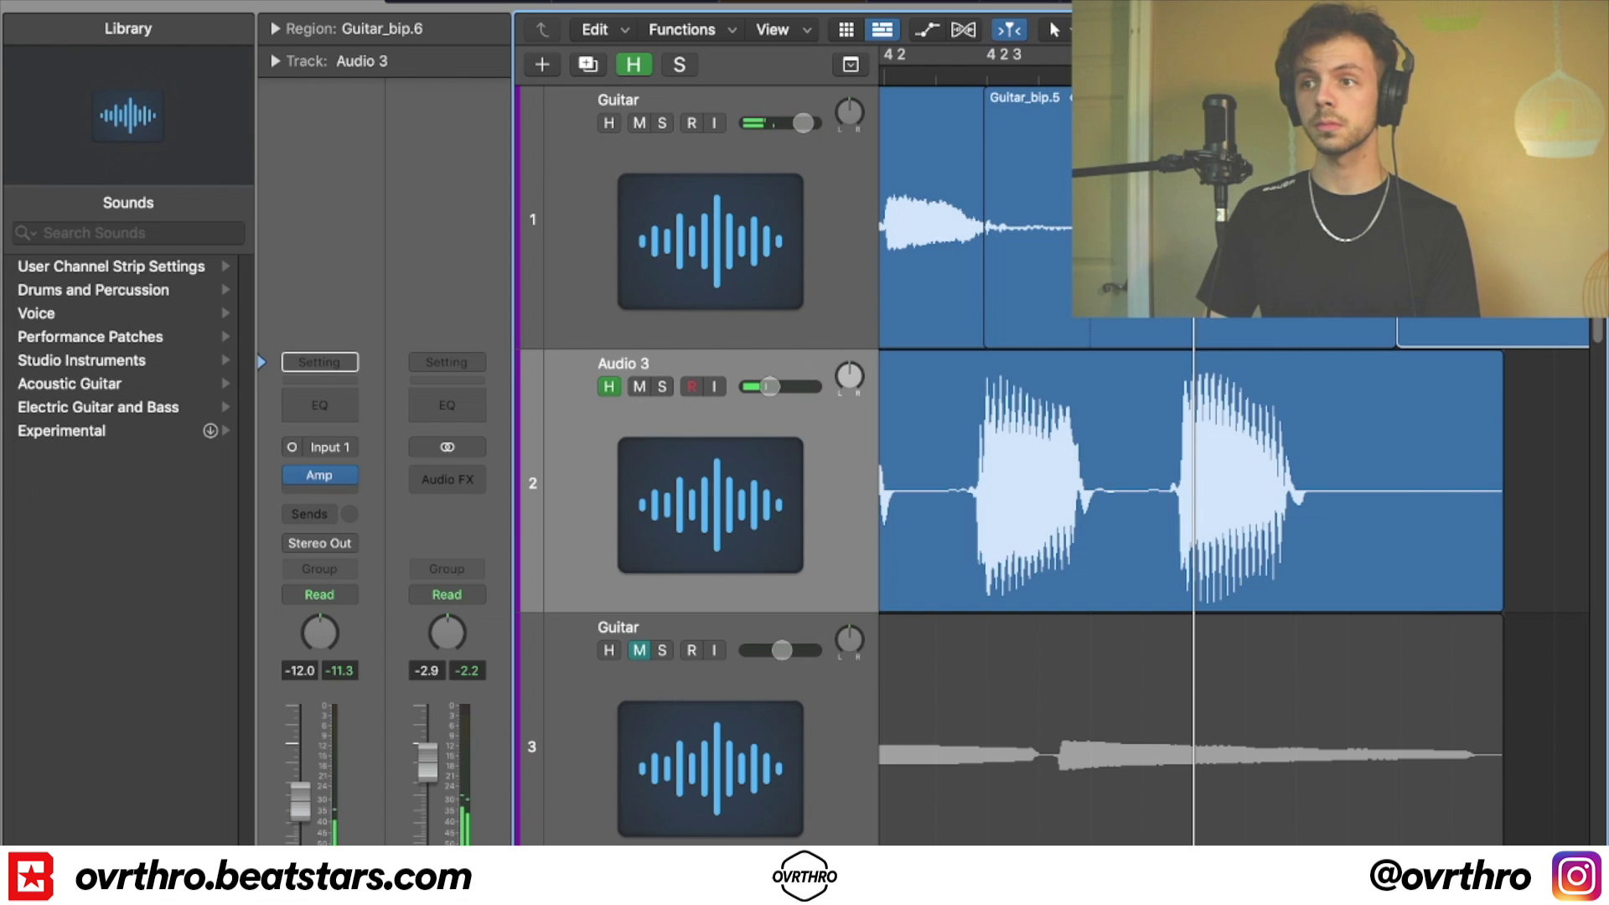
key("Left")
key("Right")
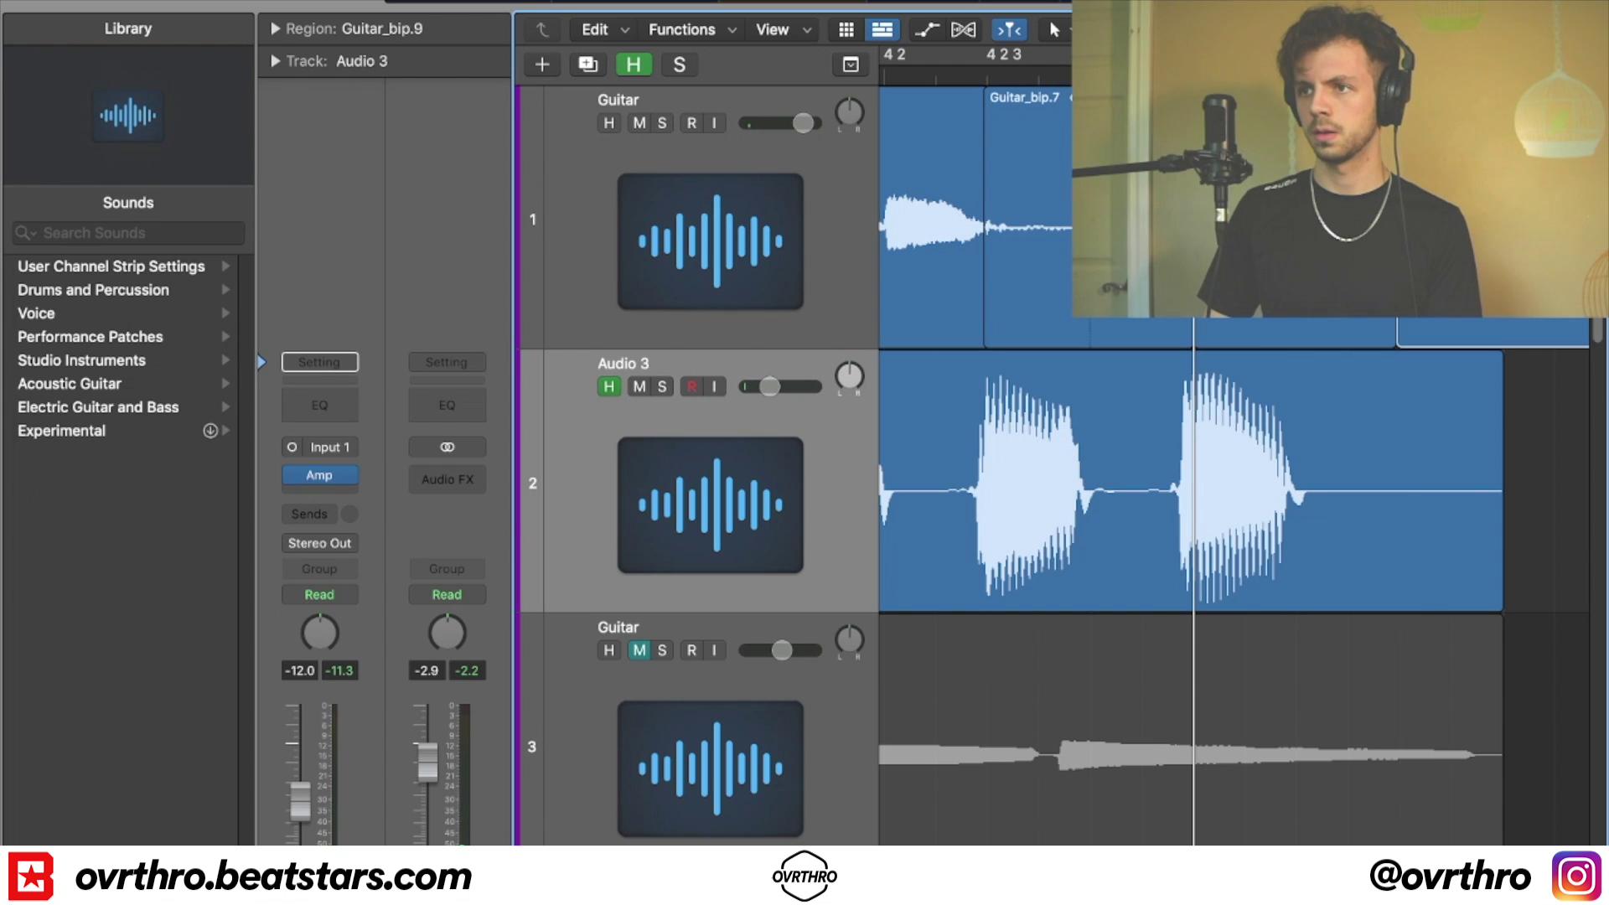
mouse_move(1454, 251)
left_mouse_down()
mouse_move(1429, 251)
mouse_move(1459, 251)
left_mouse_up()
- Delete the excess beyond the end of bar 4 on the first Guitar track and turn cycle back on
key("space")
key("space")
scroll(1438, 285, "down", 5)
scroll(1438, 285, "left", 3)
left_click_drag(1495, 284, 1391, 285)
left_click(1393, 284)
key("Delete")
key("space")
key("c")
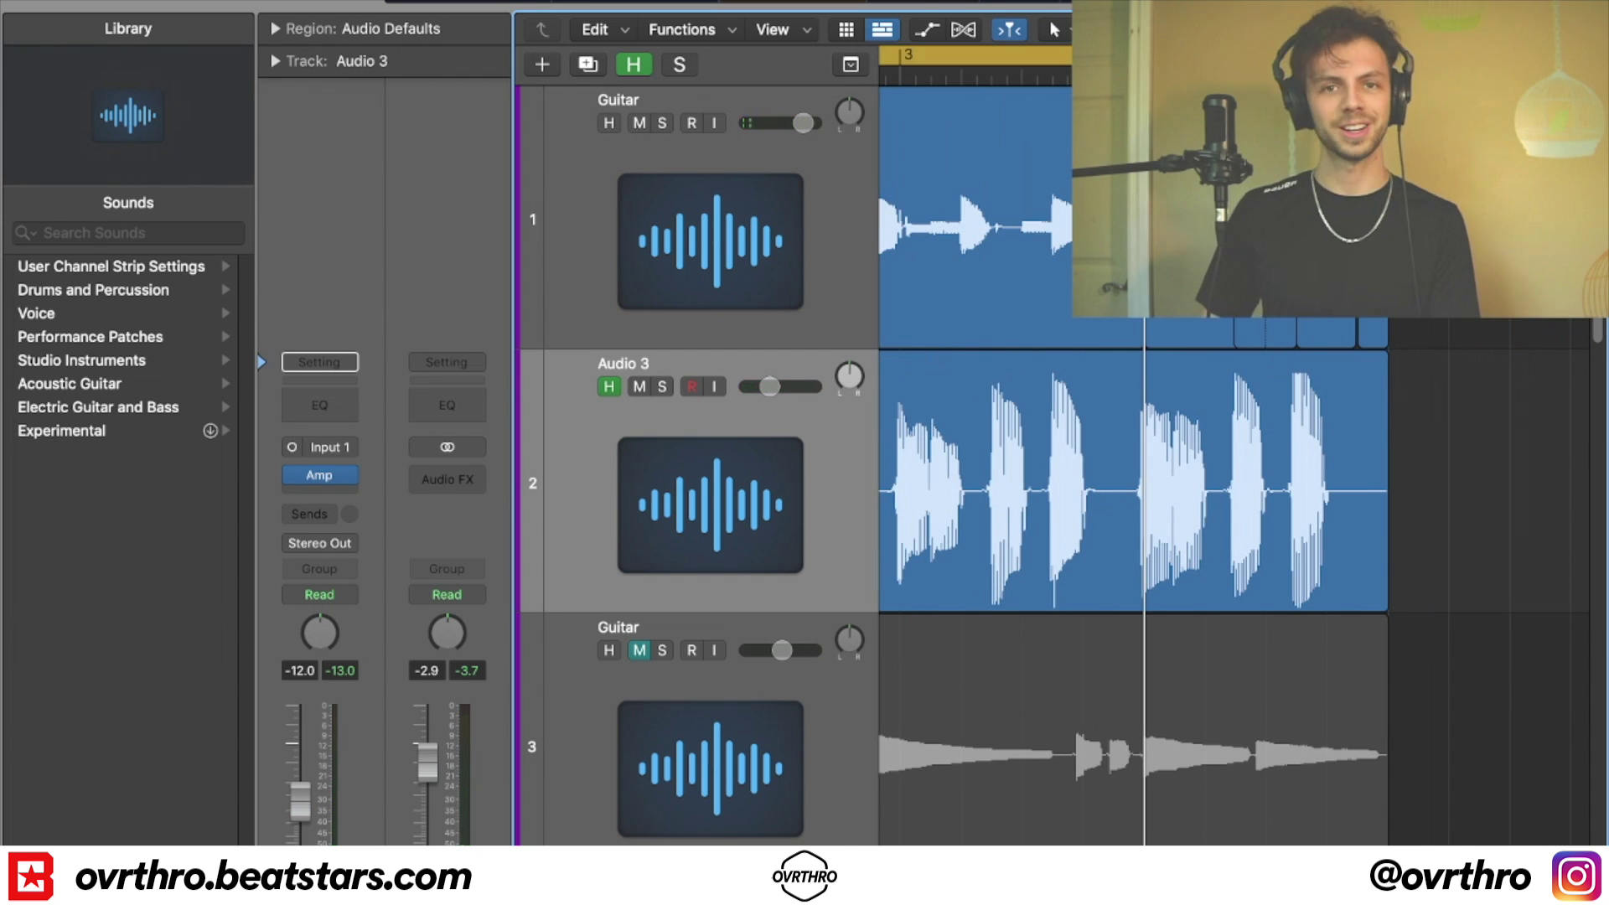
- Add a software instrument track below 808 (2) and load the Bass (2) channel strip setting on it
key("space")
scroll(1112, 334, "down", 5)
scroll(1103, 335, "down", 5)
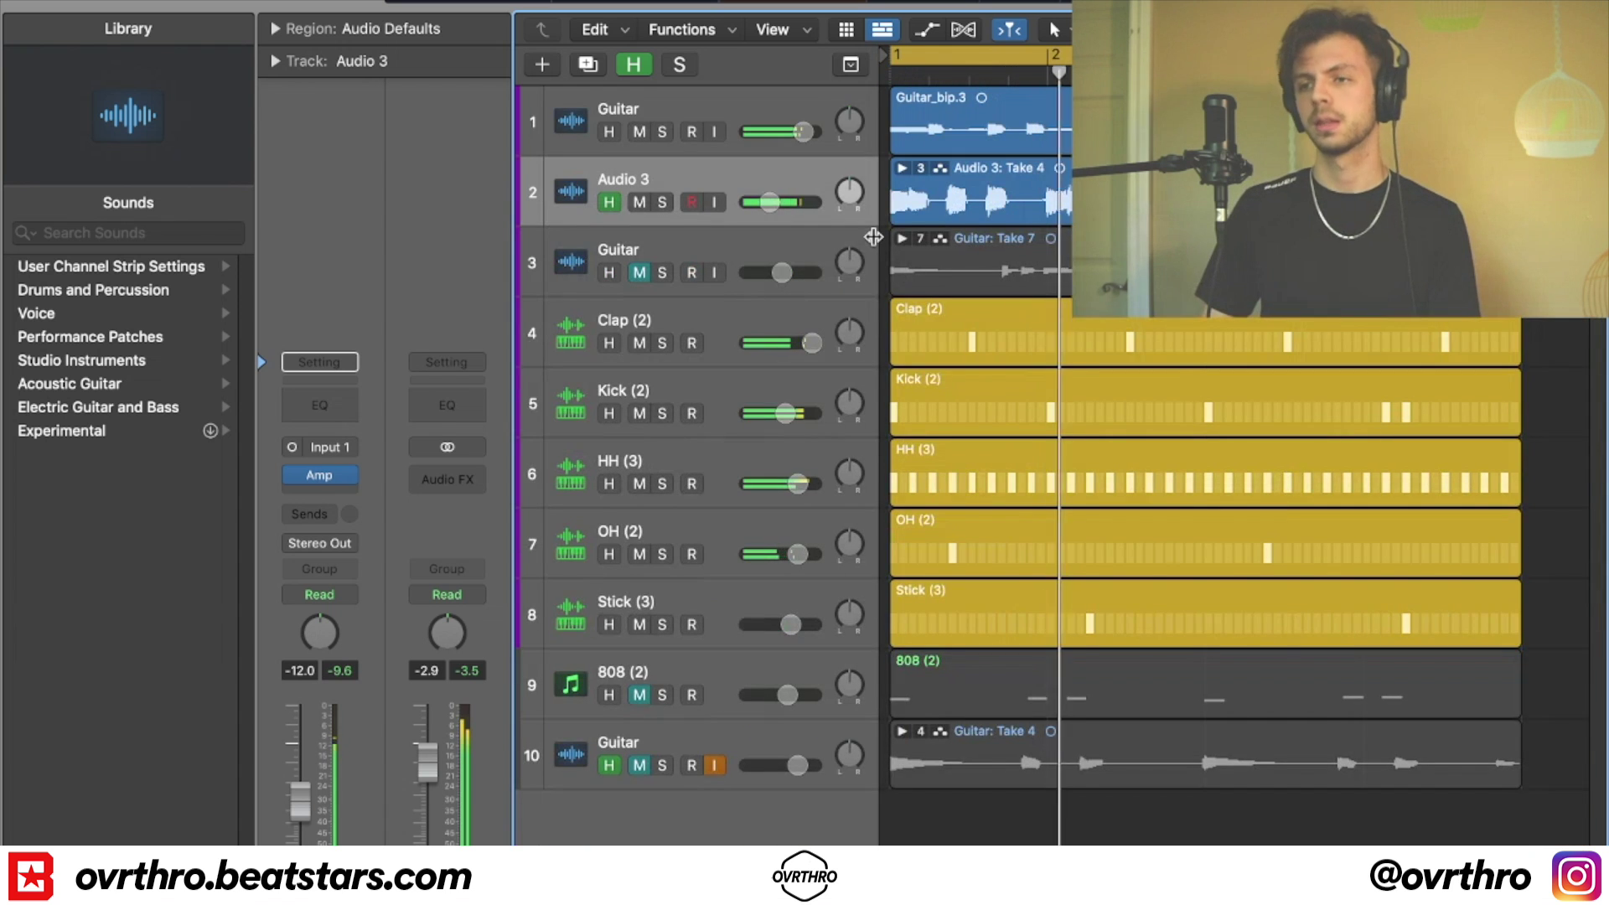
scroll(927, 410, "up", 2)
scroll(1048, 503, "down", 2)
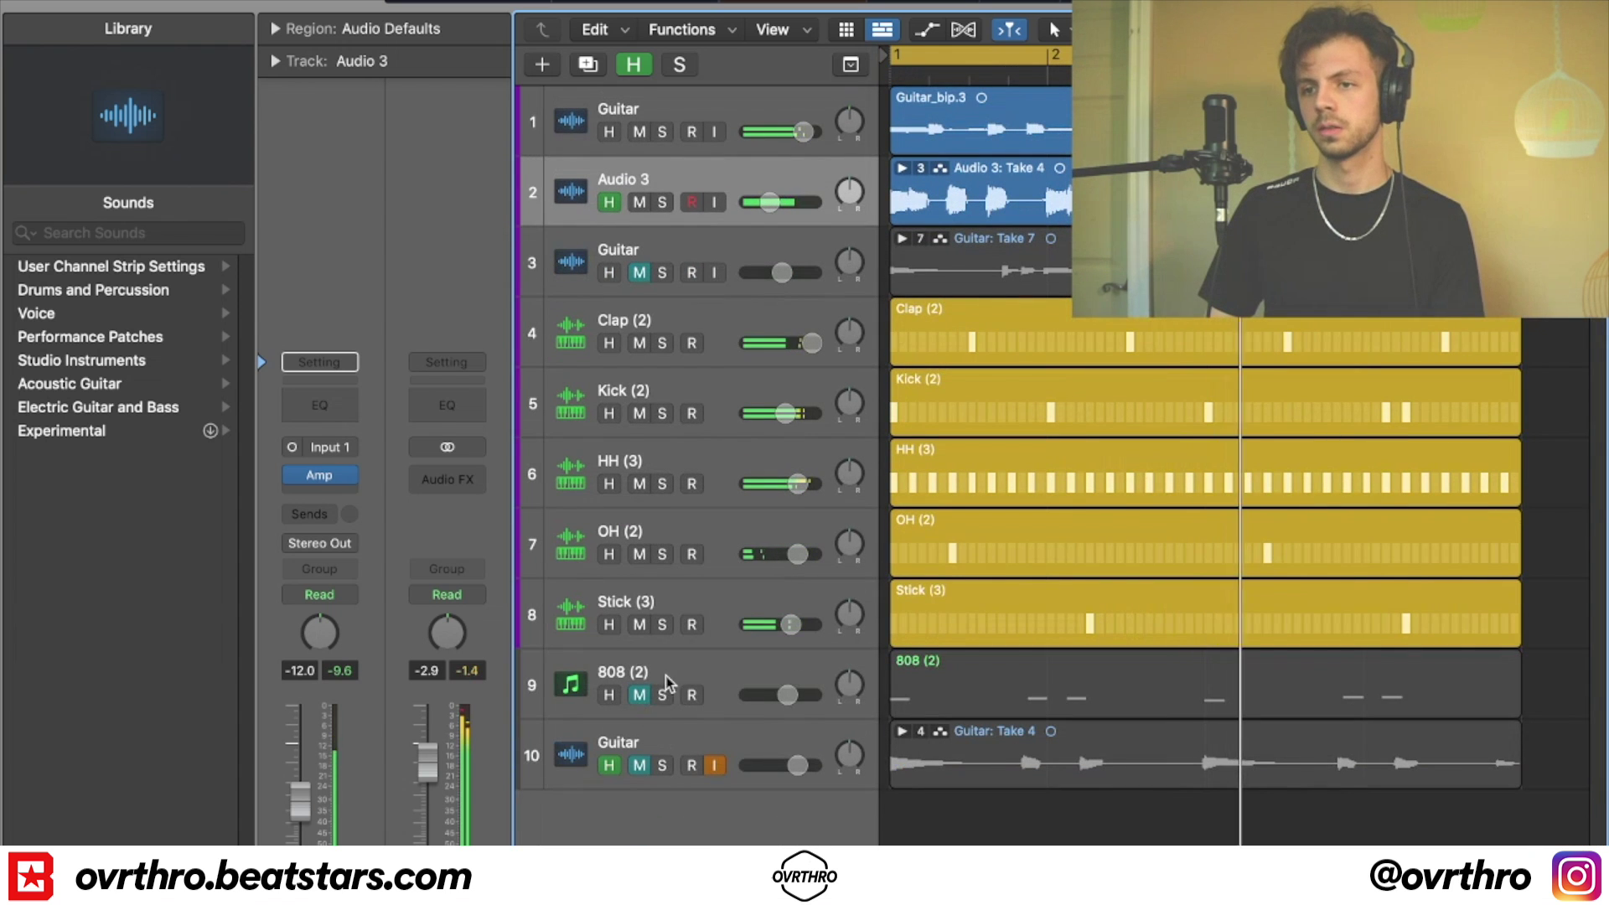
left_click(668, 683)
key("super+alt+s")
left_click(335, 356)
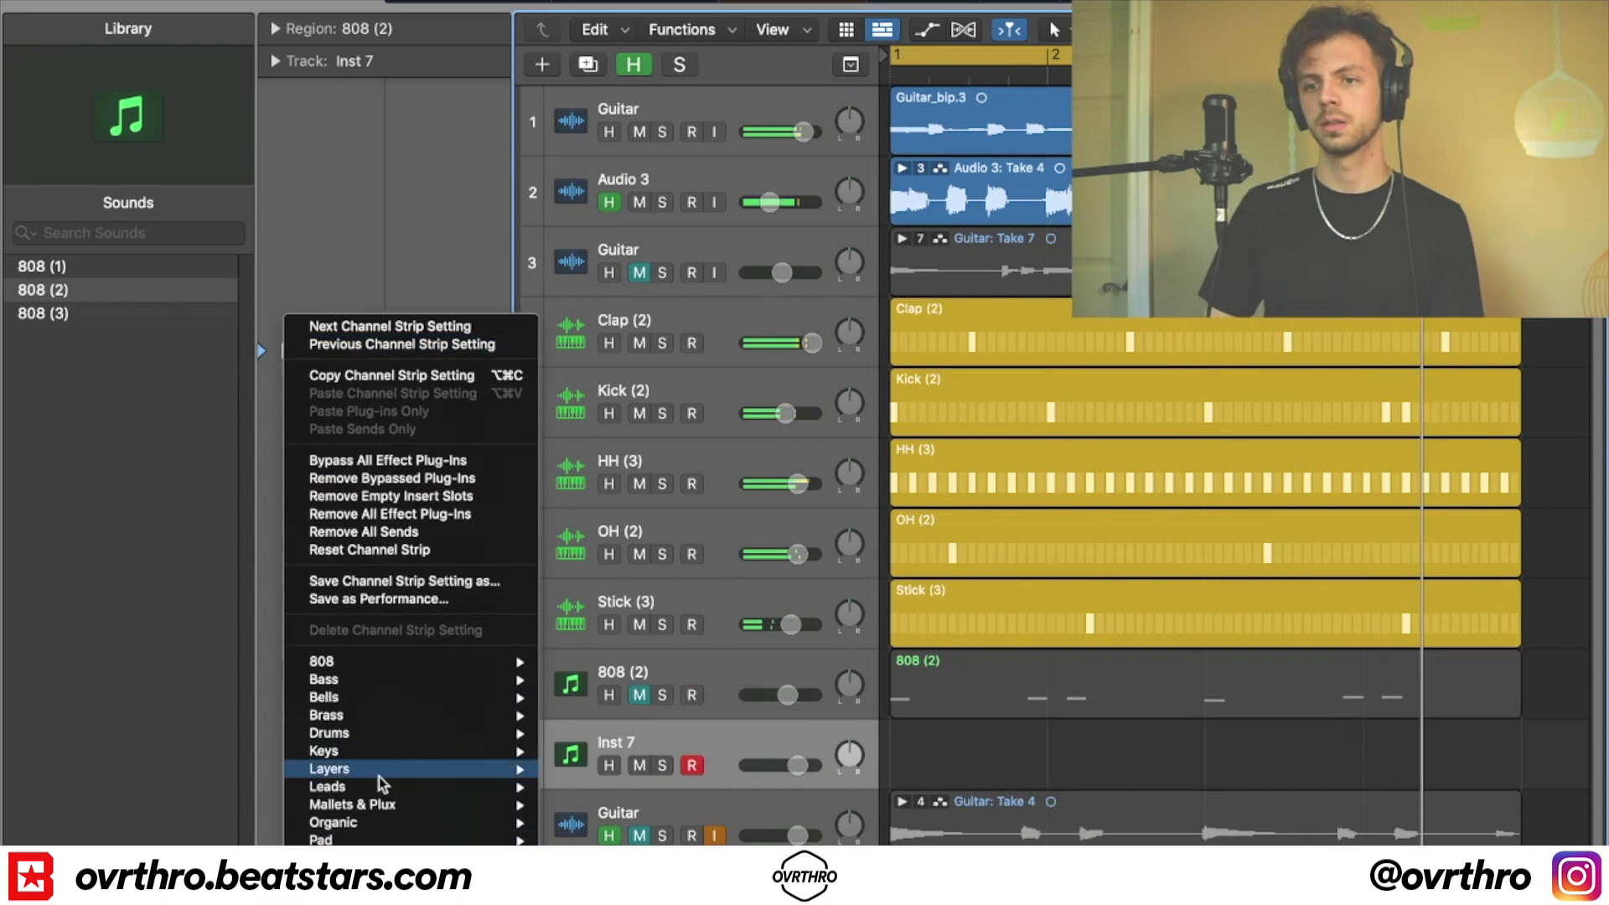
mouse_move(410, 677)
left_click(617, 699)
- Create a MIDI region on the bass track, extend it to four bars, and change the track's sound to Bass (1)
right_click(903, 767)
left_click(1008, 693)
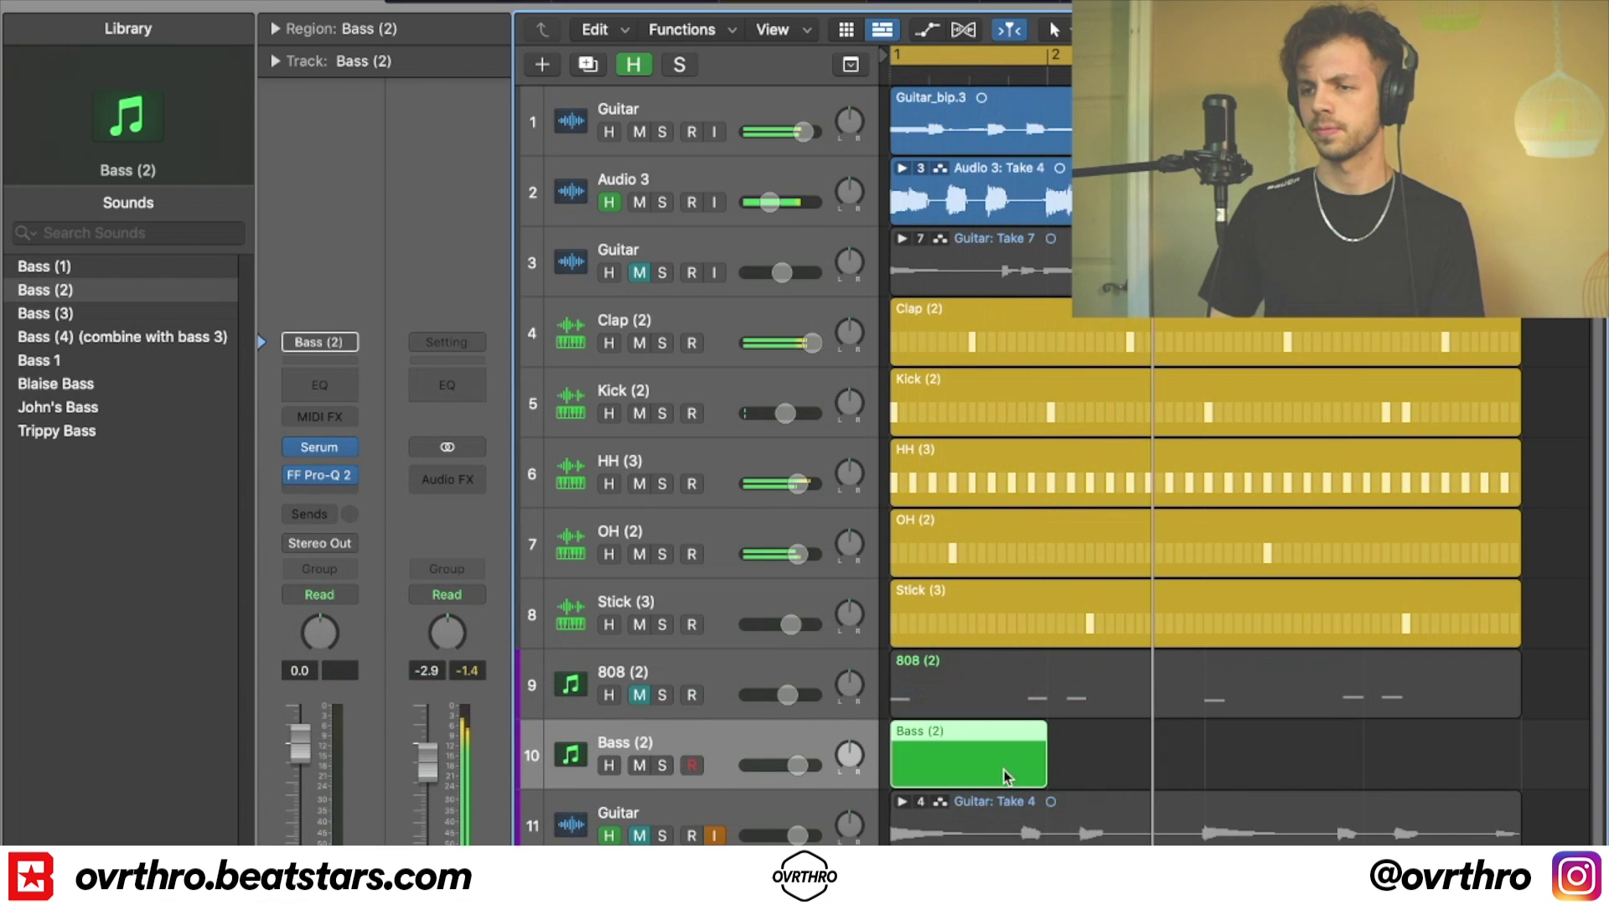
left_click_drag(1036, 775, 1512, 778)
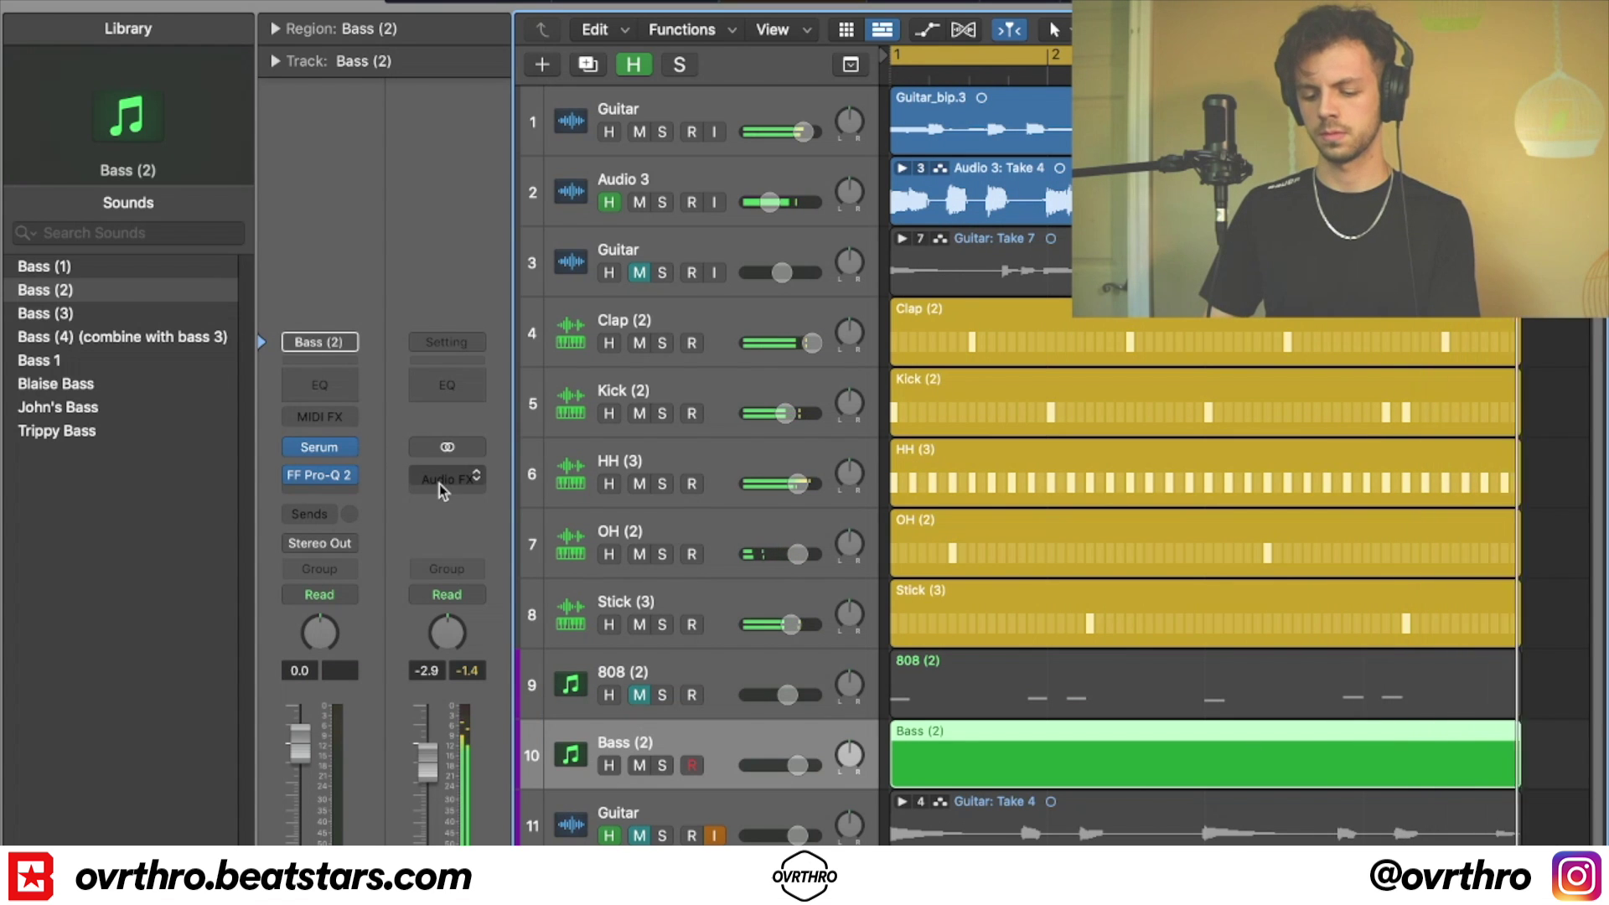
key("Up")
- Draw half-bar bass notes in the bass region: E2 at the start of bar 1 and G2 at bar 2
double_click(971, 763)
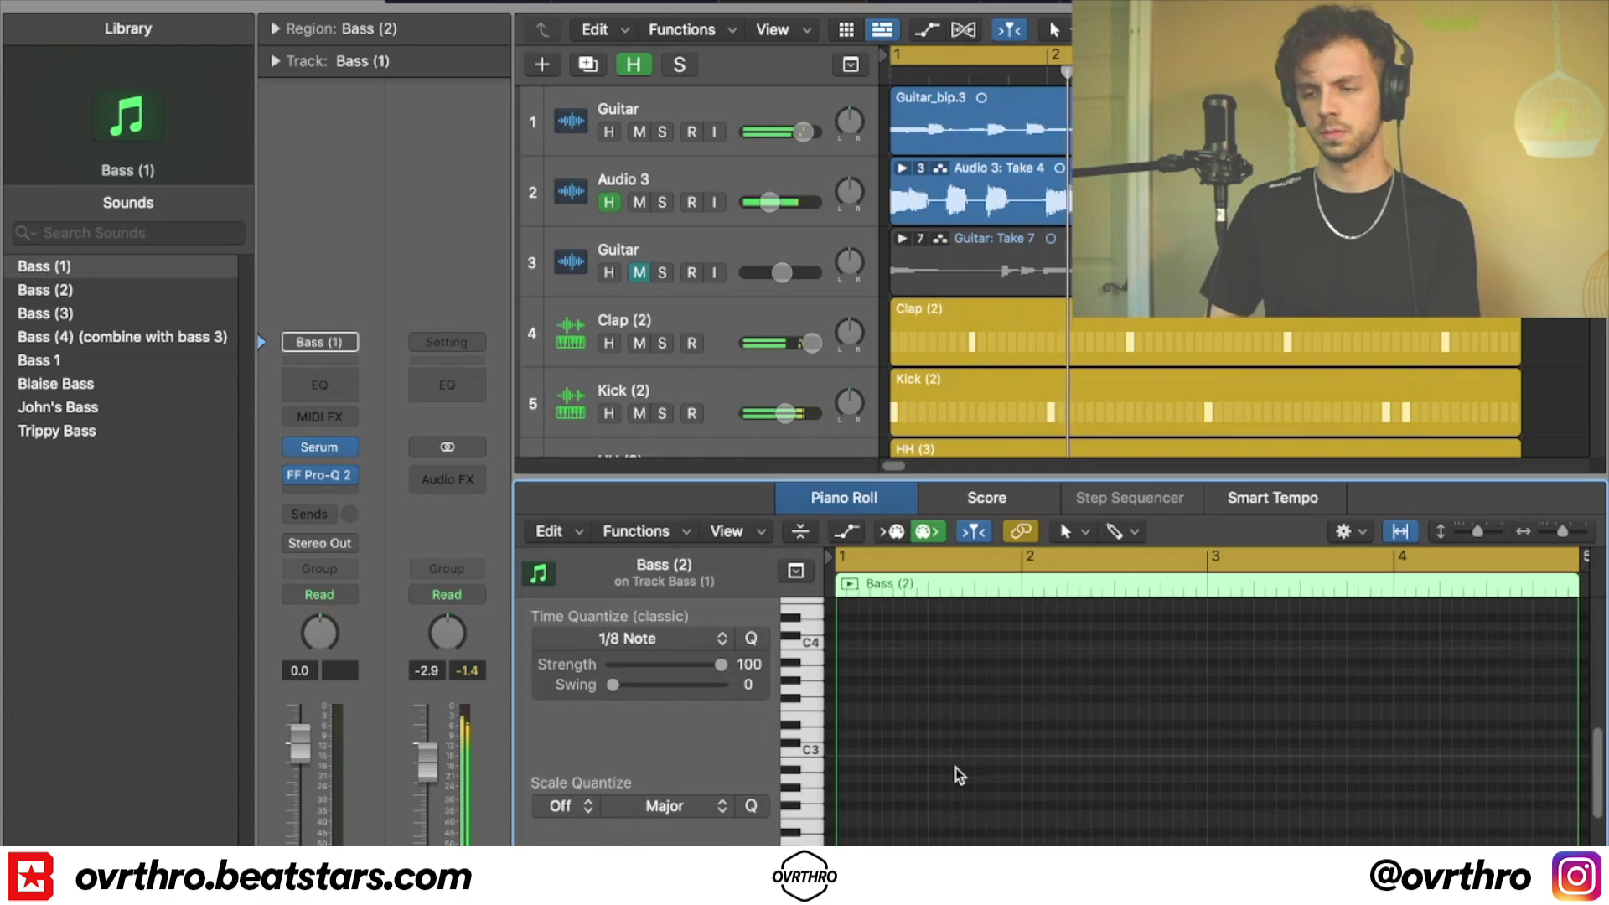
scroll(919, 820, "up", 5)
scroll(919, 820, "down", 4)
scroll(918, 826, "down", 4)
scroll(905, 817, "down", 3)
key("t")
key("b")
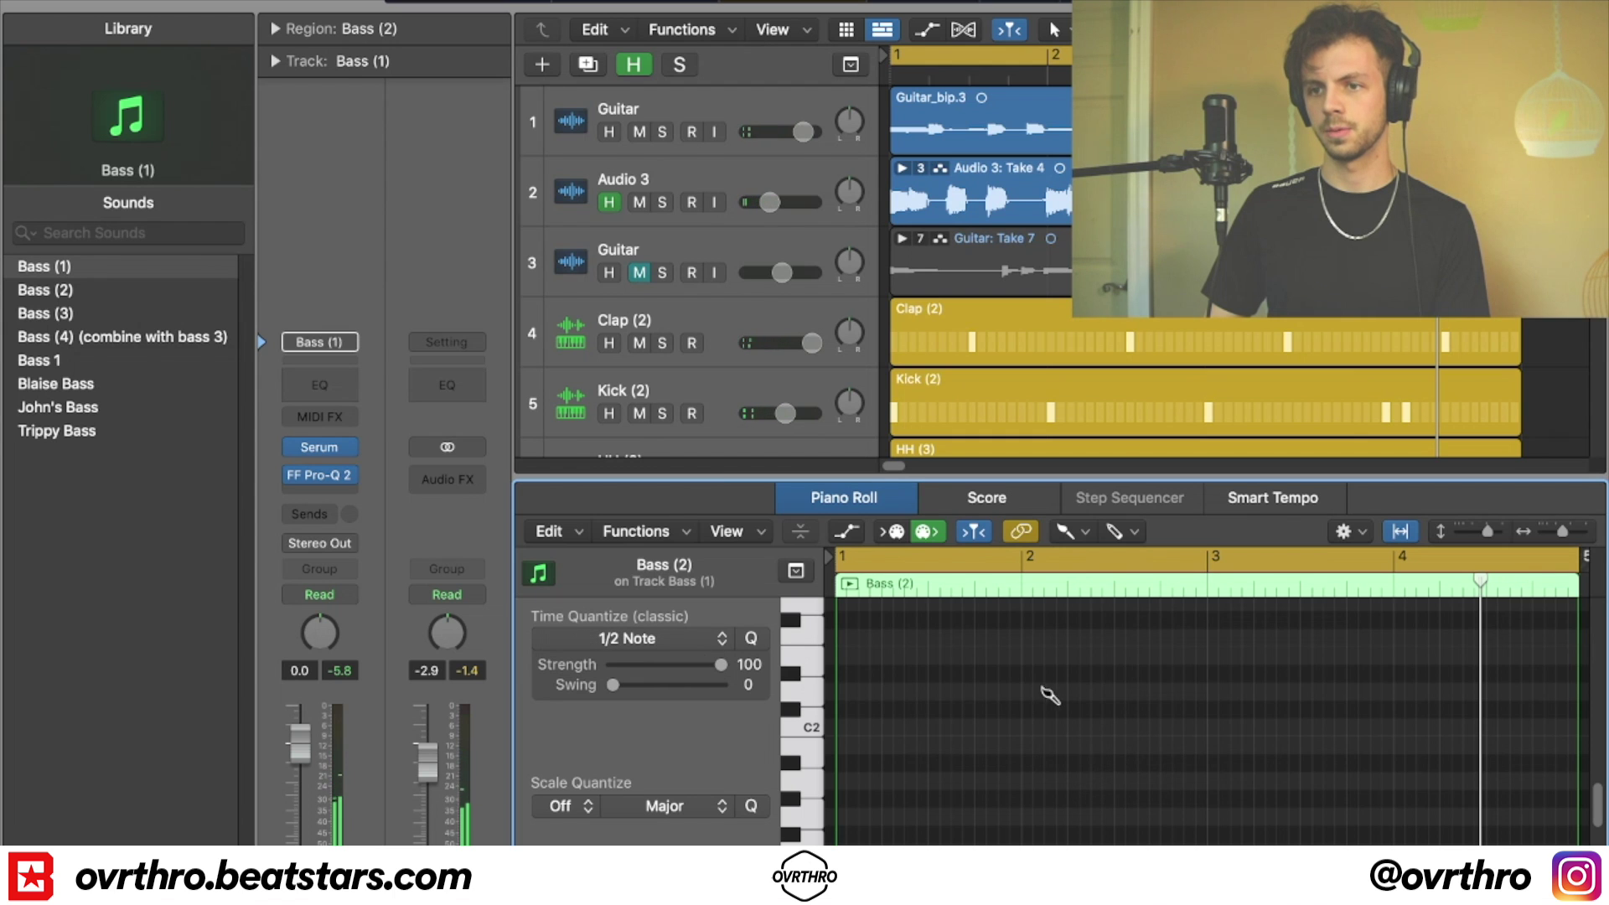
left_click(884, 652)
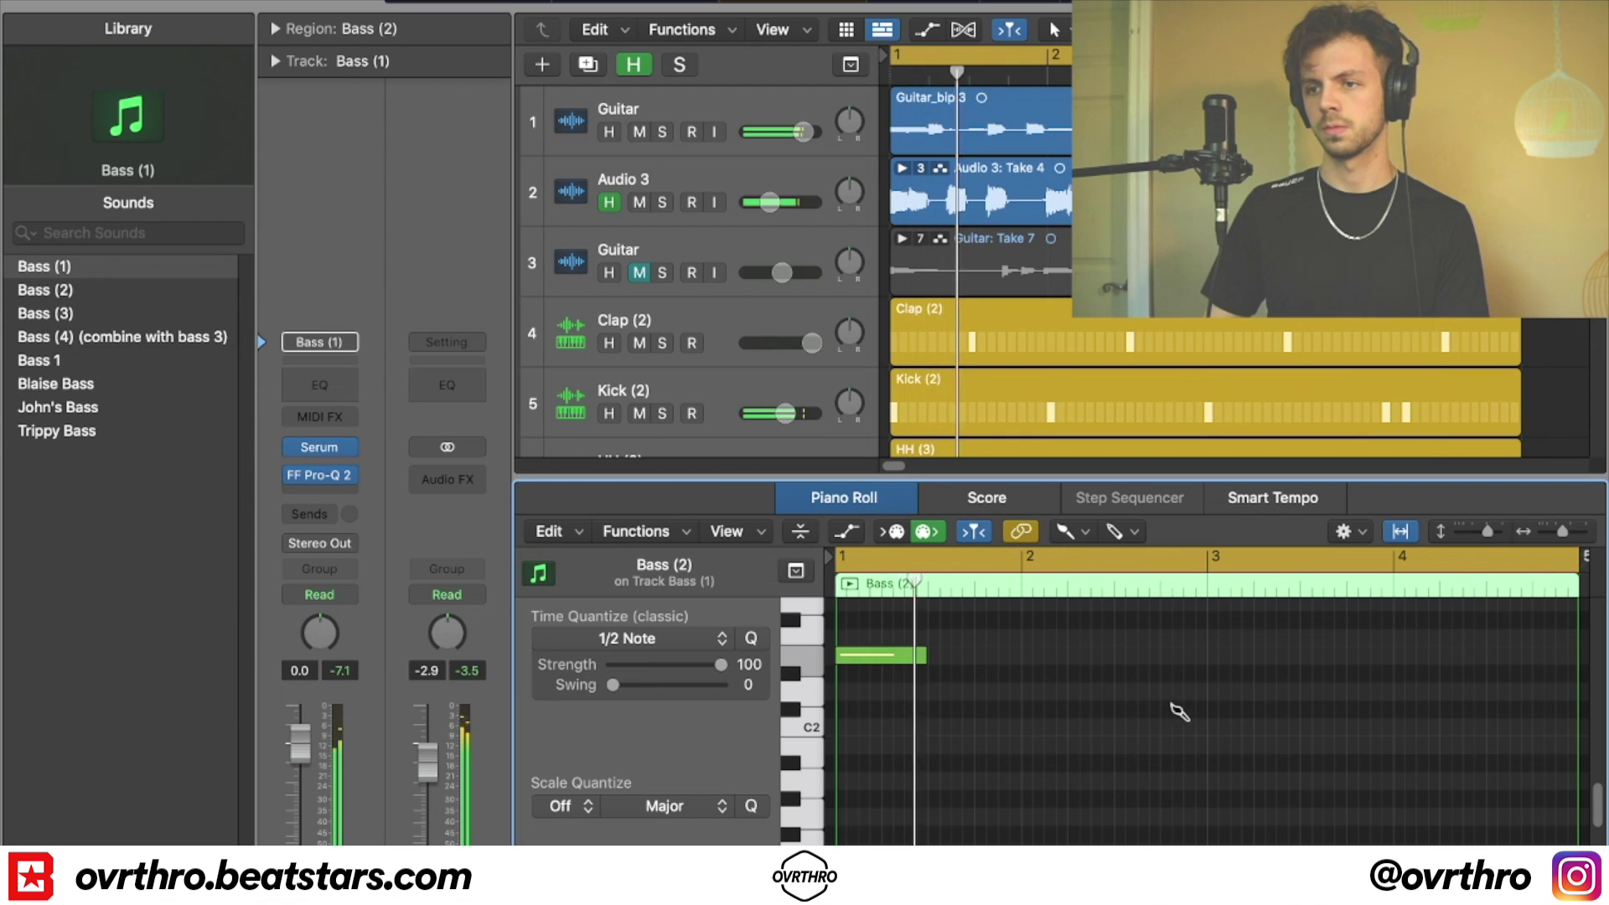
mouse_move(1056, 743)
left_mouse_down()
mouse_move(1049, 661)
mouse_move(1064, 651)
left_mouse_up()
scroll(1052, 683, "up", 2)
scroll(1124, 693, "up", 1)
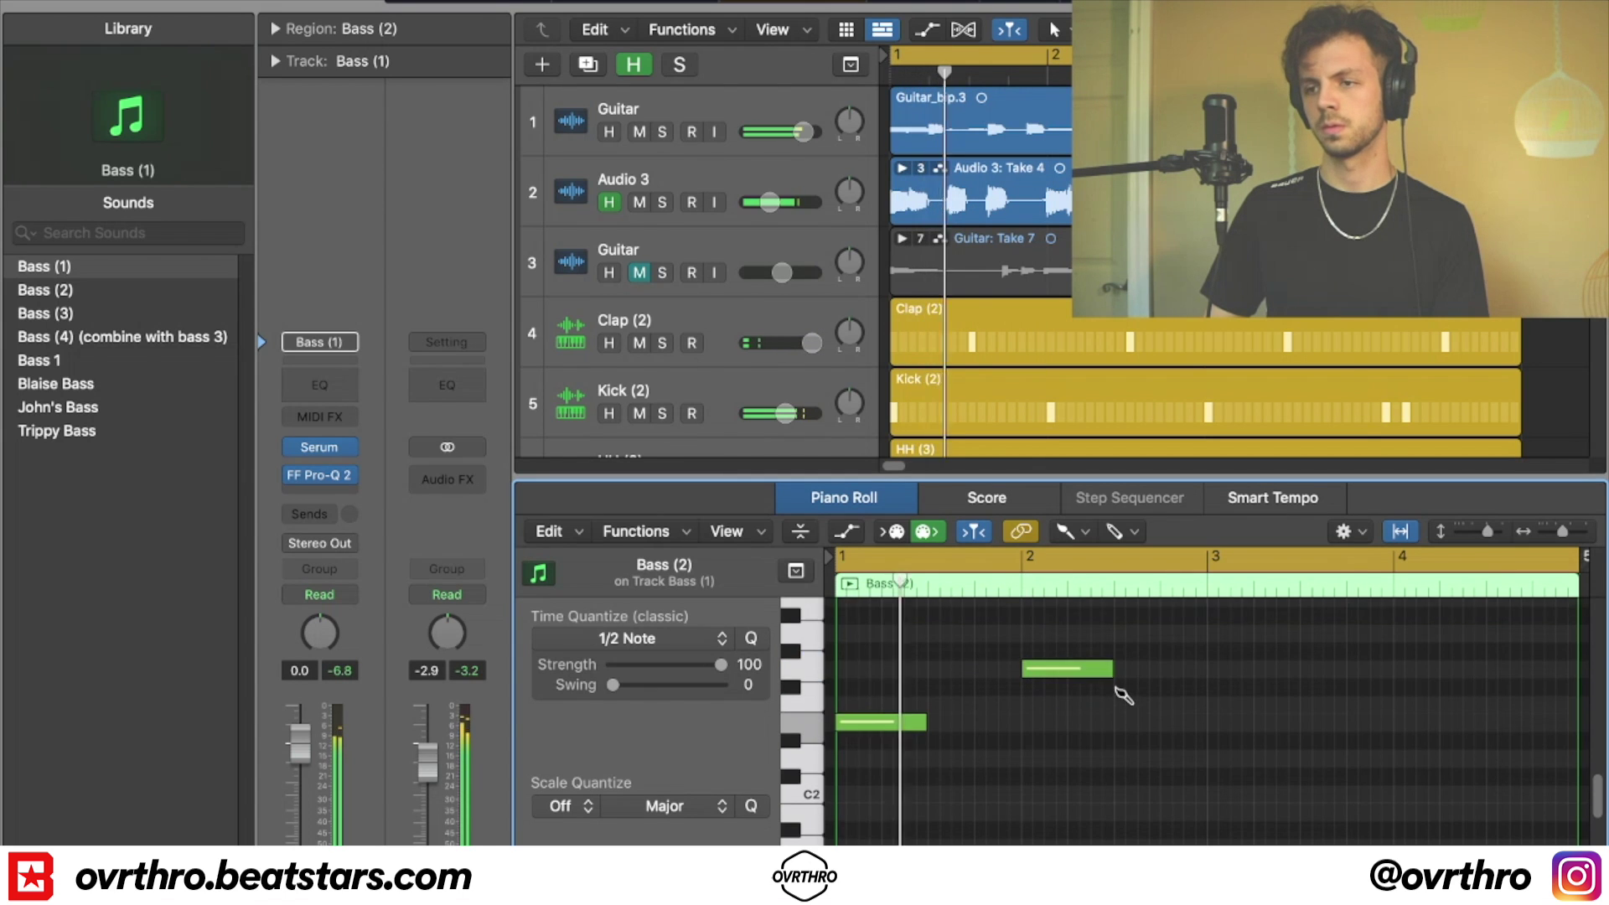
- Draw half-bar bass notes D2 at the start of bar 3 and B1 at the start of bar 4
scroll(1165, 715, "up", 3)
scroll(1190, 754, "down", 3)
left_click(1214, 786)
left_click_drag(1214, 786, 1215, 765)
left_click(1343, 775)
left_click_drag(1343, 775, 1340, 792)
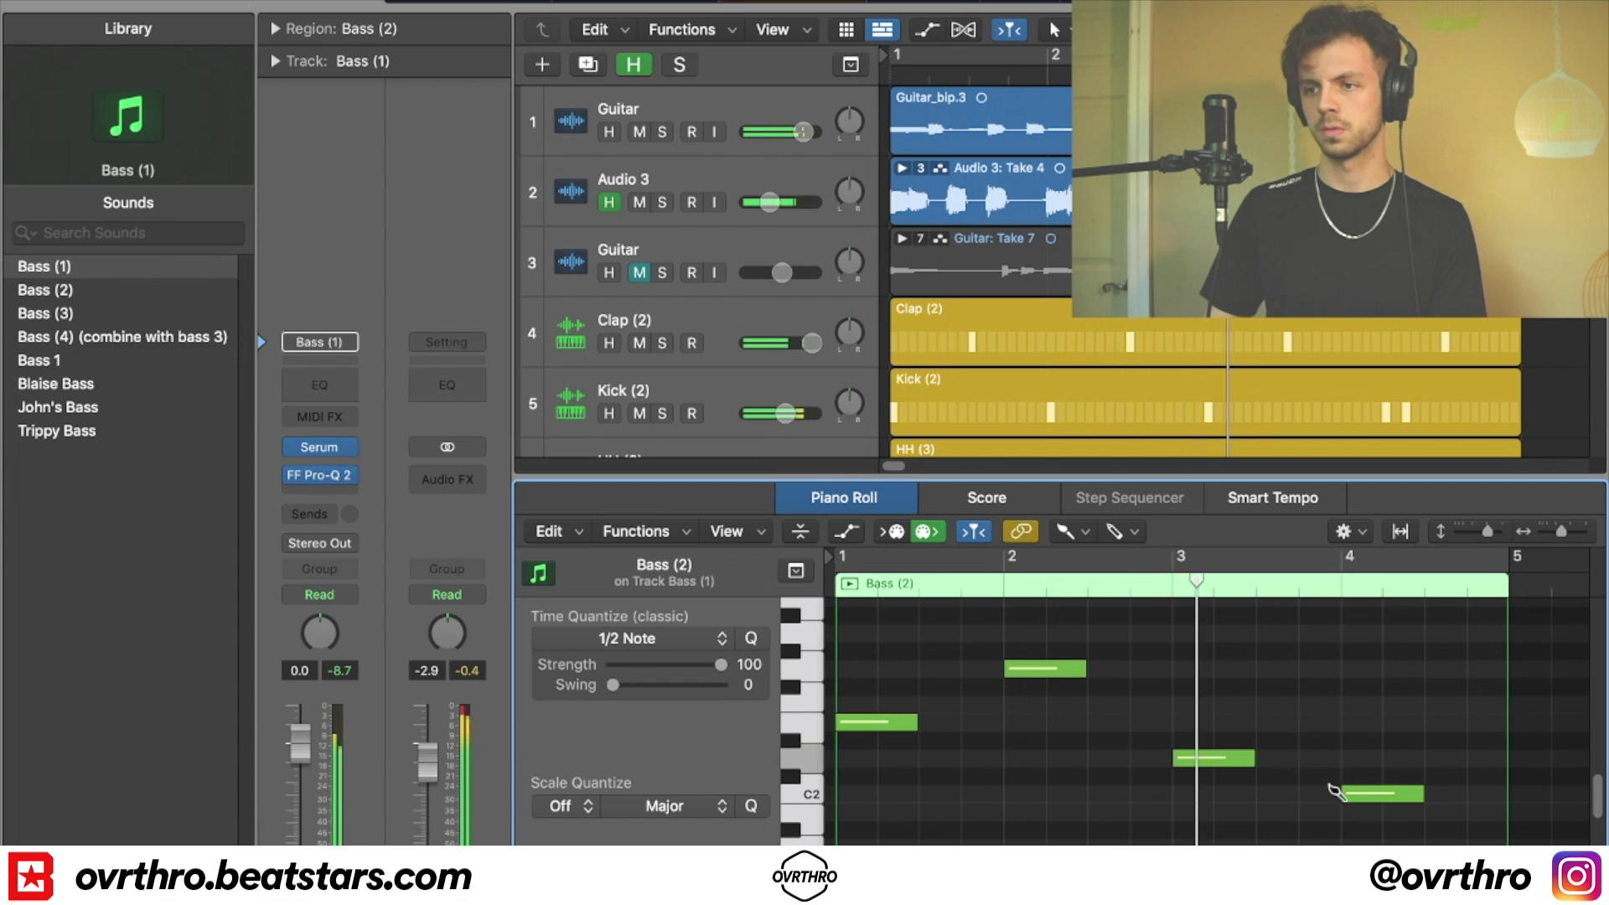
left_click_drag(1399, 802, 1398, 810)
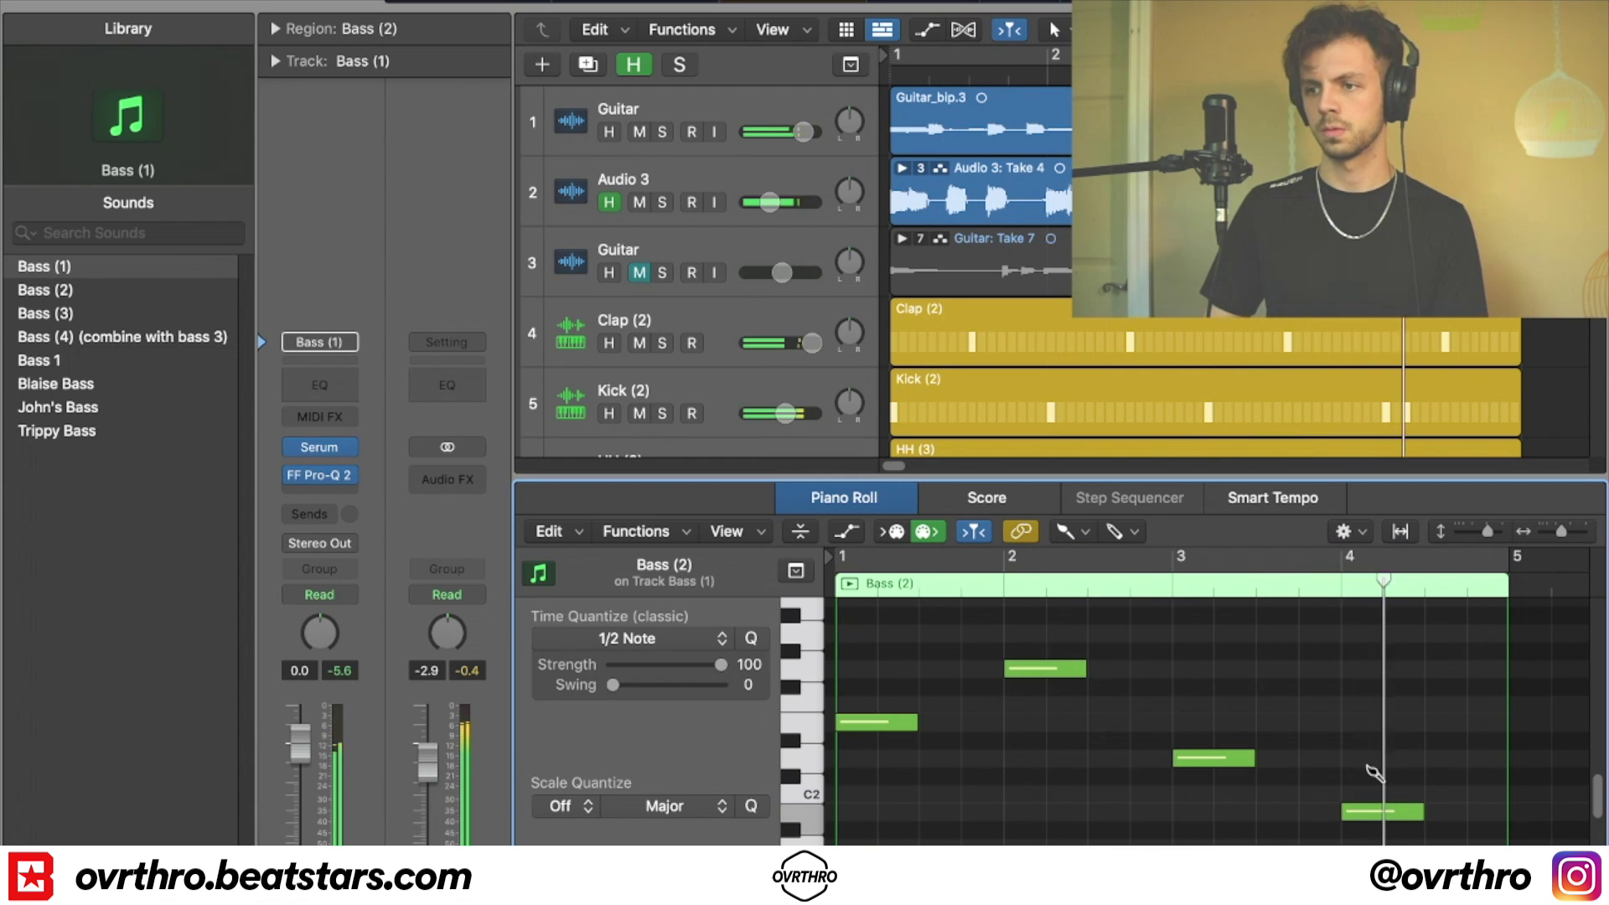
- Lengthen all four bass notes to about three quarters of a bar each, turn cycle back on, and close the note editor
key("c")
key("space")
key("space")
key("t")
key("t")
scroll(1333, 683, "down", 4)
mouse_move(1012, 641)
left_mouse_down()
mouse_move(989, 661)
mouse_move(1009, 668)
left_mouse_up()
key("super+a")
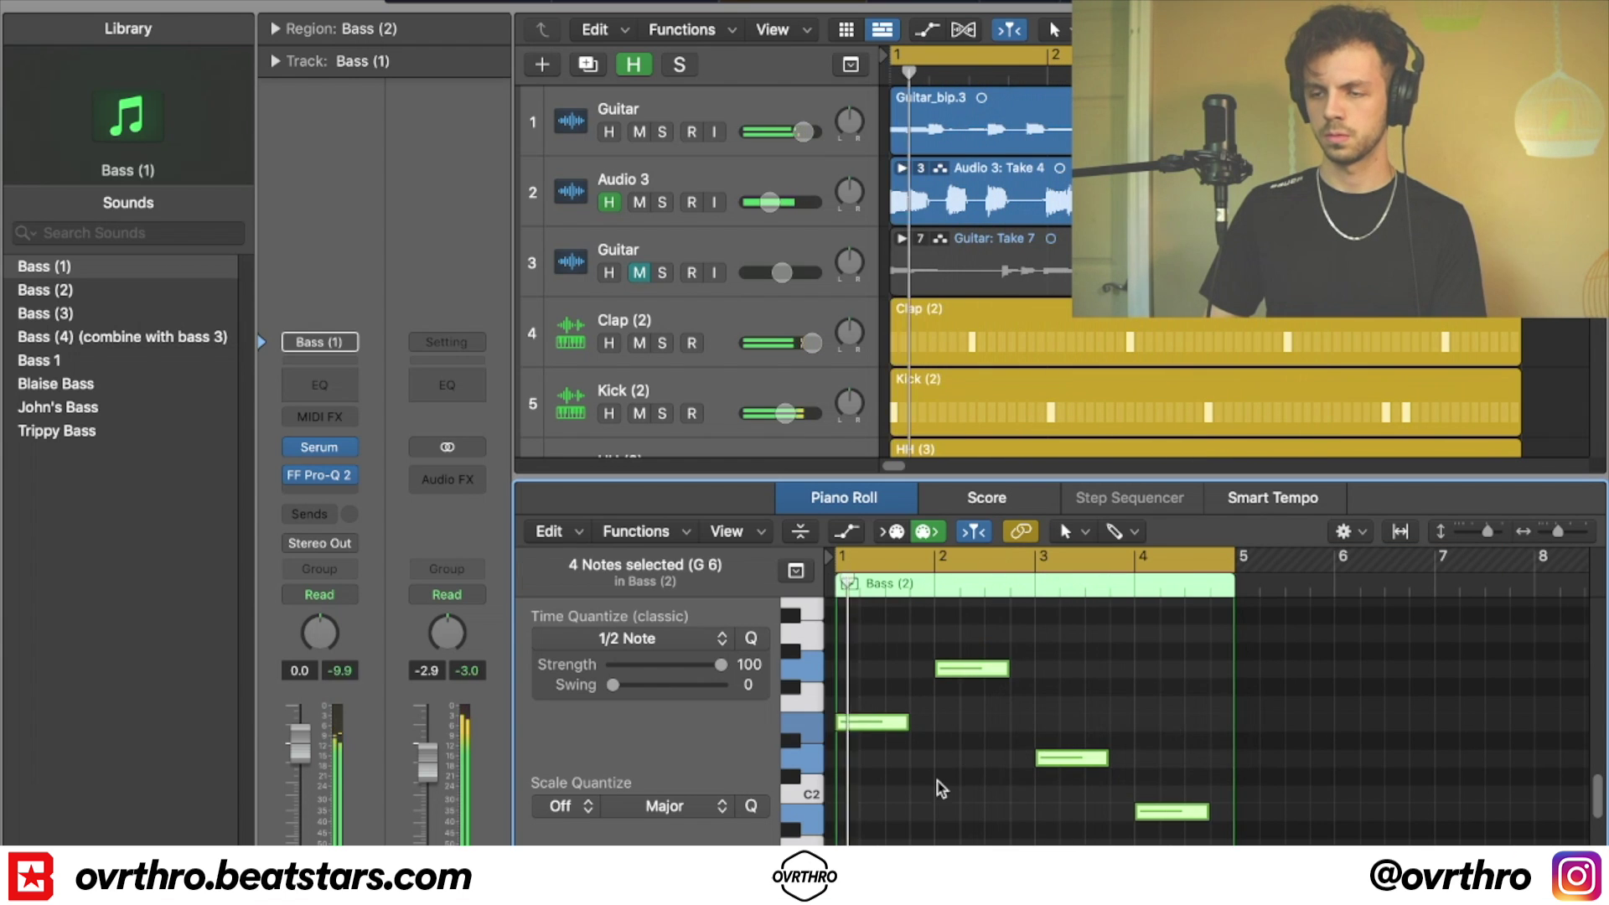
left_click(980, 758)
left_click_drag(1176, 490, 1094, 663)
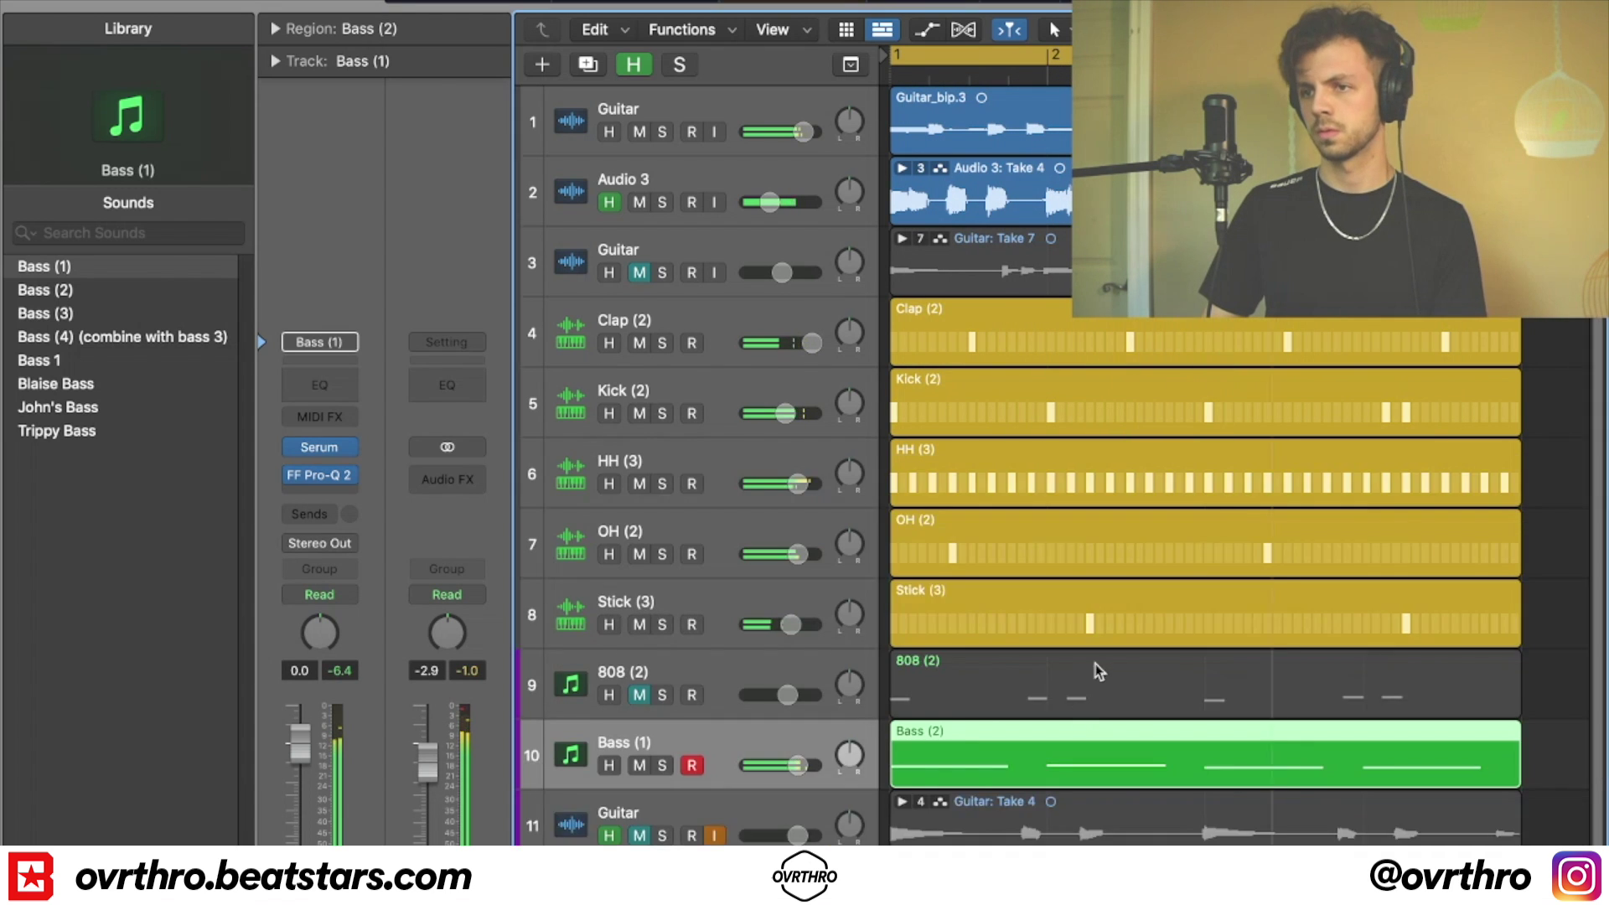
- Add a software instrument track directly above 808 (2) and load the Crash (2) drum setting on it
left_click(778, 747)
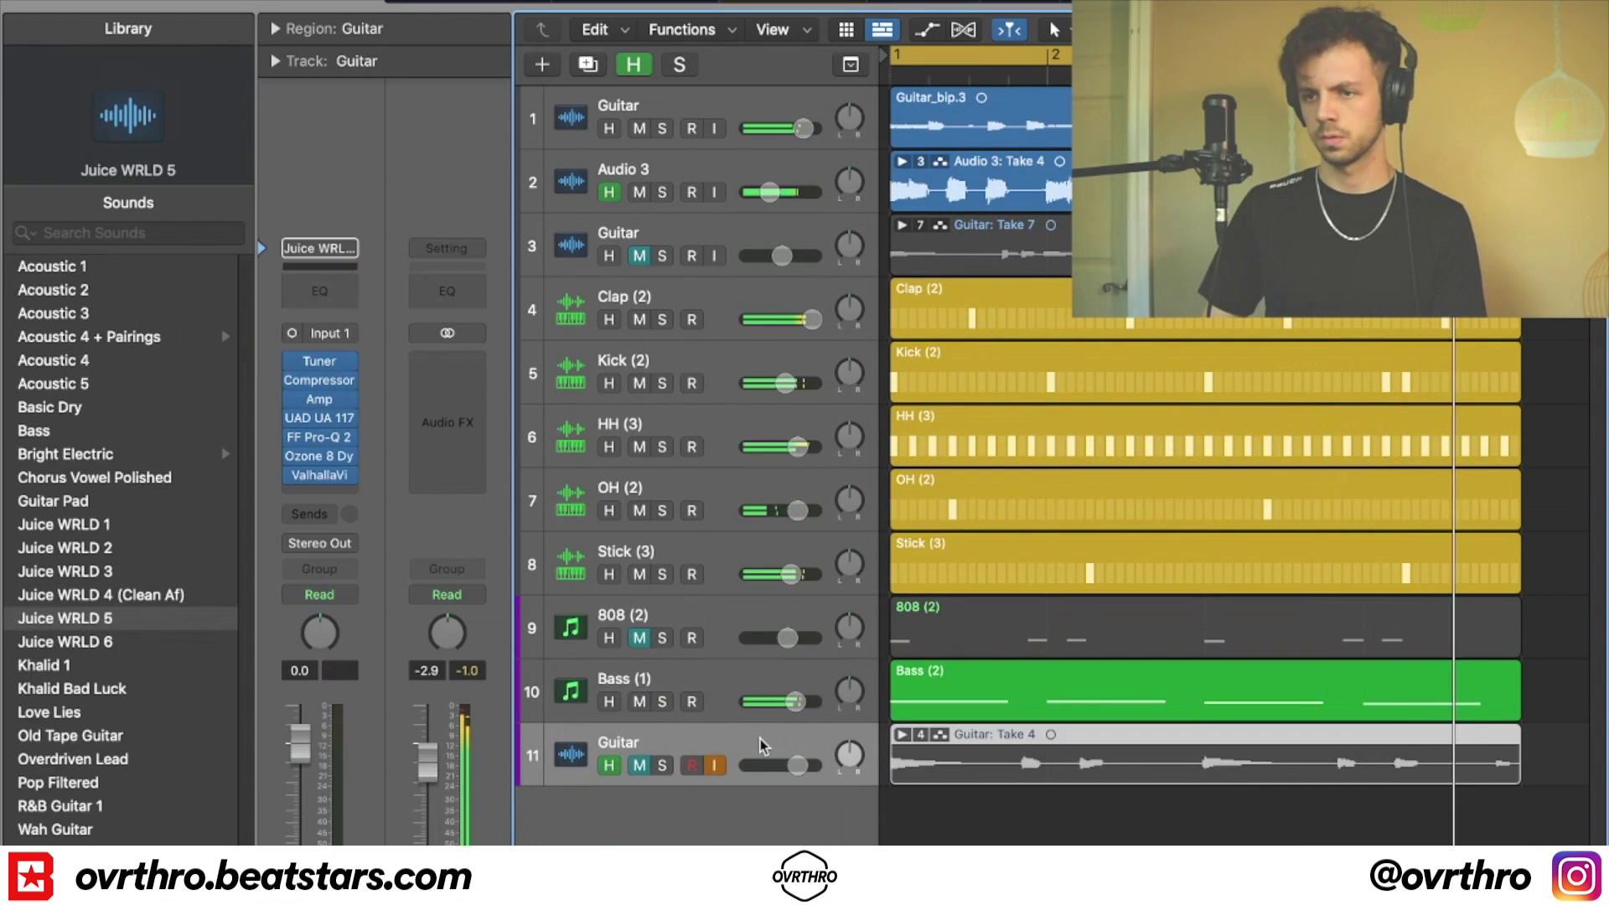
key("alt+super+s")
left_click_drag(720, 816, 745, 587)
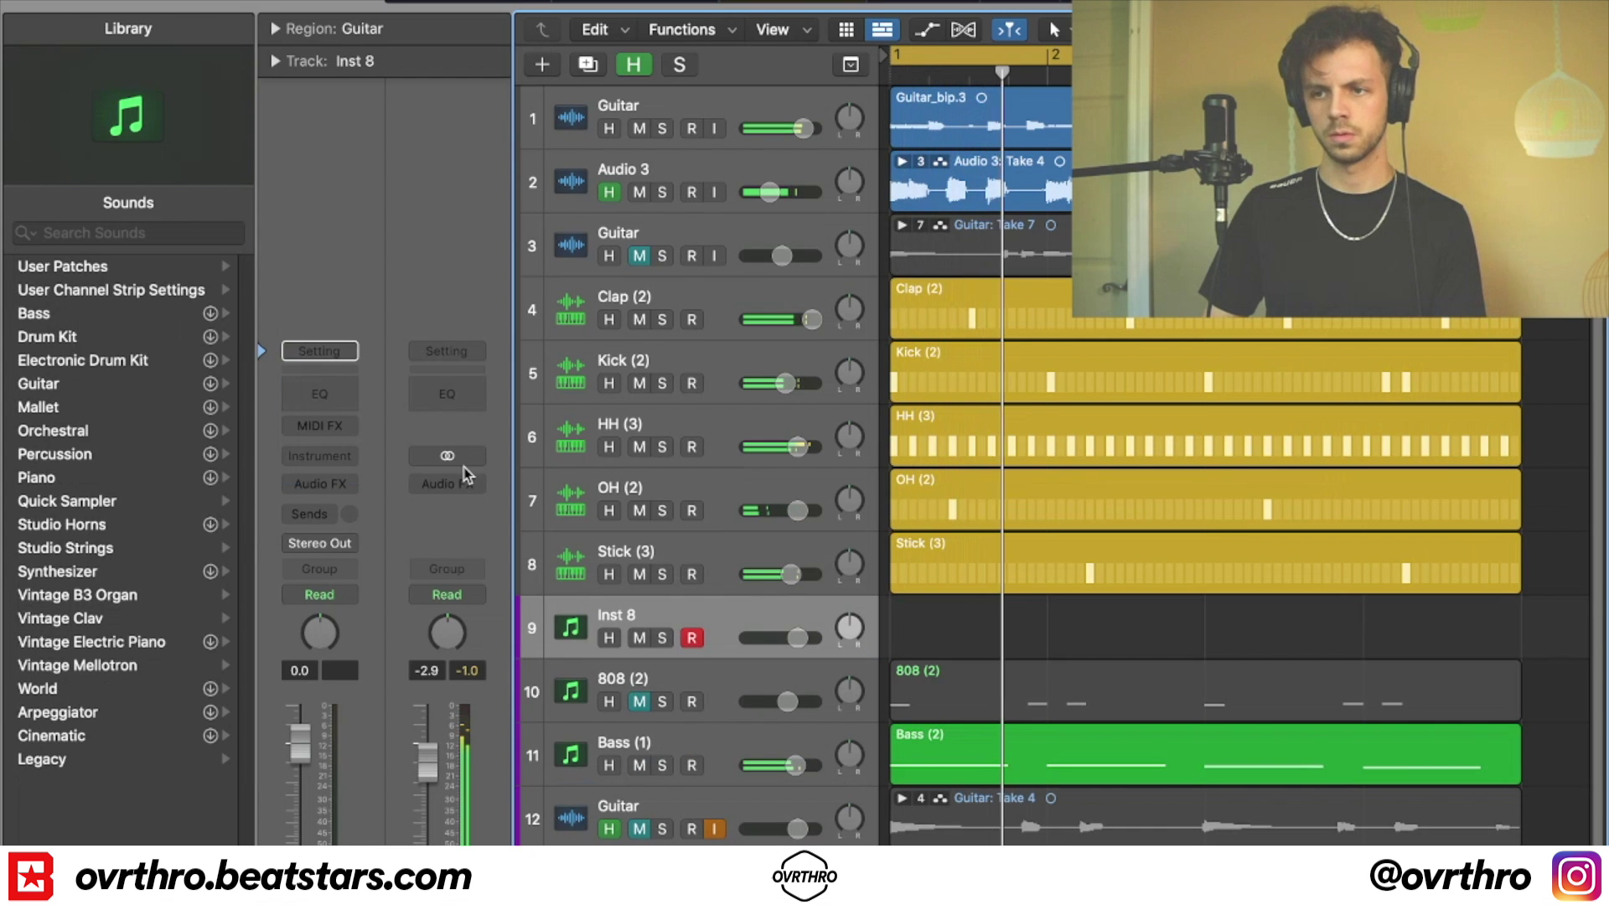
left_click(320, 351)
mouse_move(469, 732)
mouse_move(620, 750)
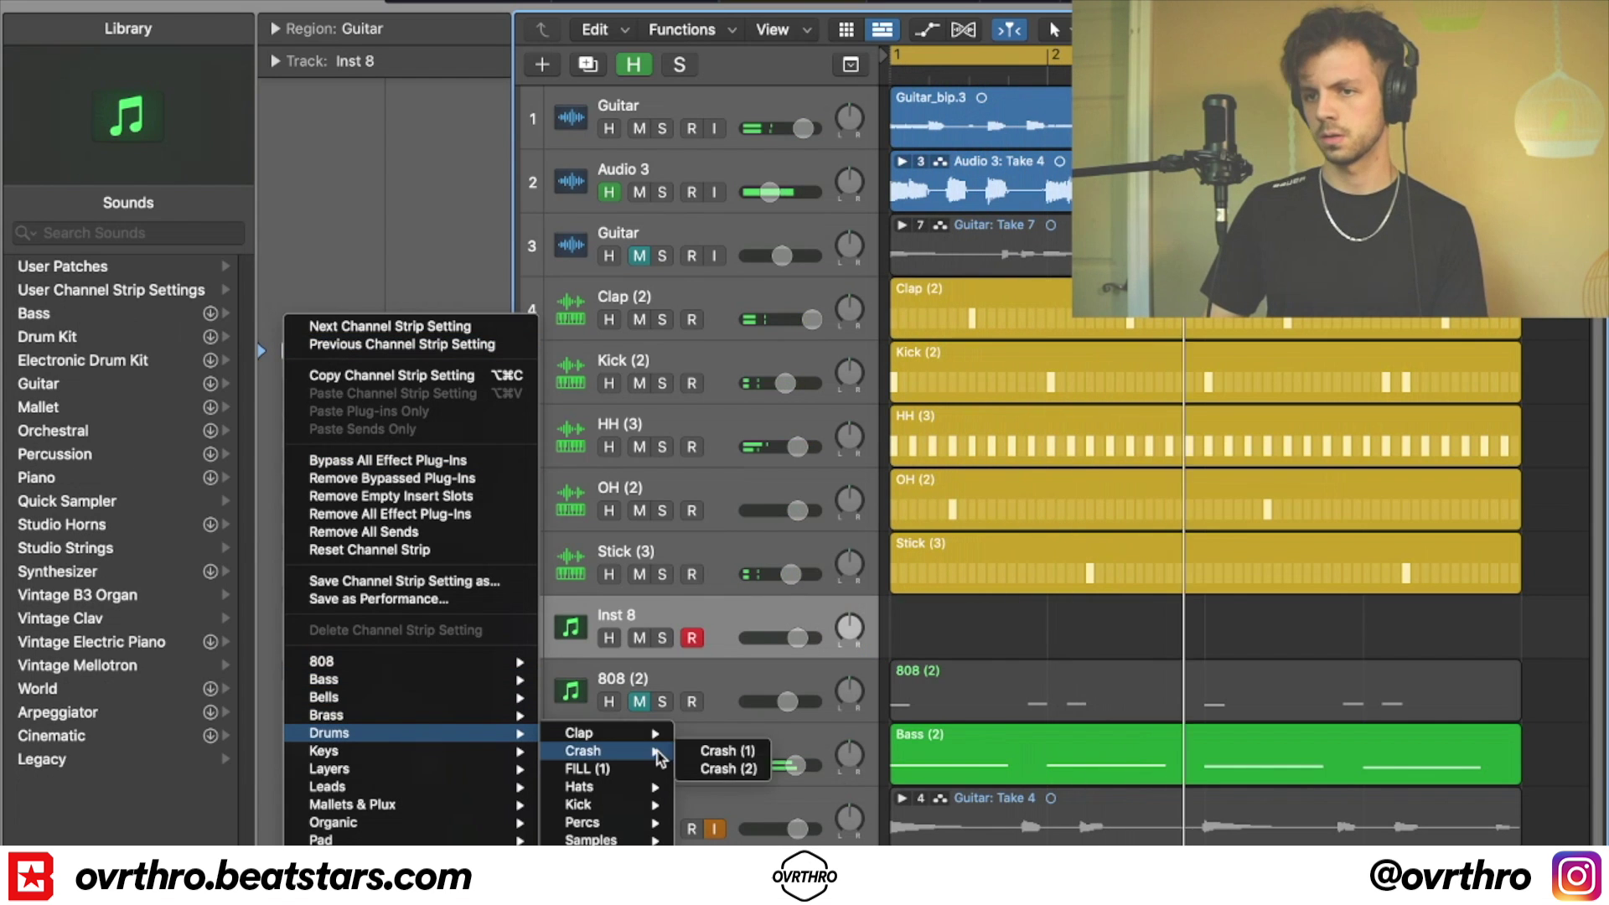
left_click(722, 769)
- Create a 32-step pattern region on the Crash (2) track with a hit only on its first step
right_click(903, 624)
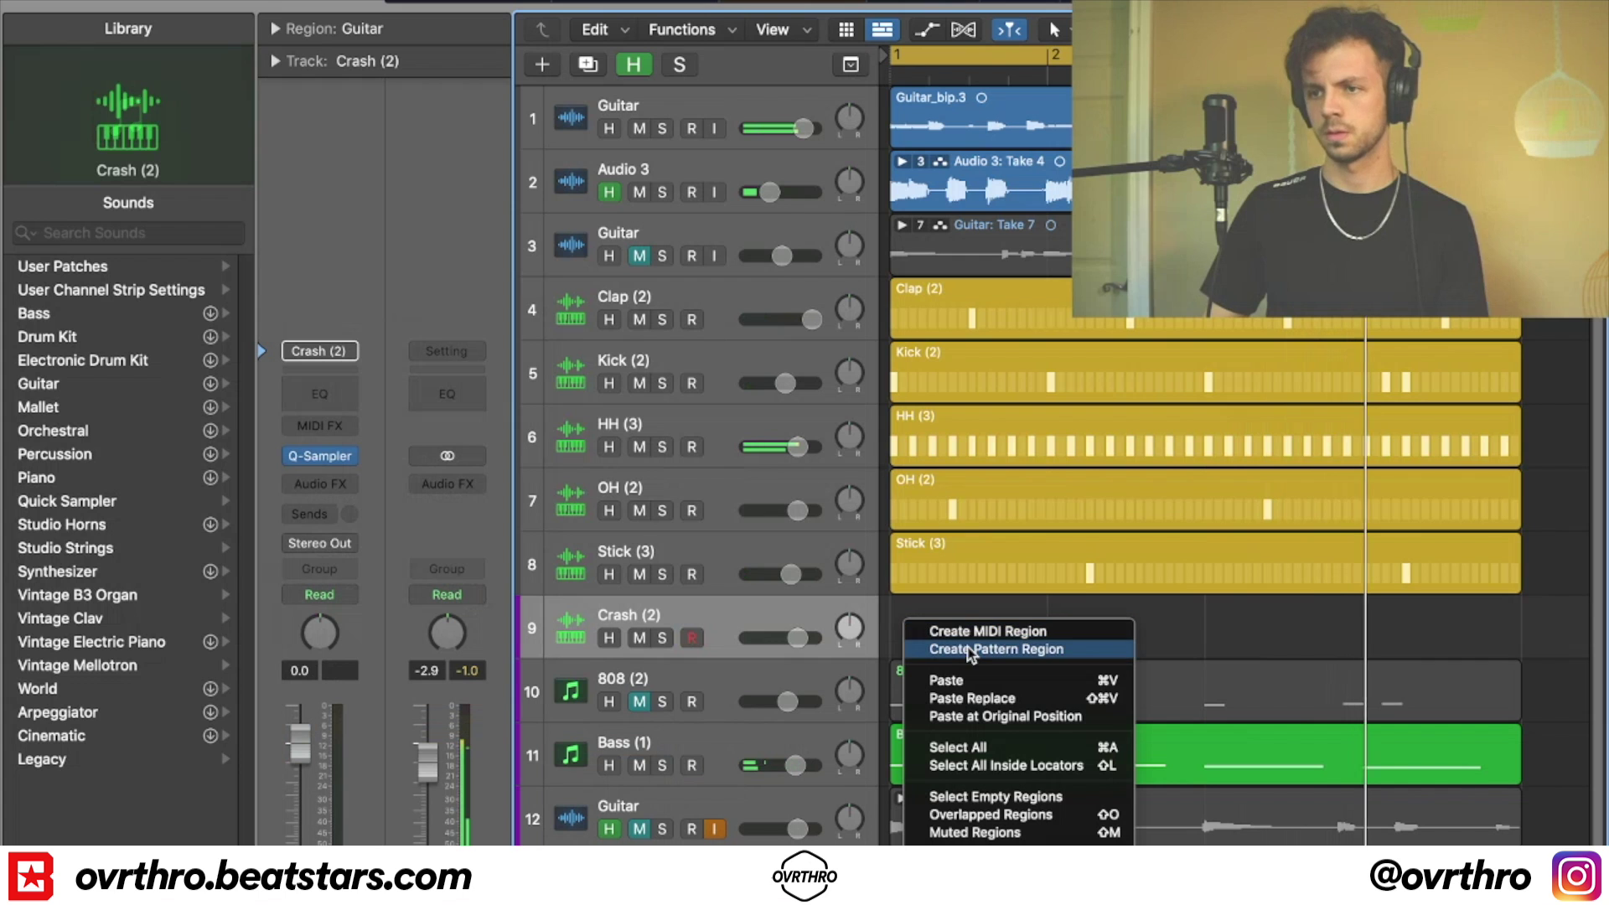
left_click(970, 652)
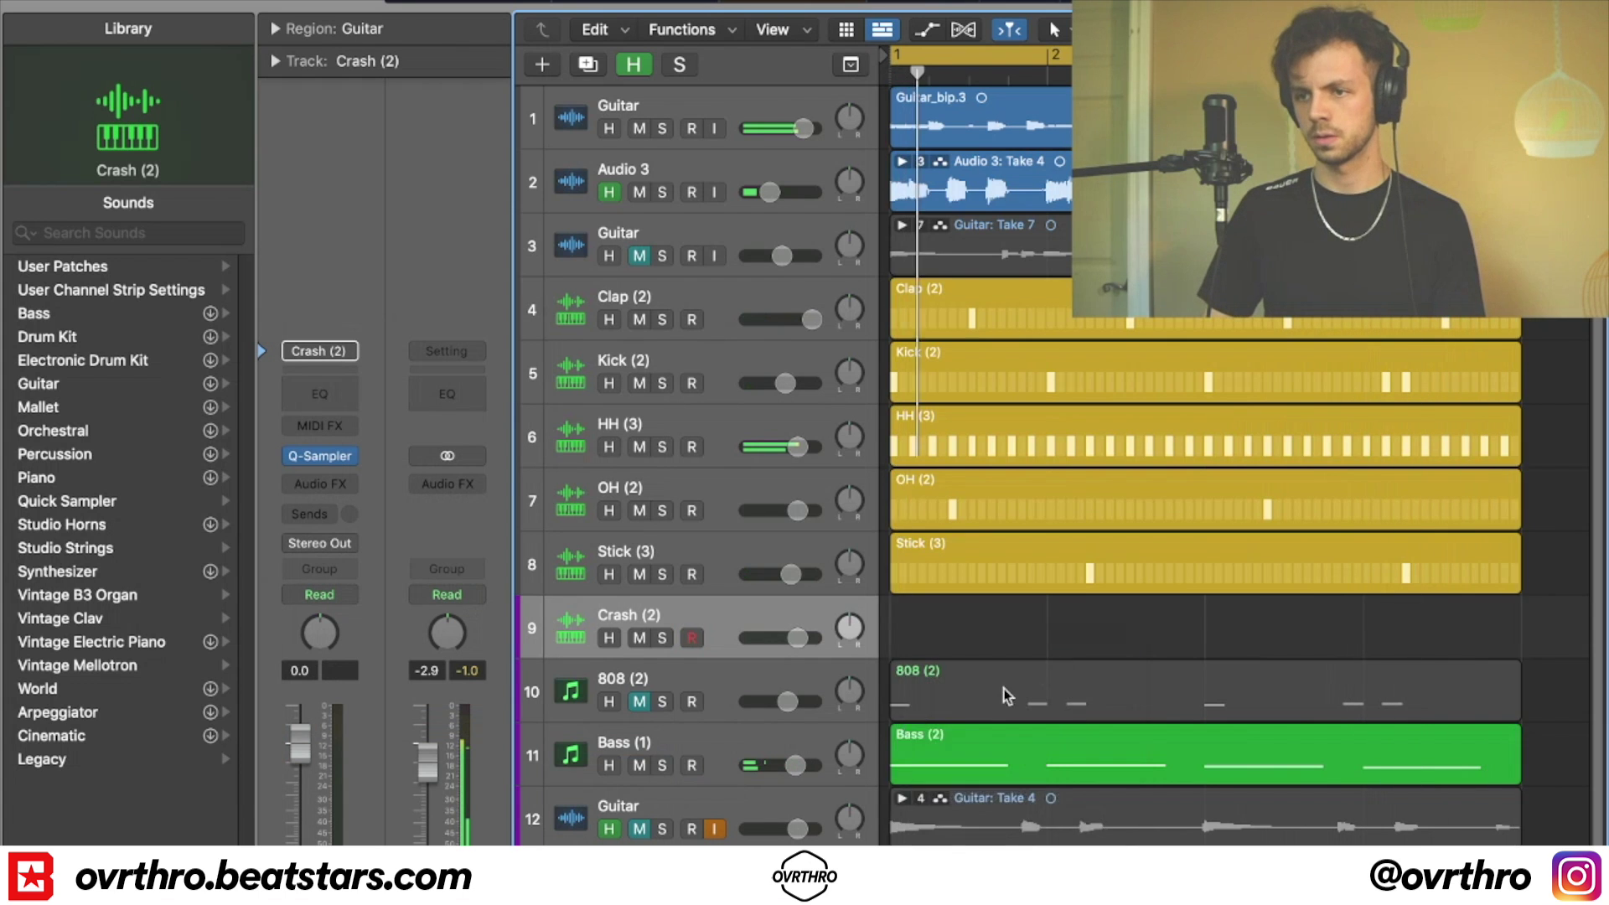
left_click(913, 619)
left_click(1491, 534)
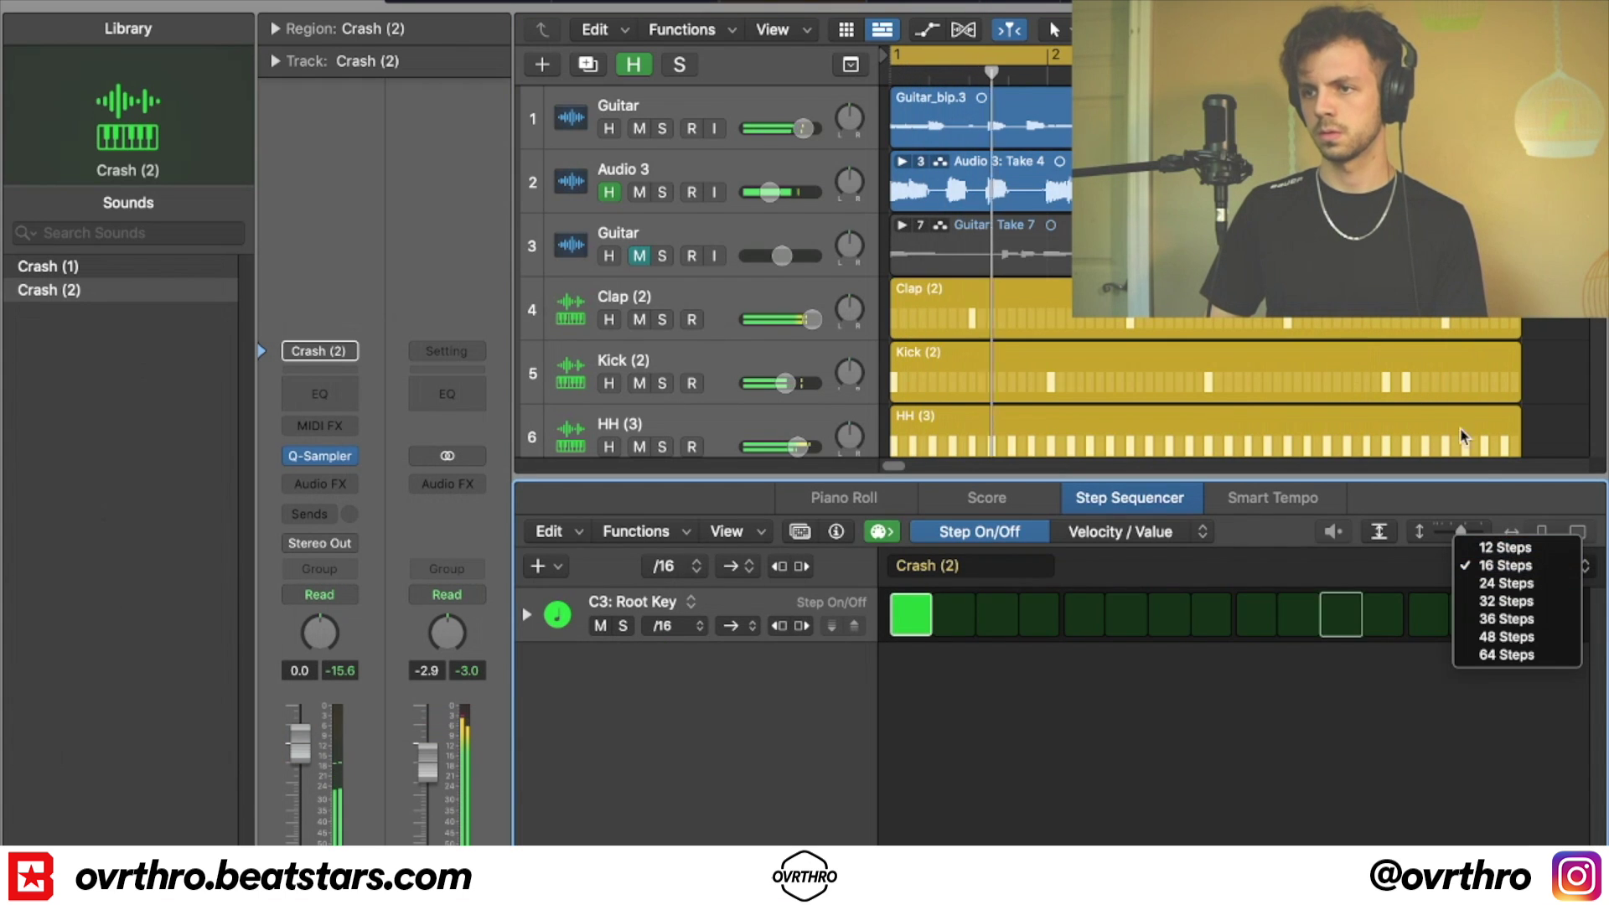
left_click(1505, 601)
left_click(908, 612)
scroll(1090, 377, "down", 8)
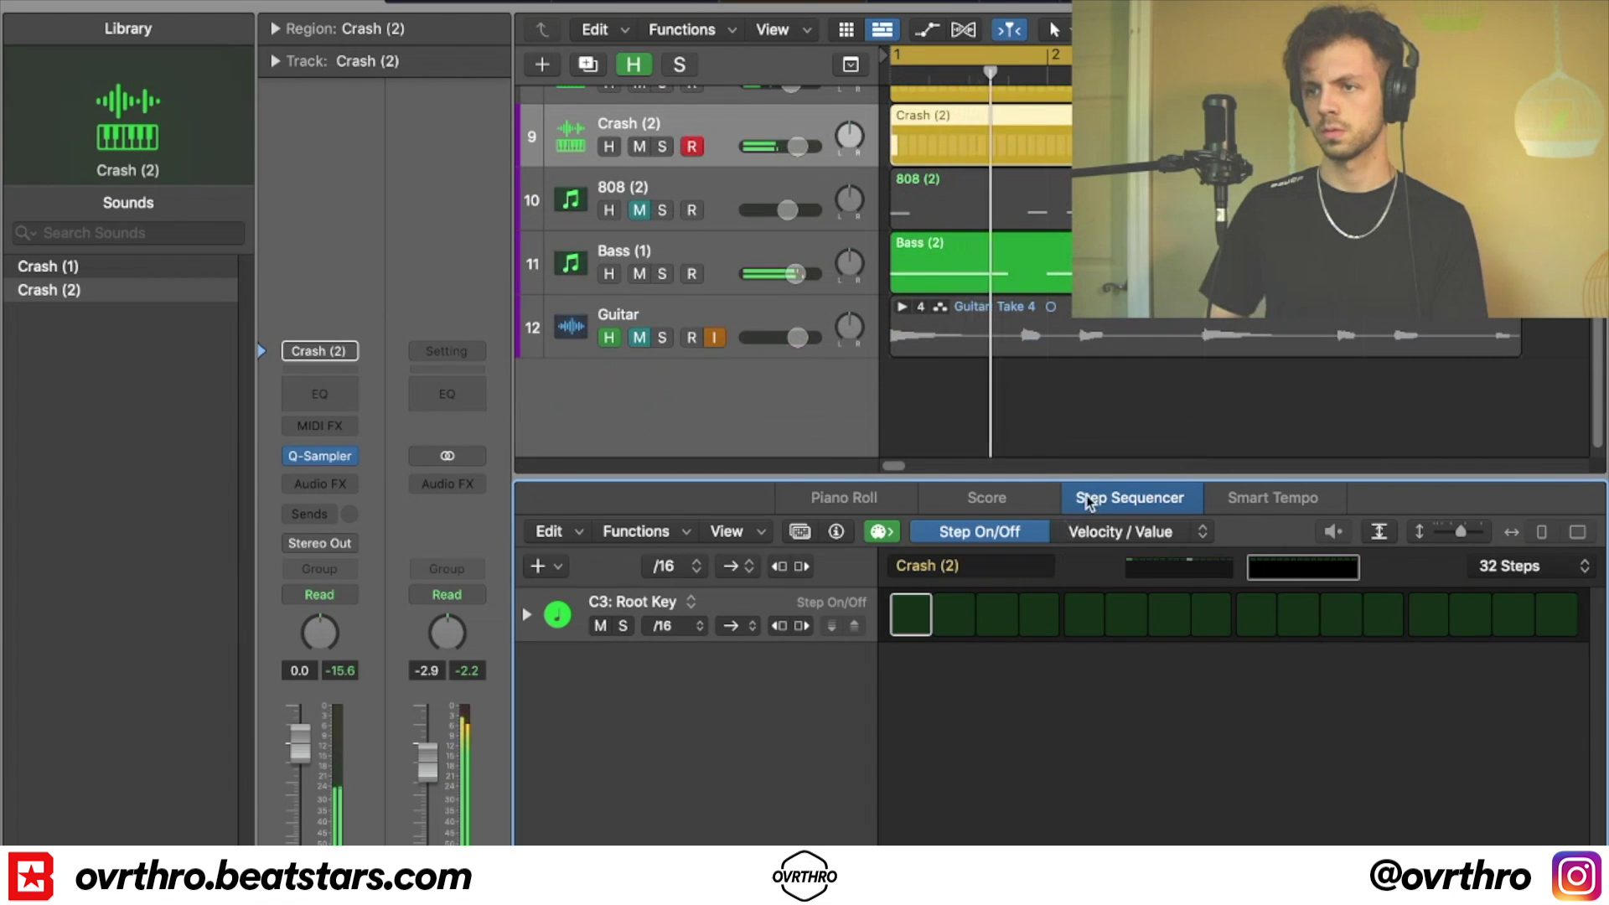
key("e")
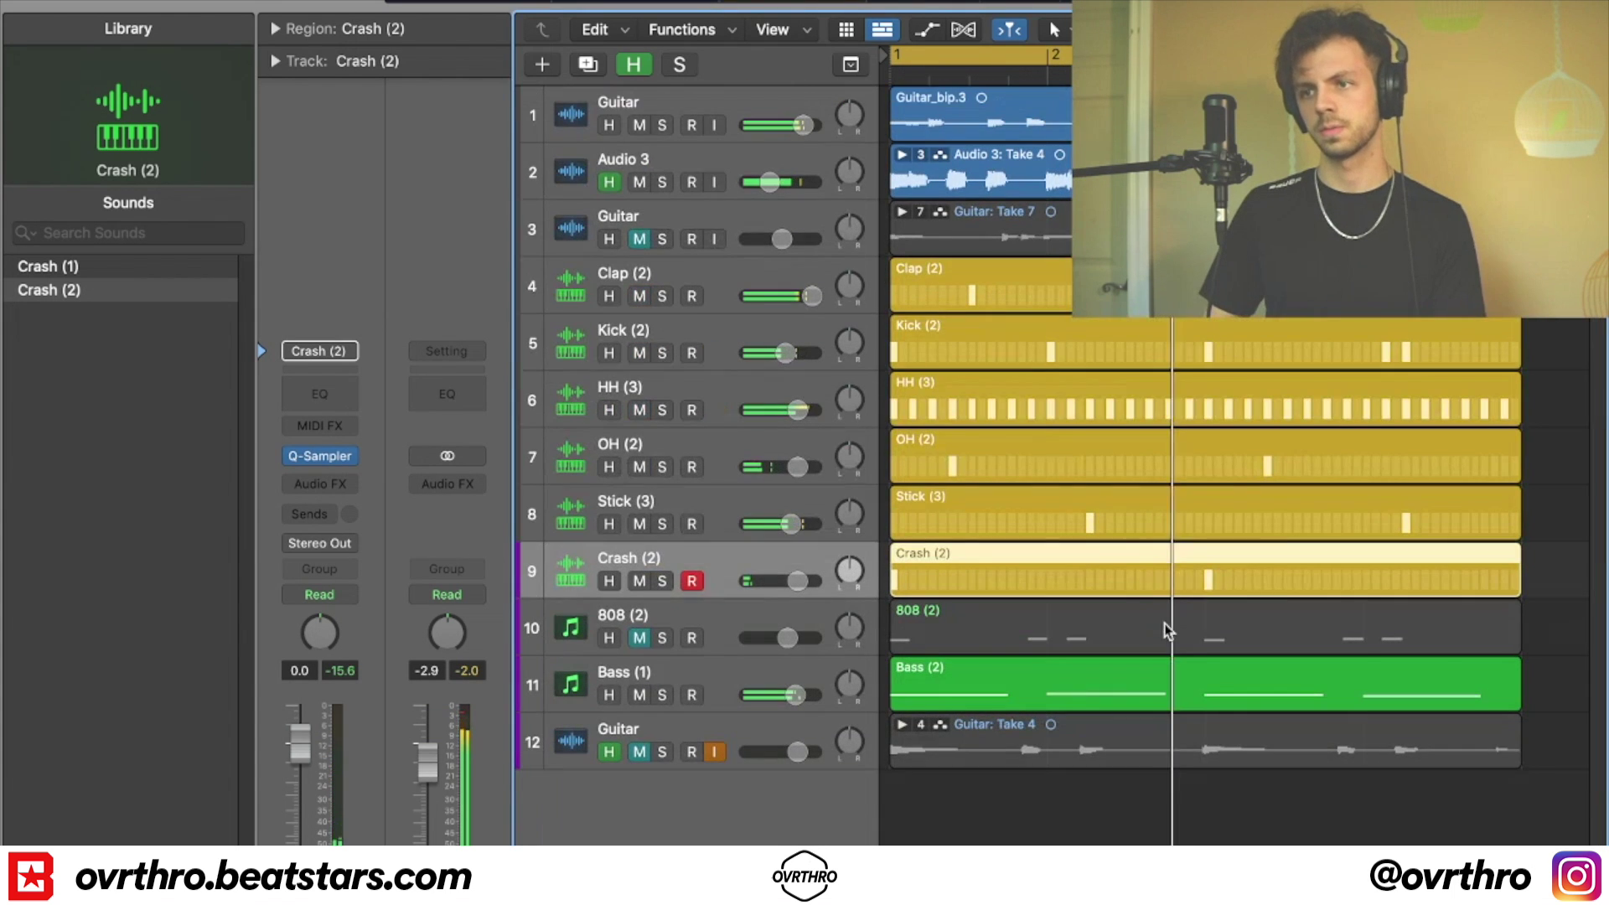
- Add open hi-hat hits on step 5 of bars 2 and 4 in the OH (2) pattern
left_click(1064, 402)
left_click(1054, 452)
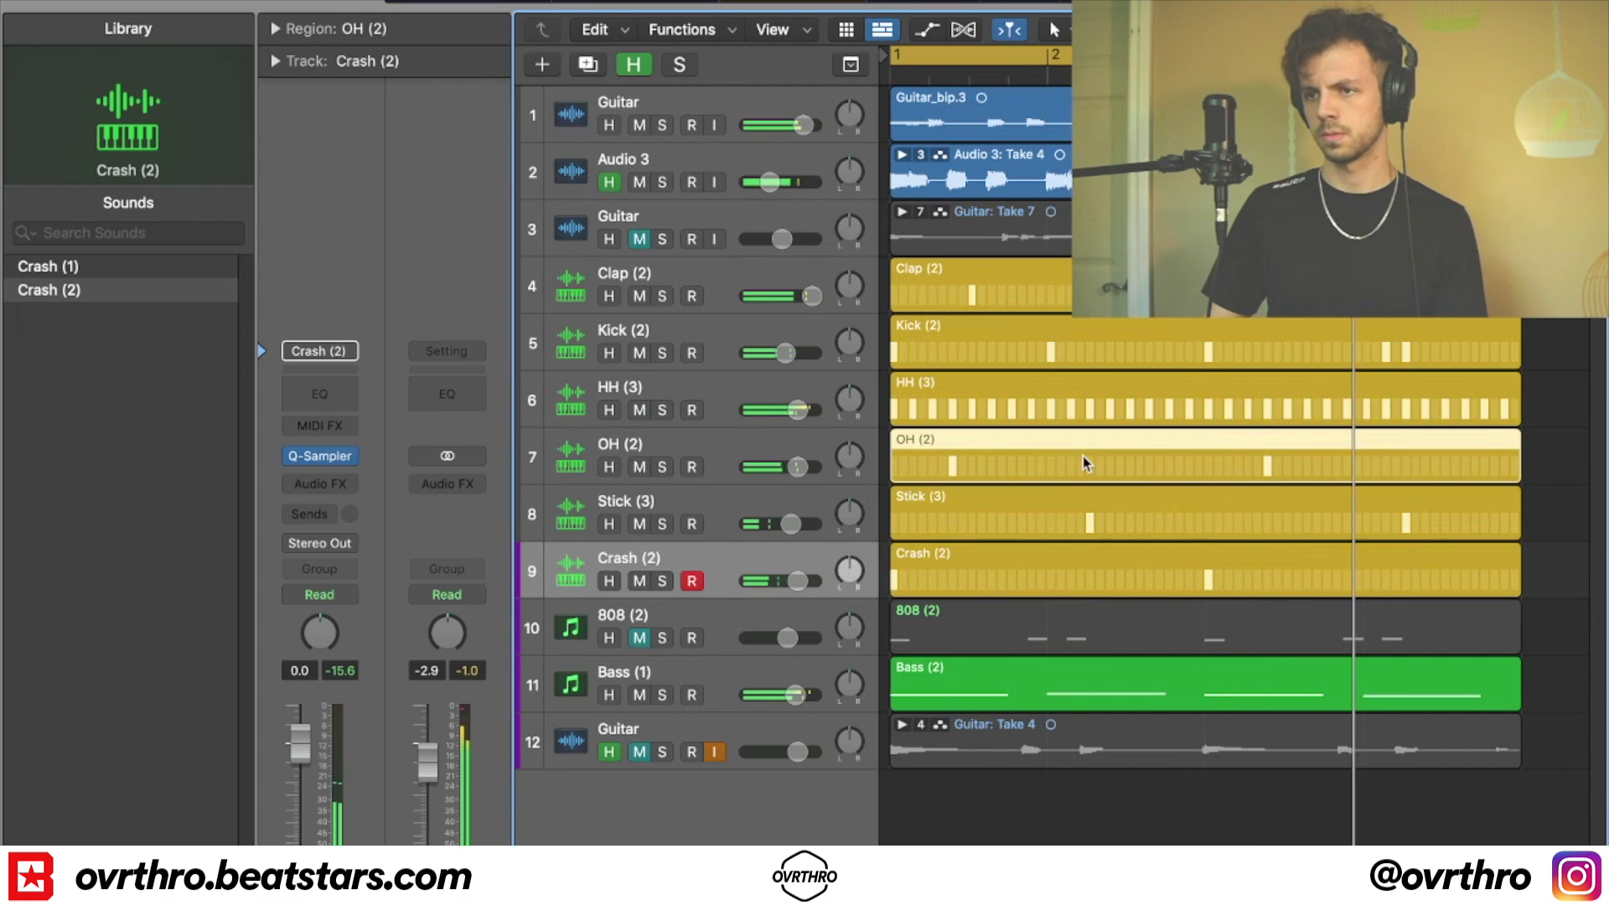
key("e")
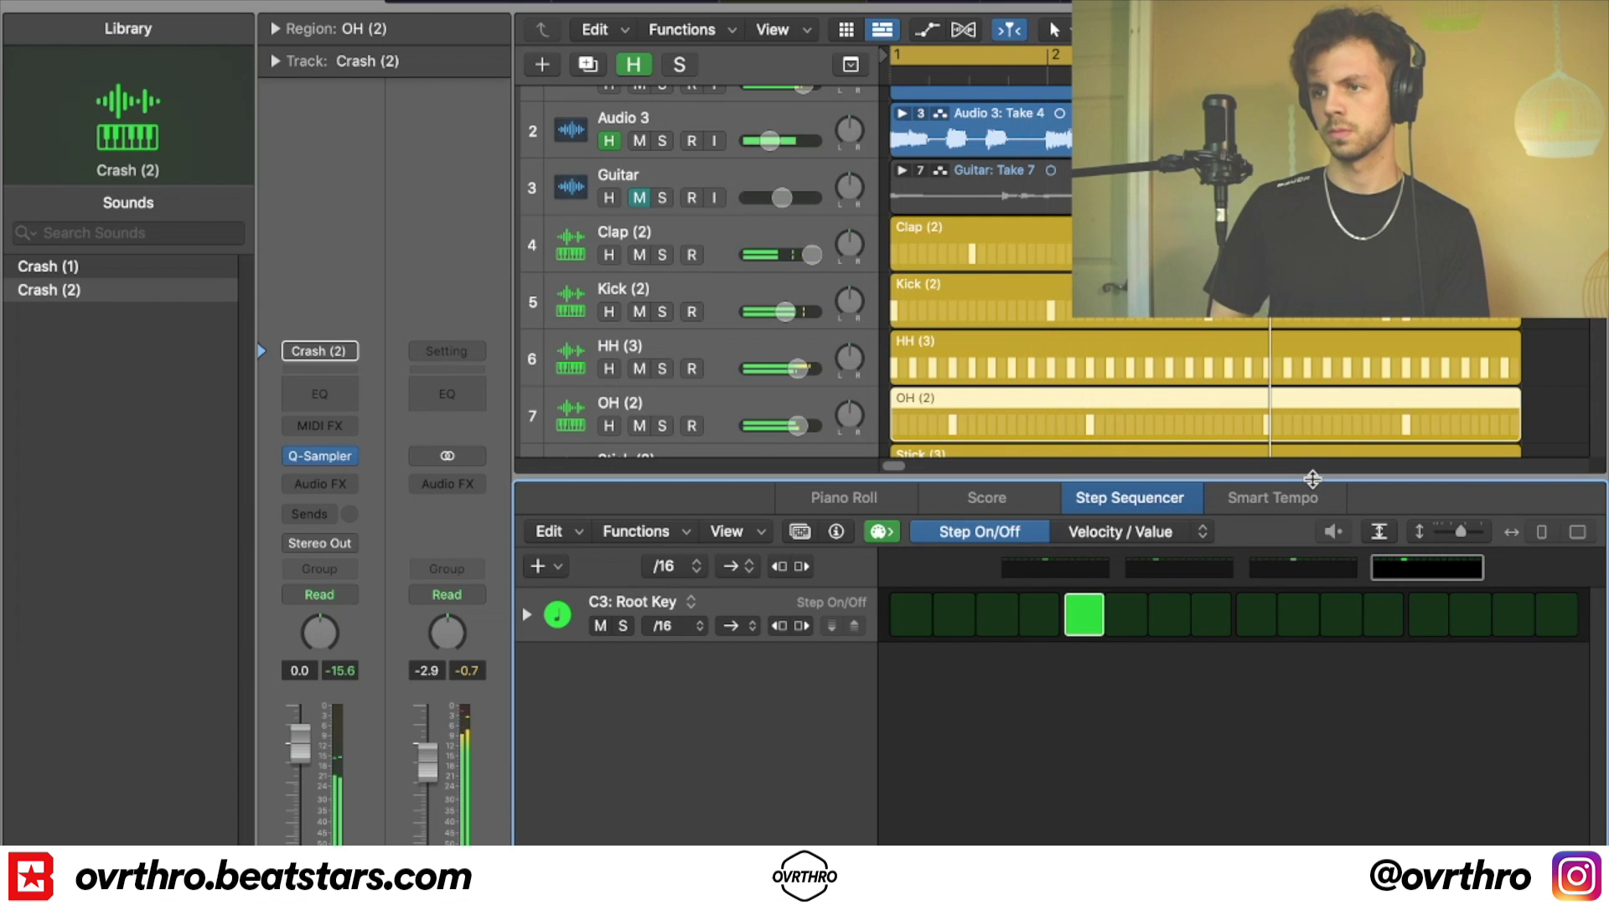
key("e")
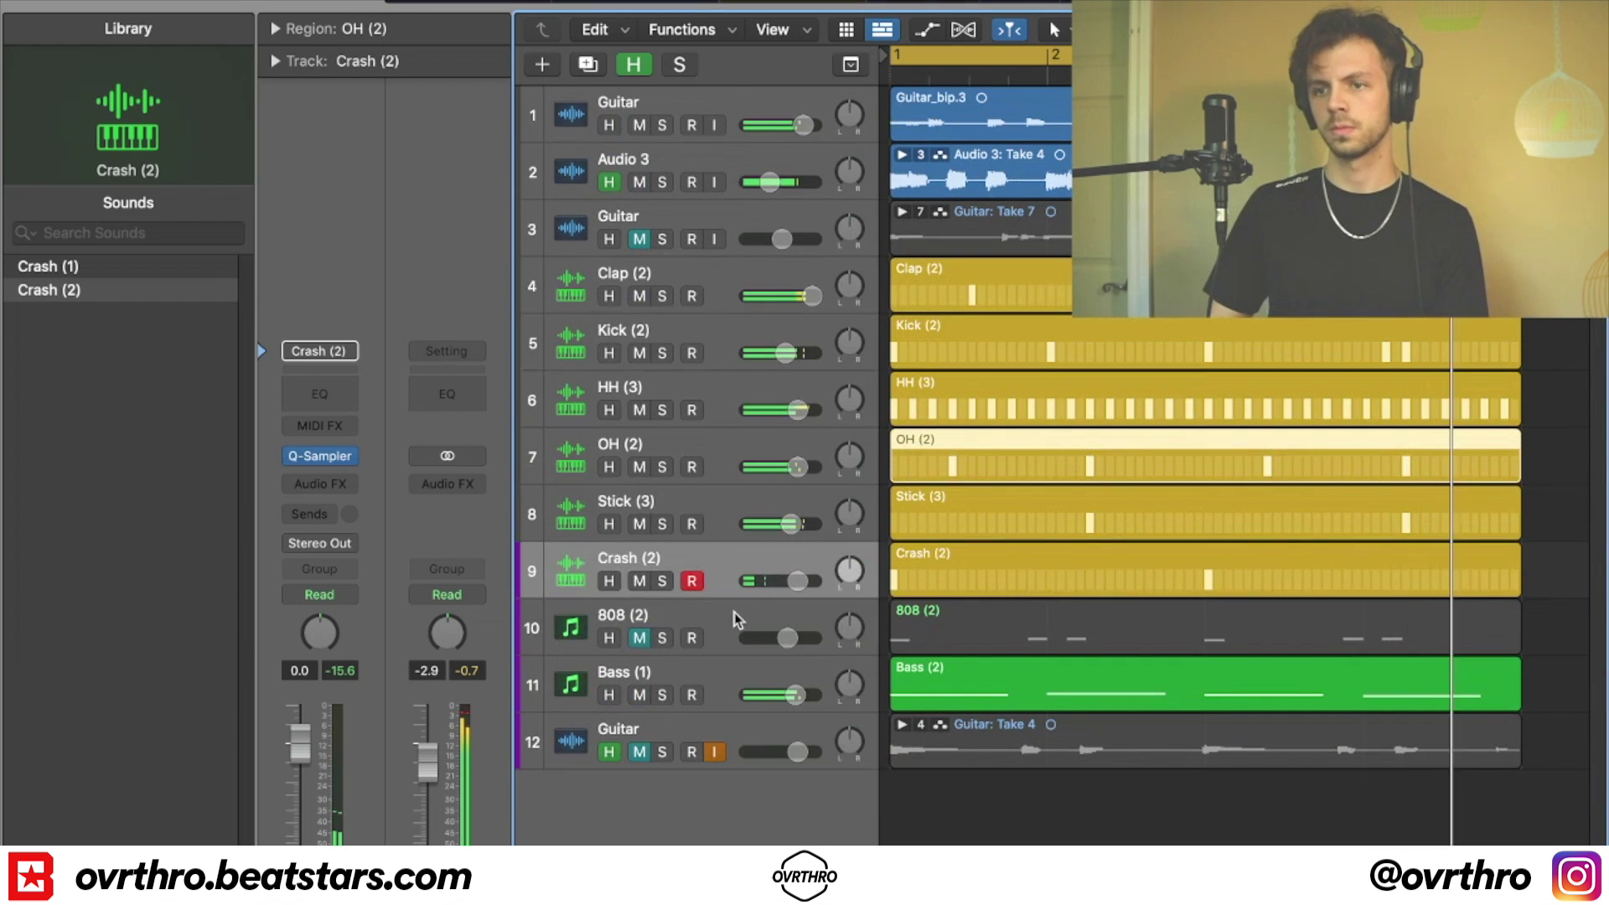
- Mark the 808 (2) track as hidden, unmute the second Guitar track, and show the hidden tracks again
left_click(734, 620)
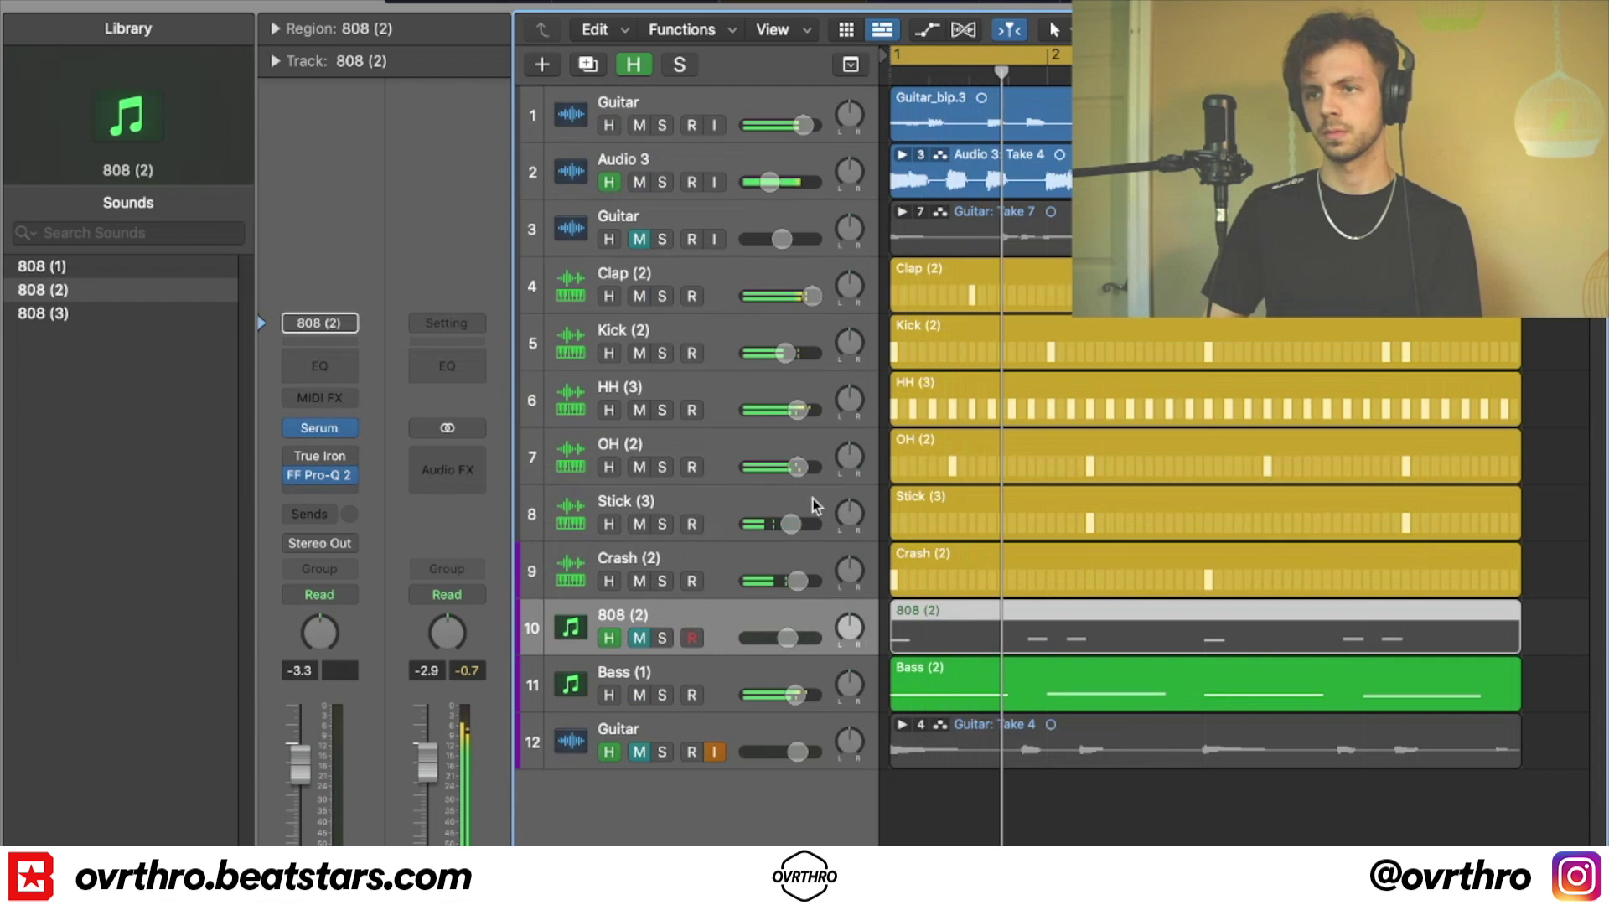
left_click(637, 65)
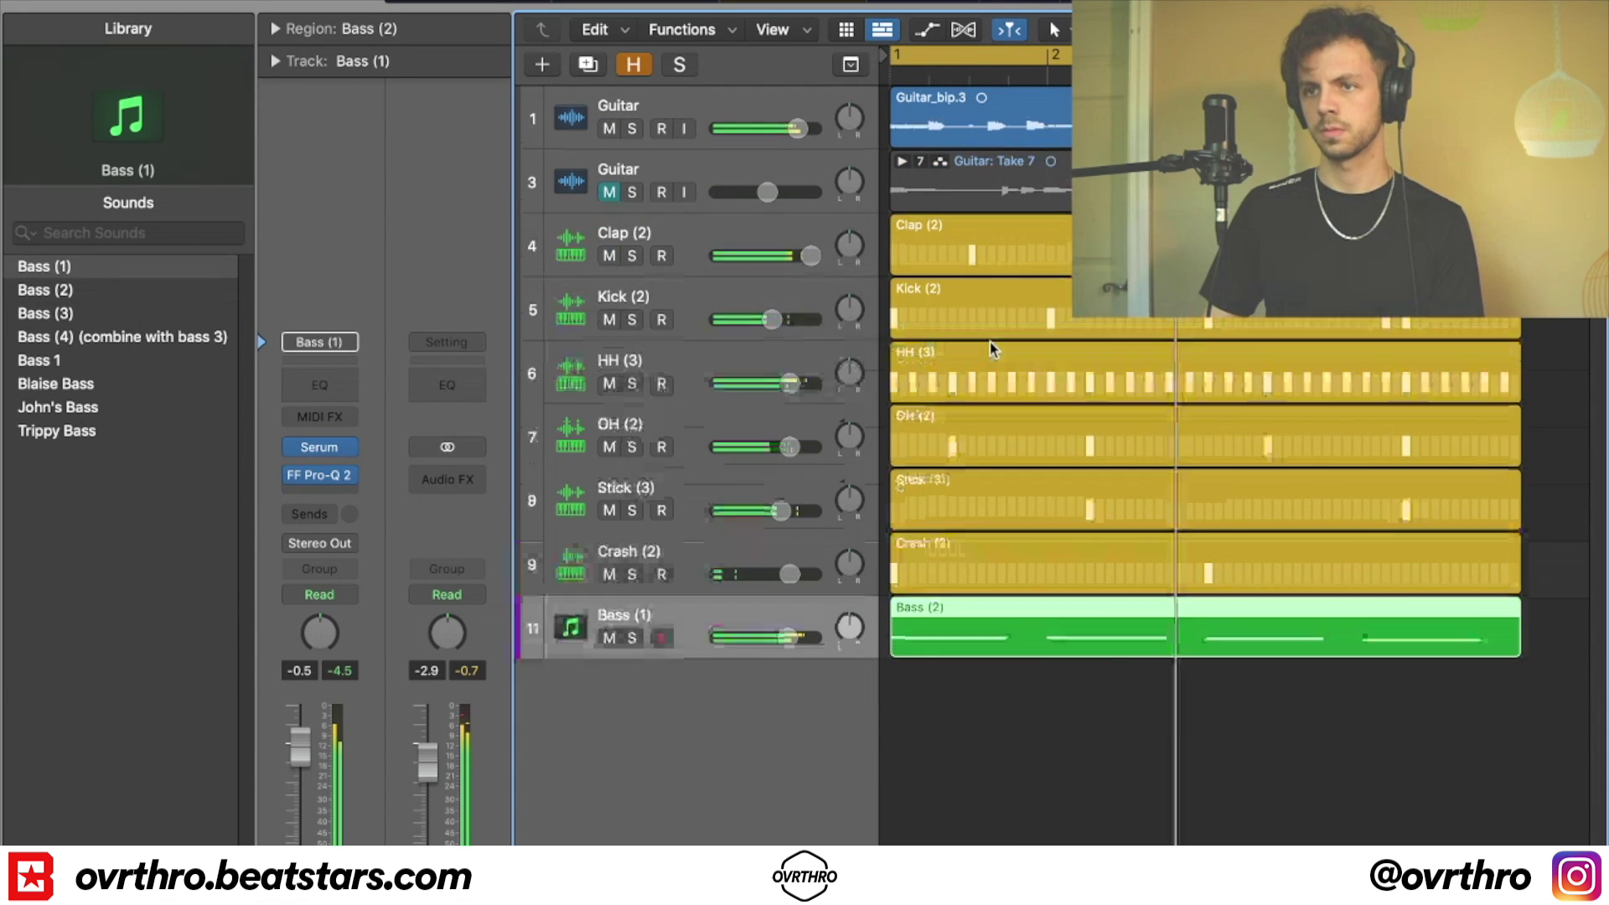
left_click(617, 206)
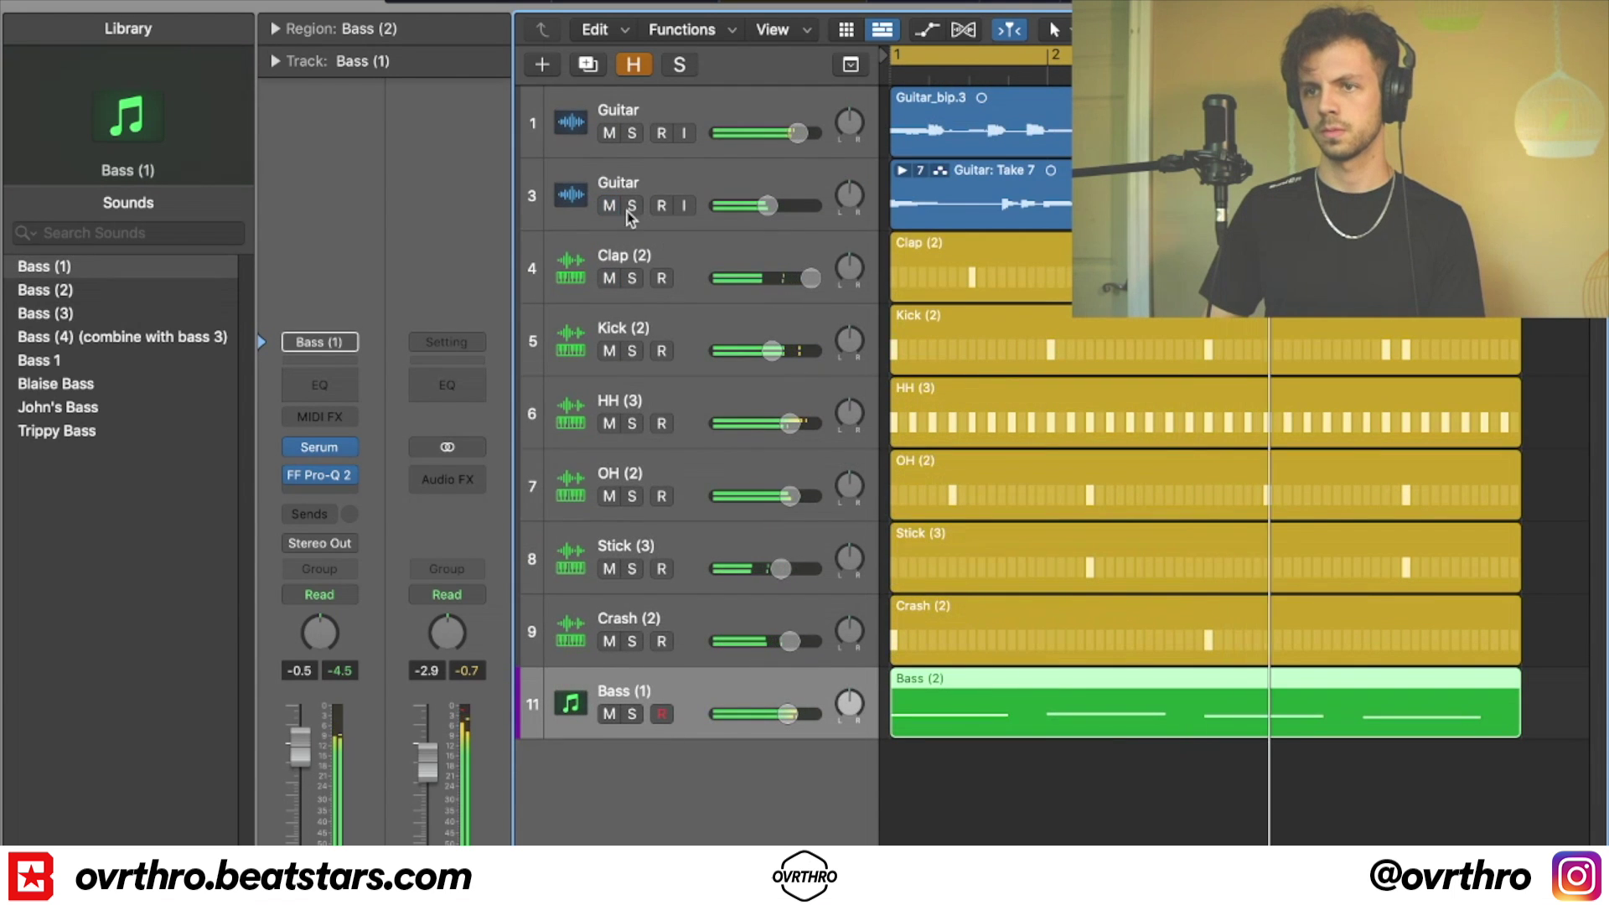
left_click(633, 65)
- Compare the mix with Audio 3 briefly muted and audition the muted last Guitar track by briefly soloing it
scroll(707, 323, "down", 2)
scroll(687, 209, "up", 1)
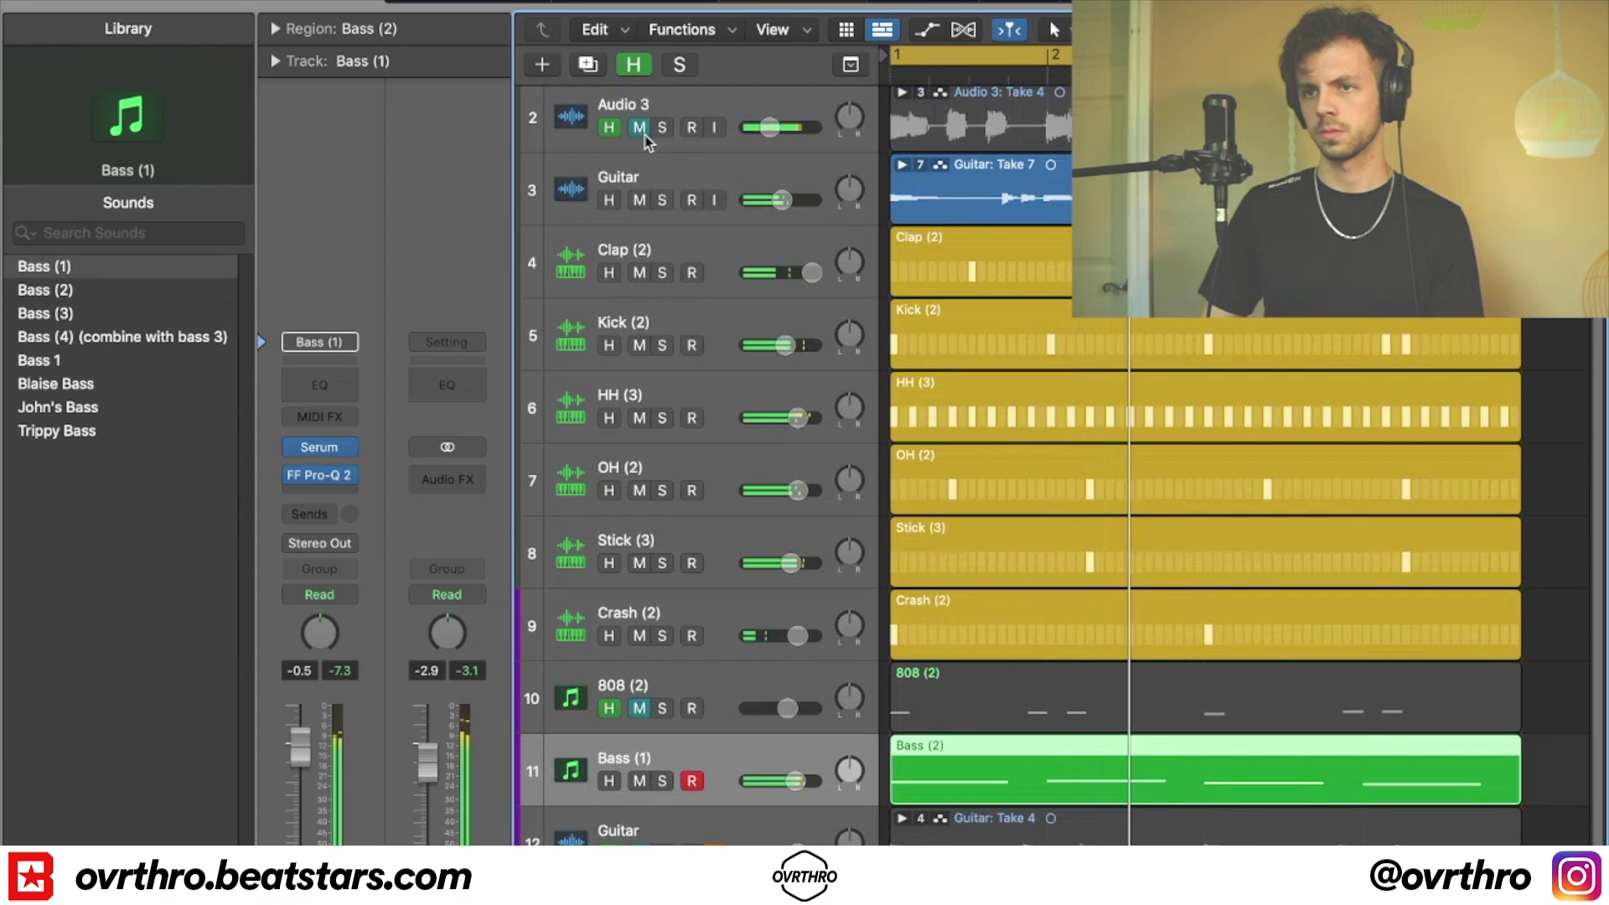
scroll(806, 524, "down", 1)
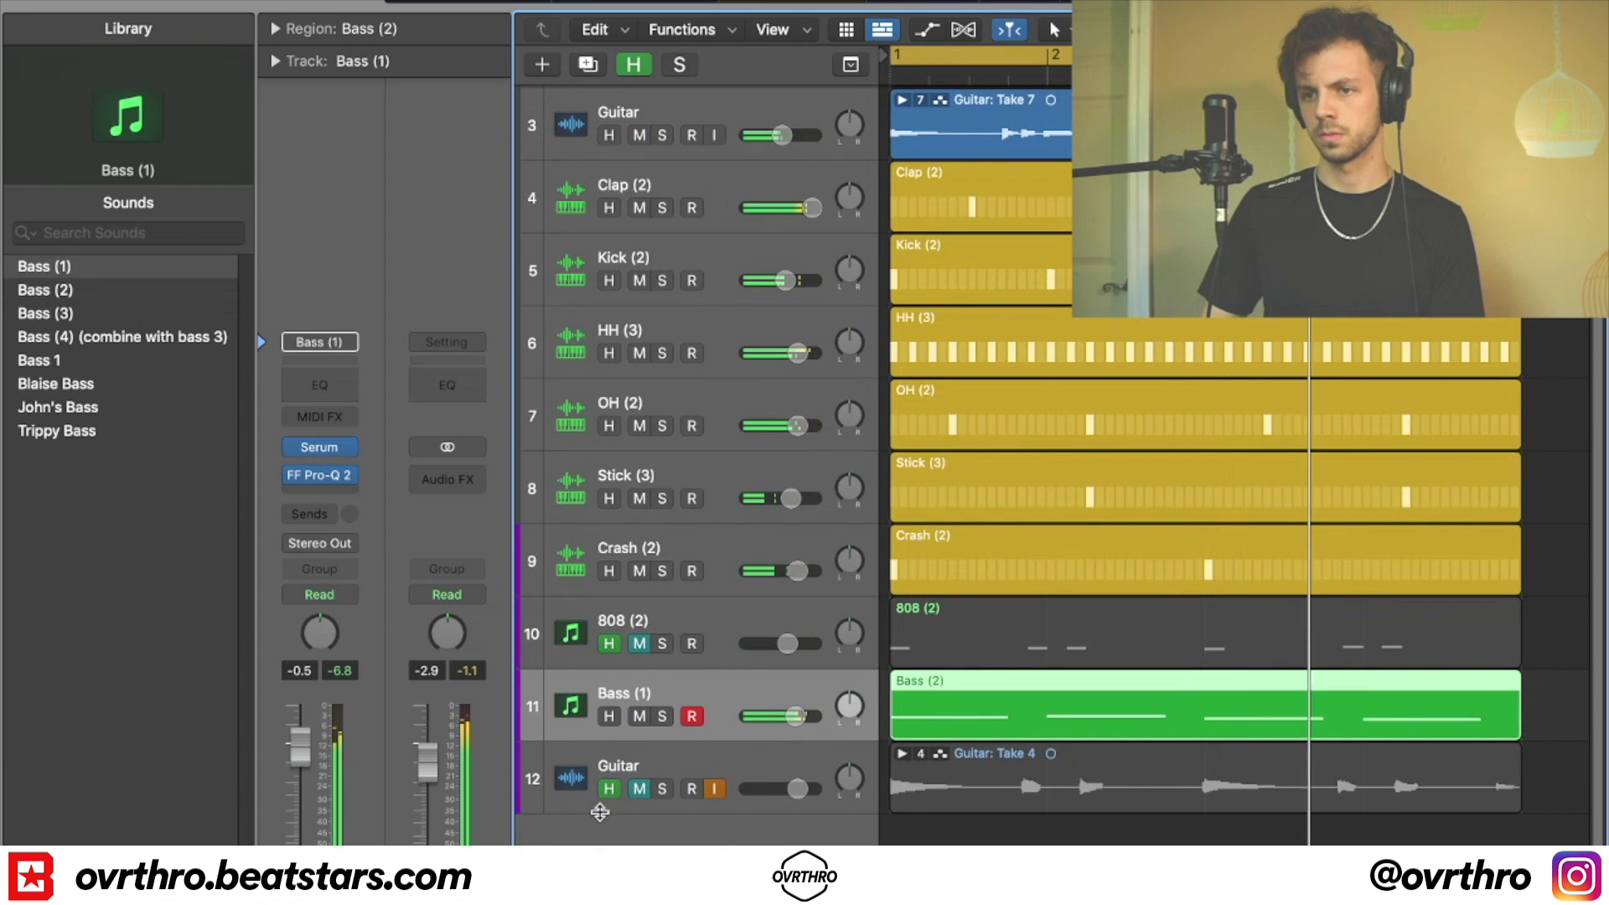
left_click(657, 794)
left_click(662, 789)
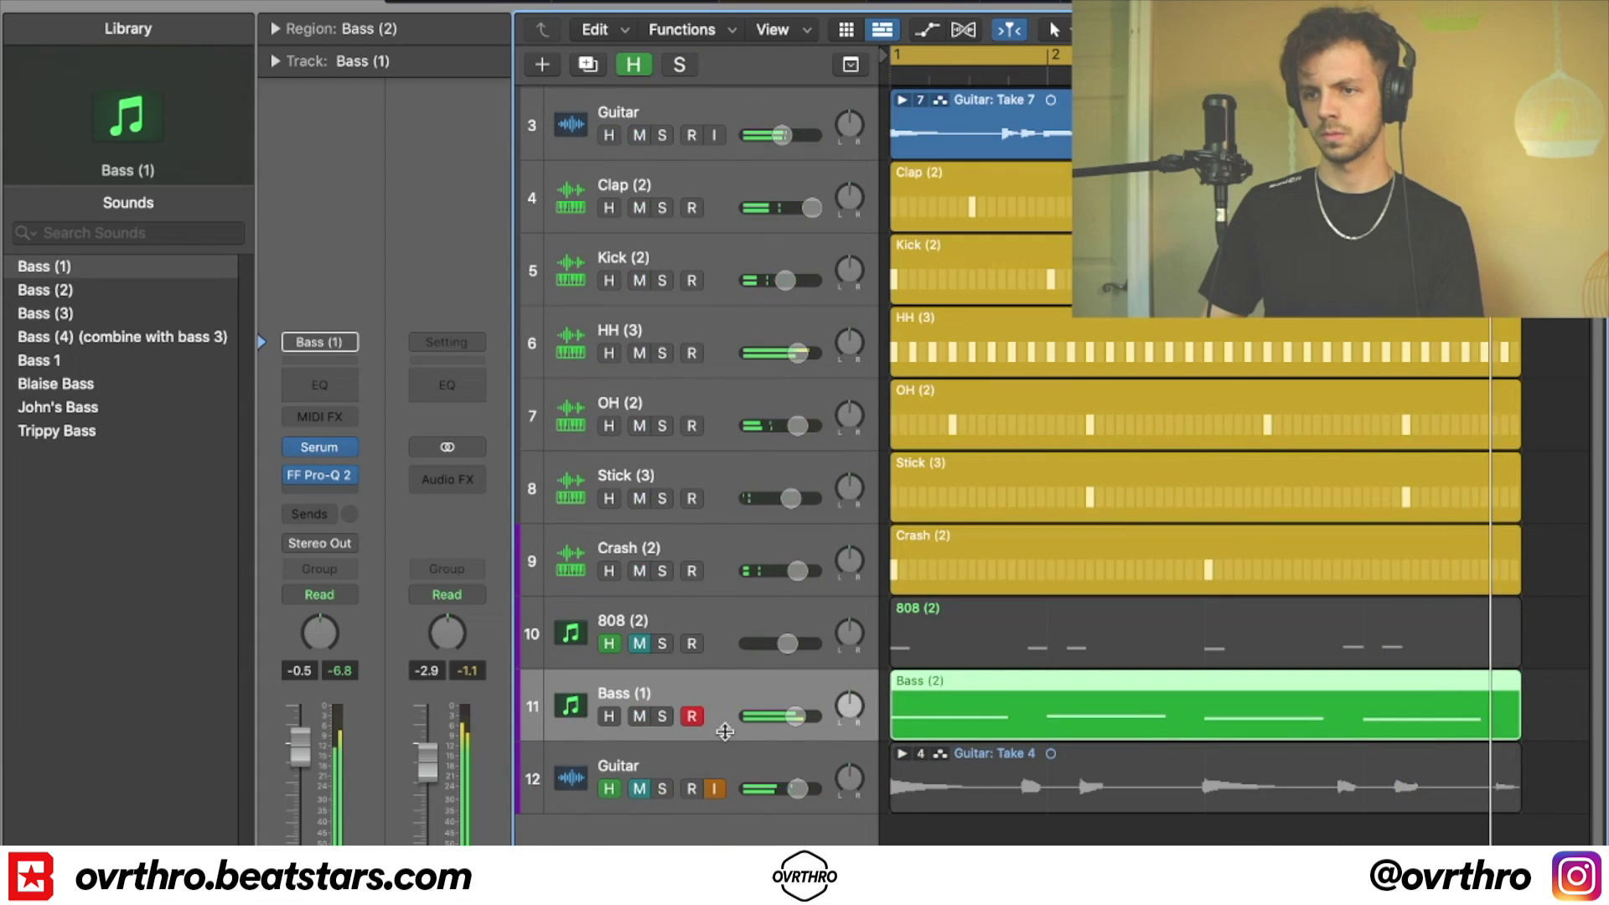
scroll(670, 419, "up", 2)
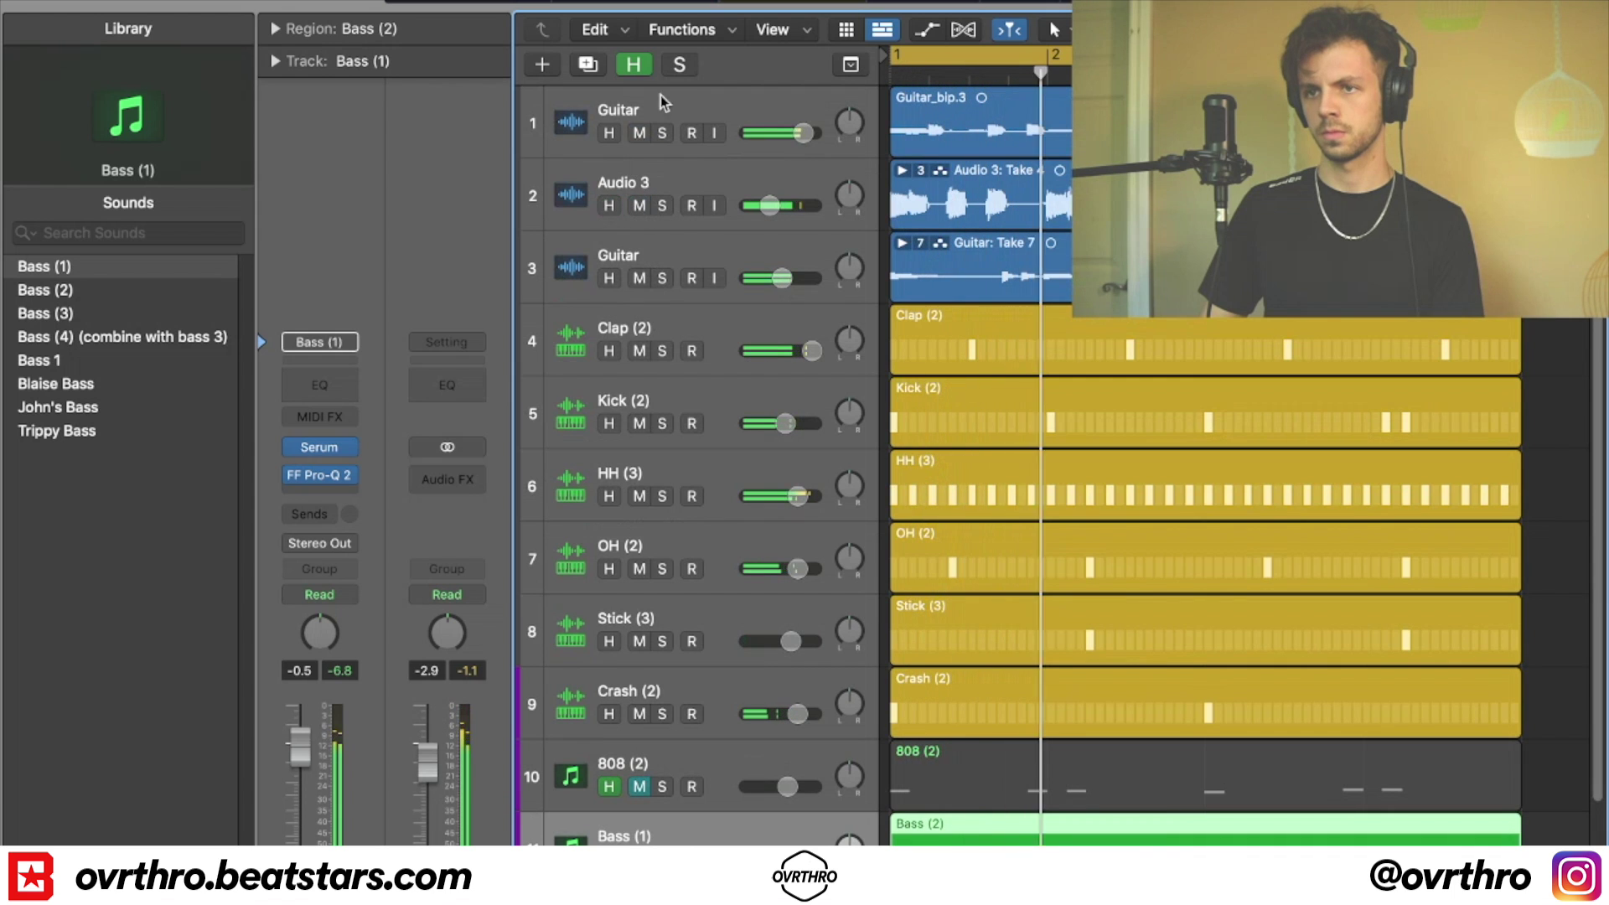
- Conceal the tracks marked as hidden and solo the Audio 3 track
left_click(633, 65)
scroll(1112, 477, "up", 3)
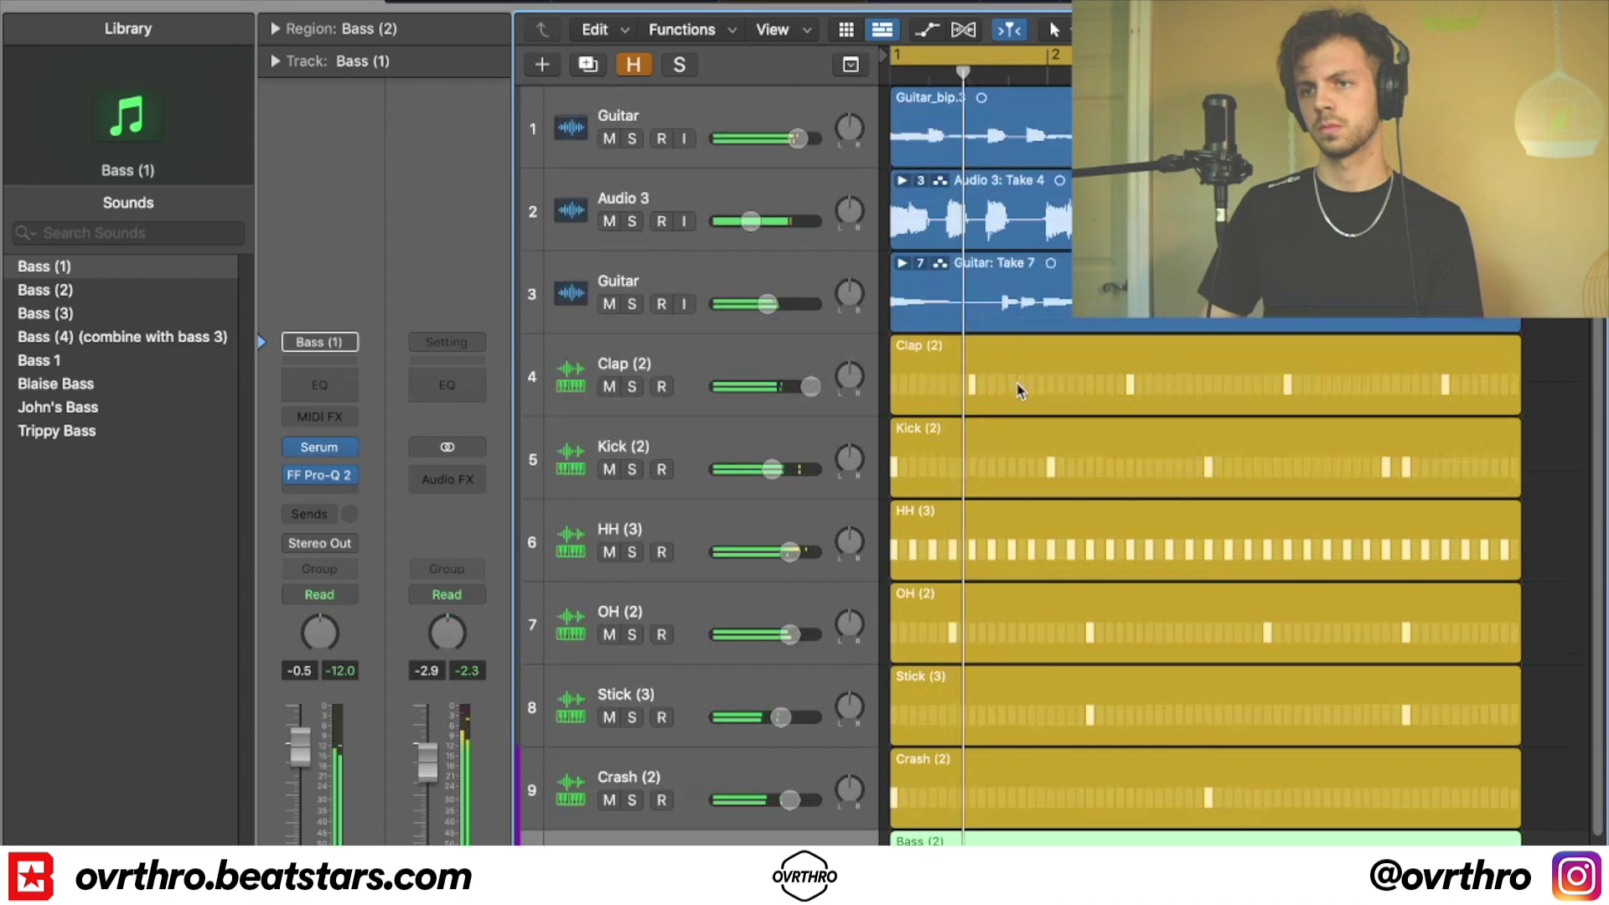
left_click(771, 202)
key("s")
- Insert a mono Pitch Shifter on Audio 3, set to -12 semitones with a 33% mix
left_click(312, 485)
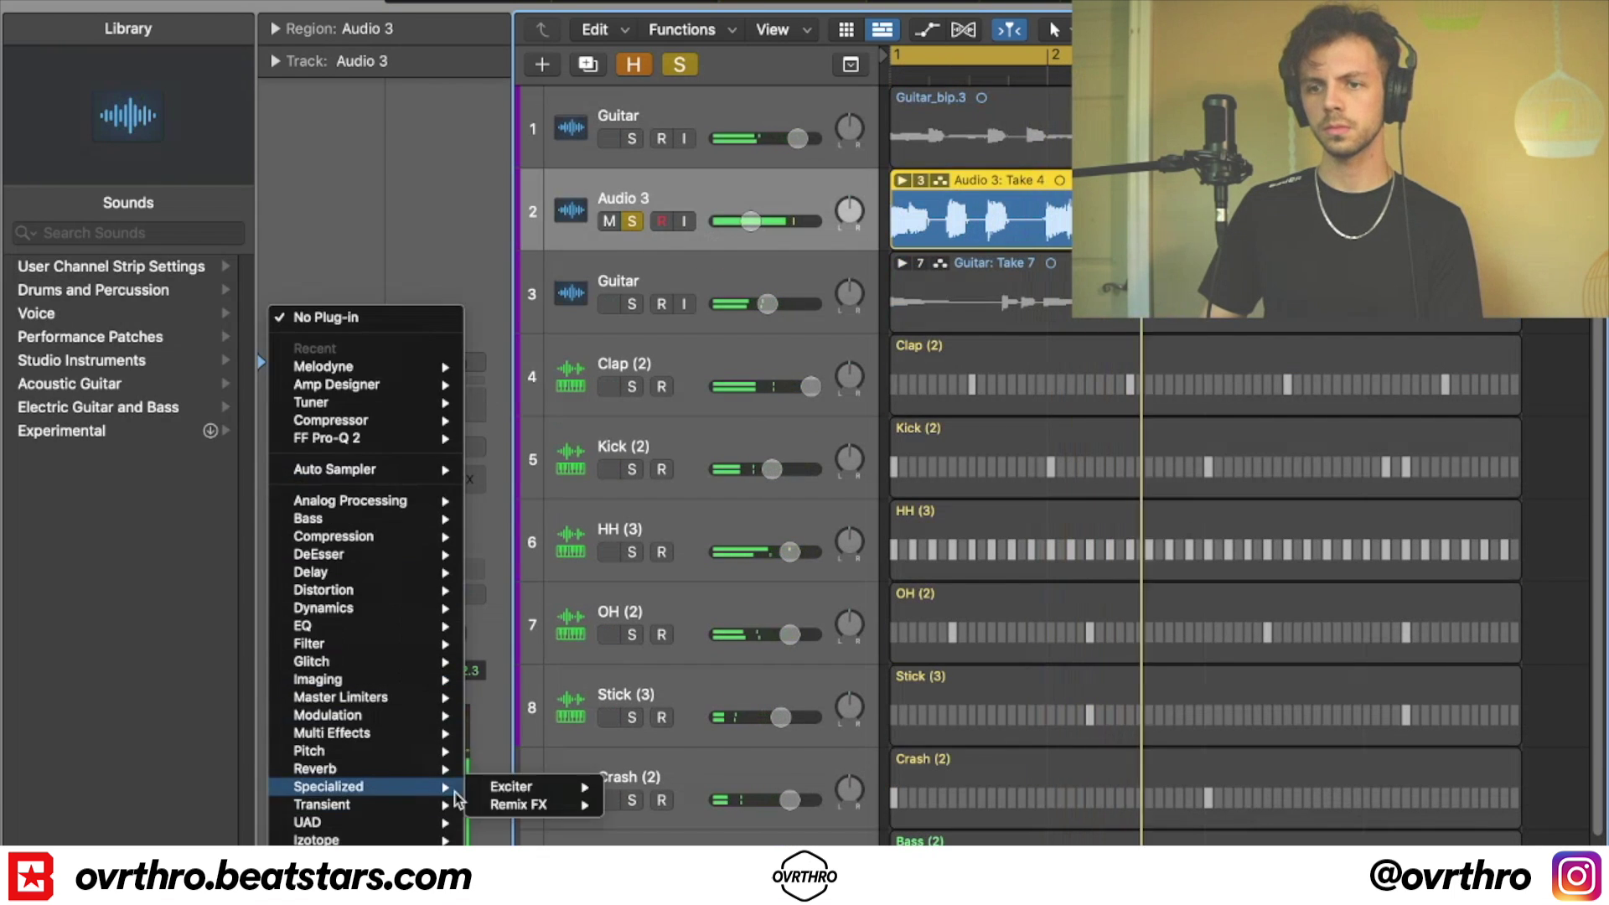
mouse_move(327, 758)
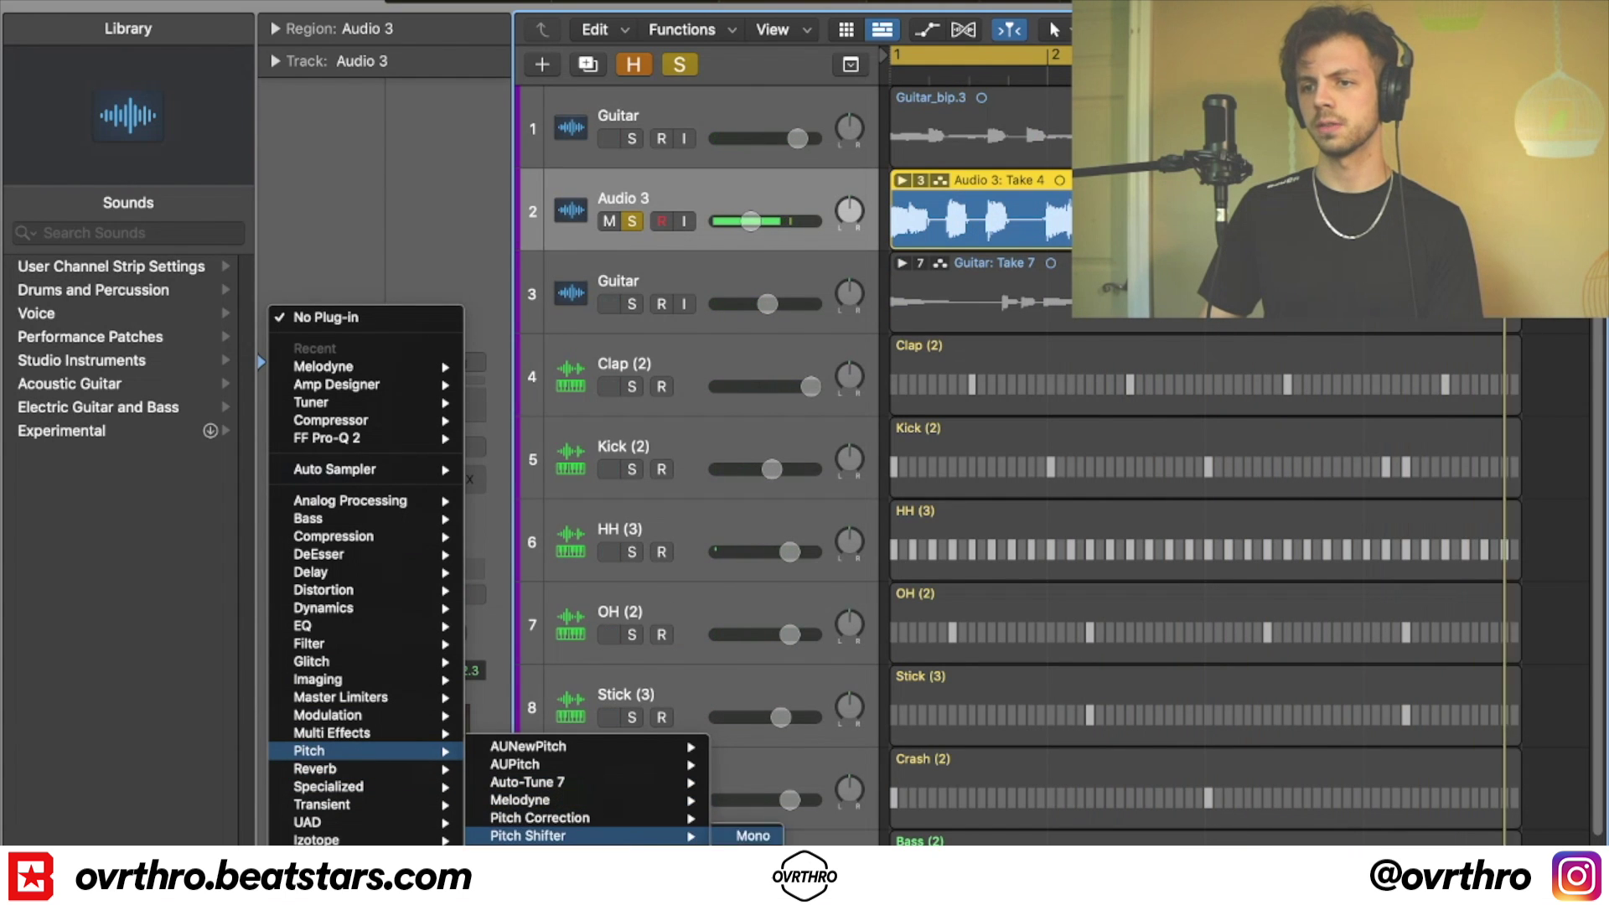
left_click(752, 836)
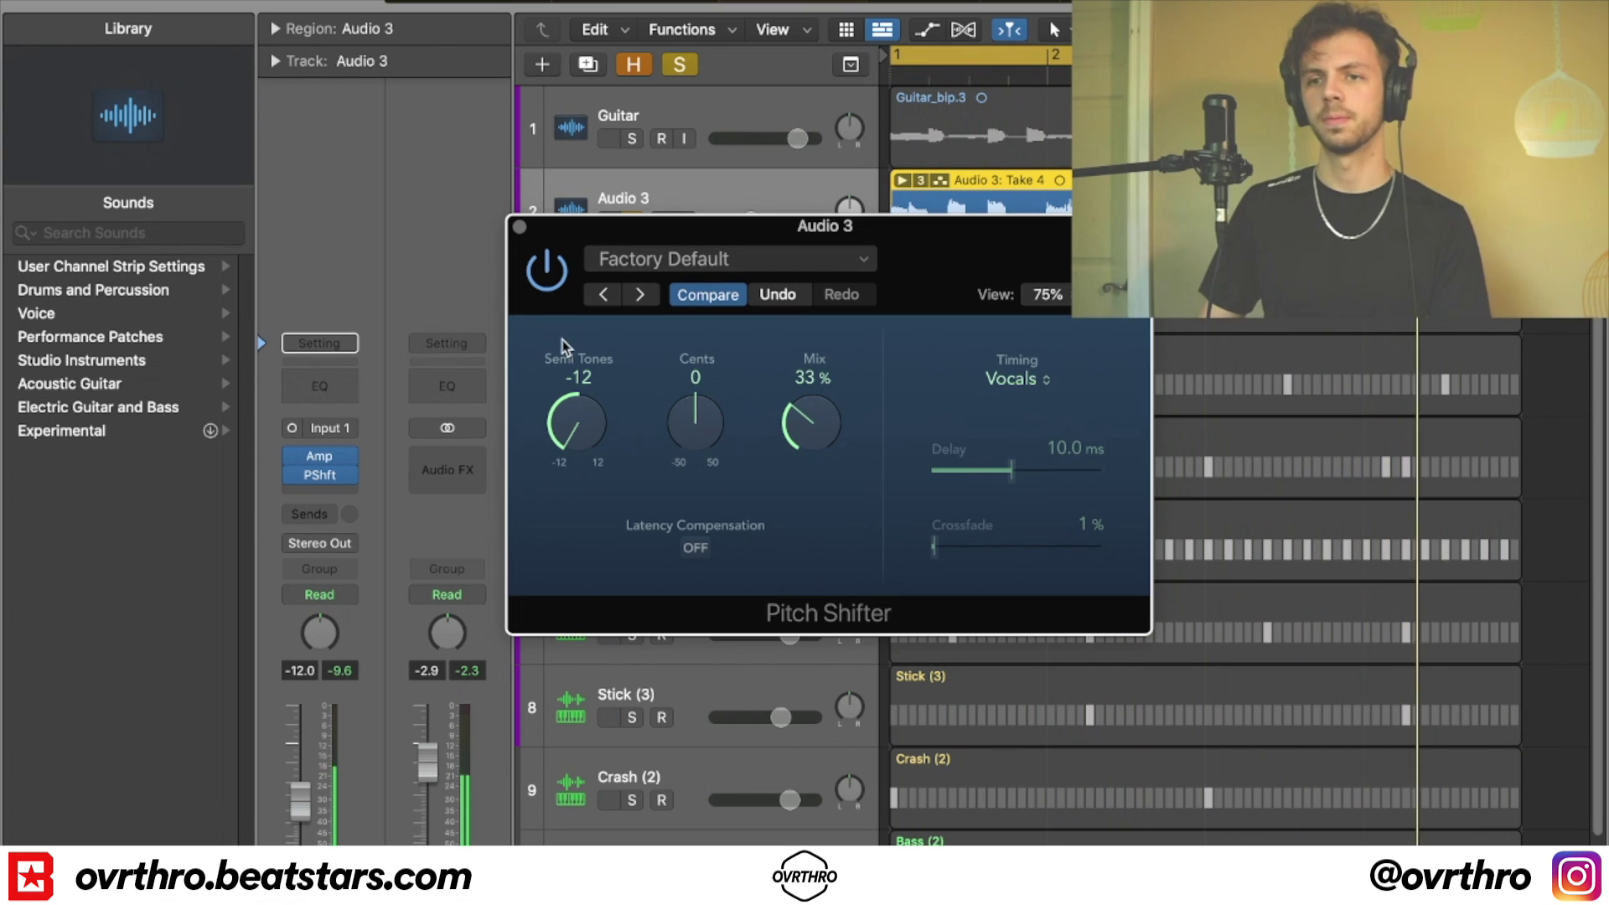
left_click(519, 226)
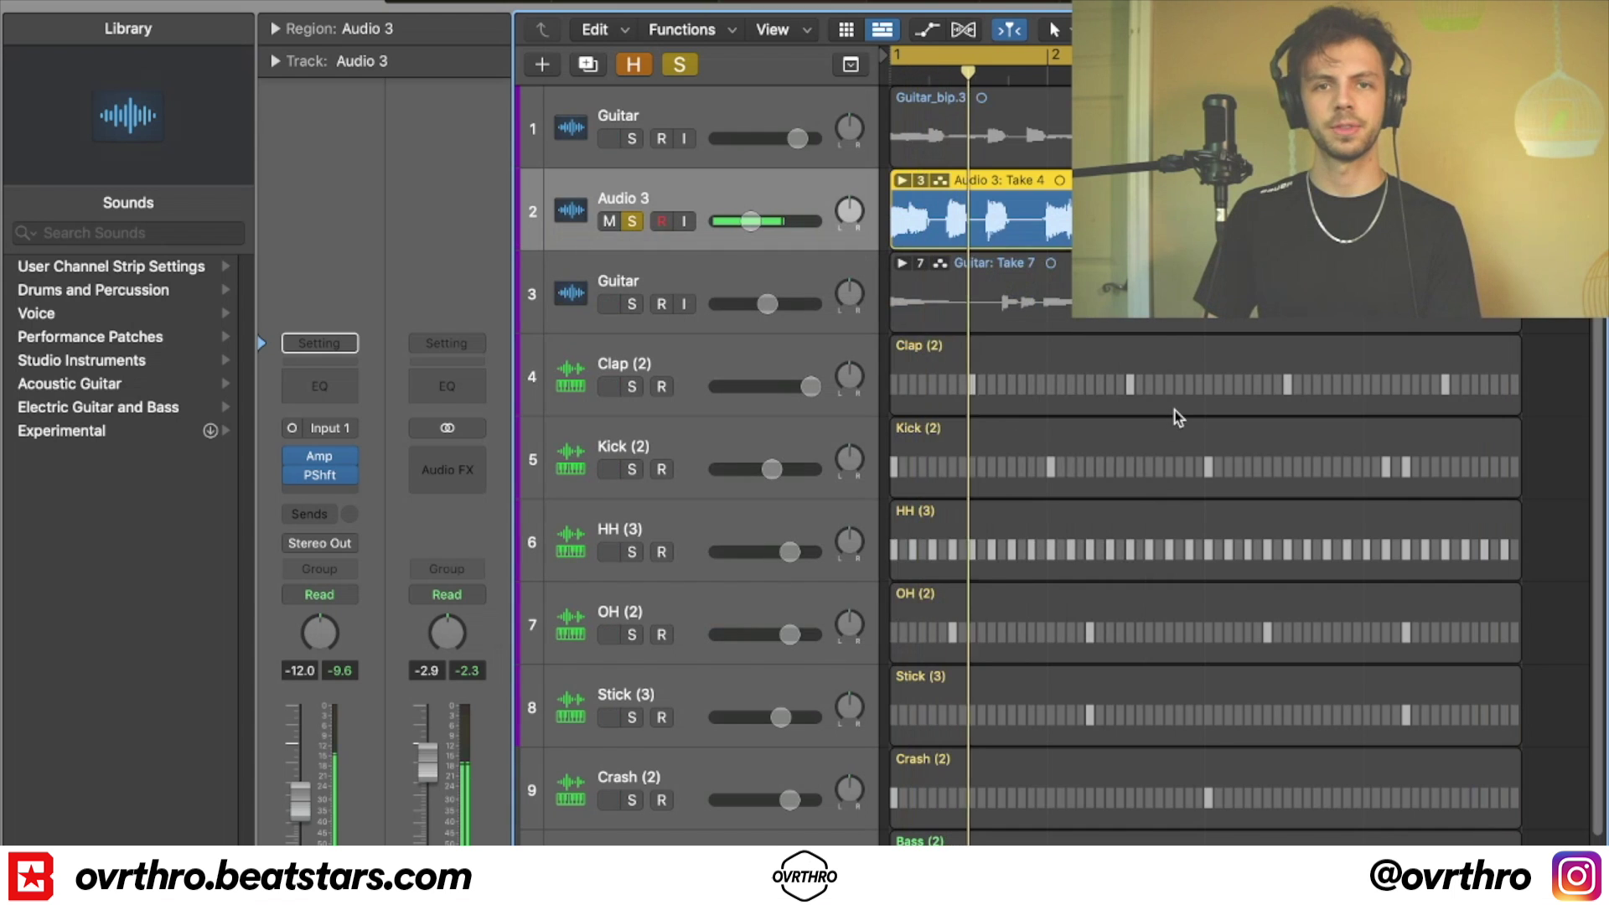
- Unsolo Audio 3 and raise its volume to -8.0 dB
key("s")
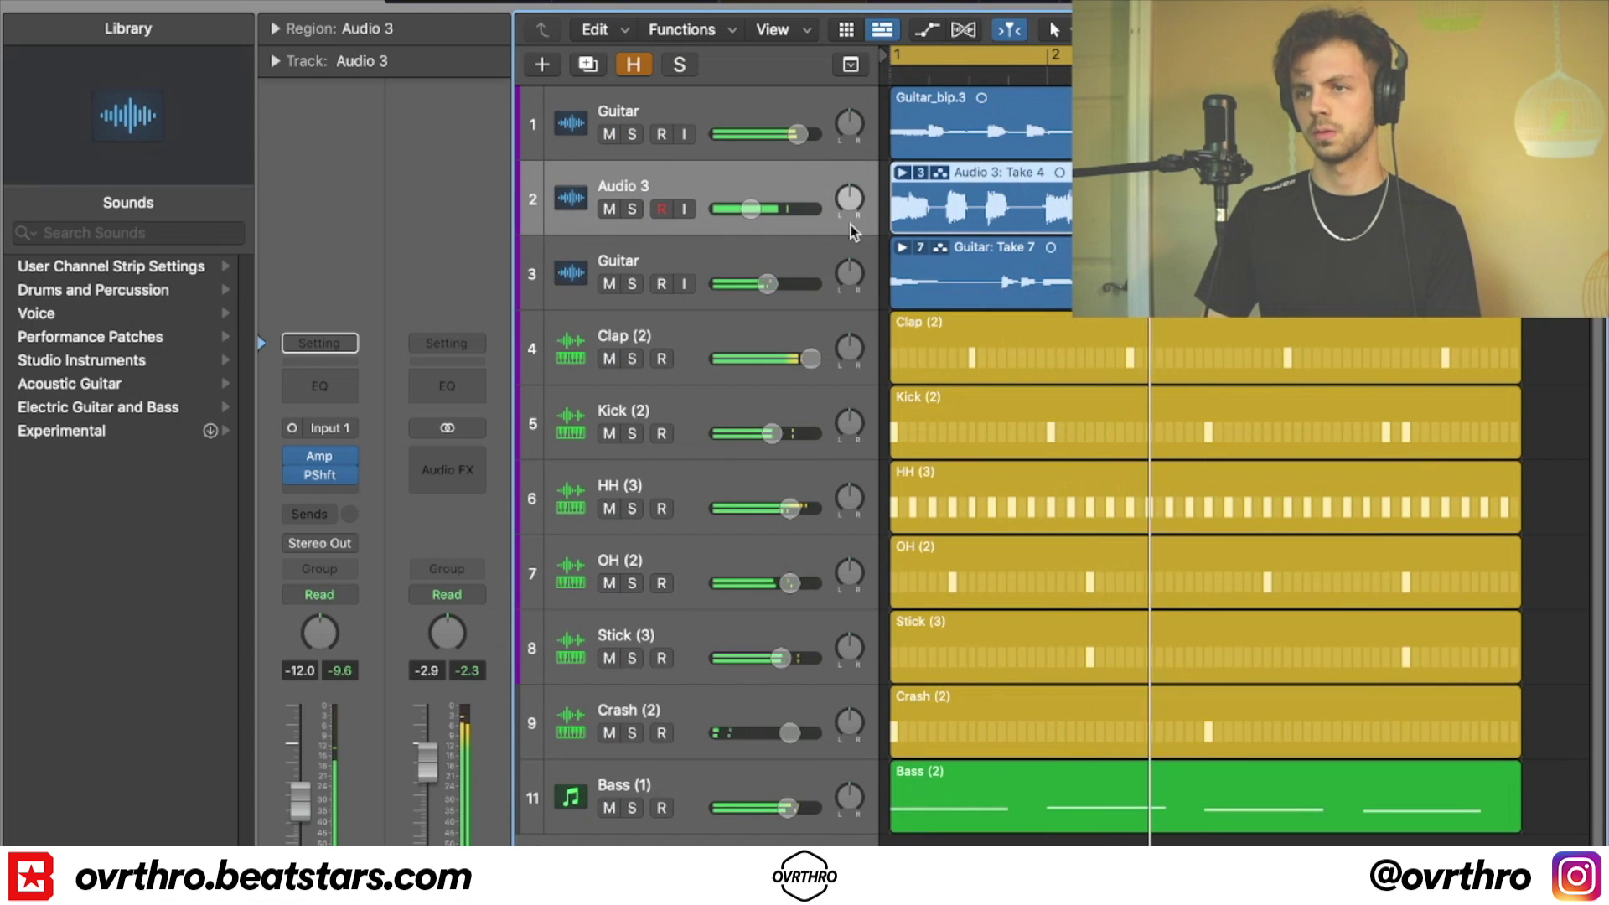
left_click_drag(750, 210, 760, 209)
scroll(1080, 419, "up", 2)
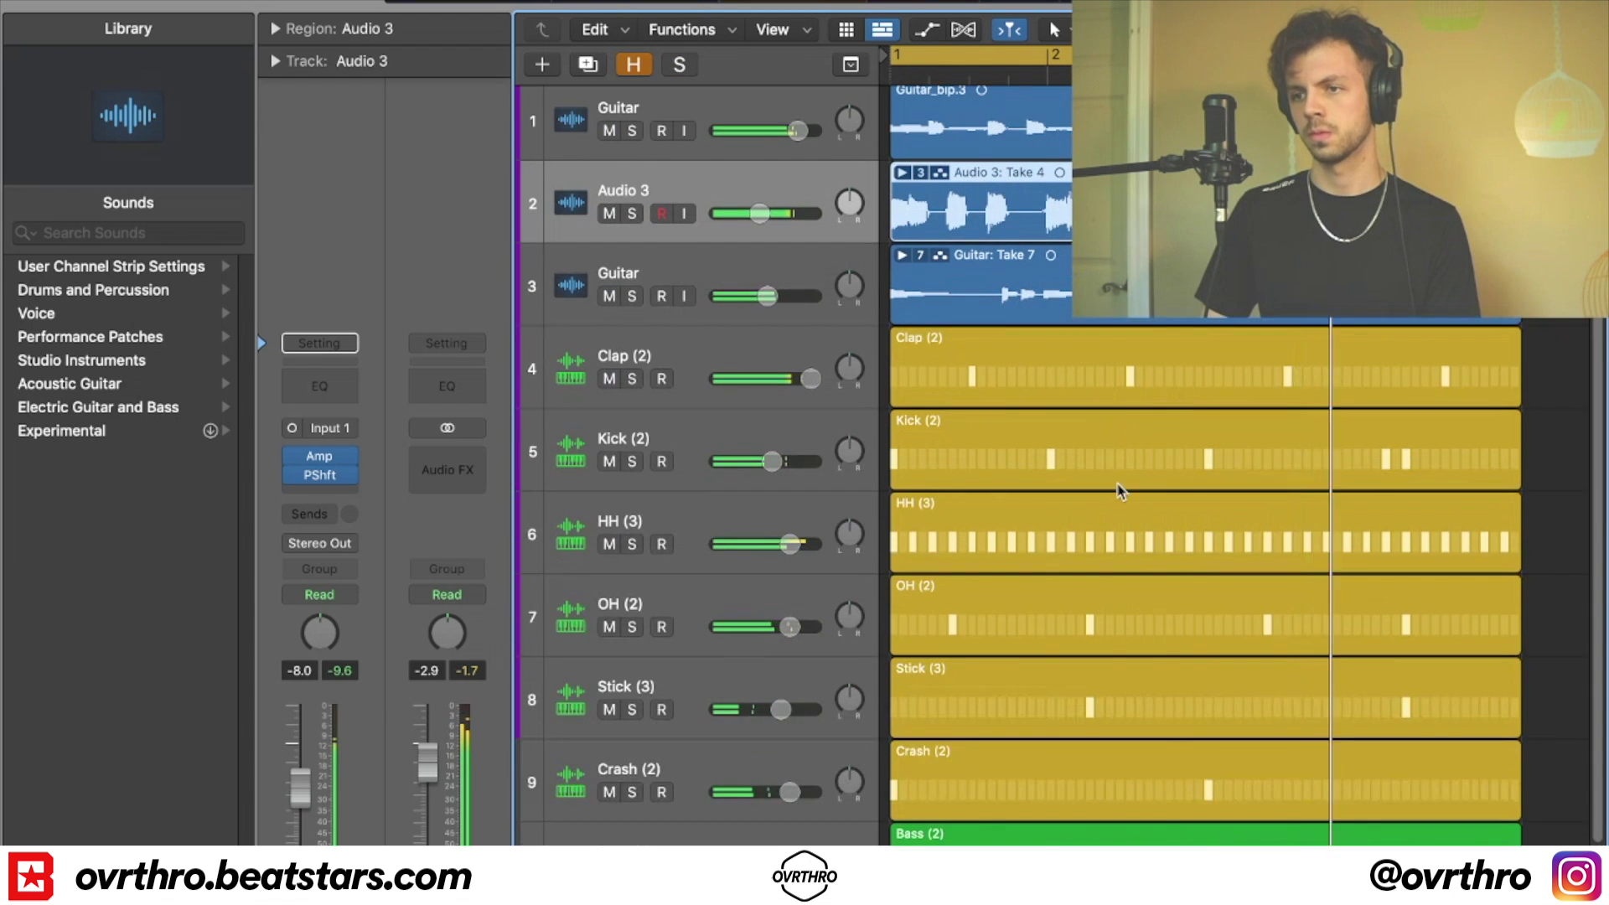
- Mute the Guitar track directly below Audio 3
scroll(1118, 519, "down", 4)
key("super+Up")
left_click(610, 259)
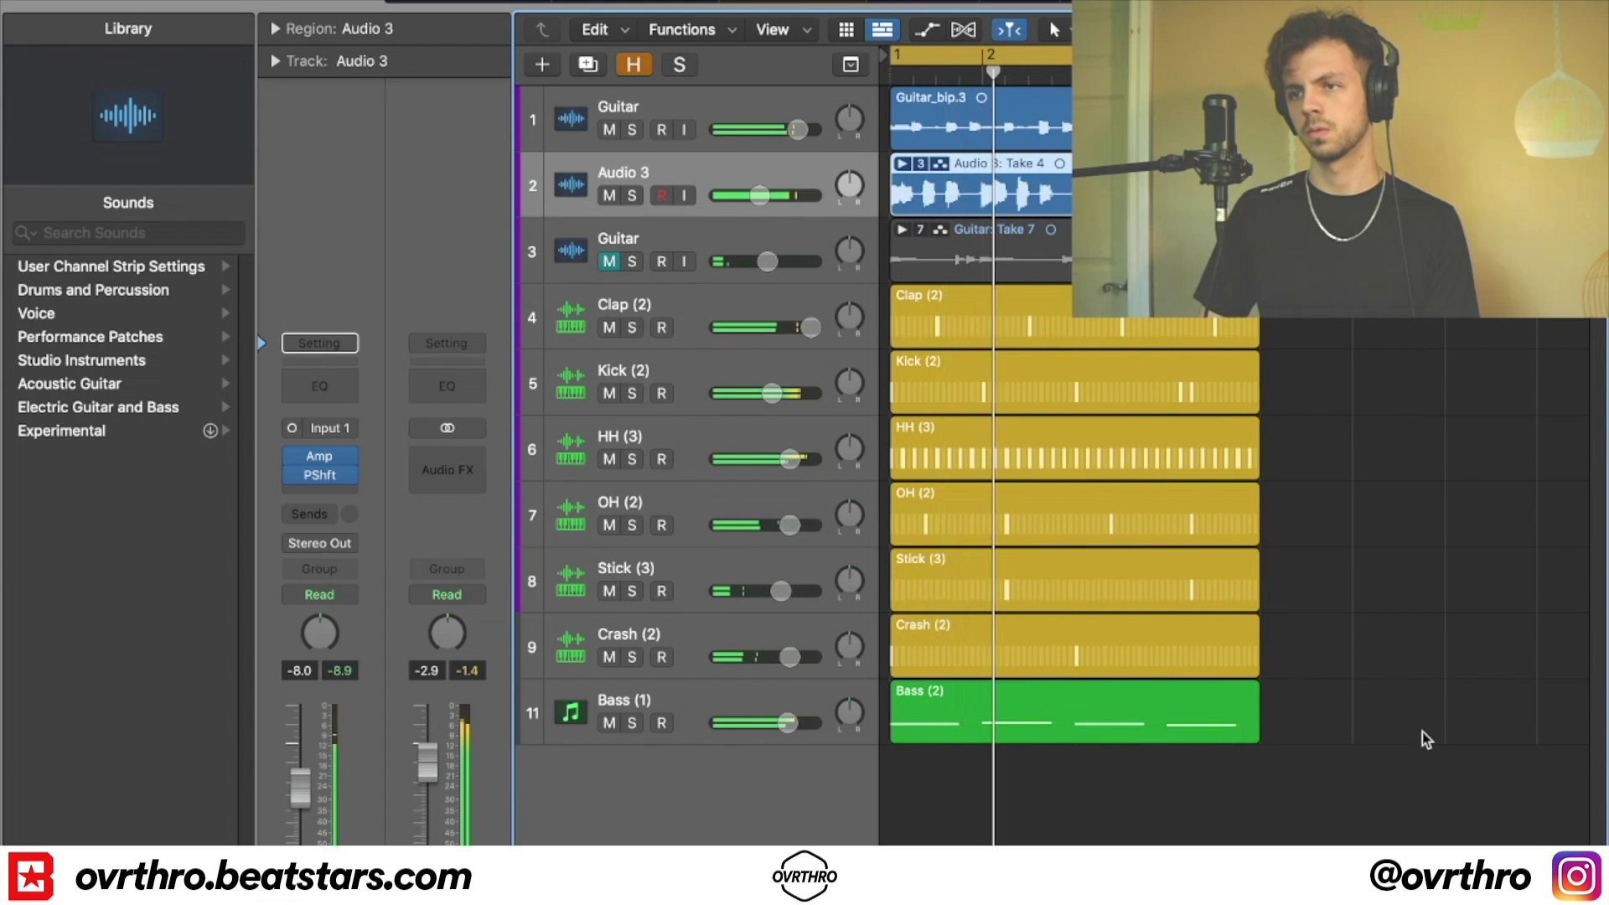
- Select all five regions on the first Guitar track and set their Fade In and Fade Out to 3
key("super+Down")
scroll(1064, 503, "up", 2)
key("super+Right")
key("super+Right")
key("super+Right")
key("super+Right")
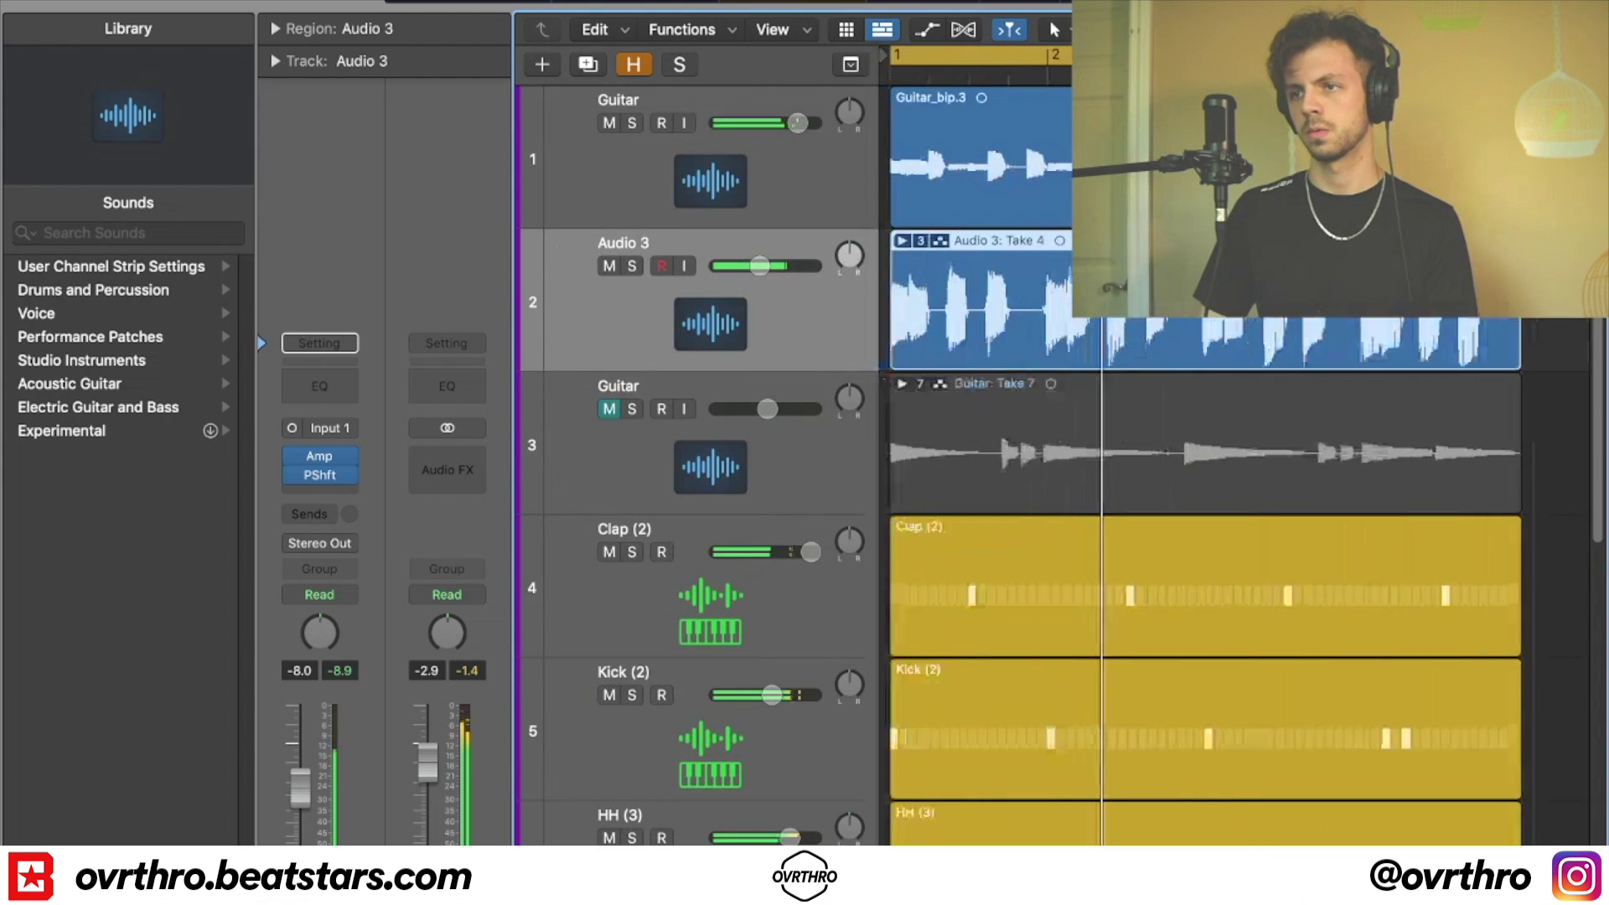
scroll(1064, 503, "right", 9)
scroll(1064, 503, "left", 2)
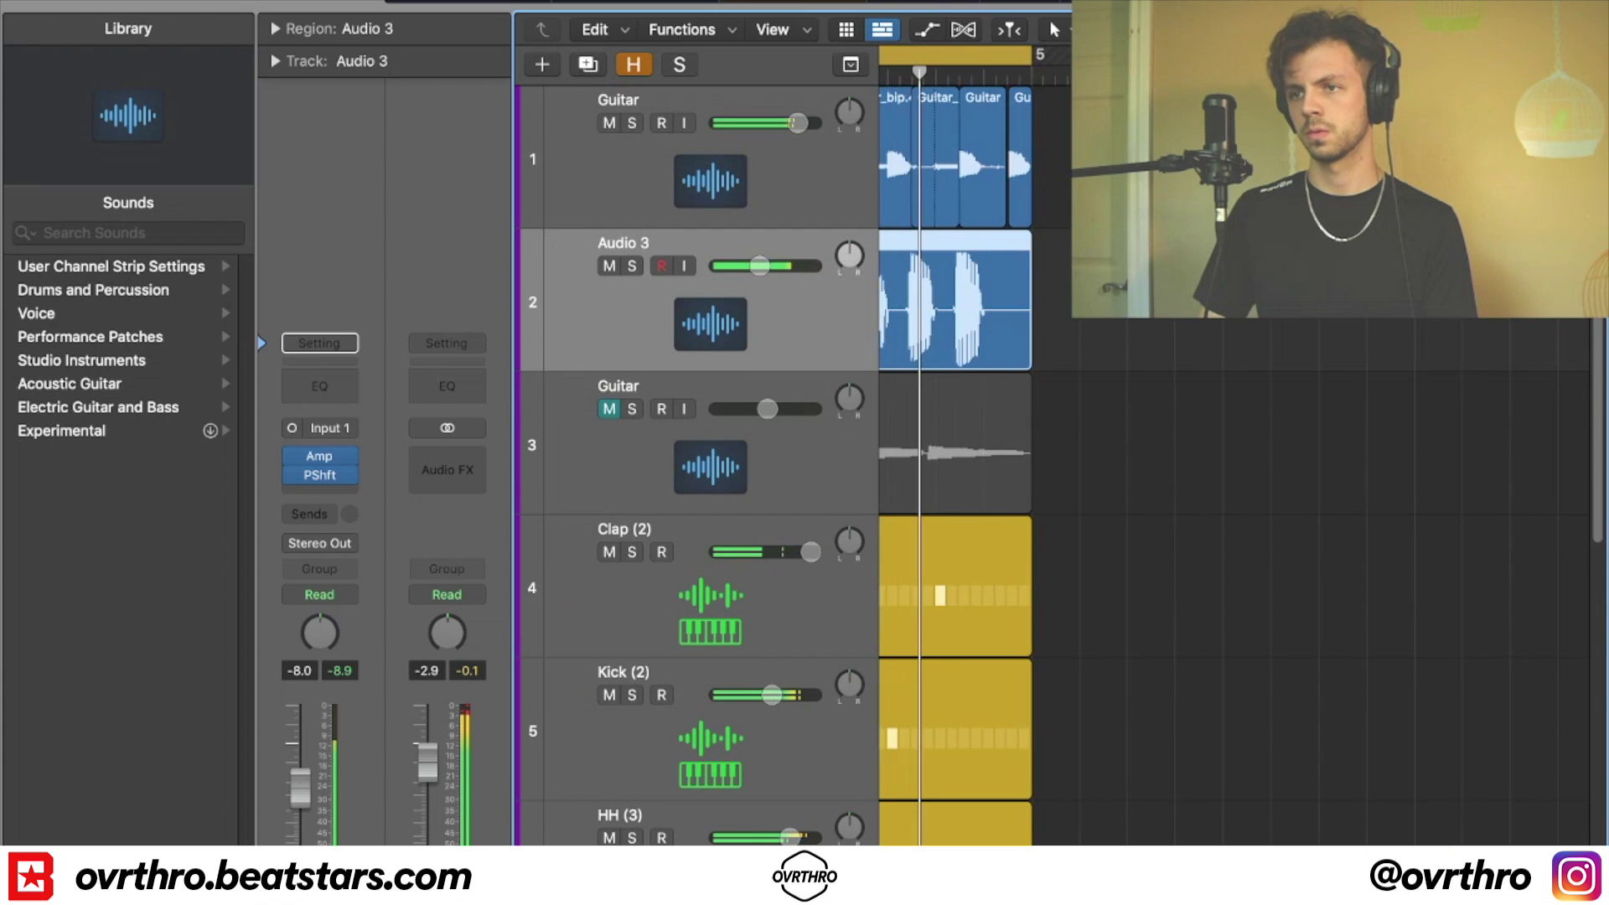
key("super+Left")
left_click(1491, 268)
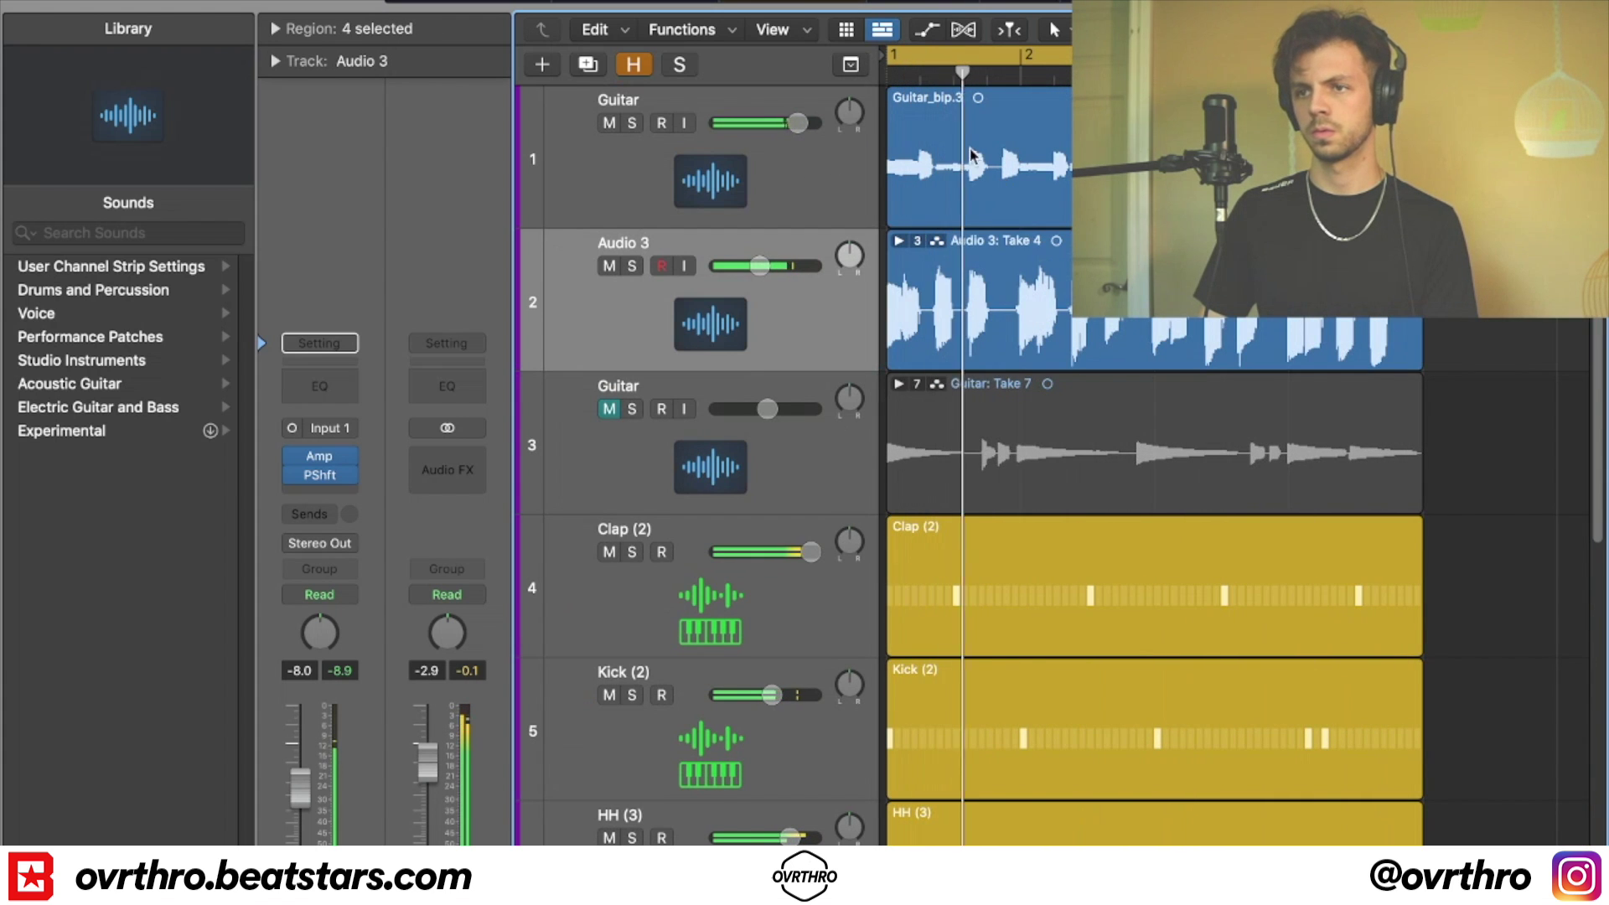
left_click(725, 147)
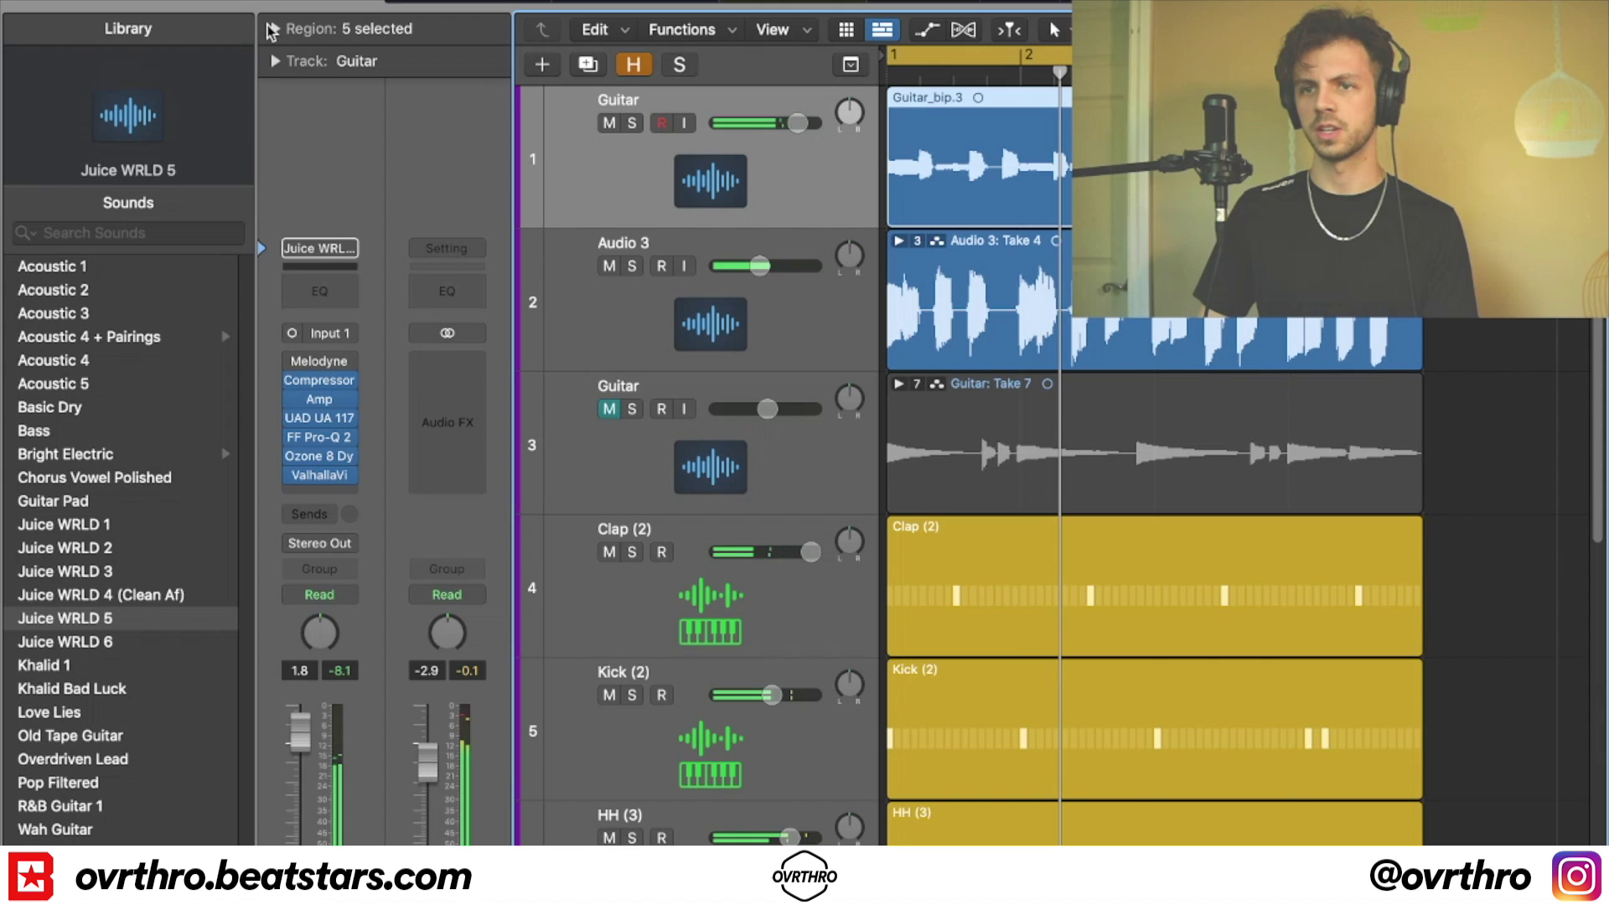
left_click(274, 29)
left_click(275, 226)
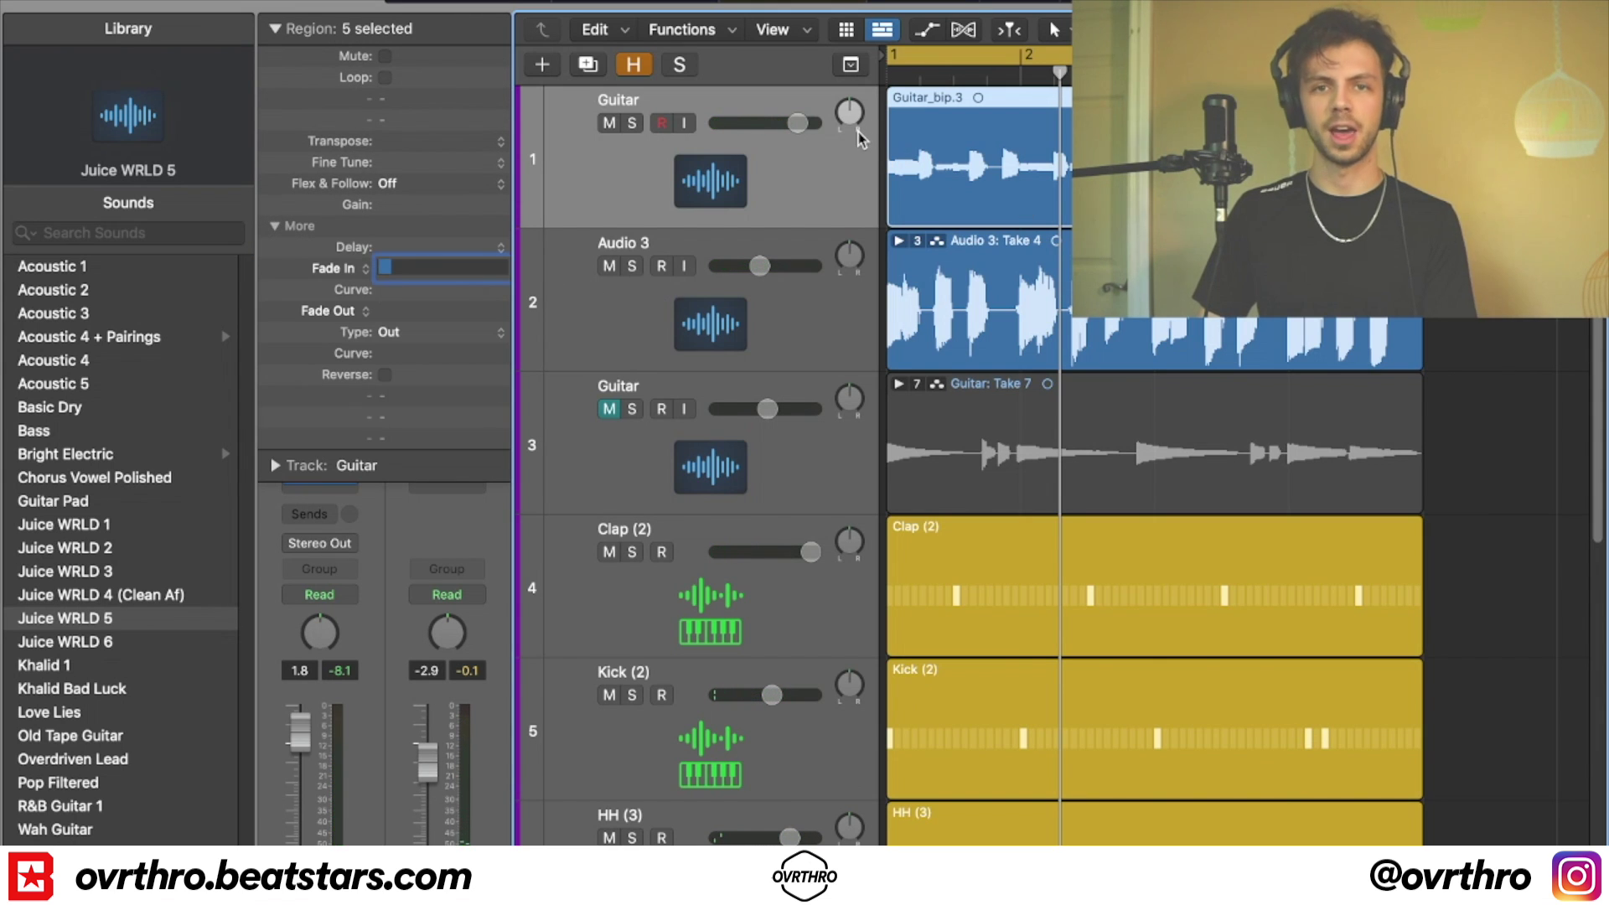
type("3")
double_click(389, 310)
type("3")
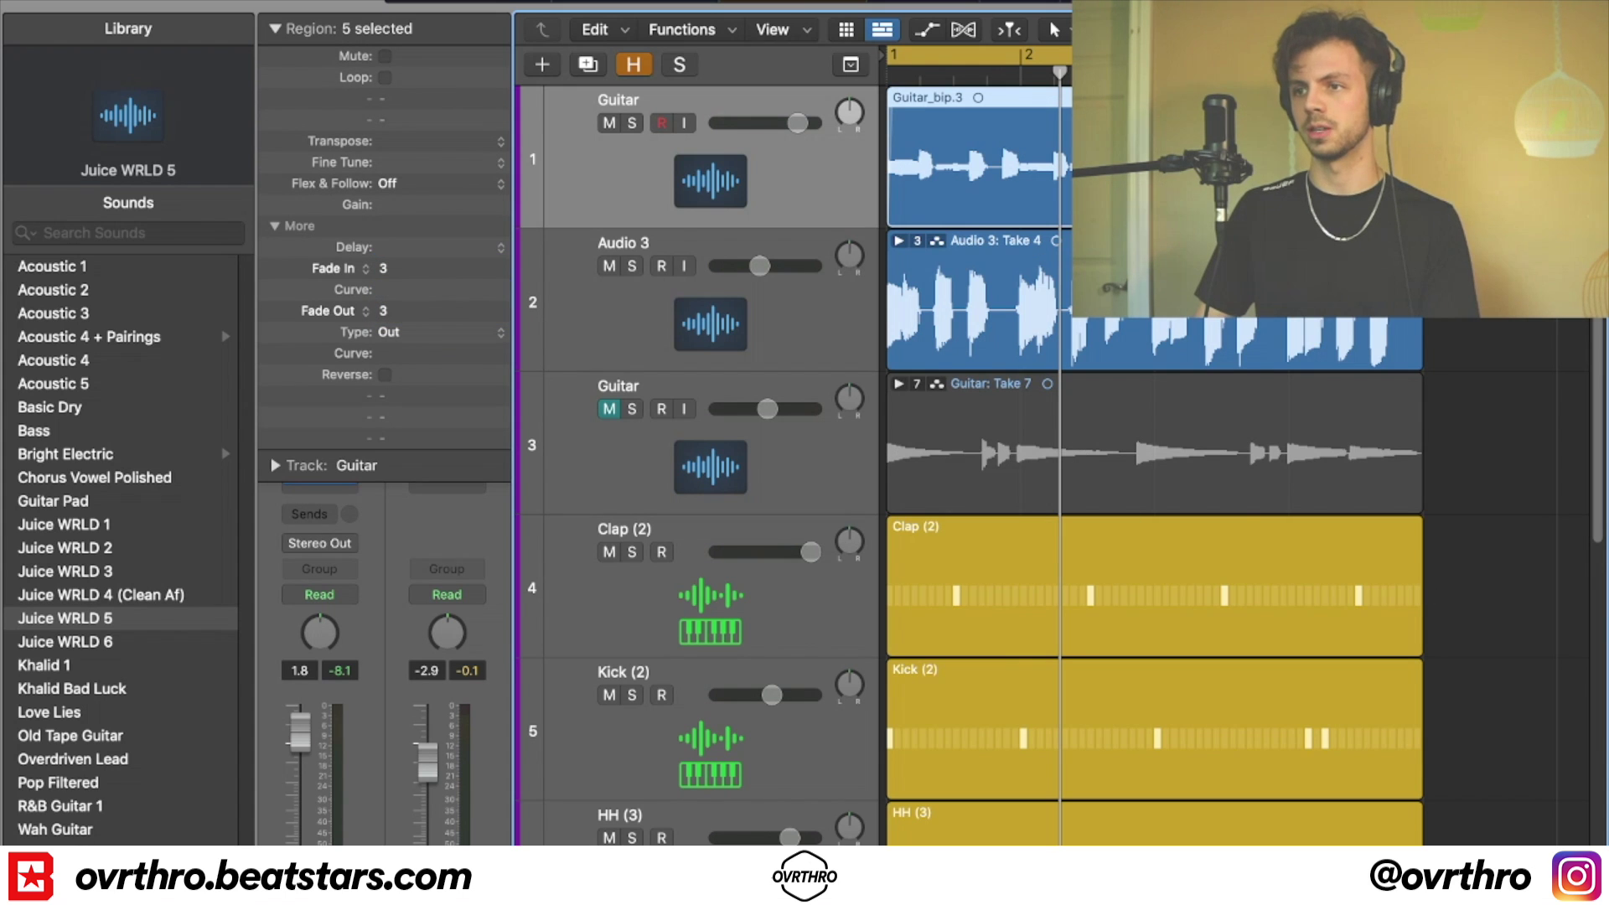
- Join the faded regions on the first Guitar track into one new audio file and play back the loop
key("space")
key("super+j")
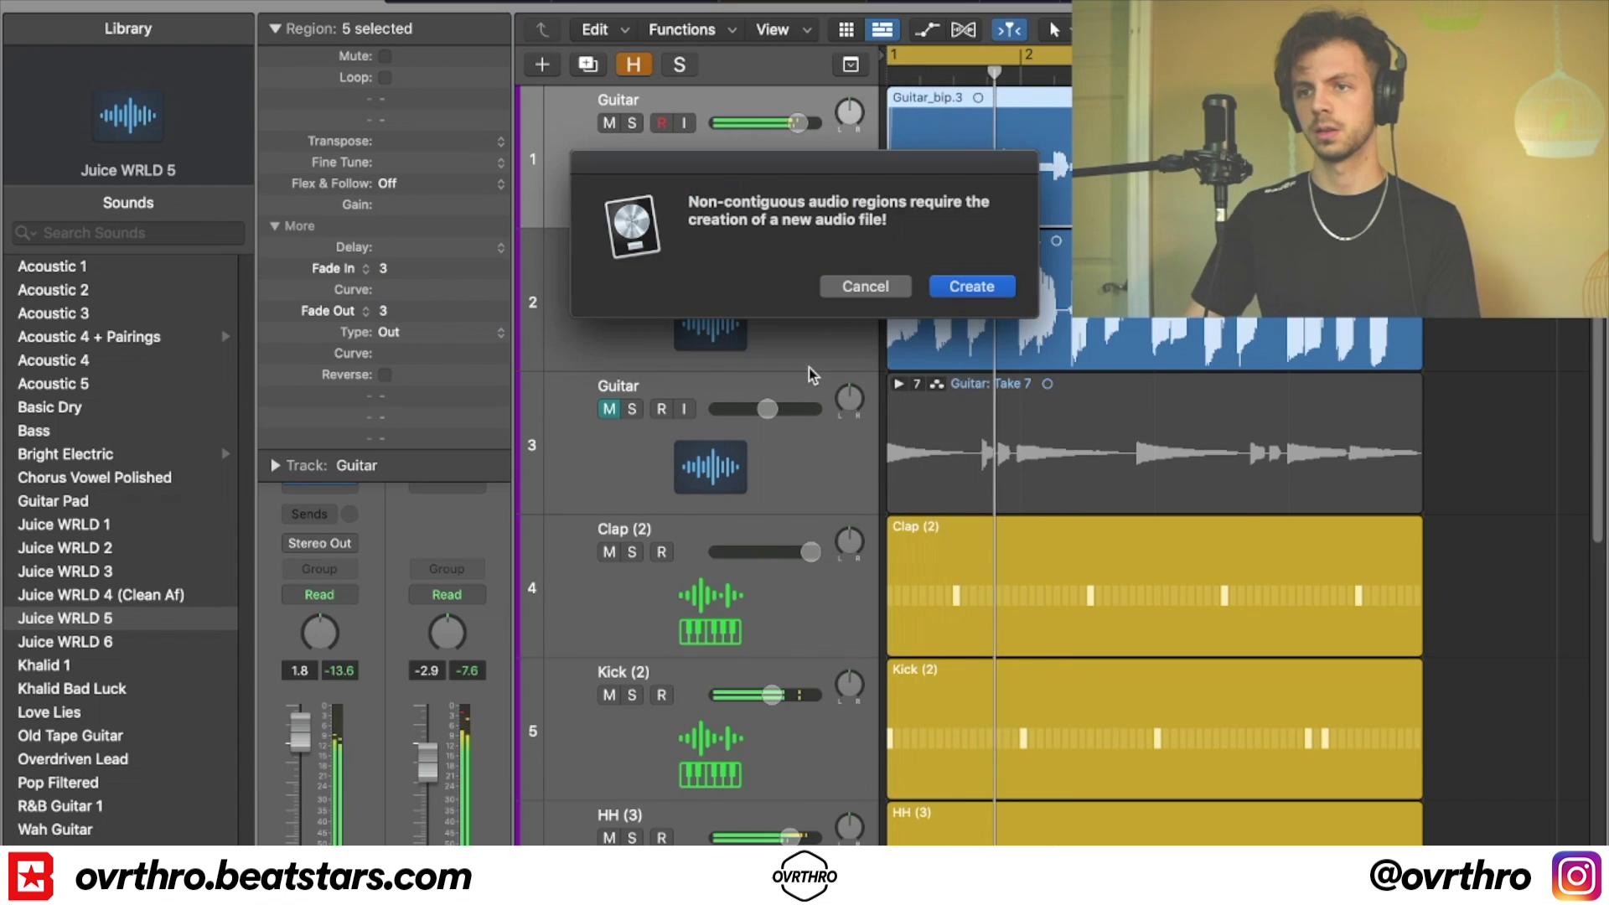
key("Return")
key("t")
left_click(796, 467)
key("space")
- Lower the Audio 3 track's volume slightly
left_click_drag(760, 272, 752, 272)
scroll(862, 474, "down", 6)
key("super+Up")
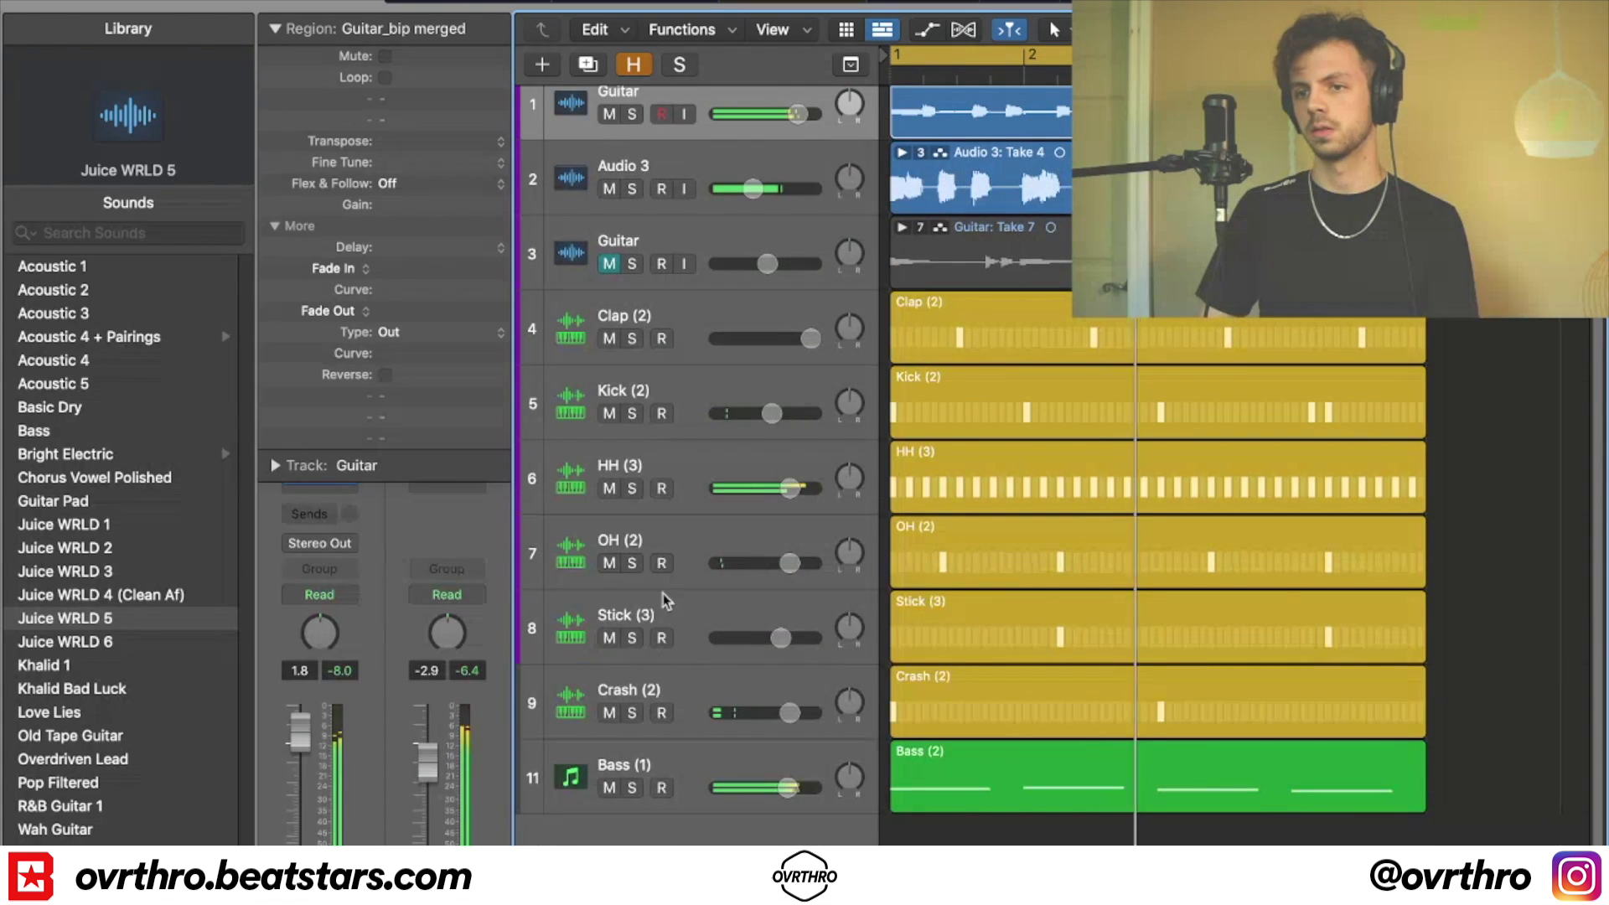
- Solo the Clap (2) track and send it to Bus 1 (Room) at about -16.5 dB
left_click(714, 310)
key("s")
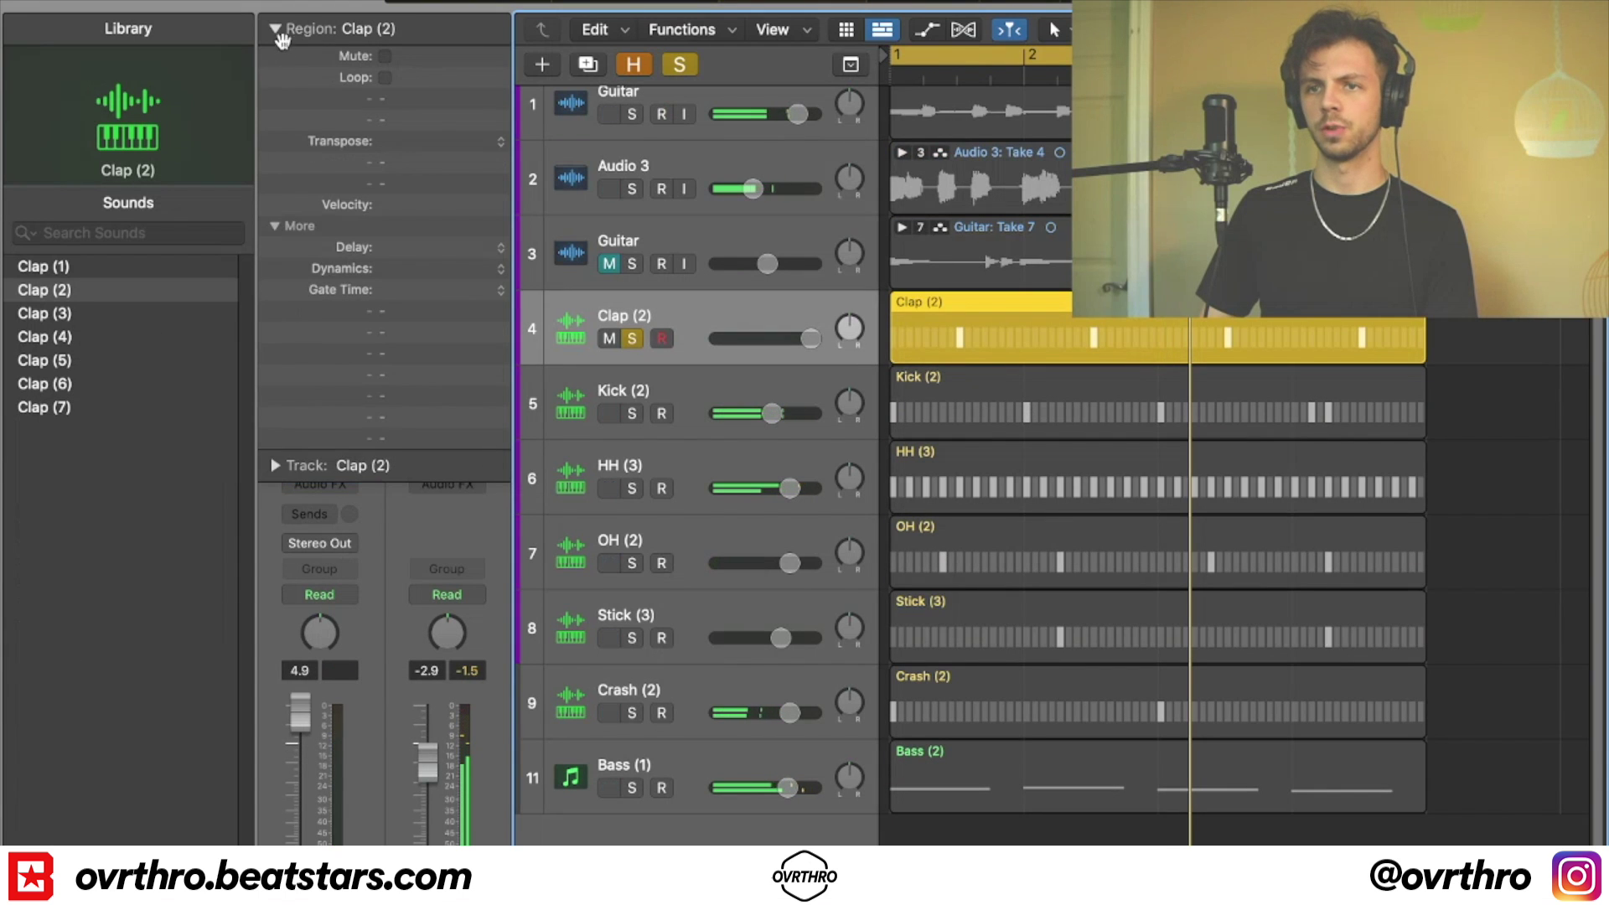
left_click(275, 29)
left_click(297, 515)
mouse_move(390, 553)
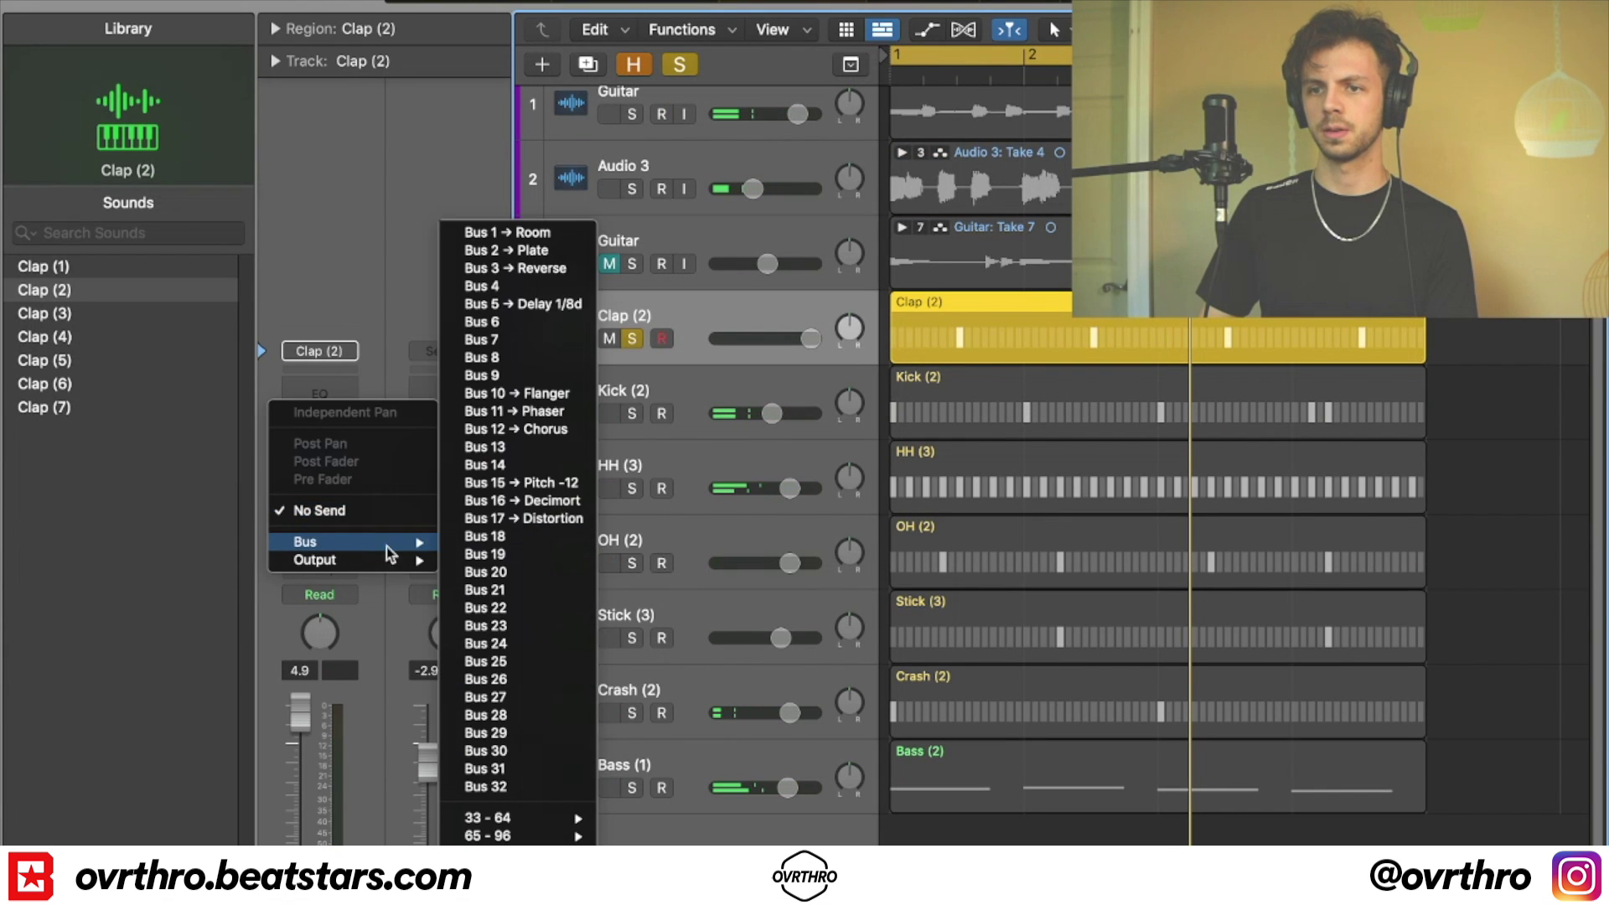
left_click(540, 232)
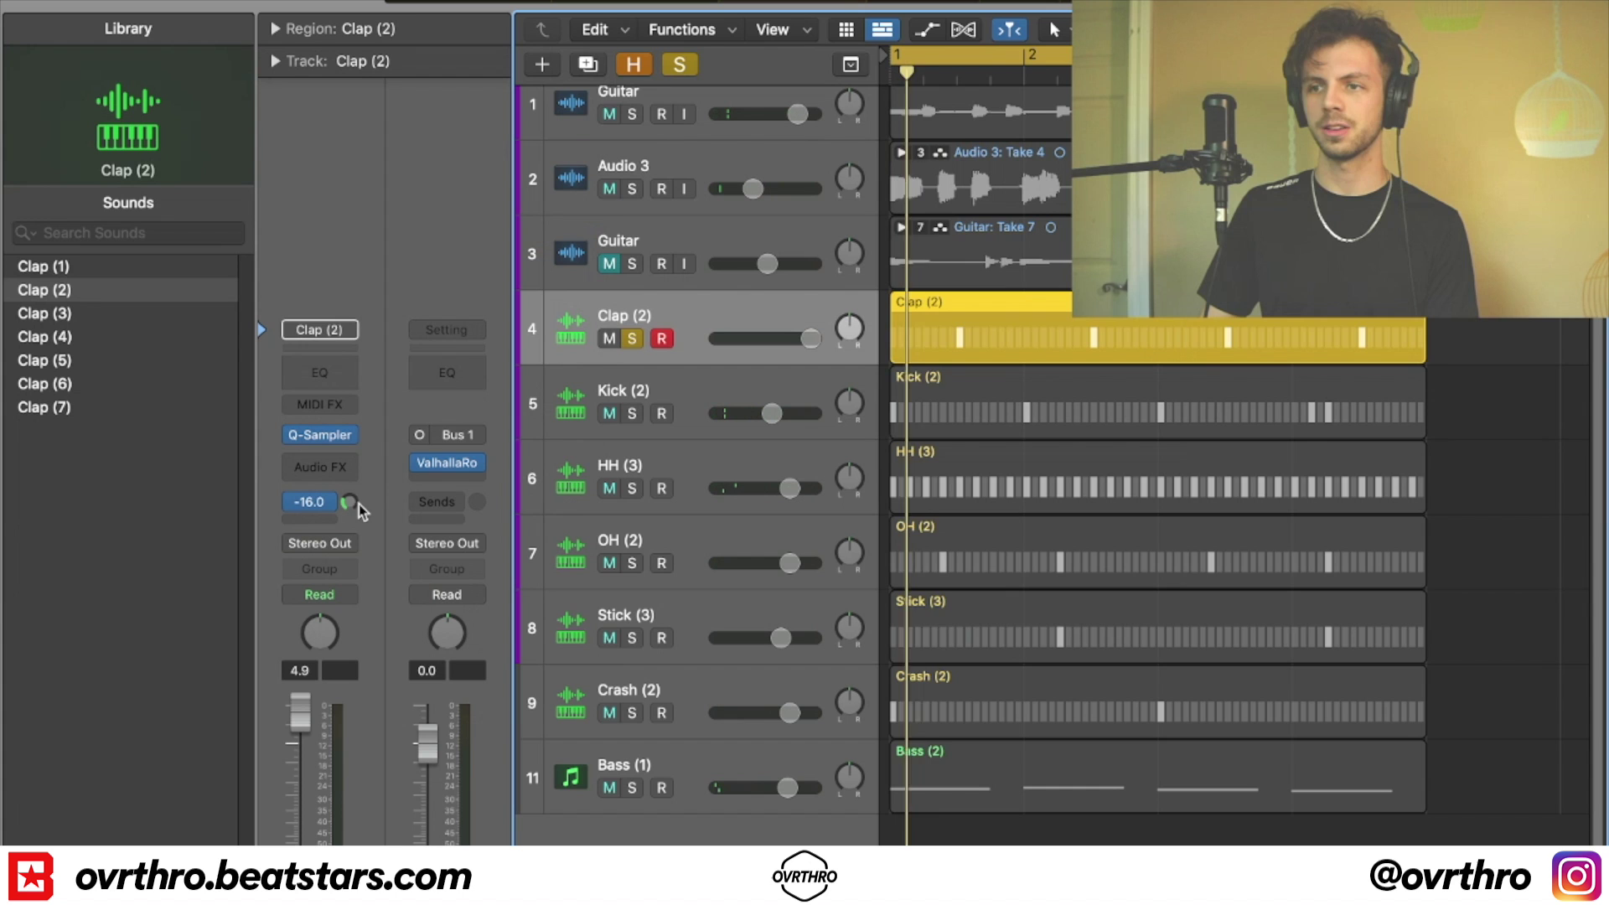
left_click_drag(351, 500, 352, 503)
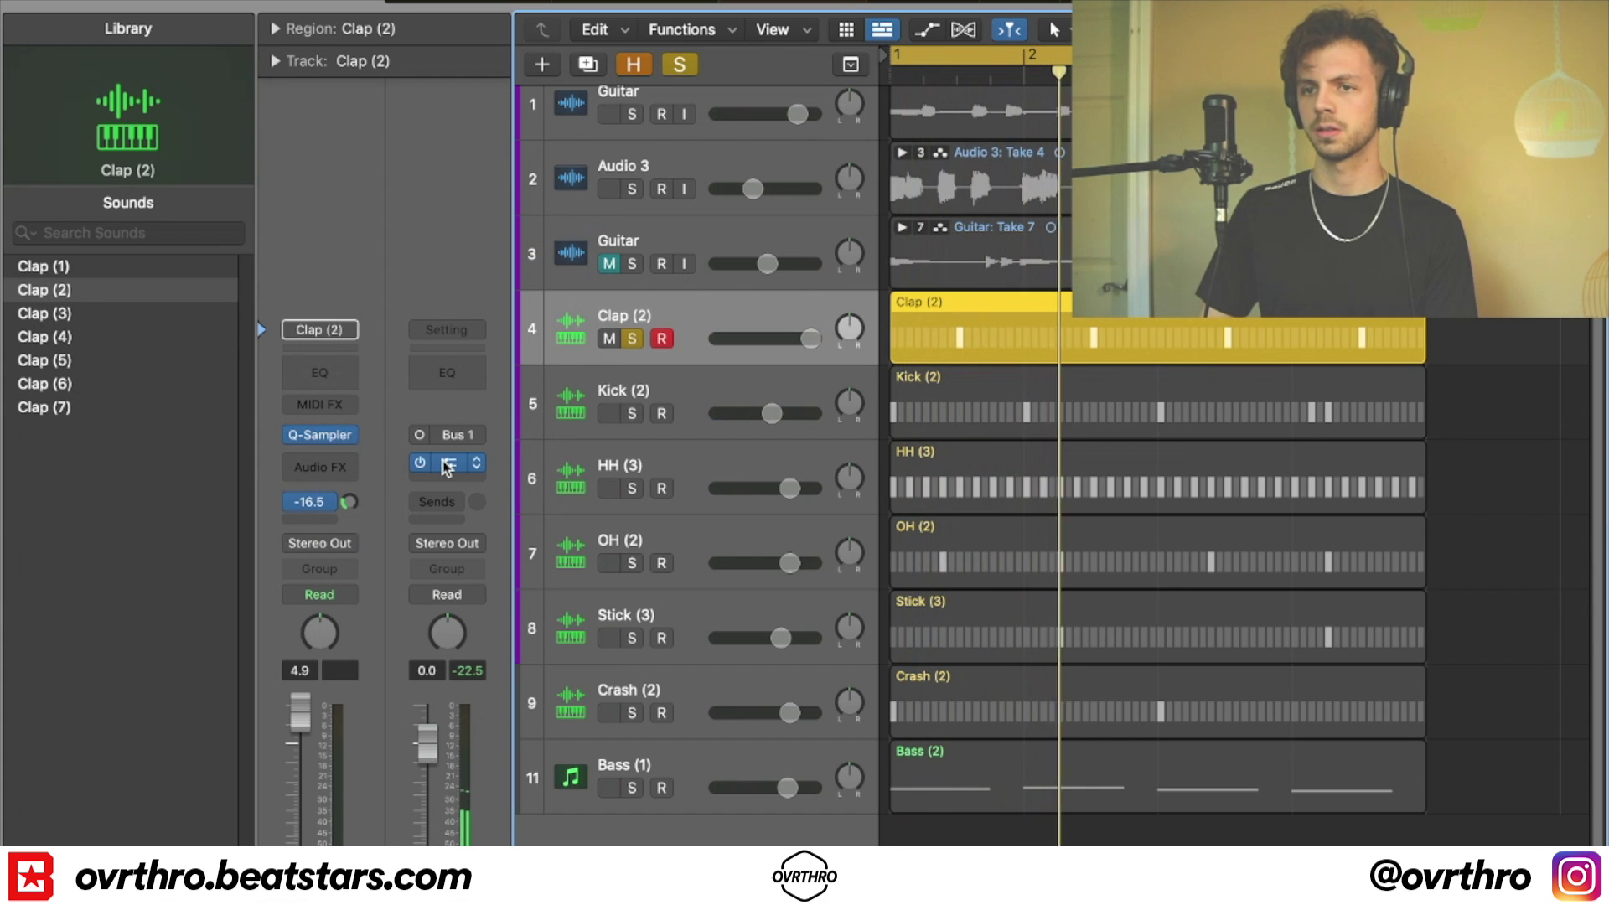
- Set the Room bus's ValhallaRoom reverb to 33.5 ms predelay, 2.83 s decay, 5900 Hz high cut and 76.4 % depth
left_click(445, 463)
left_click_drag(712, 556, 713, 546)
left_click_drag(878, 545, 878, 501)
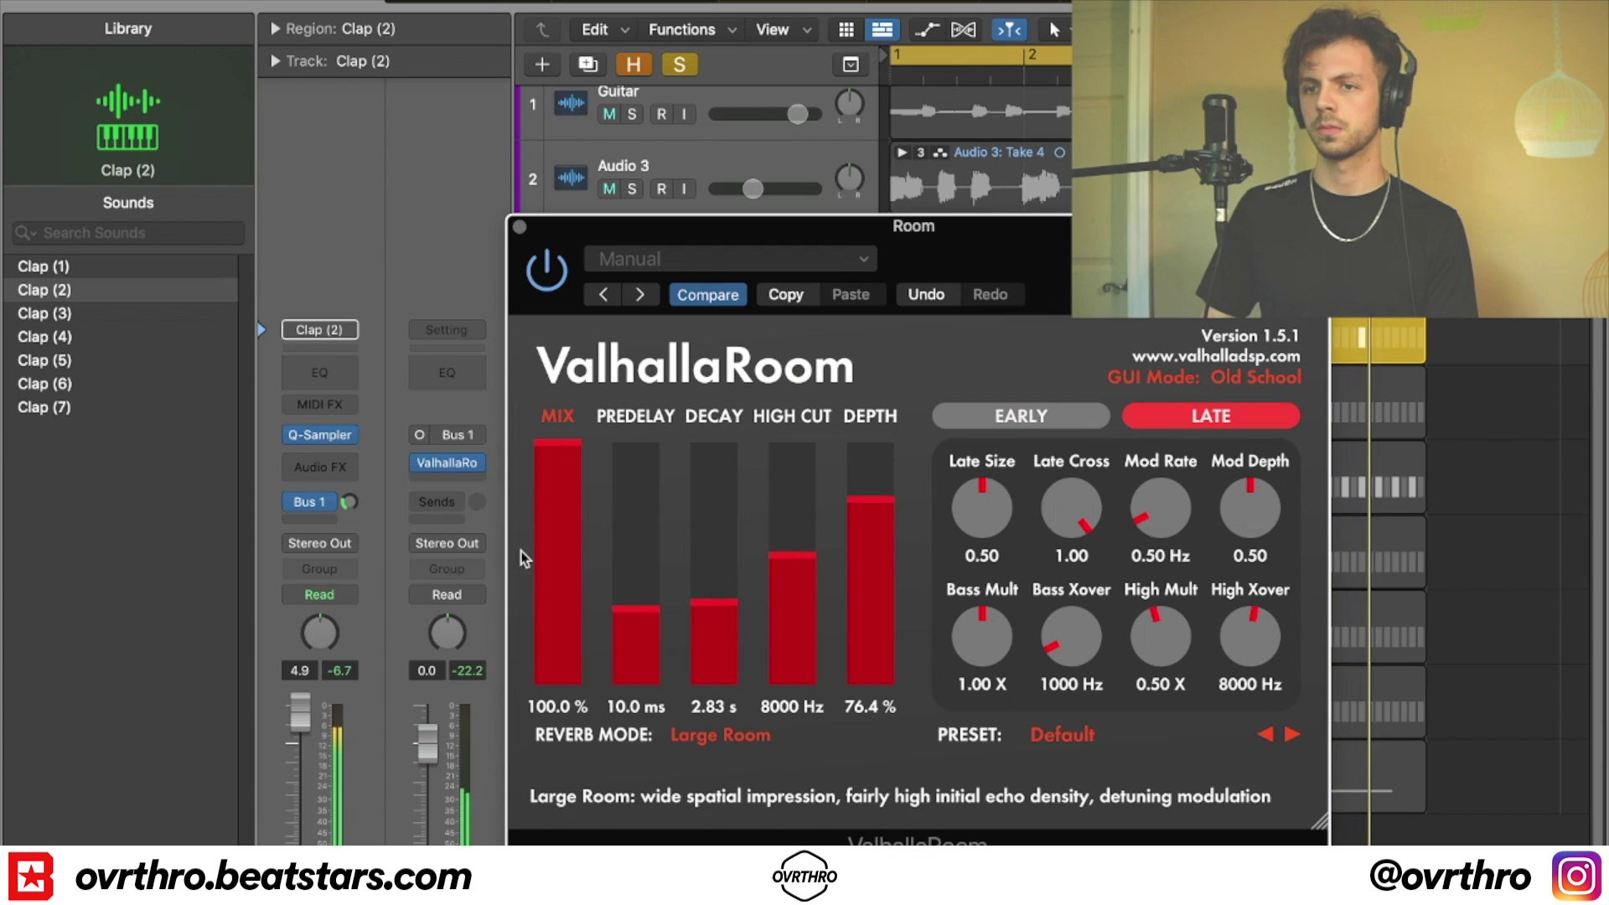
left_click_drag(782, 566, 783, 589)
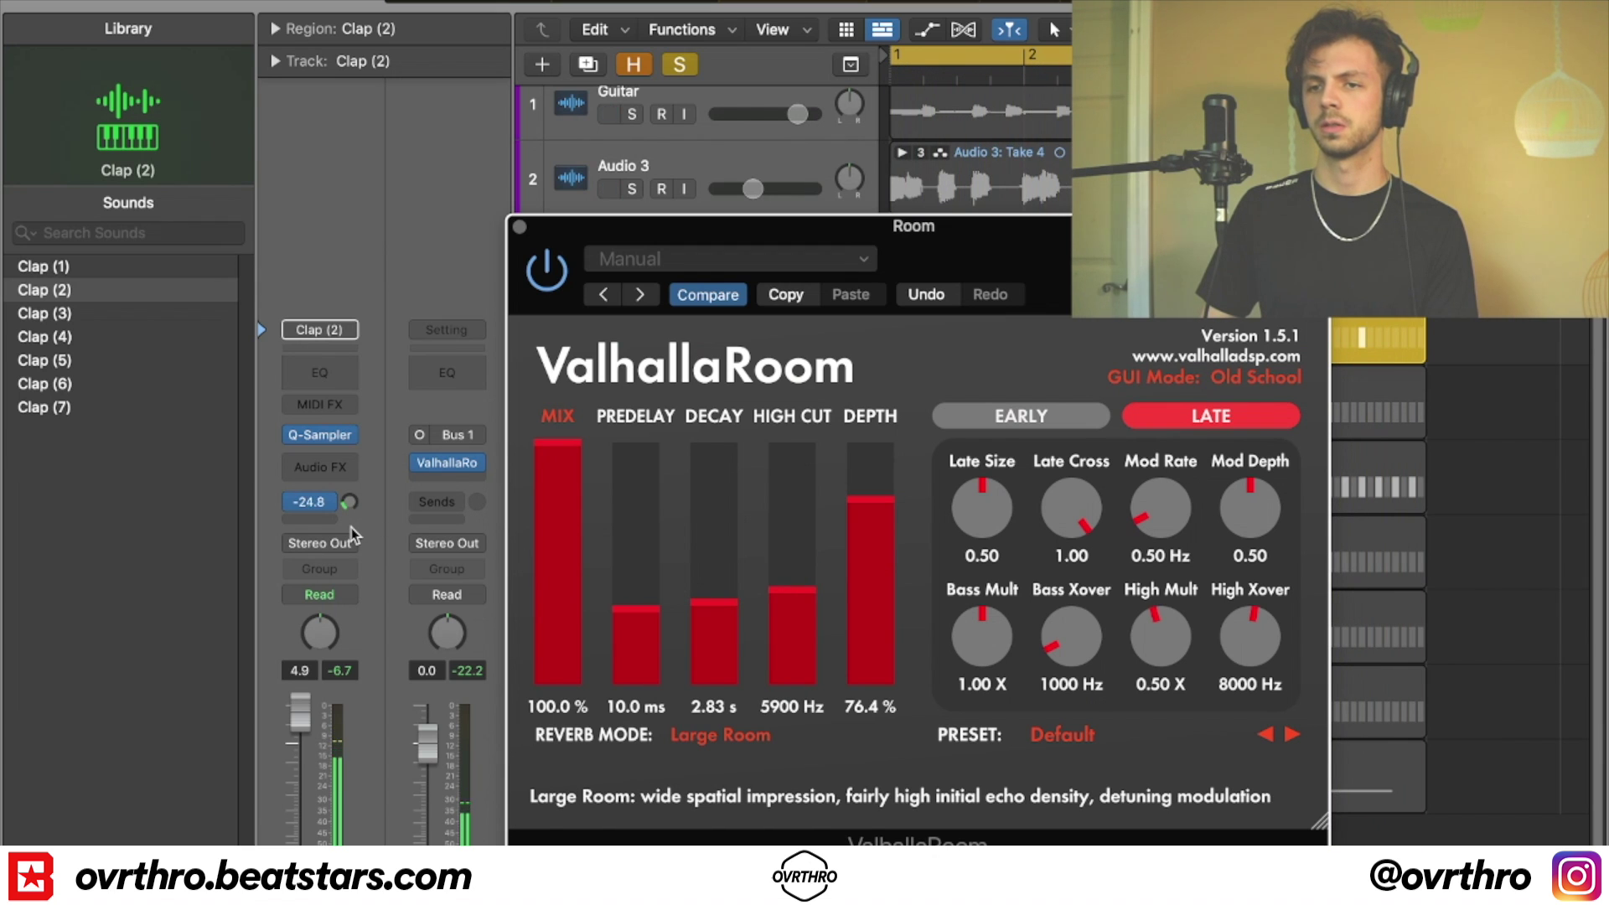
left_click_drag(601, 579, 637, 573)
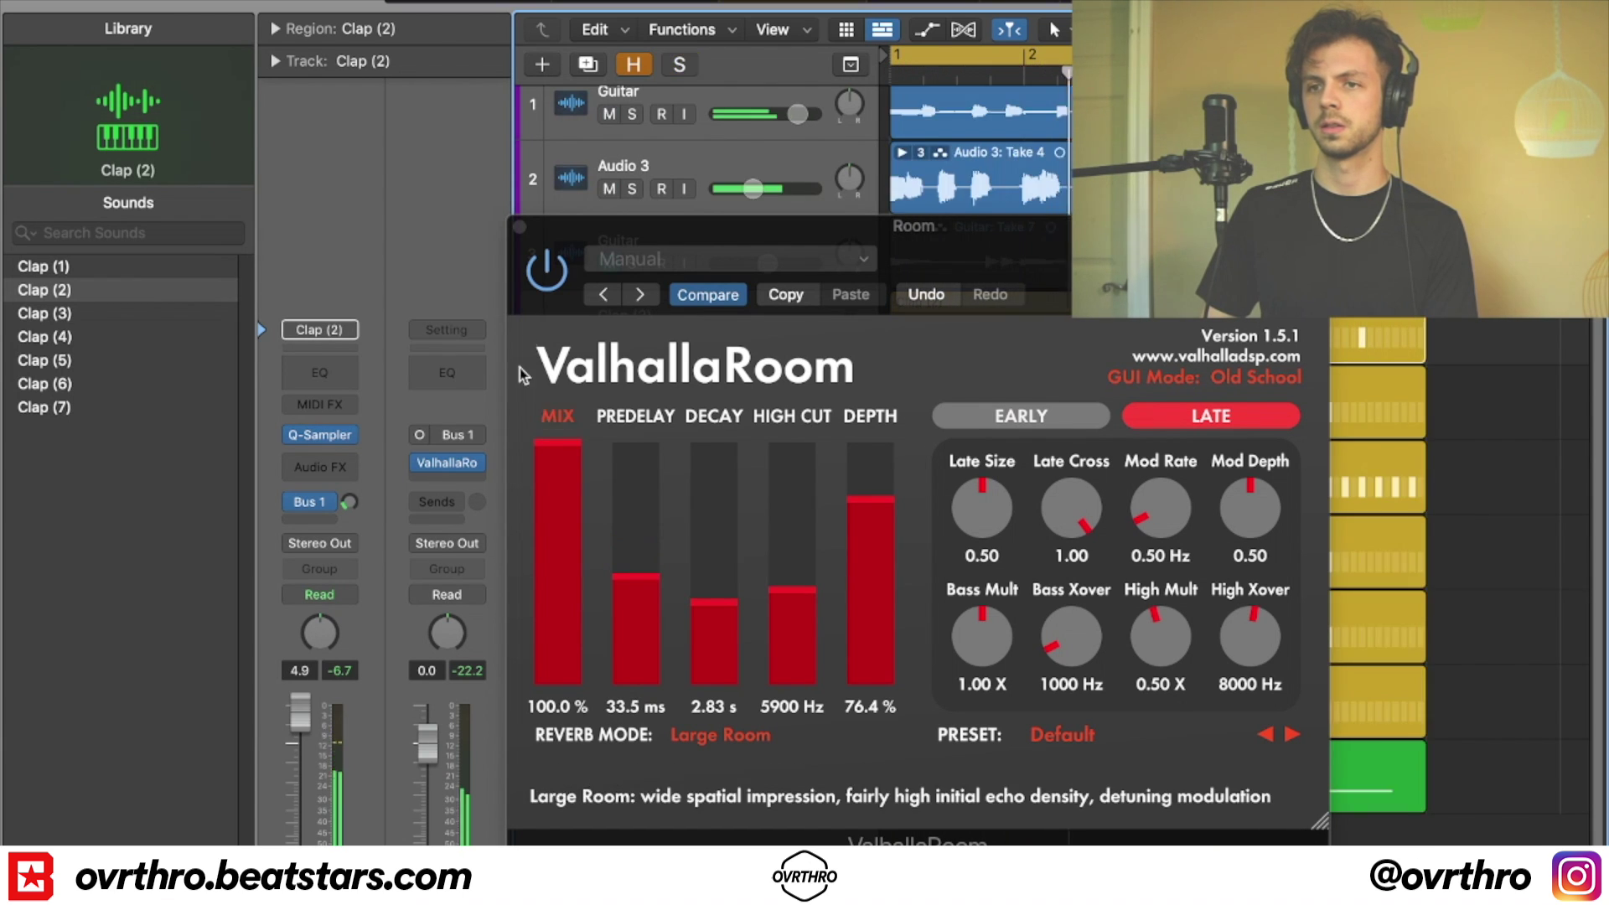
left_click(520, 228)
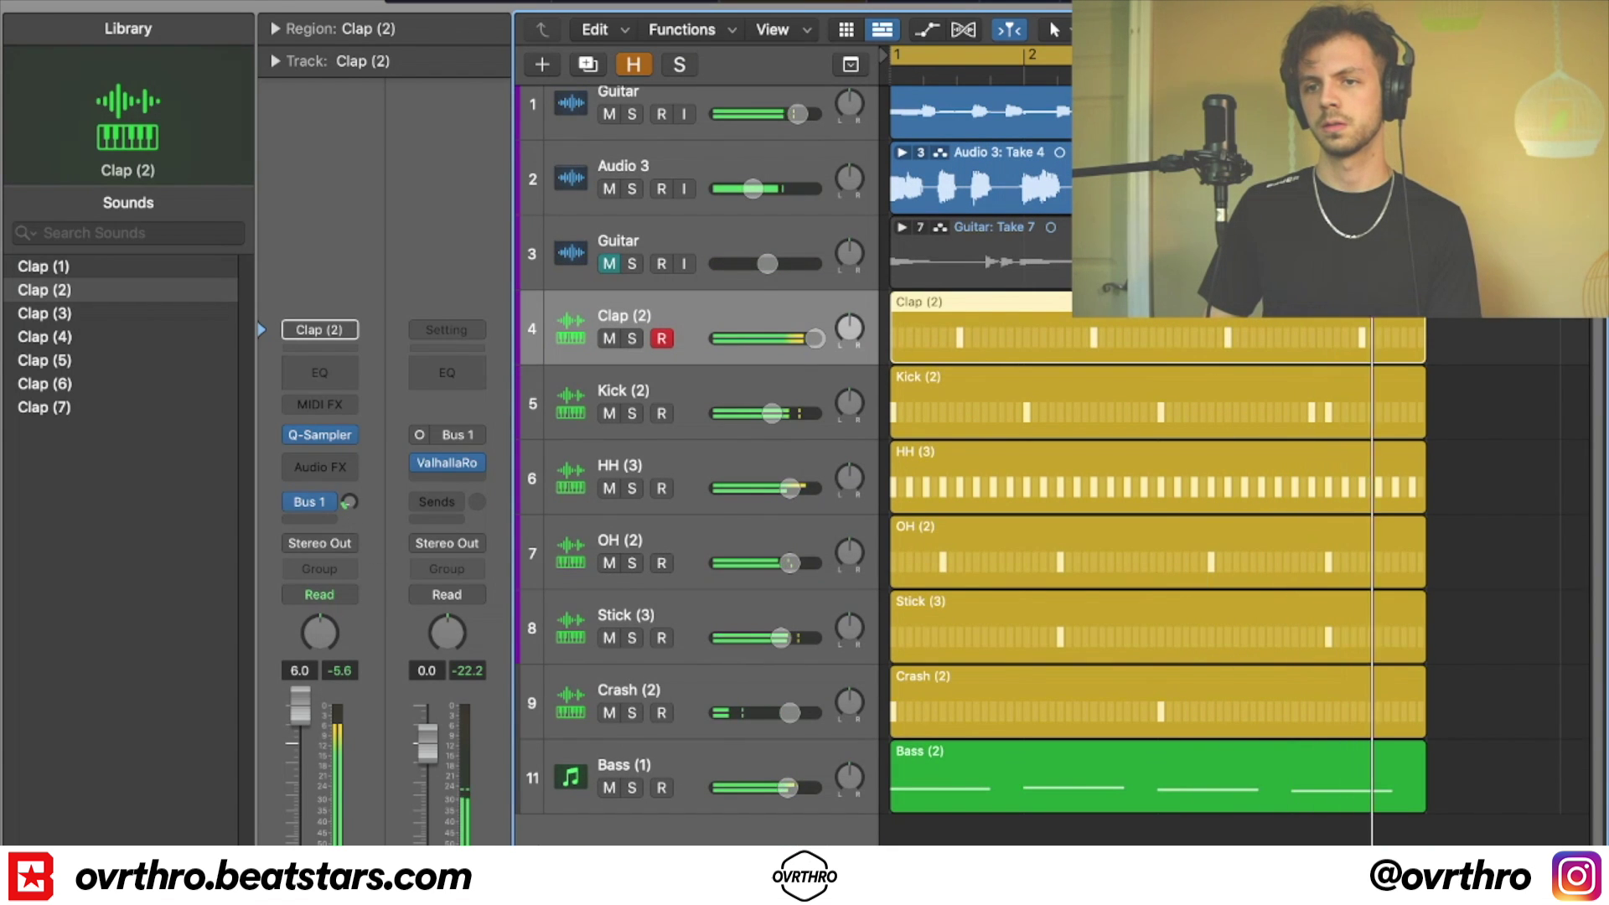
- Select all regions in the arrangement and repeat them three times in succession
left_click(1260, 526, "ctrl+alt")
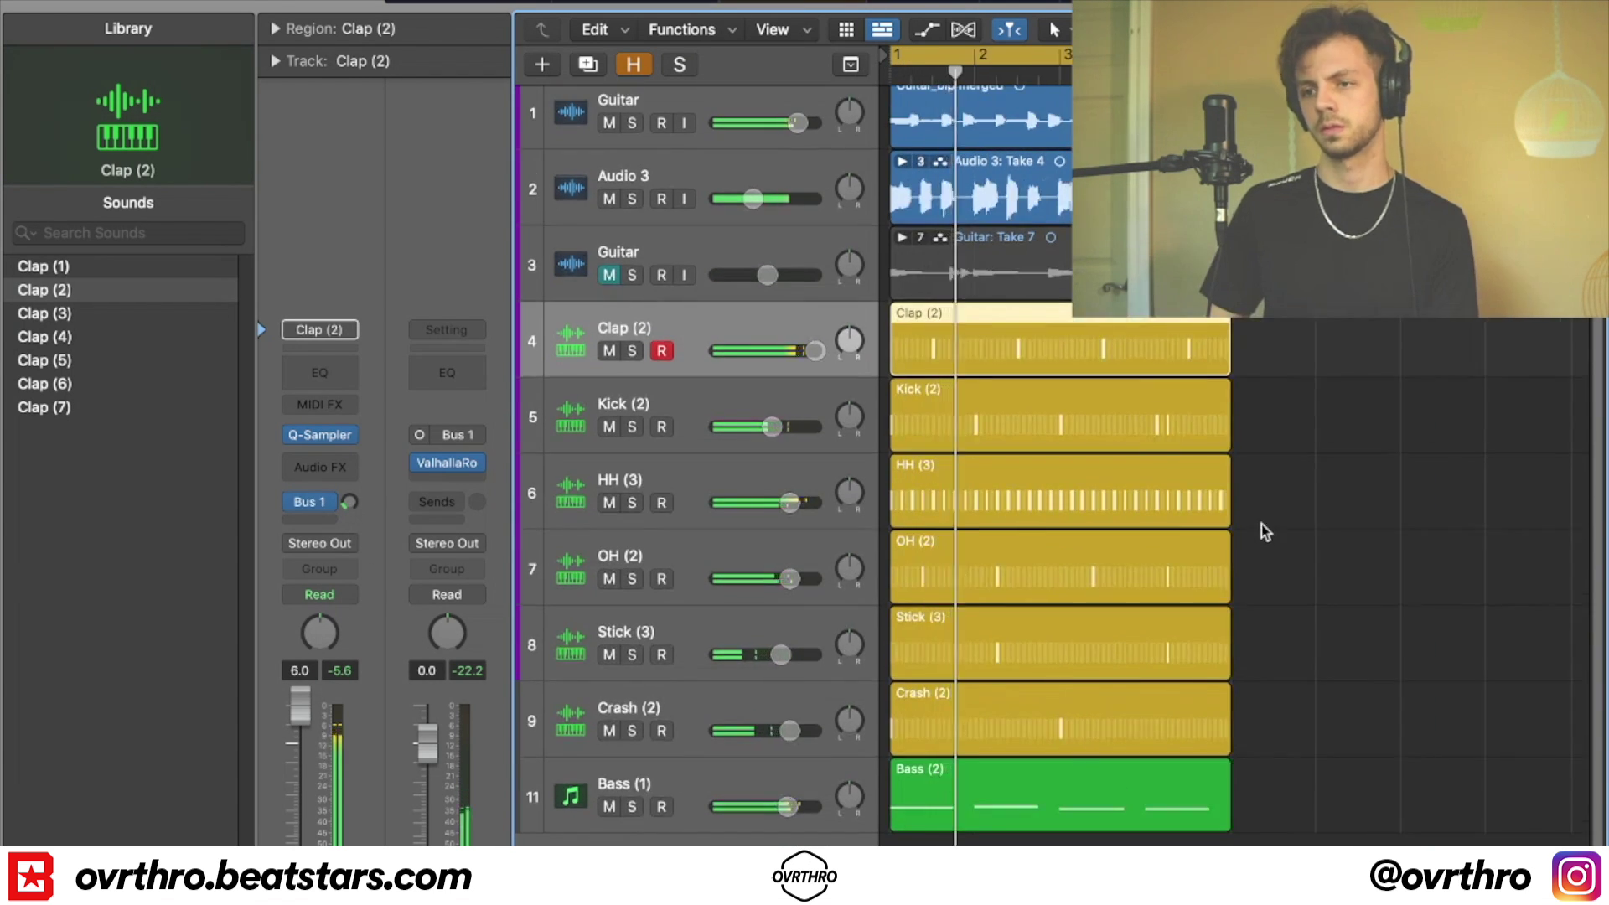
left_click(1260, 524, "ctrl+alt")
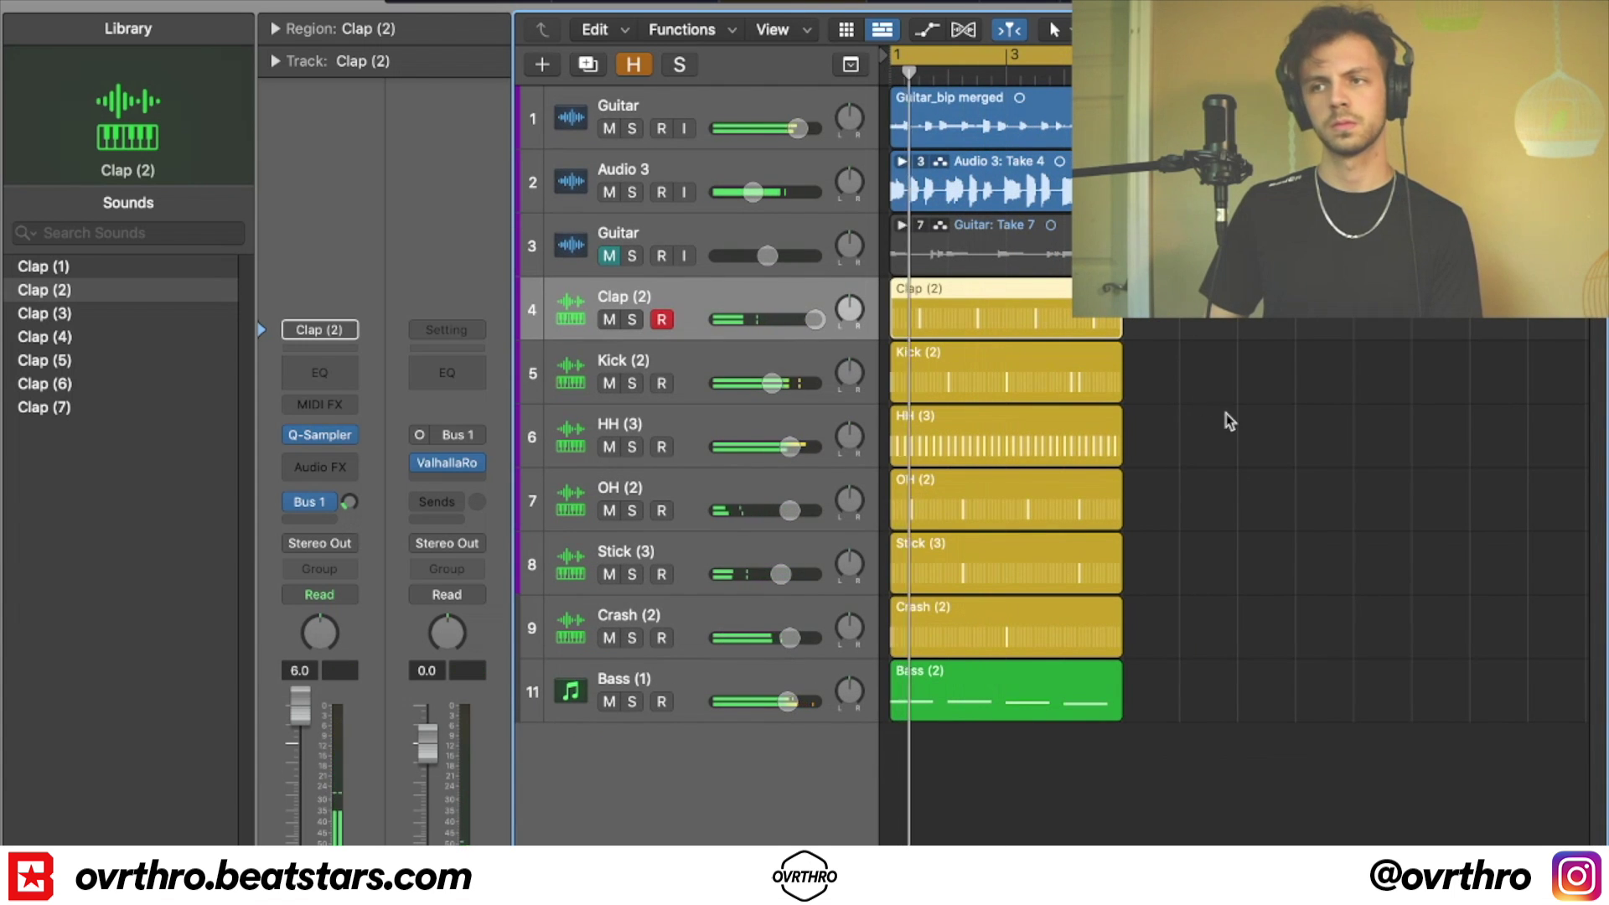
left_click(1239, 765, "ctrl+alt")
left_click(1248, 719, "ctrl+alt")
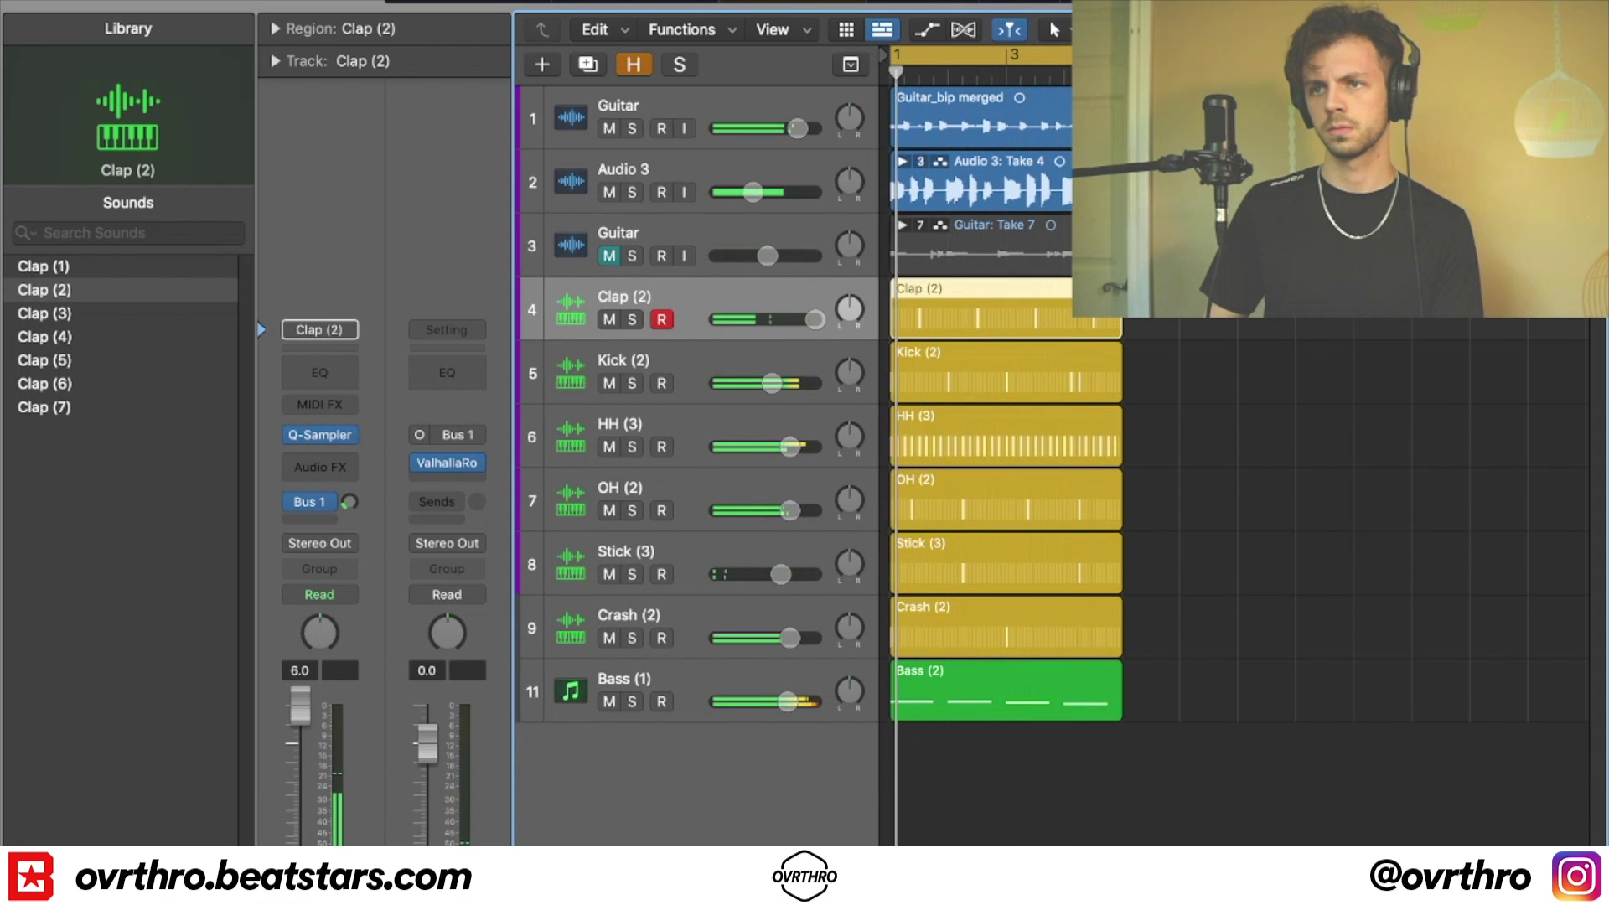
key("super+a")
left_click_drag(1019, 121, 991, 211)
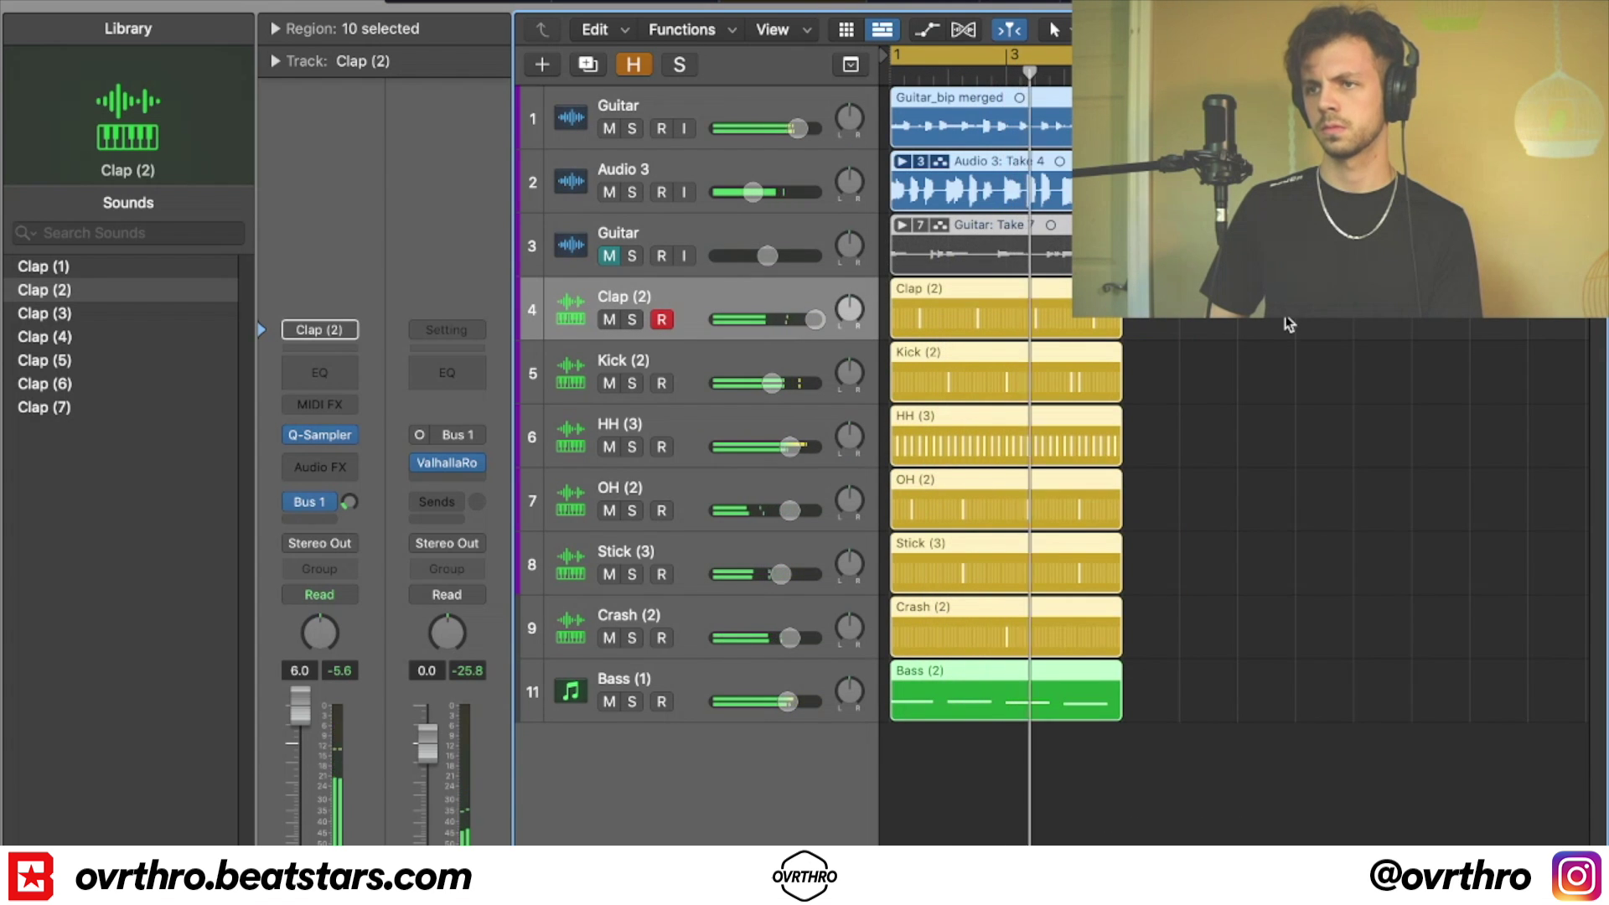
key("super+r")
key("super+r")
key("super+Left")
- Delete all regions in the first four bars except the Guitar_bip merged region on track 1
left_click_drag(979, 837, 893, 248)
key("BackSpace")
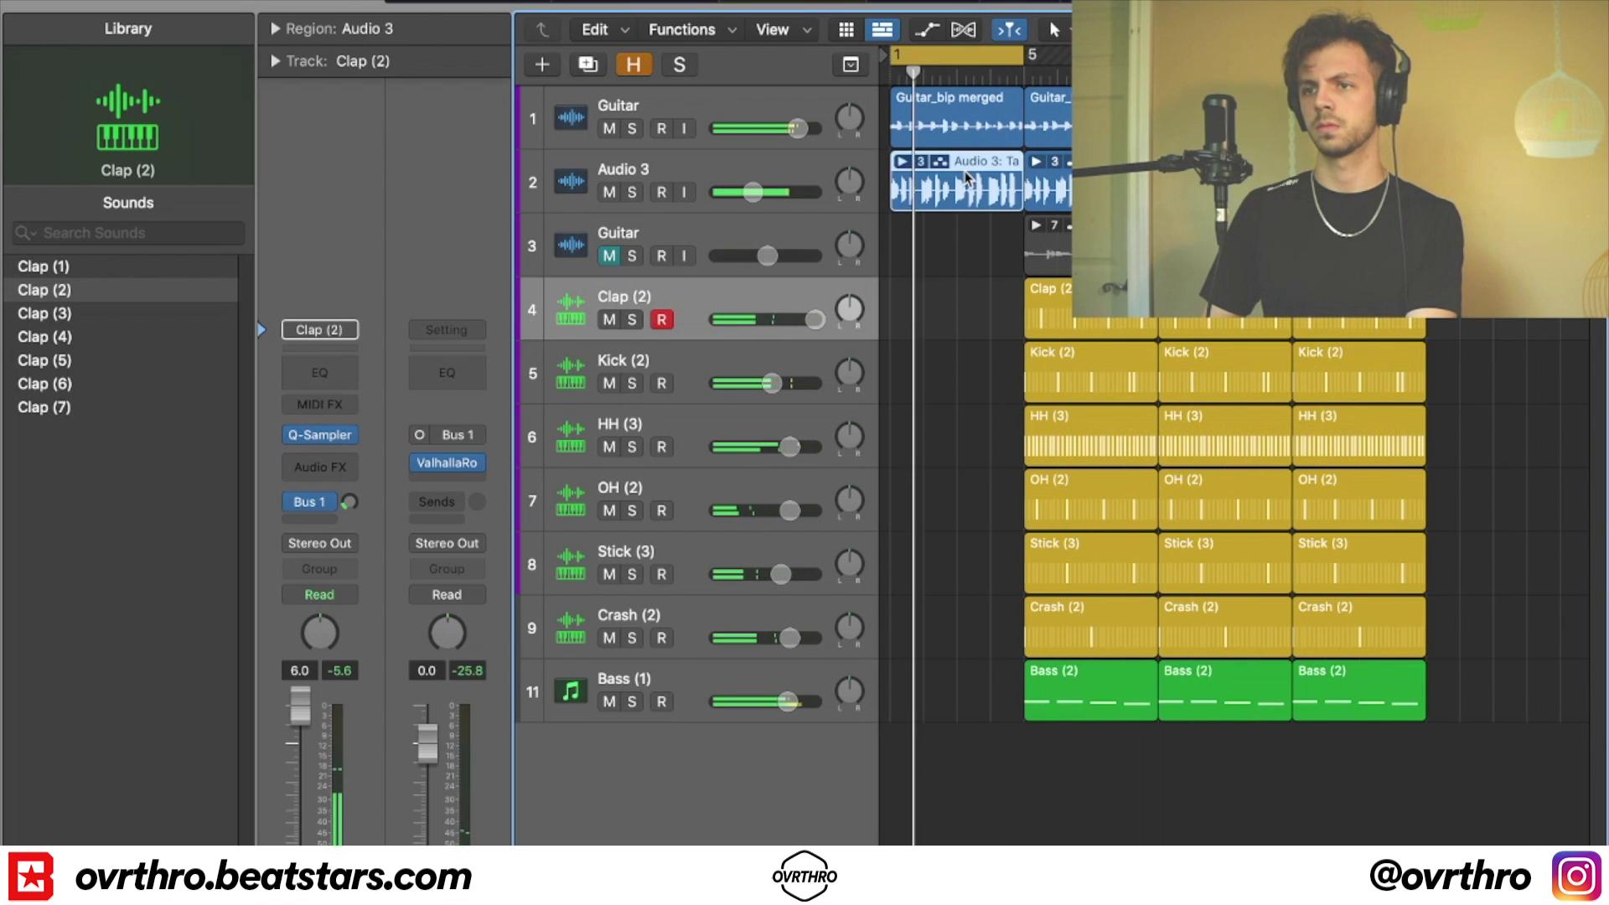
left_click(945, 196)
key("Delete")
- Add a send from the track 1 Guitar to Bus 5 (Delay 1/8d) and check the bus's H-Delay settings
key("super+Down")
left_click(762, 114)
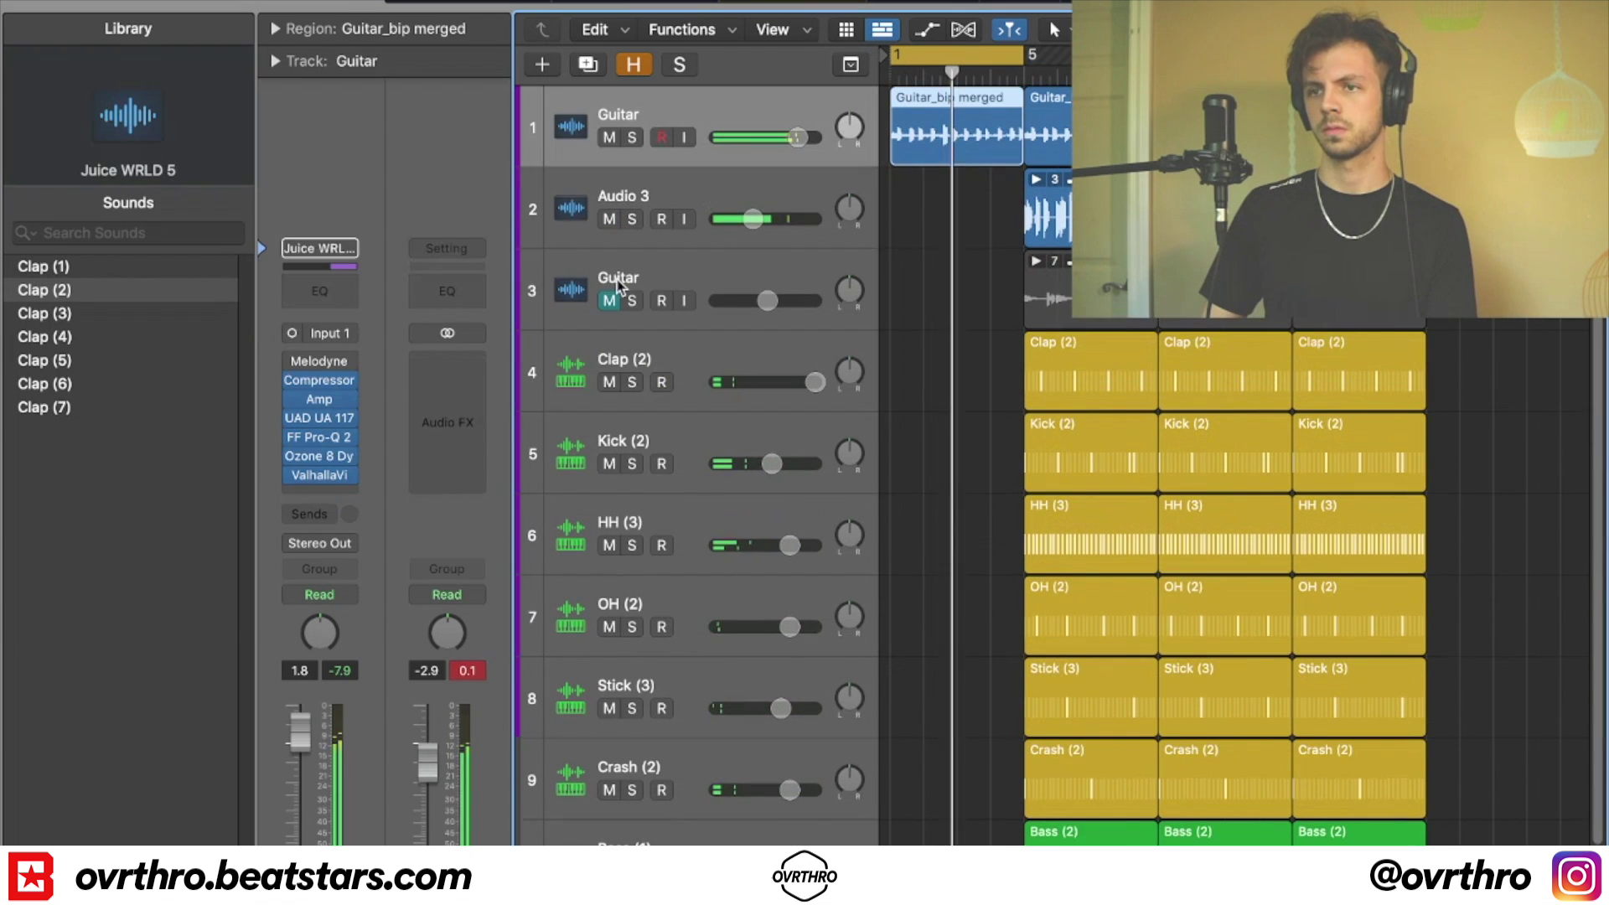
left_click(300, 505)
mouse_move(369, 542)
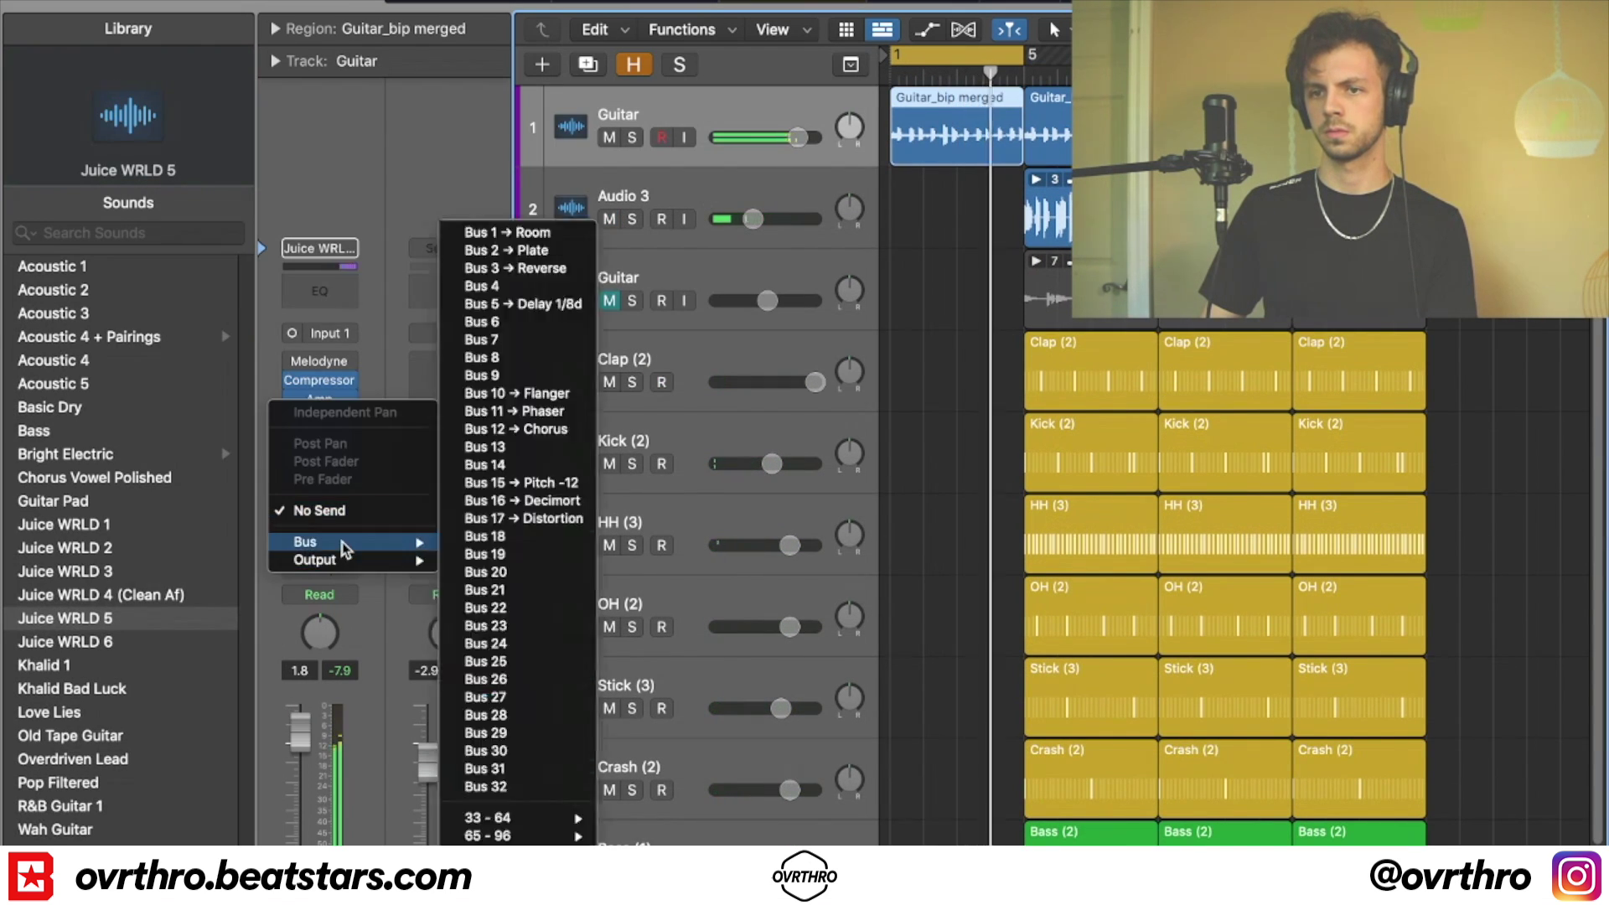
left_click(535, 306)
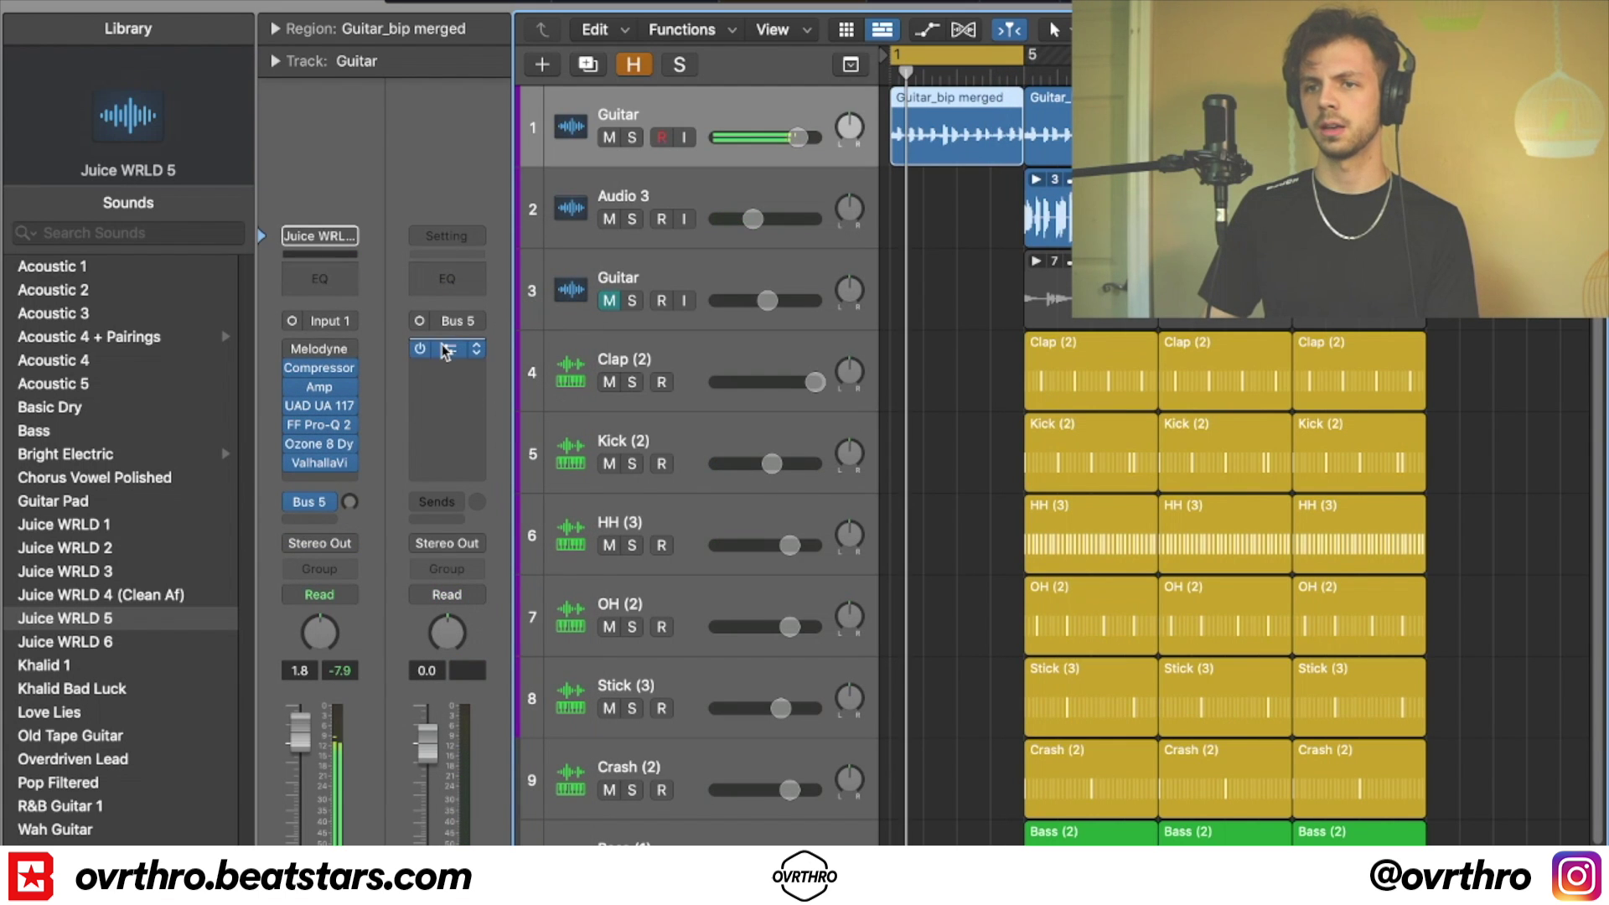
left_click(449, 348)
left_click(734, 417)
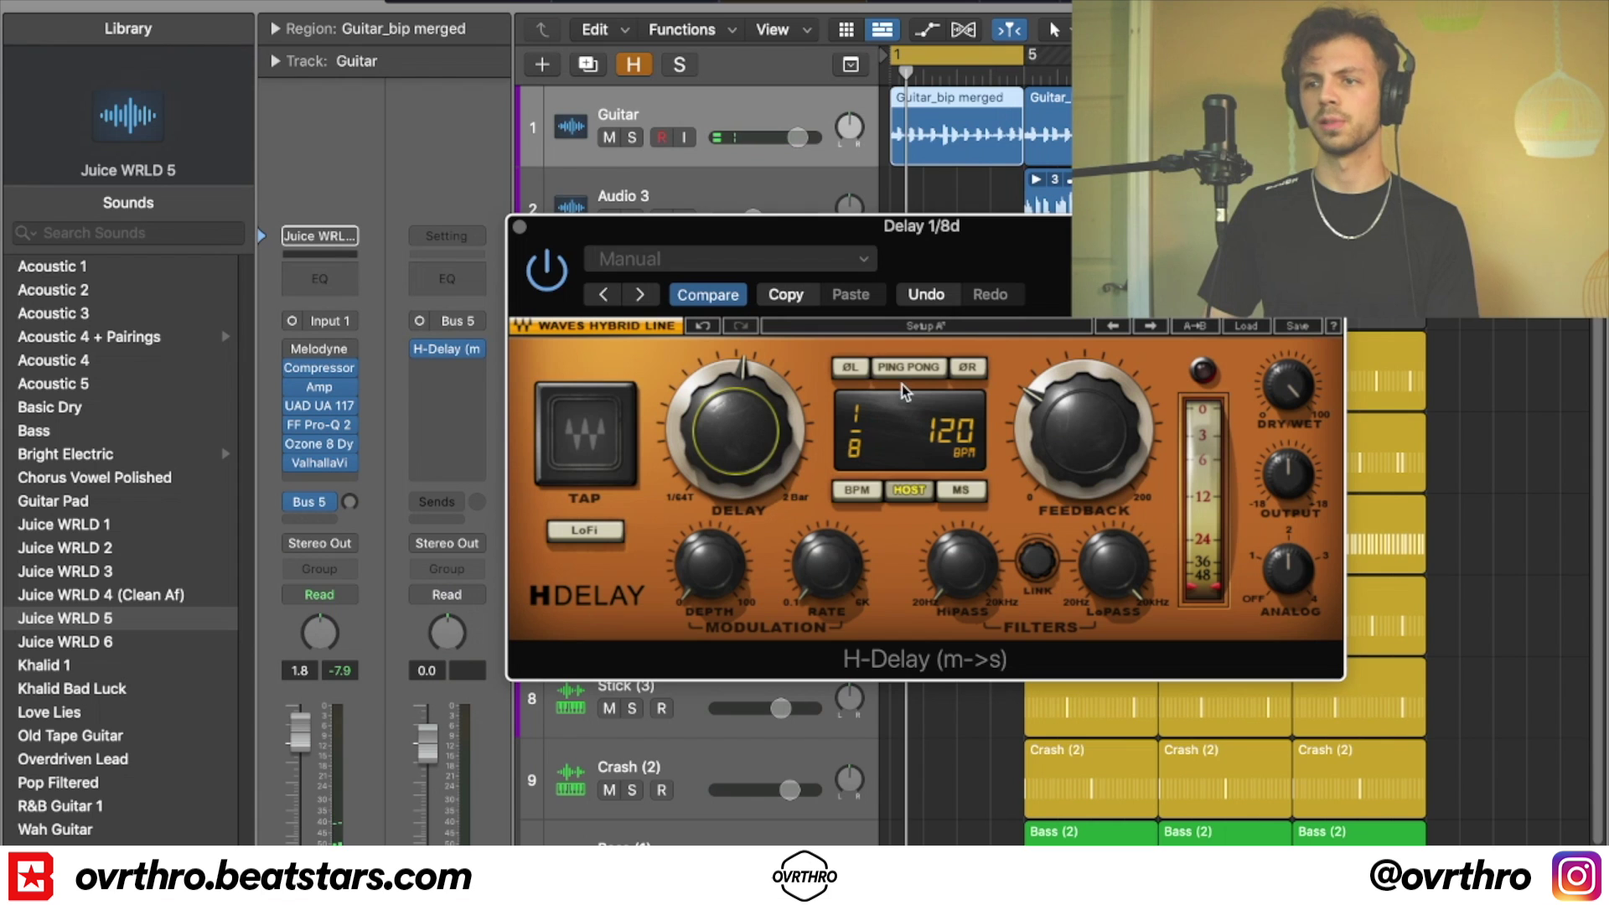
left_click(519, 228)
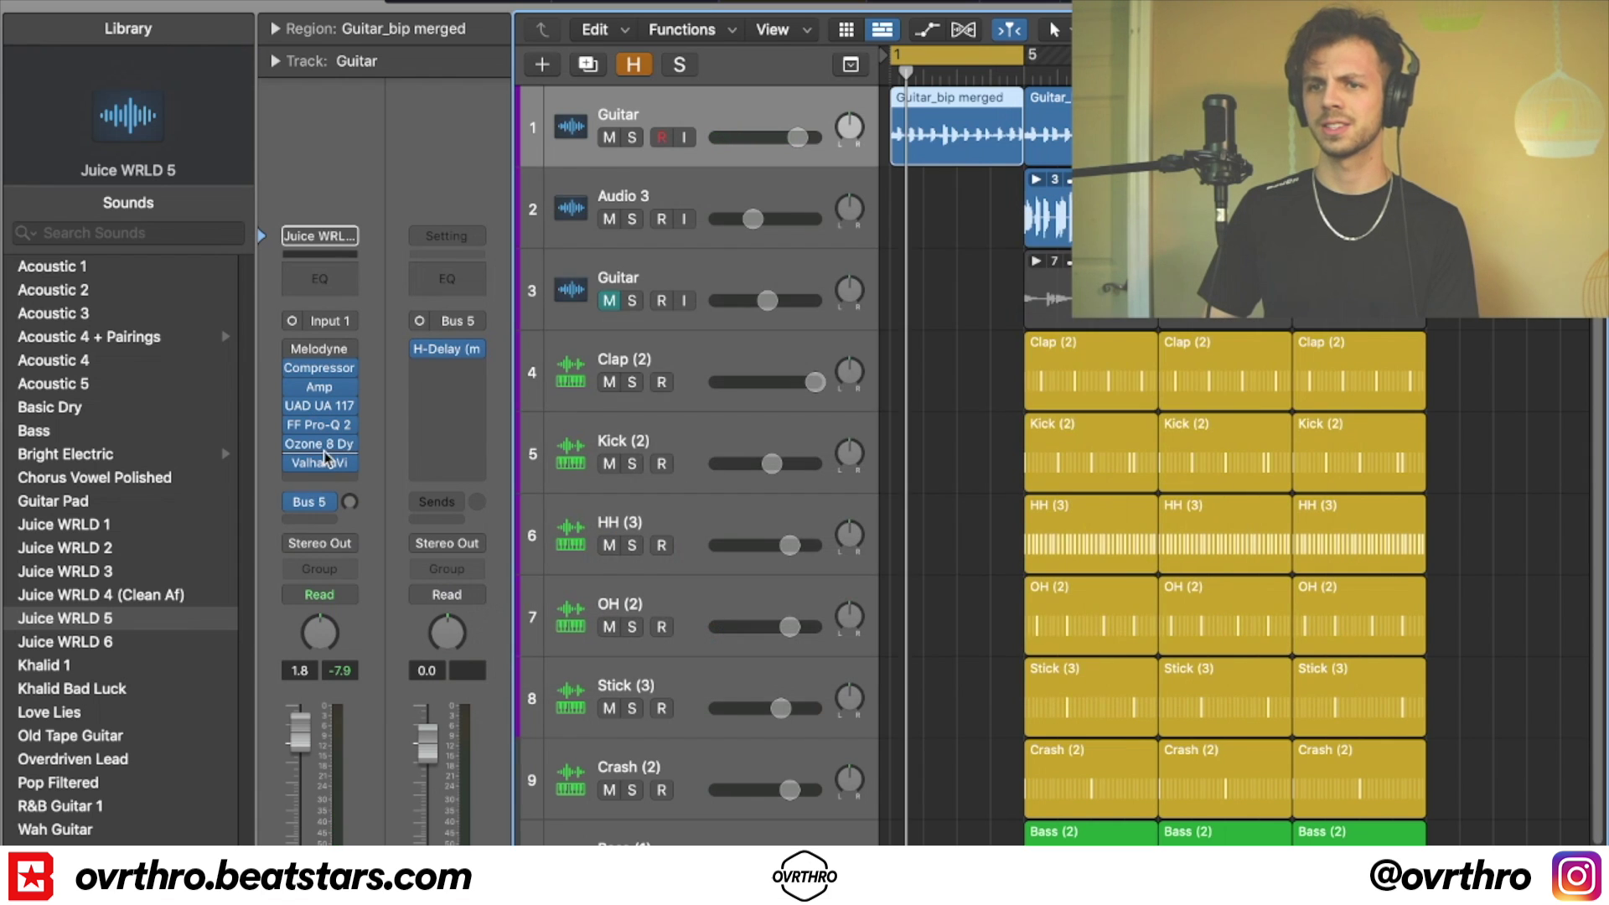
- Play the arrangement and set the Guitar track's Bus 5 delay send to about -8.3 dB
key("space")
left_click_drag(348, 501, 352, 481)
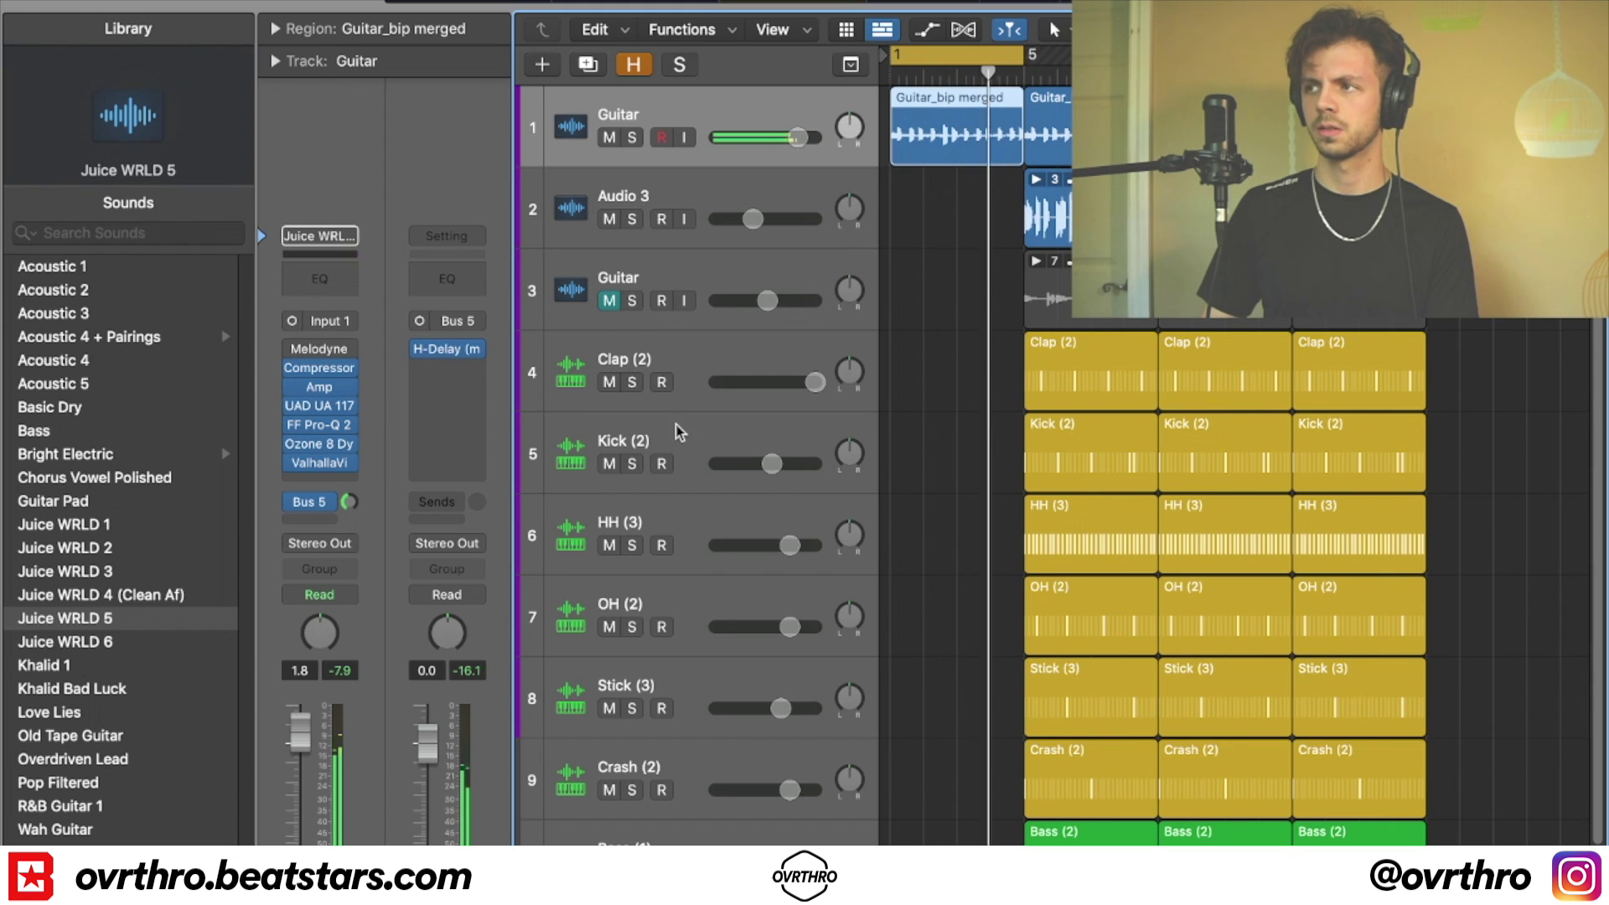
double_click(350, 505)
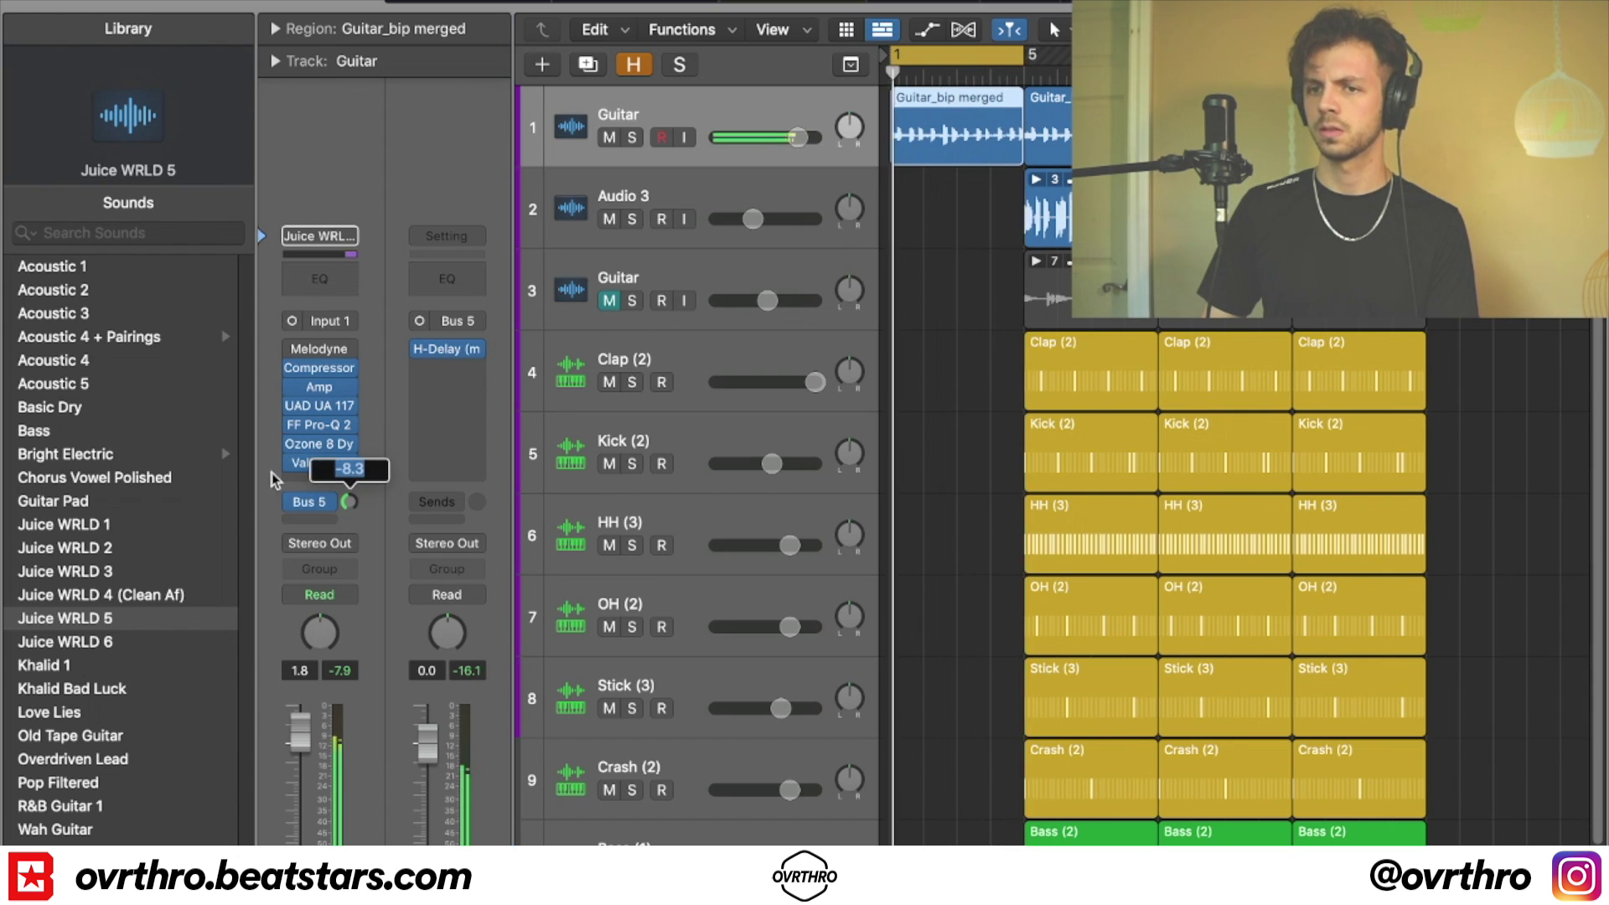
left_click(290, 466)
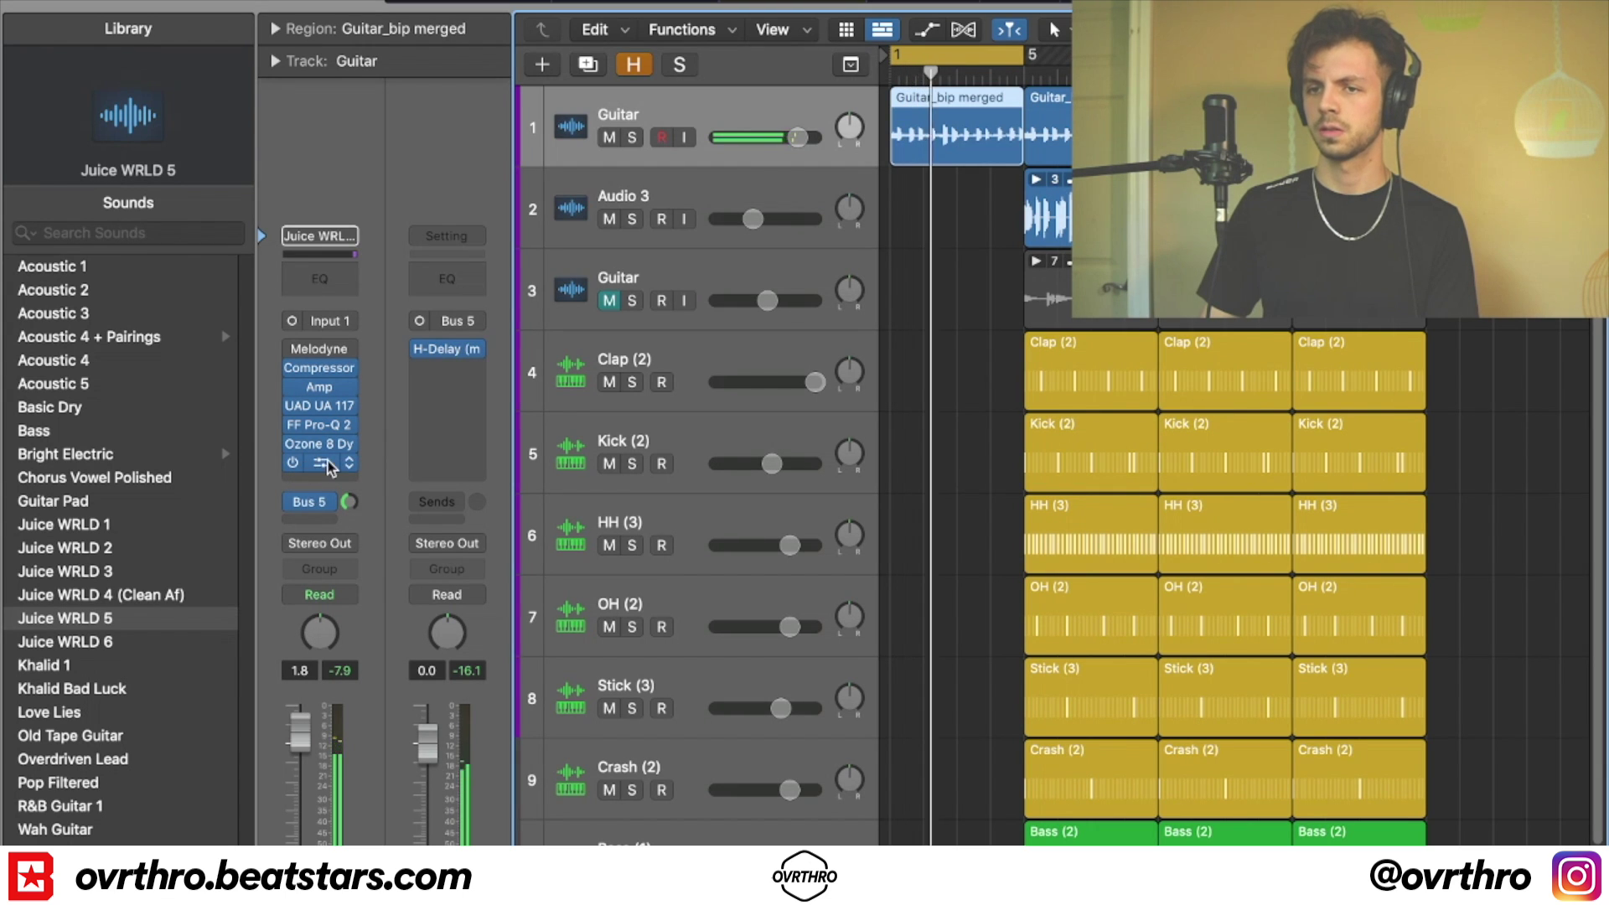
- Add a Bus 4 send to the Guitar track and move its ValhallaVintageVerb plug-in onto that bus
left_click(319, 520)
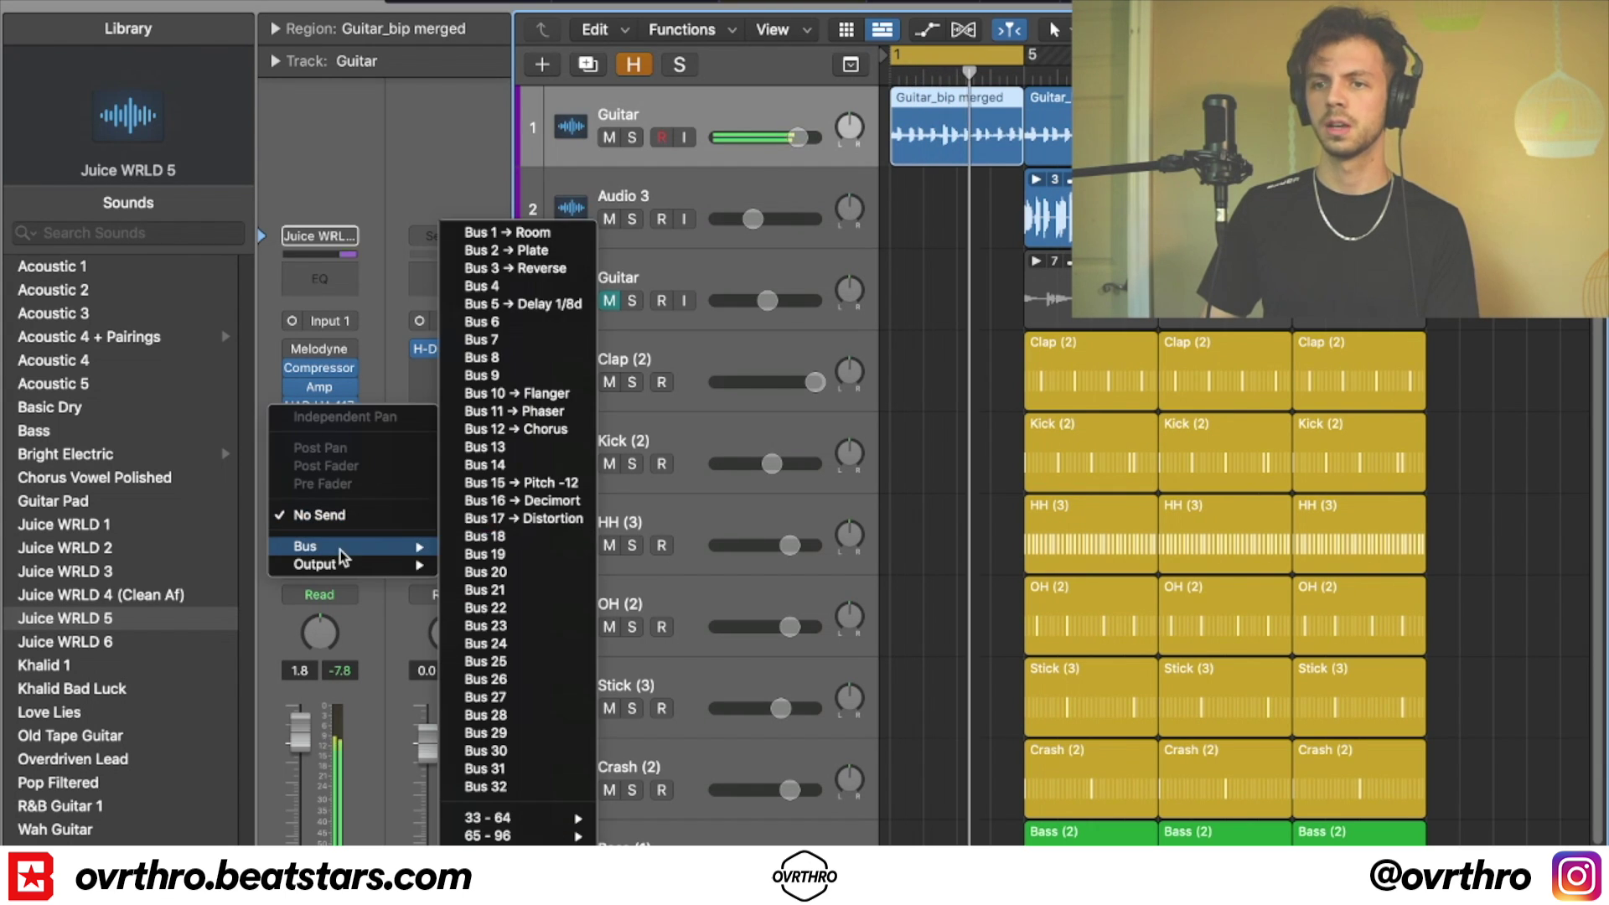
left_click(342, 464)
left_click_drag(344, 469, 316, 519)
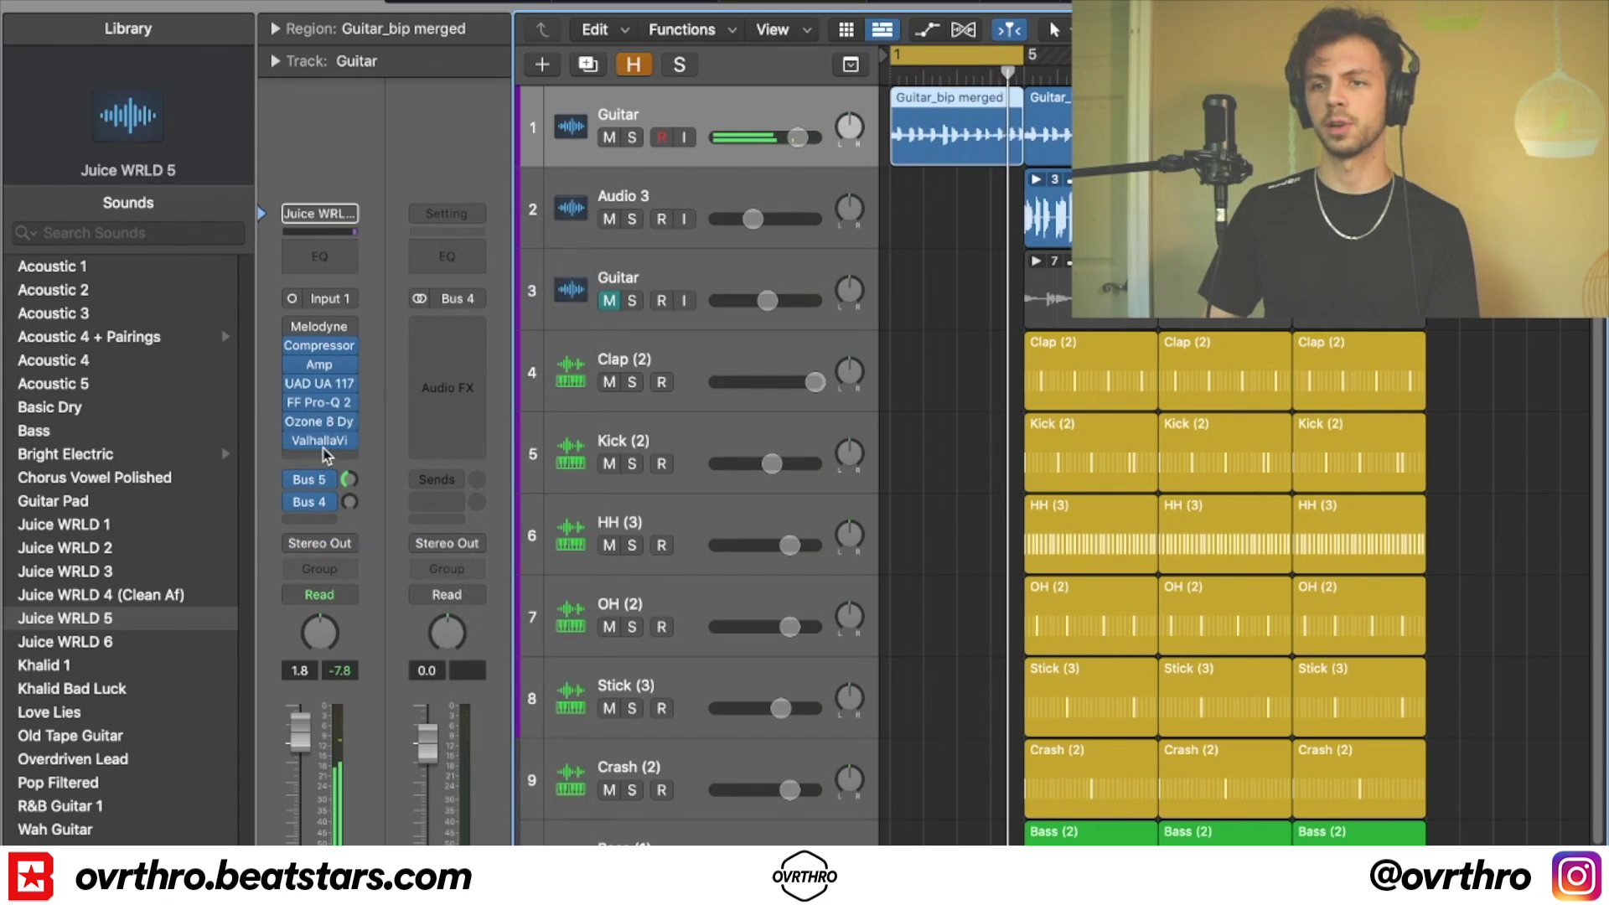
left_click(446, 348)
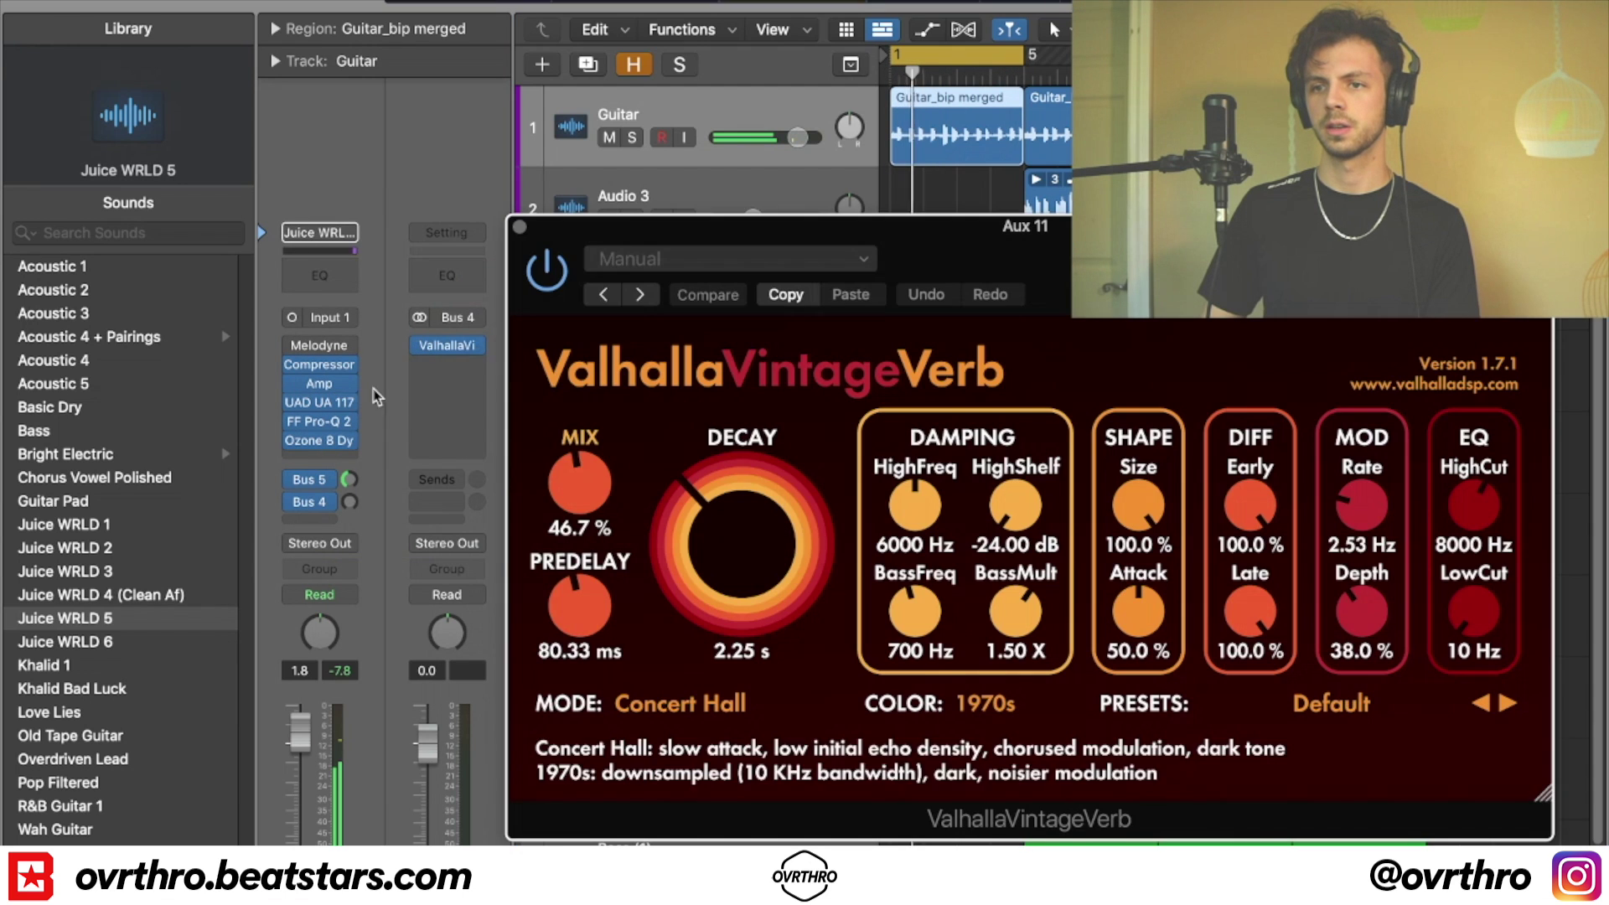
- Raise the mix of ValhallaVintageVerb on Bus 4 and set the Guitar's Bus 4 send to about -9.8 dB
left_click_drag(586, 516, 586, 469)
left_click(519, 227)
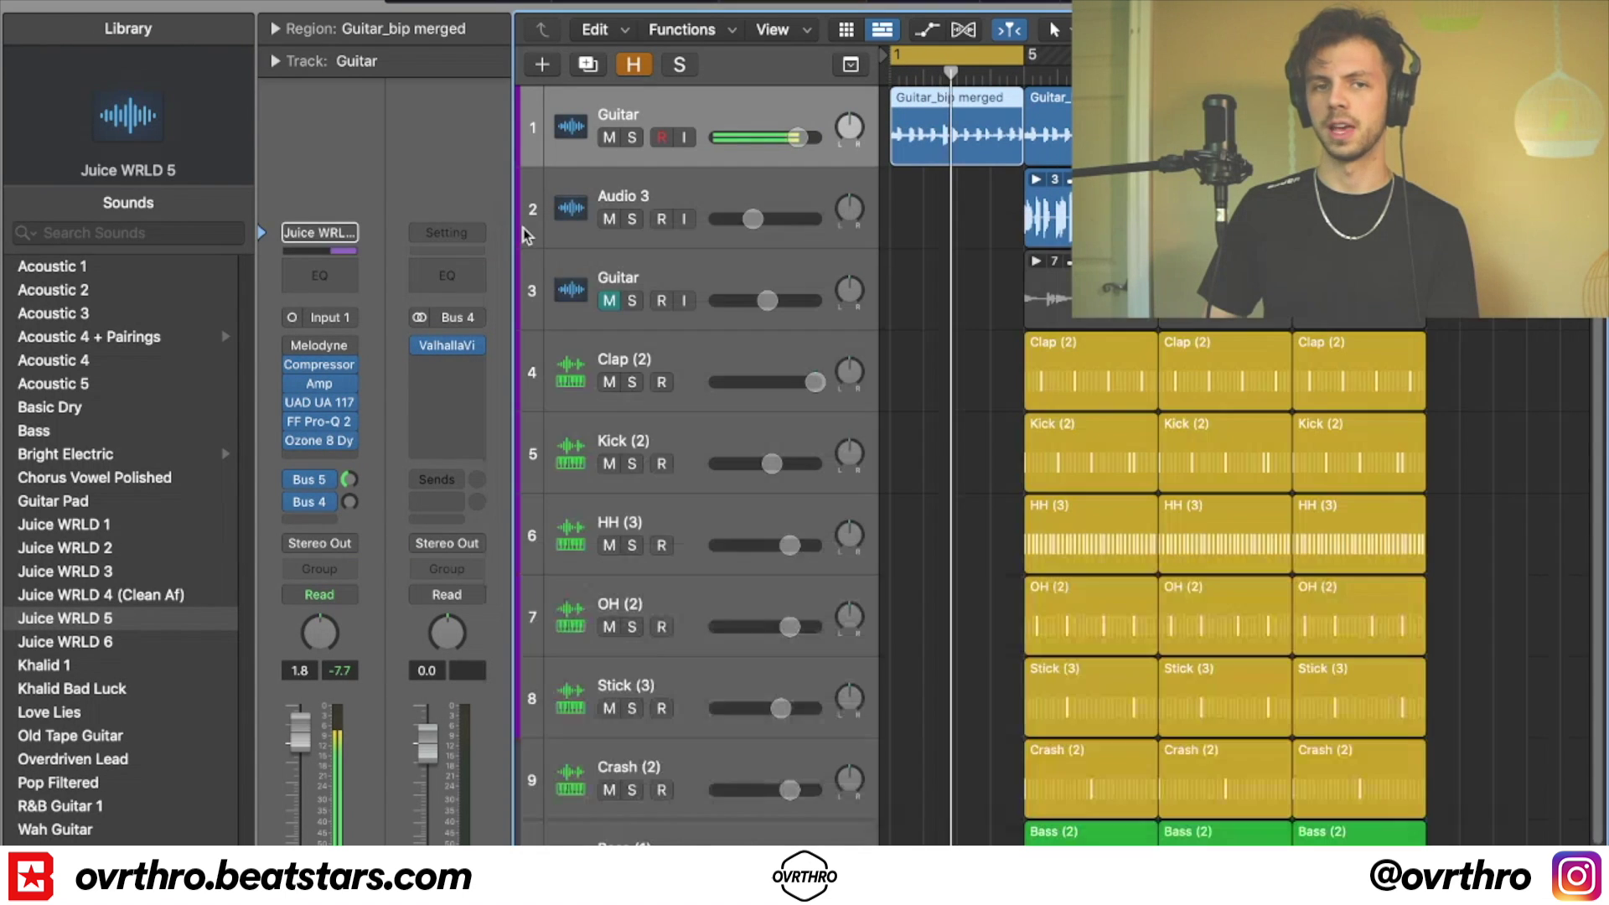
left_click_drag(368, 434, 391, 411)
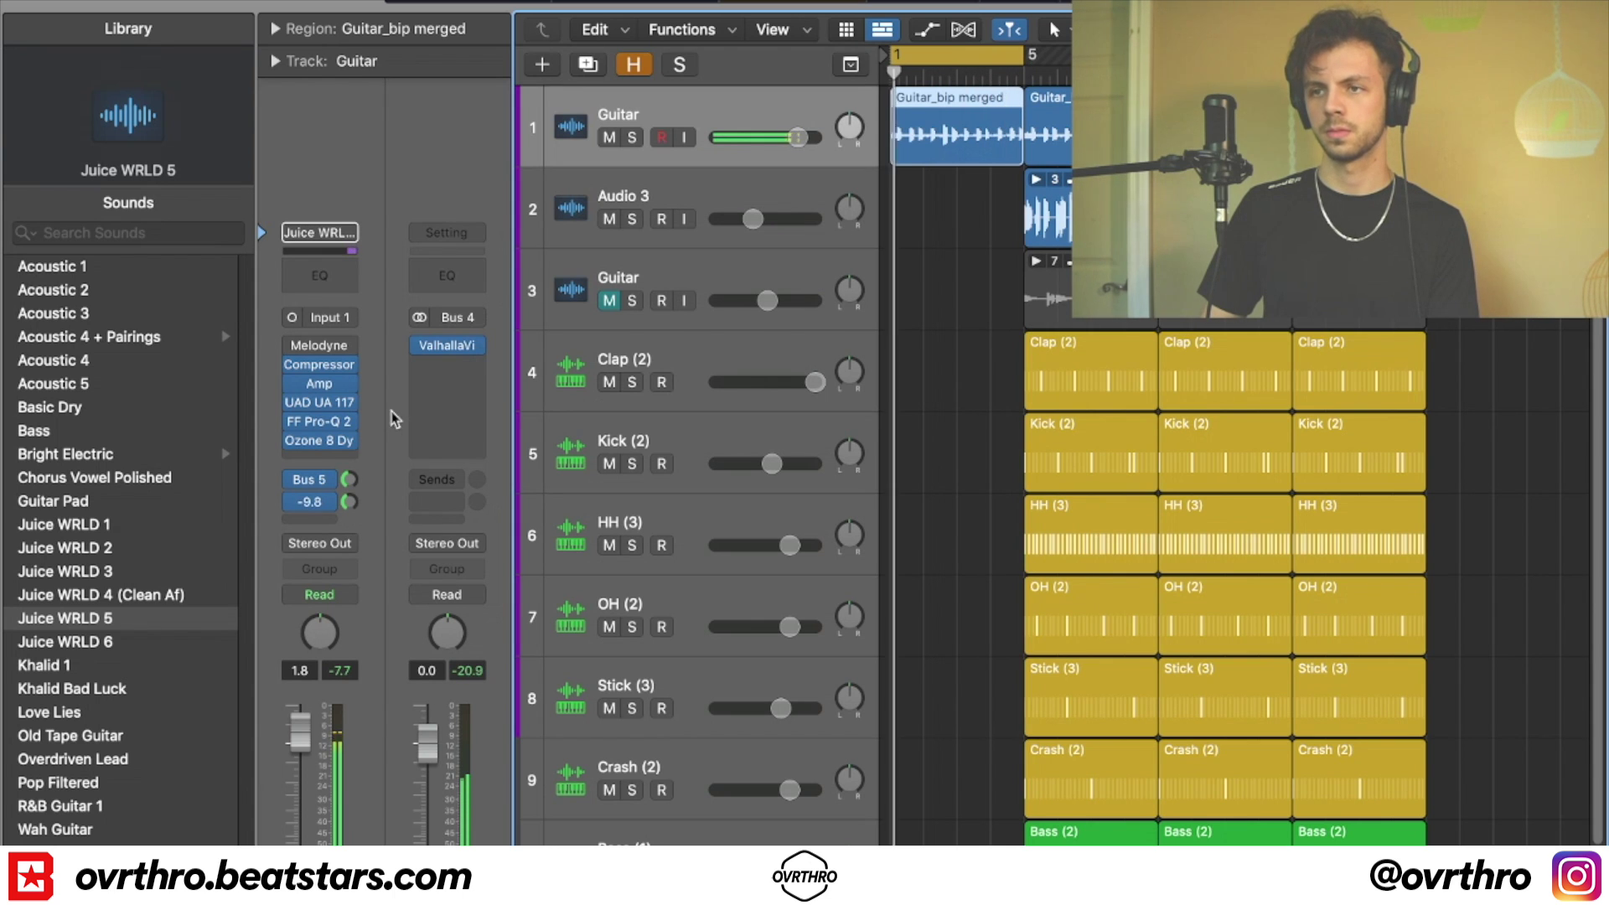
- Solo the Guitar and insert a stereo Chorus with 0.533 Hz rate, 17.0 % intensity and 54 % mix
key("ctrl+s")
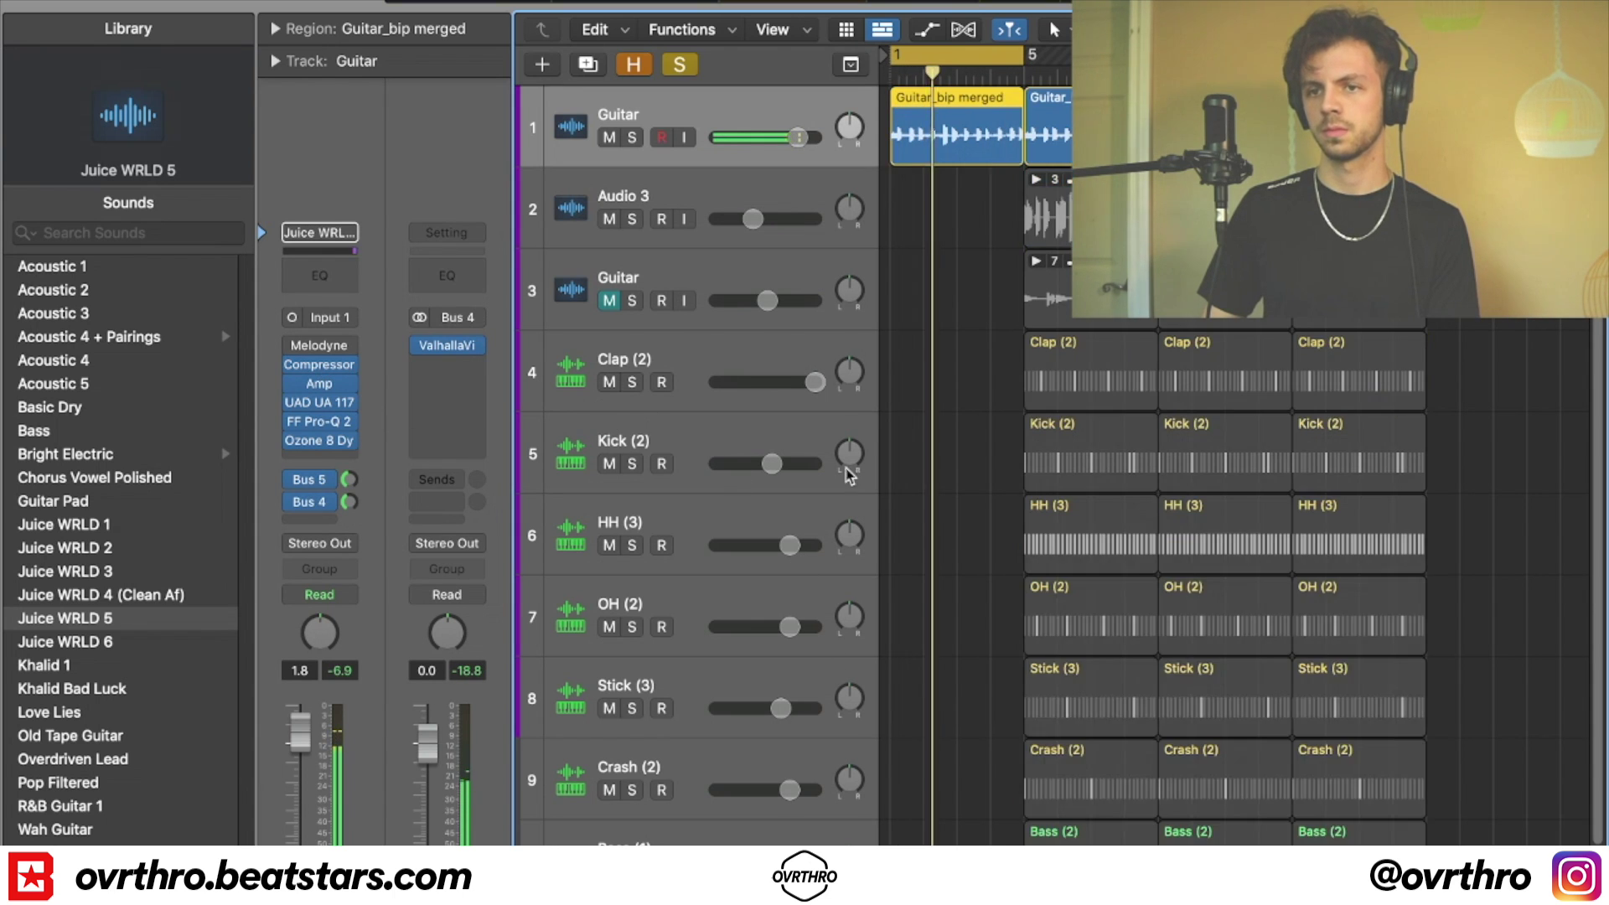
scroll(1095, 395, "down", 2)
left_click(342, 455)
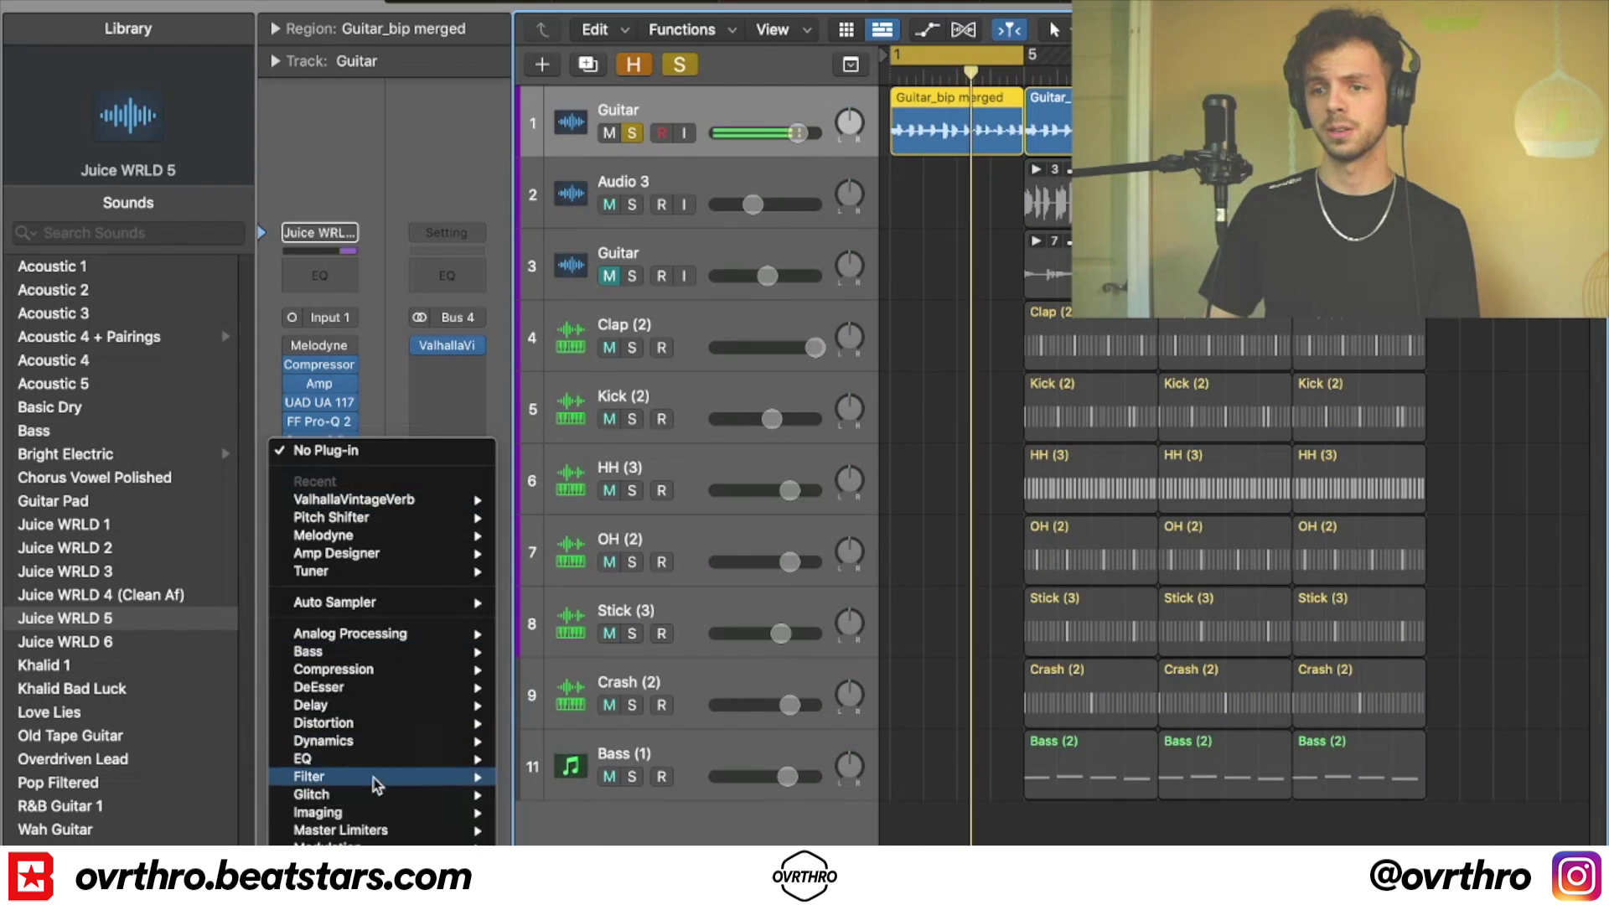
mouse_move(394, 843)
mouse_move(569, 764)
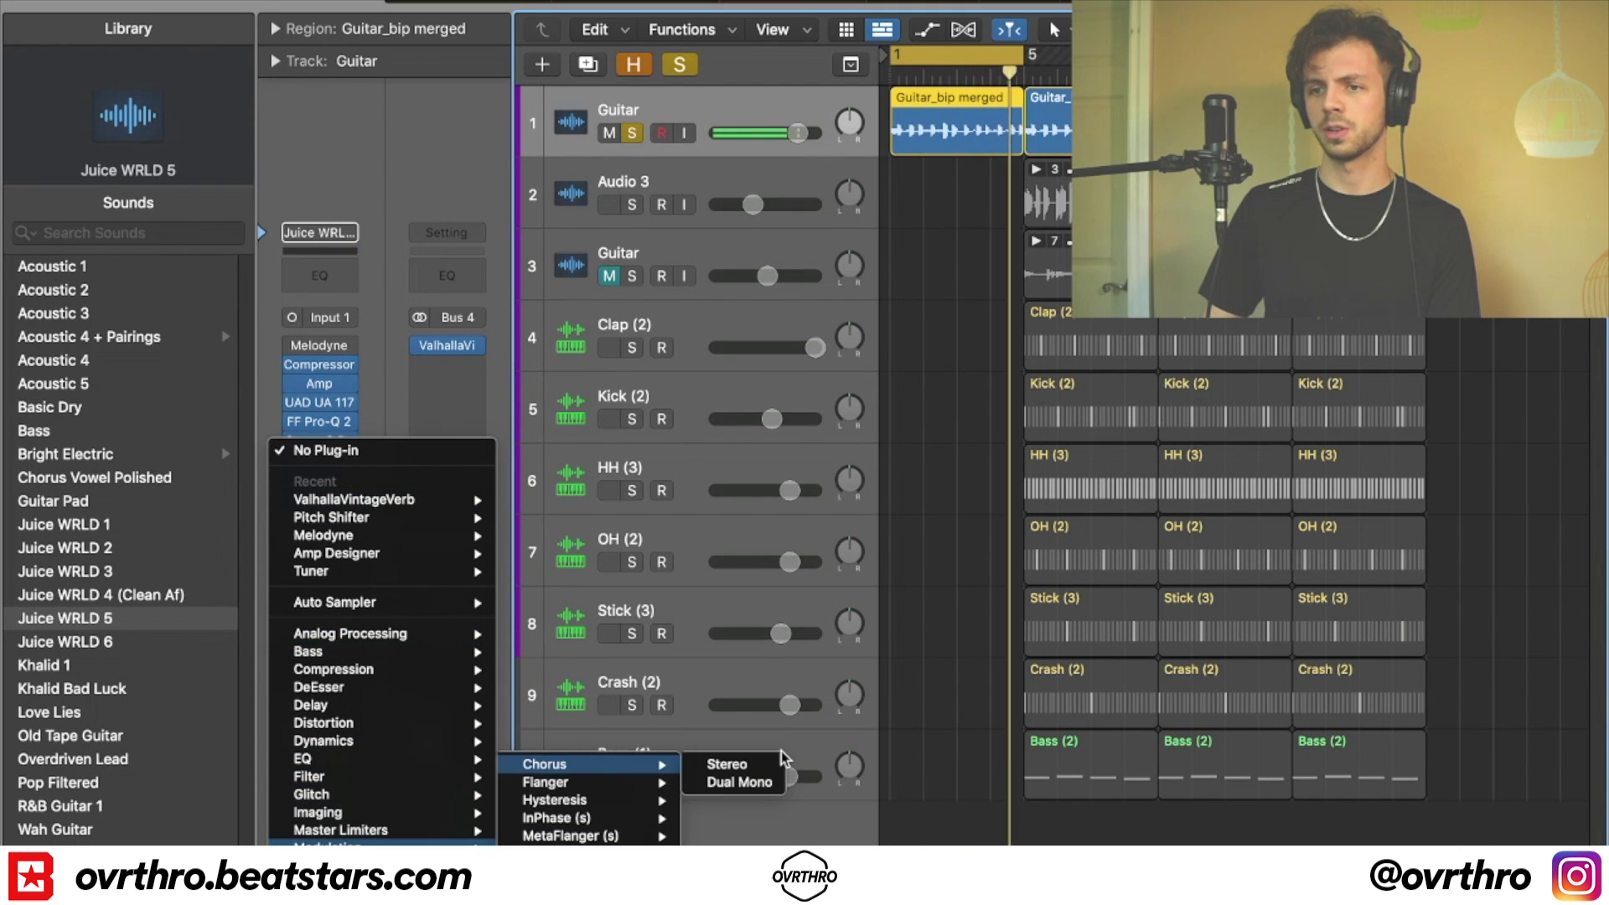
left_click(775, 764)
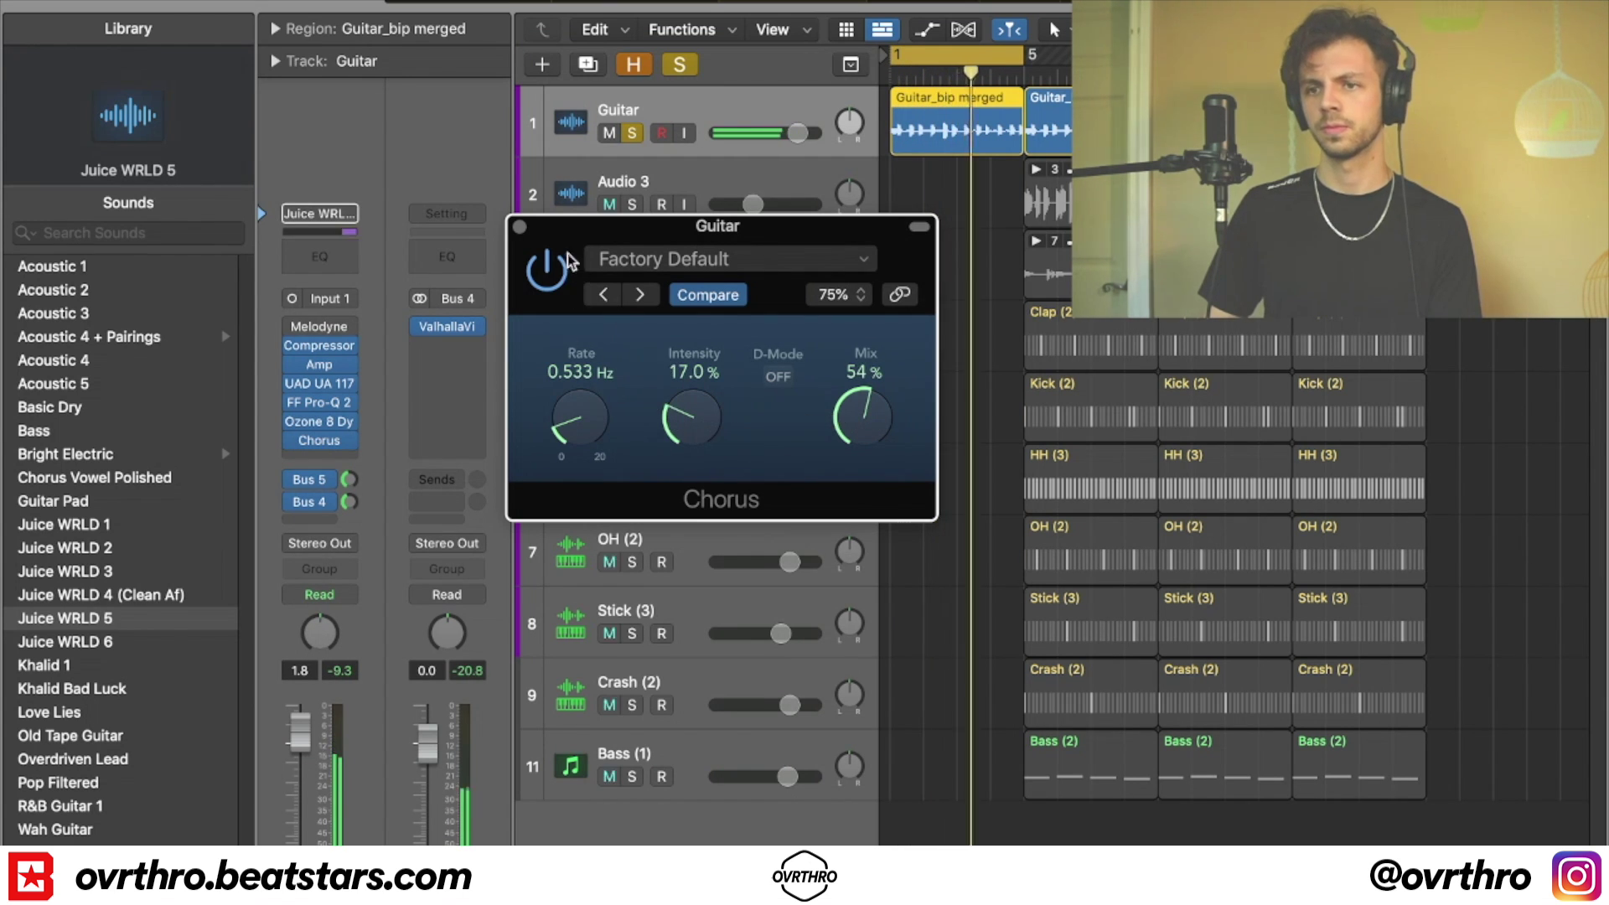
left_click(519, 226)
- Add a low-end band in the Guitar's FF Pro-Q 2, move it up toward the low mids, and unsolo the track
left_click(322, 403)
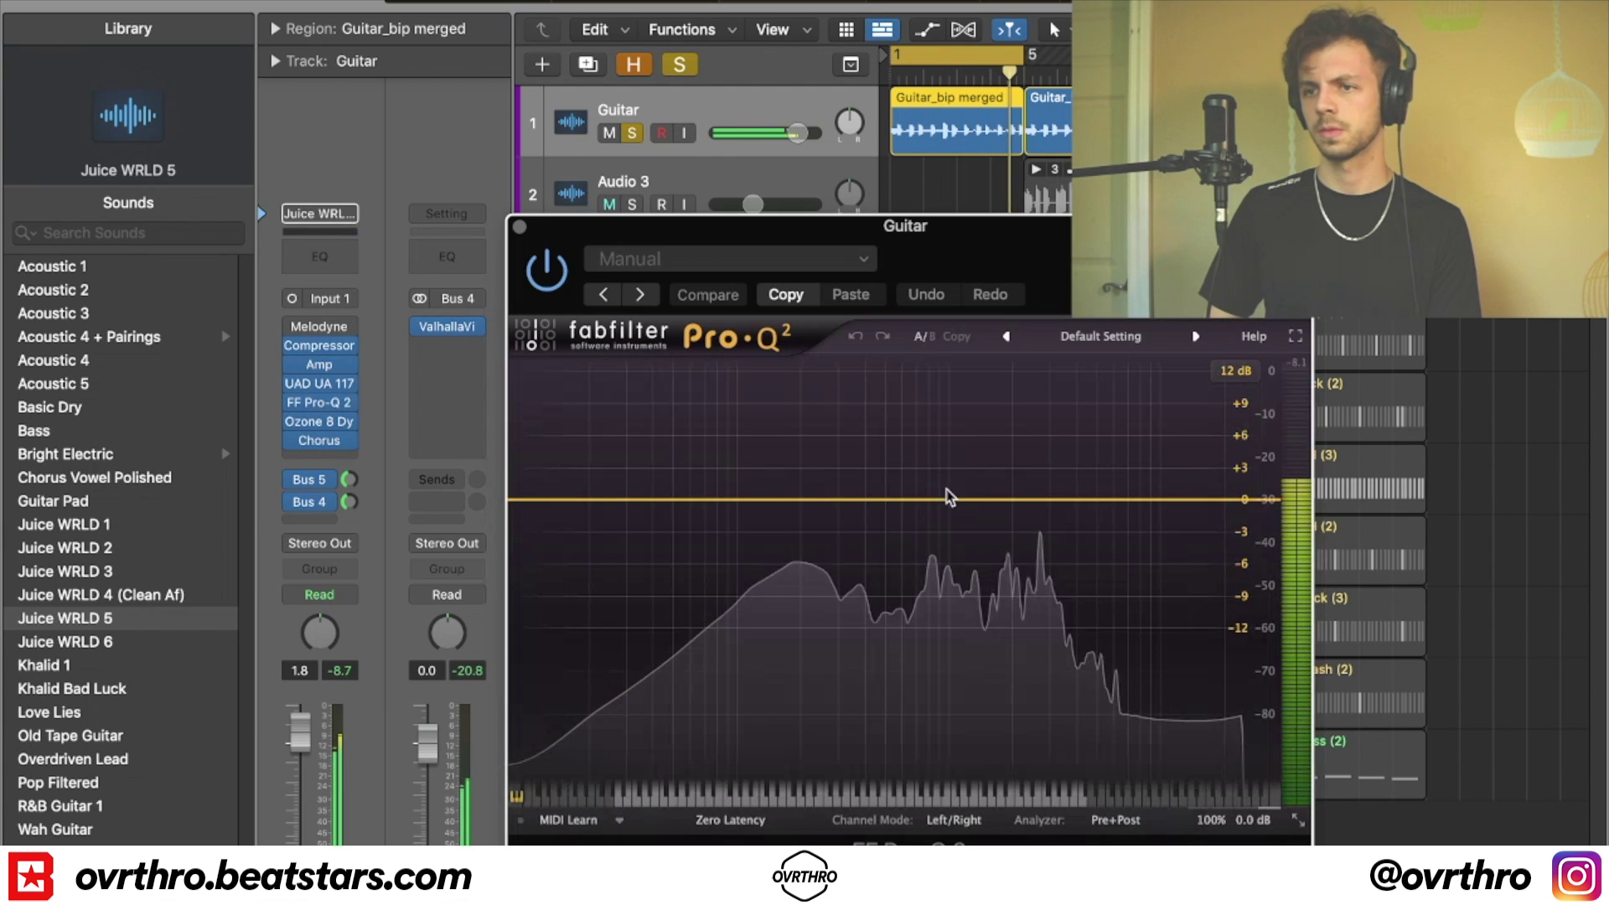
left_click(566, 500)
left_click_drag(567, 500, 855, 498)
key("s")
left_click(519, 226)
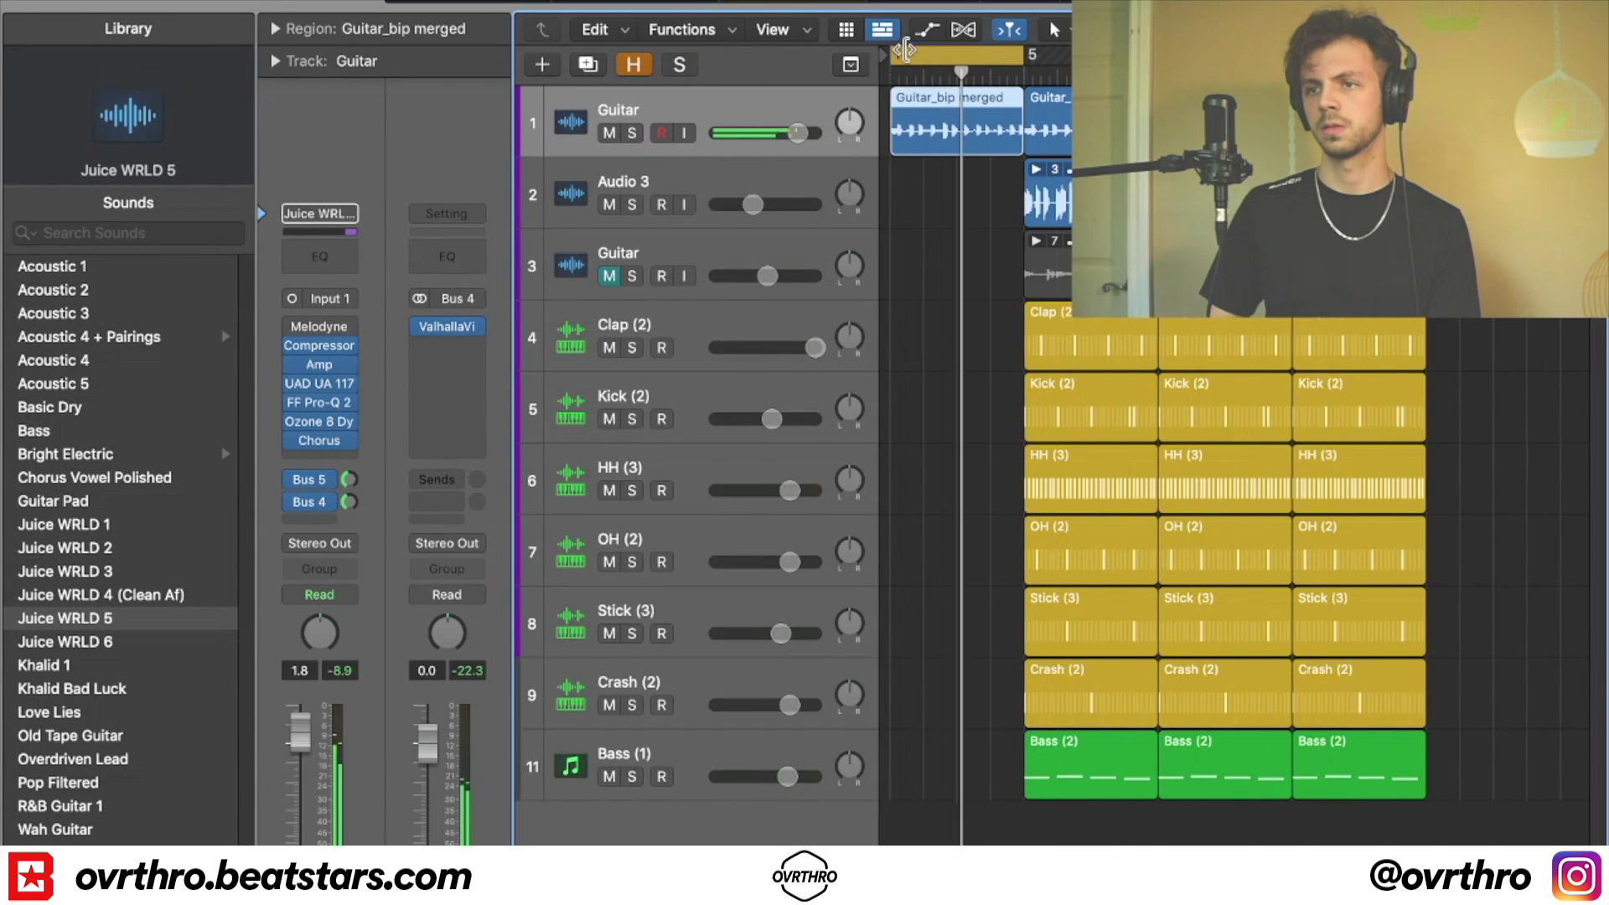
- Delete the Kick, HH, OH, Stick and Crash regions in the section starting at bar 5, keeping the clap and bass
key("super+Right")
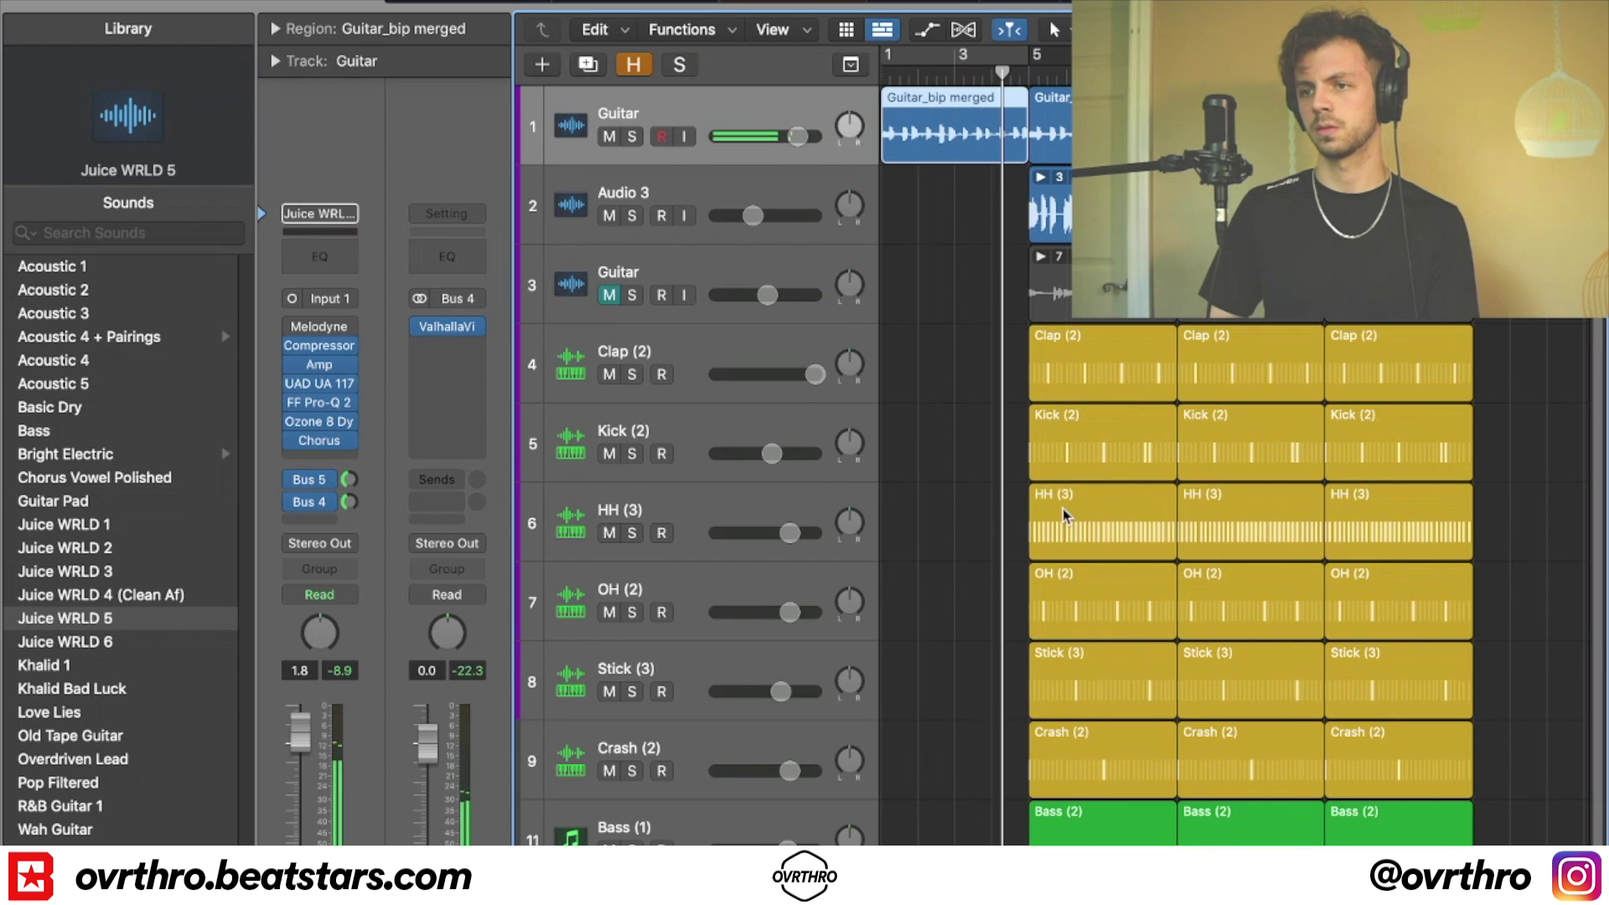
left_click_drag(1063, 752, 1089, 466)
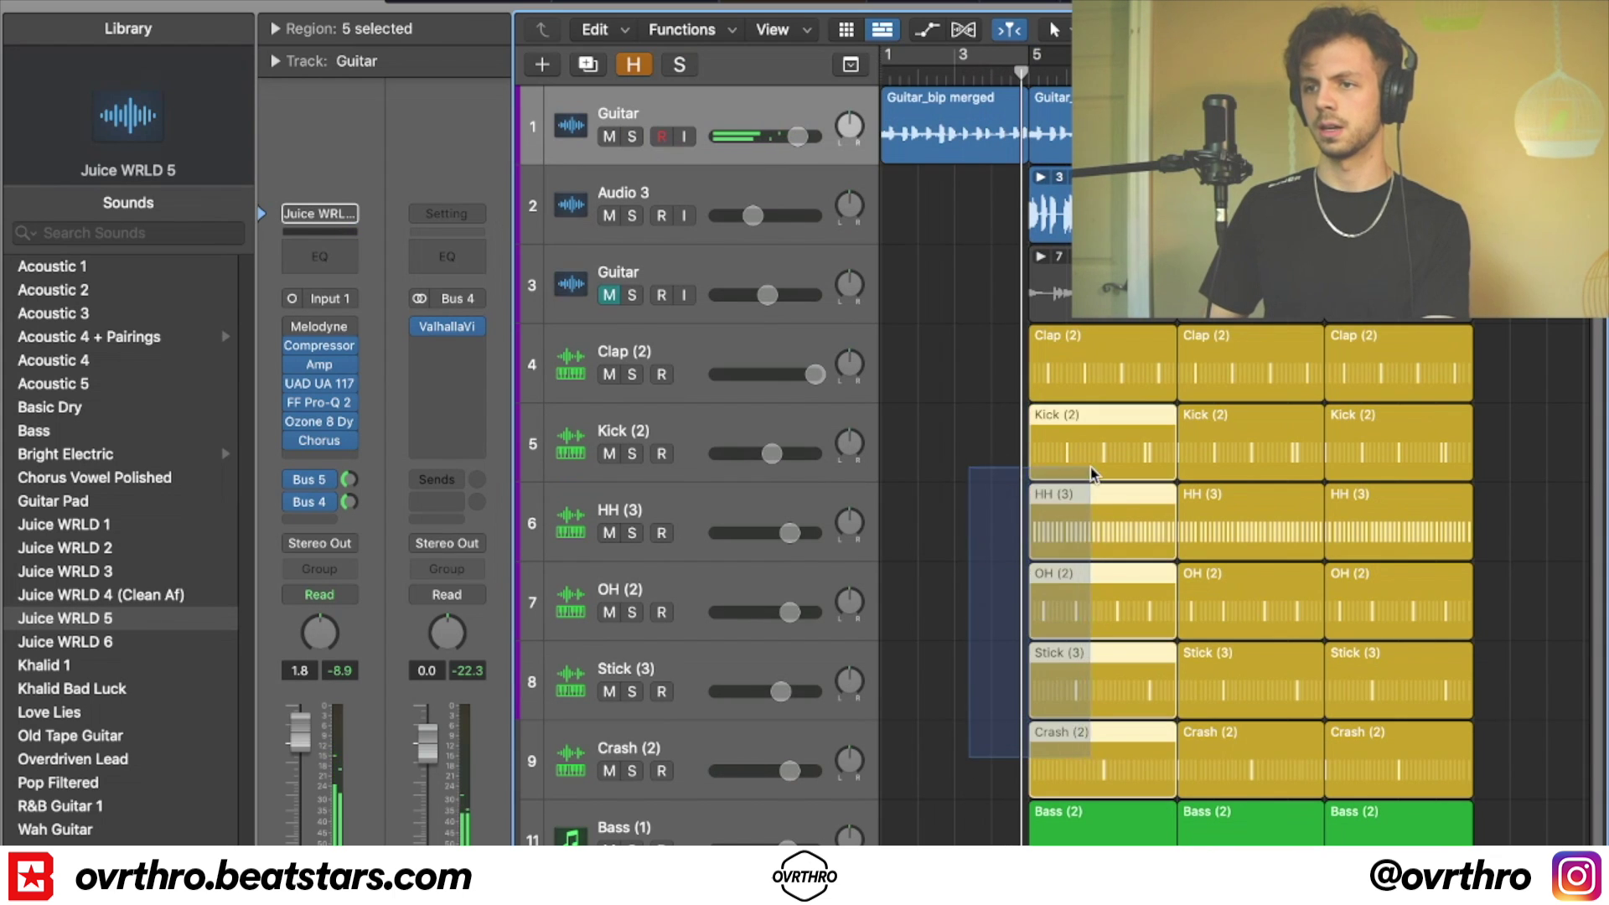
key("Delete")
key("super+space")
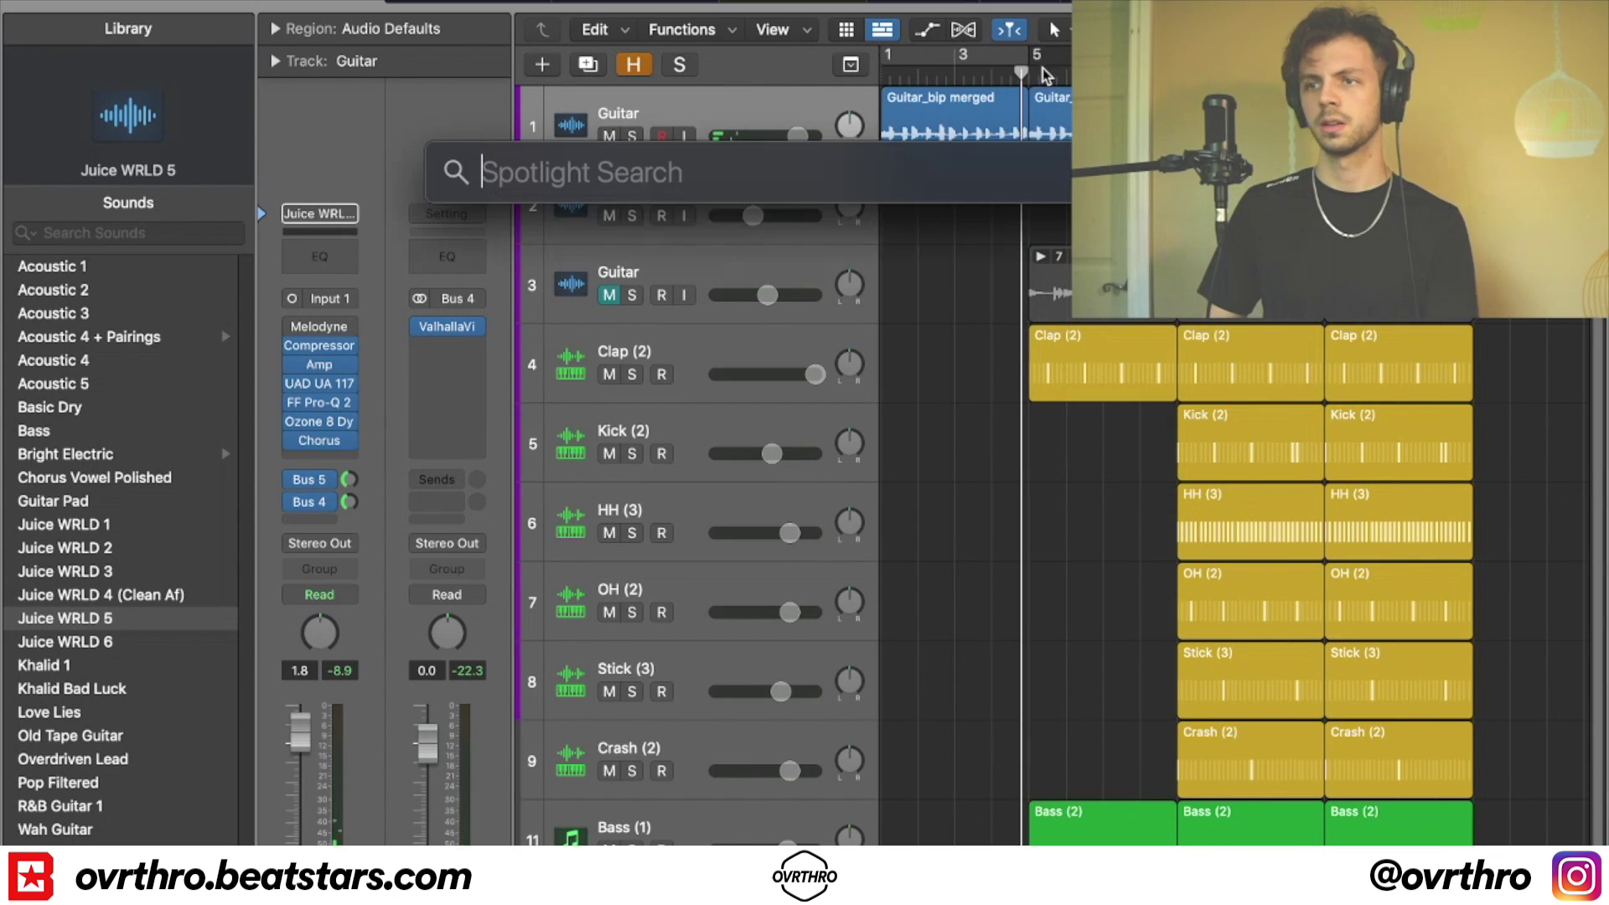
- Set the cycle range to start at bar 5 and play the section from there
key("Escape")
left_click_drag(1174, 55, 1031, 57)
key("space")
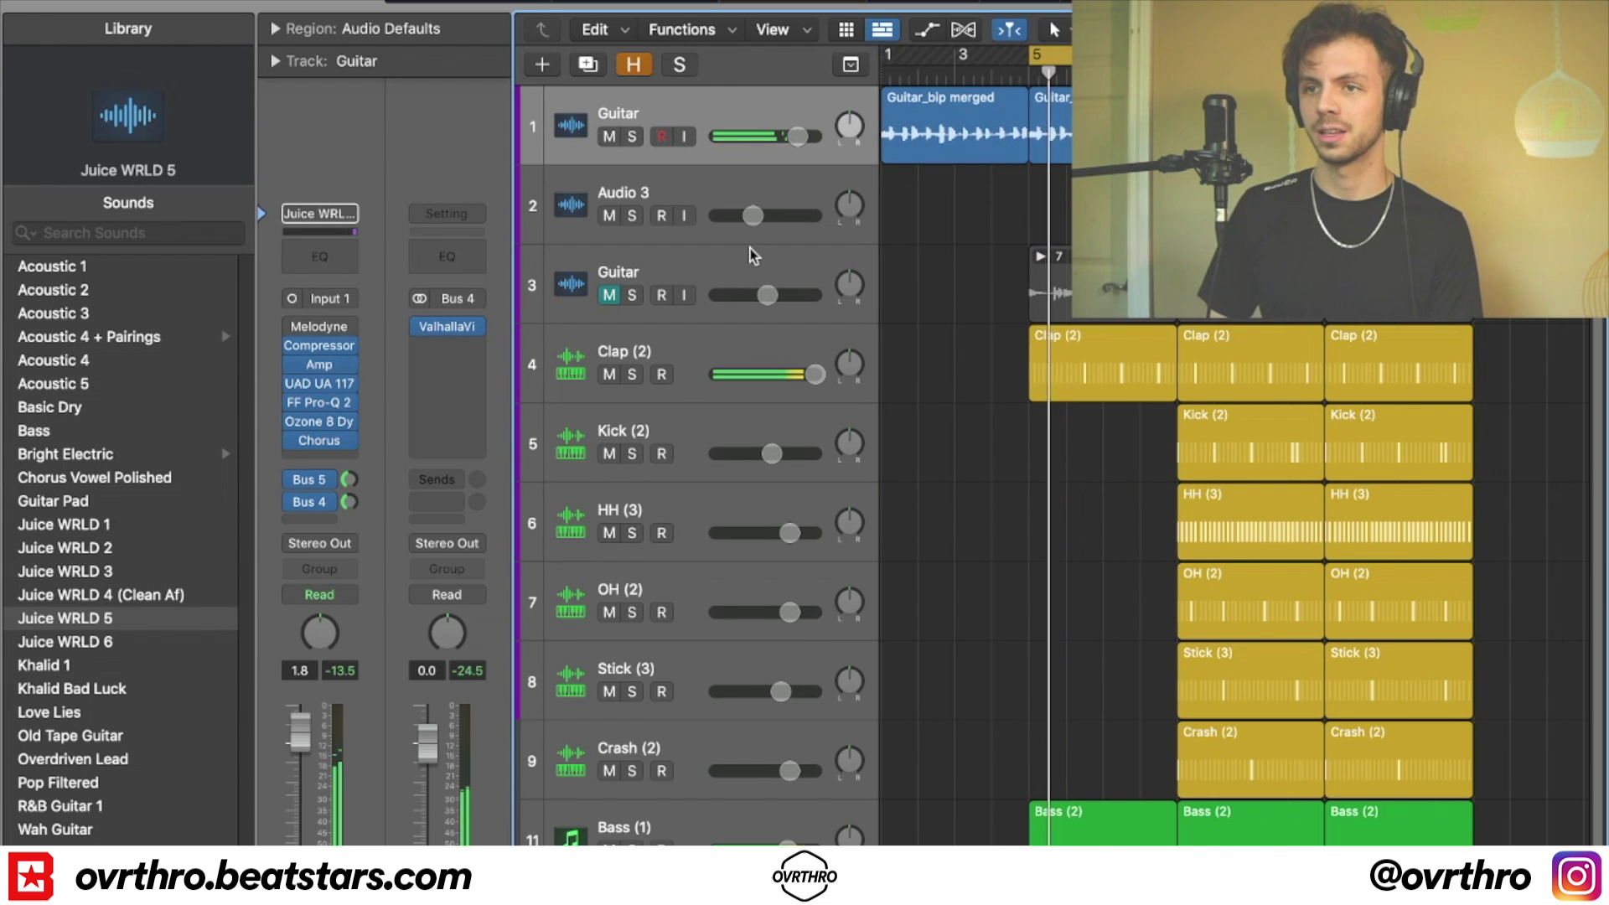
- Create a software instrument track below Audio 3 and load the Boesendorfer Grand Piano patch
left_click(728, 198)
key("alt+super+s")
left_click(35, 476)
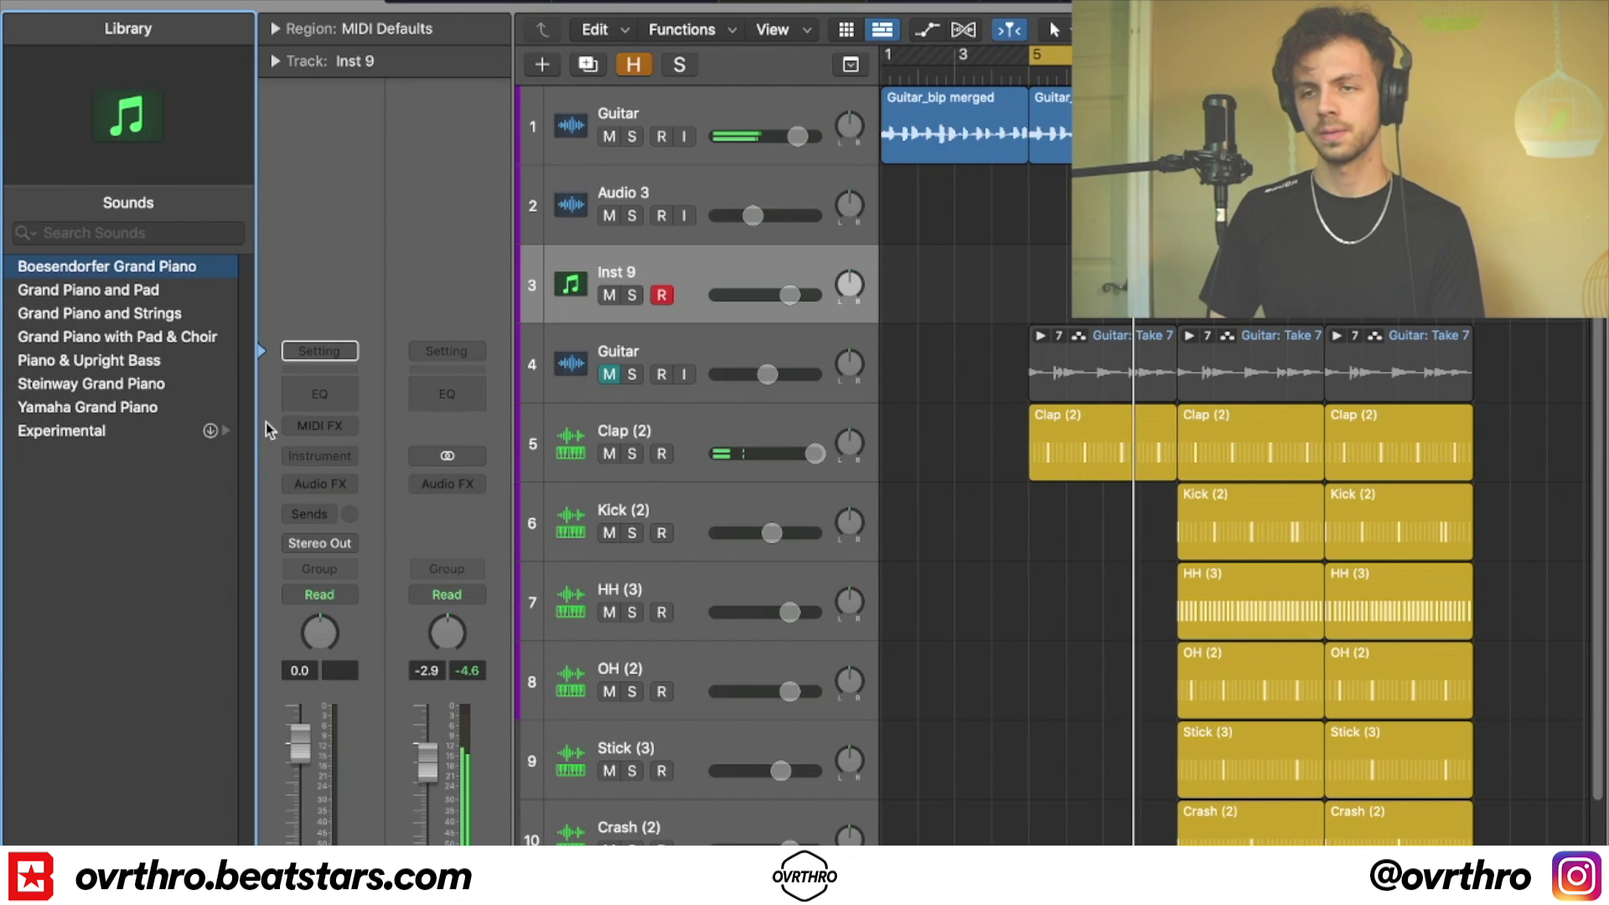
- Insert ValhallaRoom after the piano's Tape Delay and set its decay to 3.88 s
left_click(309, 456)
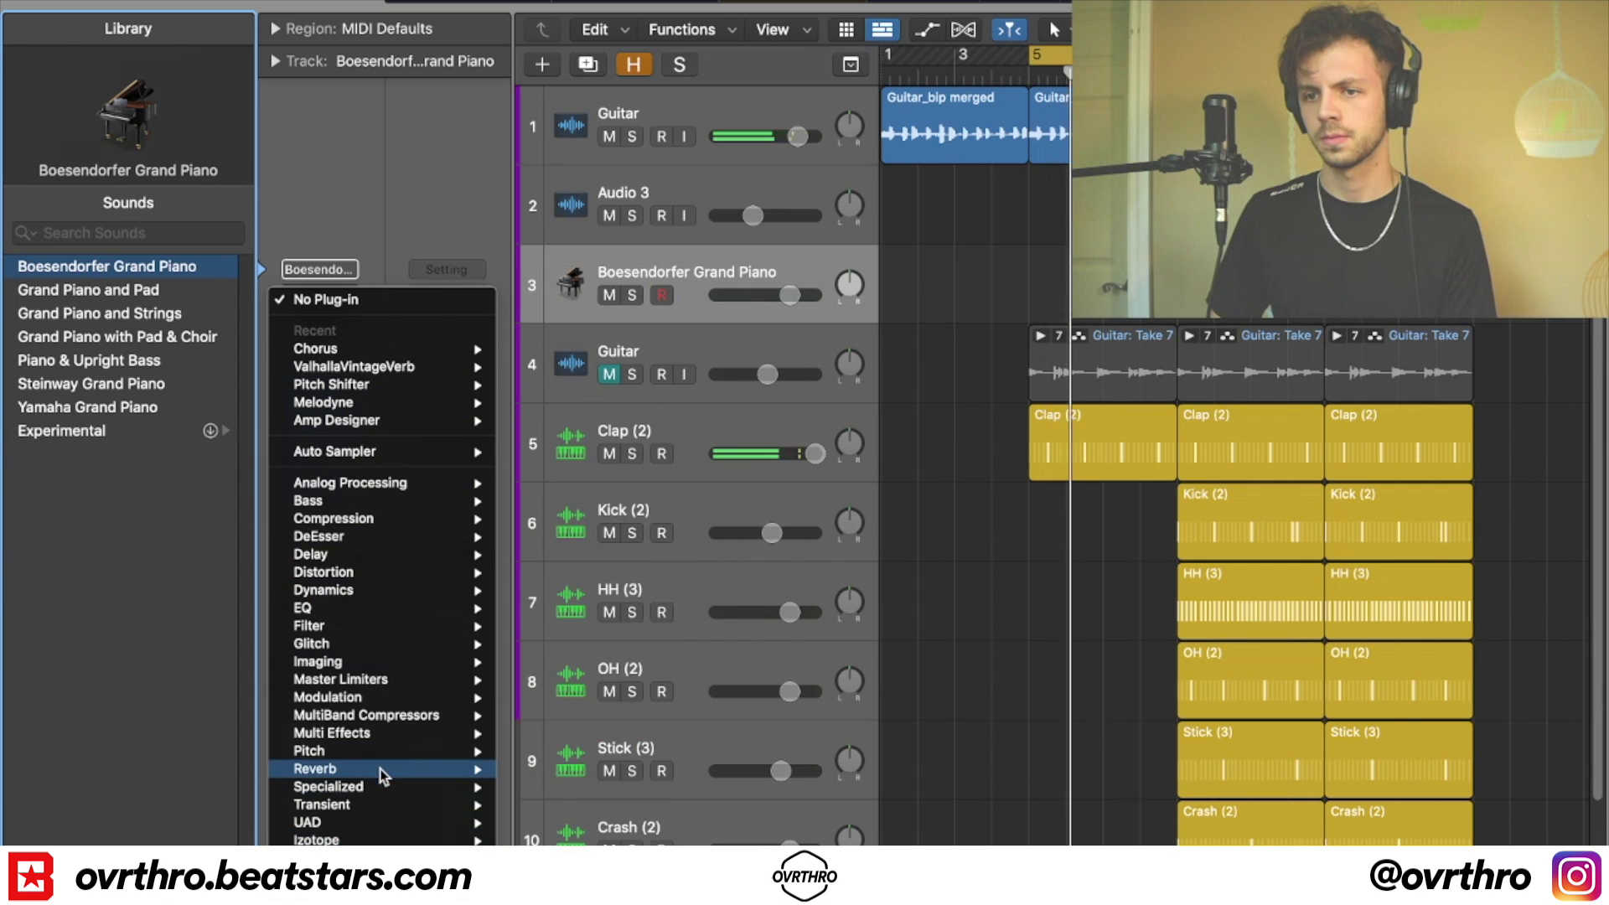
mouse_move(381, 775)
left_click(578, 880)
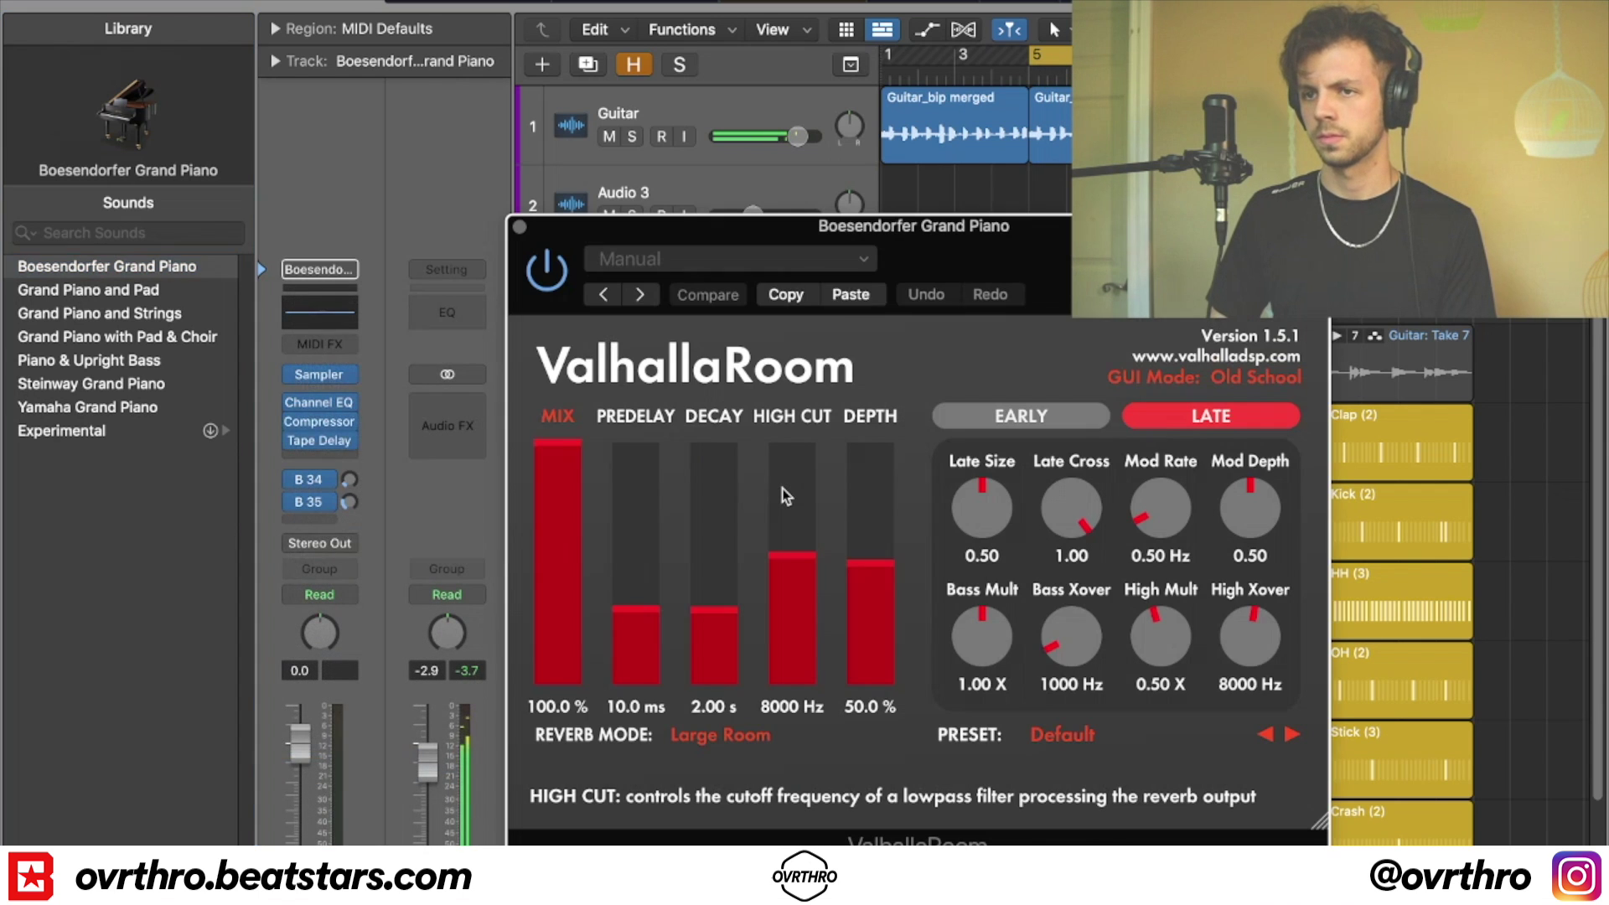
left_click_drag(713, 605, 710, 586)
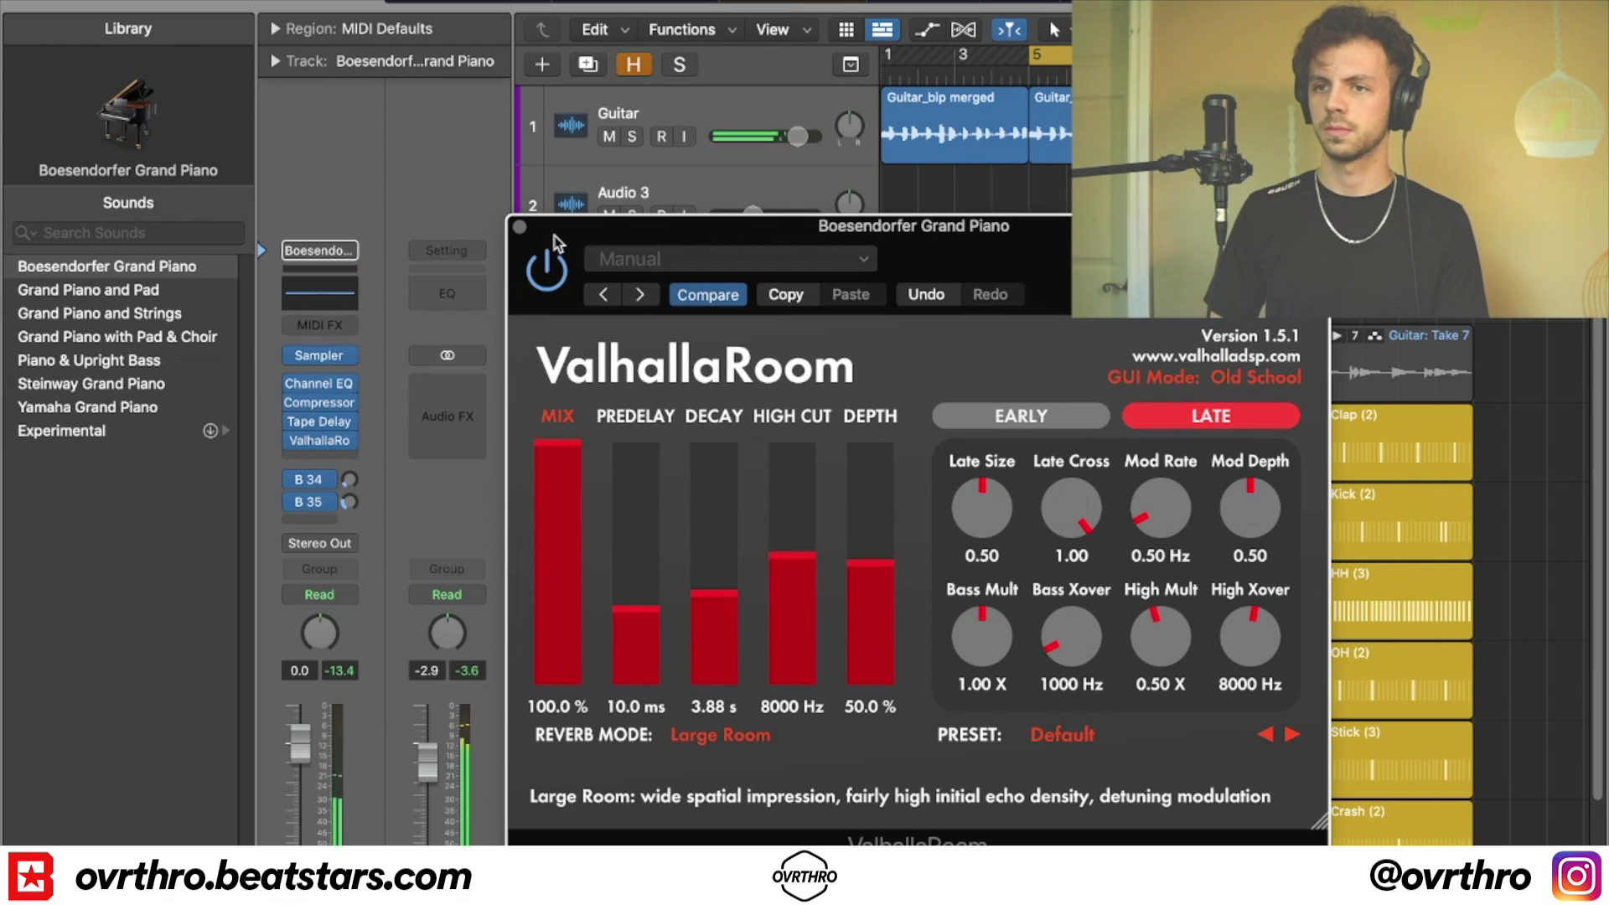
left_click(519, 227)
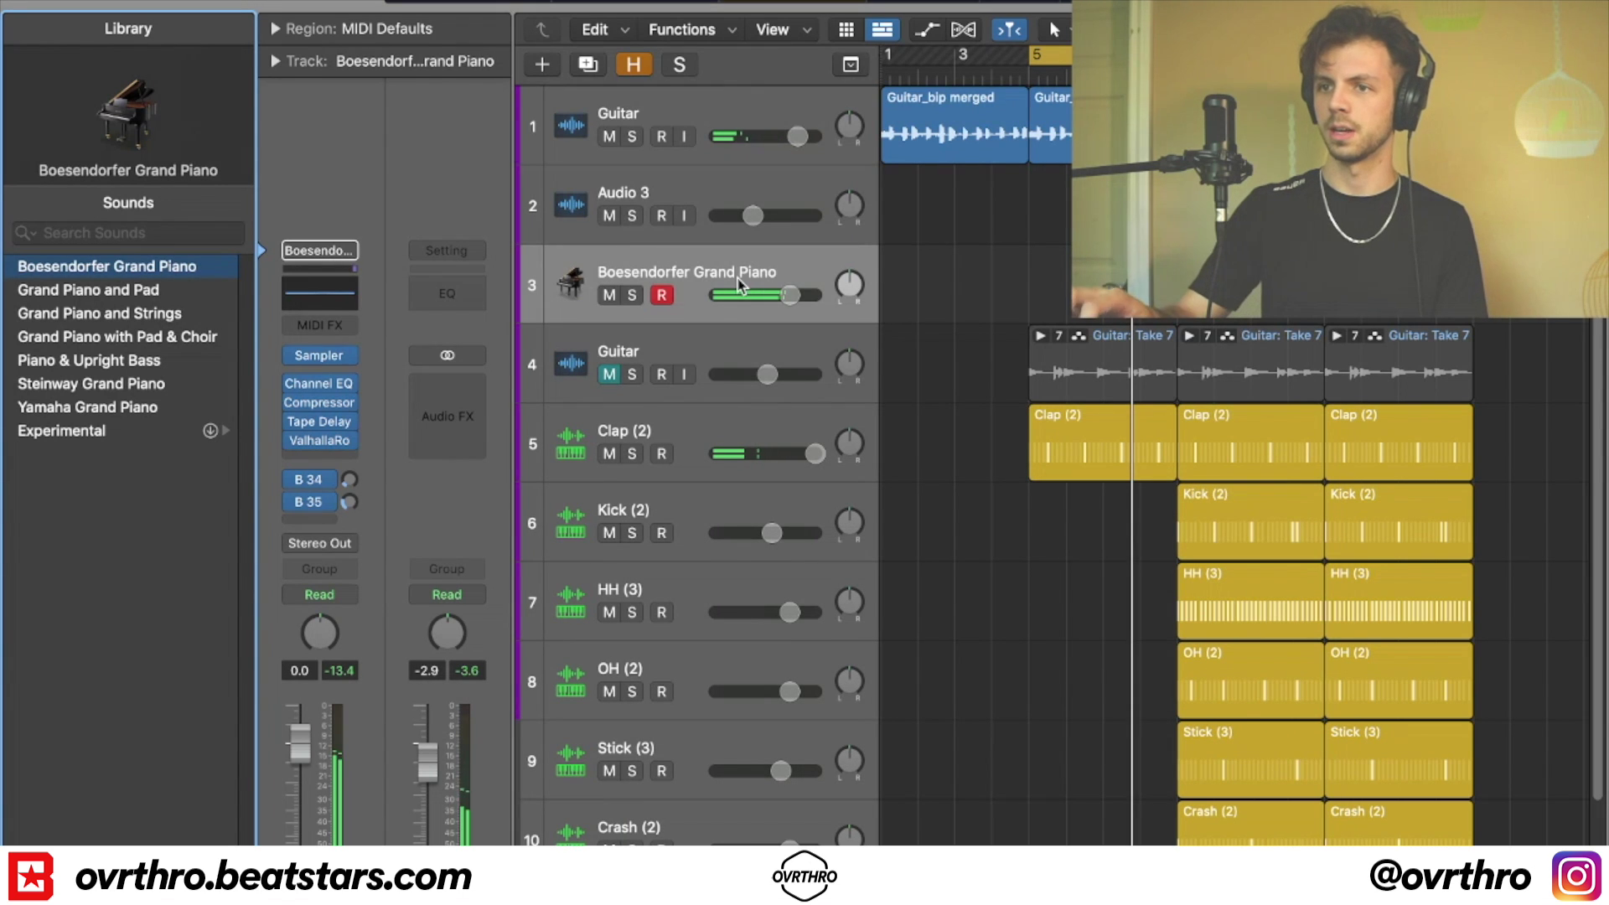
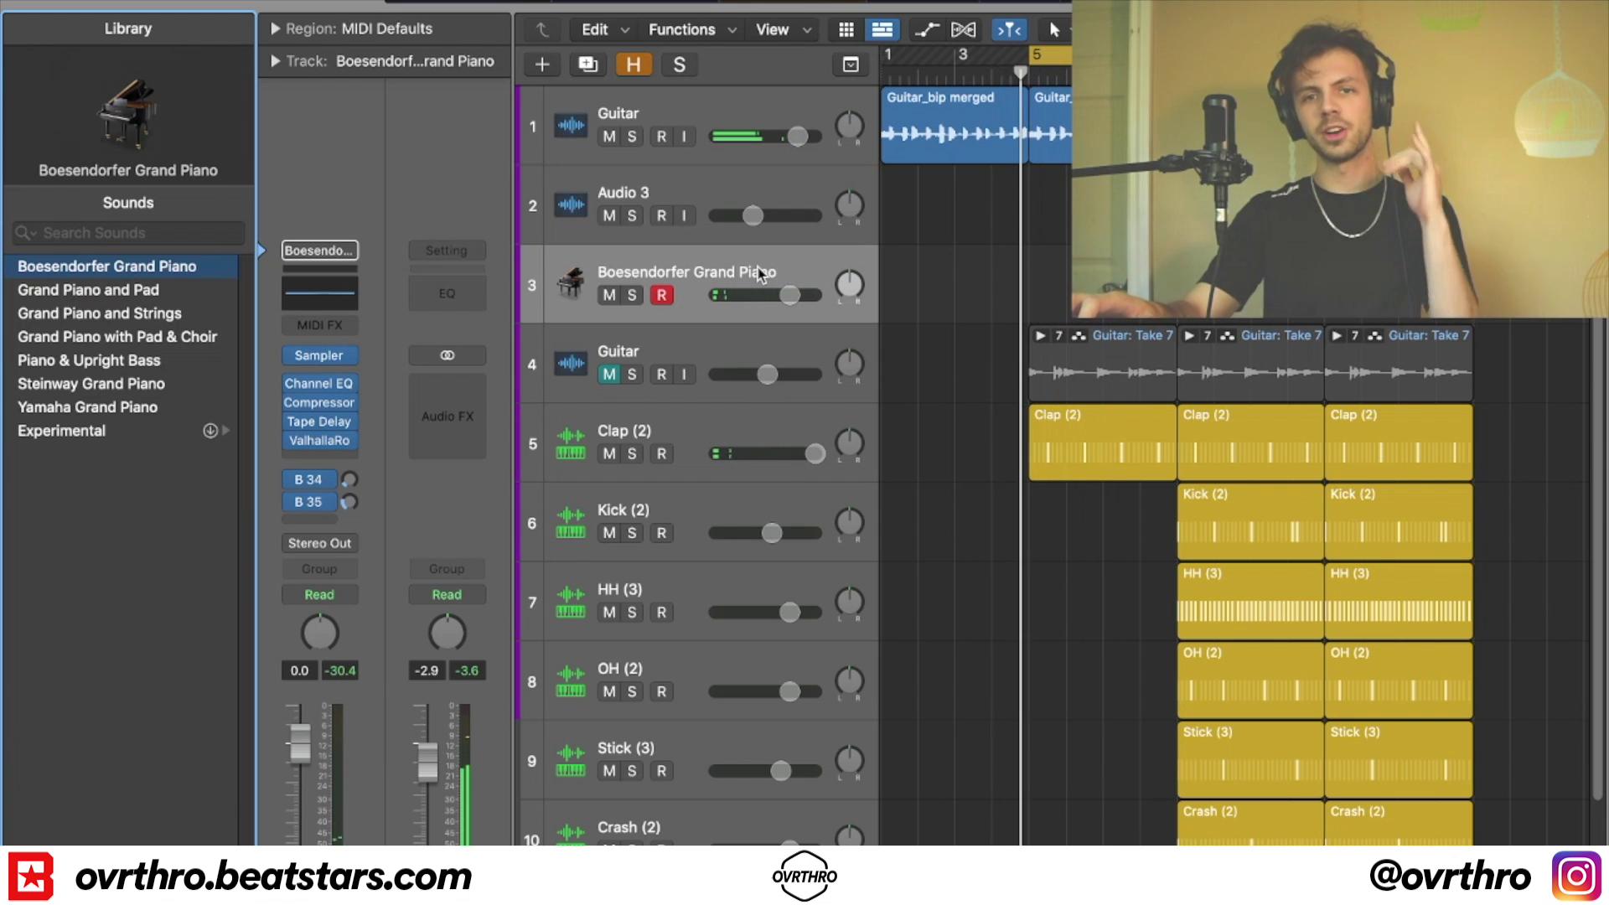
- Record a piano part on the Boesendorfer Grand Piano track over the cycled section starting at bar 5
key("space")
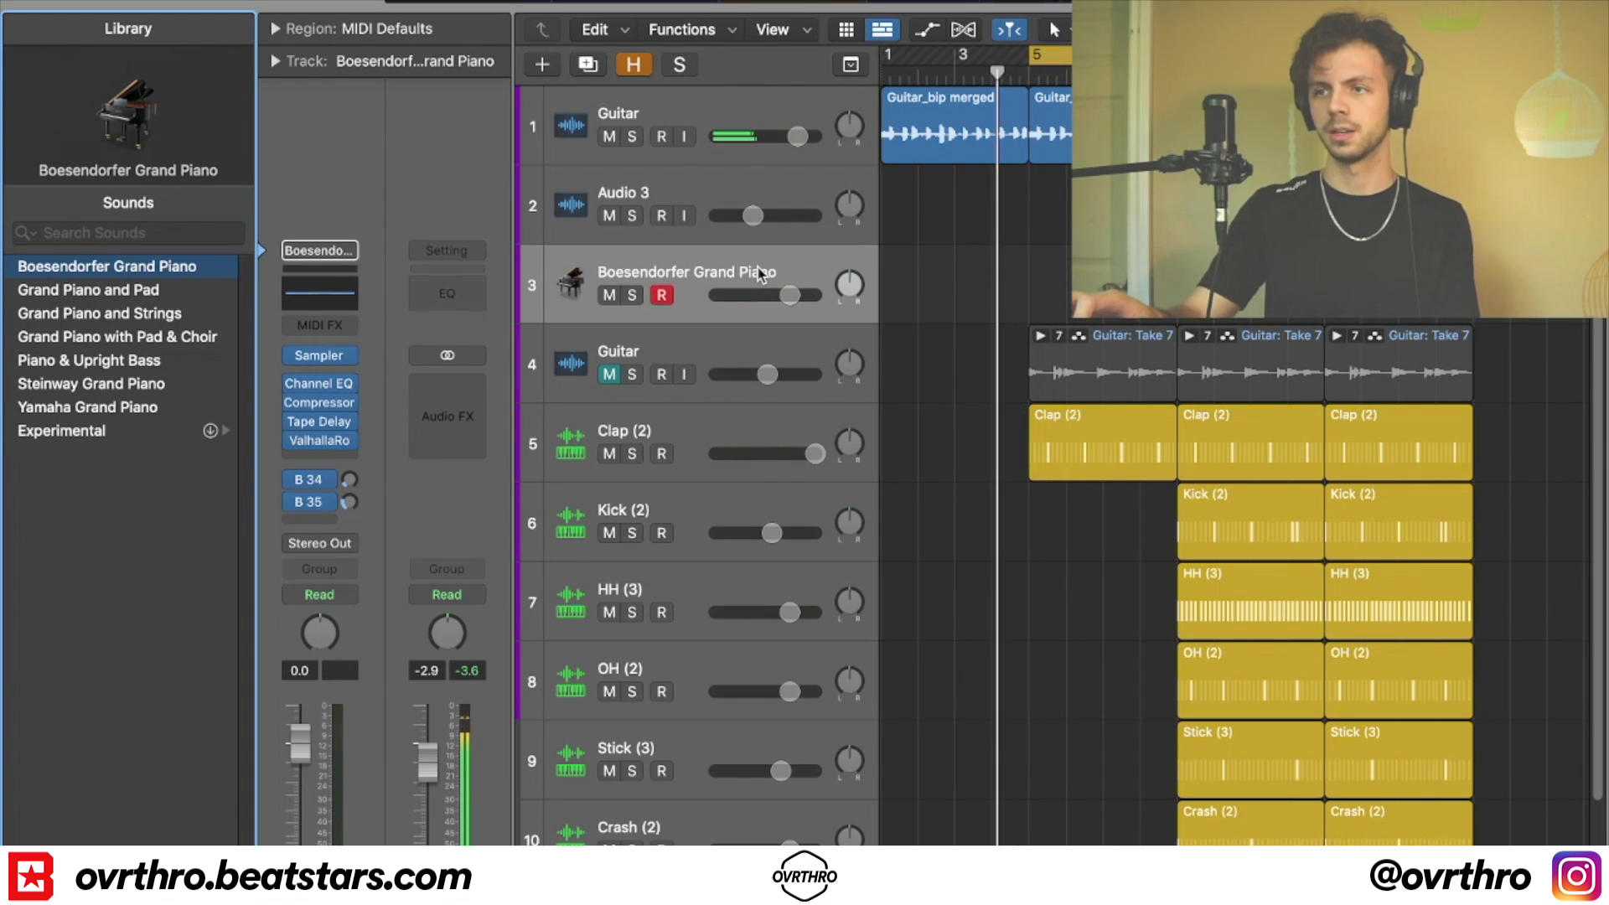
key("r")
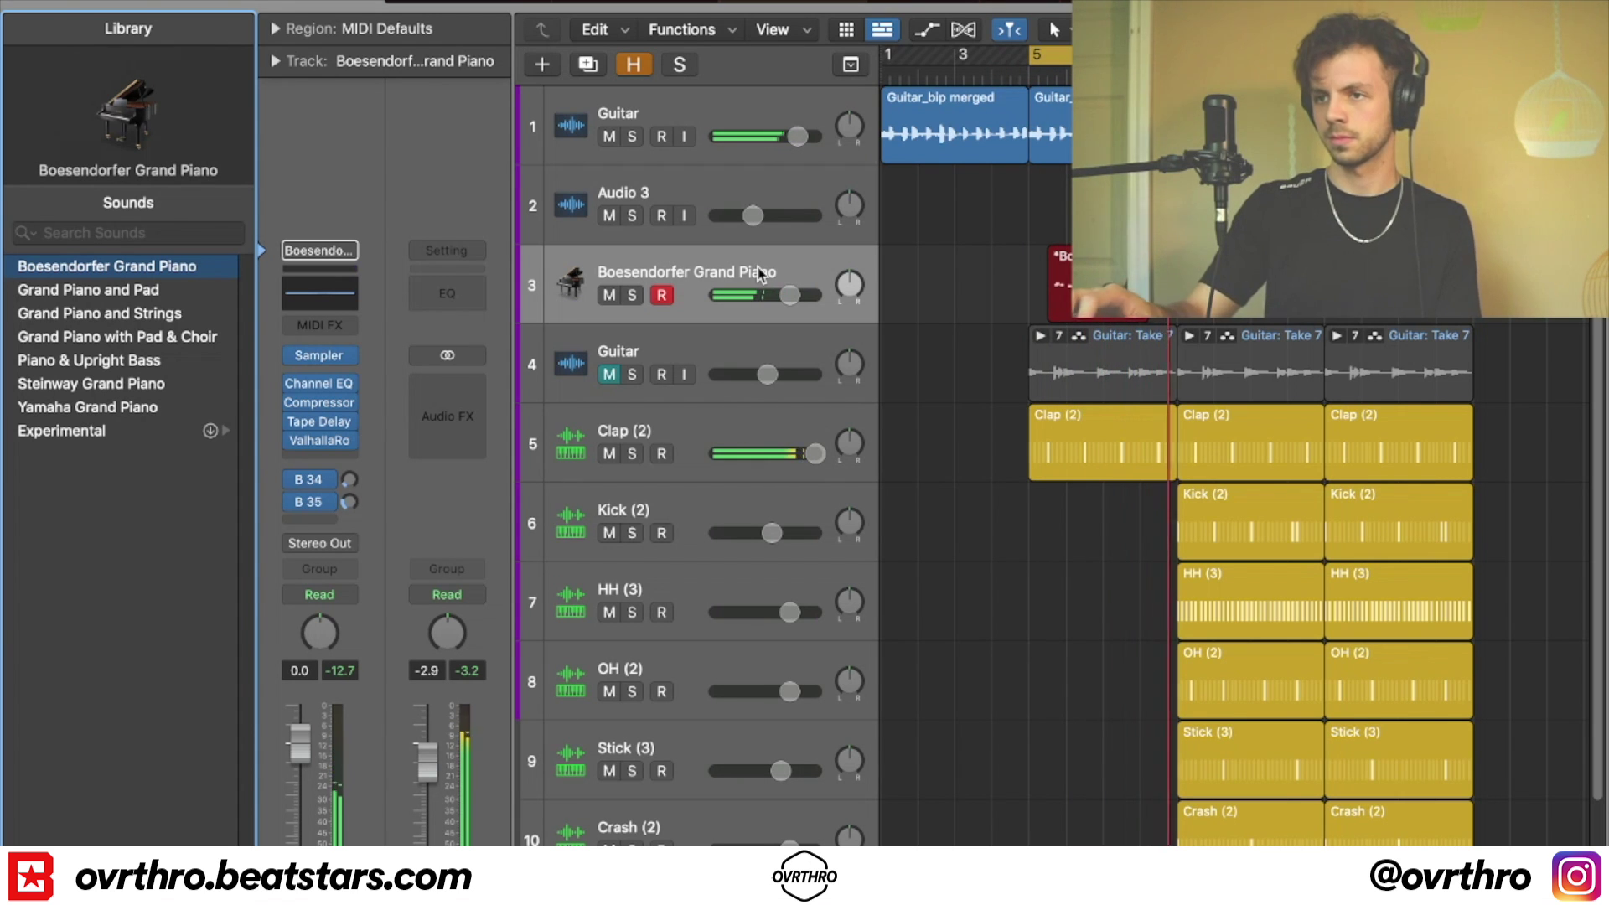
key("space")
key("space")
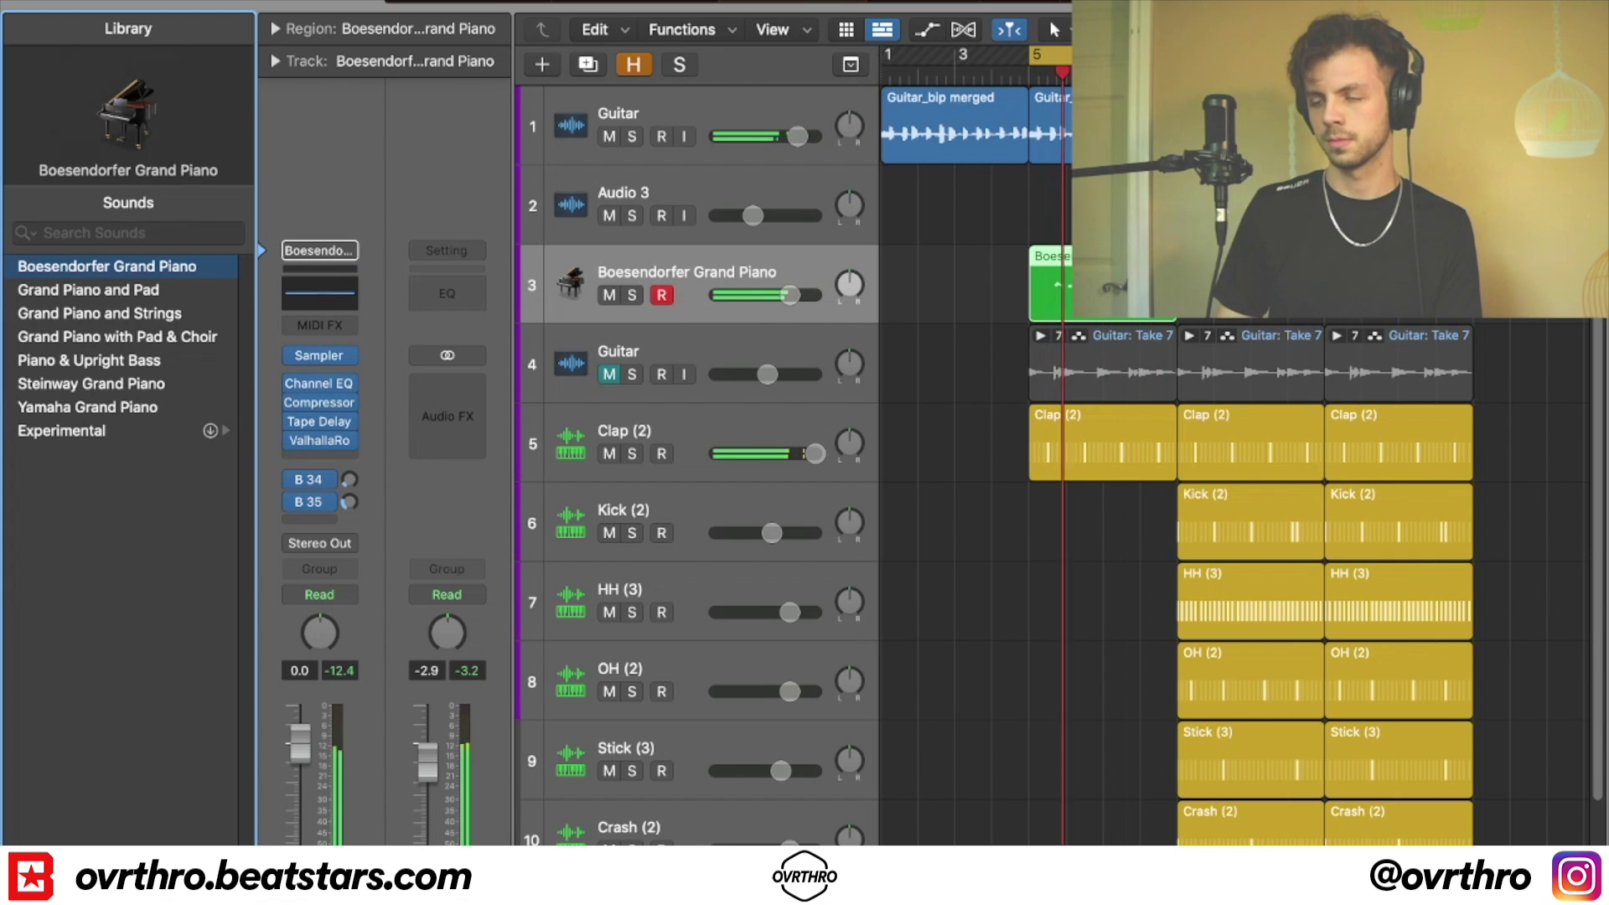
- Quantize the two piano notes around bar 6 and the row of E5 notes to 1/8 Note
key("e")
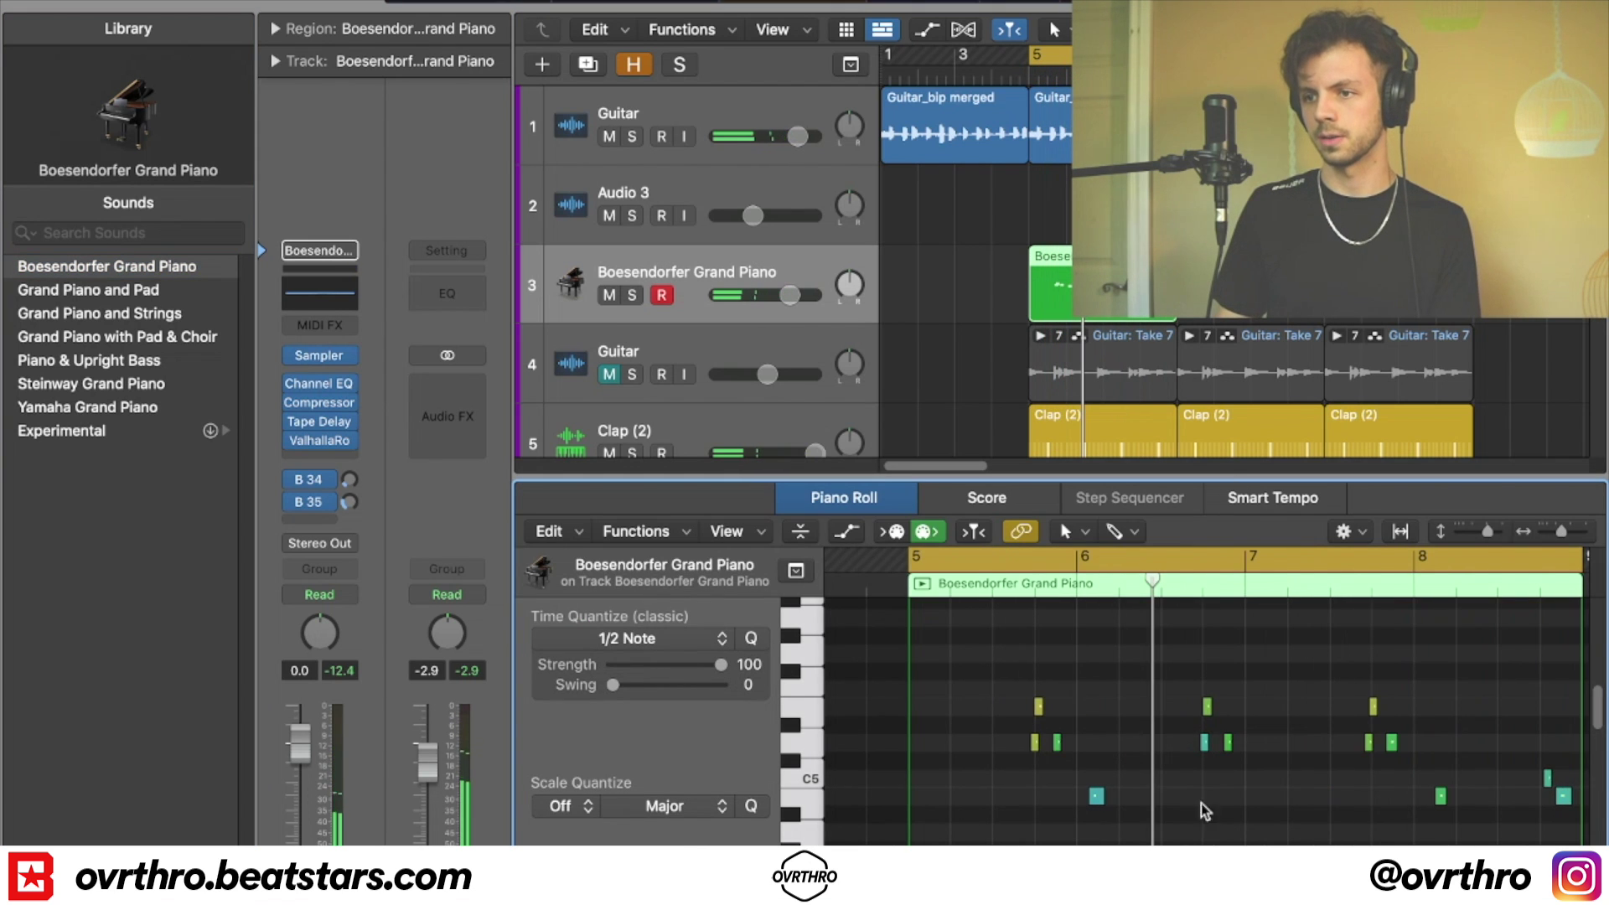
left_click_drag(1054, 697, 1128, 842)
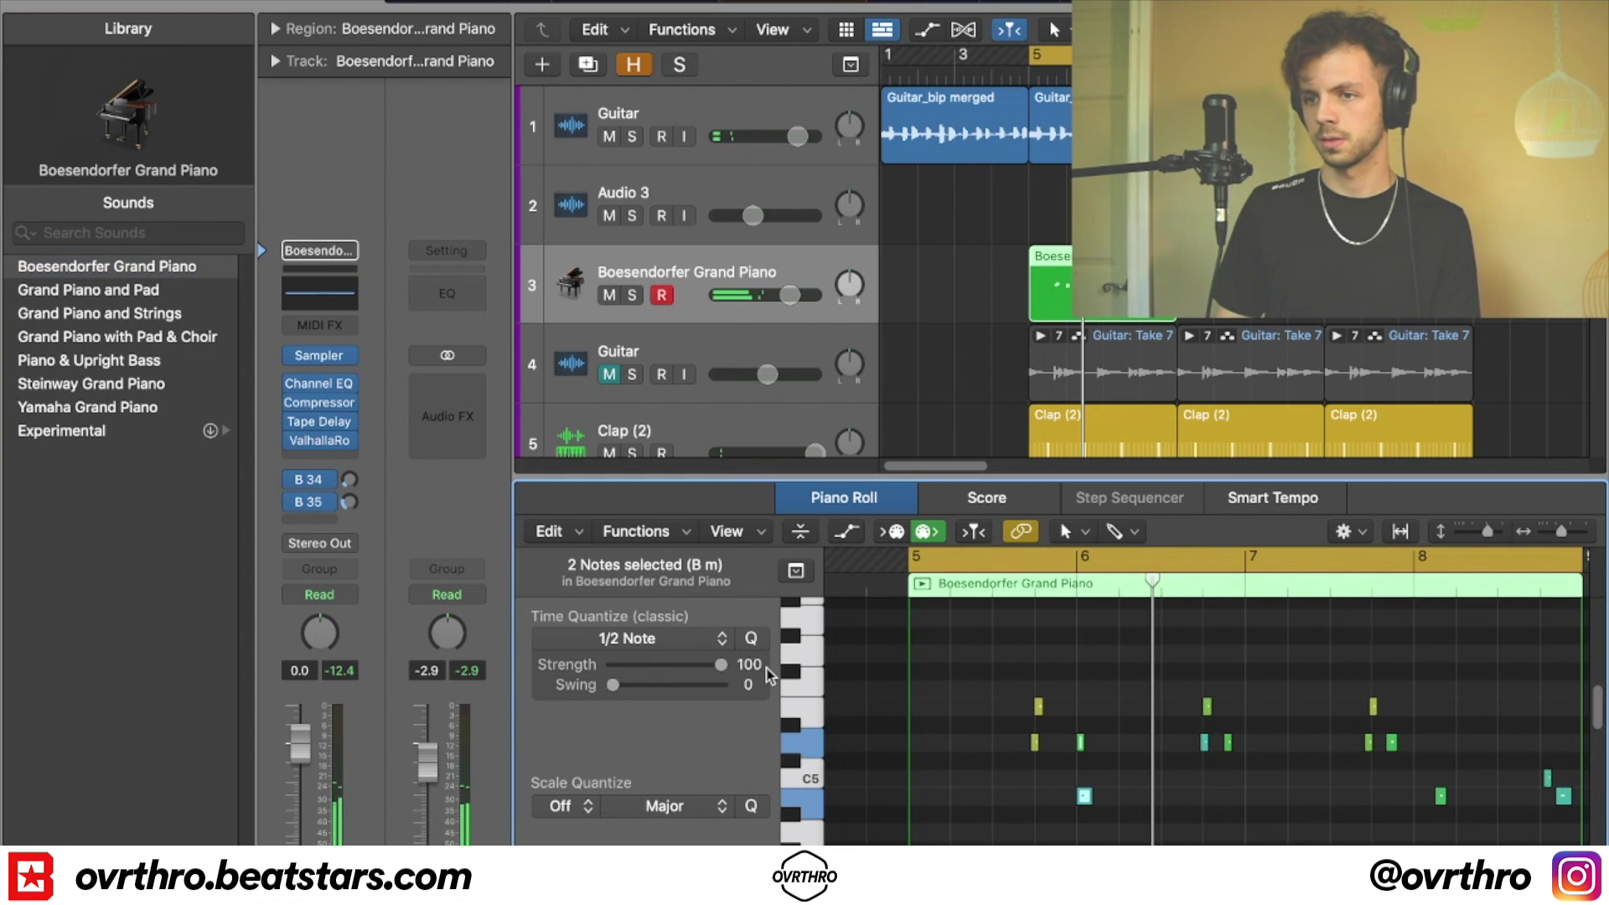
left_click(637, 637)
left_click(587, 751)
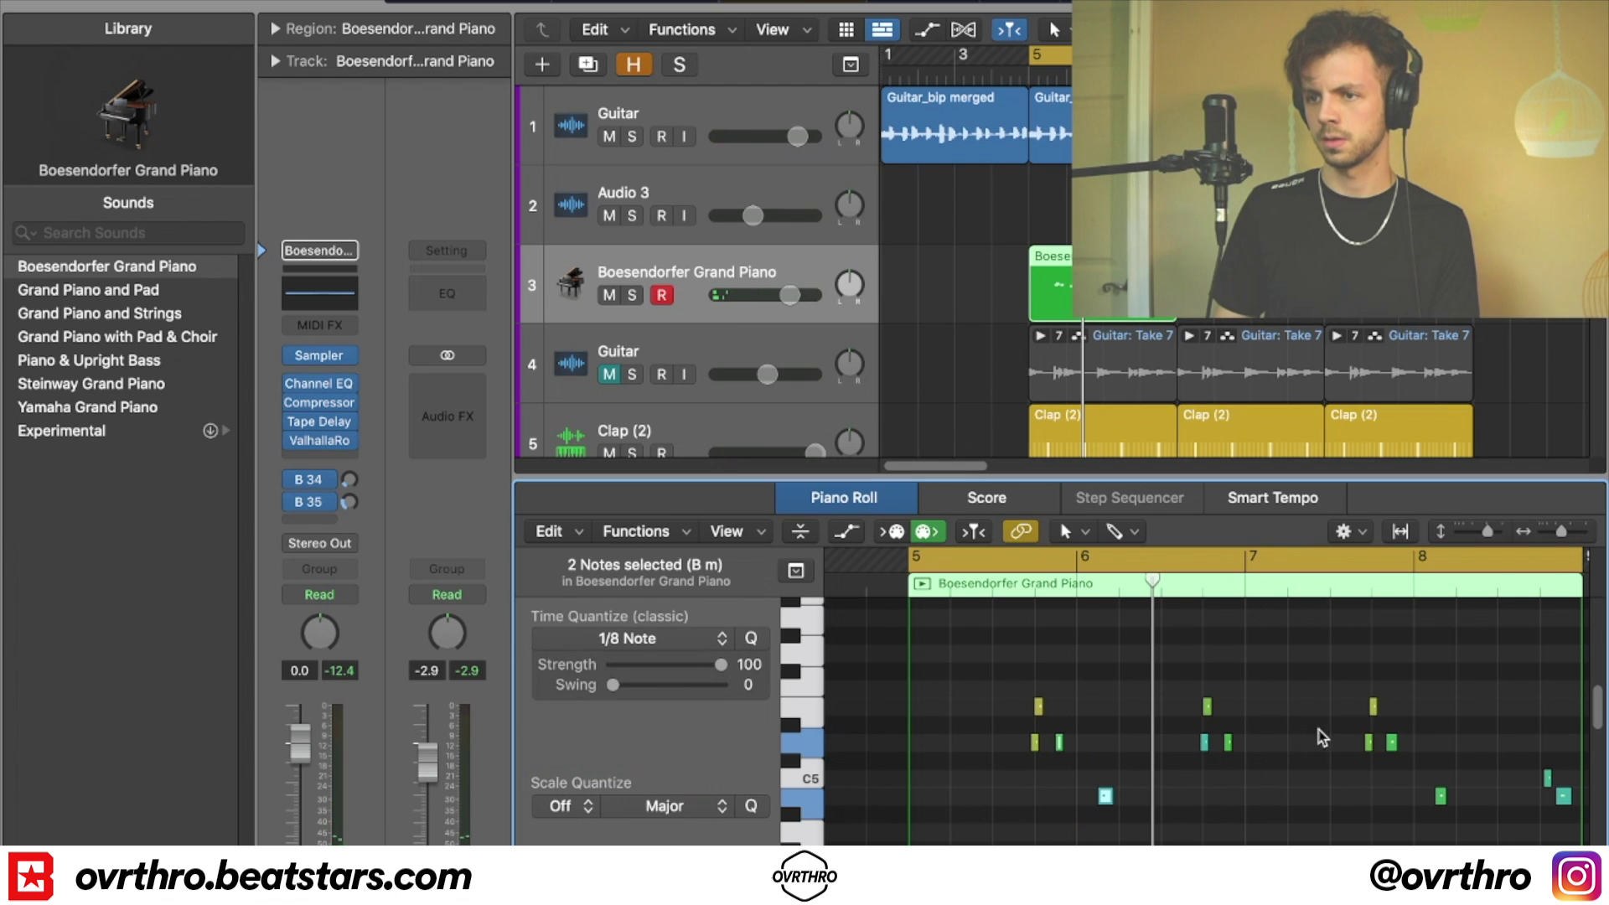
key("q")
left_click_drag(1022, 694, 1391, 709)
key("q")
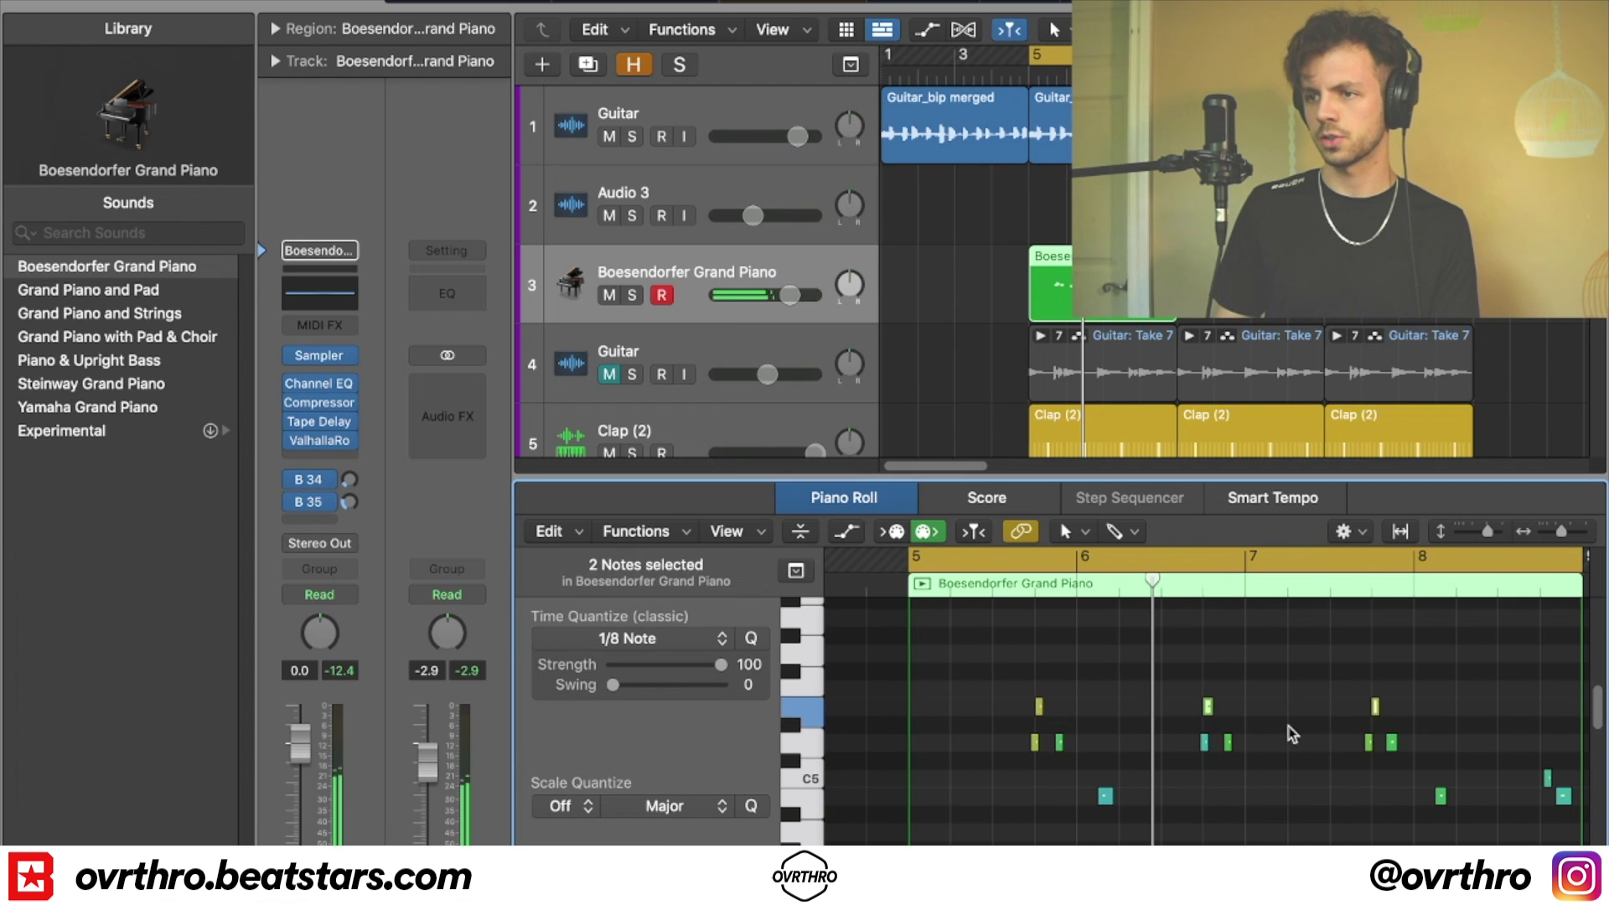
- Select the last three piano notes in bar 8 and play the section to check the timing
left_click(1313, 734)
scroll(1374, 754, "right", 3)
left_click_drag(1473, 749, 1273, 833)
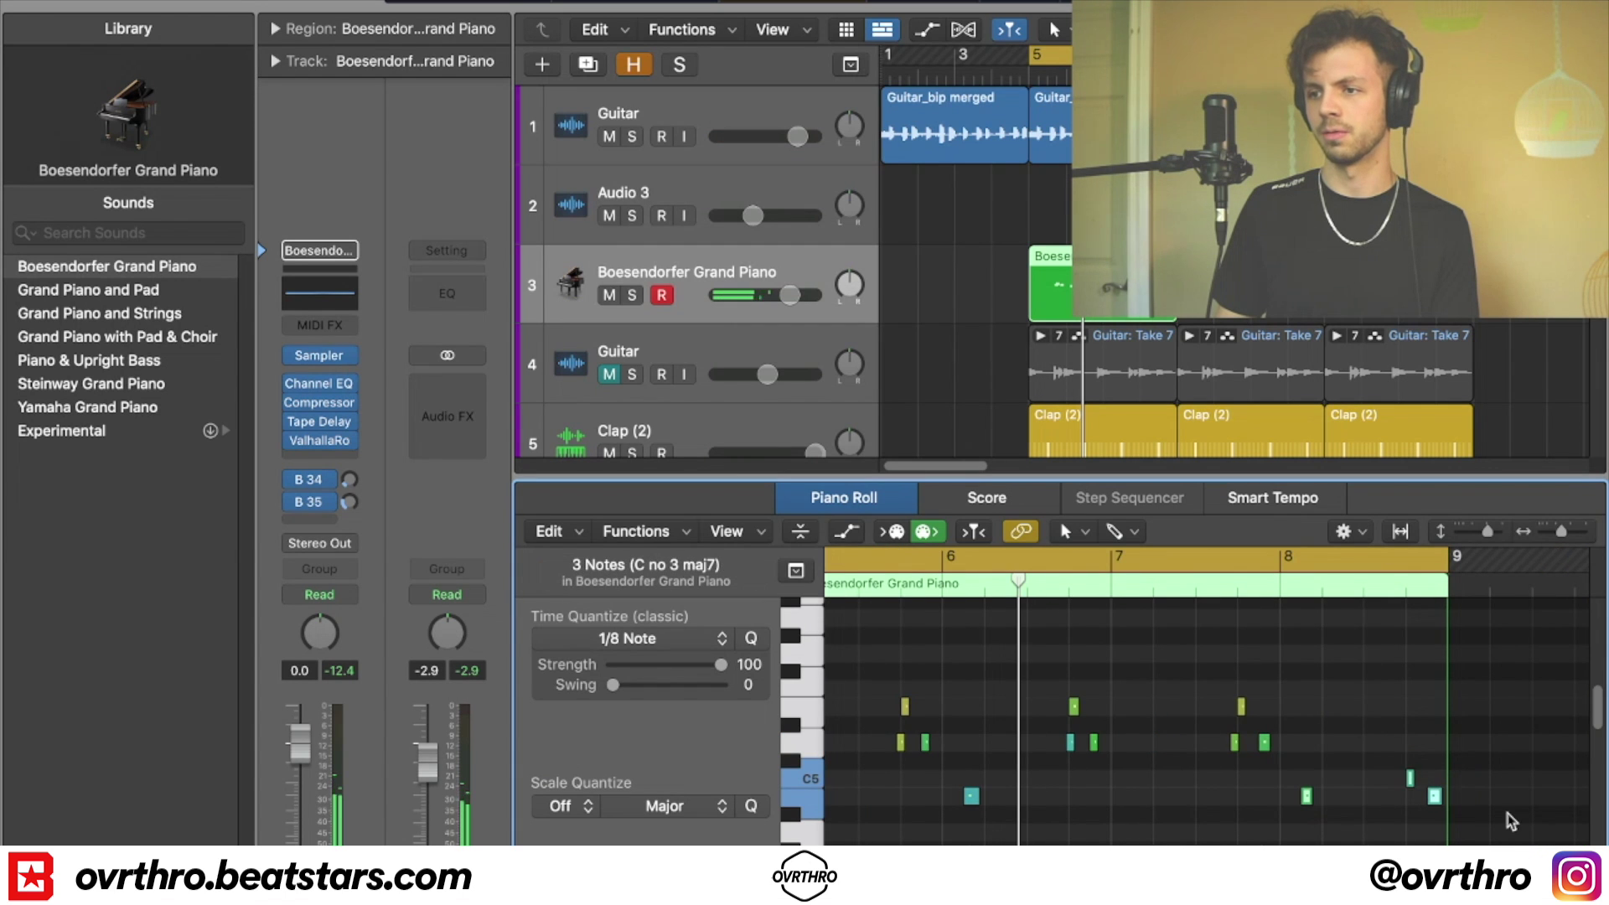
key("space")
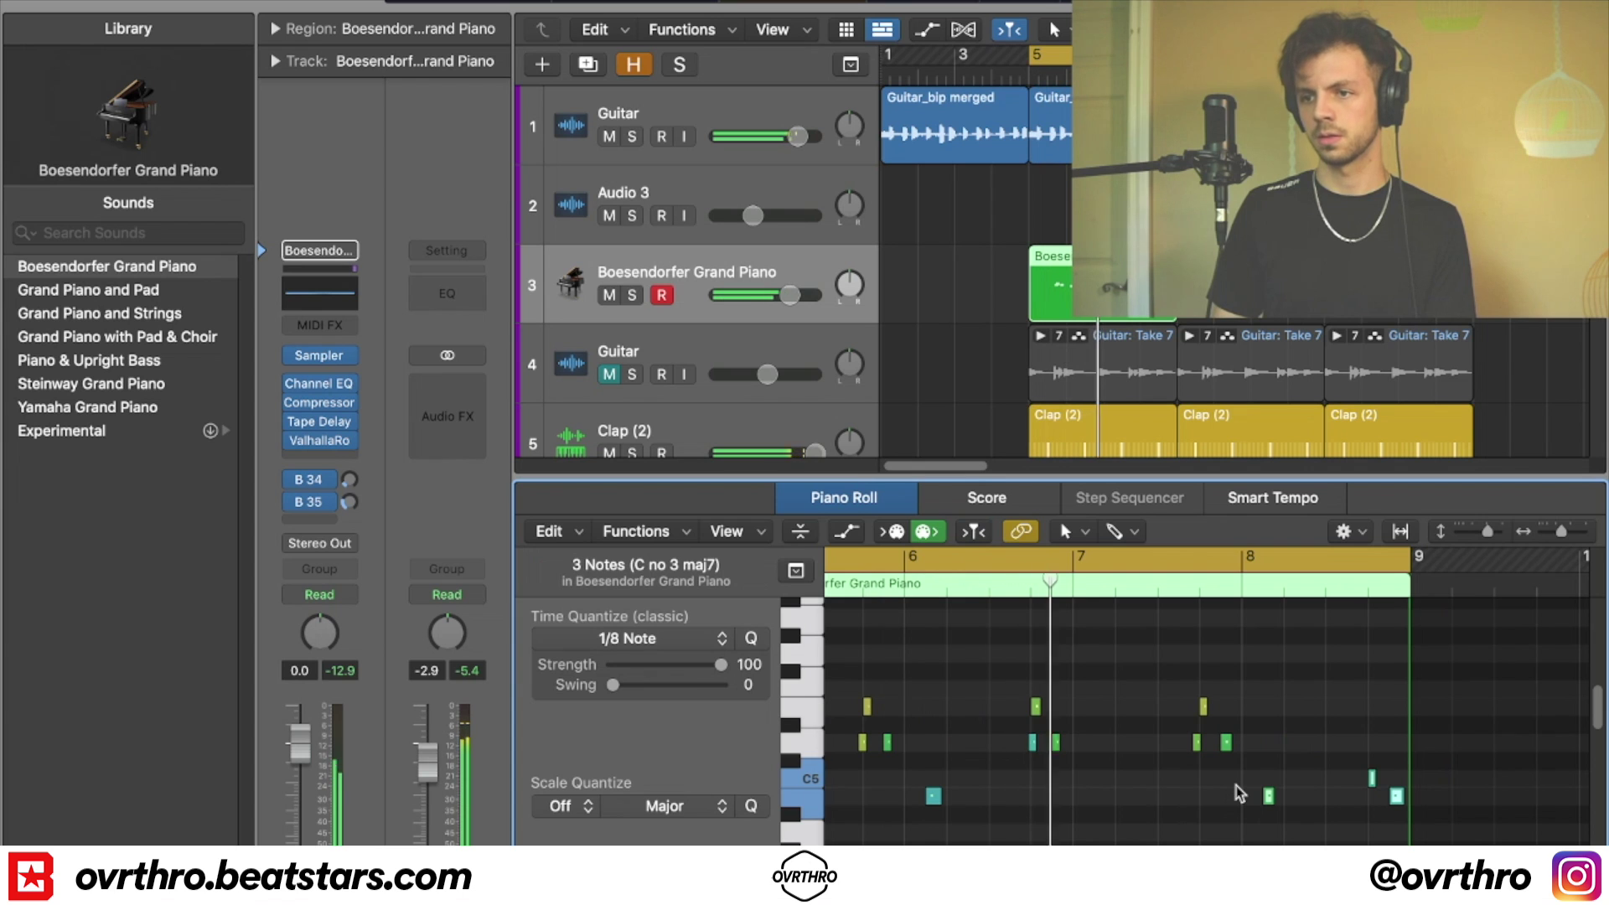
- Move the D5 piano note just before bar 8 slightly later and keep the section cycling
left_click(1189, 796)
key("z")
key("super+Right")
left_click(1313, 743)
left_click_drag(1313, 750, 1320, 750)
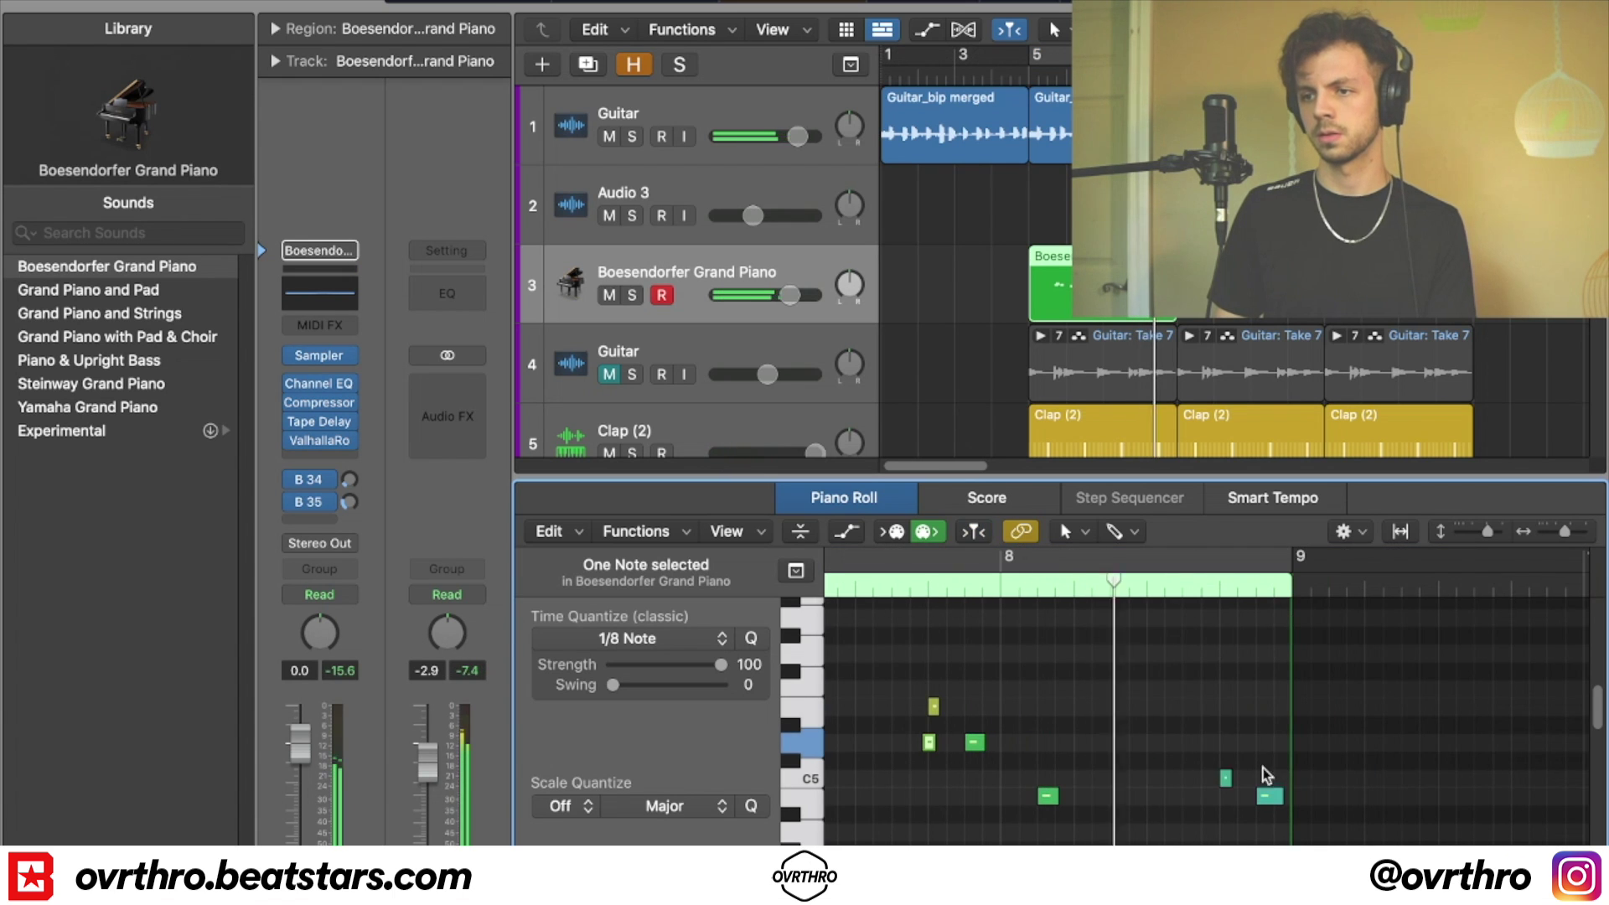
key("c")
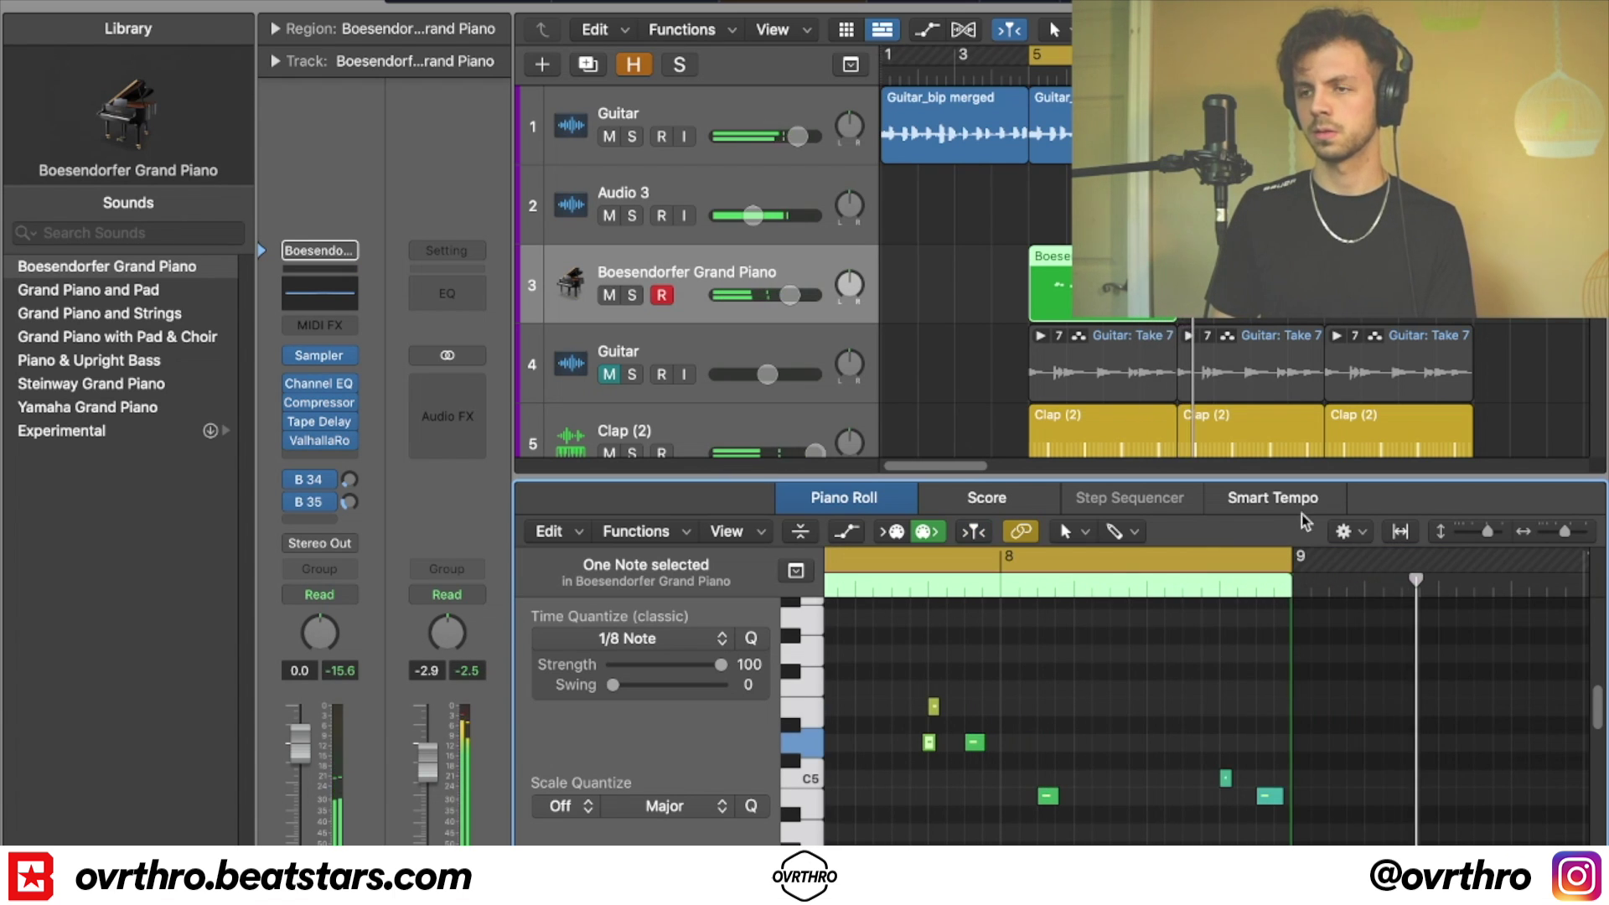
- Close the piano roll and set the Boesendorfer Grand Piano track's volume to -0.8 dB
key("e")
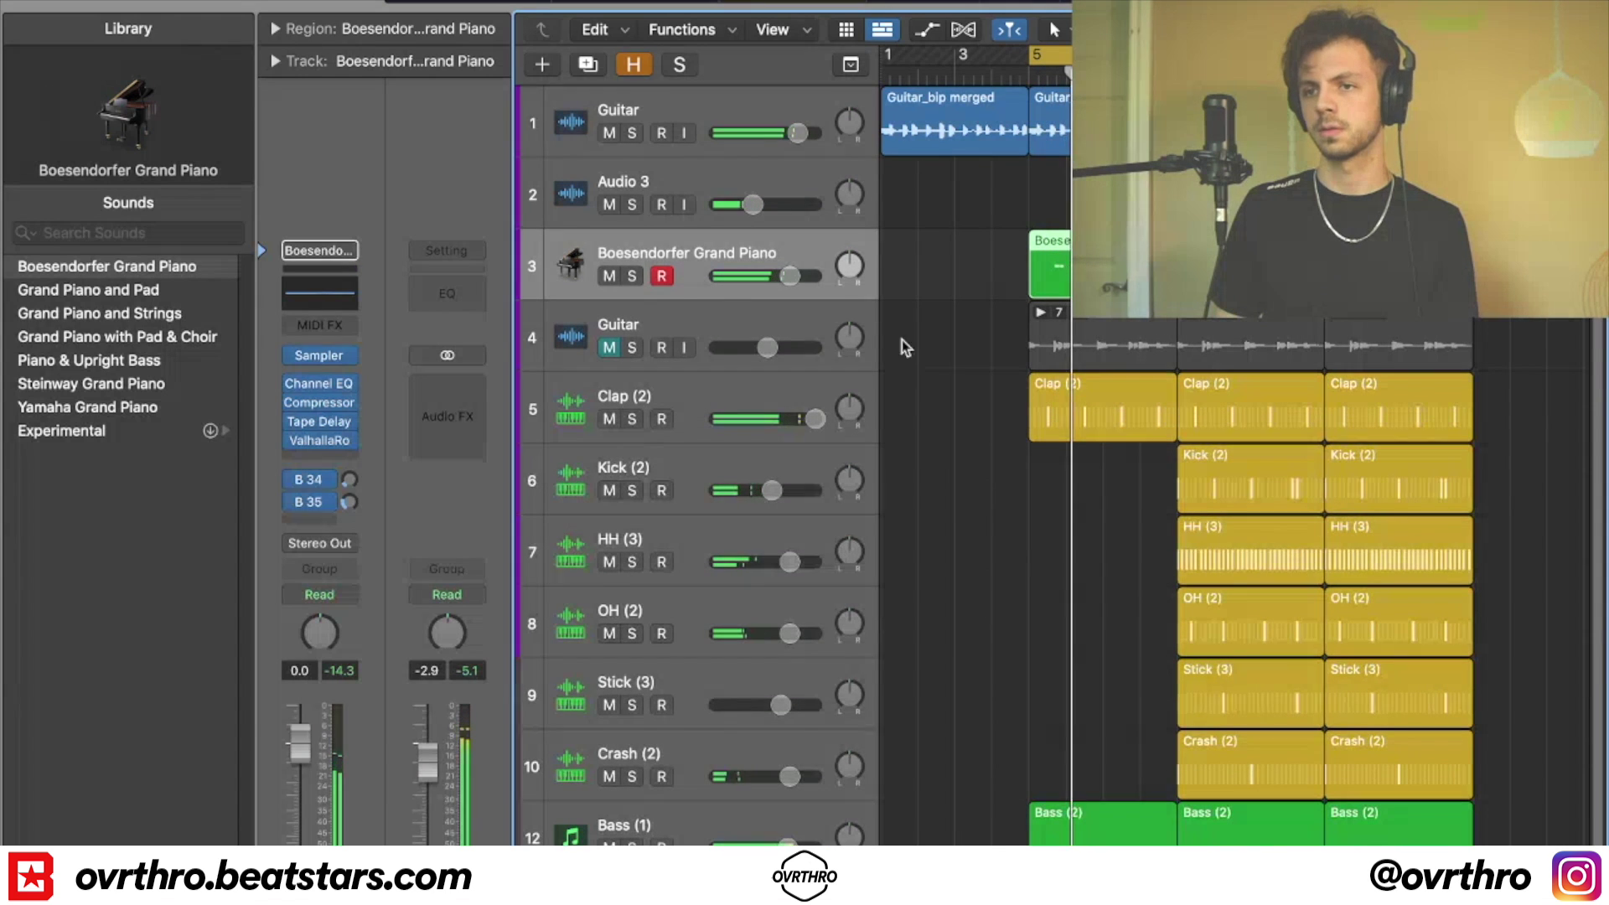
left_click_drag(789, 277, 786, 276)
key("super+Up")
key("c")
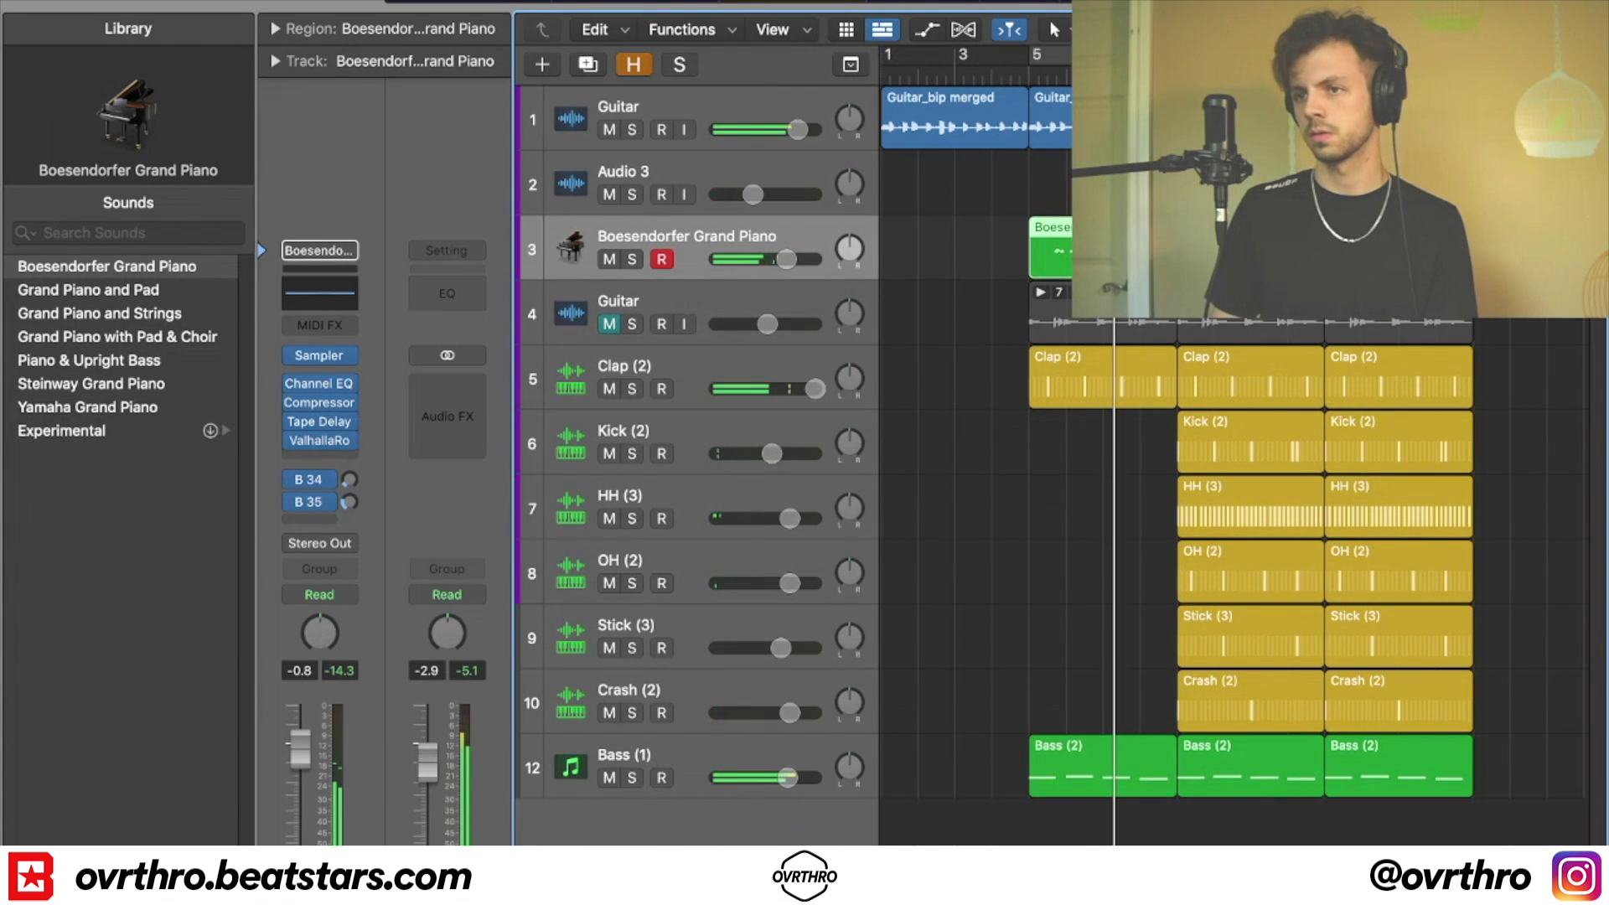
key("super+Up")
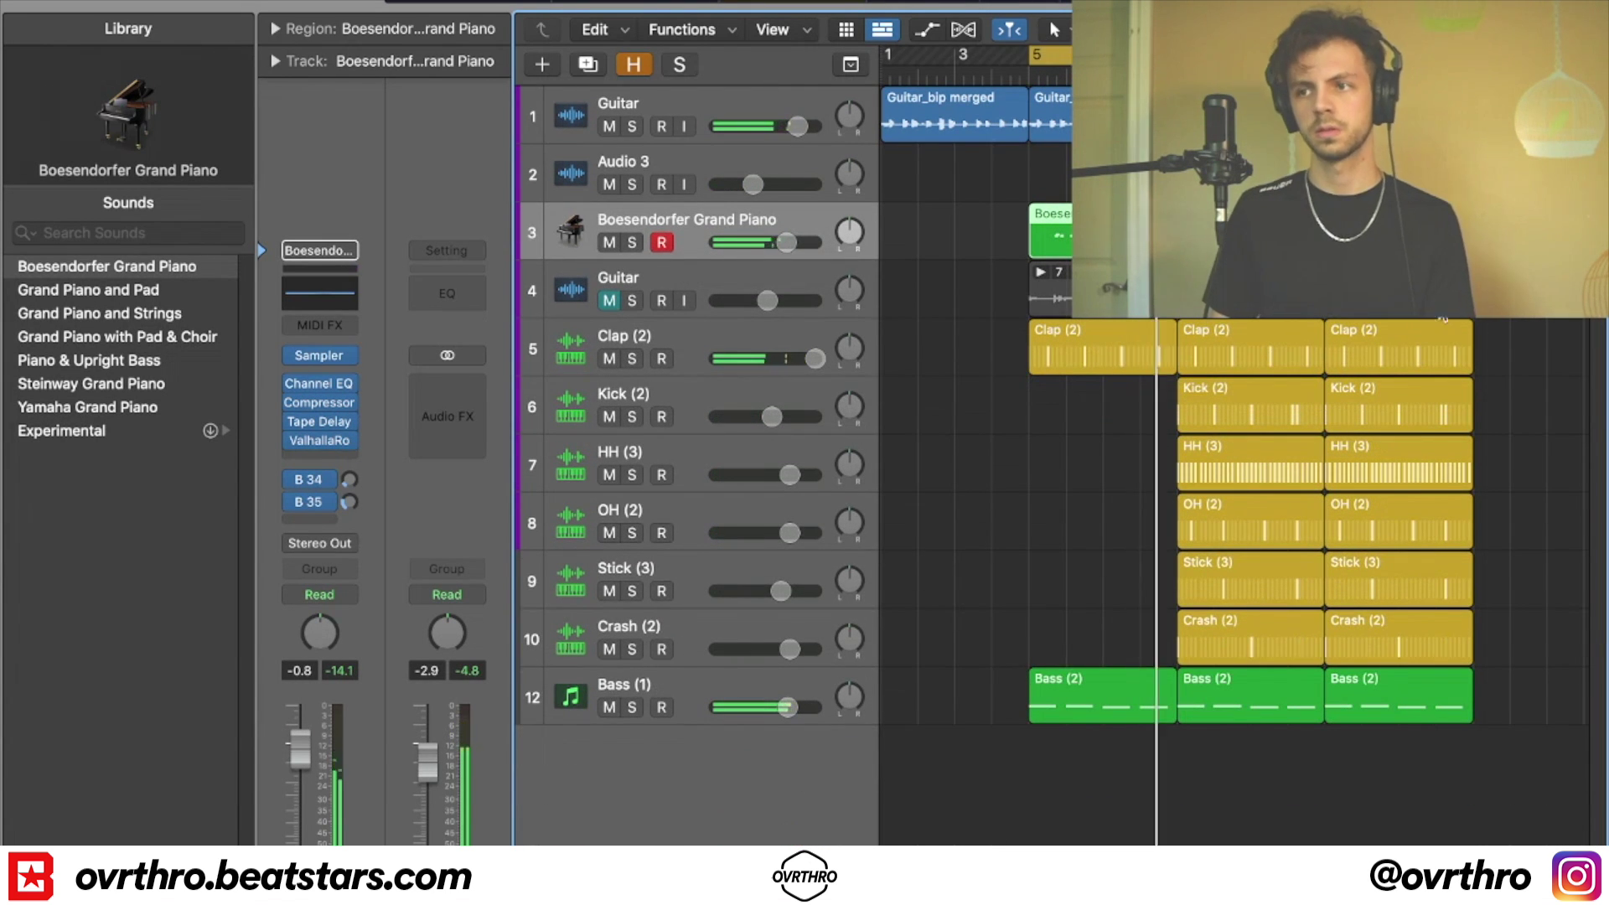
- Move the last two notes of bar 8 in the piano region to a lower pitch
key("e")
scroll(1257, 658, "right", 5)
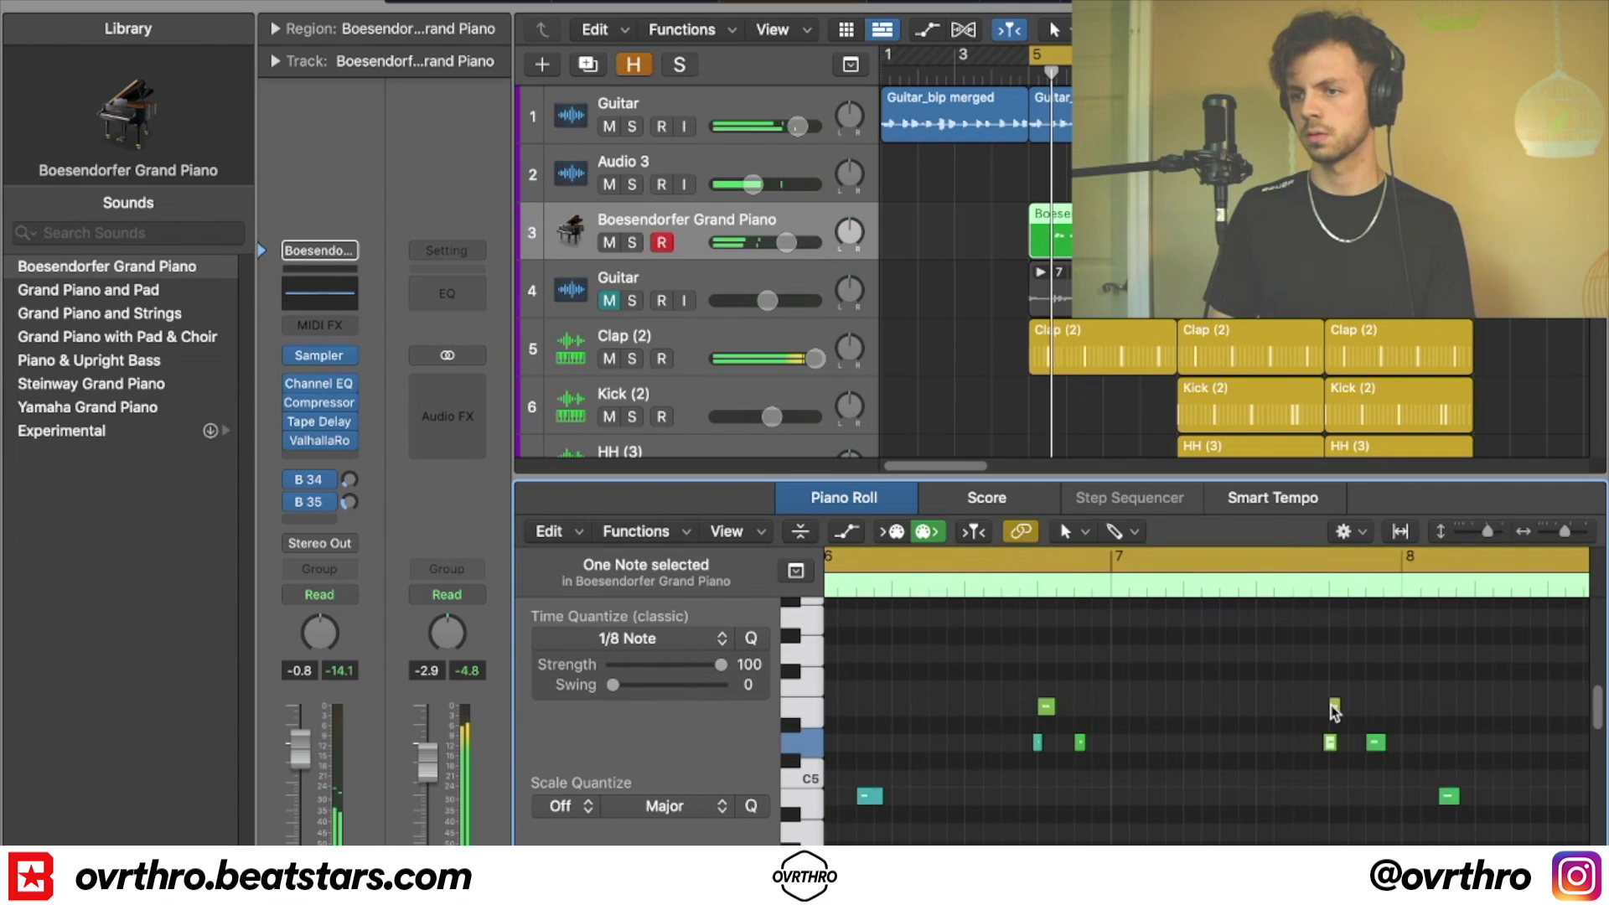
scroll(1454, 744, "down", 5)
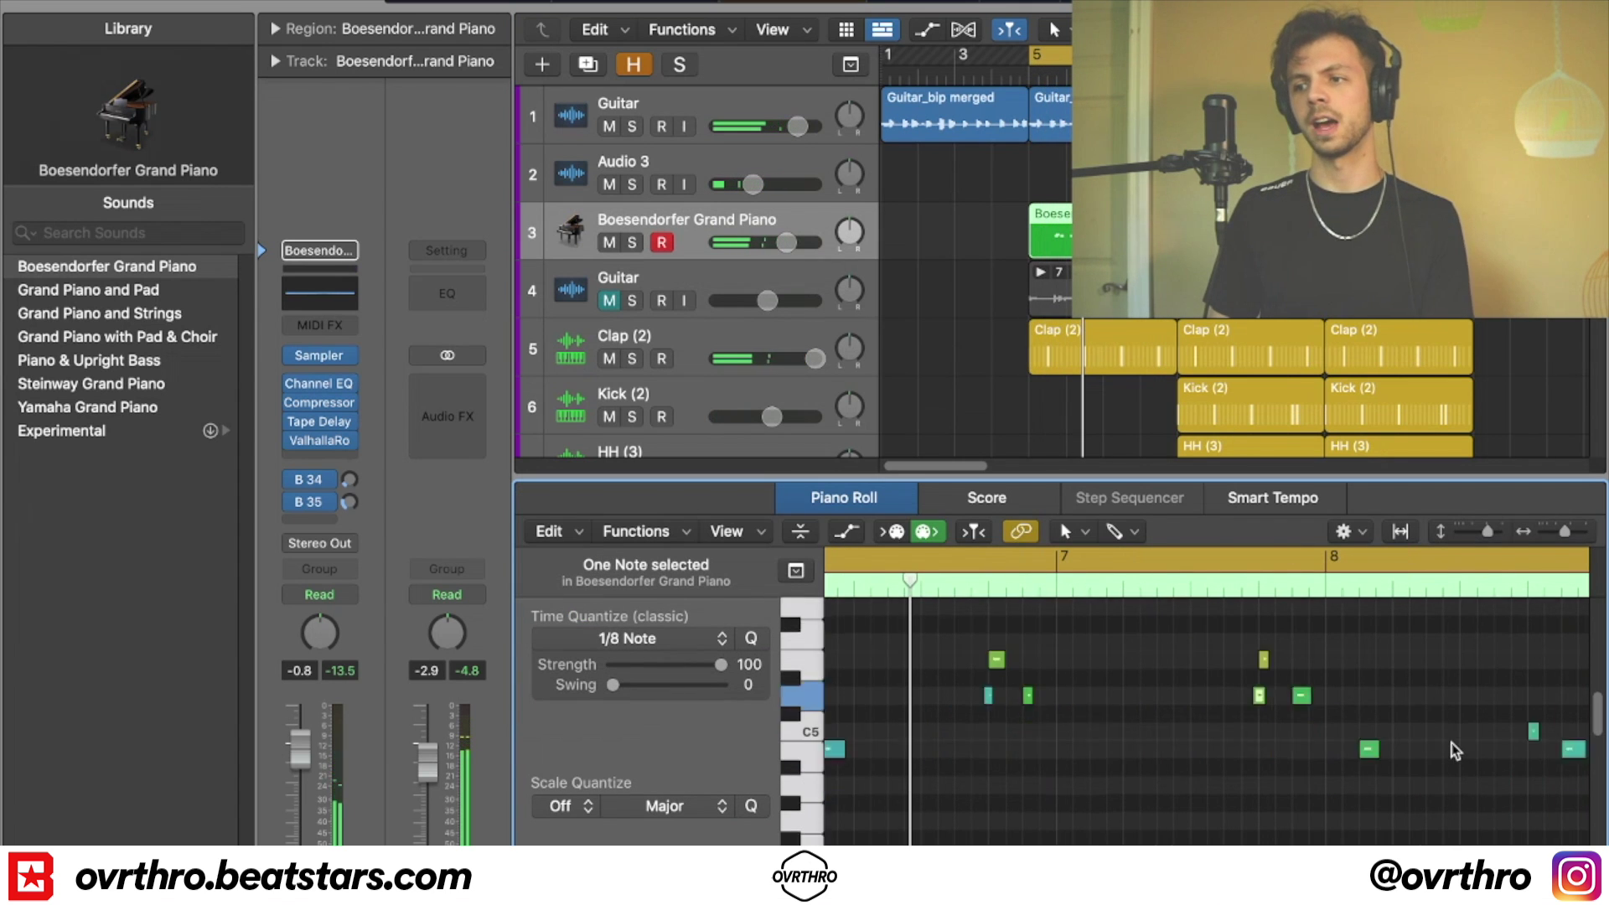
left_click_drag(1472, 661, 1599, 712)
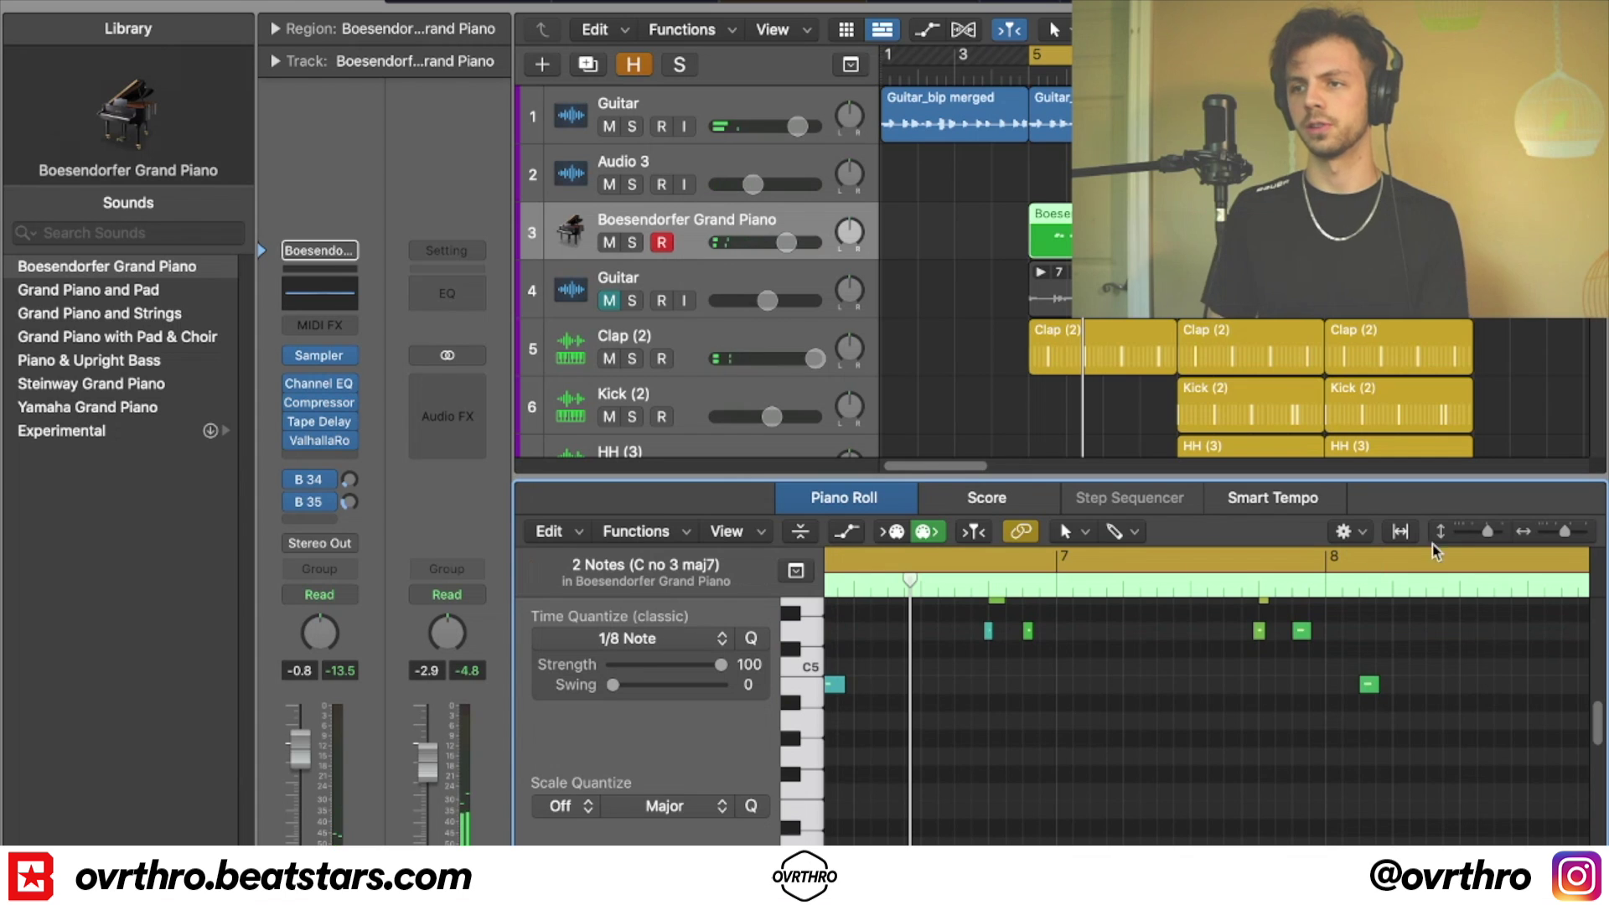
key("e")
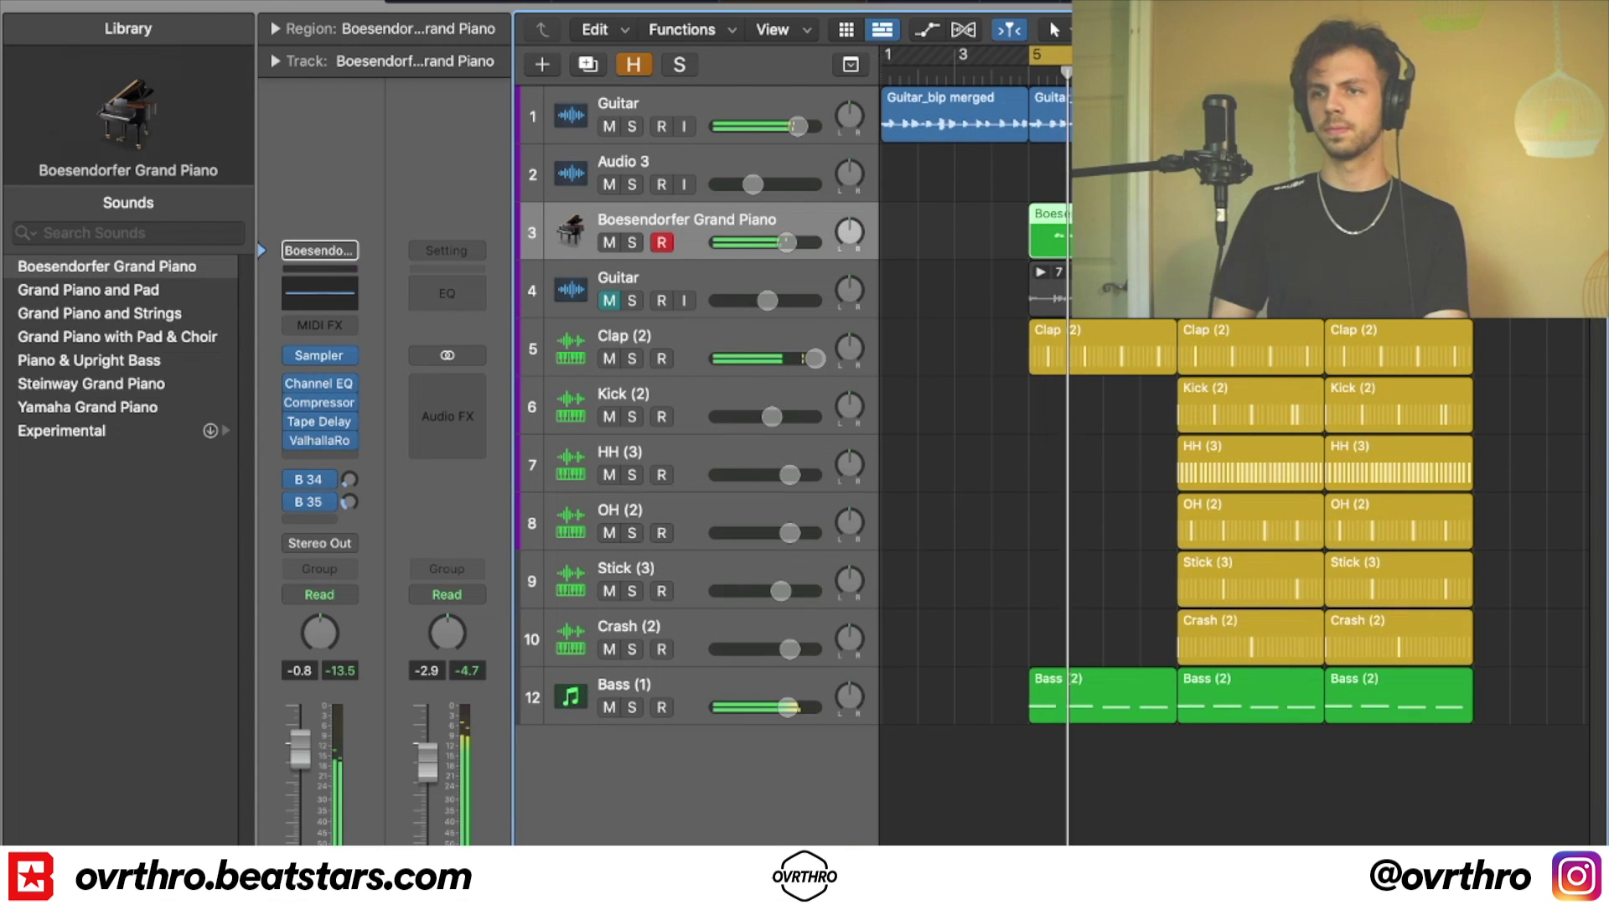
- Turn off the cycle and repeat the Boesendorfer Grand Piano region once into the section starting at bar 9
key("c")
left_click(1508, 243)
left_click(1106, 231)
key("super+r")
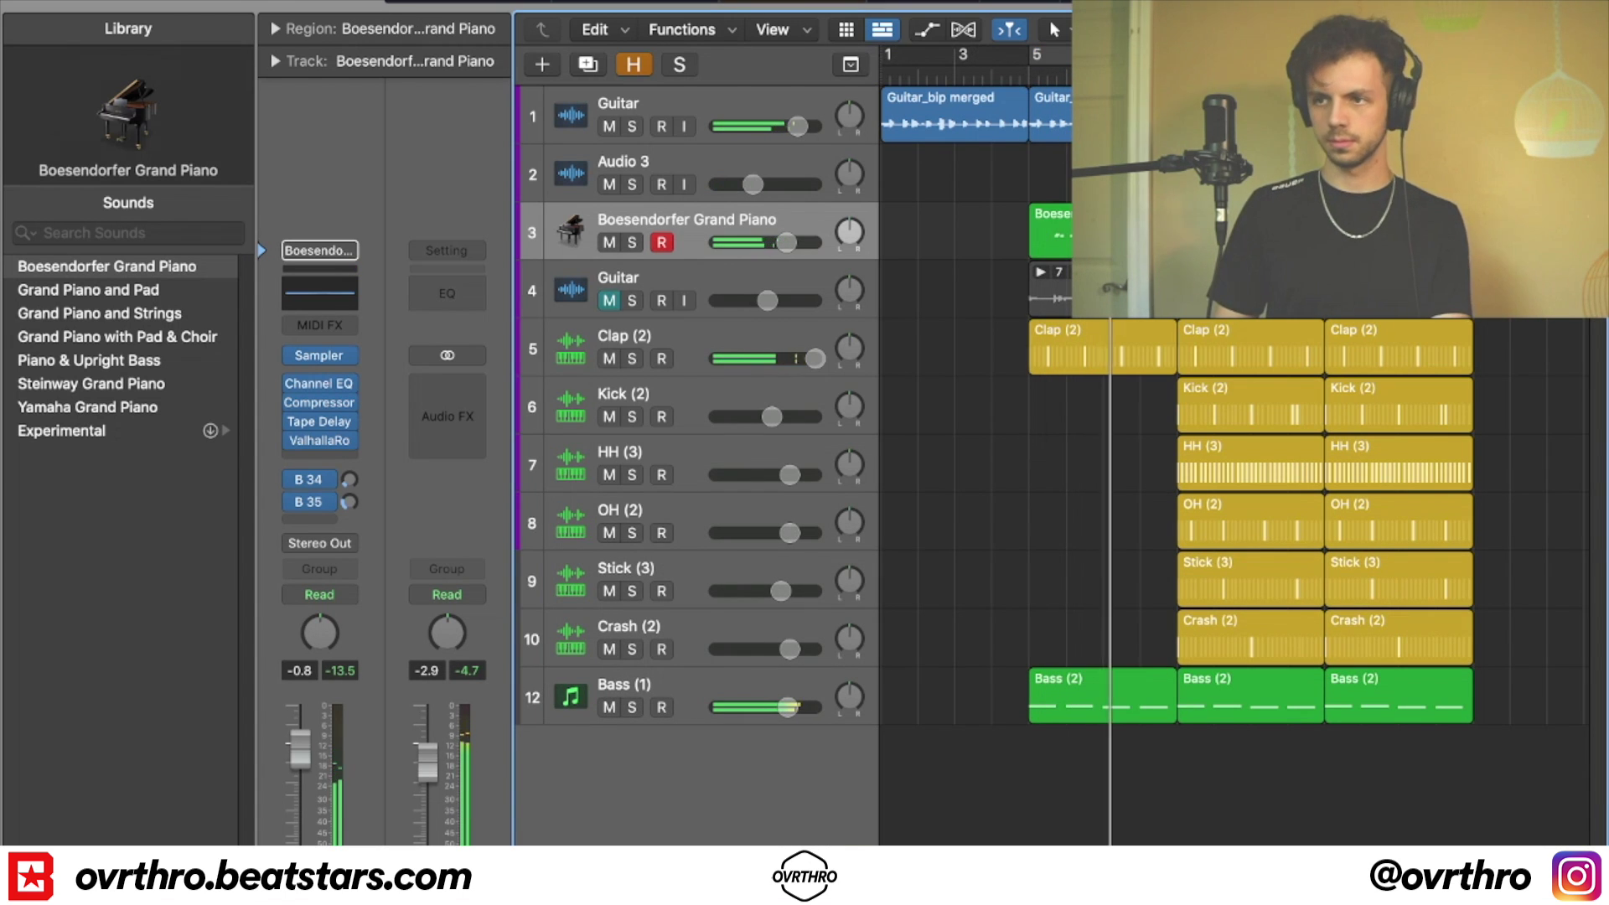
key("super+Right")
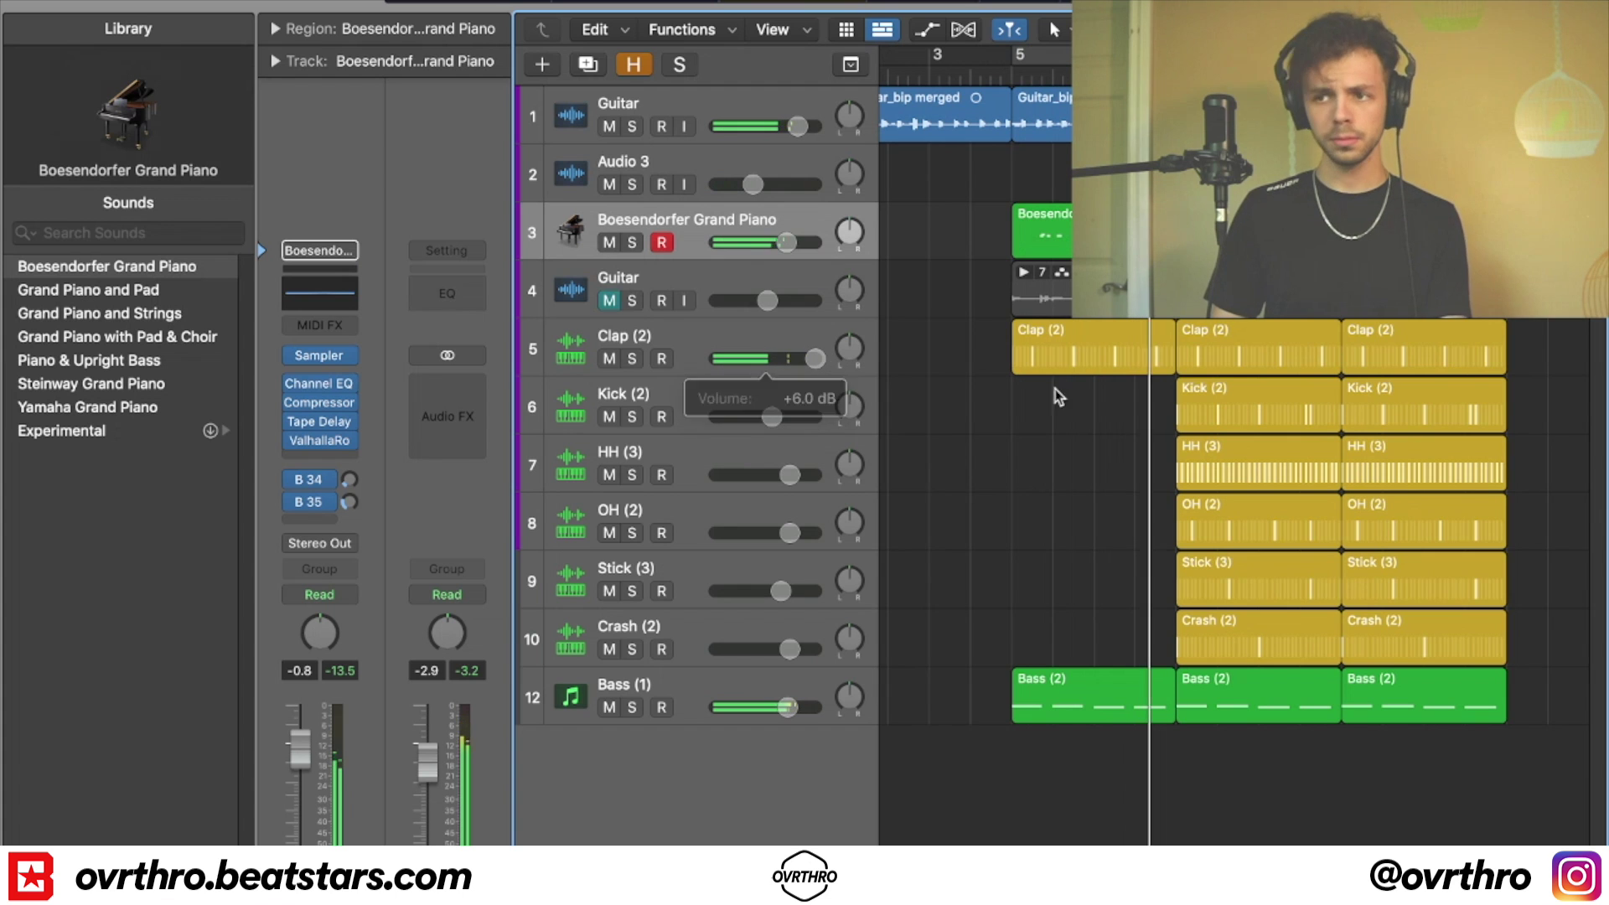
scroll(1322, 563, "up", 2)
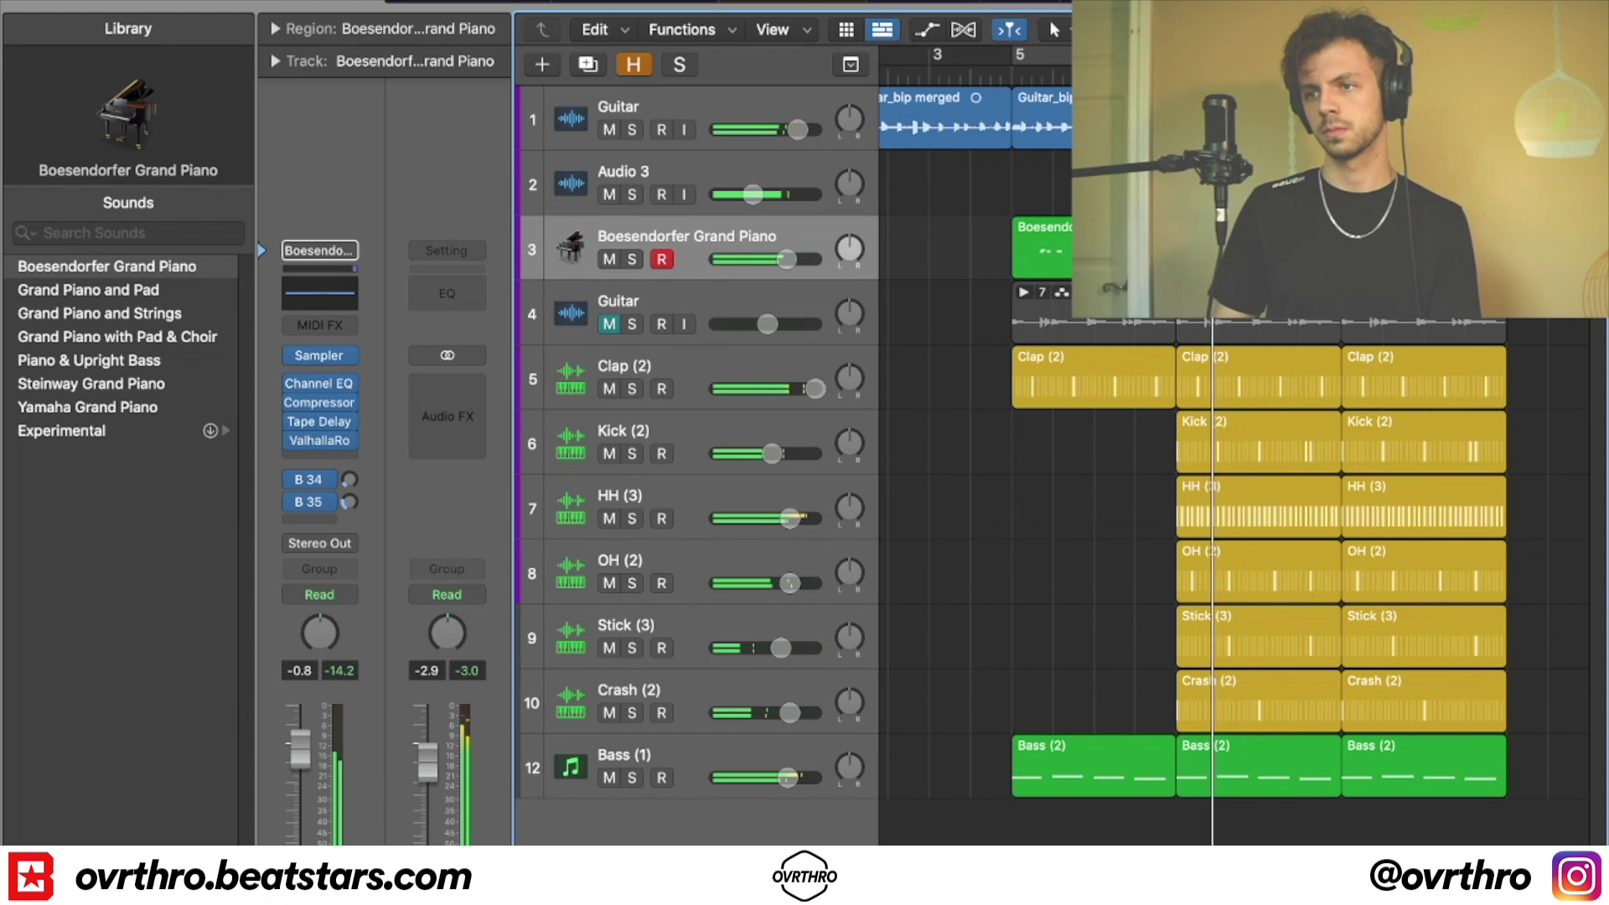
- Duplicate the Audio 3 track for a new guitar part, mute the original, enable input monitoring and bypass the copy's pitch shifter
left_click(722, 168)
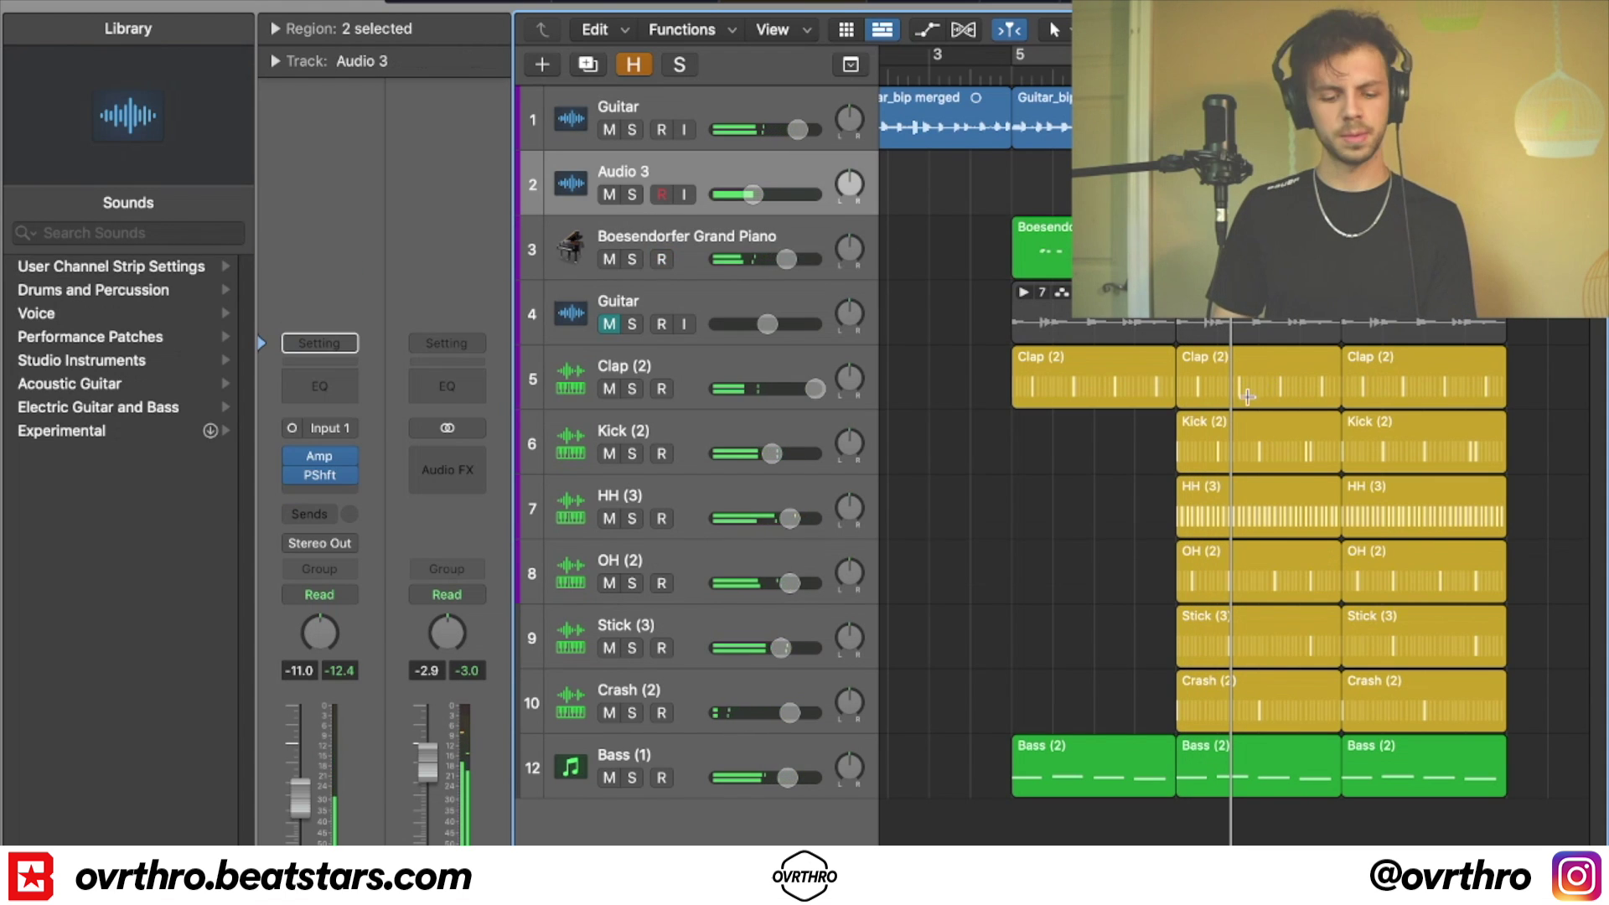
key("super+d")
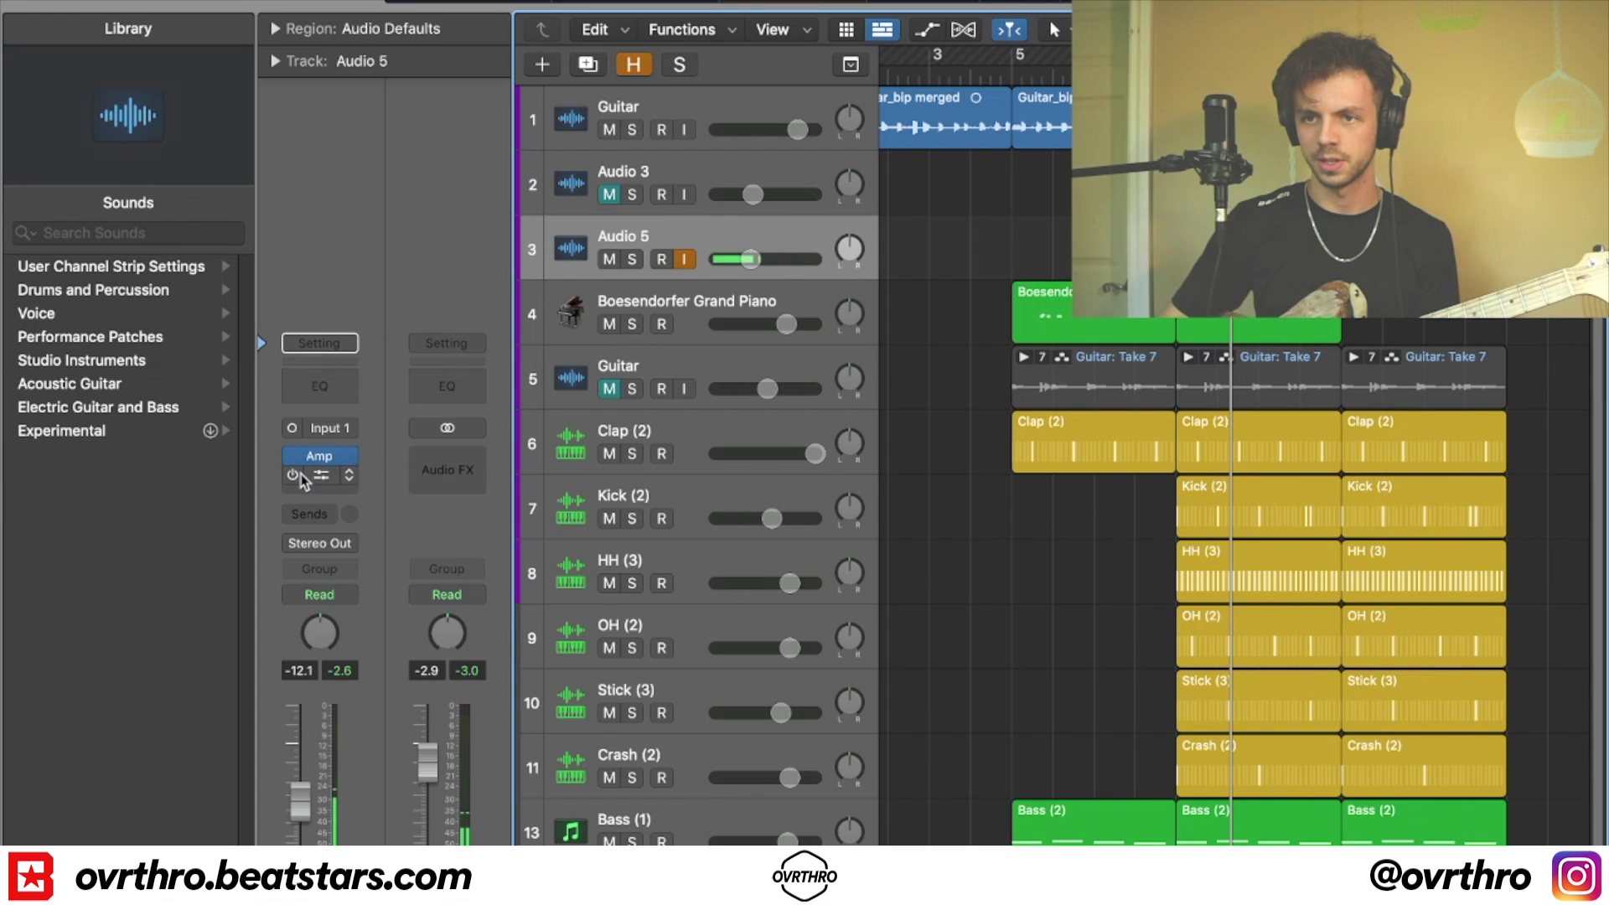
- Record guitar takes on the Audio 5 track in the section starting at bar 9
key("r")
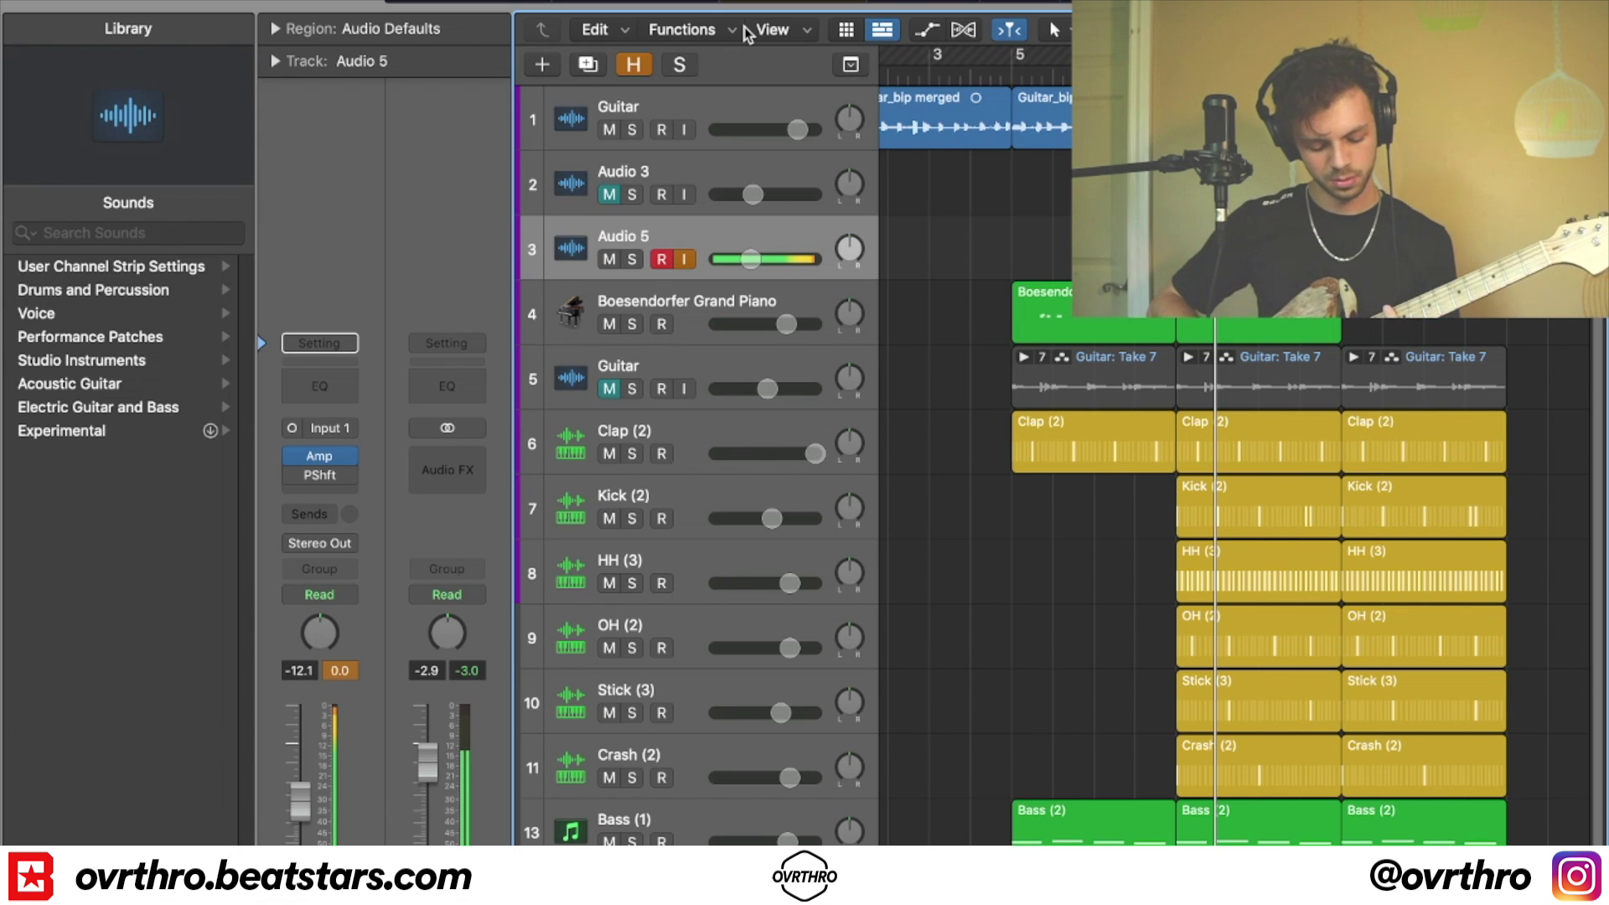
key("r")
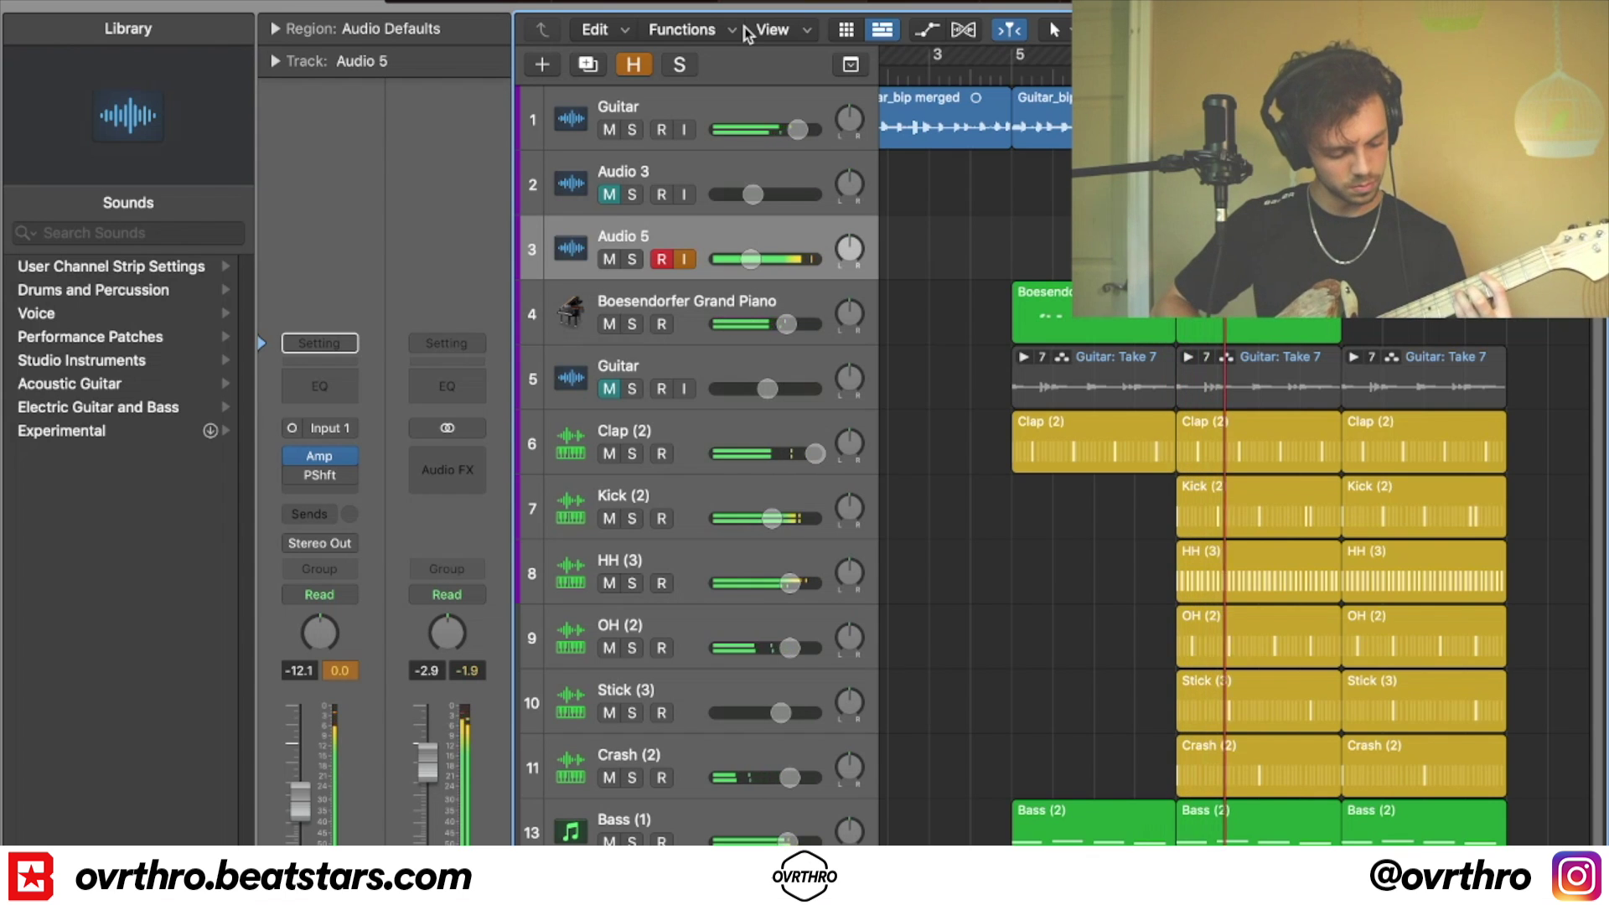
key("space")
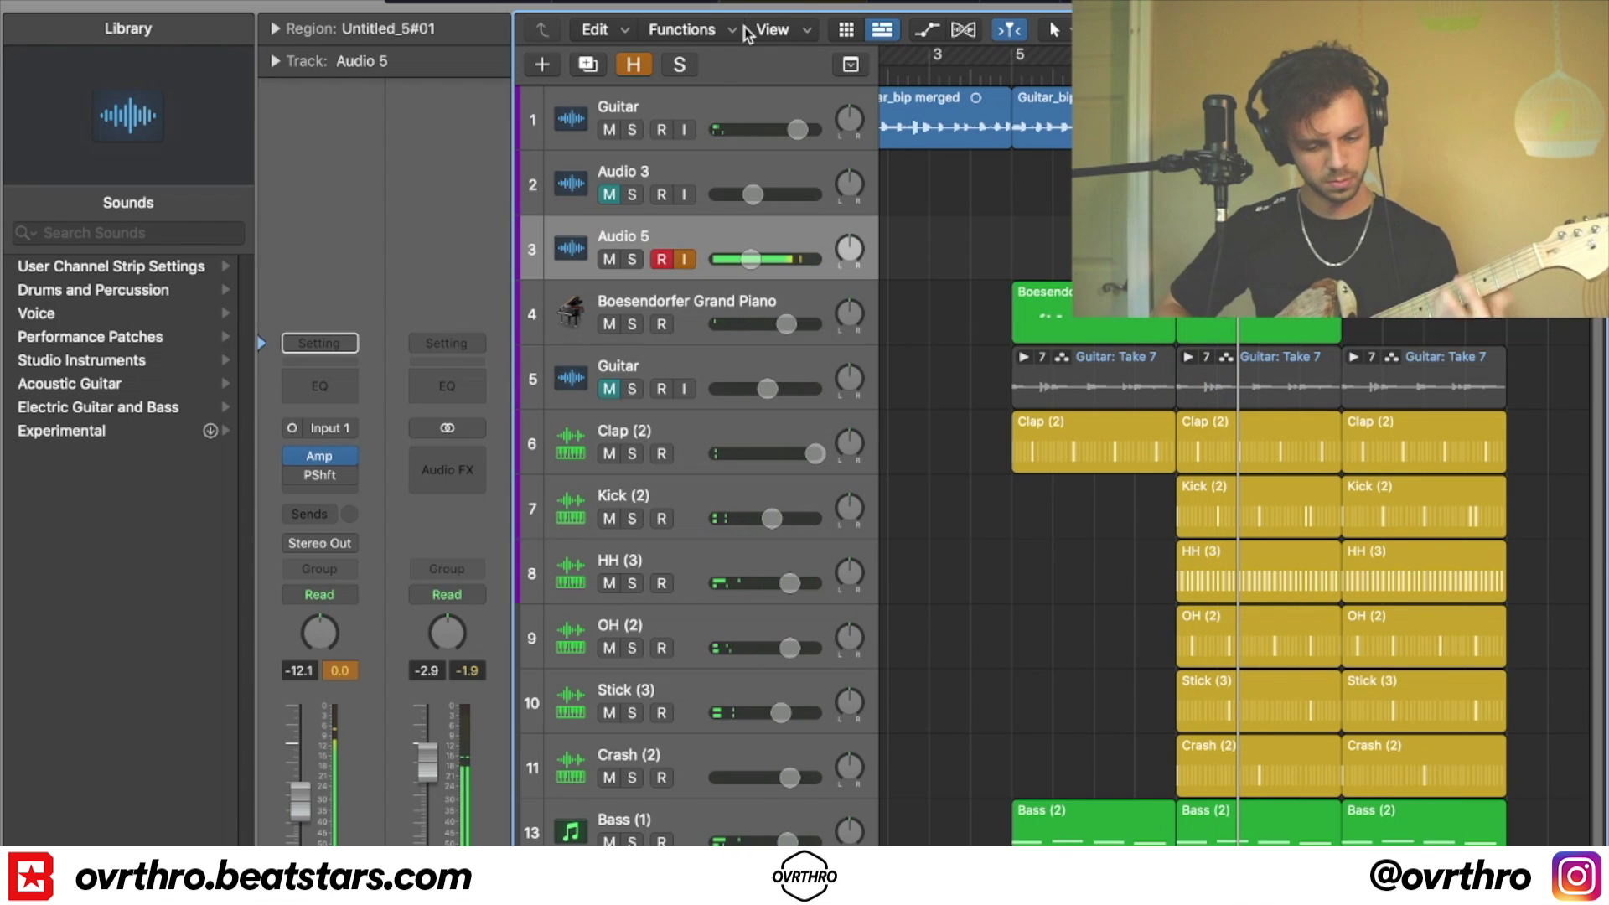
key("r")
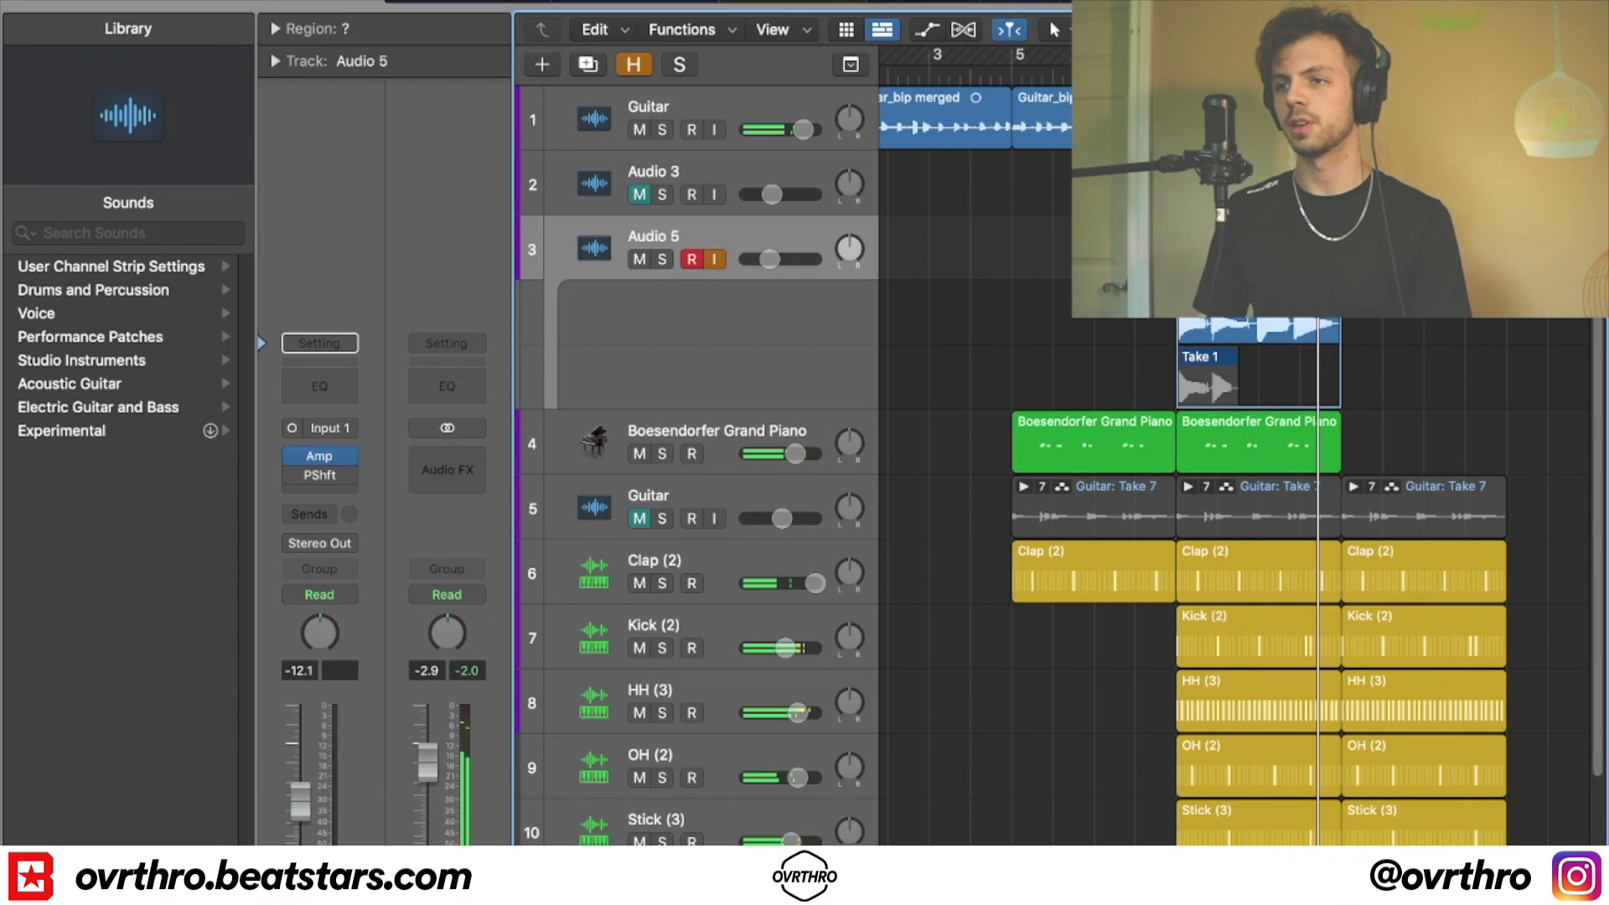
- Undo the guitar takes recorded on the Audio 5 track
key("super+z")
left_click(769, 259)
scroll(1066, 362, "up", 5)
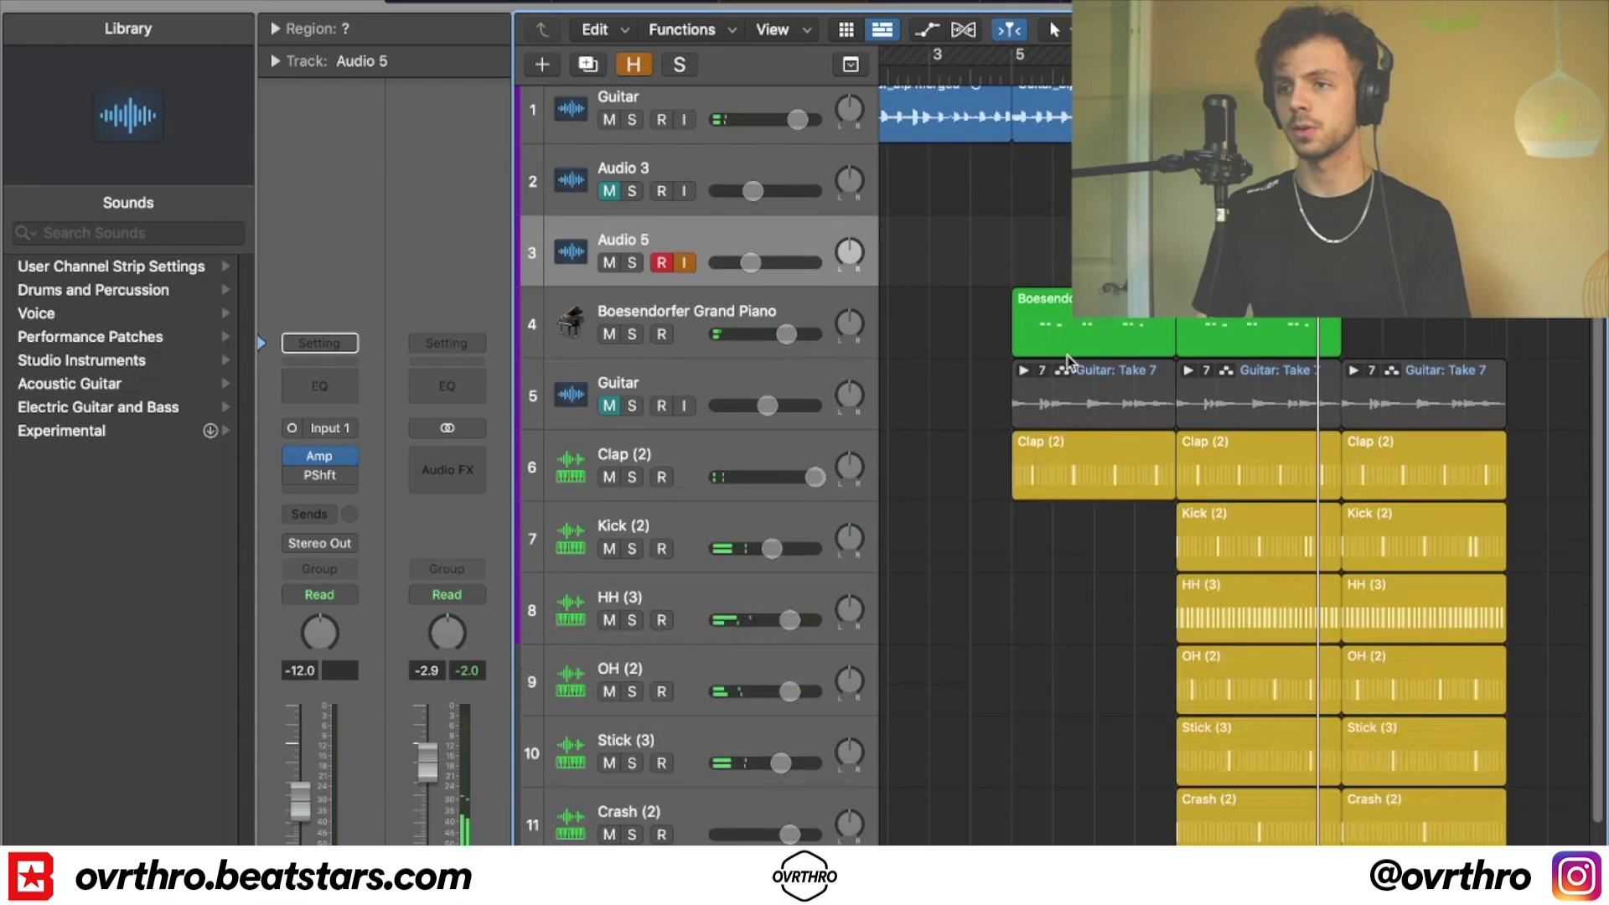
- Solo the Audio 5 track during playback, check its Amp Designer settings and return to the full mix
key("space")
key("s")
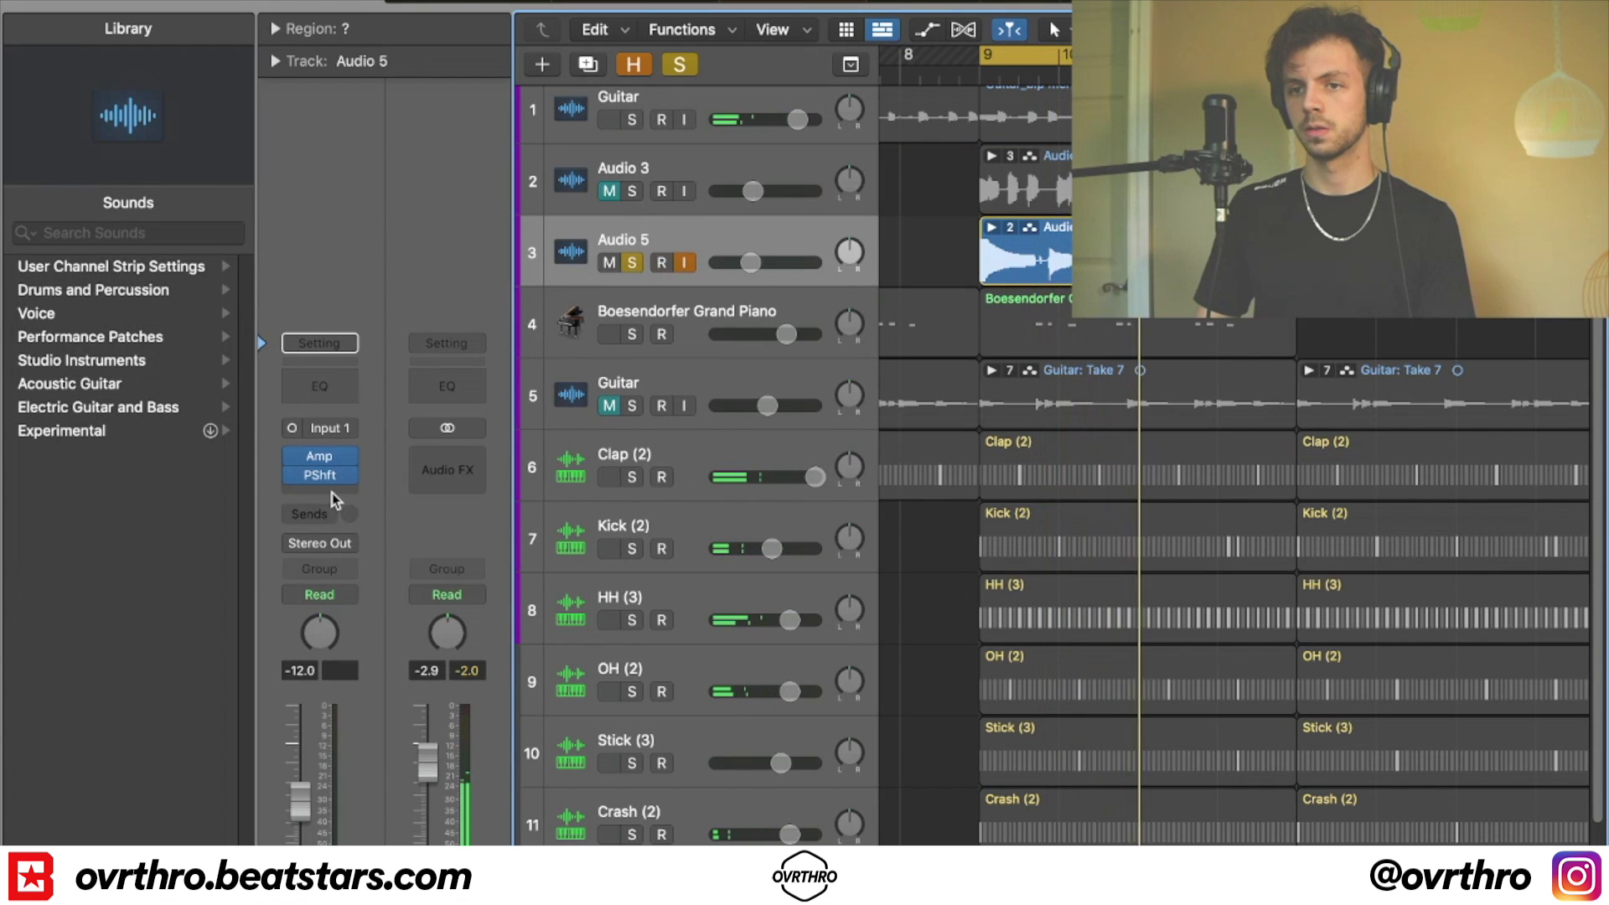
left_click(332, 486)
mouse_move(391, 743)
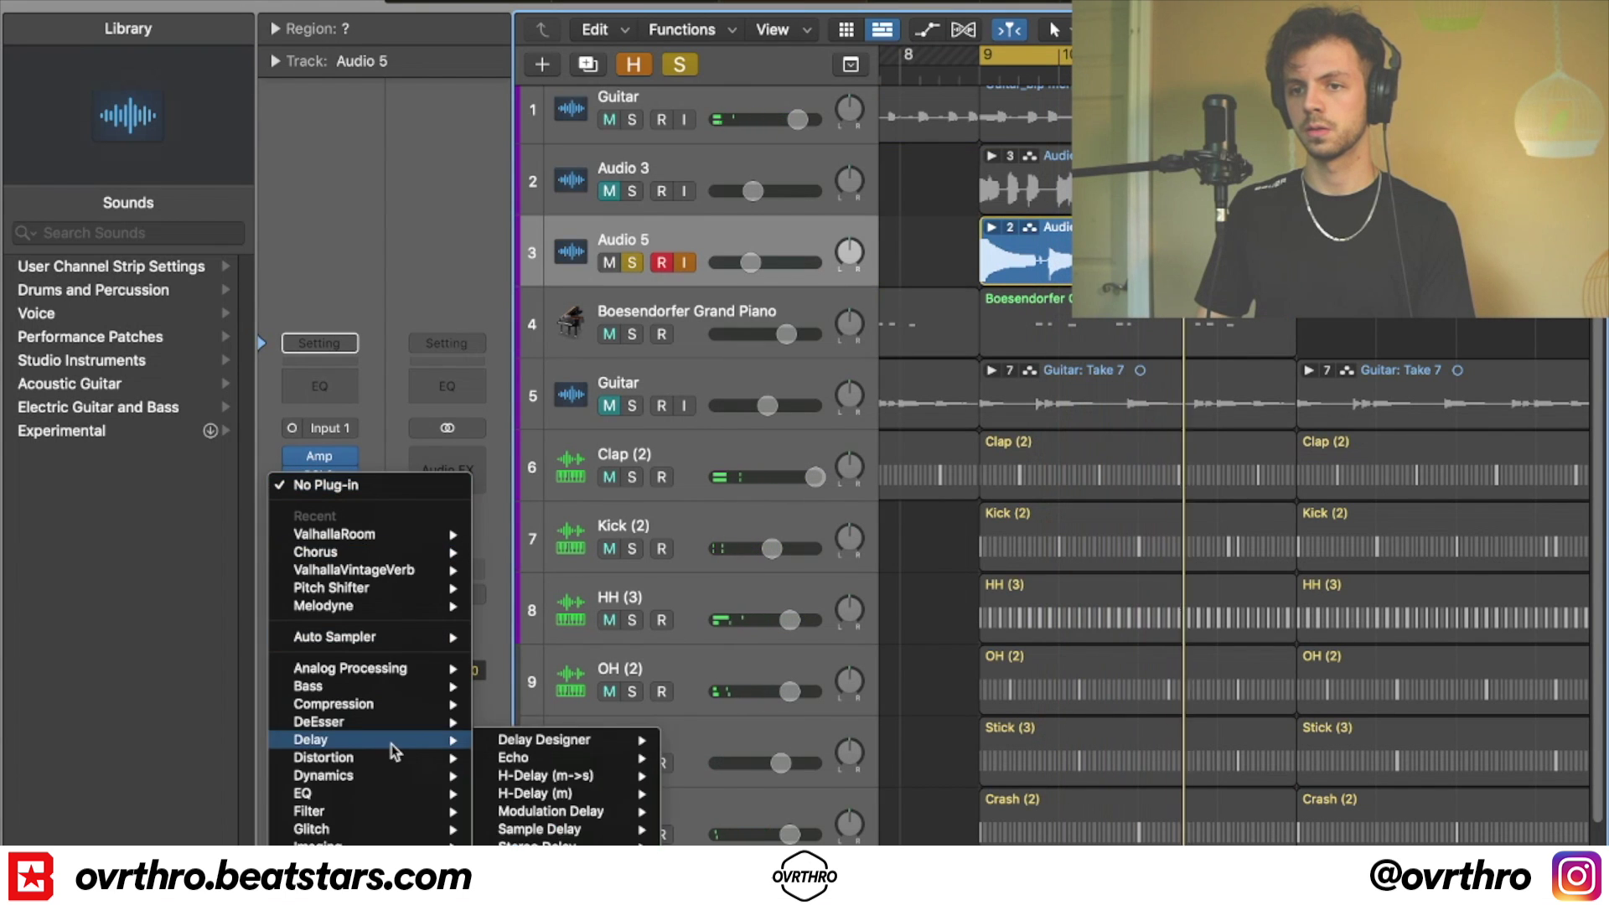
left_click(338, 299)
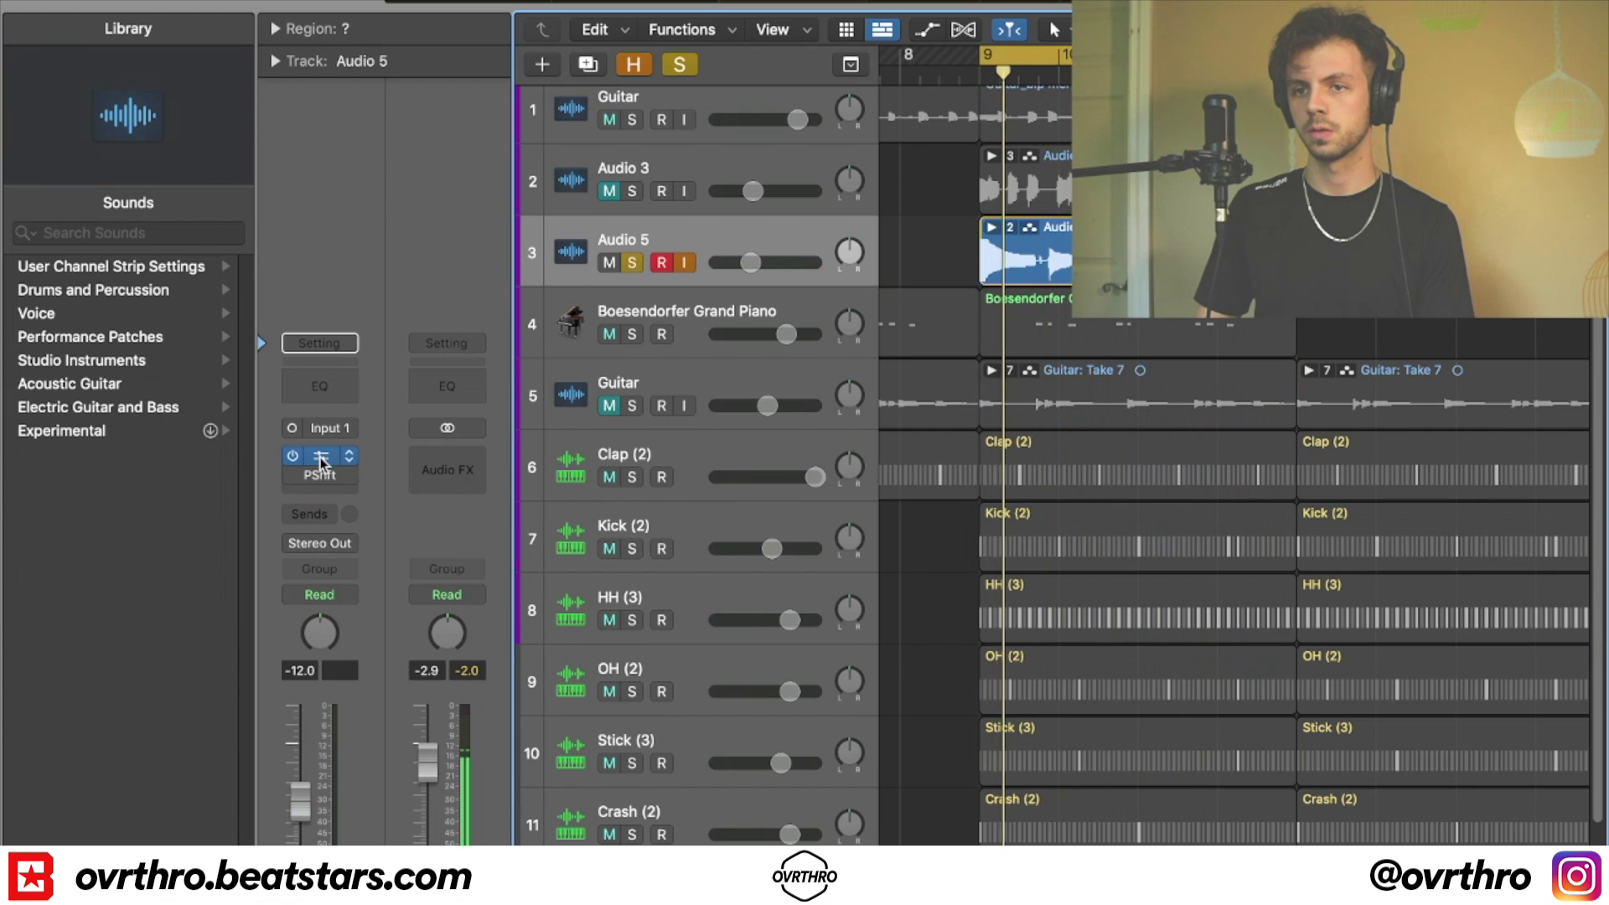
left_click(319, 457)
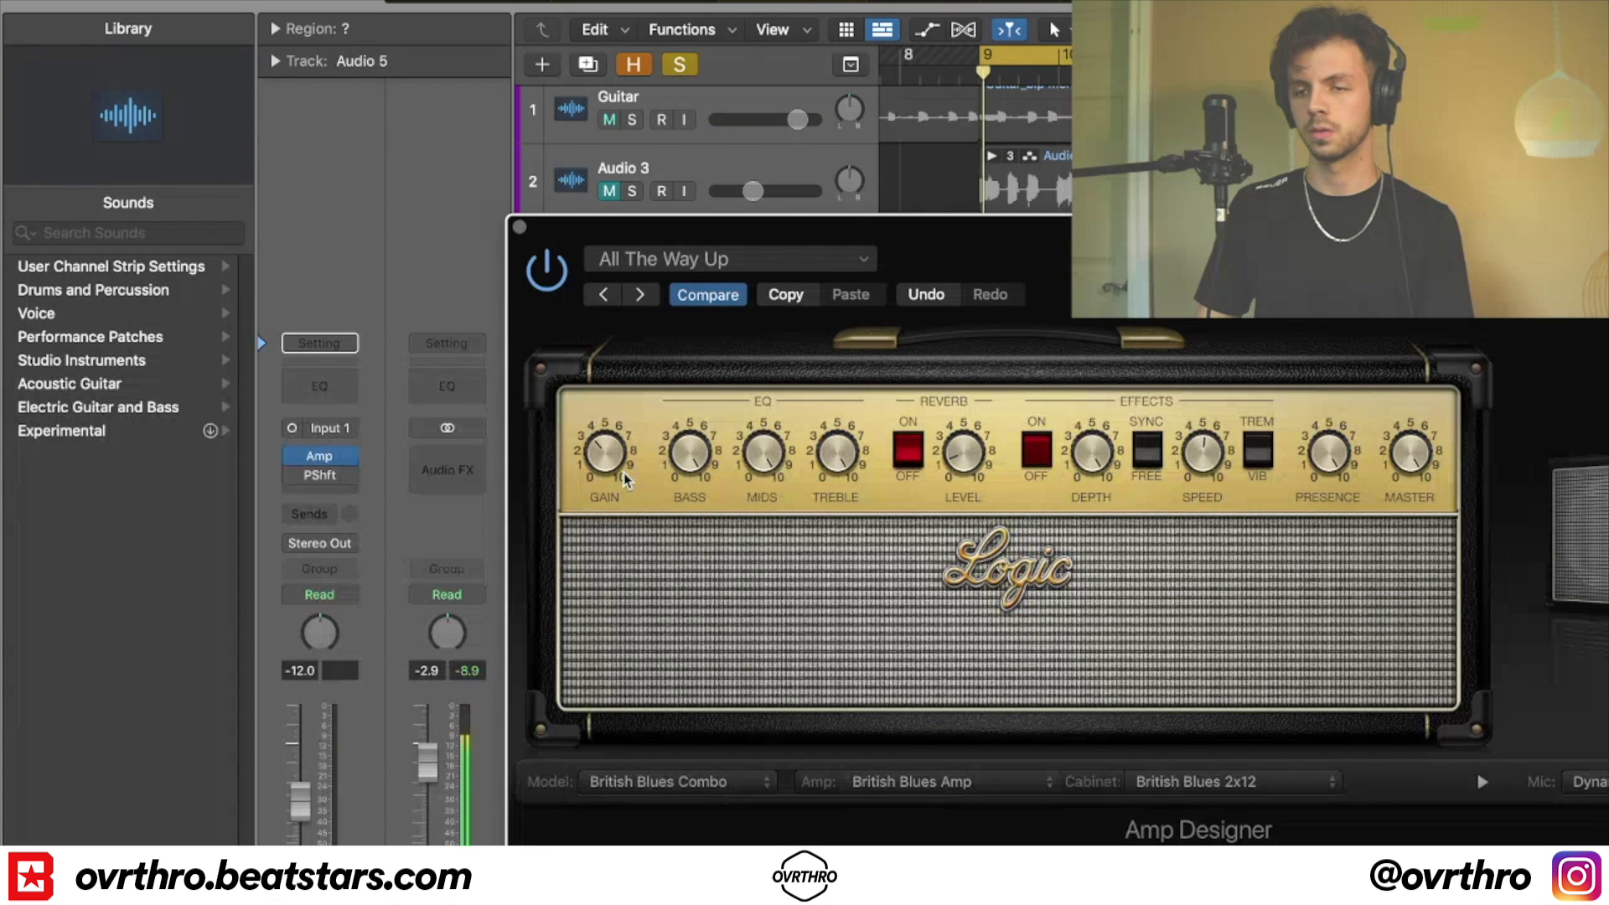
left_click(519, 226)
key("z")
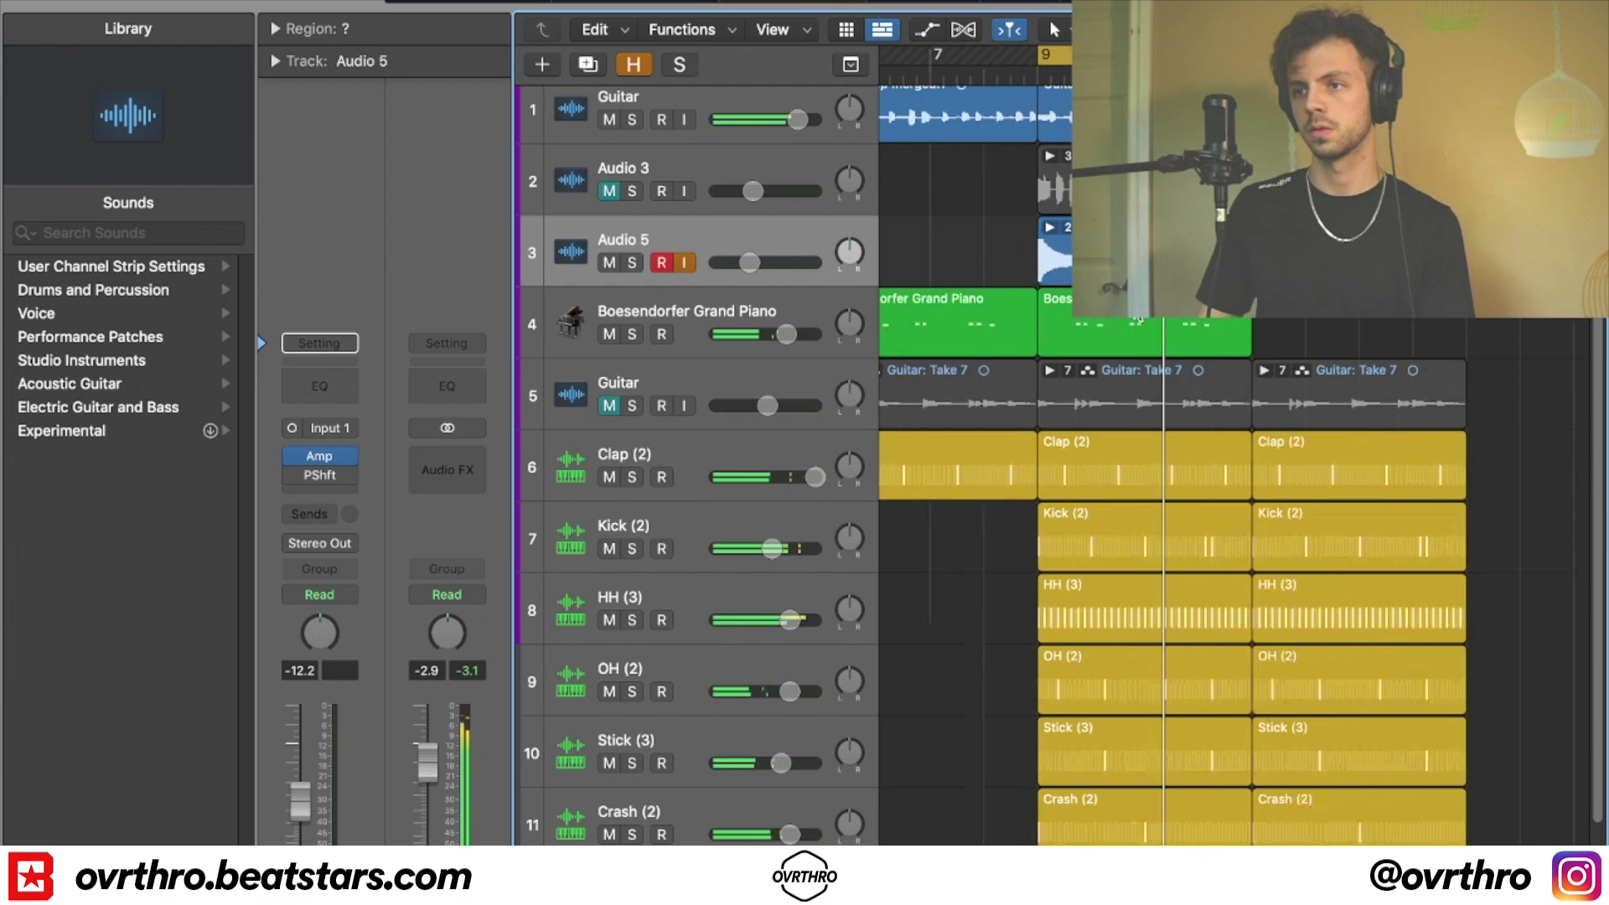
left_click(1277, 243)
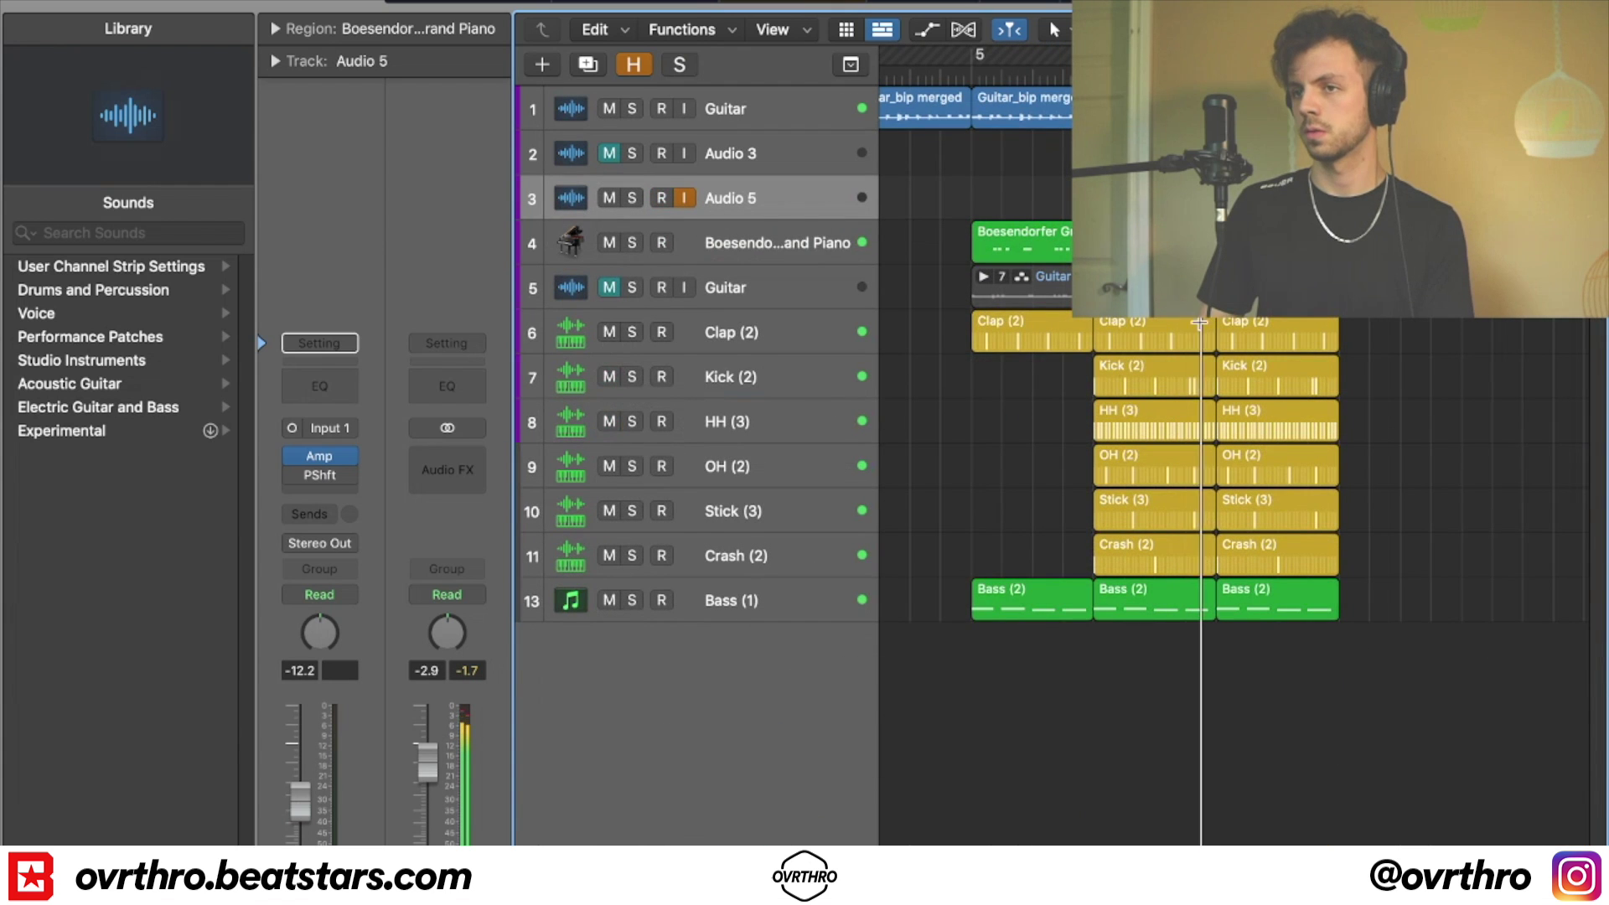
scroll(1332, 511, "up", 2)
key("r")
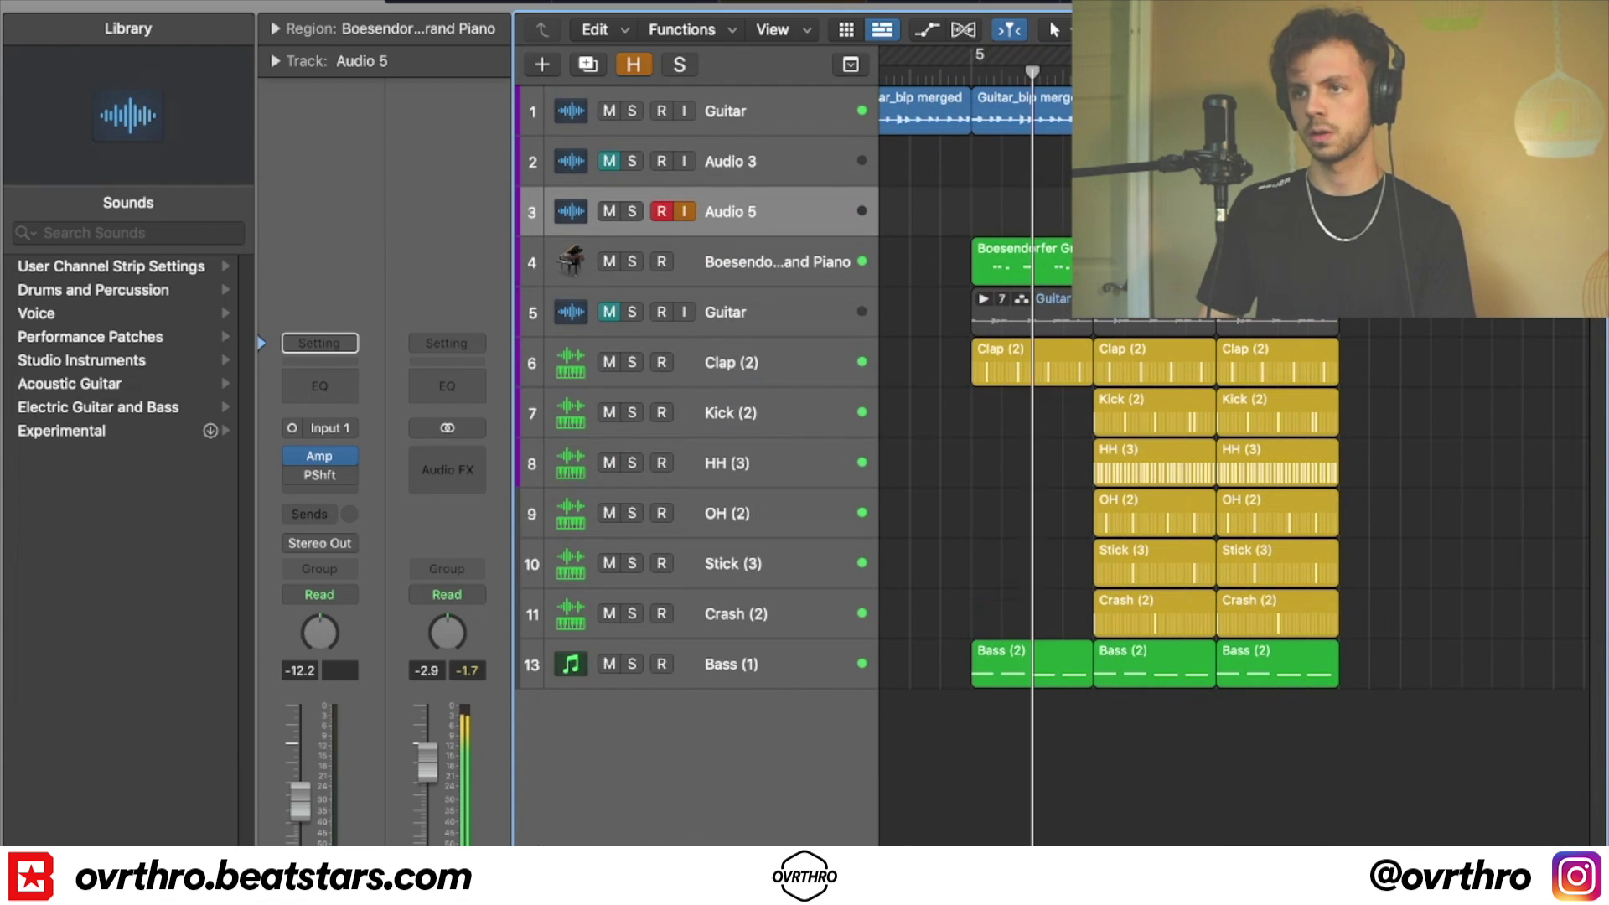
key("super+Right")
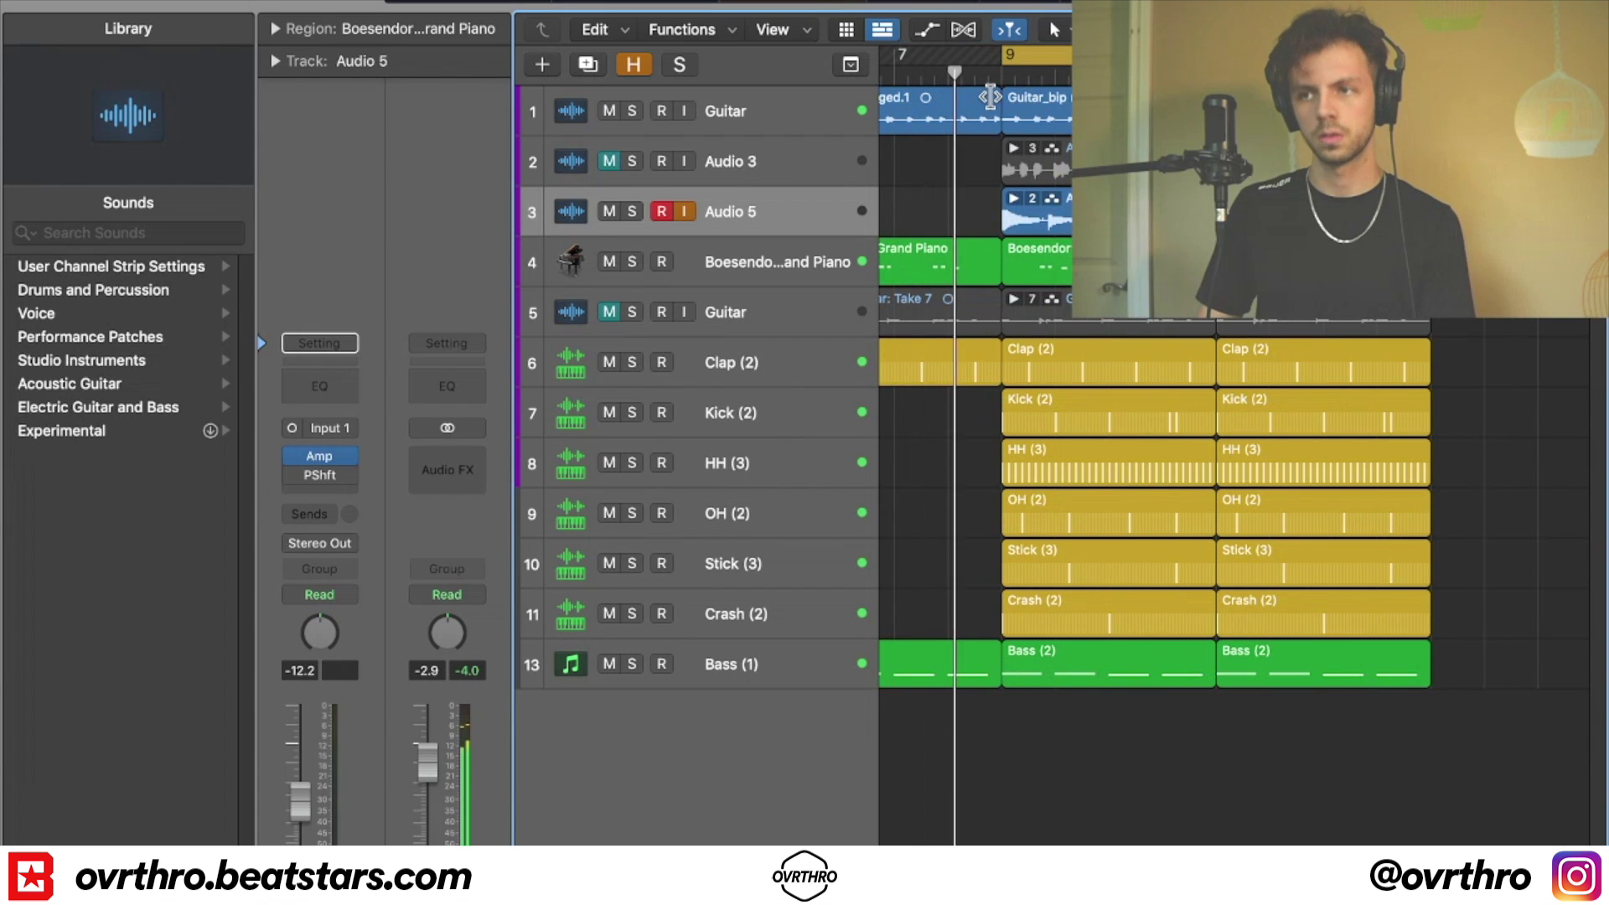
scroll(1052, 722, "left", 4)
scroll(1190, 712, "right", 3)
scroll(1193, 718, "right", 1)
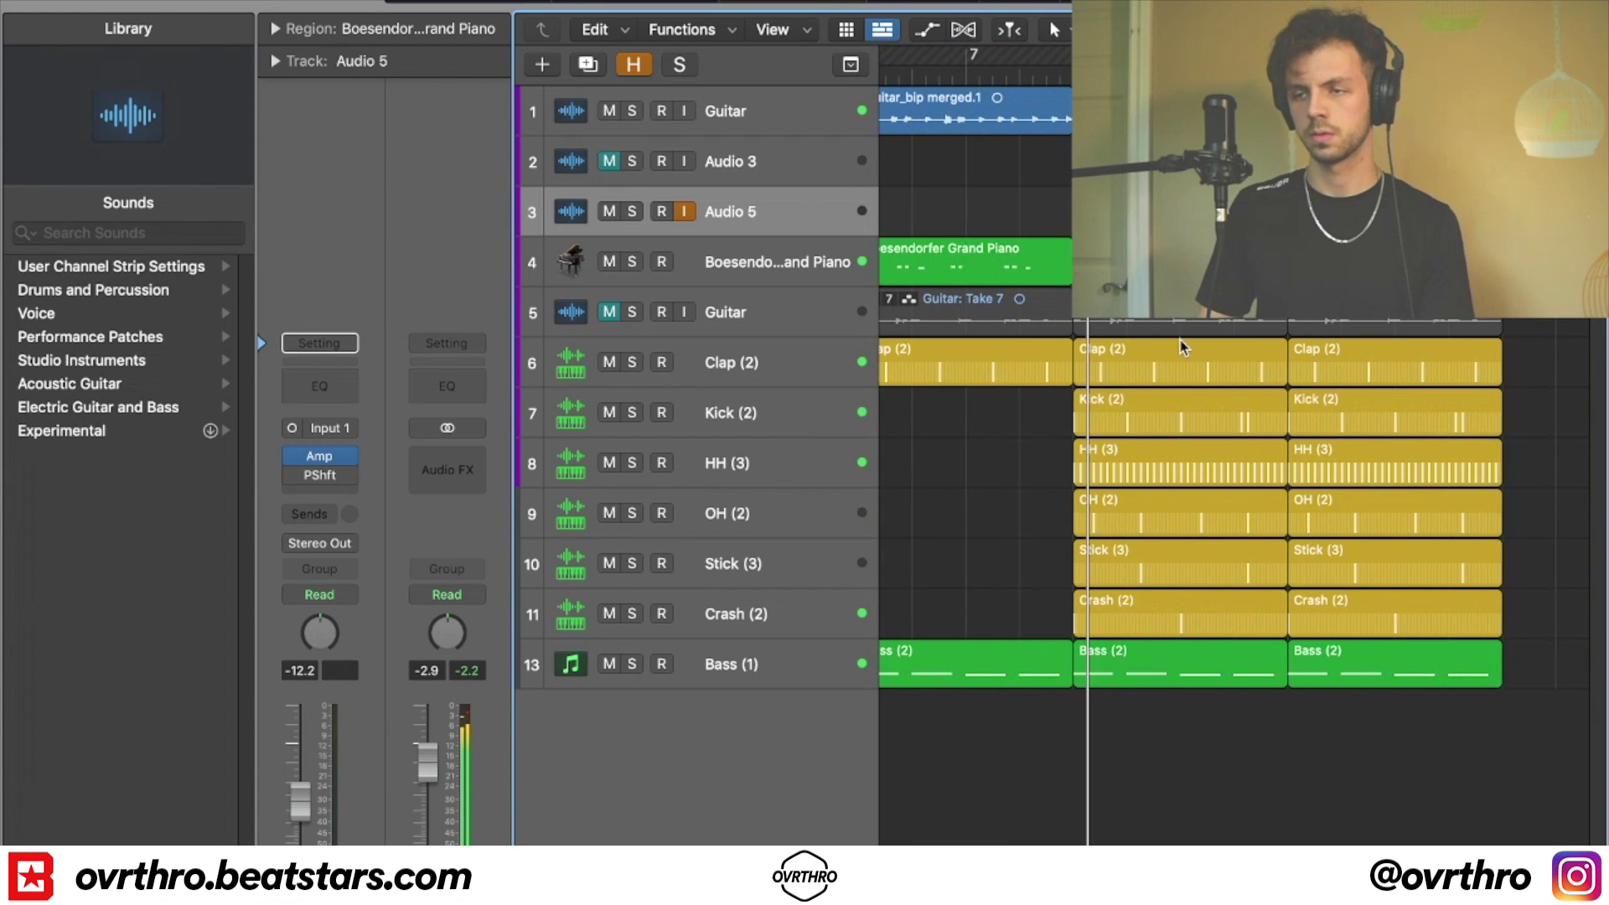
- Solo Audio 5 and add a send to Bus 5 (Delay 1/8d) at a level of -7.7
key("s")
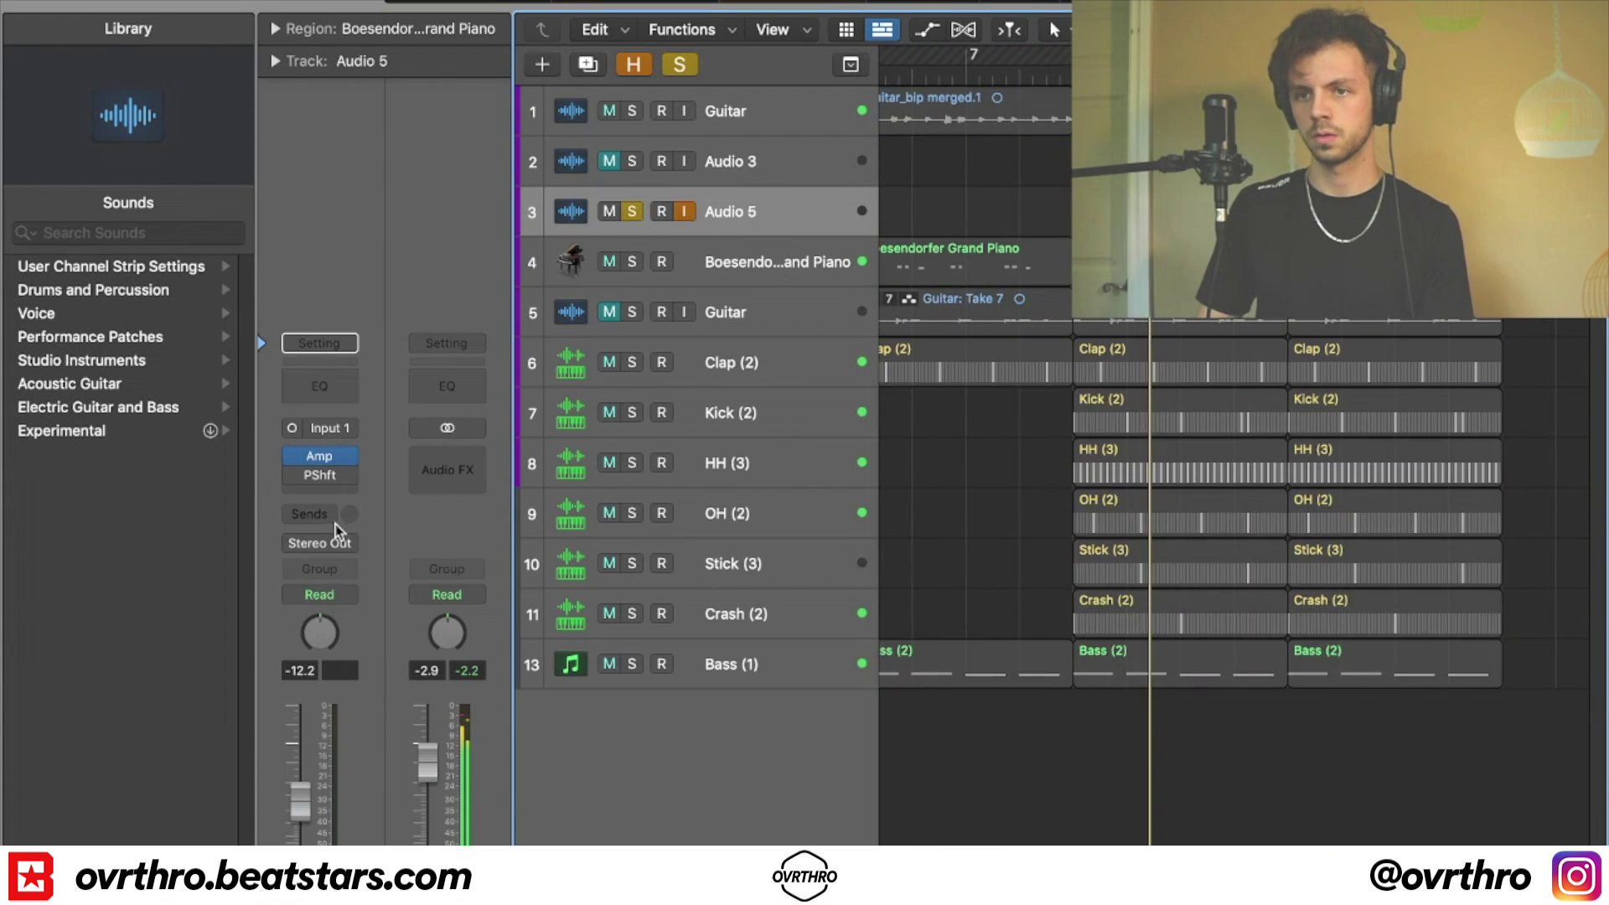
left_click(326, 513)
mouse_move(352, 543)
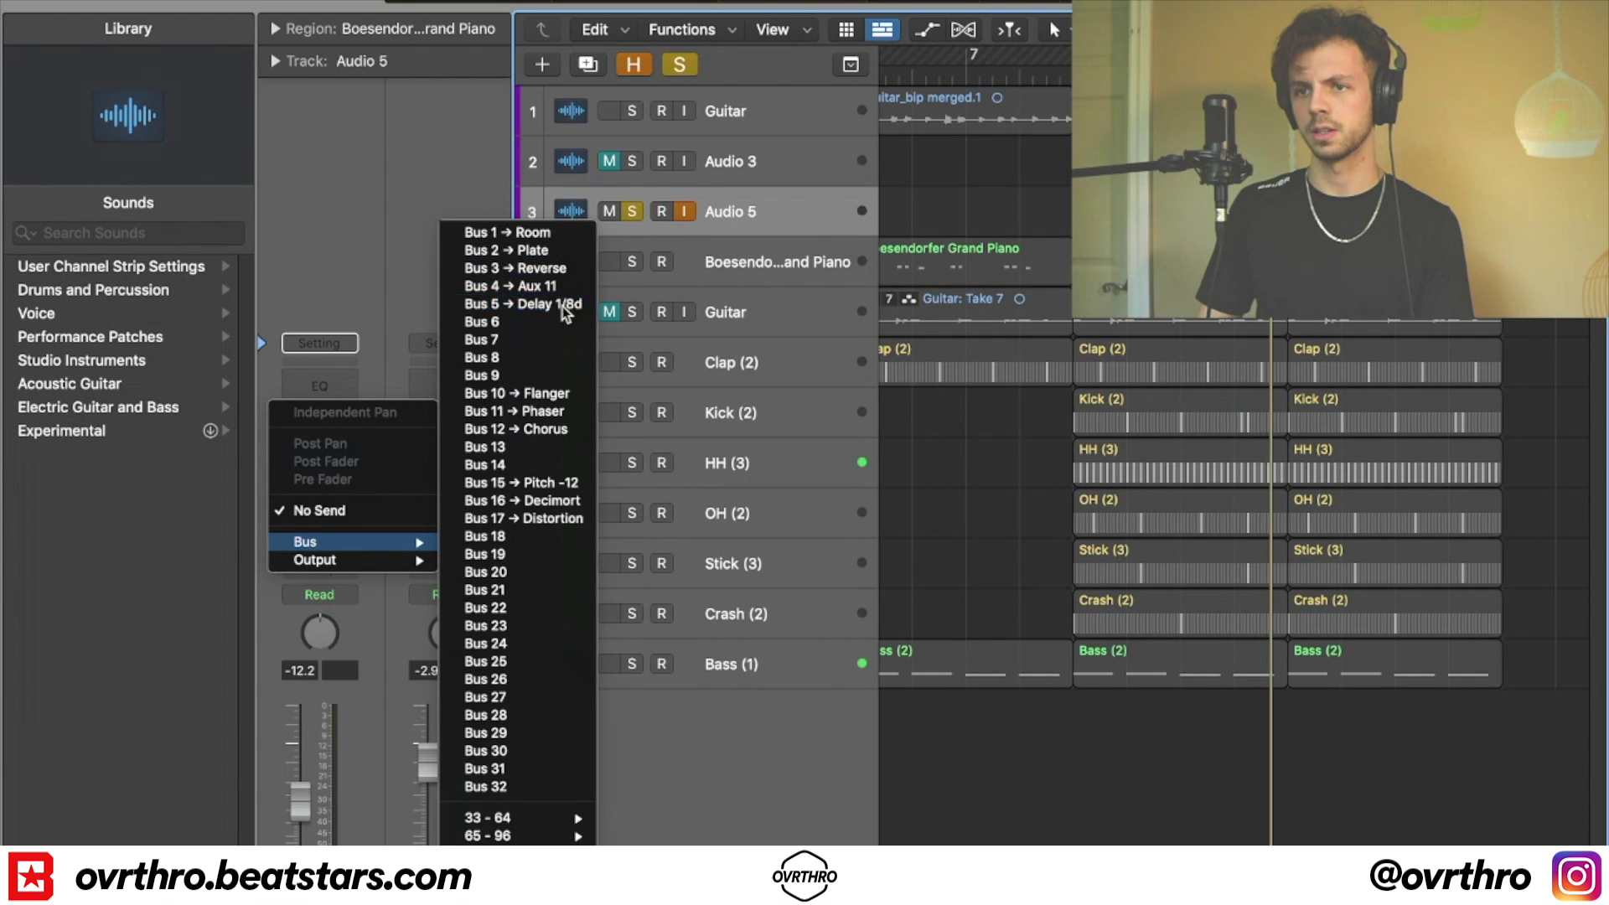
left_click(540, 303)
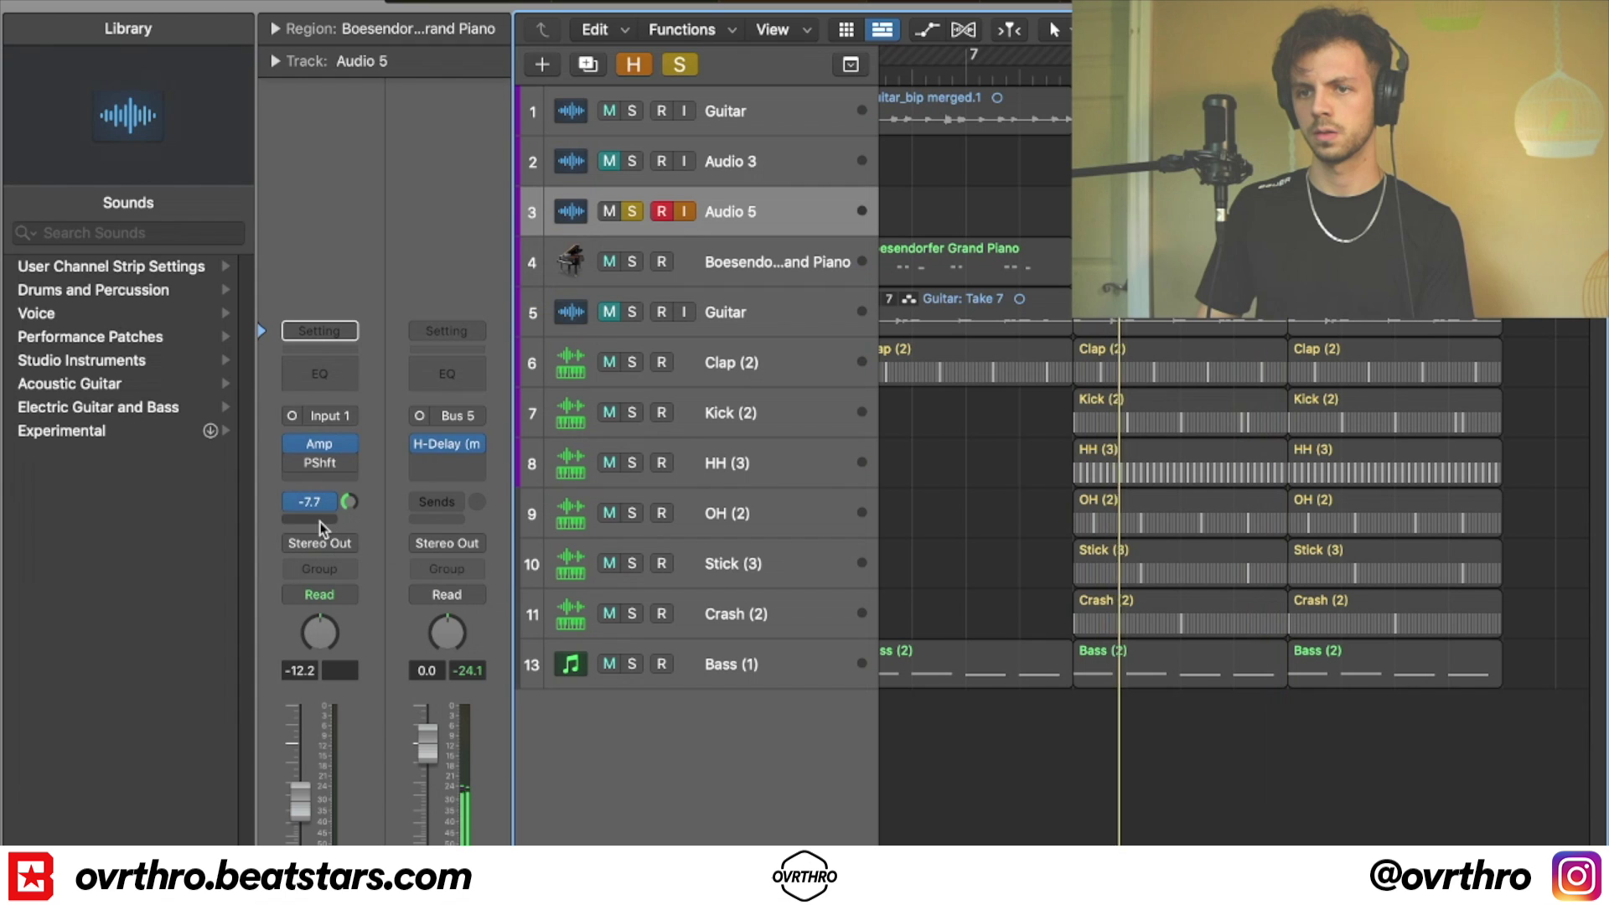
left_click(322, 520)
mouse_move(341, 547)
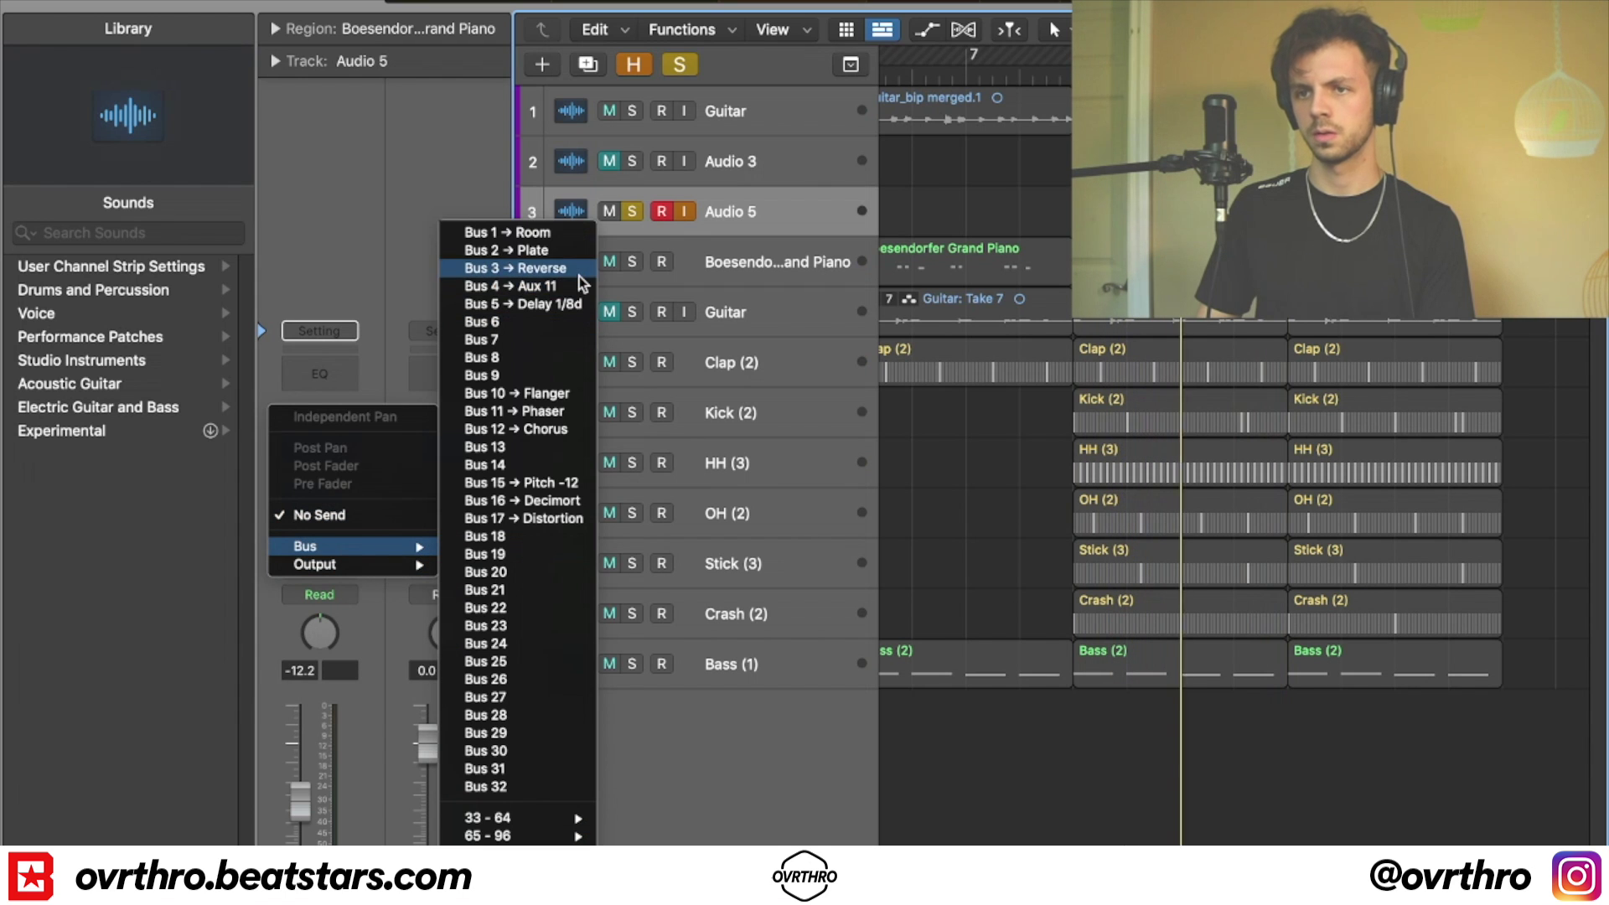
left_click(305, 302)
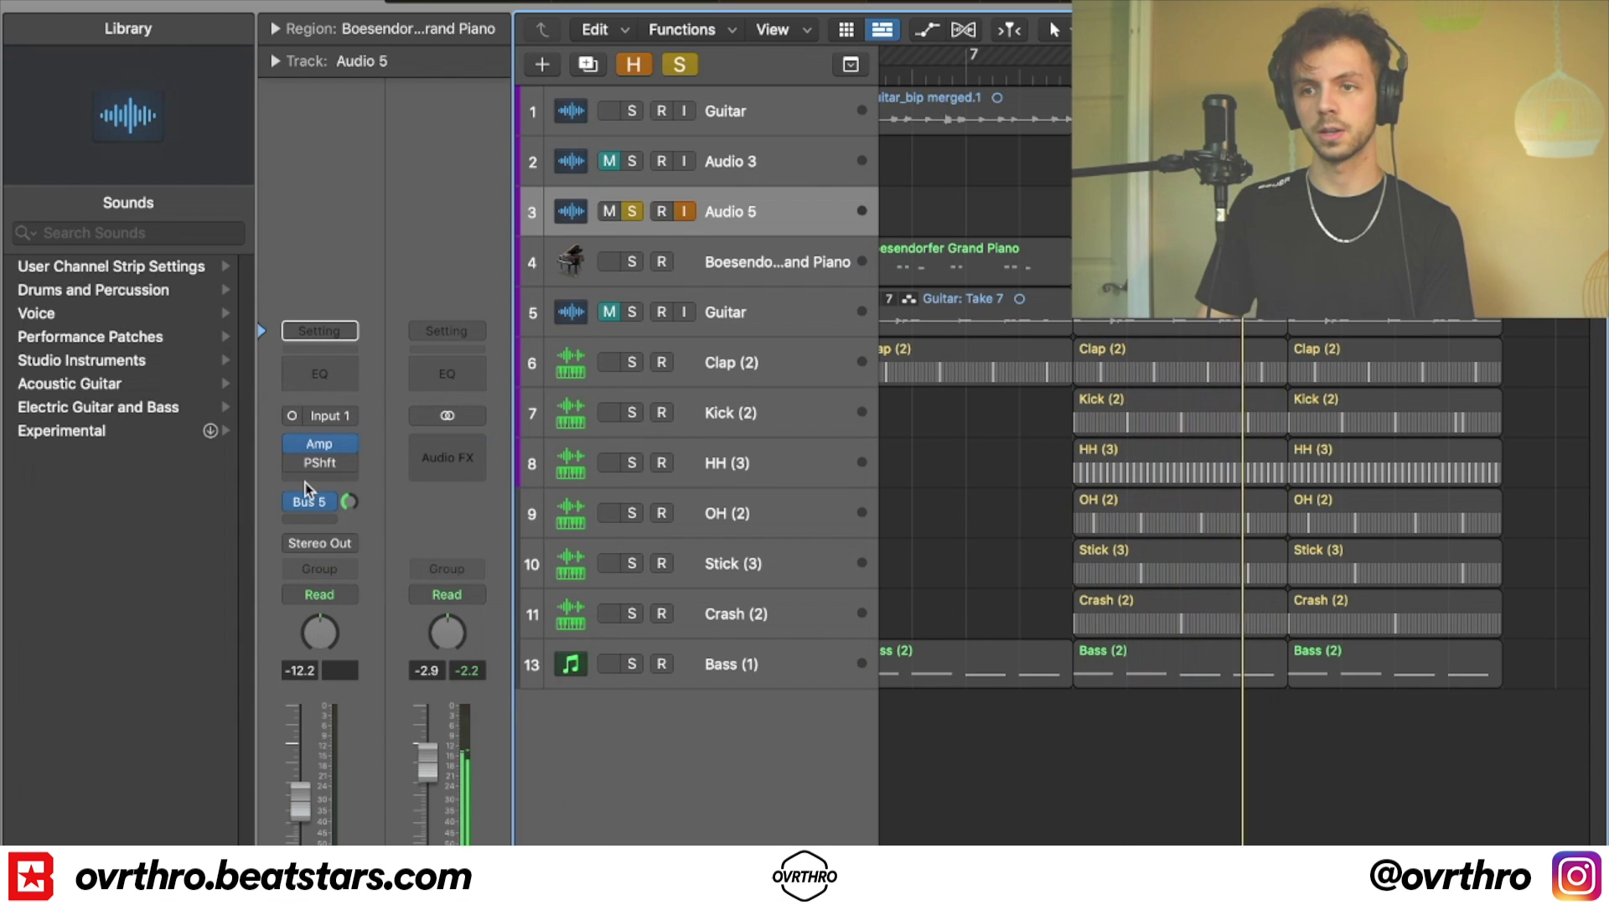
- Insert a mono-to-stereo Chorus on Audio 5 with its mix at about 49 %
left_click(305, 481)
mouse_move(411, 541)
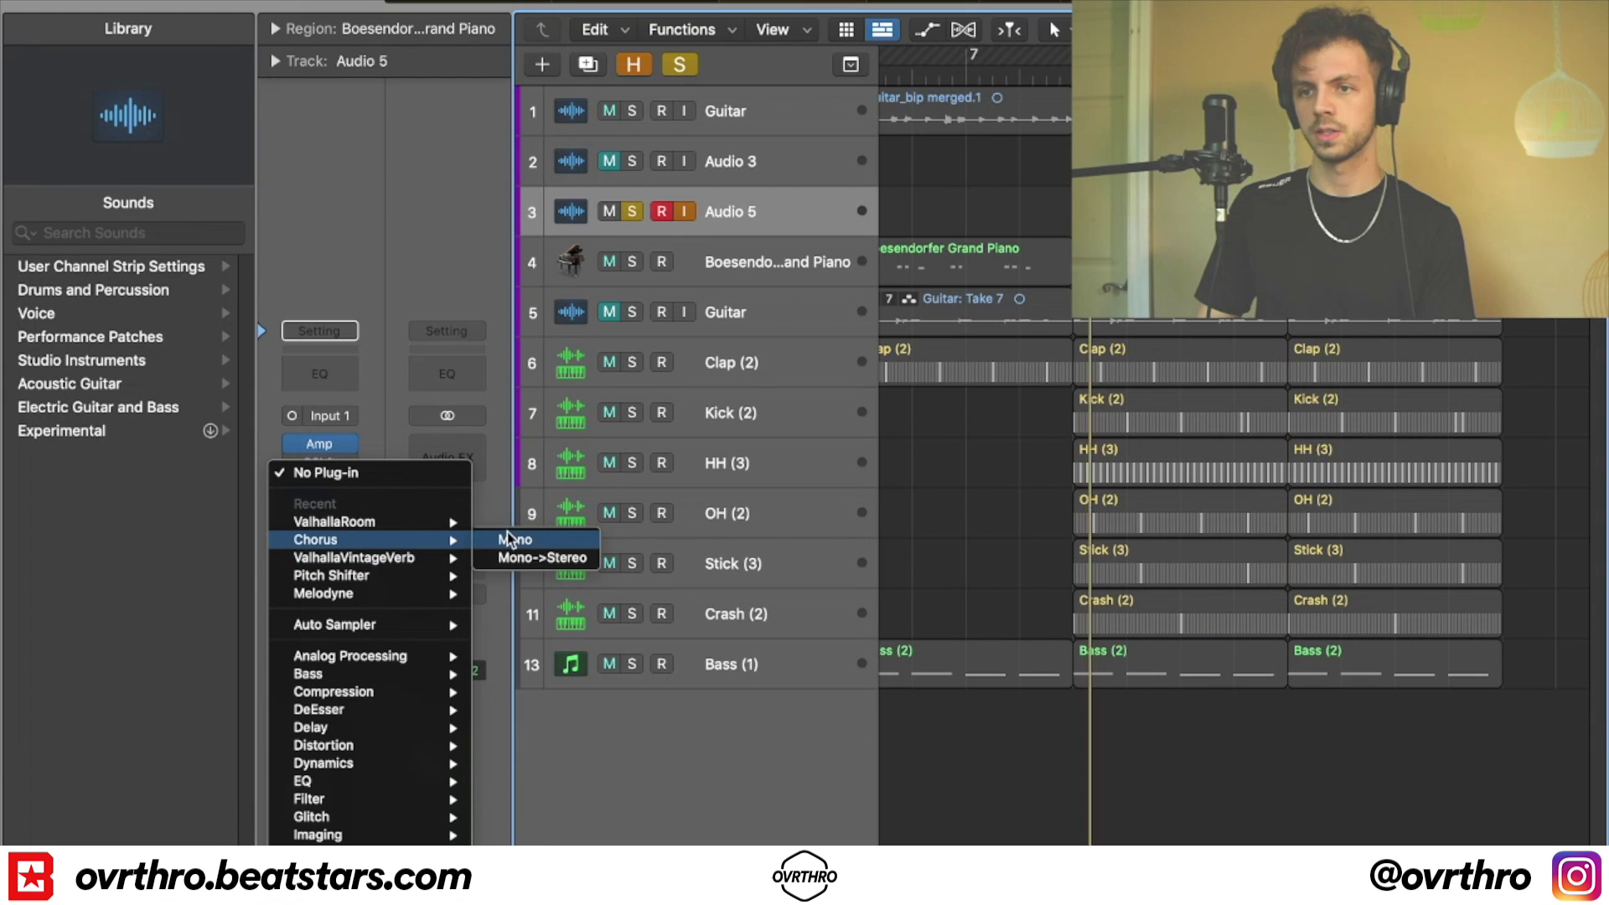
left_click(521, 558)
left_click_drag(866, 460, 861, 440)
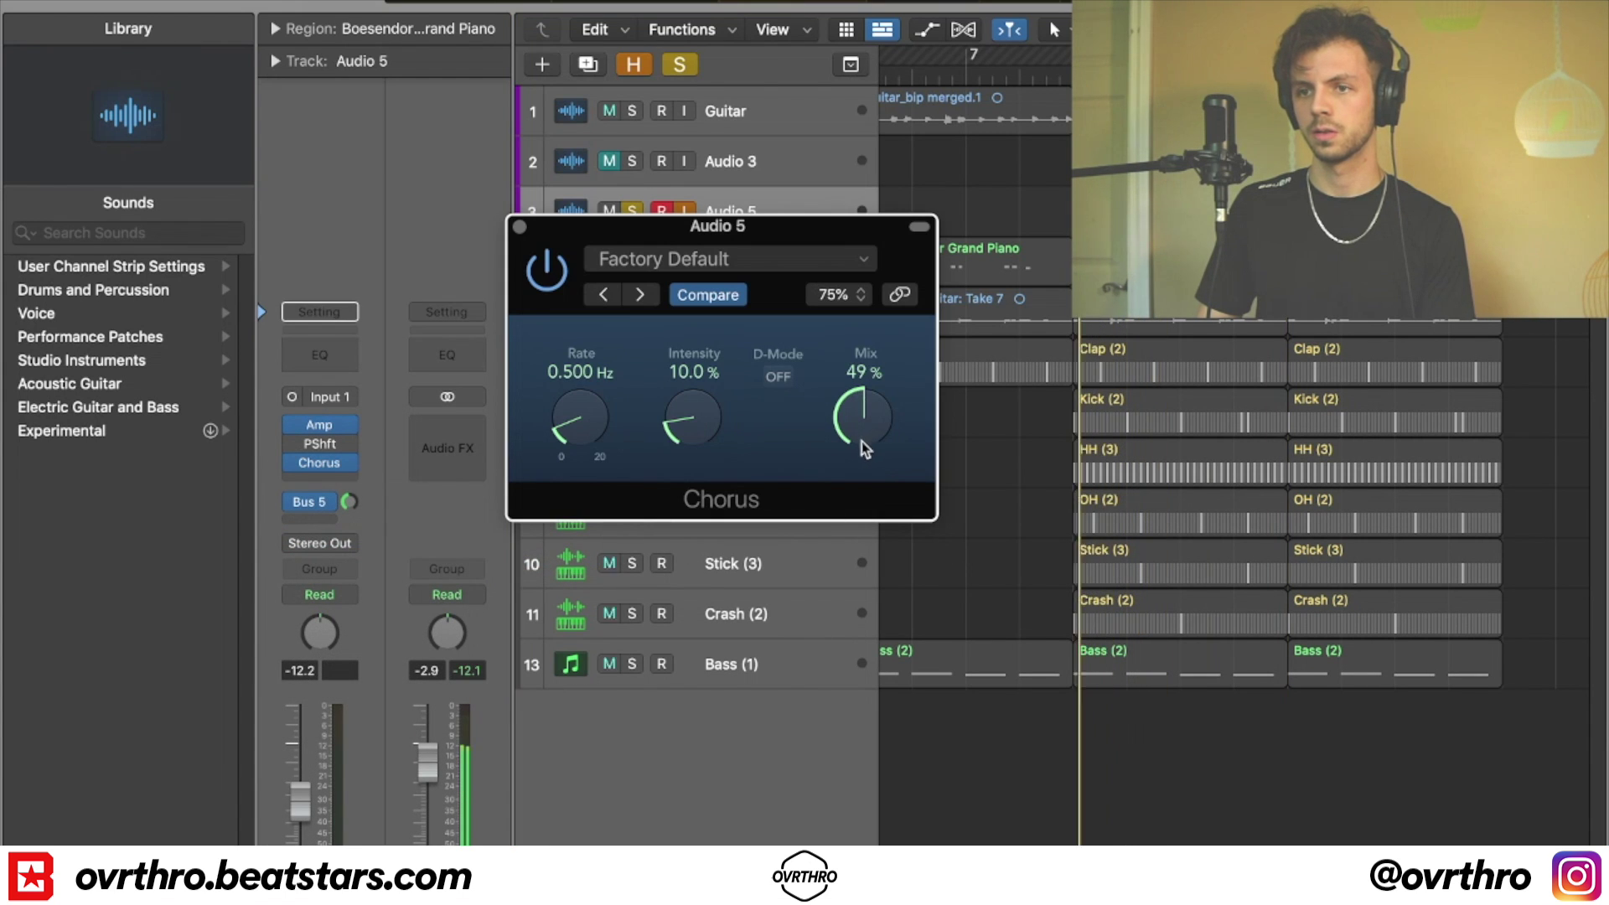
left_click(519, 226)
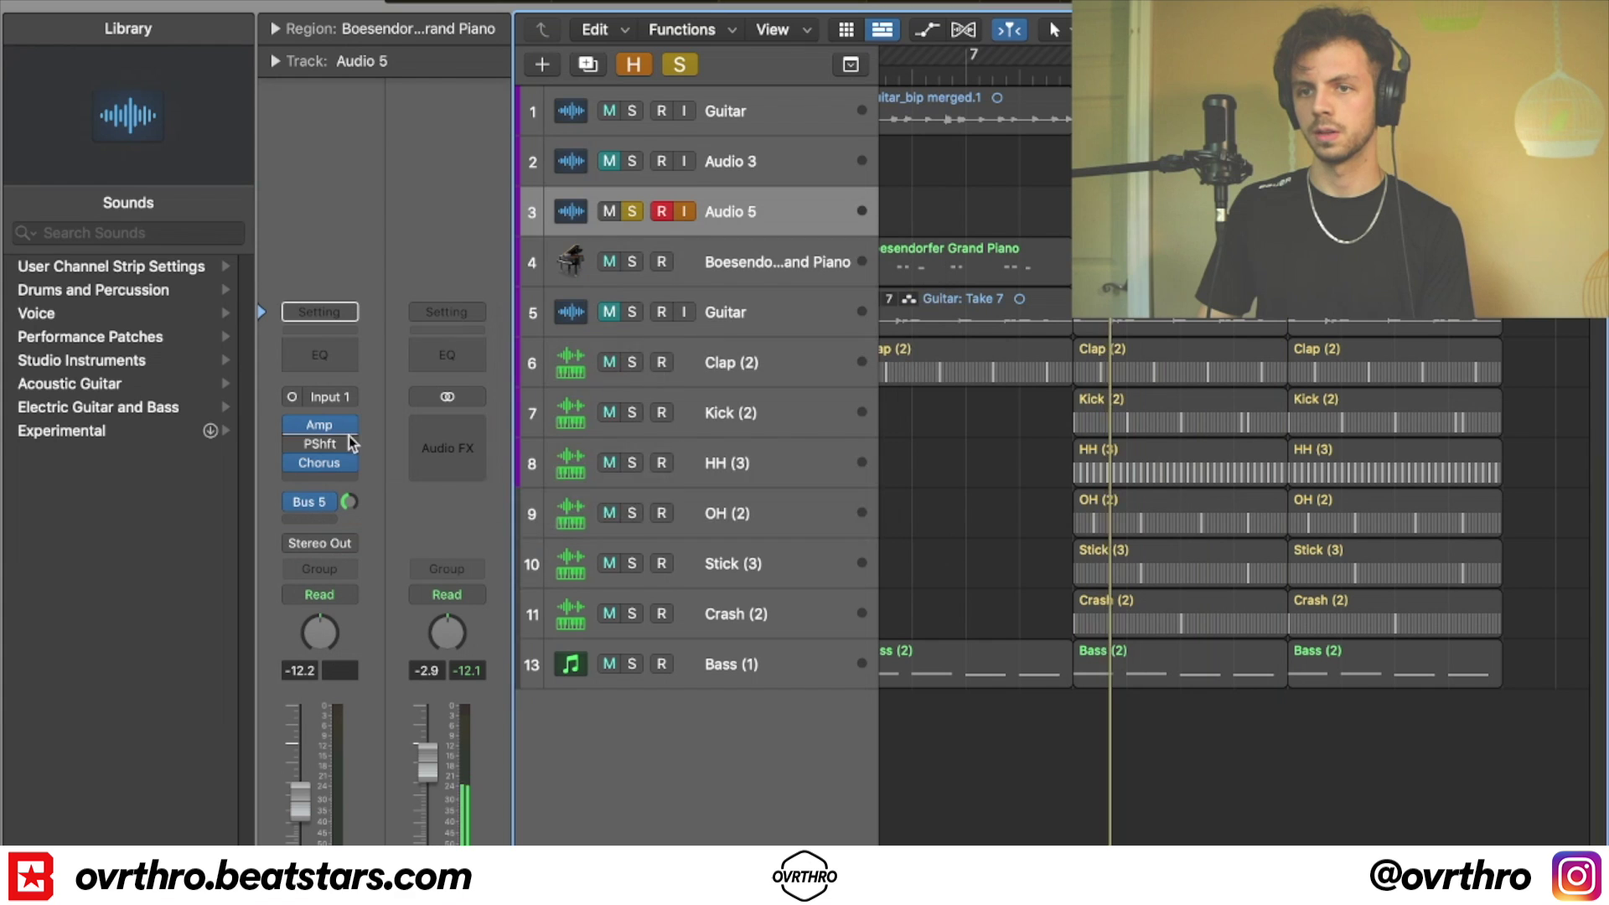
- Add a second send on Audio 5 to Bus 1 (Room)
left_click(320, 518)
mouse_move(351, 546)
left_click(549, 232)
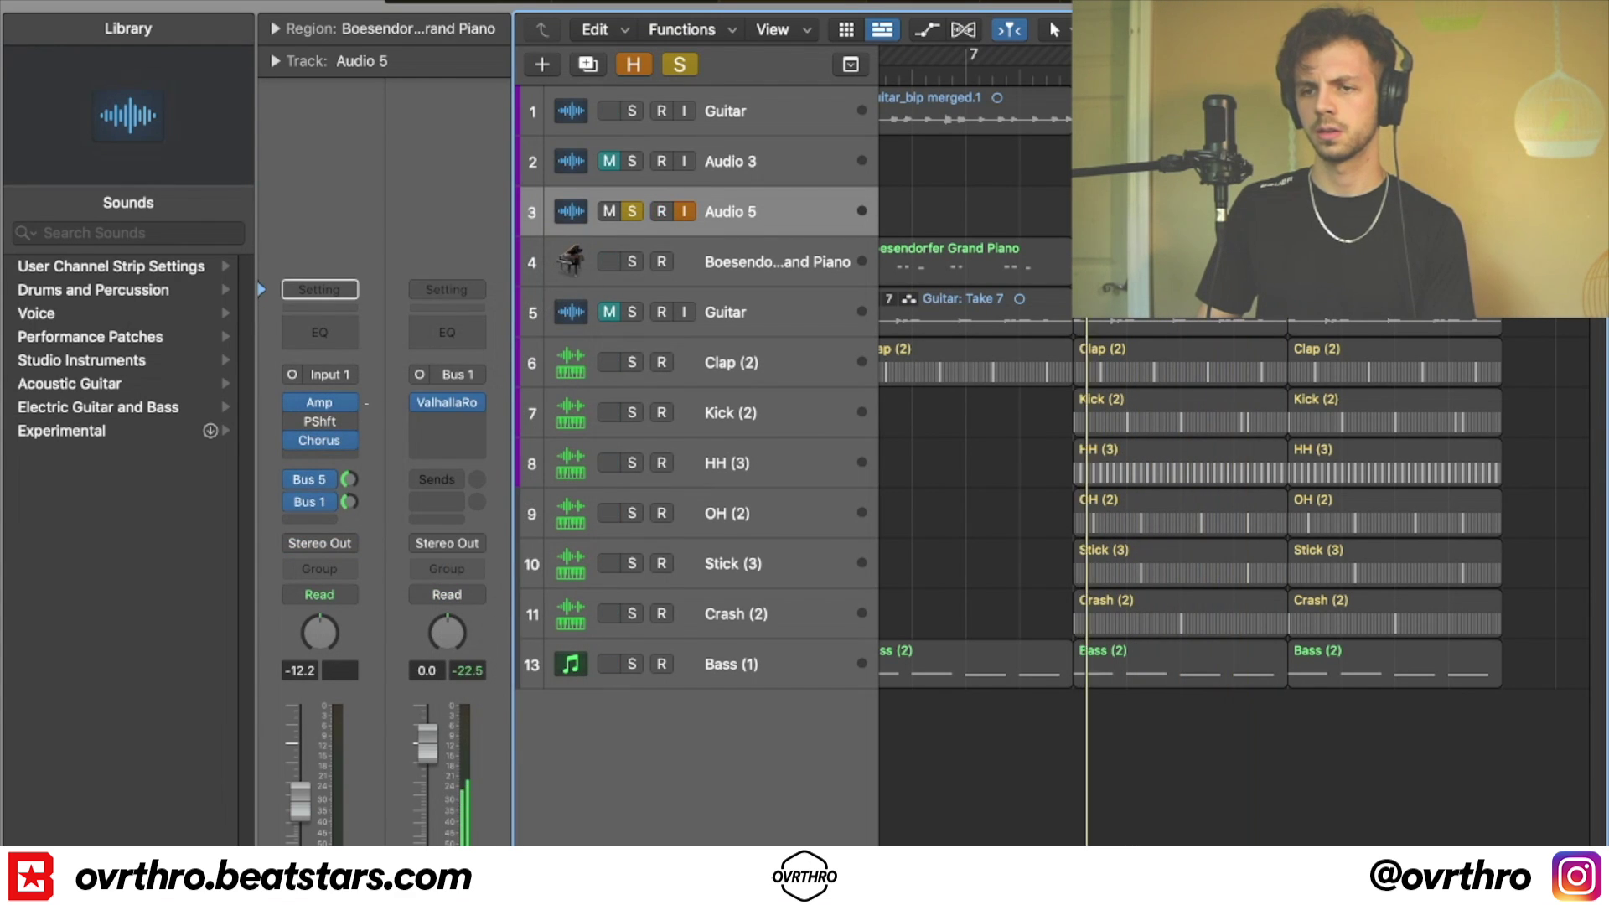
- Unsolo Audio 5, then play the mix with its Bus 5 send bypassed and Chorus switched on
key("s")
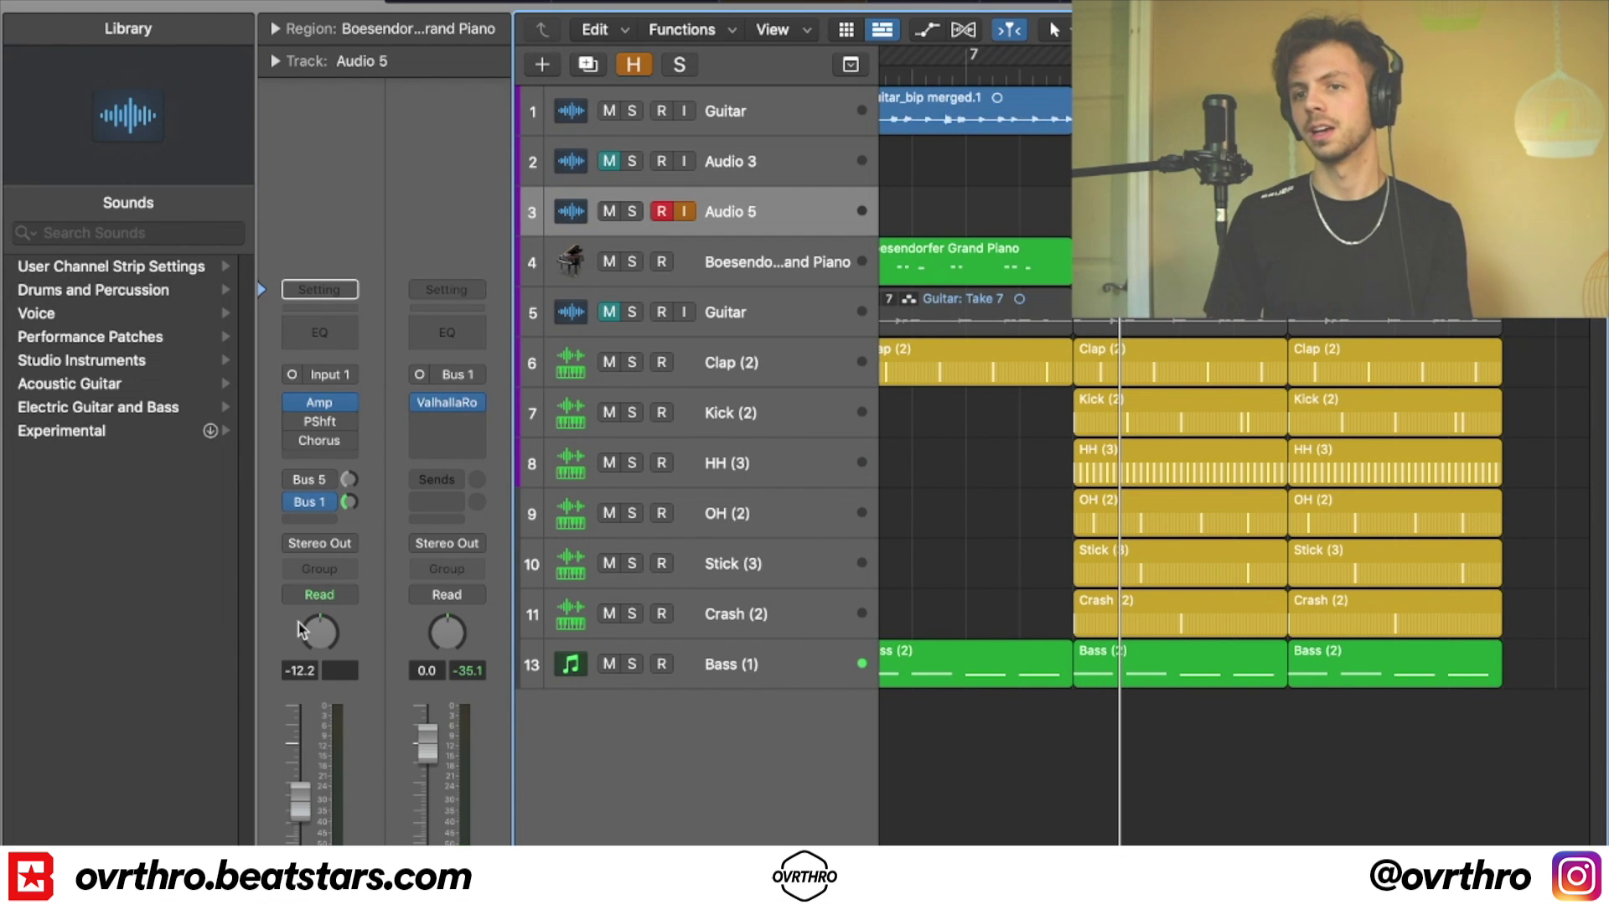
left_click(293, 442)
key("space")
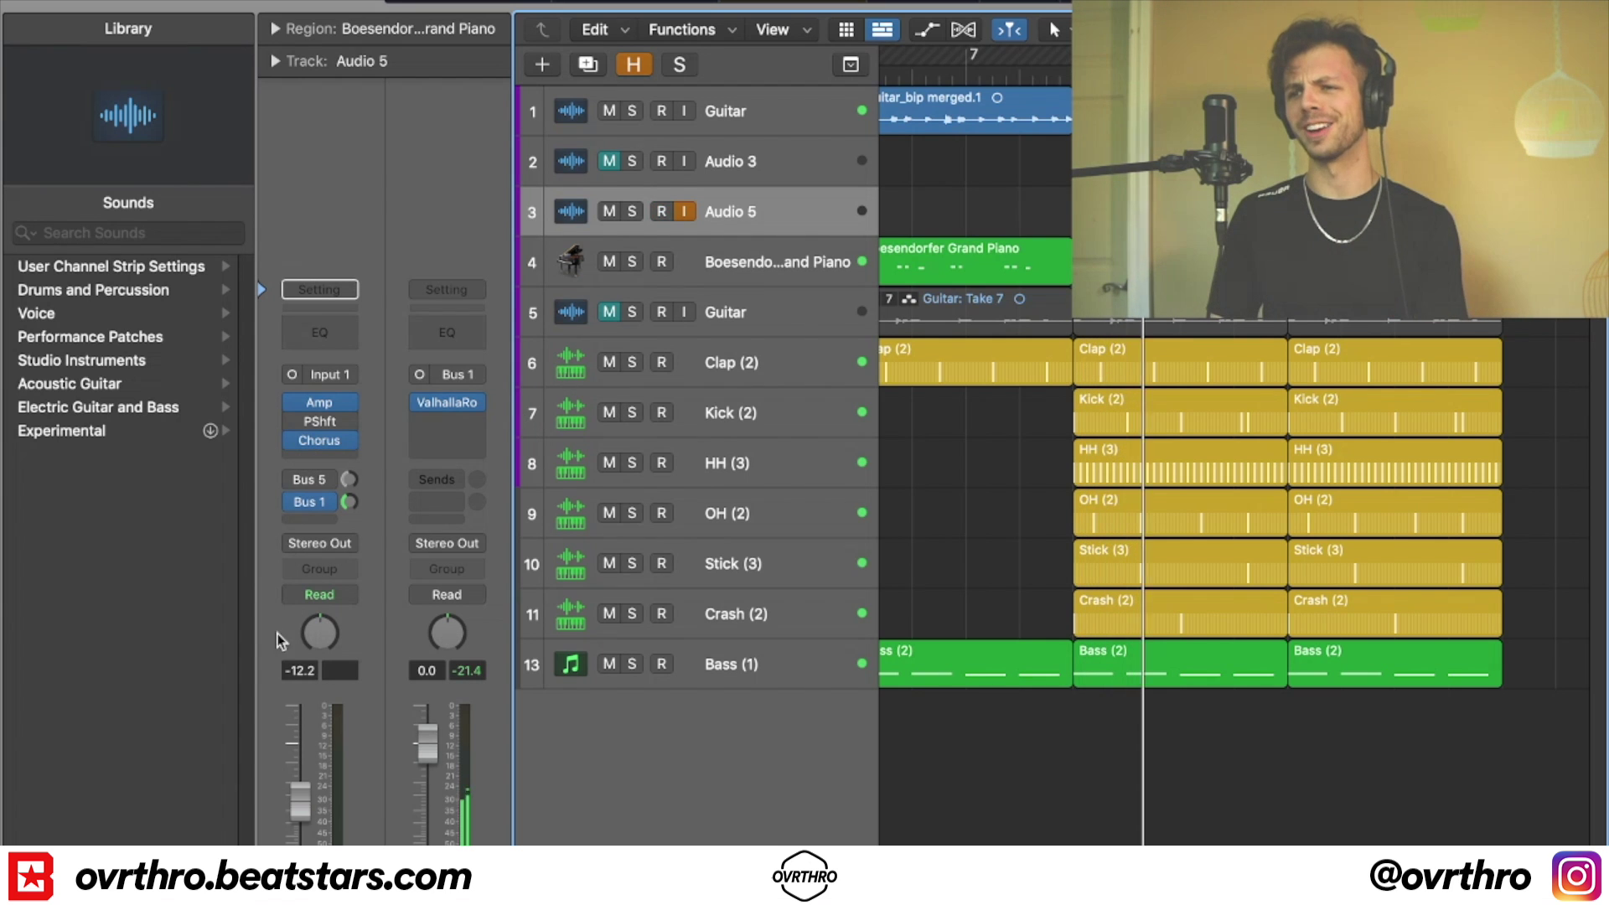
- Lower the Audio 5 volume to -12.8 and slightly reduce the Boesendorfer Grand Piano track's volume
left_click_drag(299, 811, 300, 814)
key("super+Down")
key("super+Down")
key("super+Down")
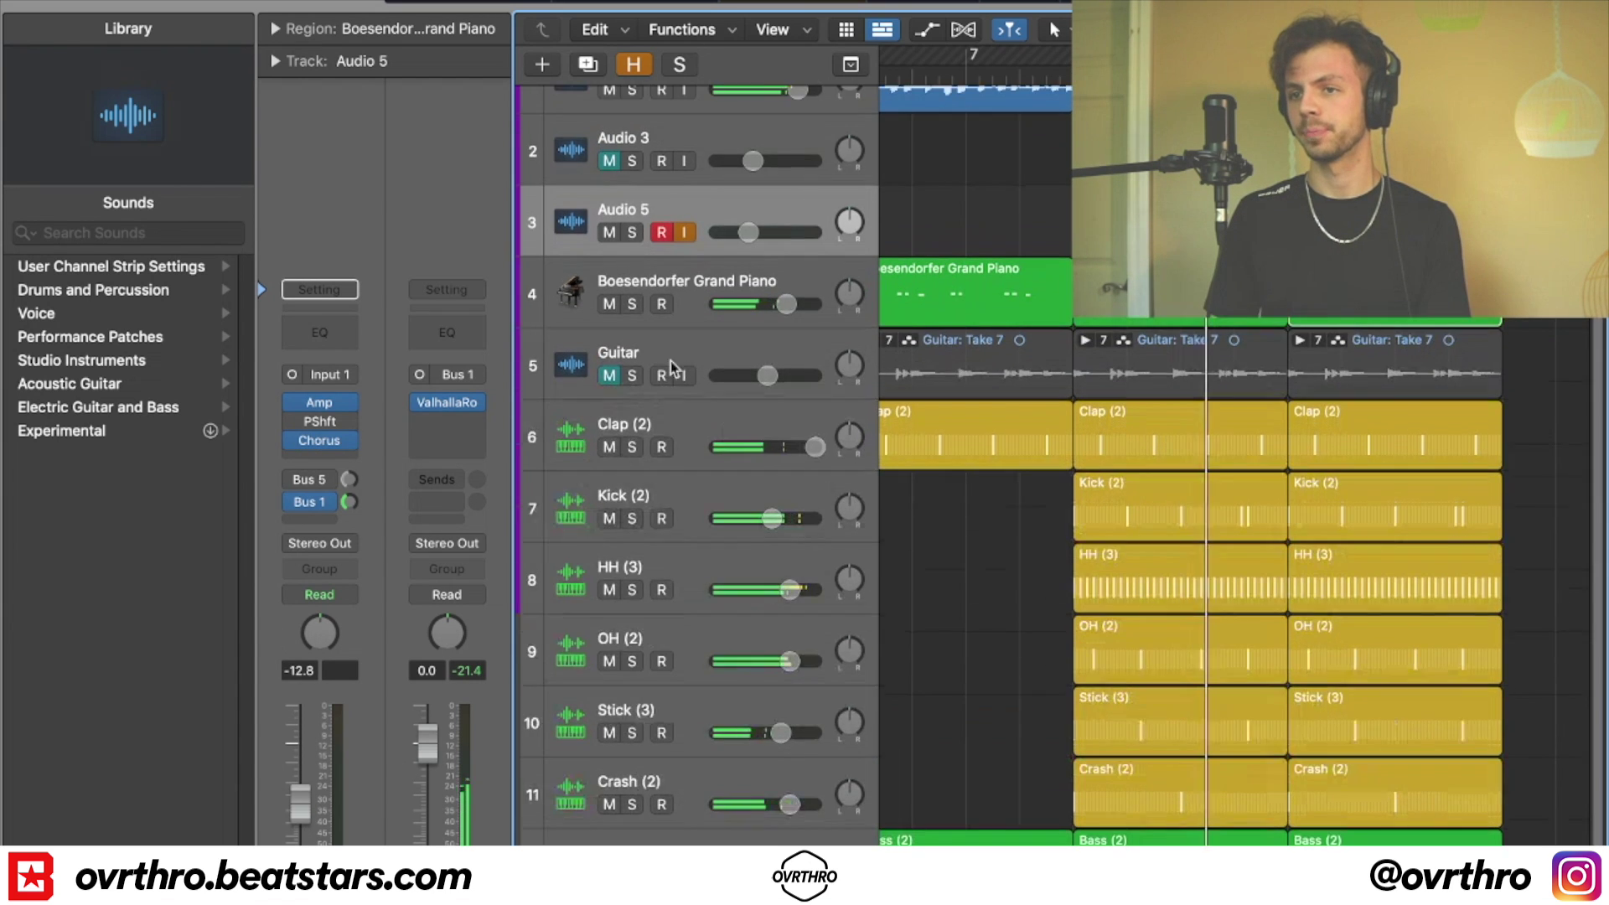
key("super+Up")
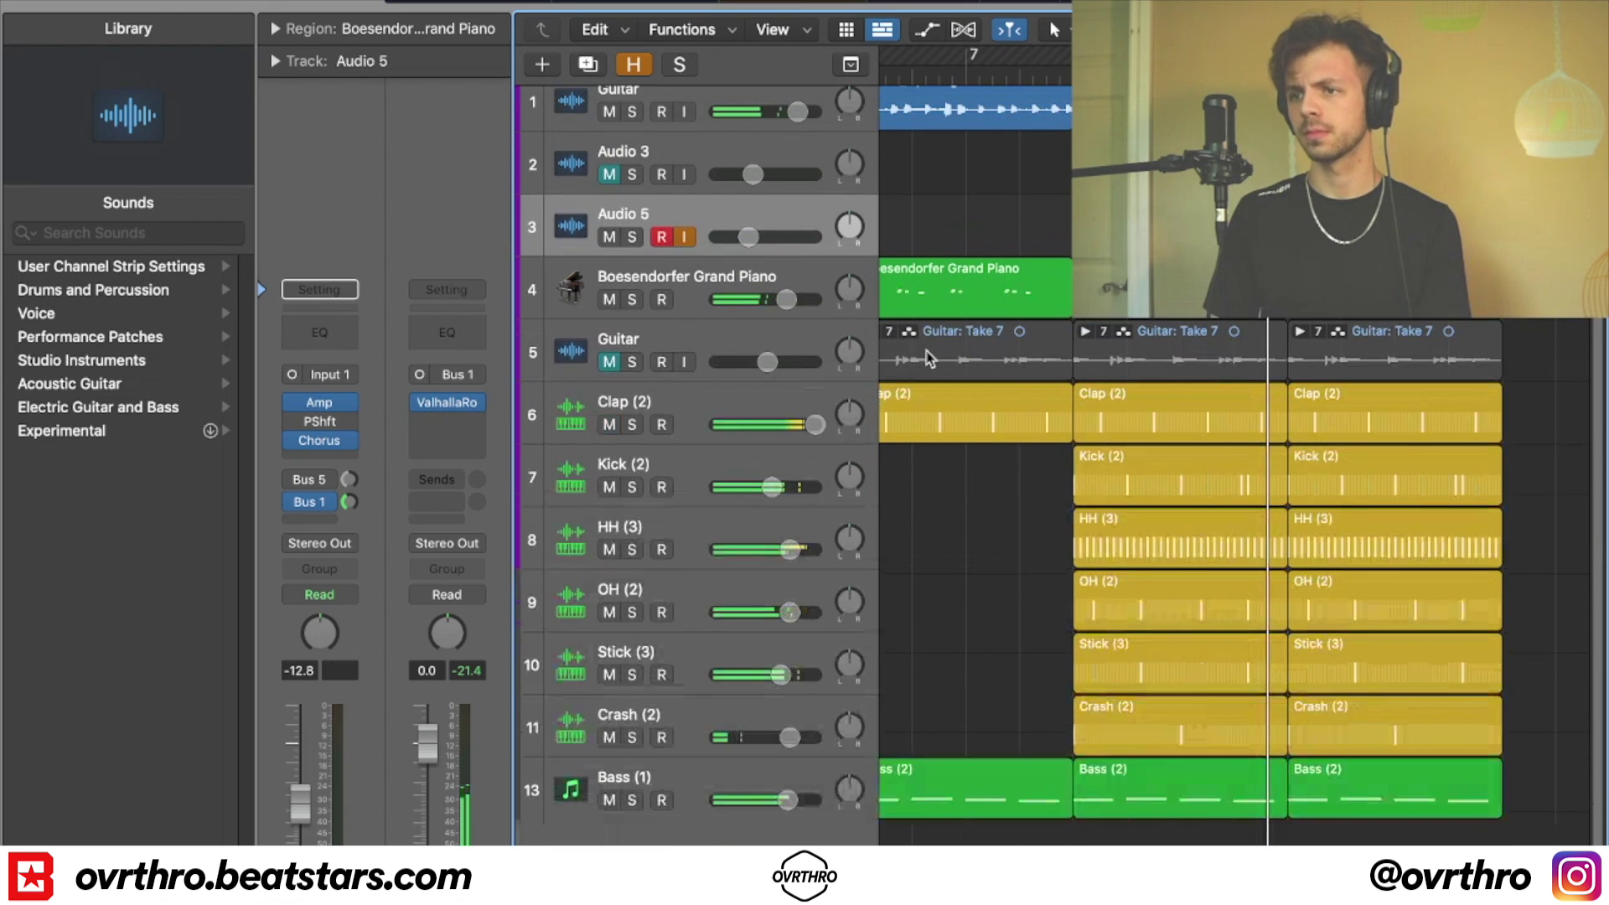
key("super+Up")
left_click_drag(786, 292, 780, 292)
key("super+Down")
- Unmute the Guitar track below the piano and delete all of its Take 7 regions
left_click(609, 375)
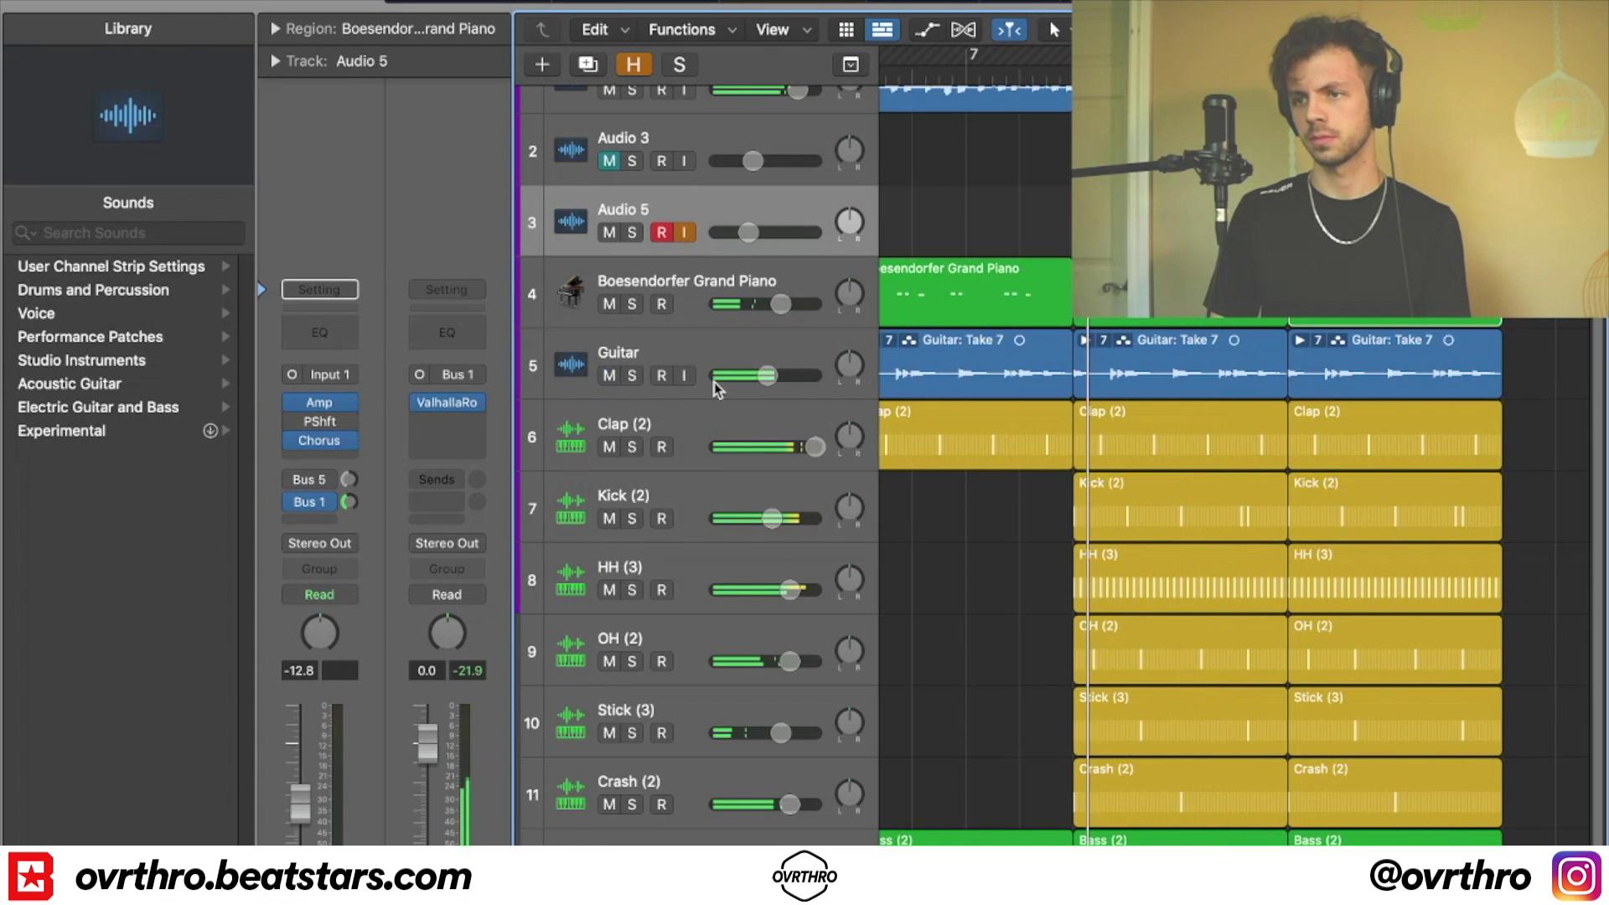
key("super+Left")
left_click_drag(1411, 356, 906, 370)
key("Delete")
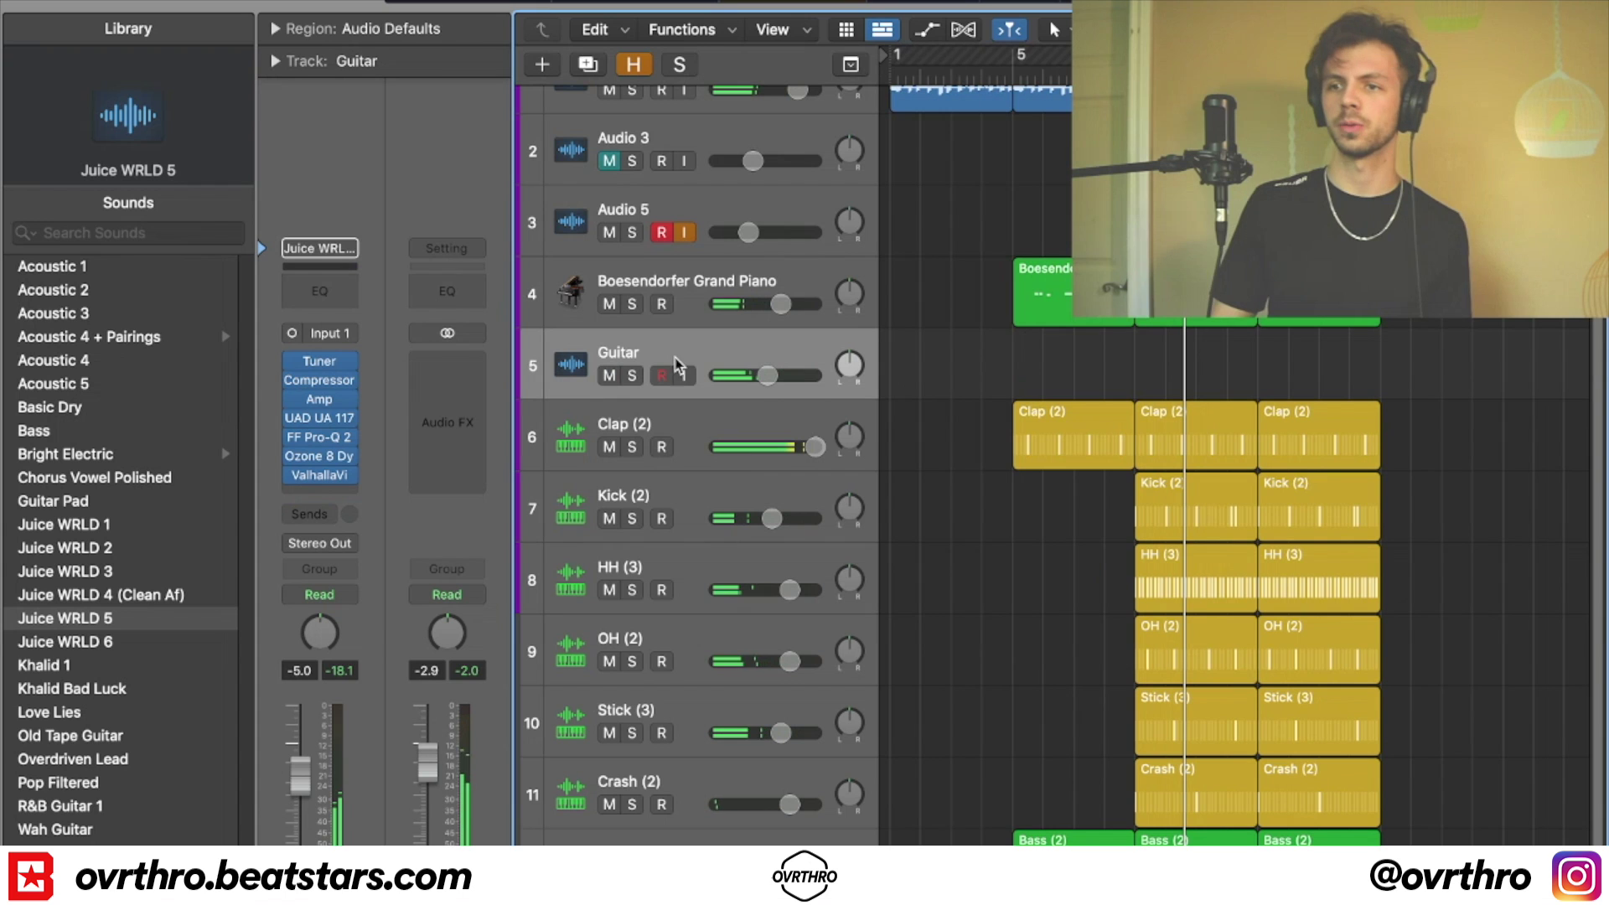
- Enable input monitoring on the emptied Guitar track, set its volume to 0.0 and record short takes from bar 9
left_click(661, 376)
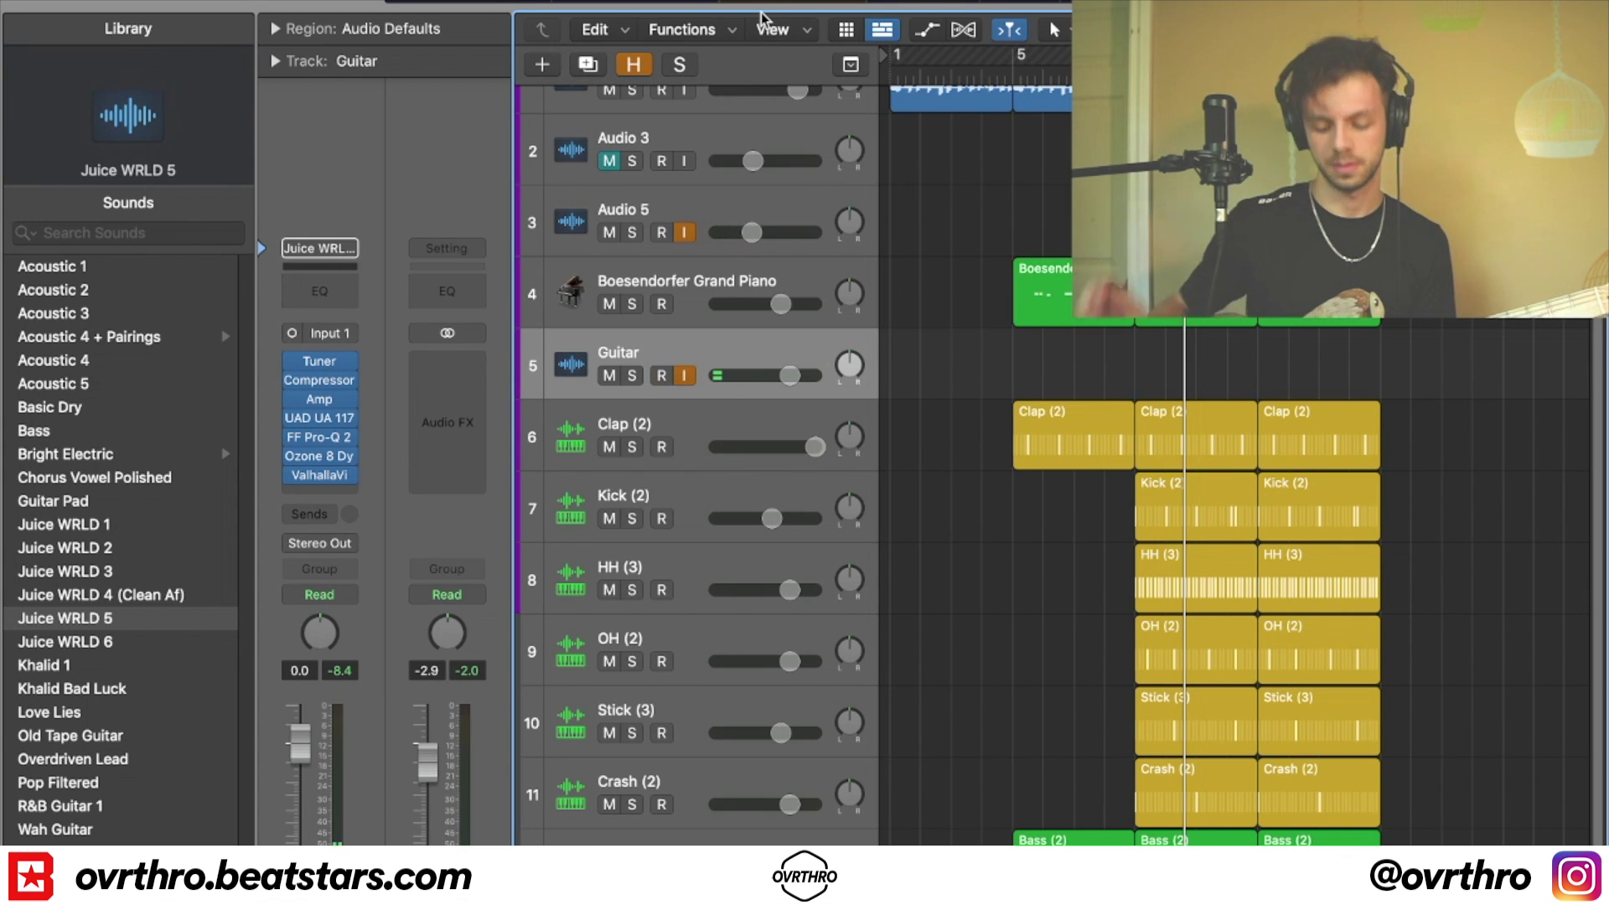
key("space")
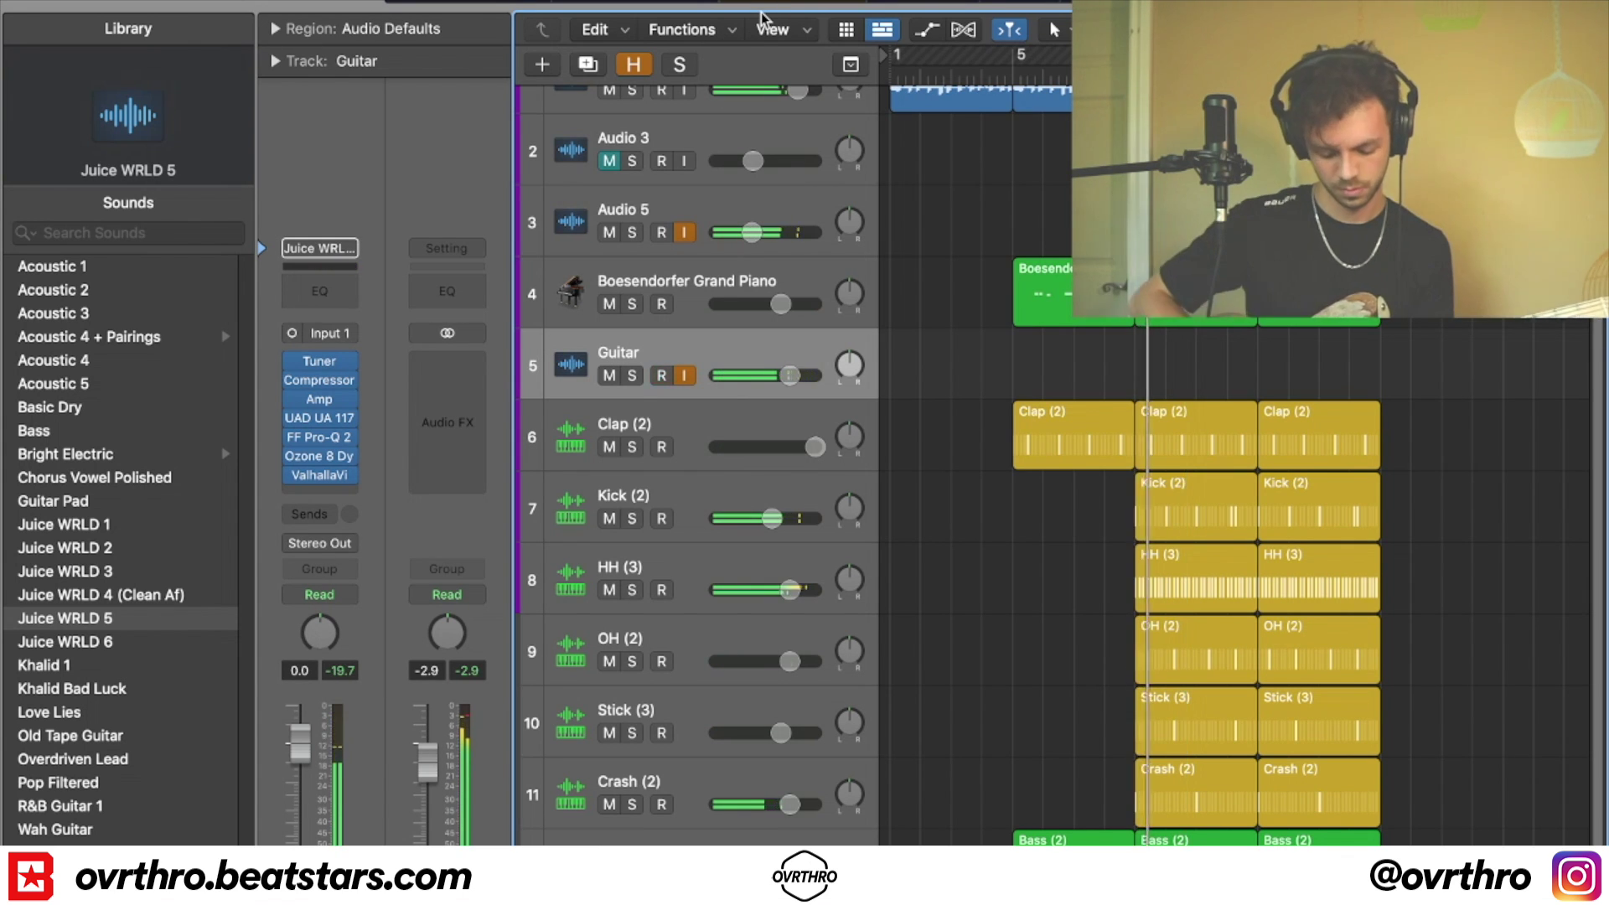
key("r")
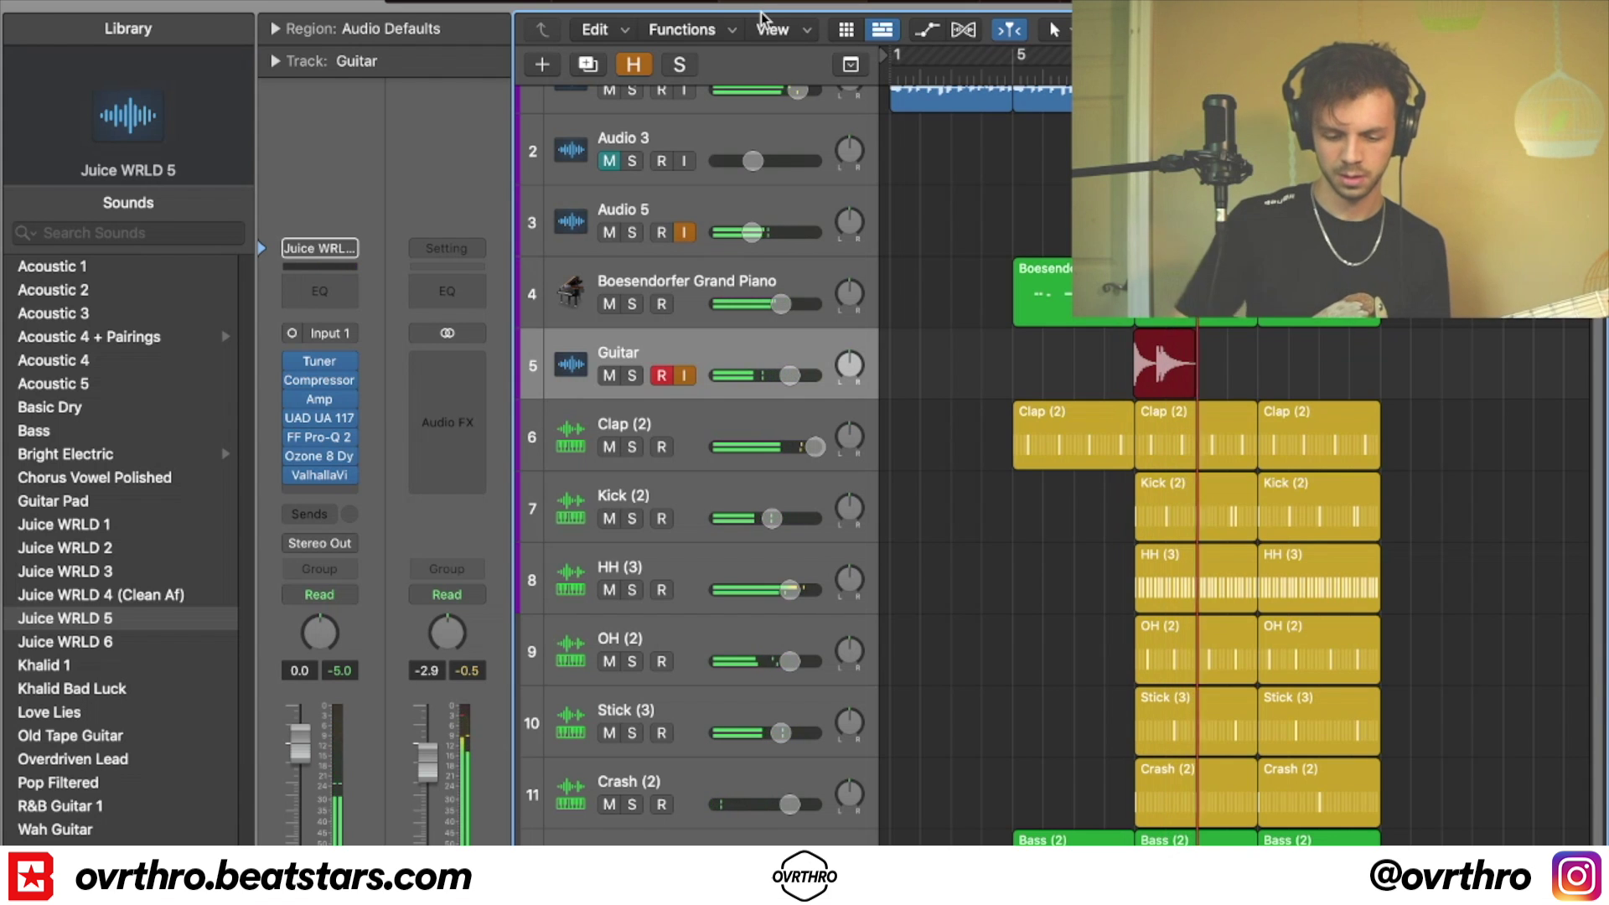
key("space")
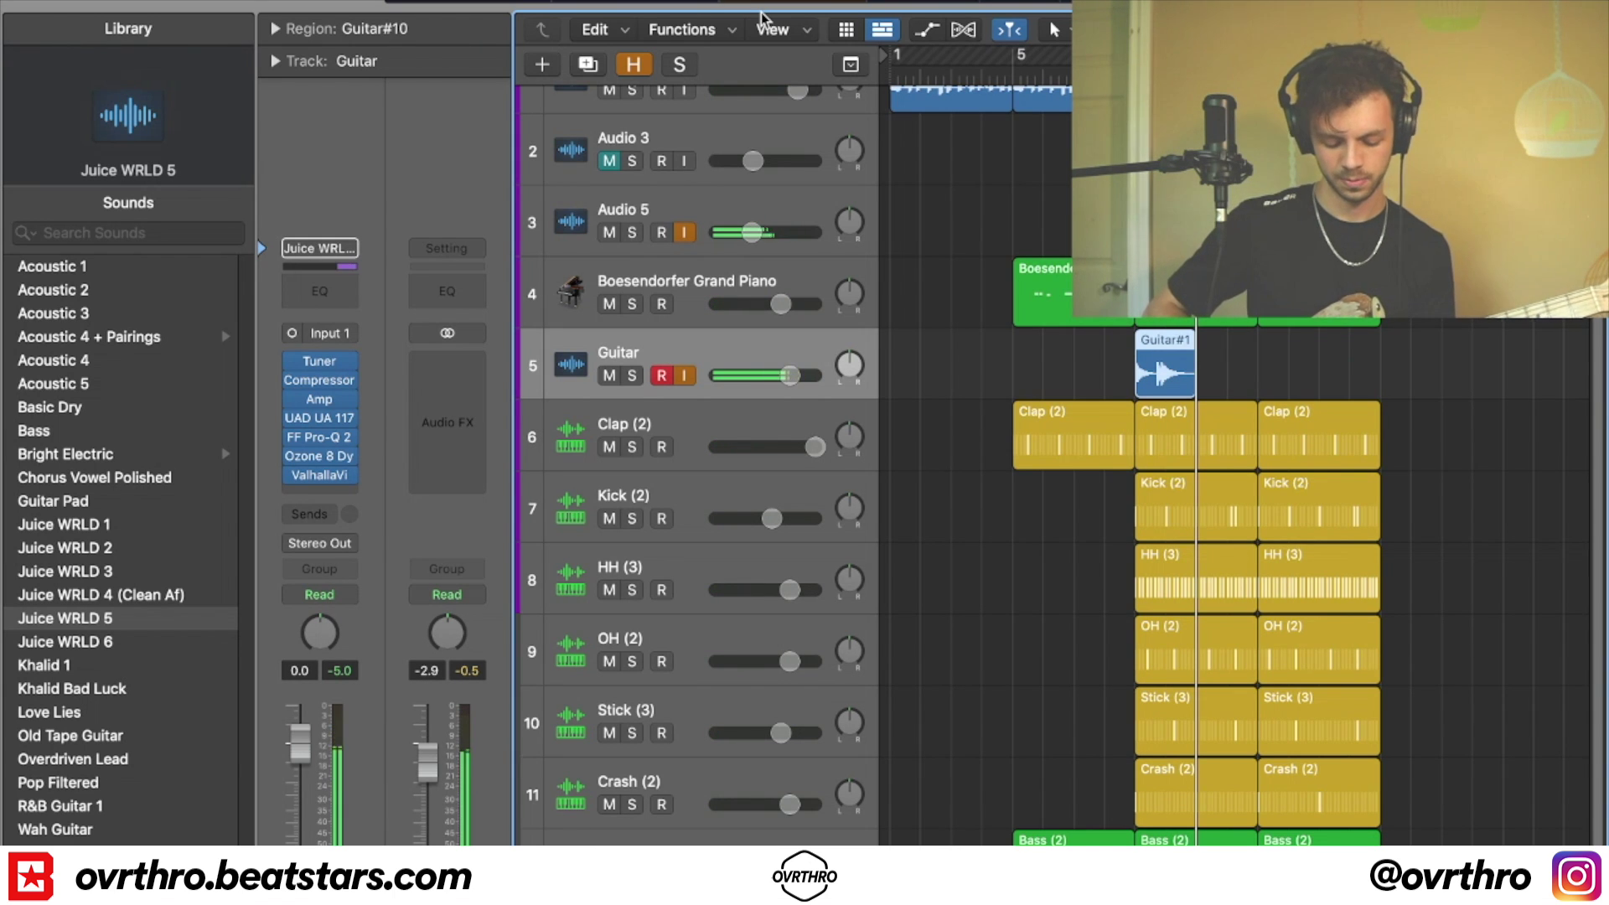
key("r")
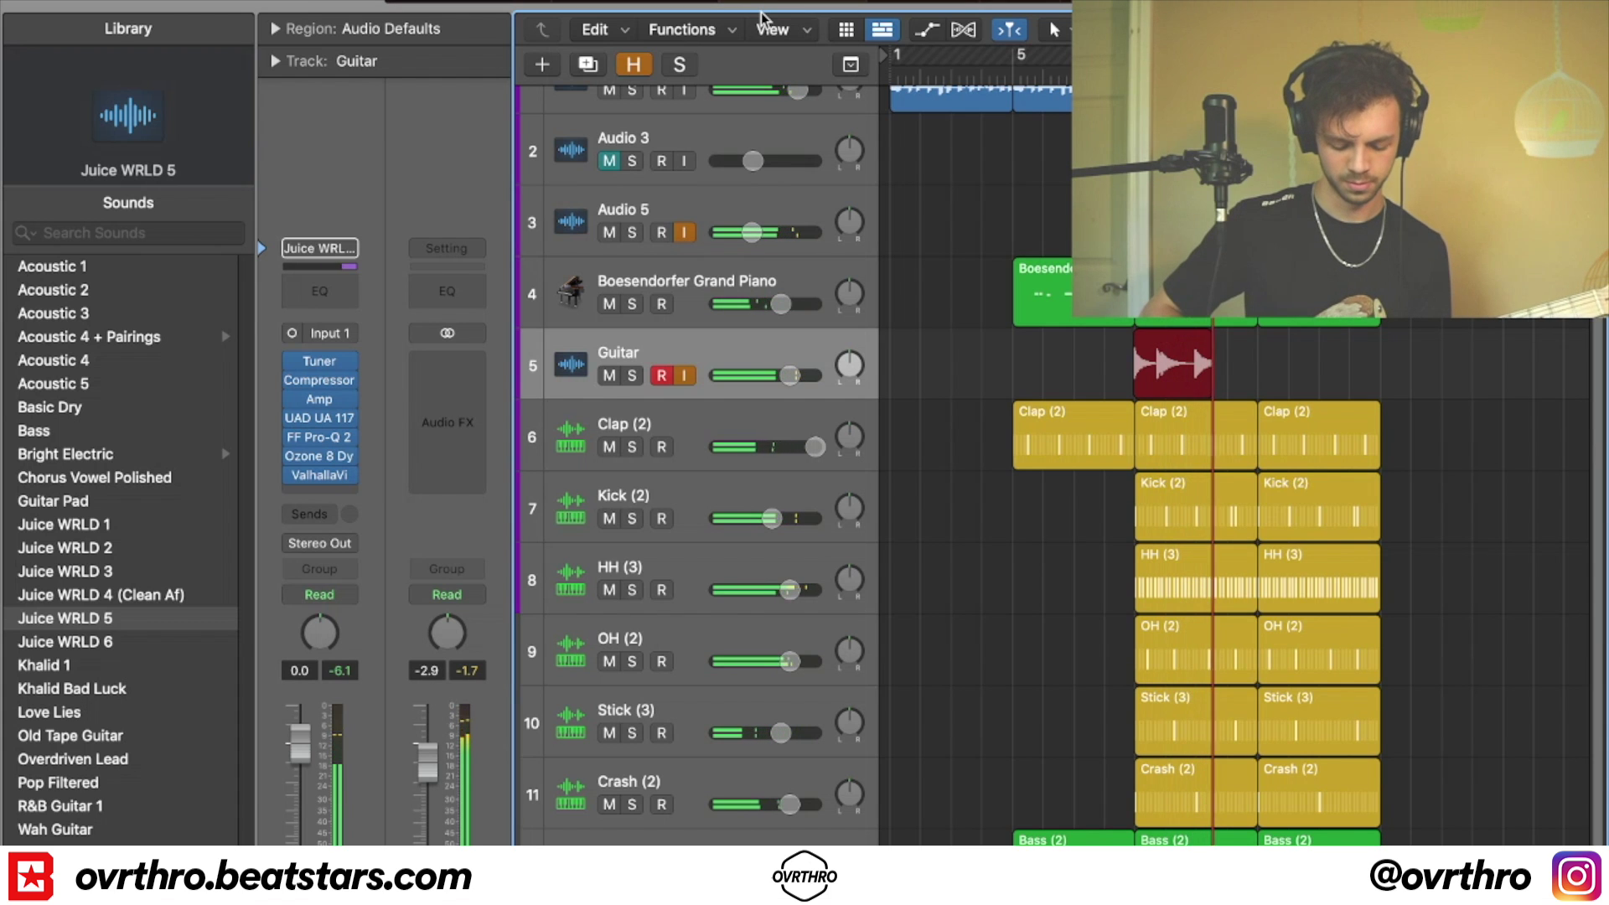
key("space")
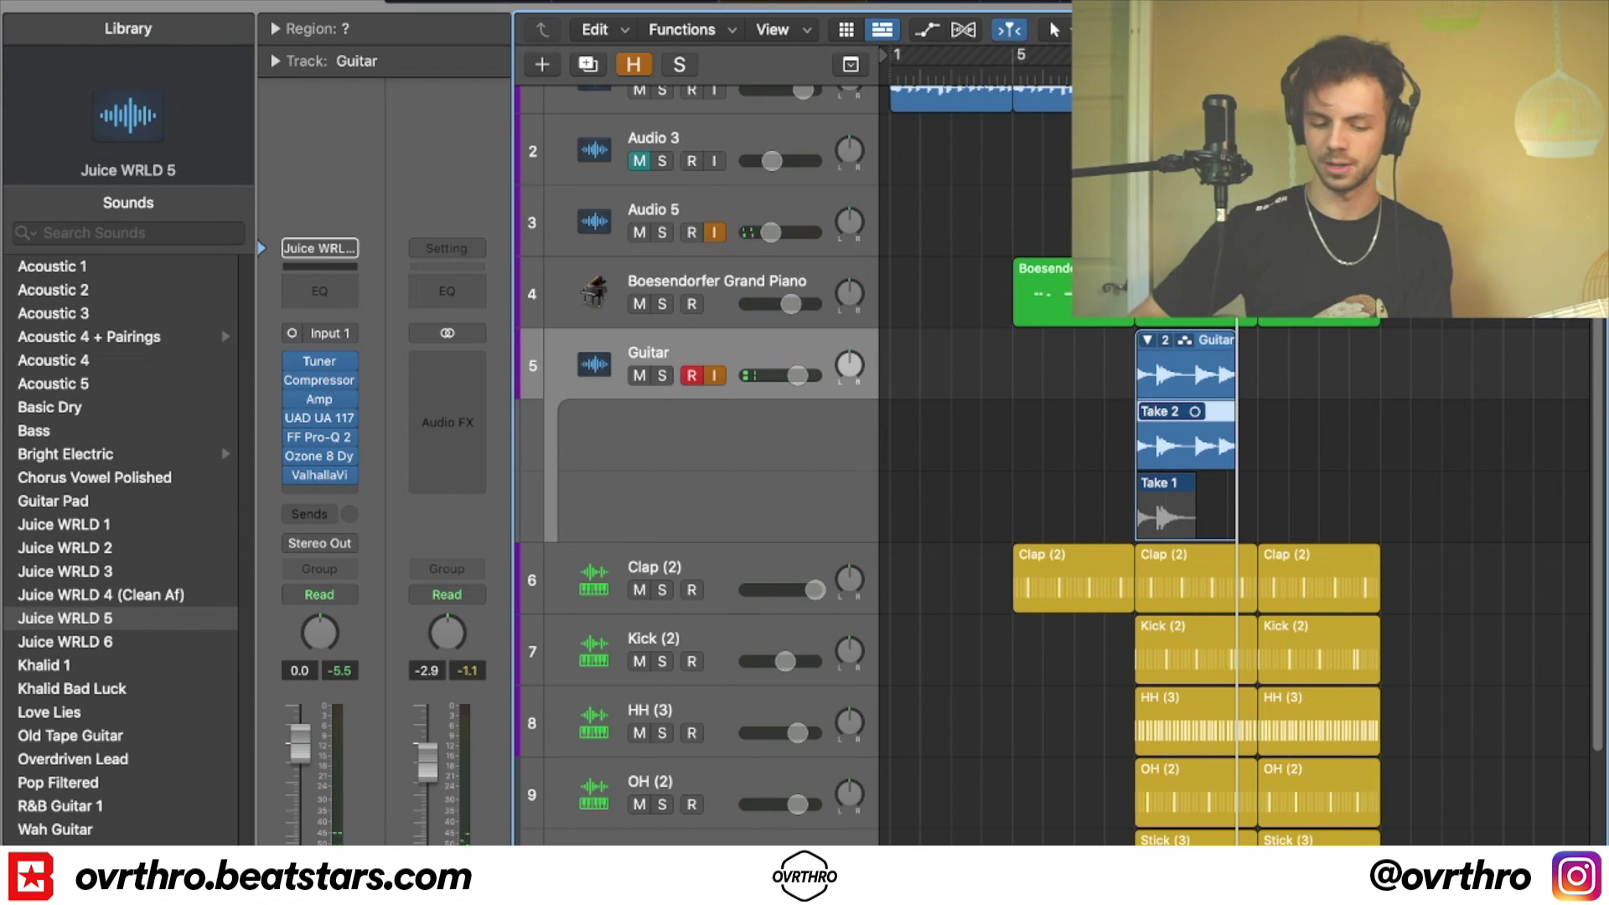
- Record full-length guitar takes from bar 9 to bar 17 on the Guitar track and play back the end of the last one
key("space")
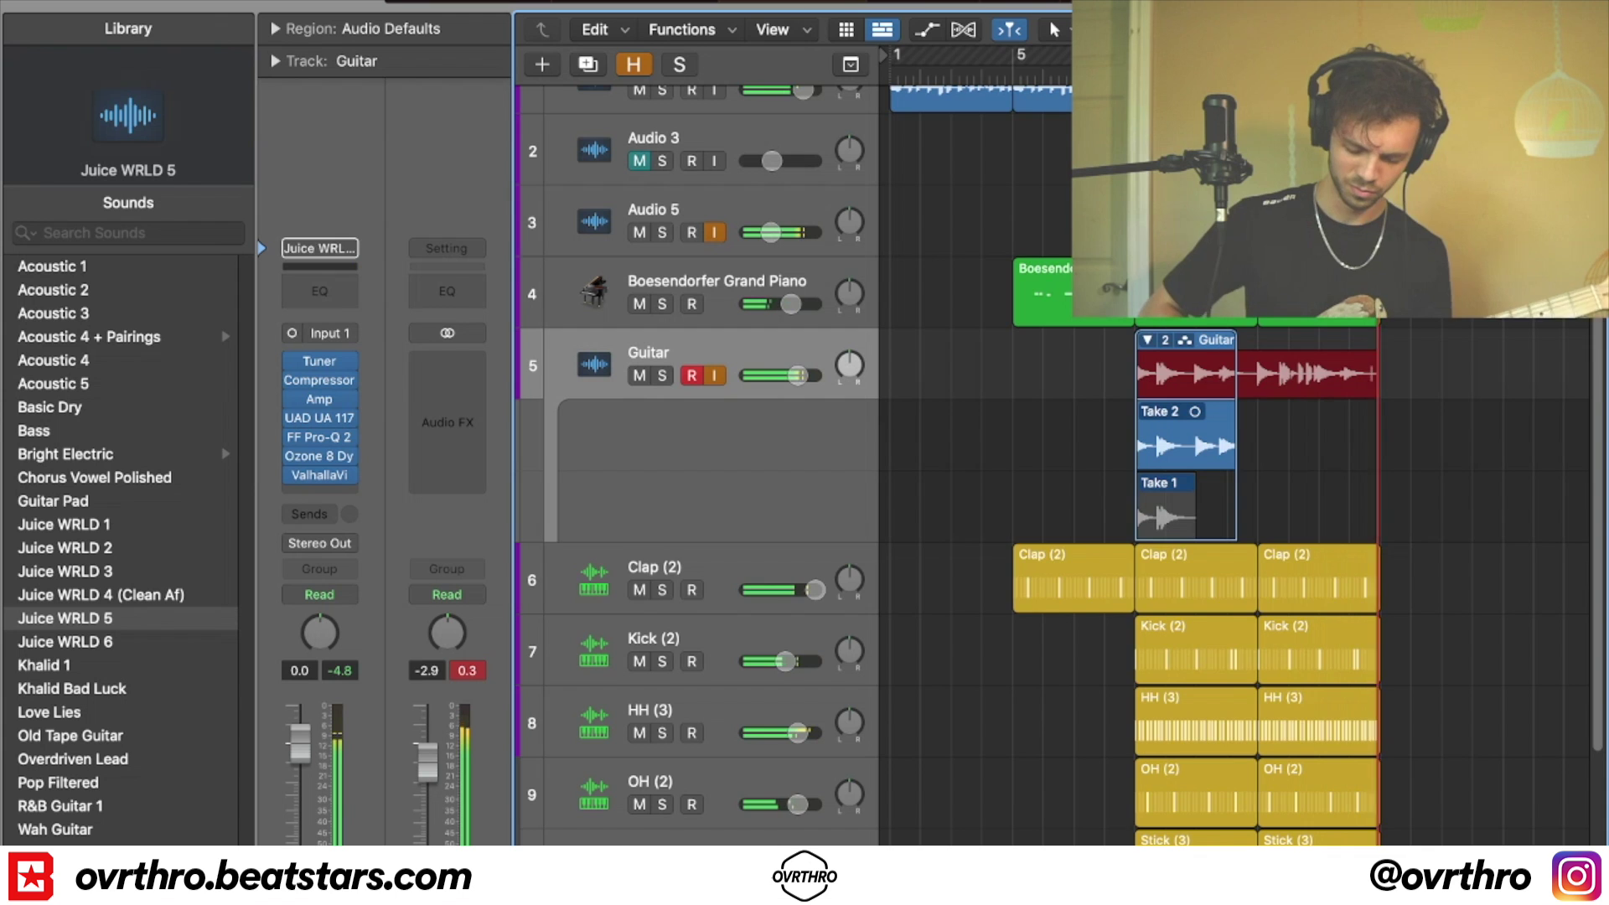
key("space")
key("r")
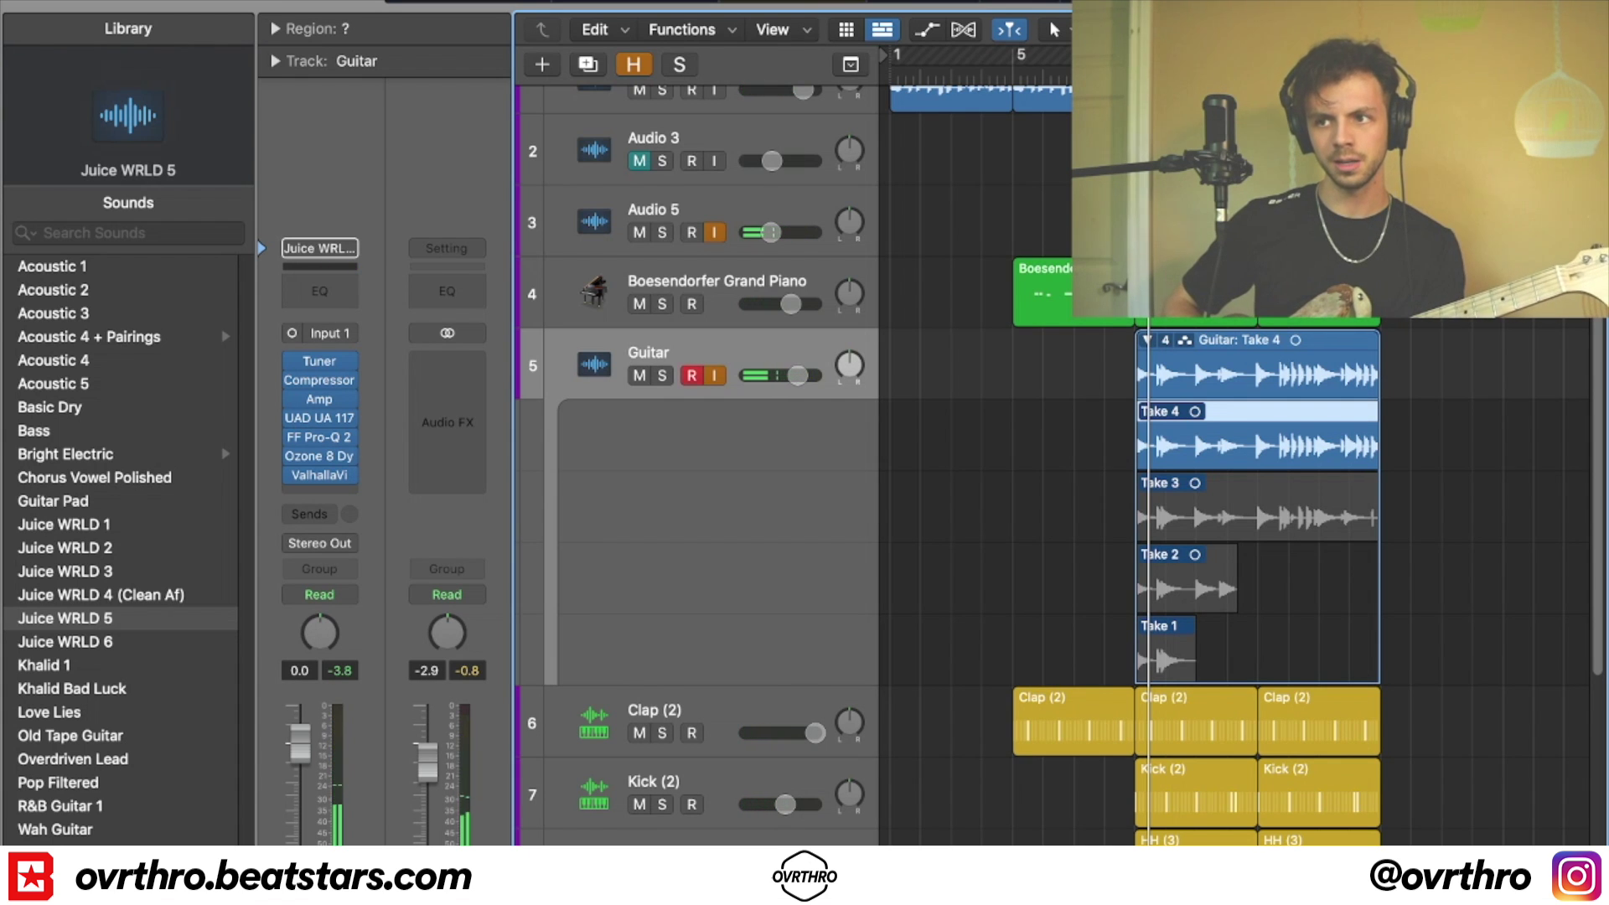
key("r")
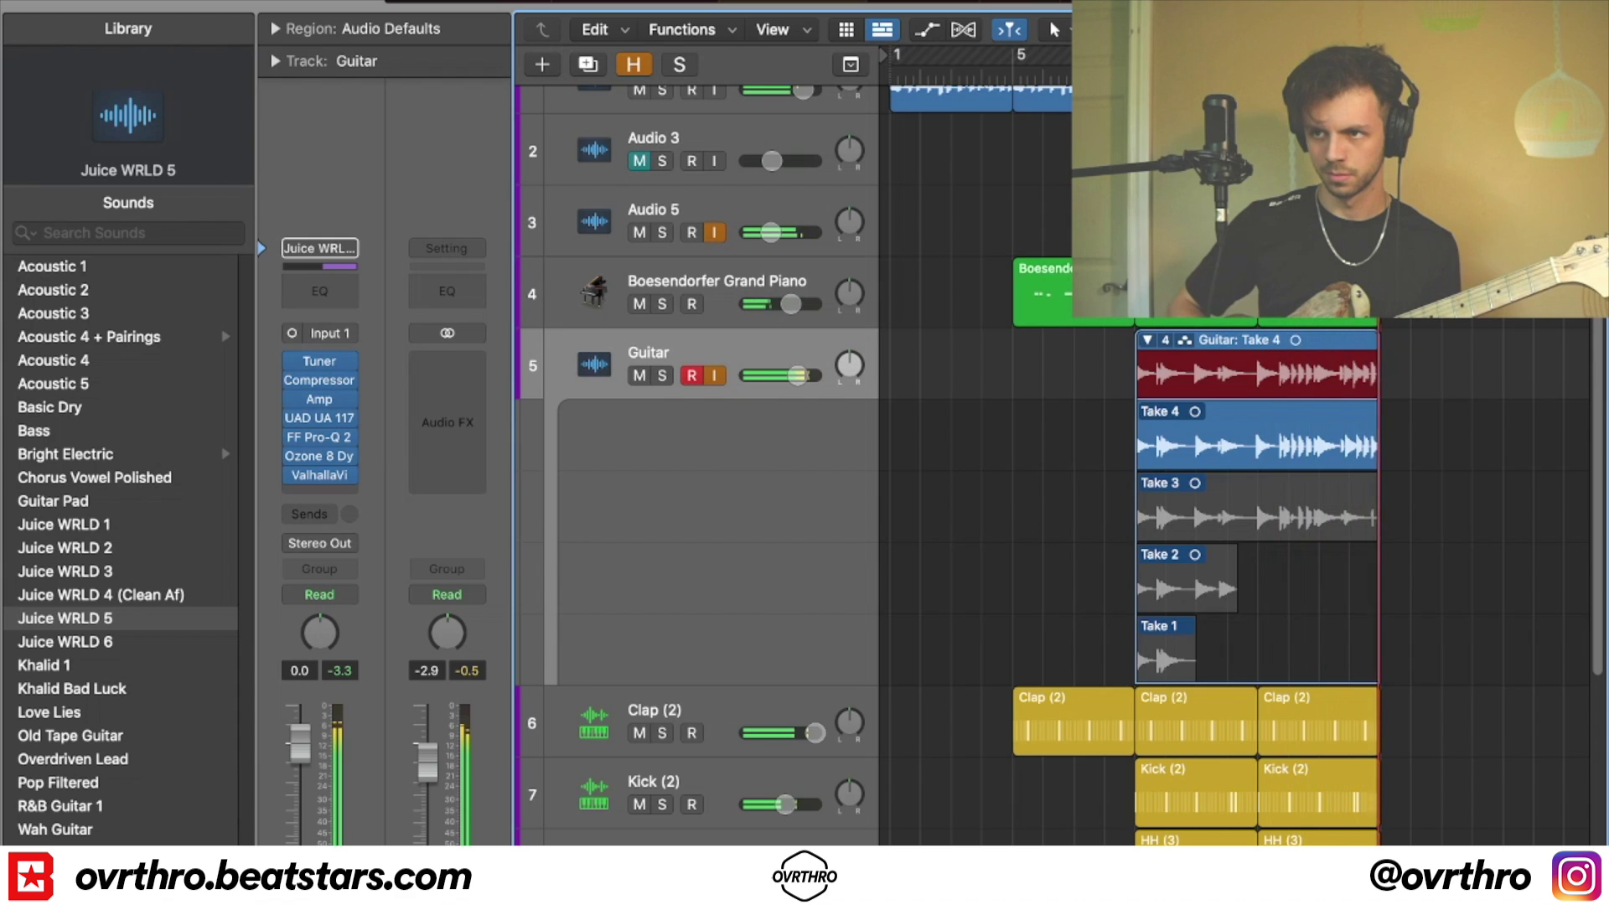
key("space")
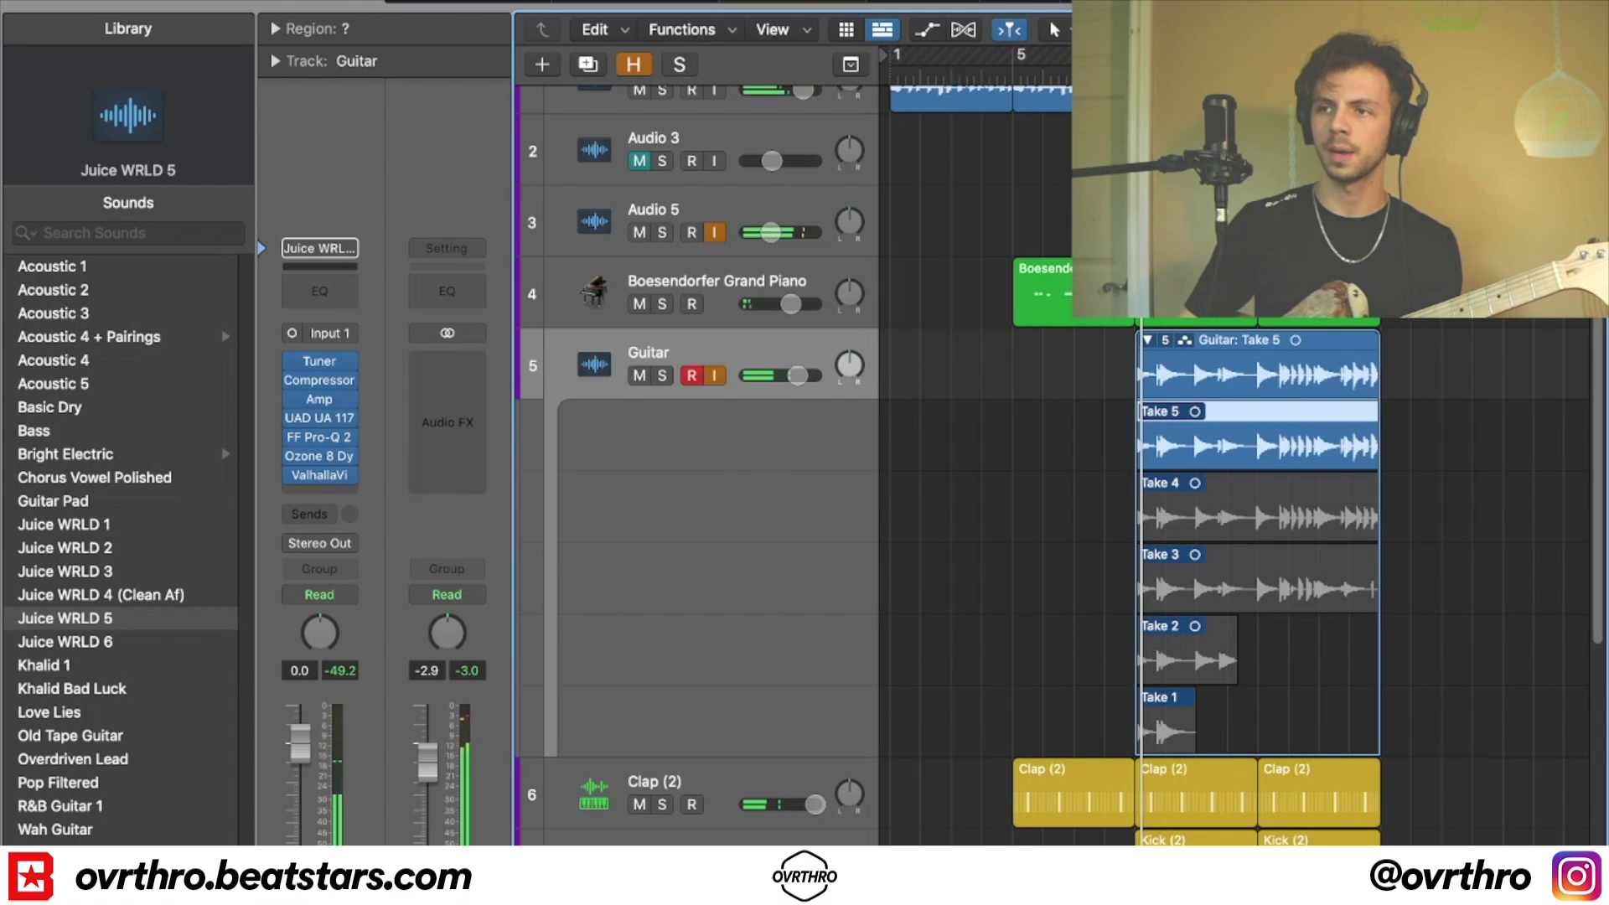
left_click(1348, 75)
scroll(1355, 75, "up", 5)
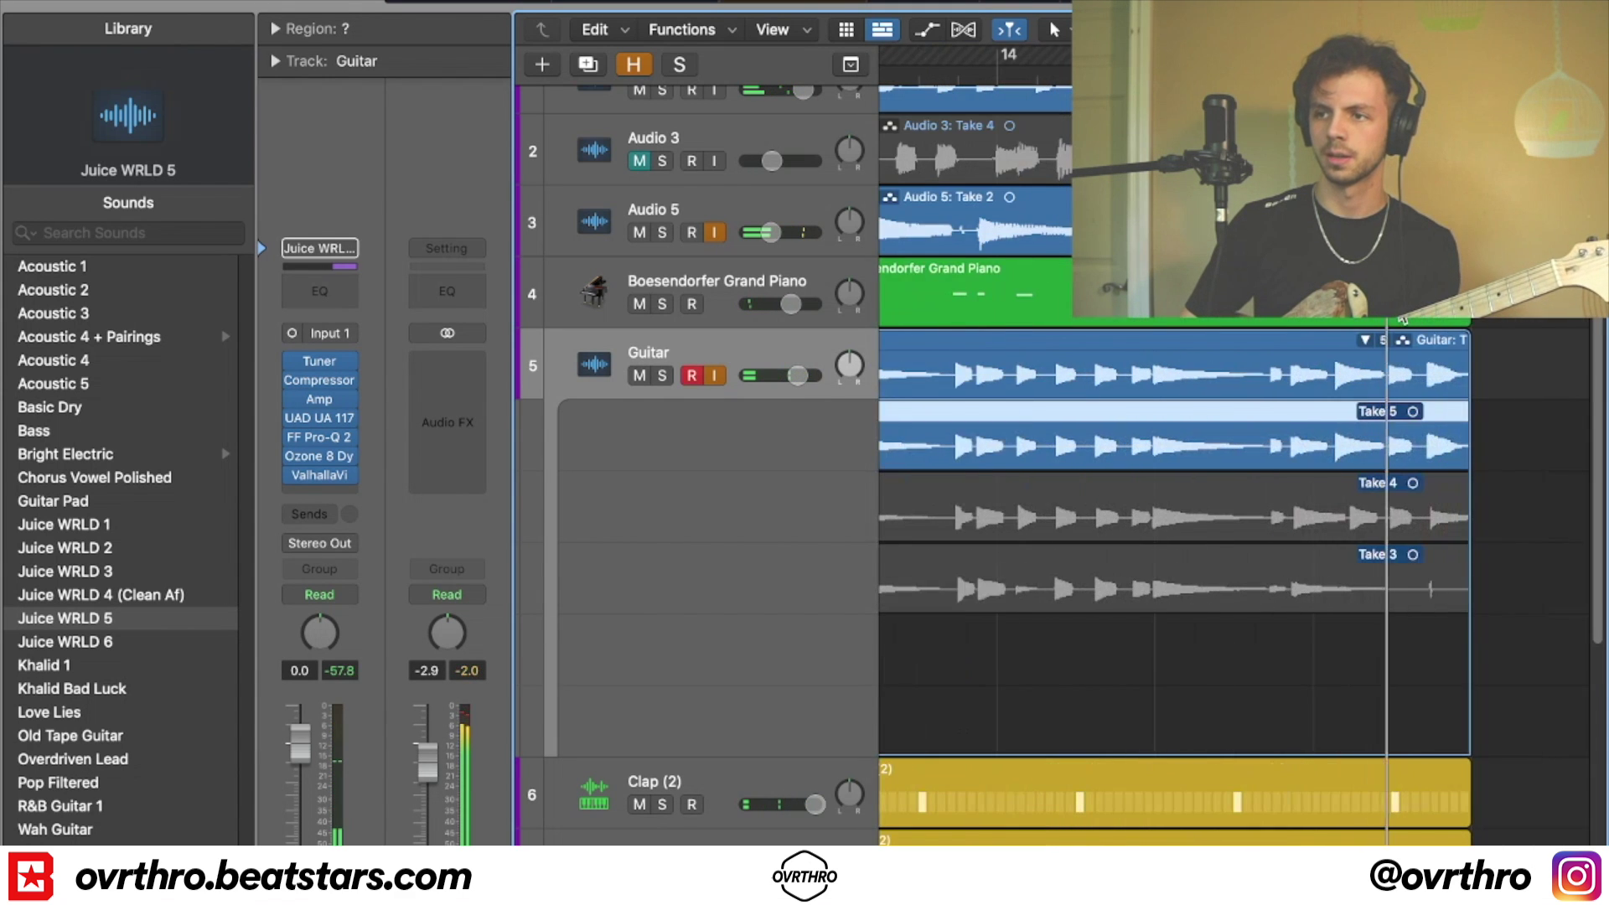
- Record Take 6 on the Guitar track from bar 15 to bar 17 and adjust the comp boundary of Take 5 near bar 15
left_click(1195, 75)
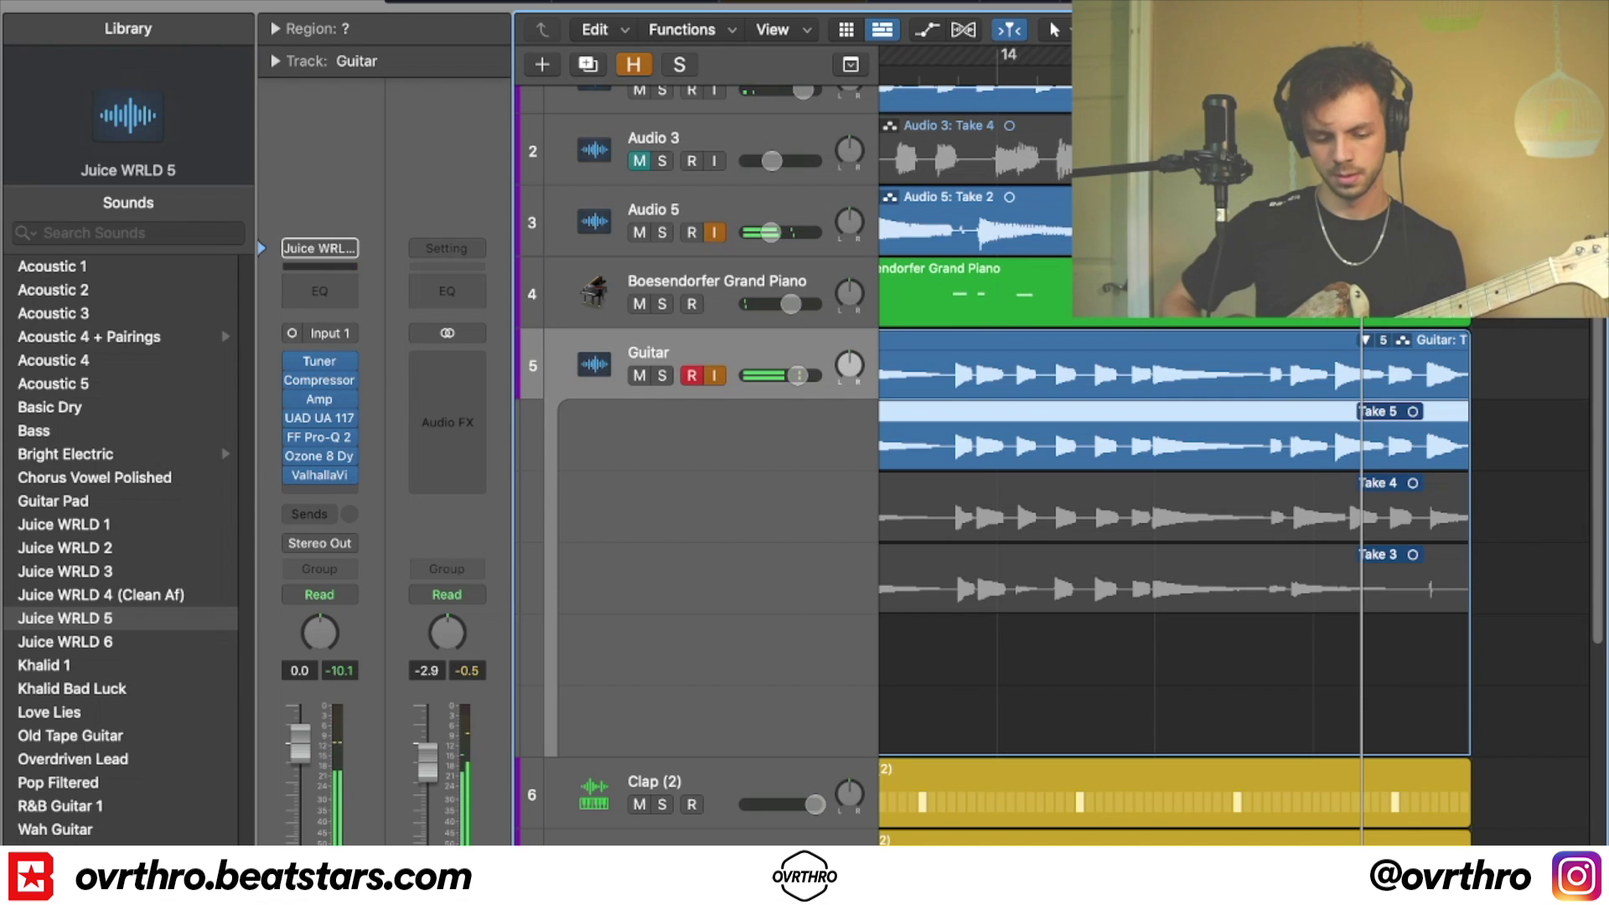
key("r")
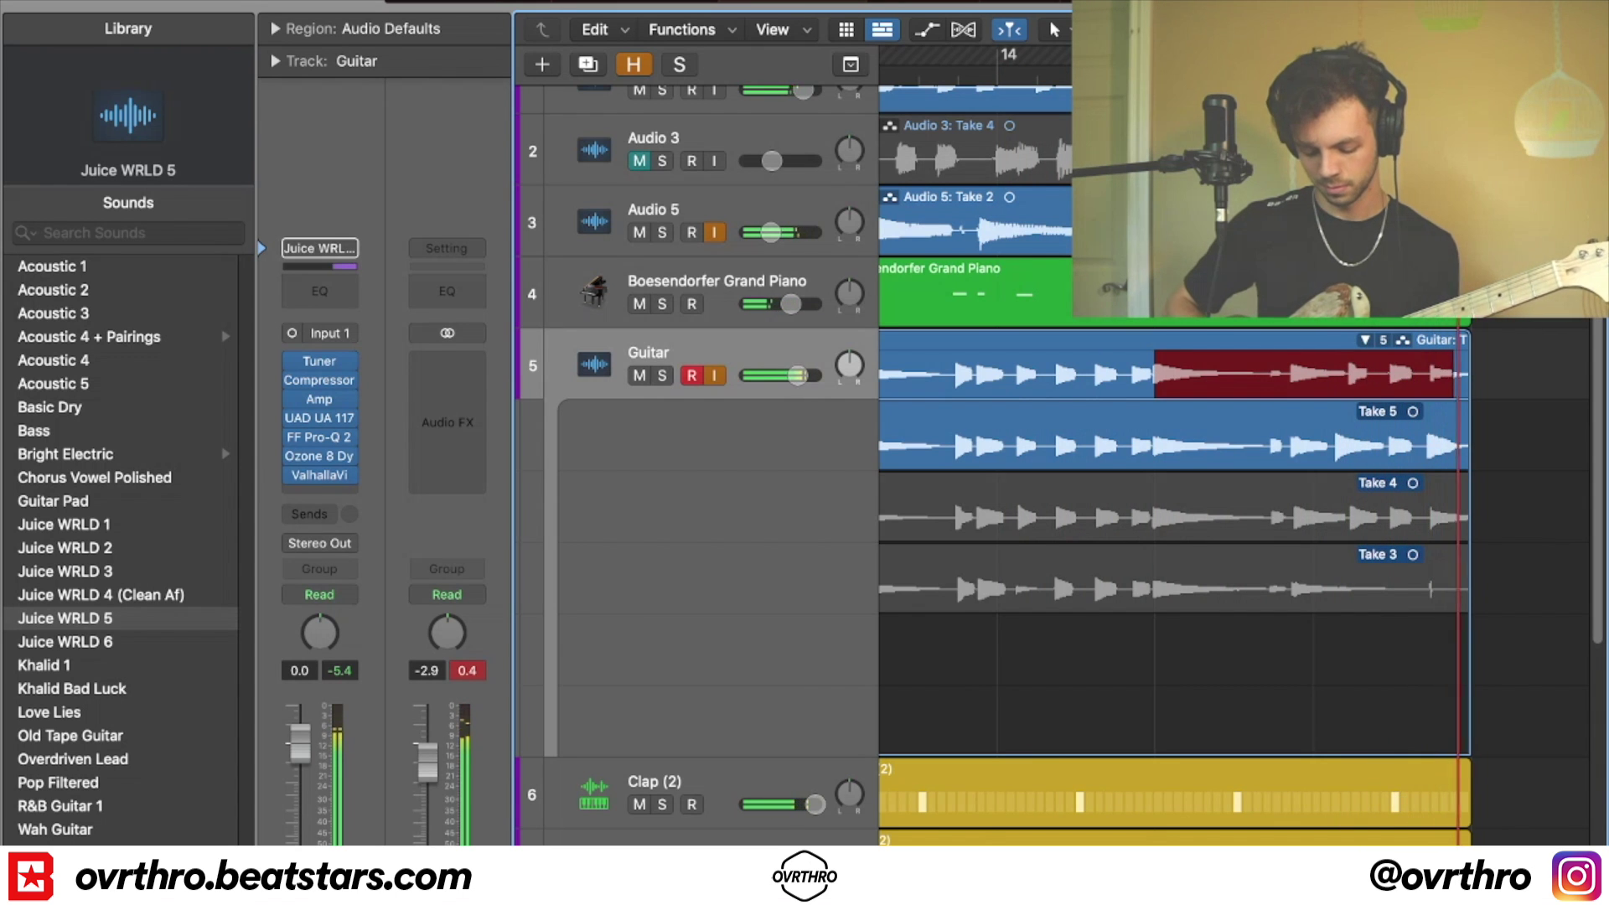
key("space")
key("b")
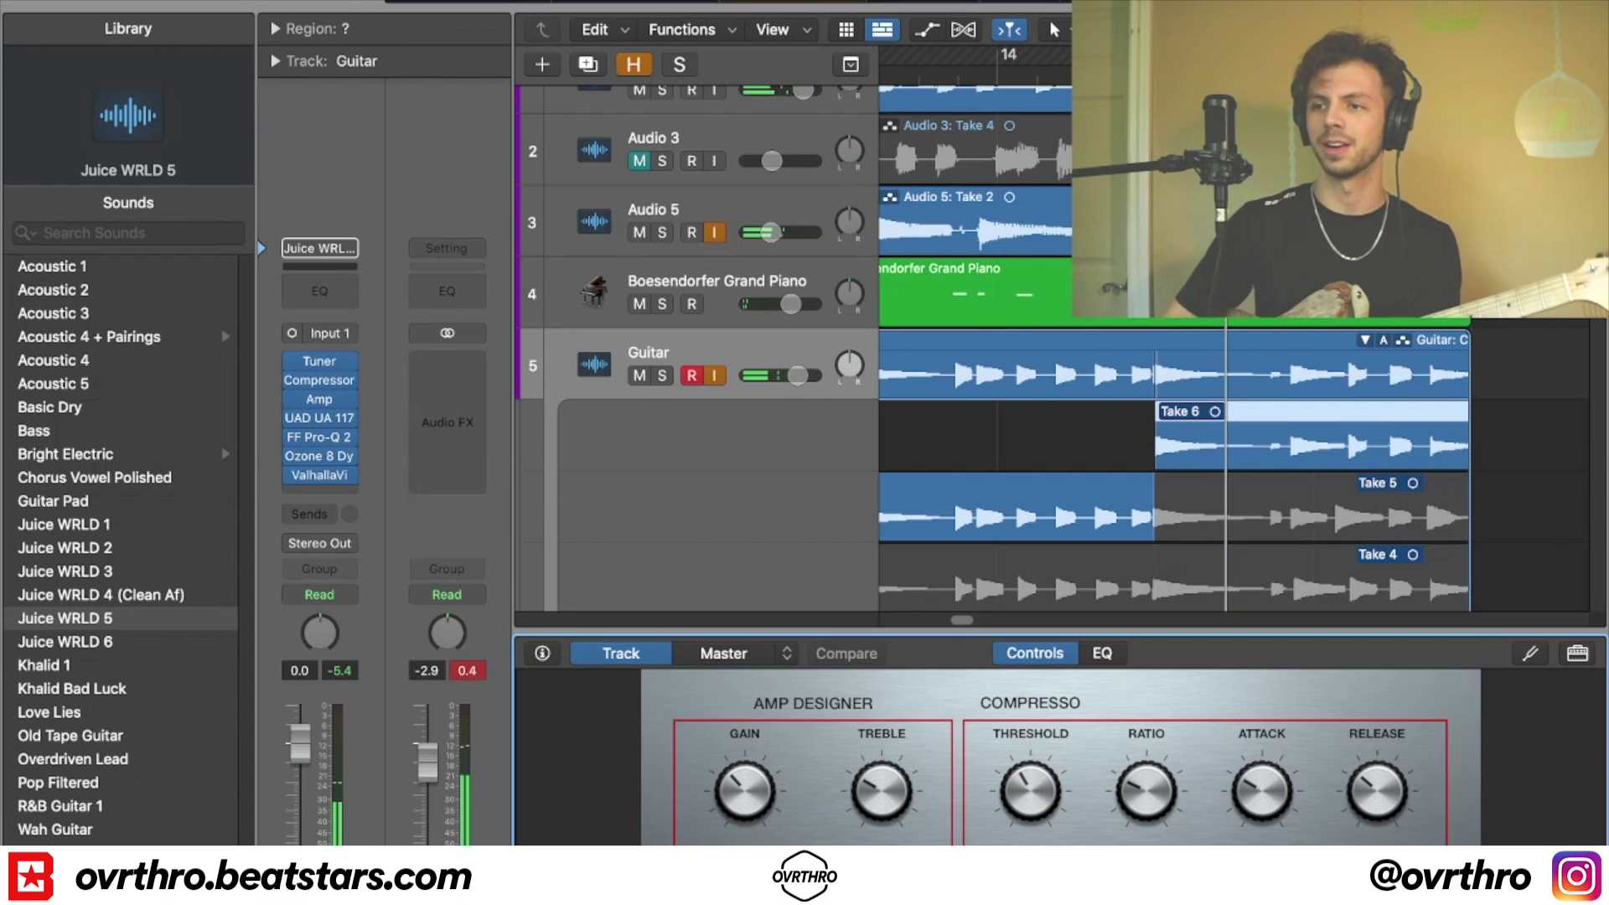
left_click_drag(1143, 493, 1151, 531)
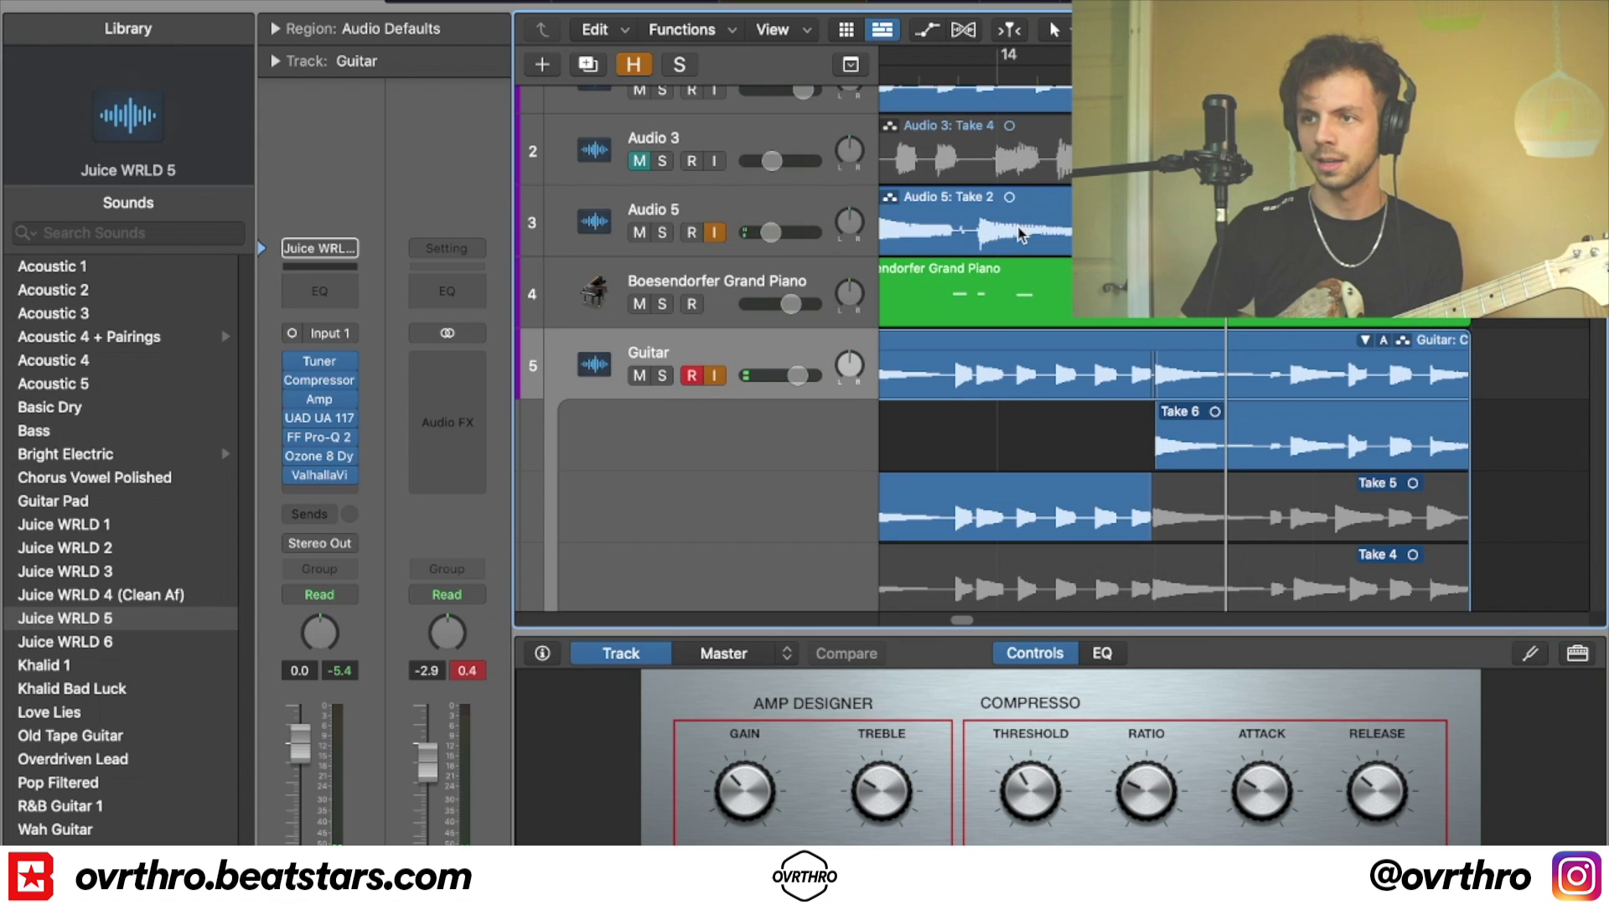
- Extend the start of the cycle area back to bar 9 and play back the comped Guitar takes
key("super+Left")
key("super+Left")
key("super+Left")
key("super+Left")
key("super+Left")
key("super+Left")
key("super+Left")
left_click_drag(1209, 64, 930, 69)
key("space")
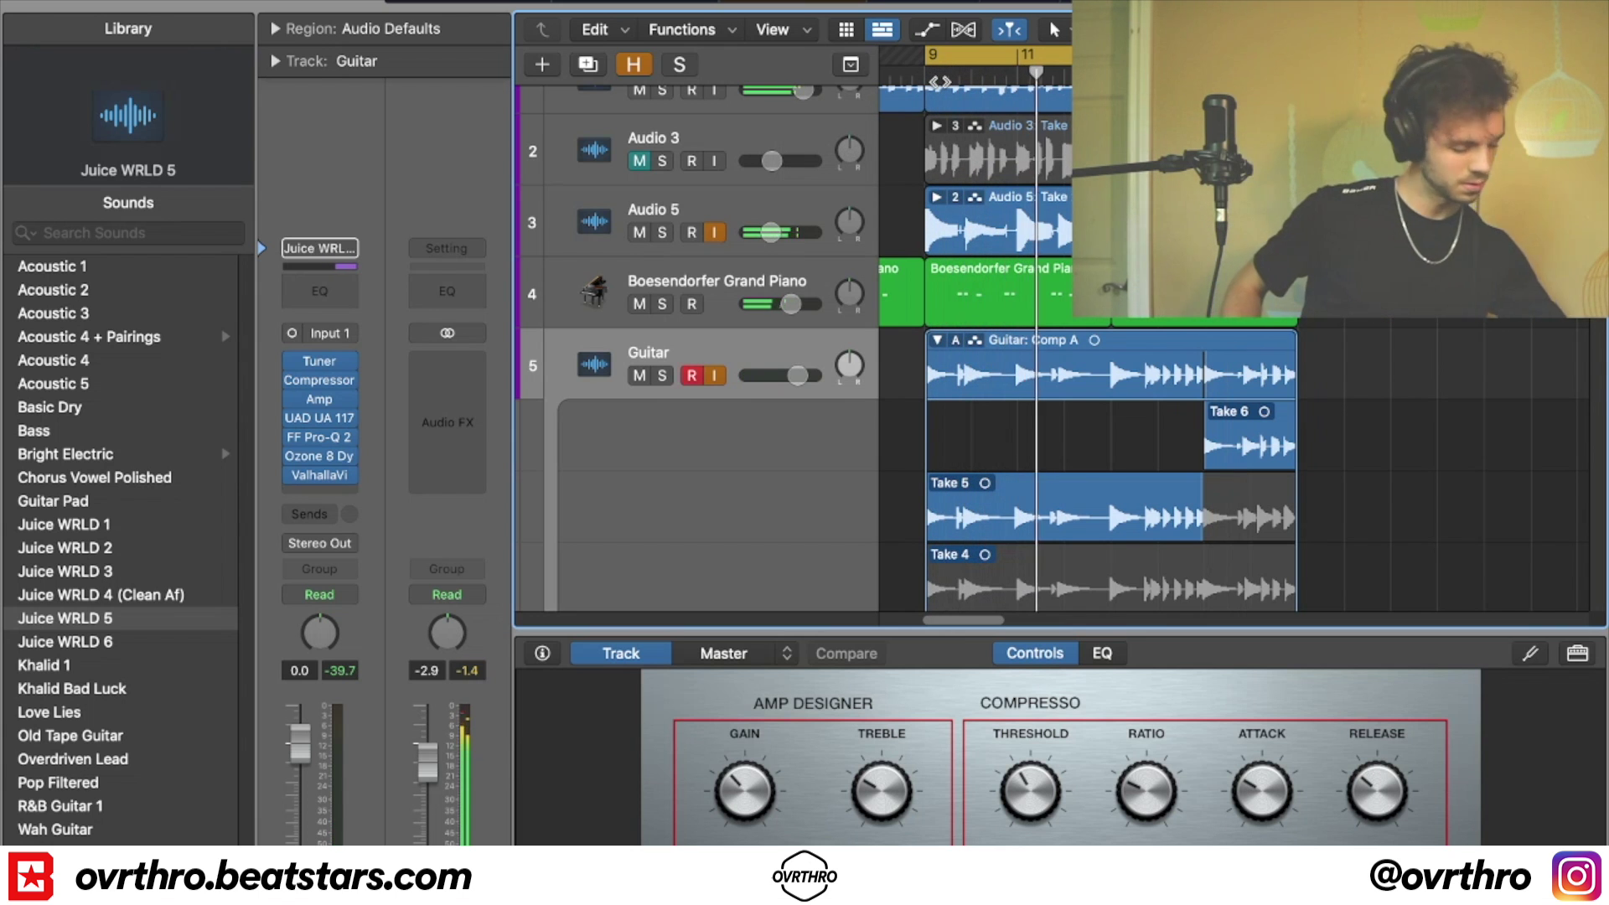
- Review the takes in the Guitar take folder during playback and lower the track's volume to -1.2
scroll(1253, 421, "down", 4)
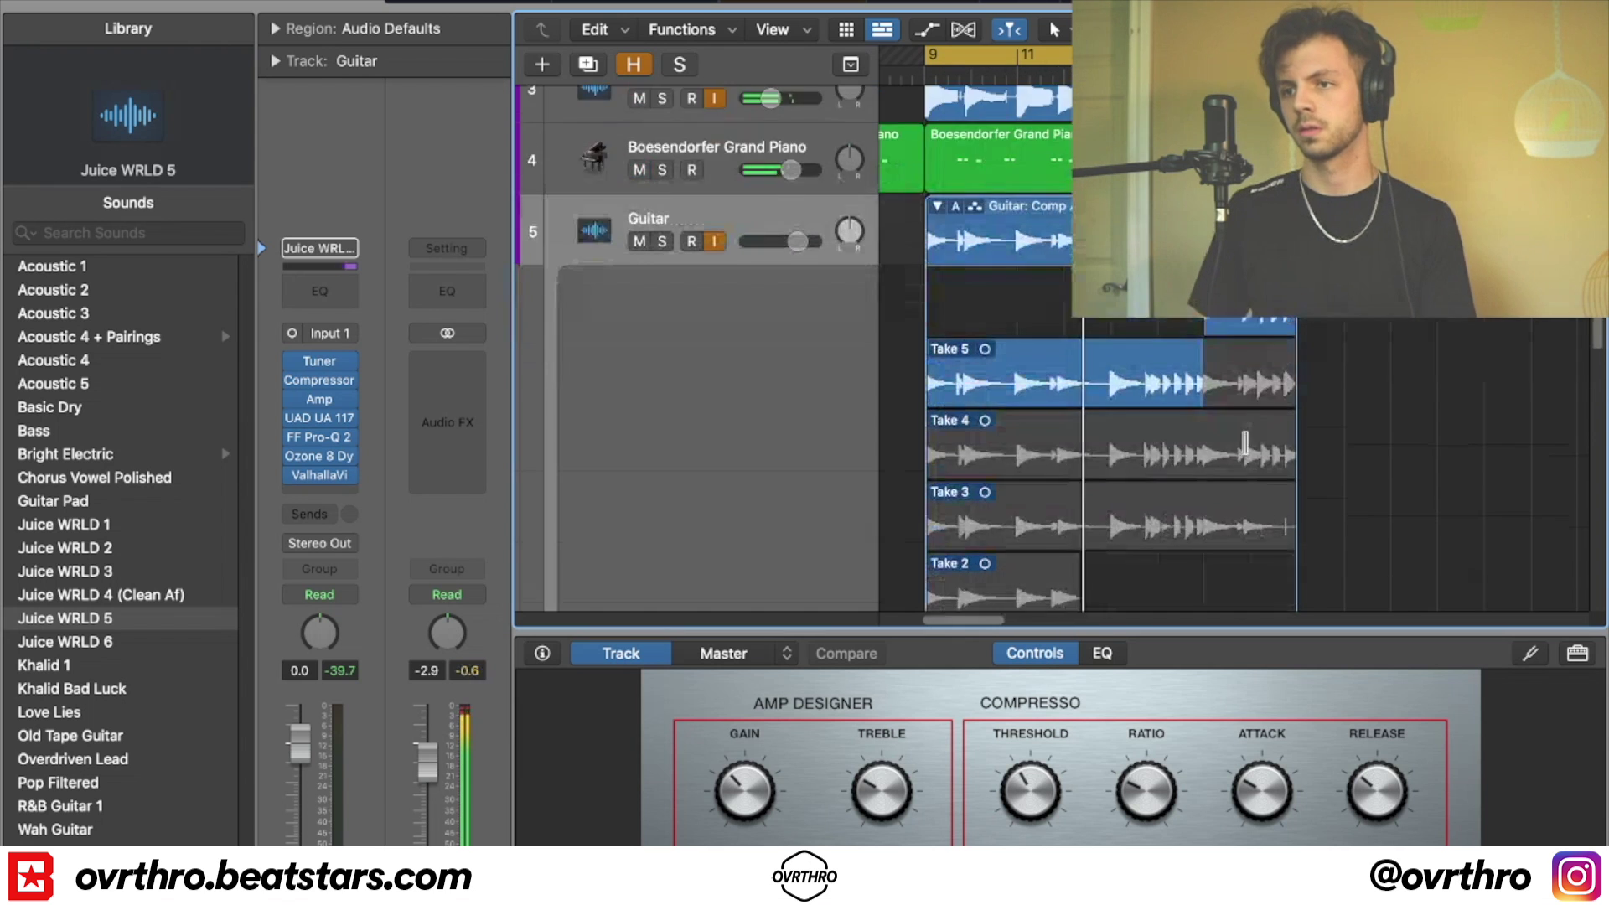
scroll(1253, 421, "down", 4)
scroll(1231, 377, "up", 4)
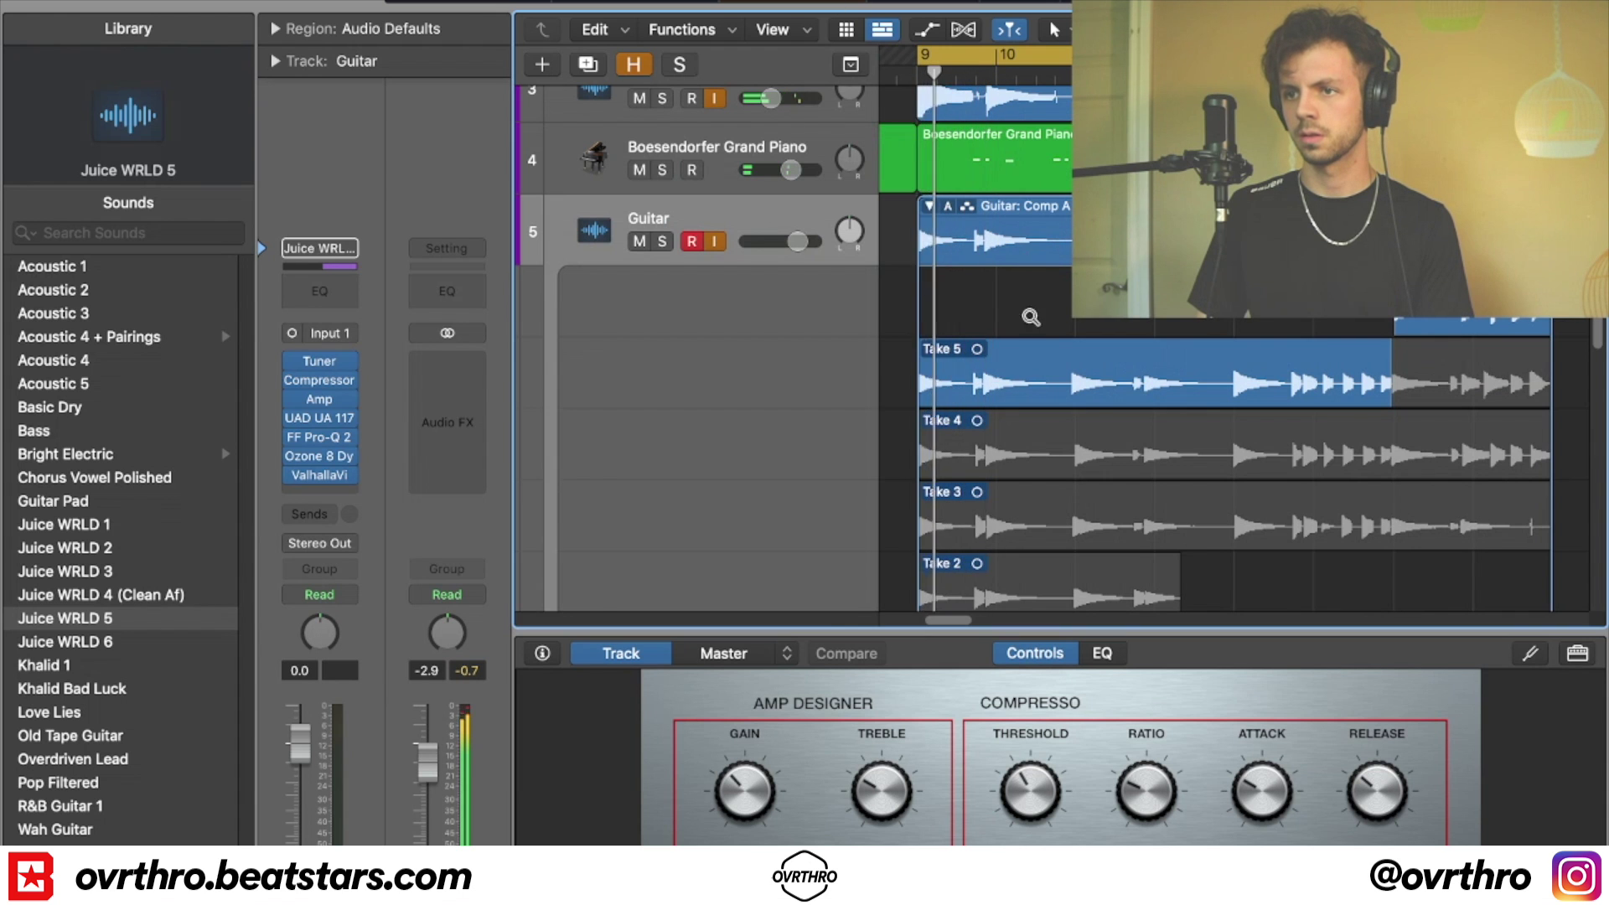
scroll(1038, 315, "down", 5)
scroll(975, 312, "down", 2)
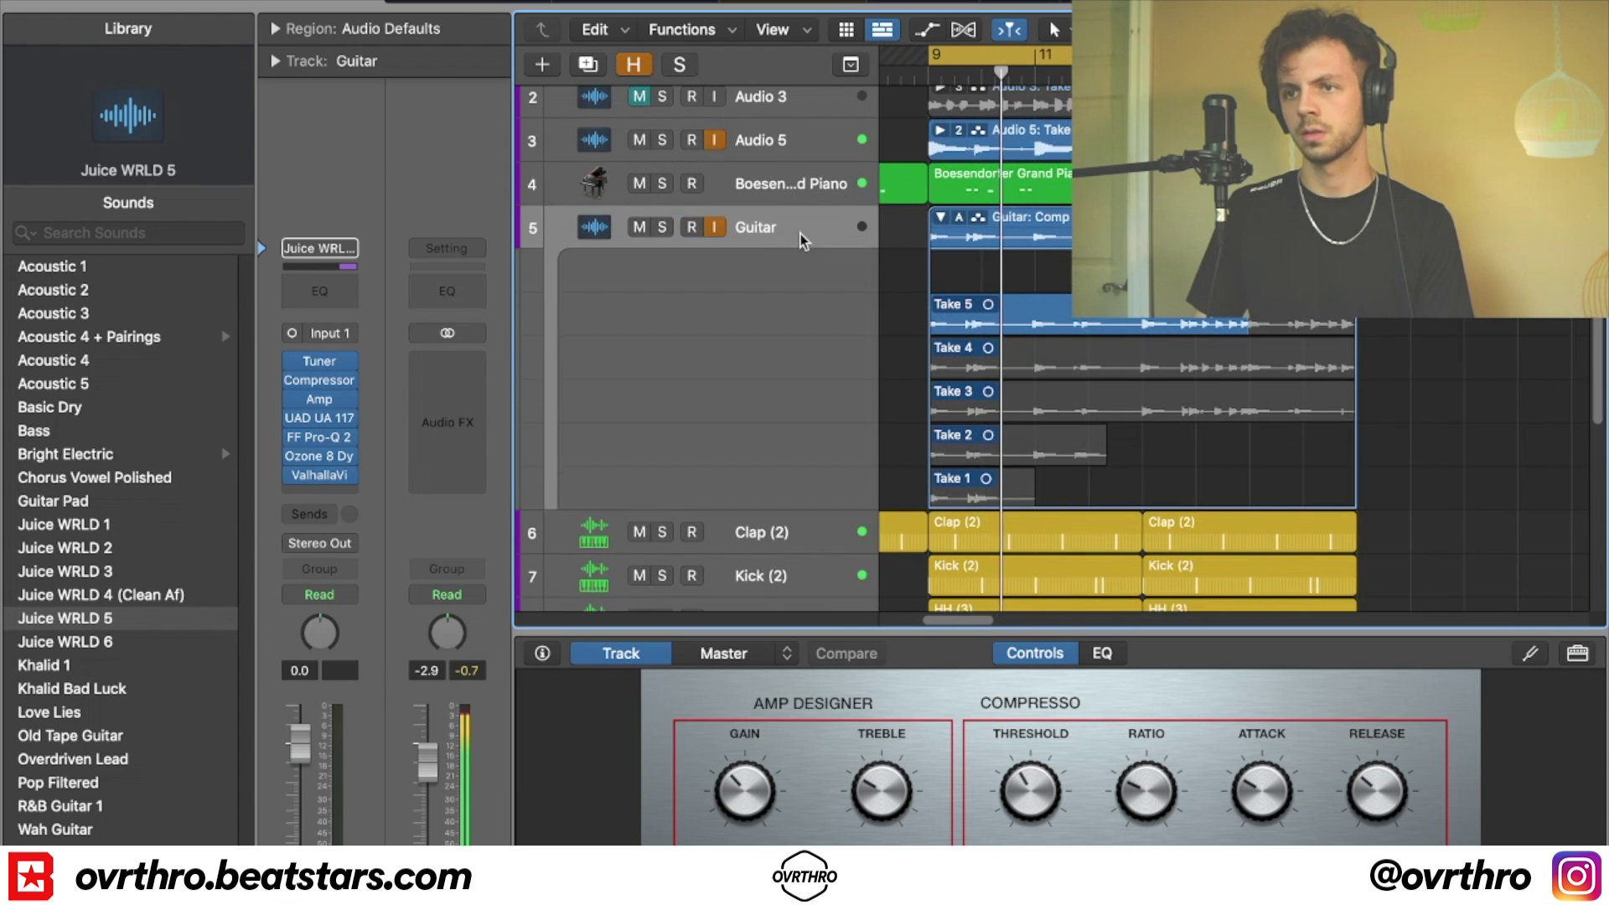
scroll(992, 214, "up", 2)
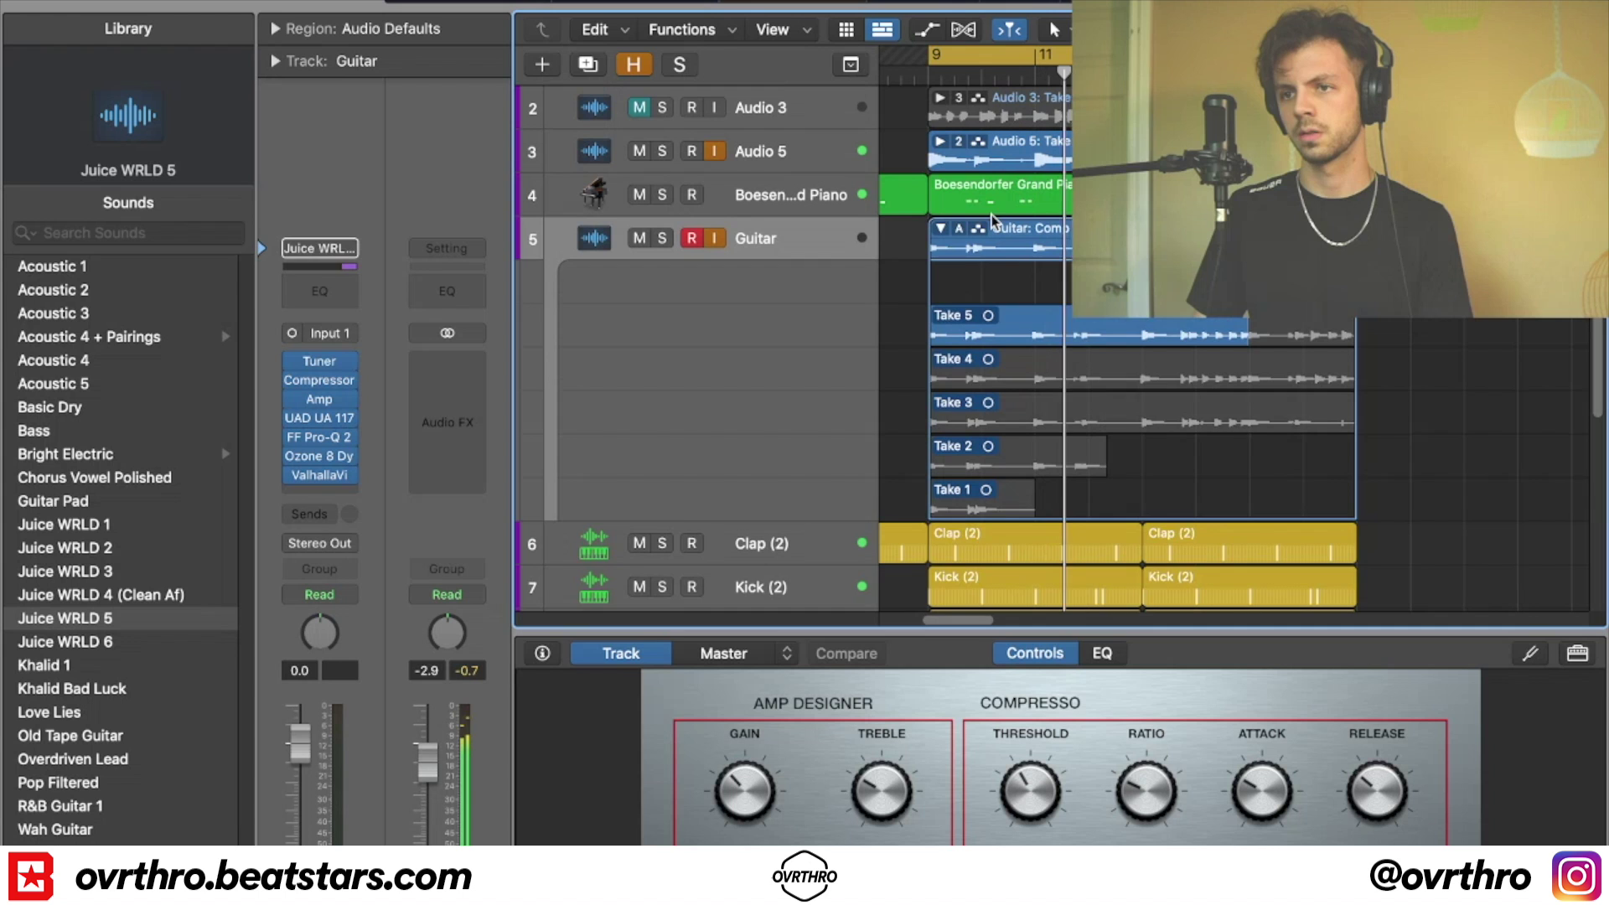
left_click_drag(293, 739, 294, 748)
- Use Take 4 instead of Take 5 in the first part of the Guitar comp and collapse the take folder
scroll(1102, 349, "down", 5)
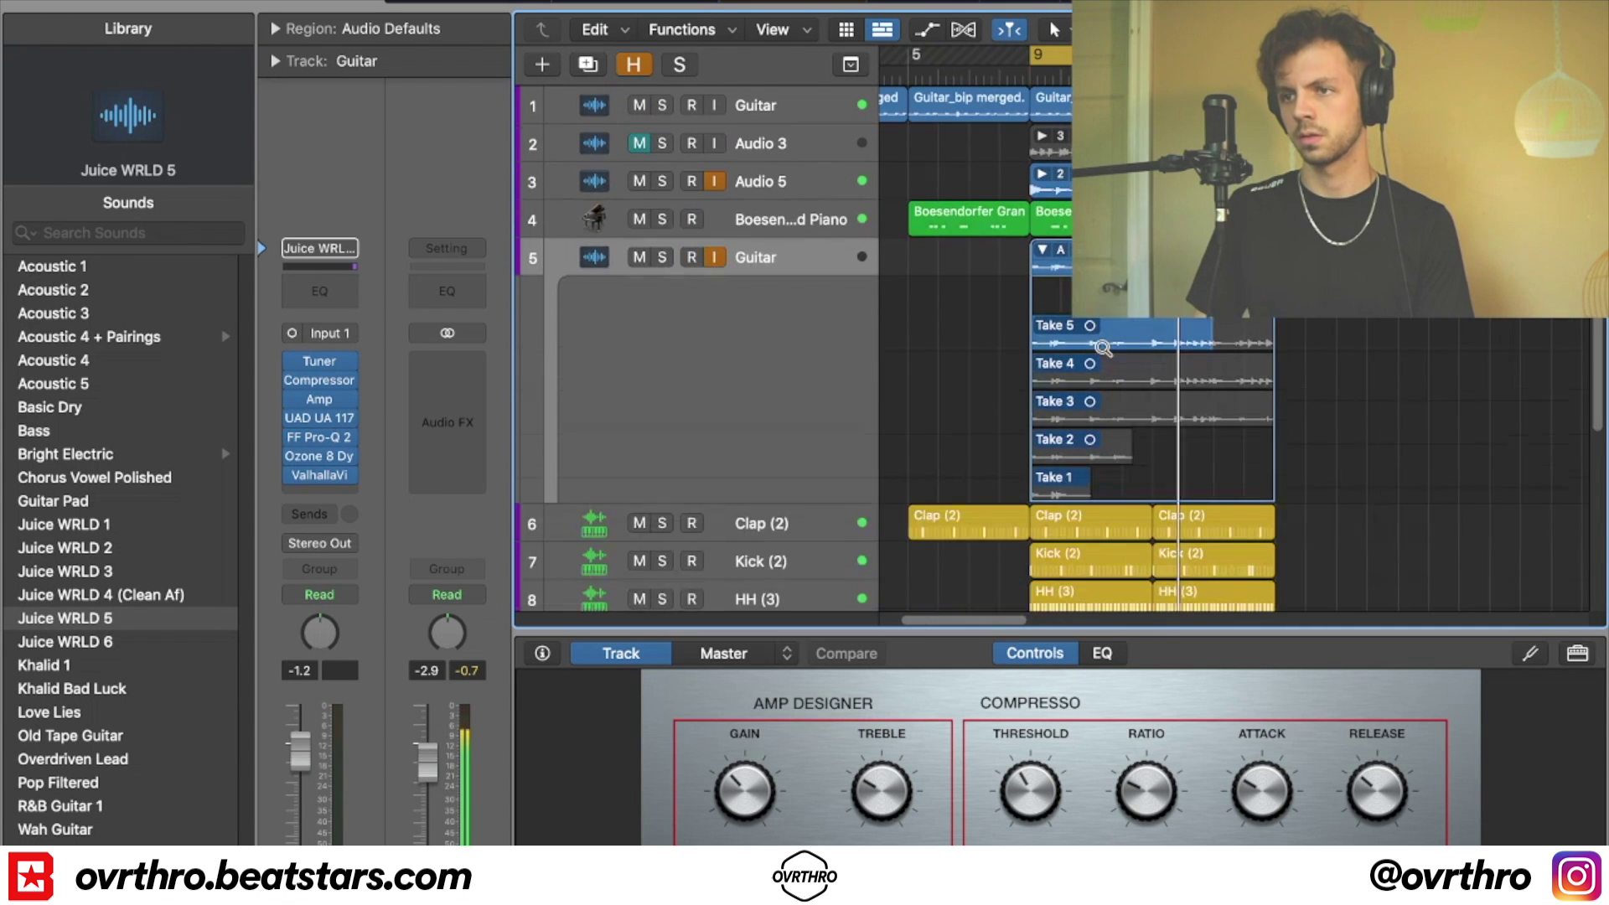
scroll(1155, 349, "up", 5)
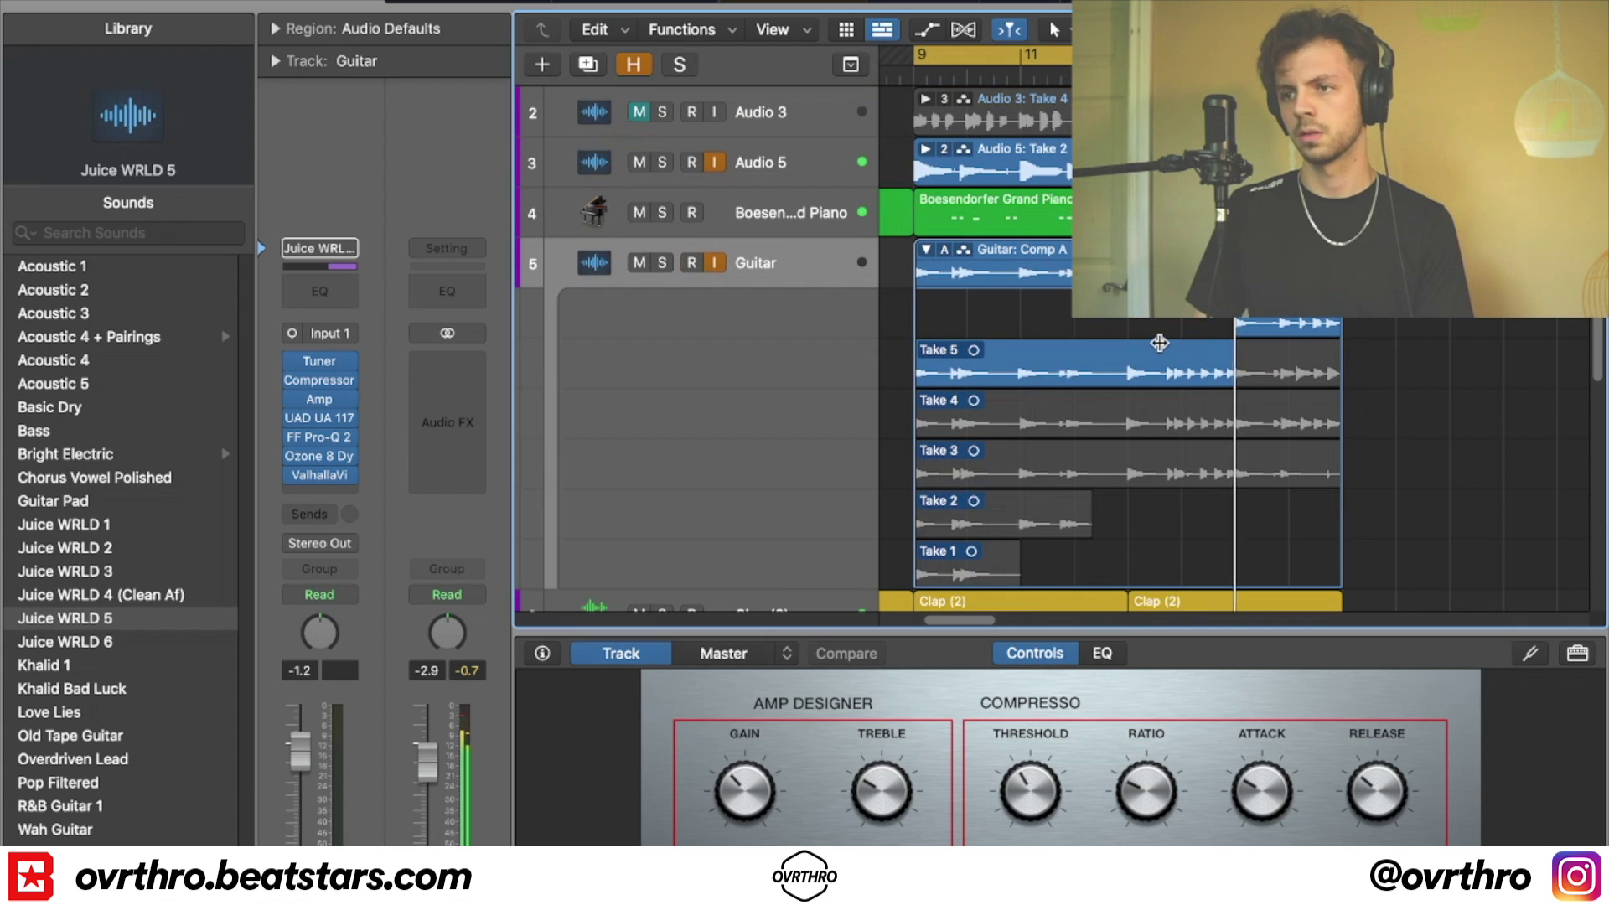
left_click(1110, 412)
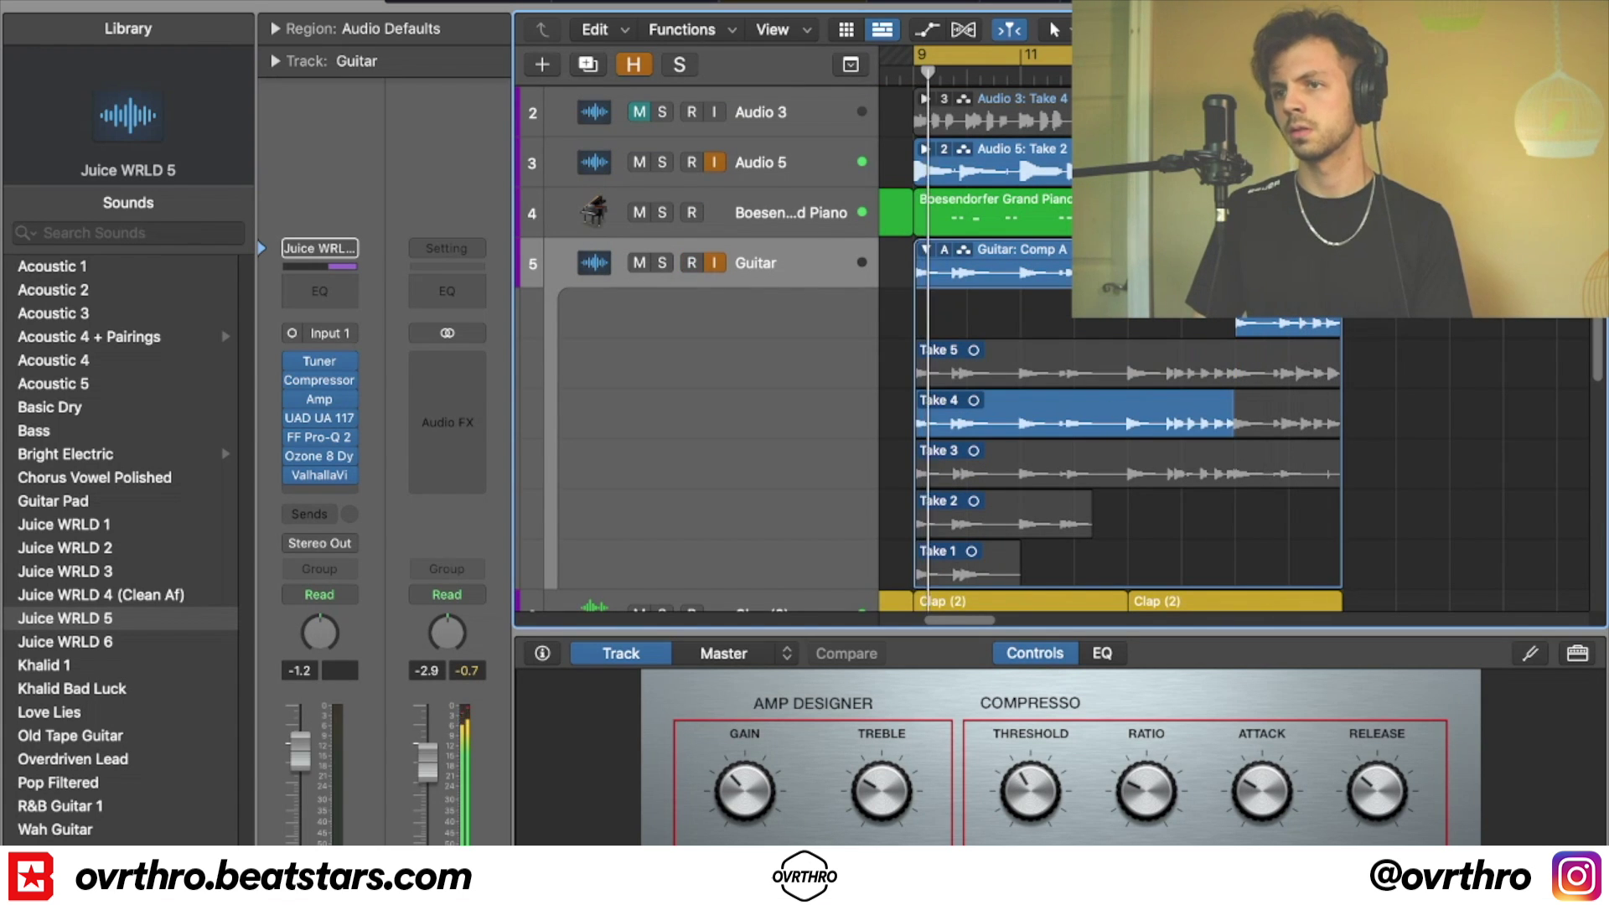
scroll(1170, 417, "left", 5)
scroll(1170, 417, "down", 1)
left_click(1276, 250)
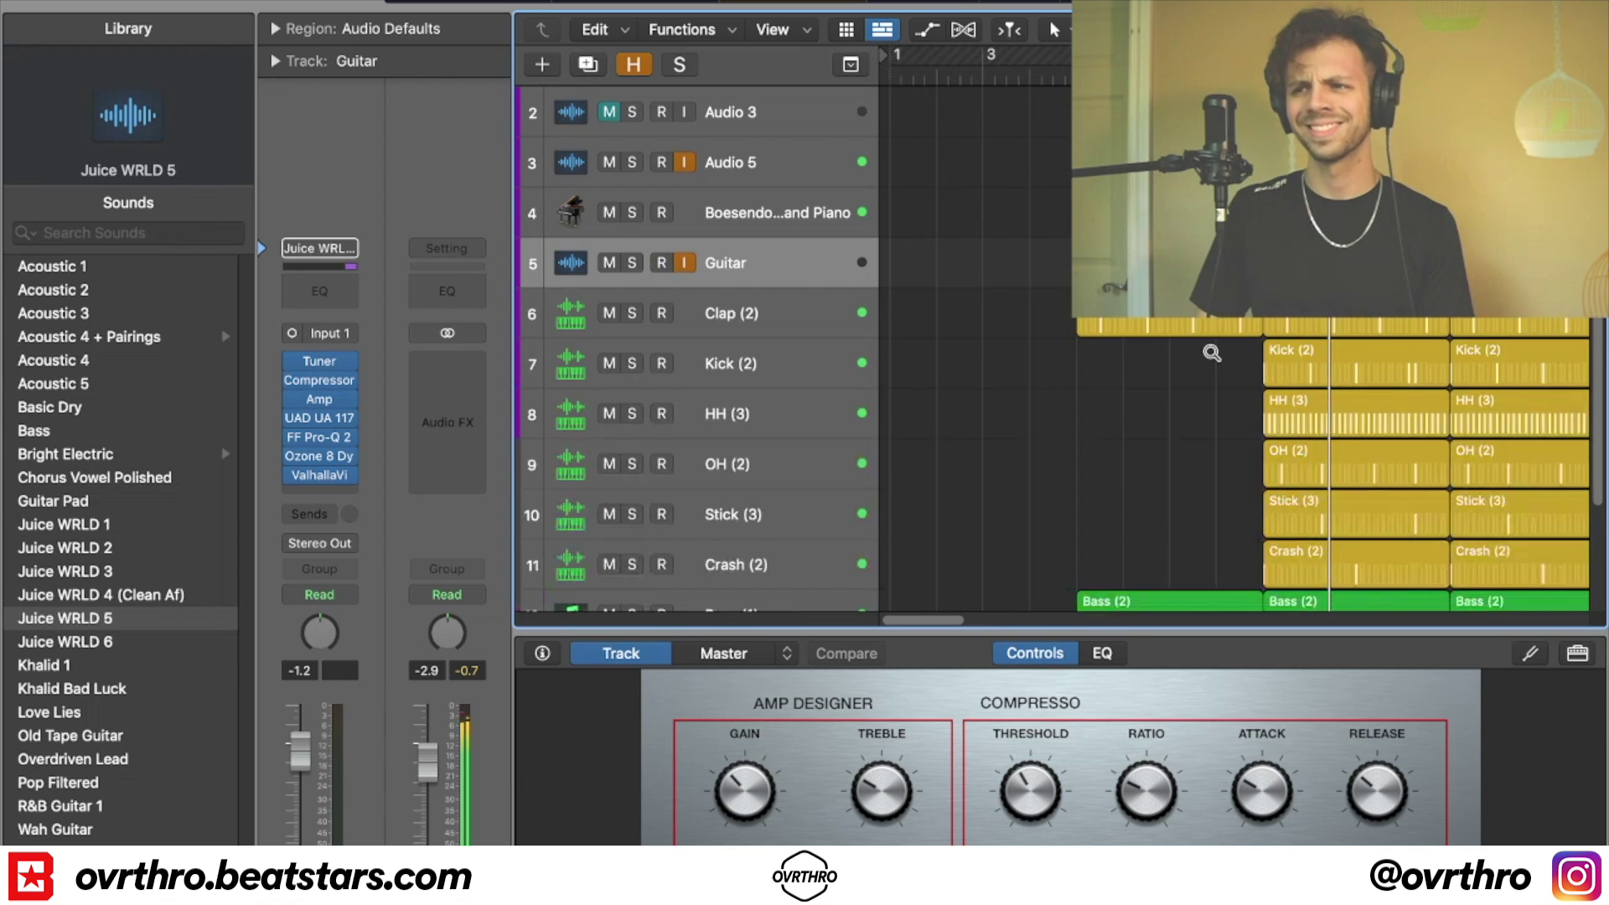
- Add a software instrument track below Crash (2) and load the Groove (1) drum channel strip setting on it
scroll(1207, 356, "down", 6)
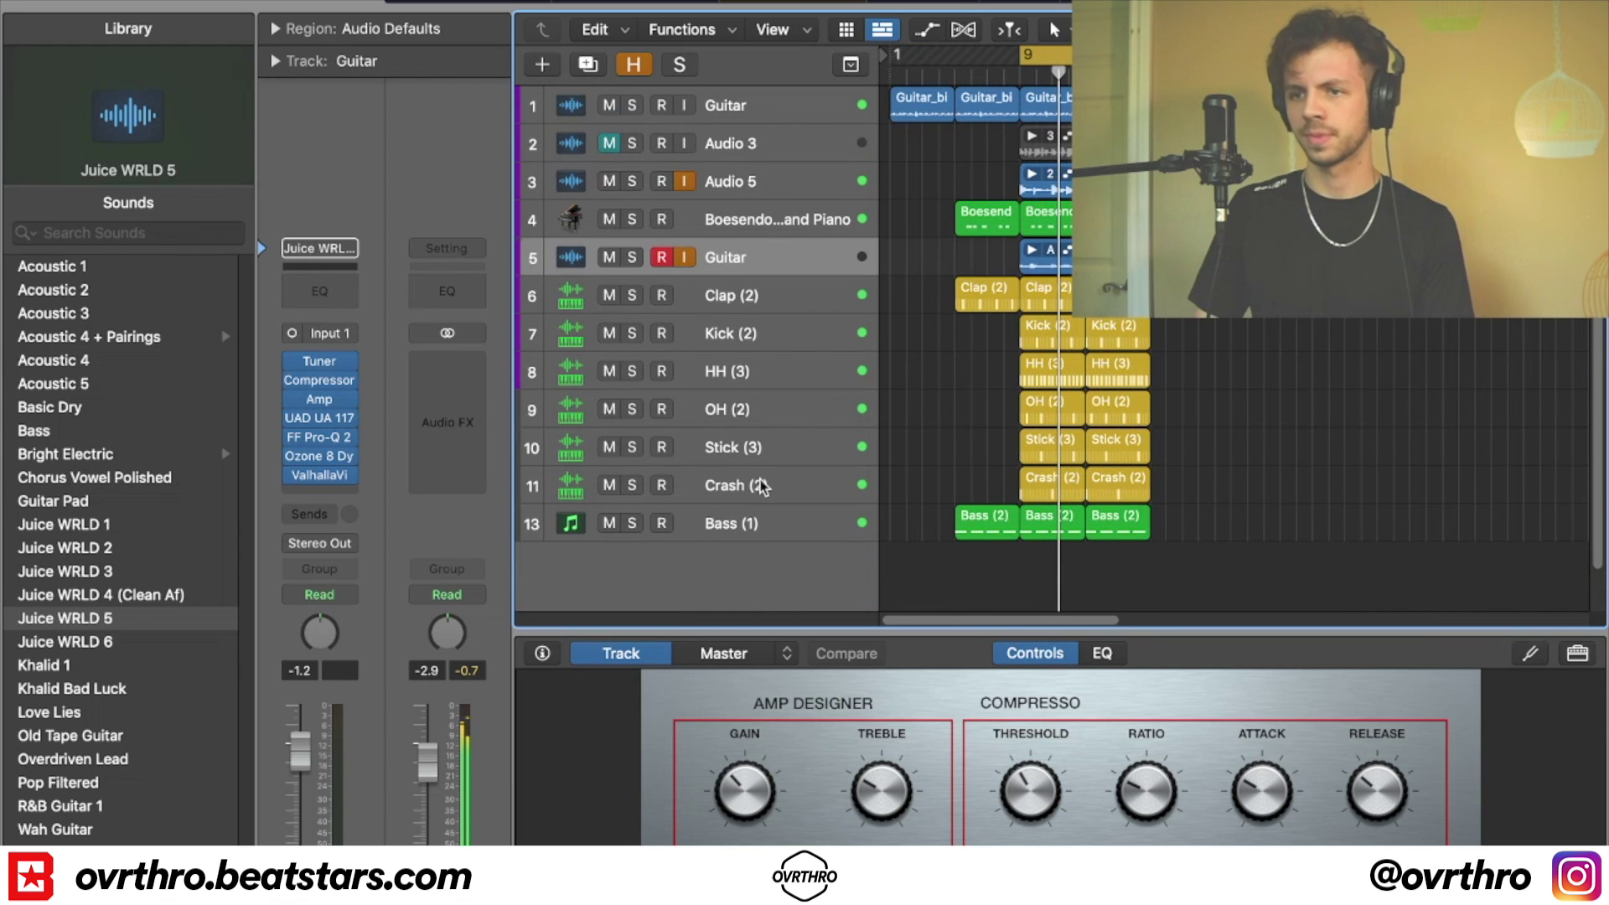
left_click(764, 485)
key("alt+super+s")
left_click(350, 354)
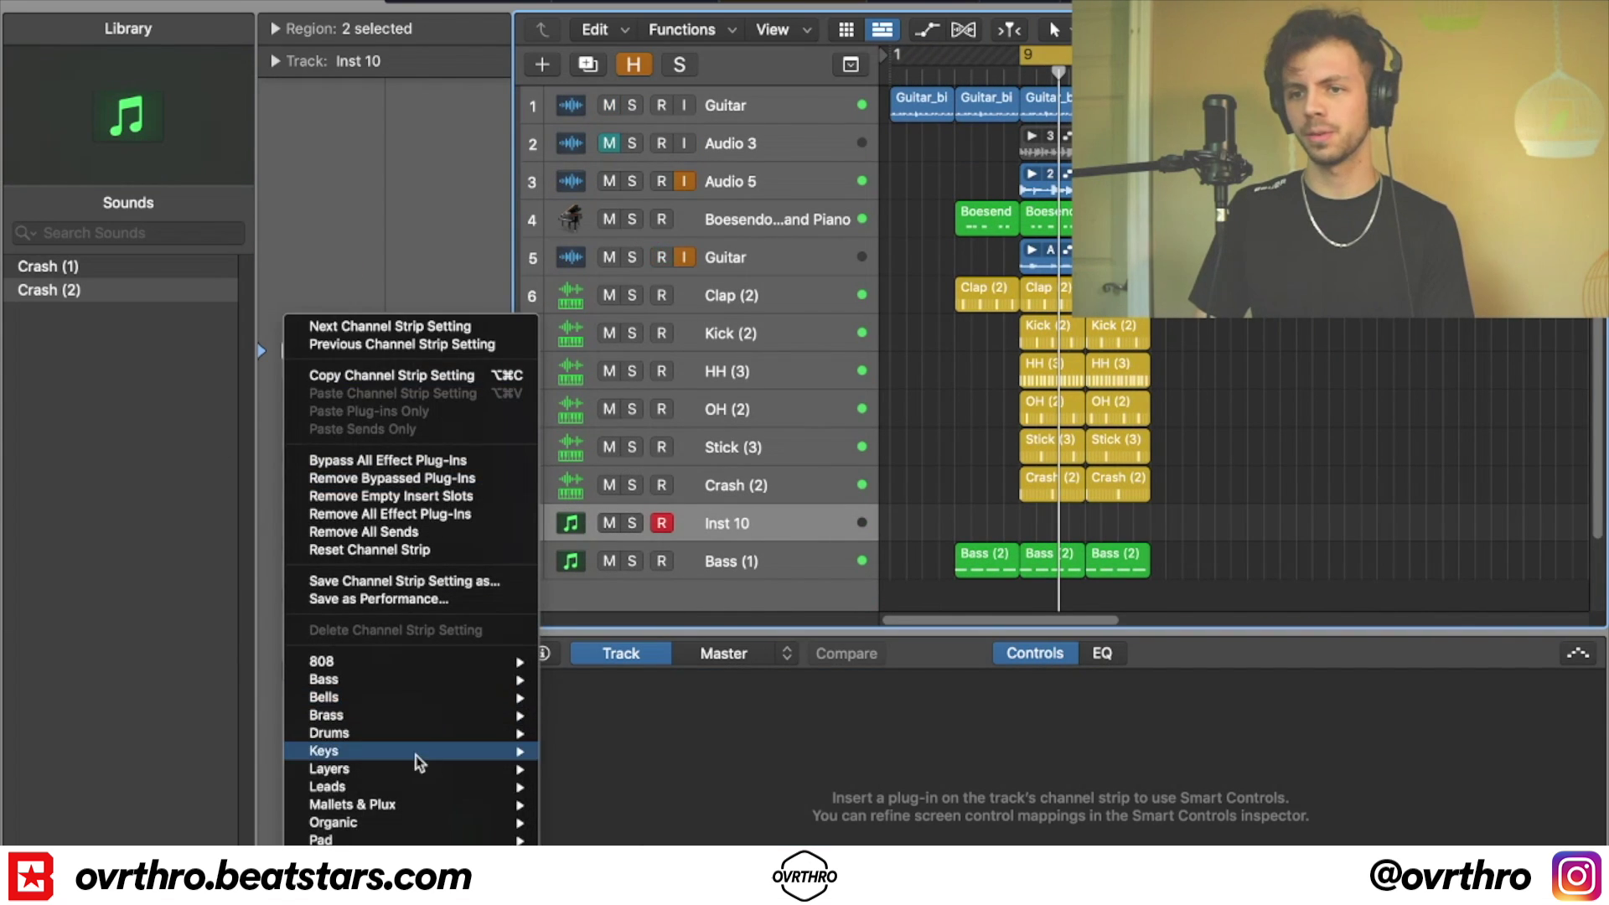
mouse_move(436, 748)
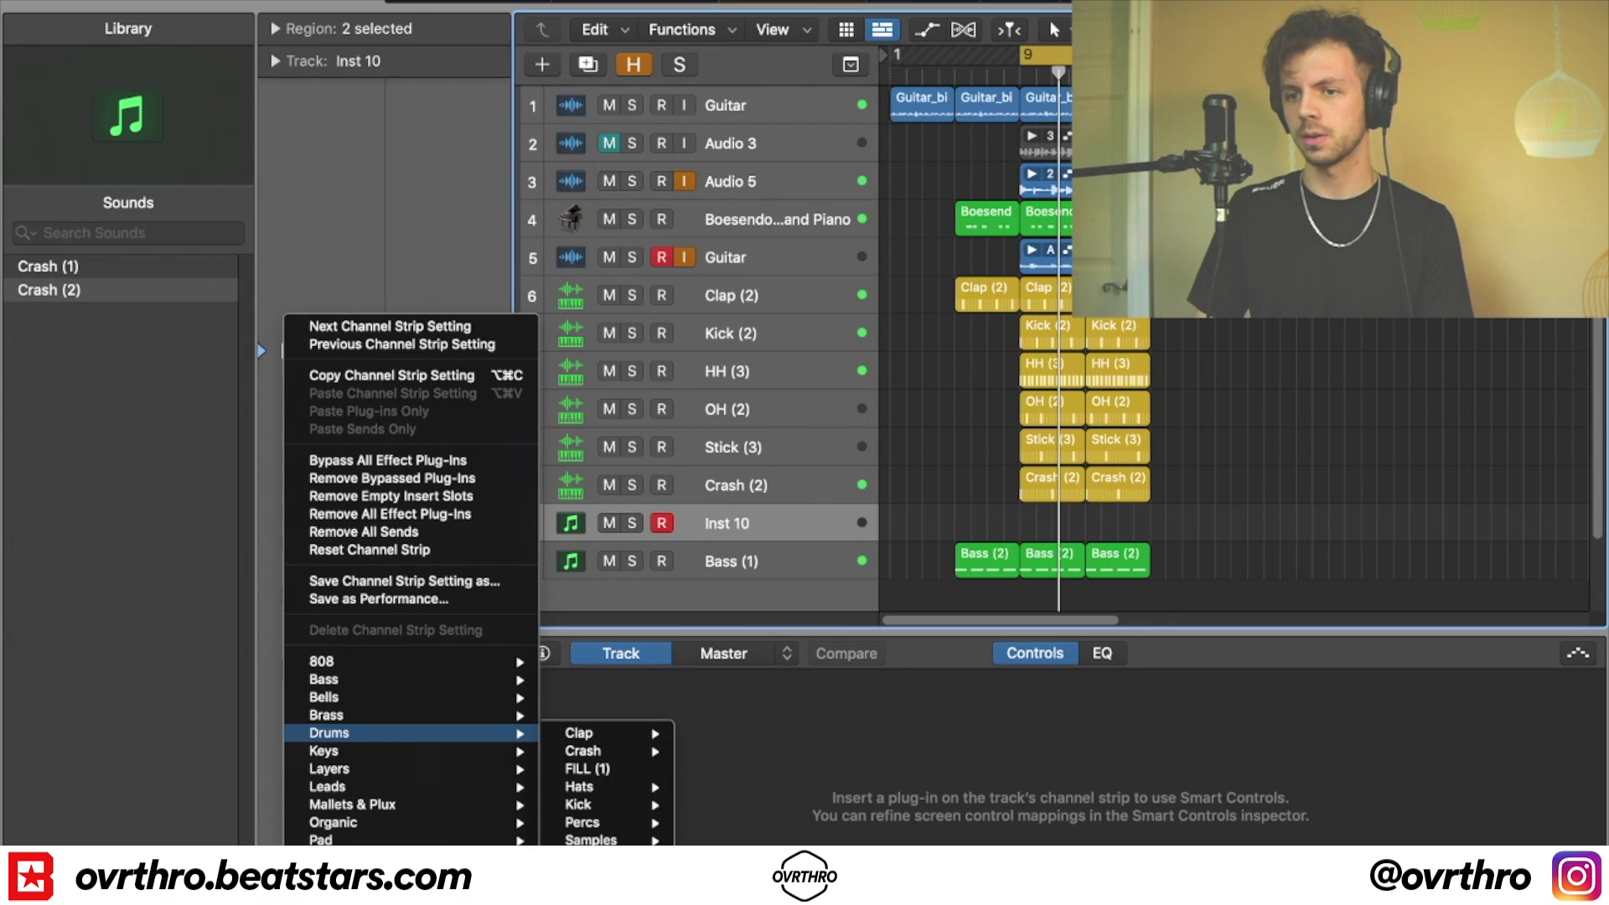
left_click(732, 857)
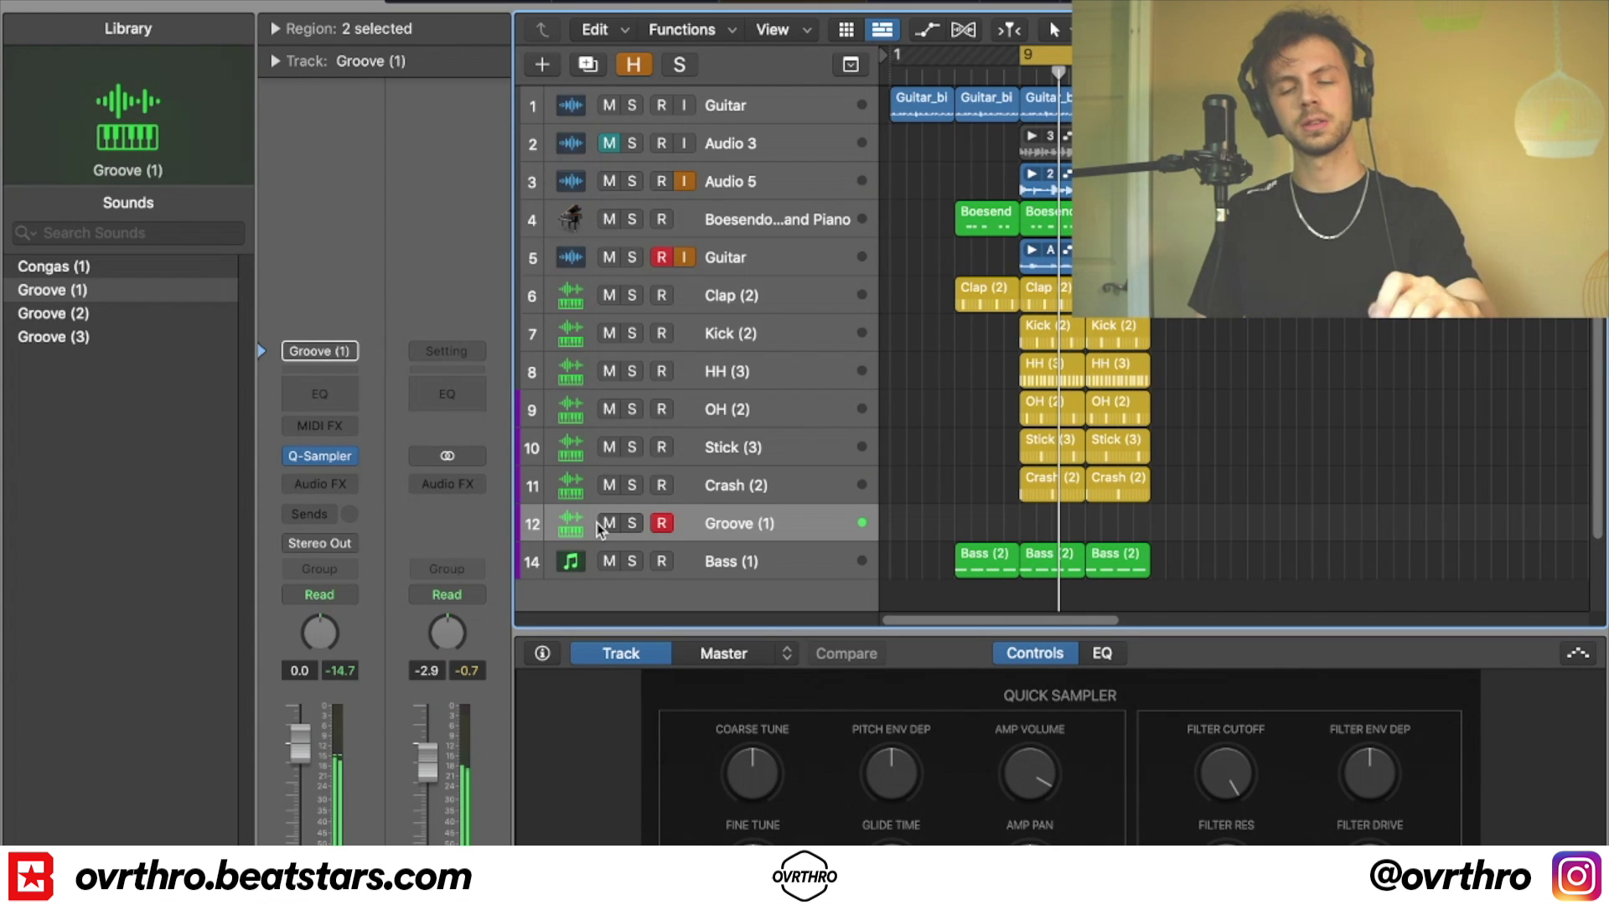
key("r")
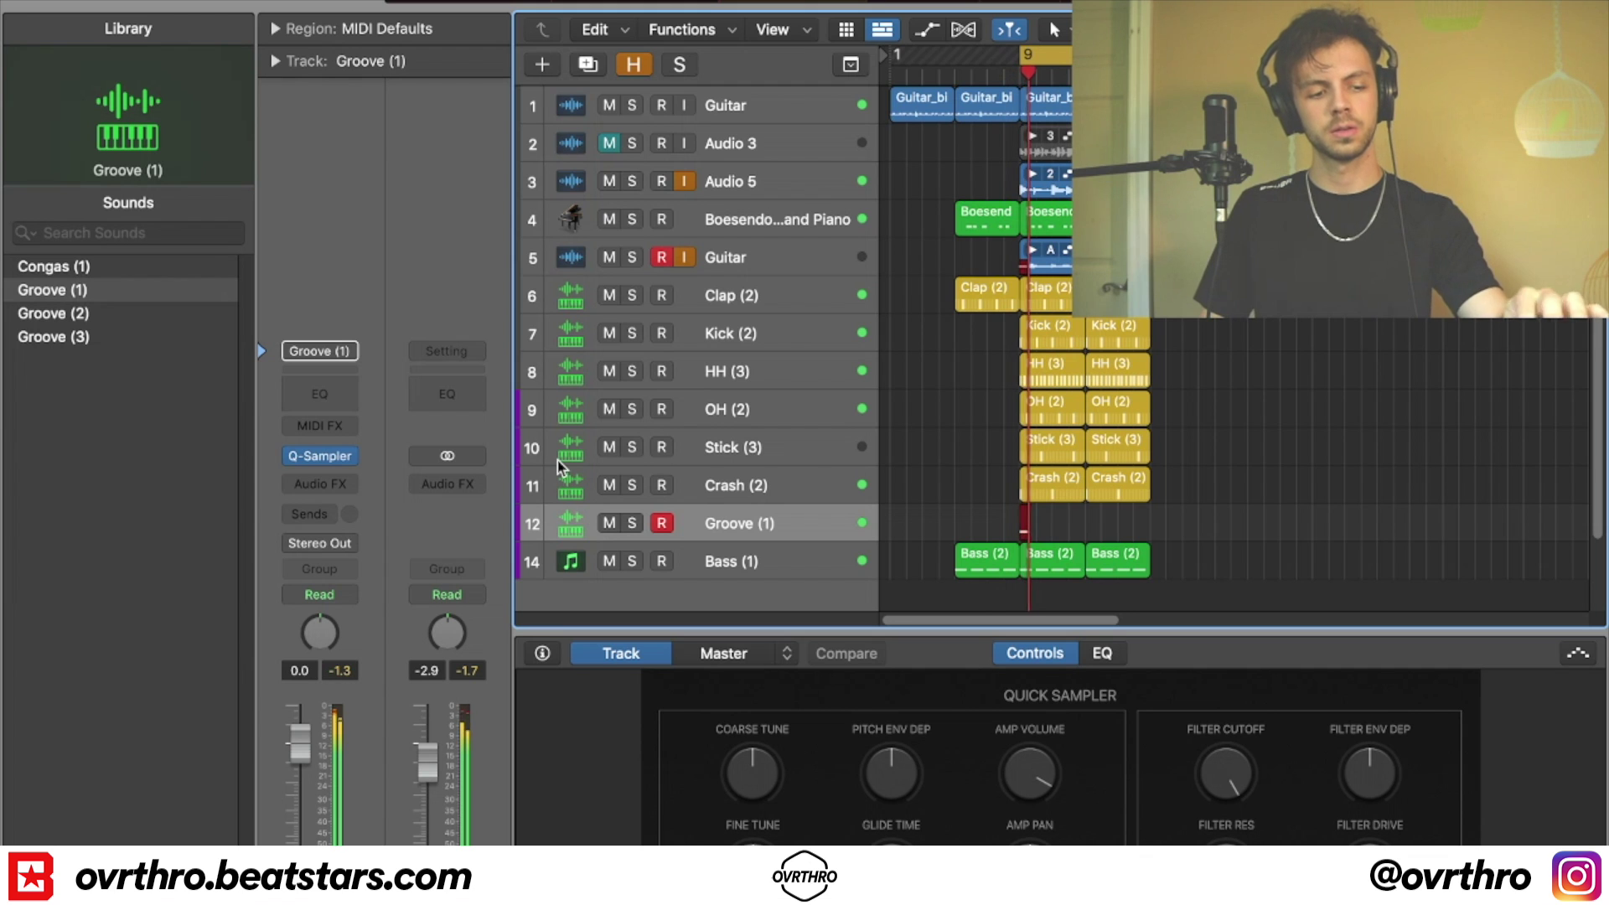
key("space")
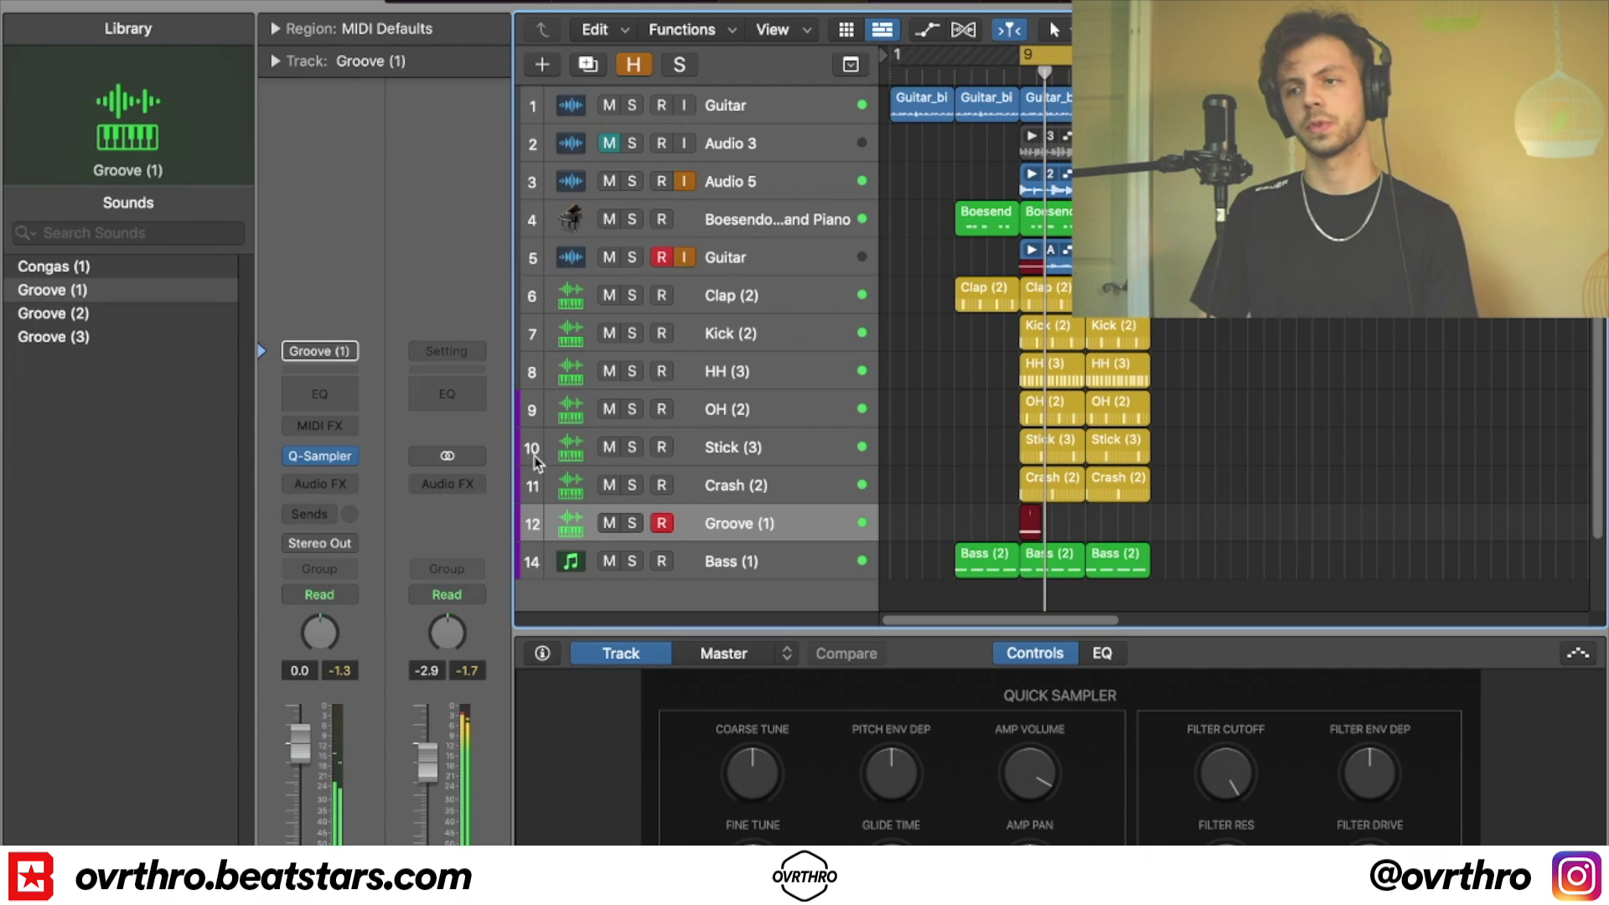
key("super+z")
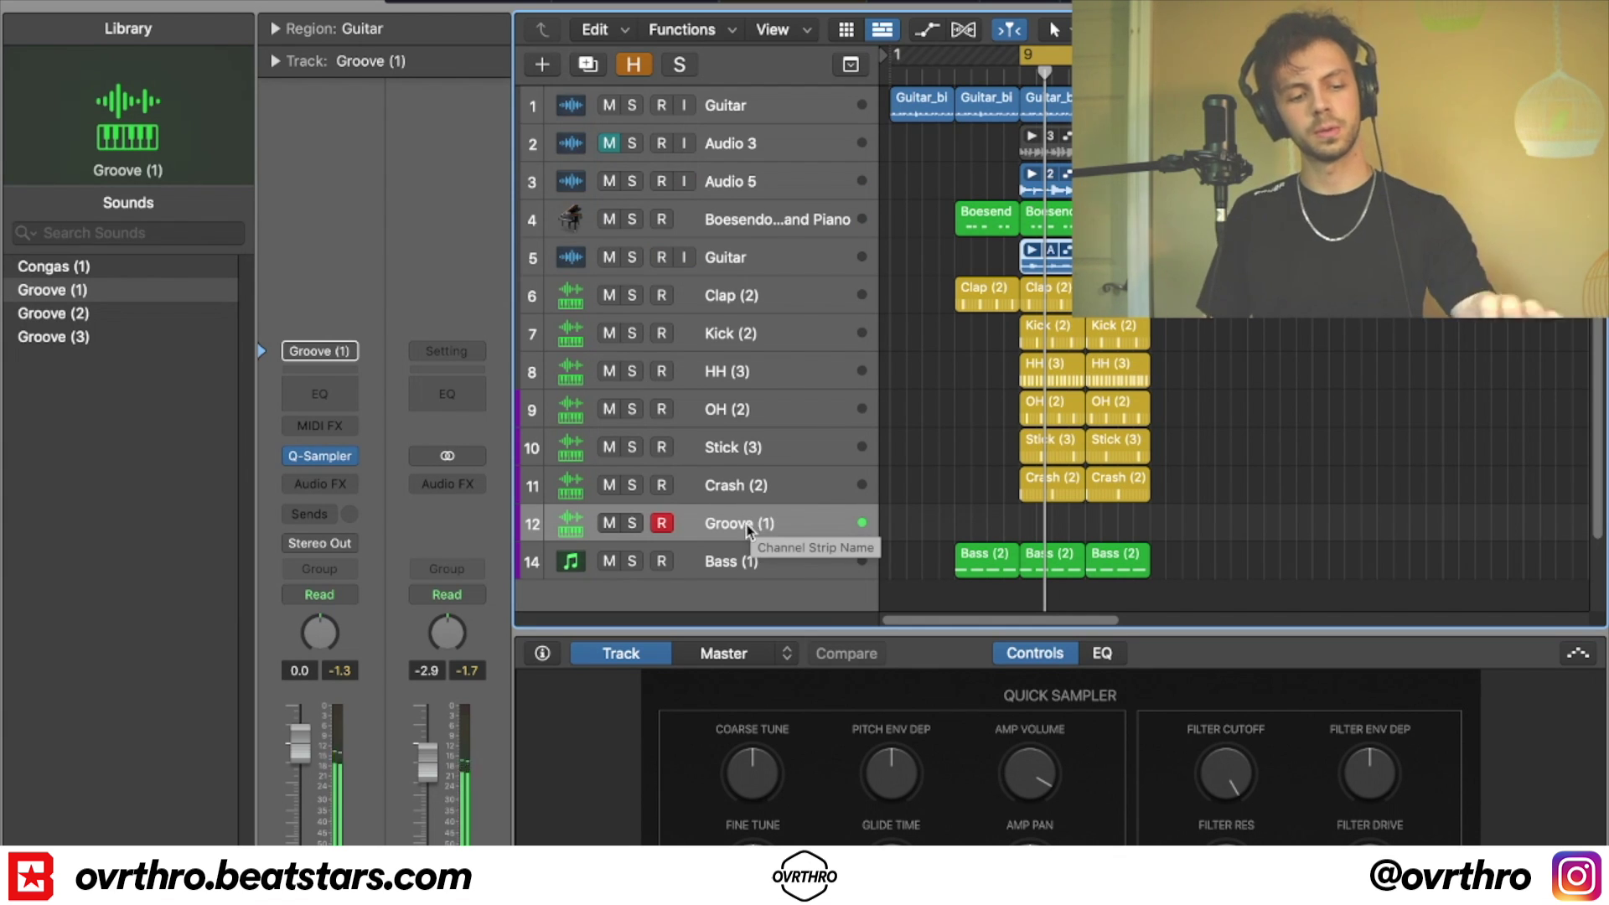
- Record a one-bar pattern on the Groove (1) track from bar 9 and split its region at bar 9
key("space")
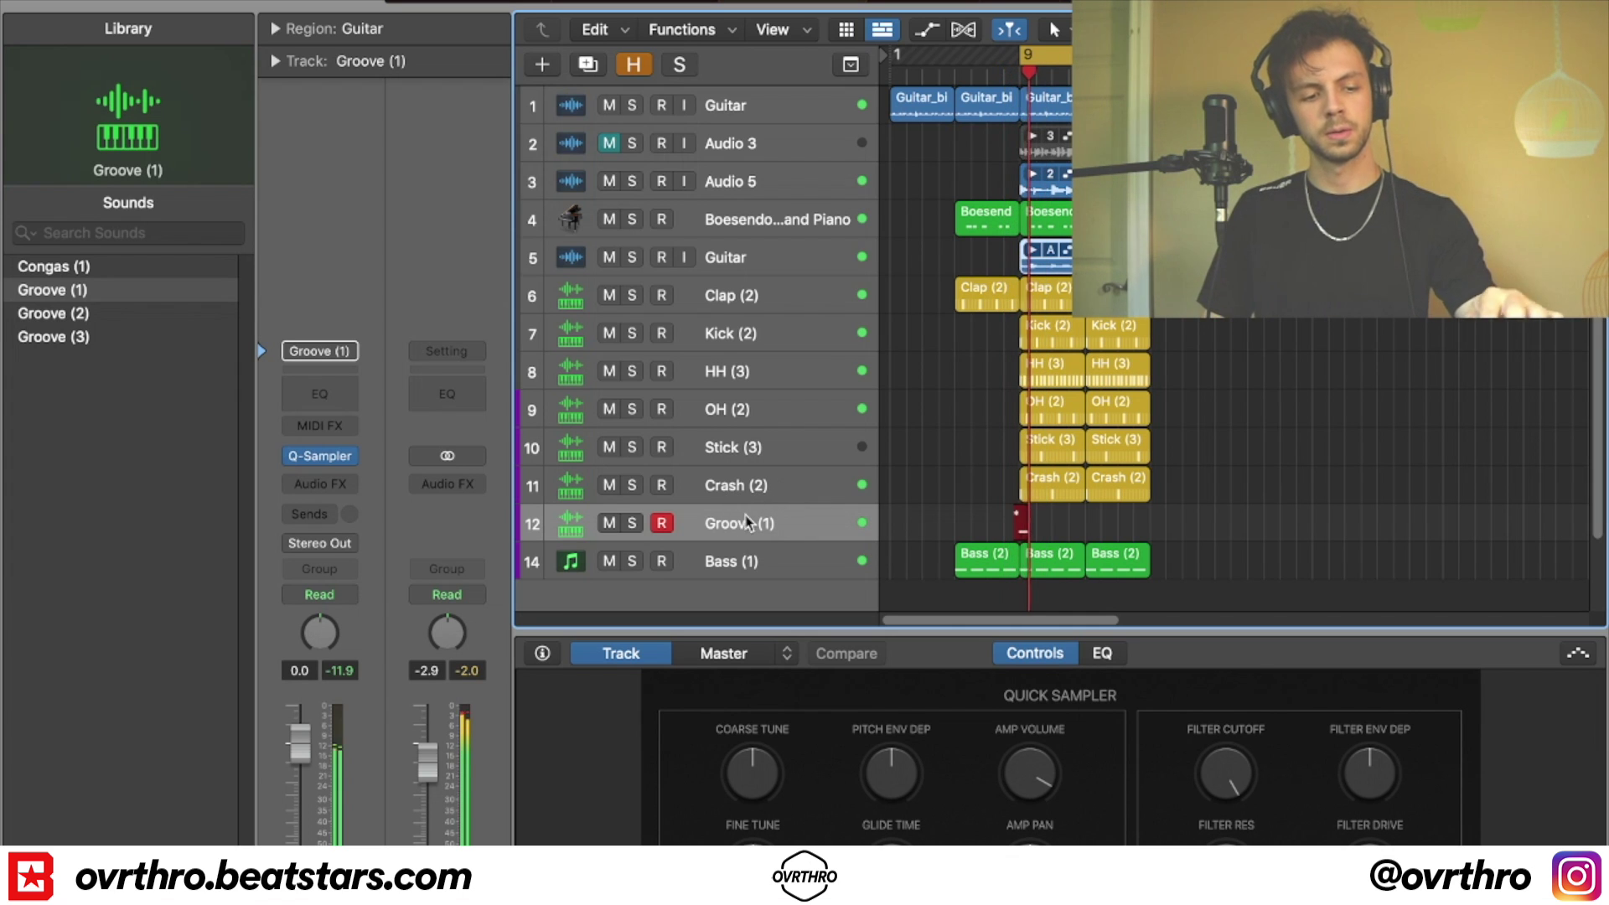
key("space")
key("space")
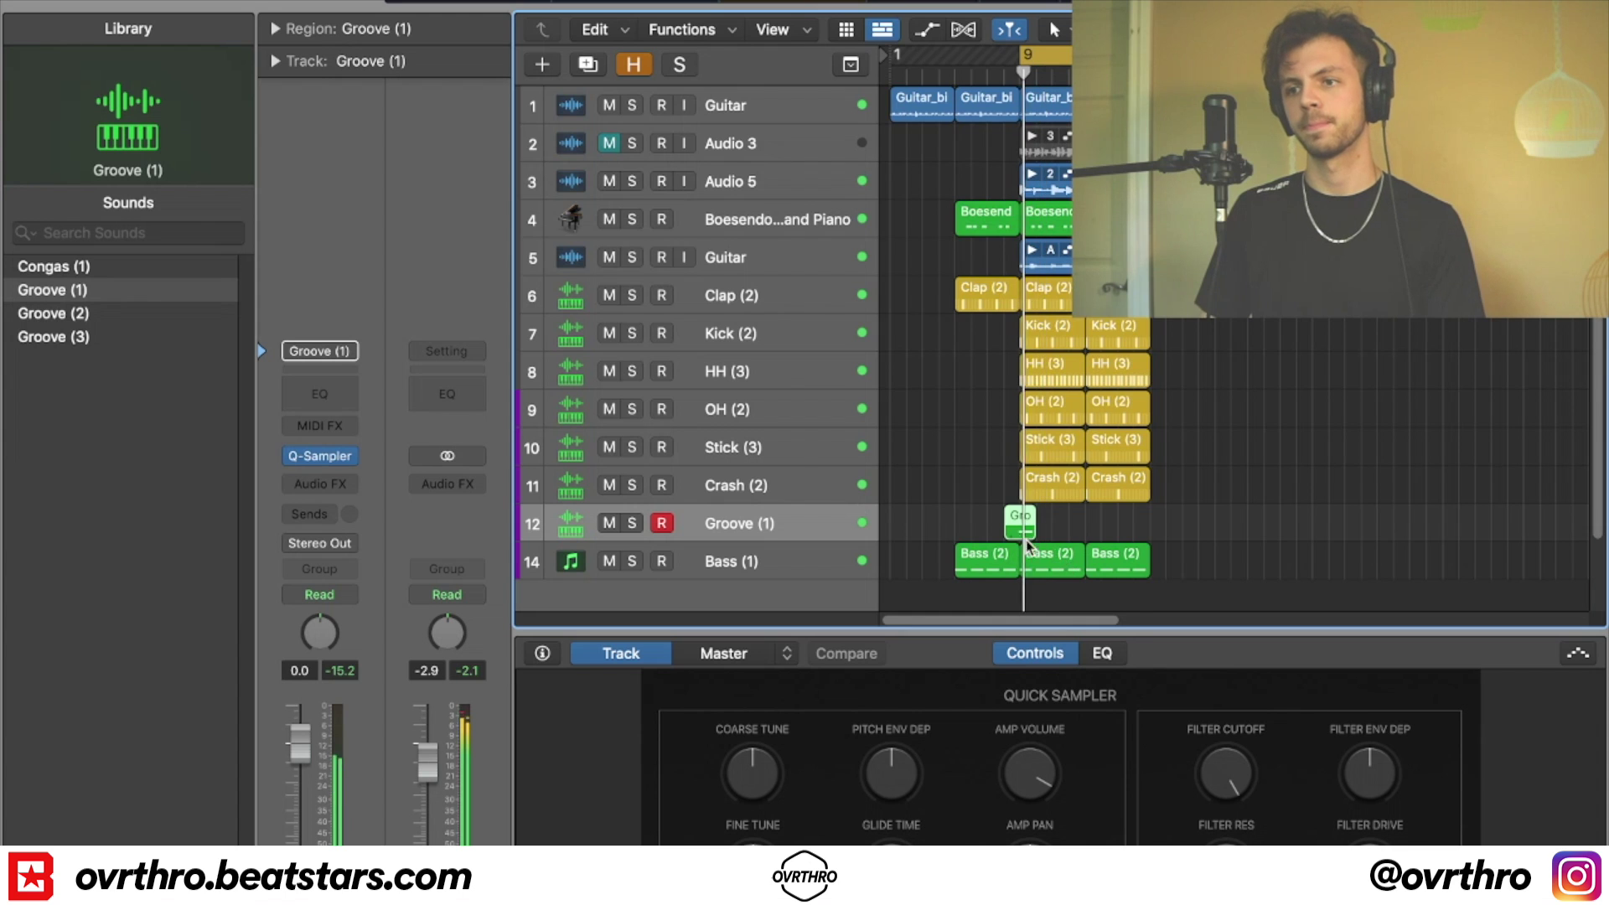
scroll(1019, 535, "up", 5)
left_click_drag(1017, 535, 994, 533)
left_click(987, 530)
left_click(1034, 530)
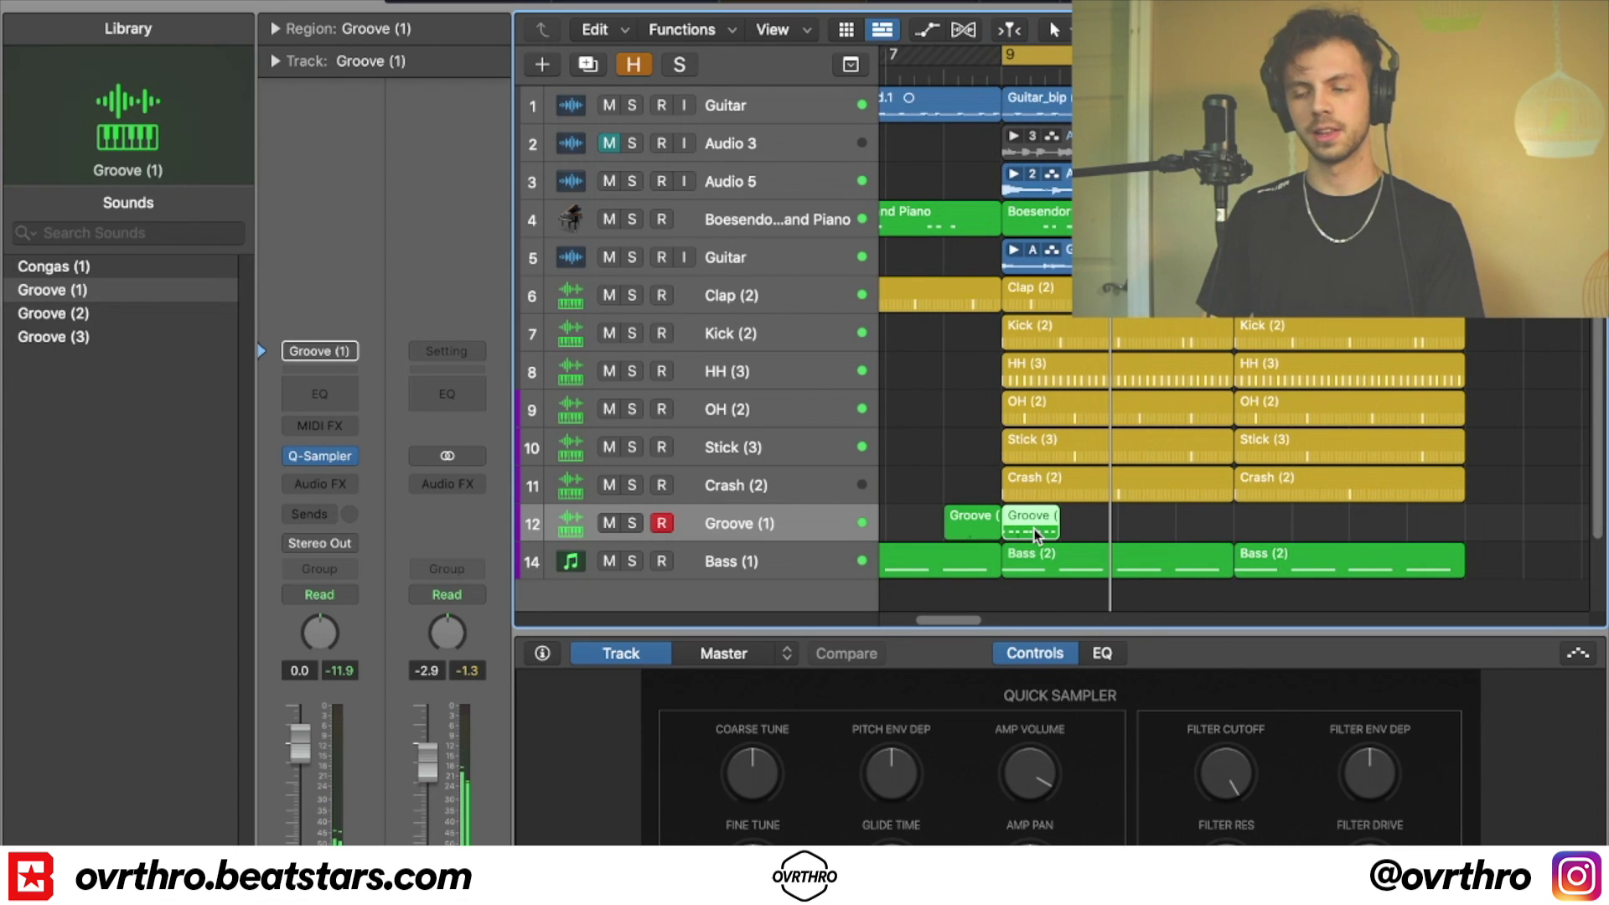
- Open the bar 9 Groove (1) region in the Piano Roll and repeat the region seven times up to bar 17
double_click(1038, 535)
key("super+a")
left_click(1022, 424)
key("super+r")
key("super+r")
key("super+r")
key("super+r")
key("super+r")
key("super+r")
key("super+r")
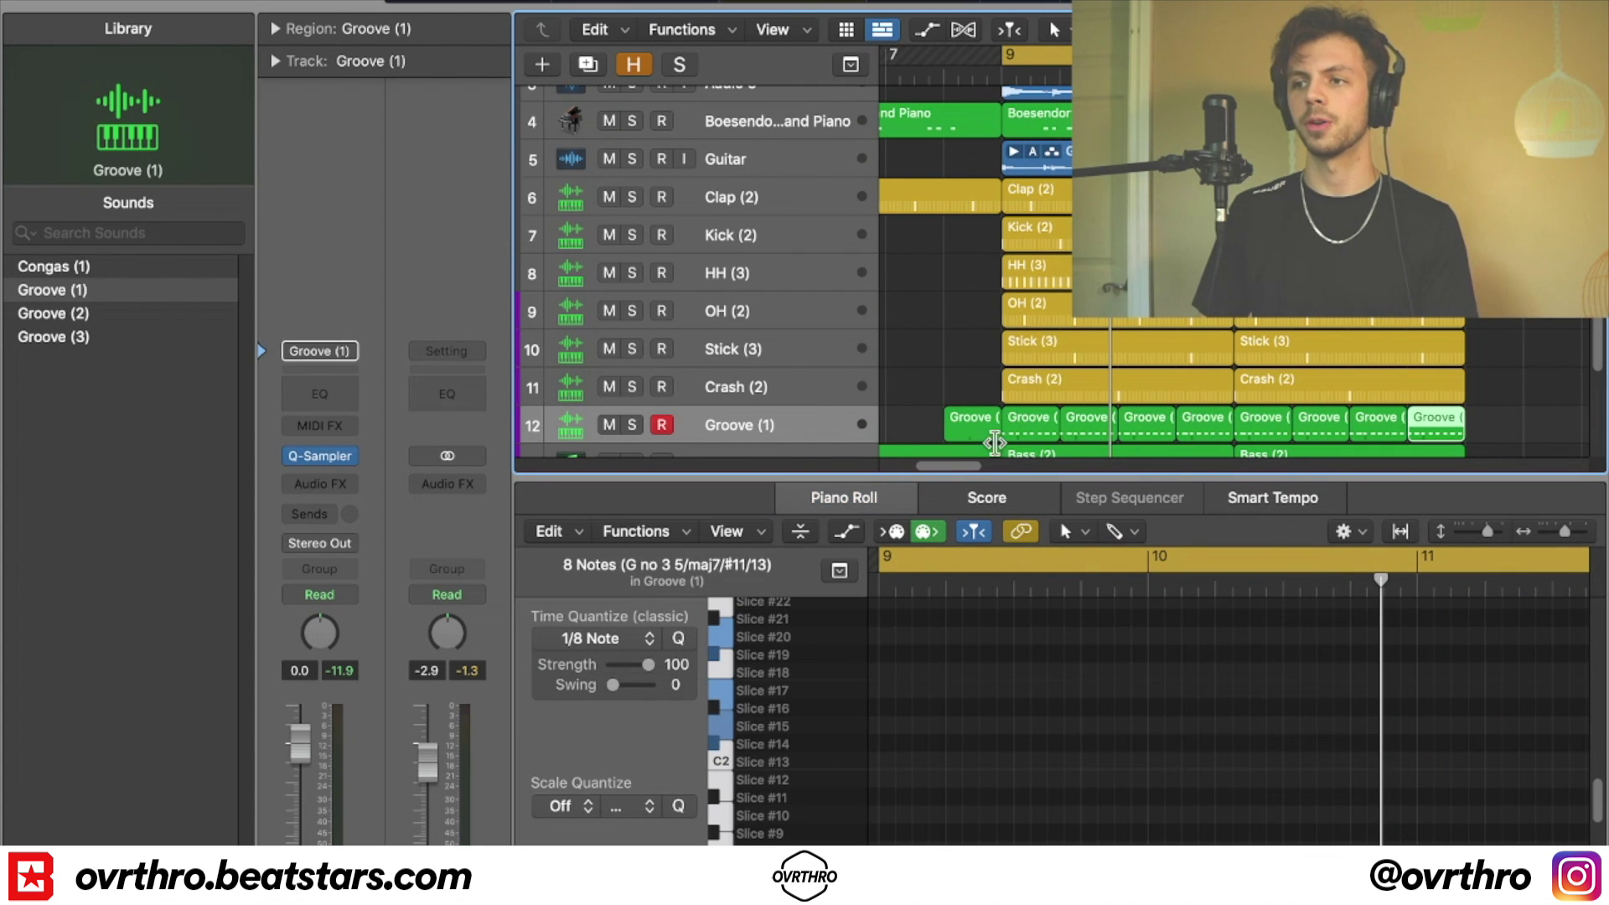
- Delete the Groove (1) region before bar 9 and lower the track's volume to -3.1 during playback
left_click(985, 426)
key("BackSpace")
key("space")
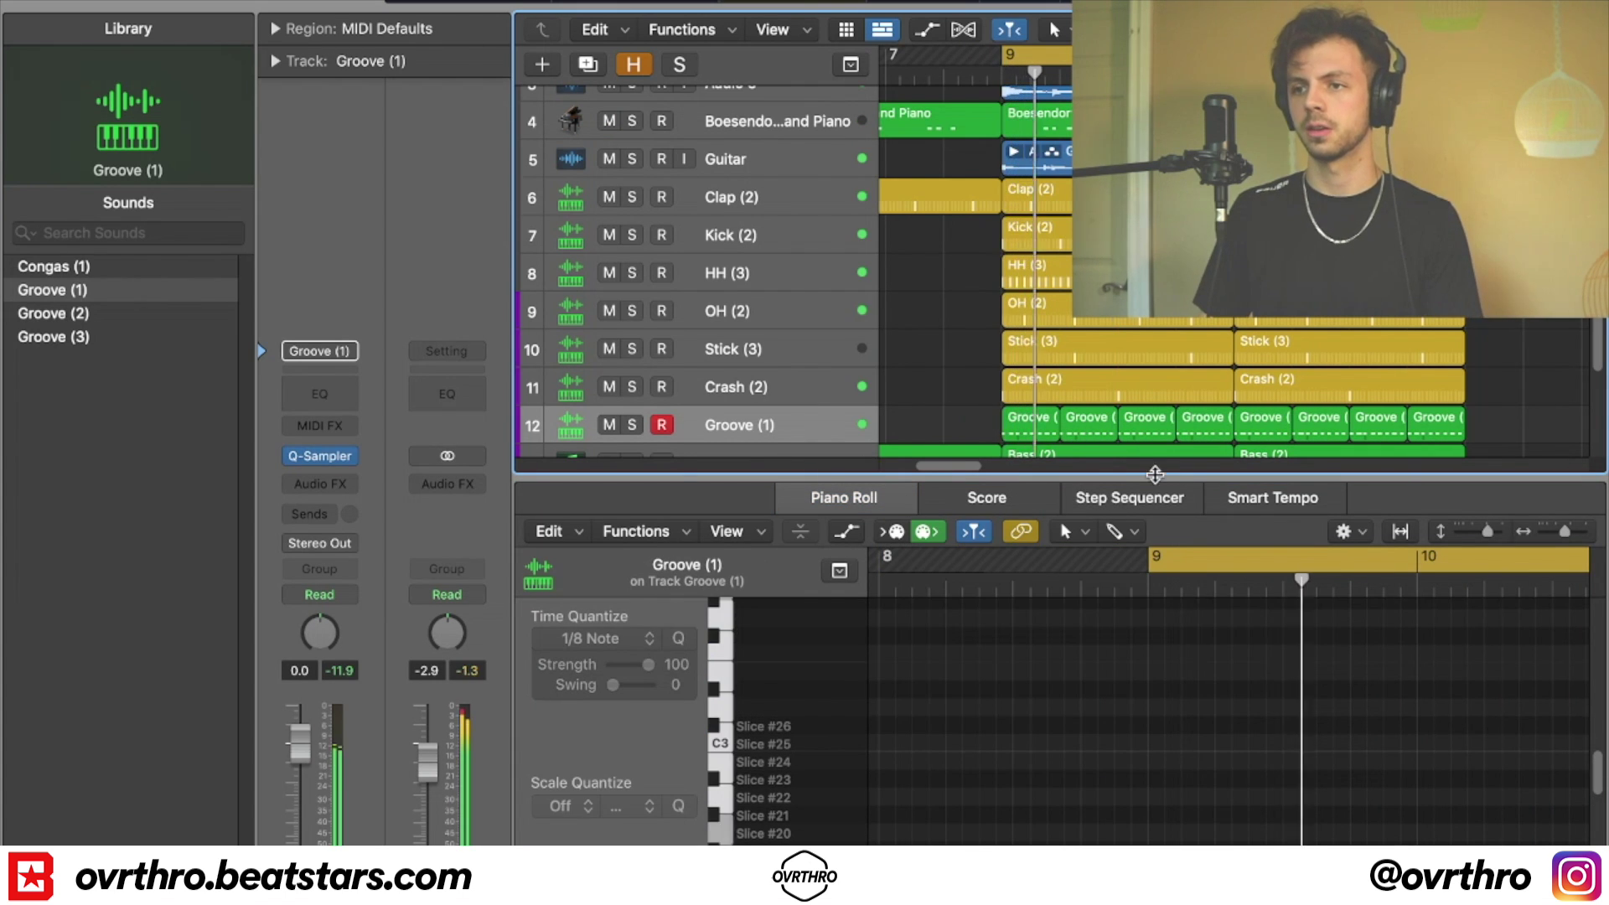
left_click_drag(299, 759, 299, 775)
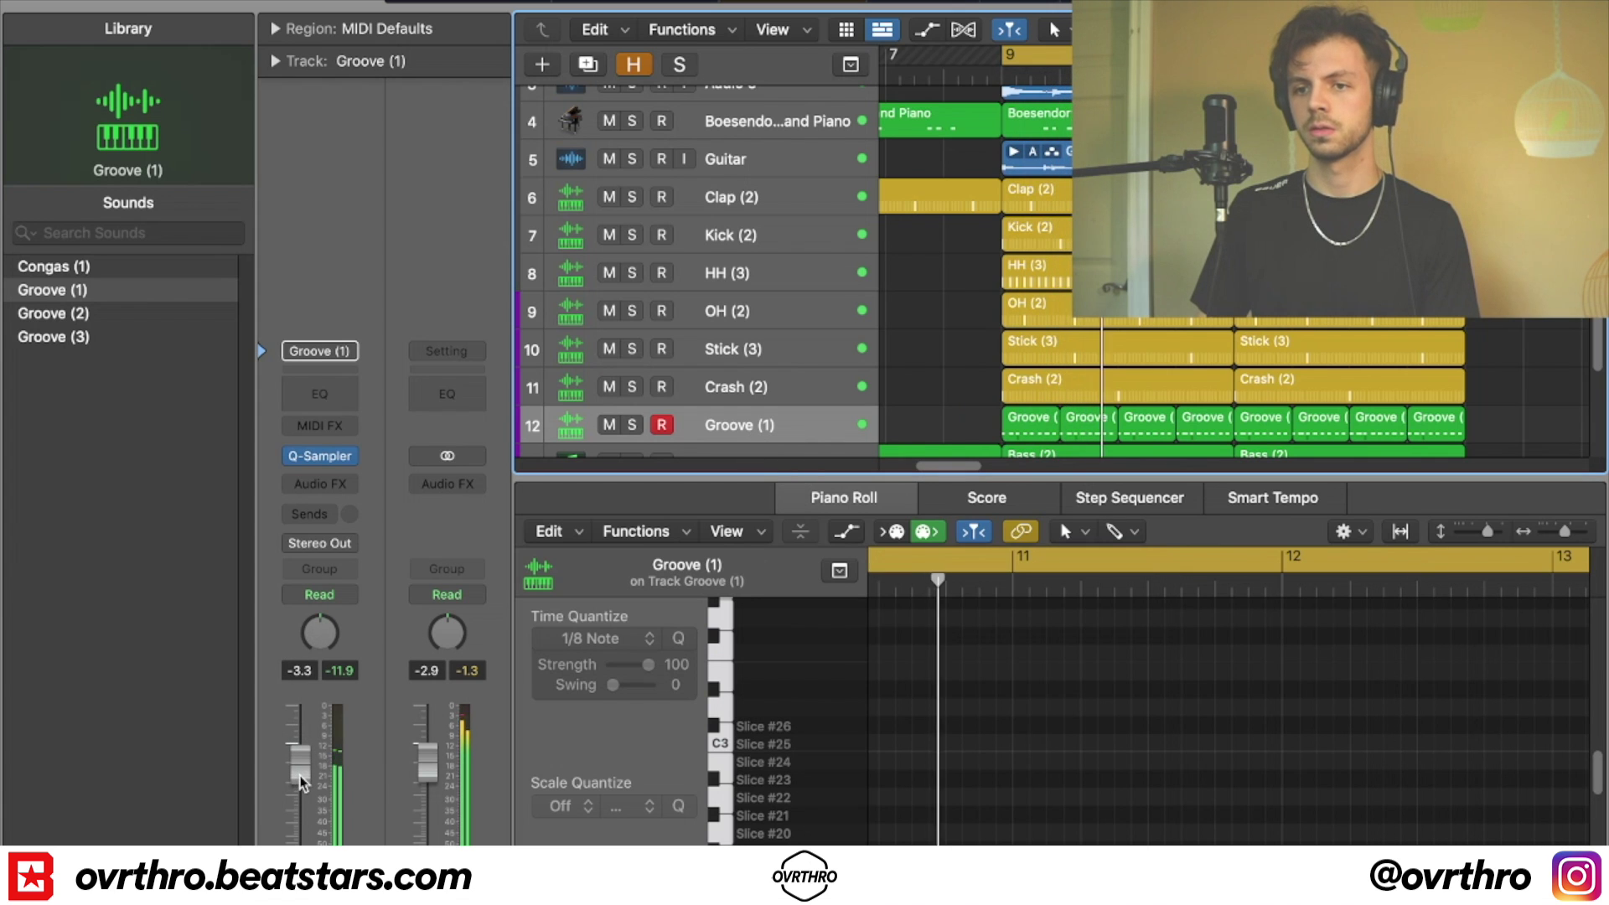
- In the Groove (1) region at bar 10, move the Slice #19 note down to Slice #18
left_click(1083, 429)
left_click(977, 716)
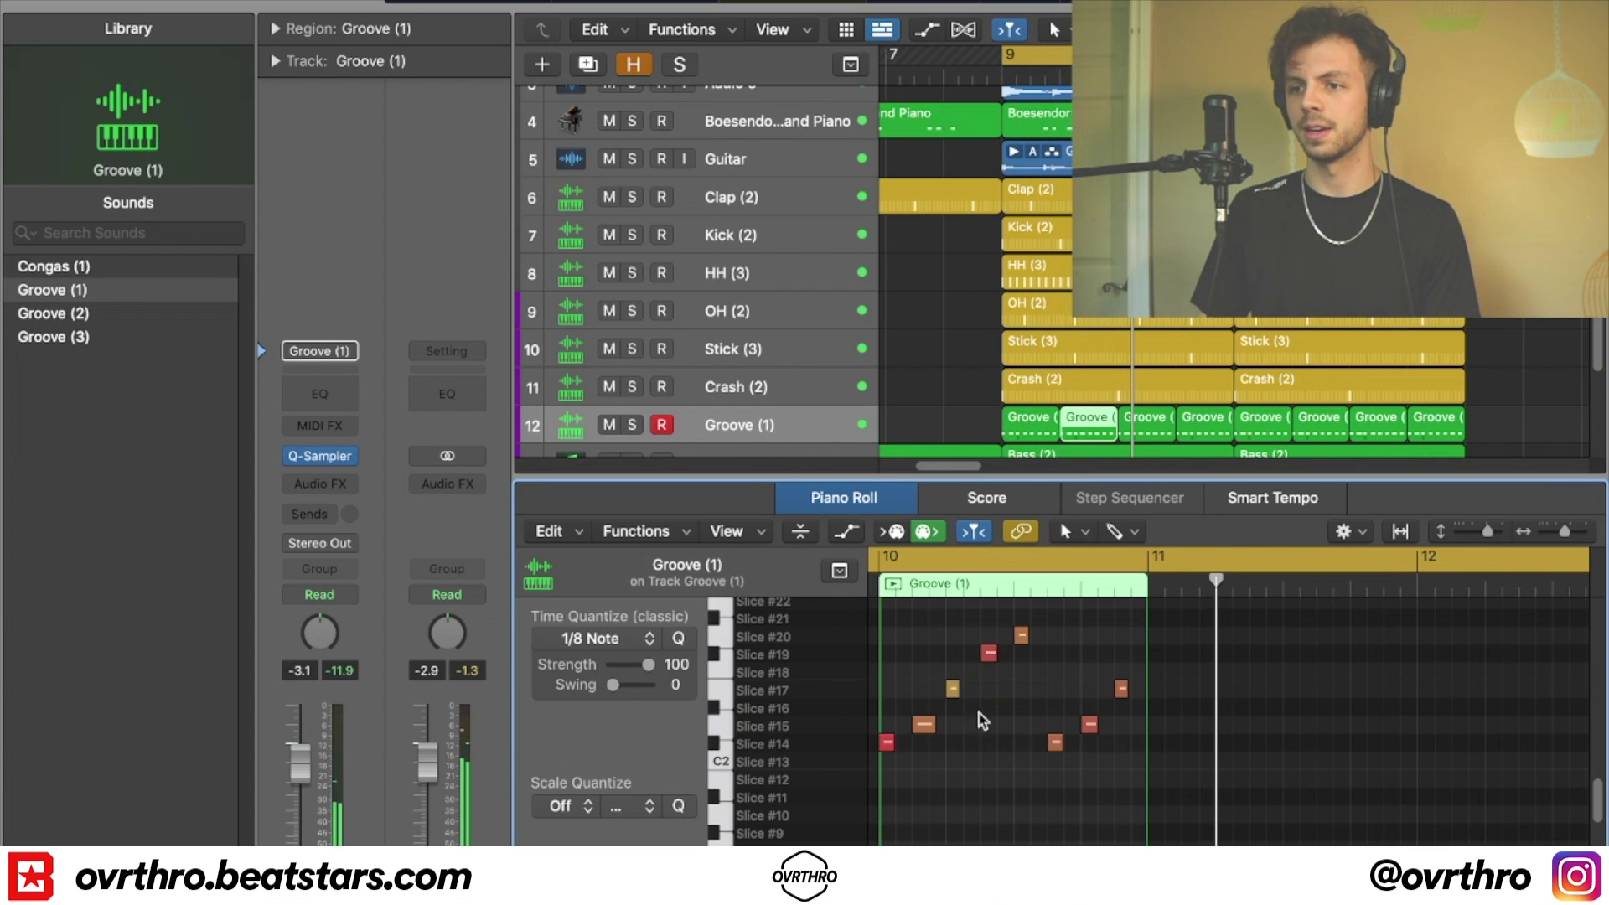
left_click_drag(987, 664, 1004, 675)
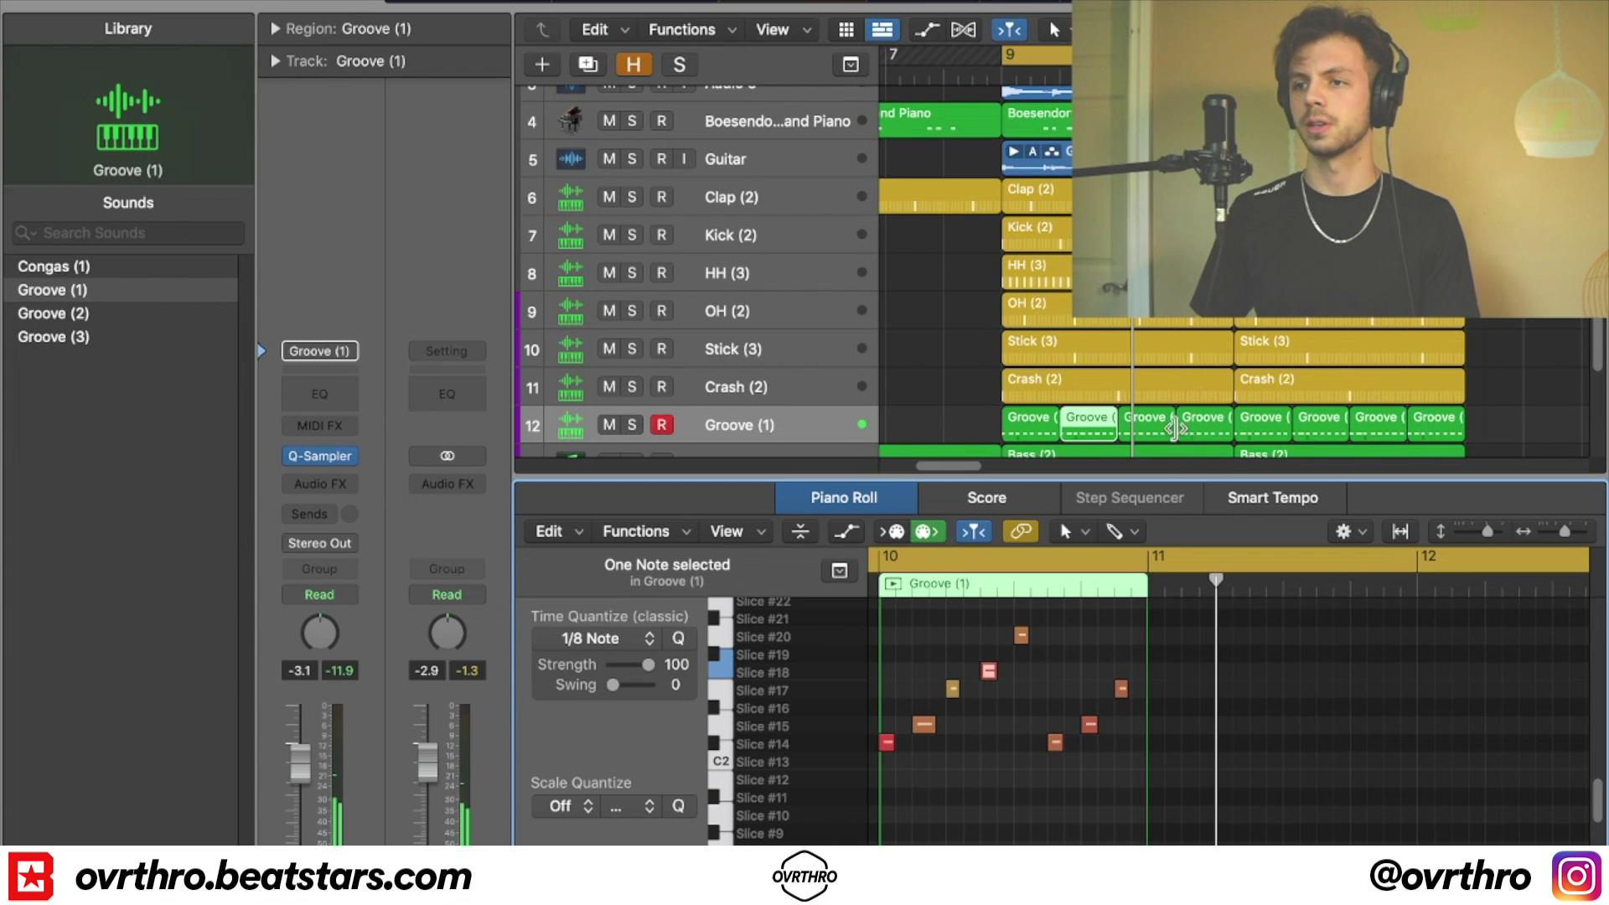
- Delete the Groove (1) regions from bar 11 on and repeat the two regions of bars 9 and 10 three times
left_click(1193, 422)
left_click_drag(1525, 420, 1141, 413)
key("Delete")
left_click_drag(1143, 414, 1032, 395)
key("super+r")
key("super+r")
key("super+r")
- Play back the loop with the new groove and check the tracks' effects and sends in the mixer
scroll(1206, 416, "down", 5)
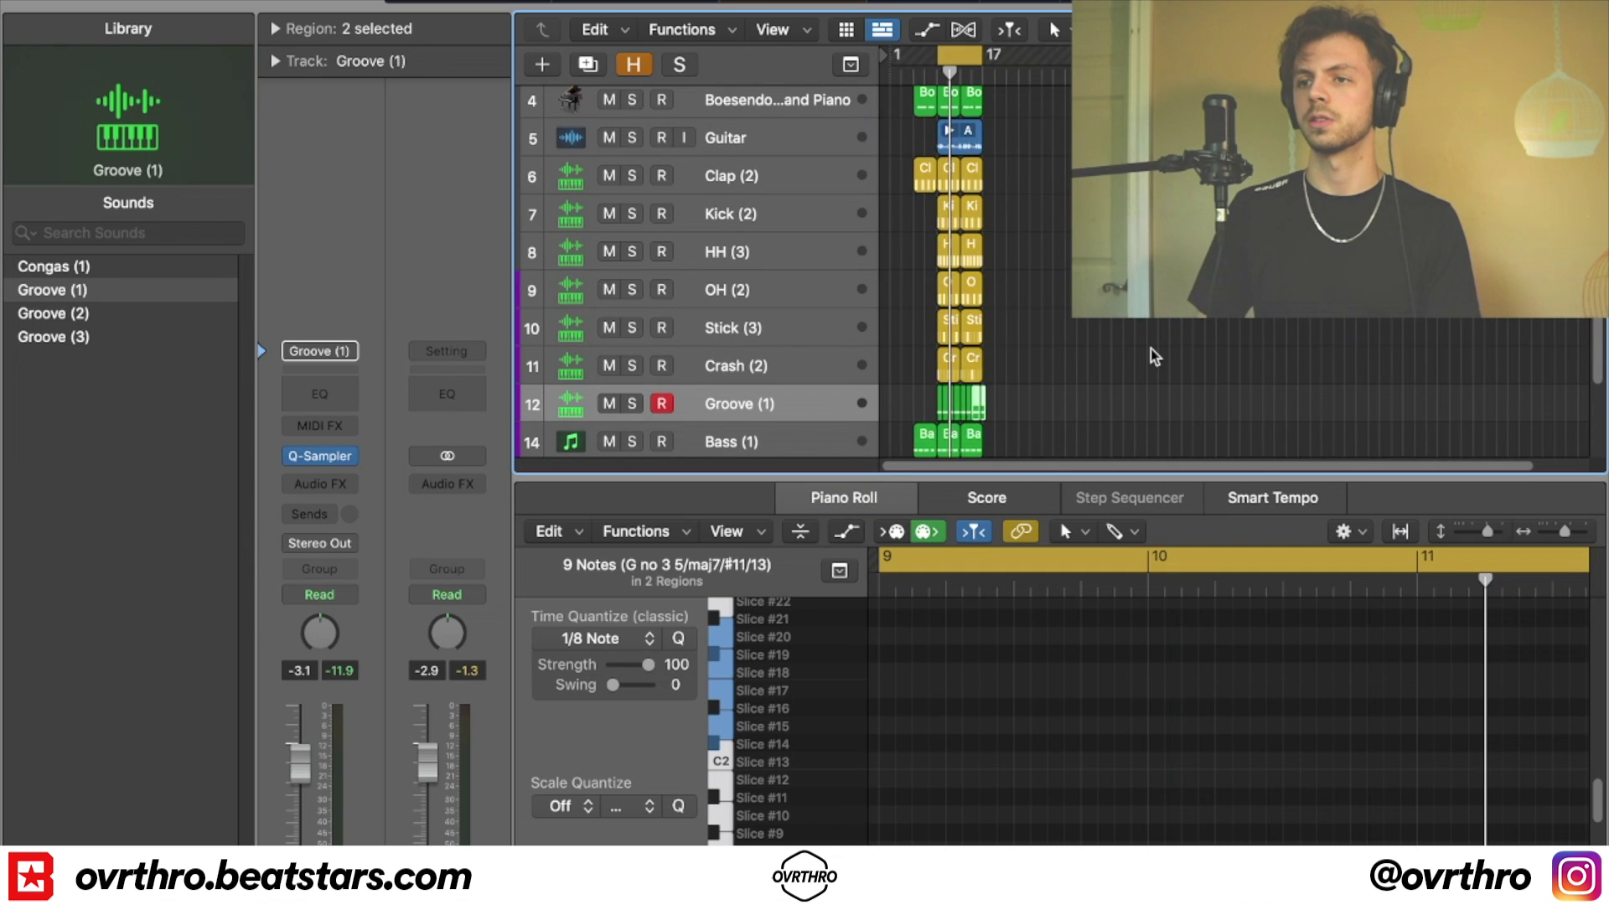
key("c")
key("space")
scroll(1114, 360, "up", 3)
scroll(1080, 364, "left", 3)
key("x")
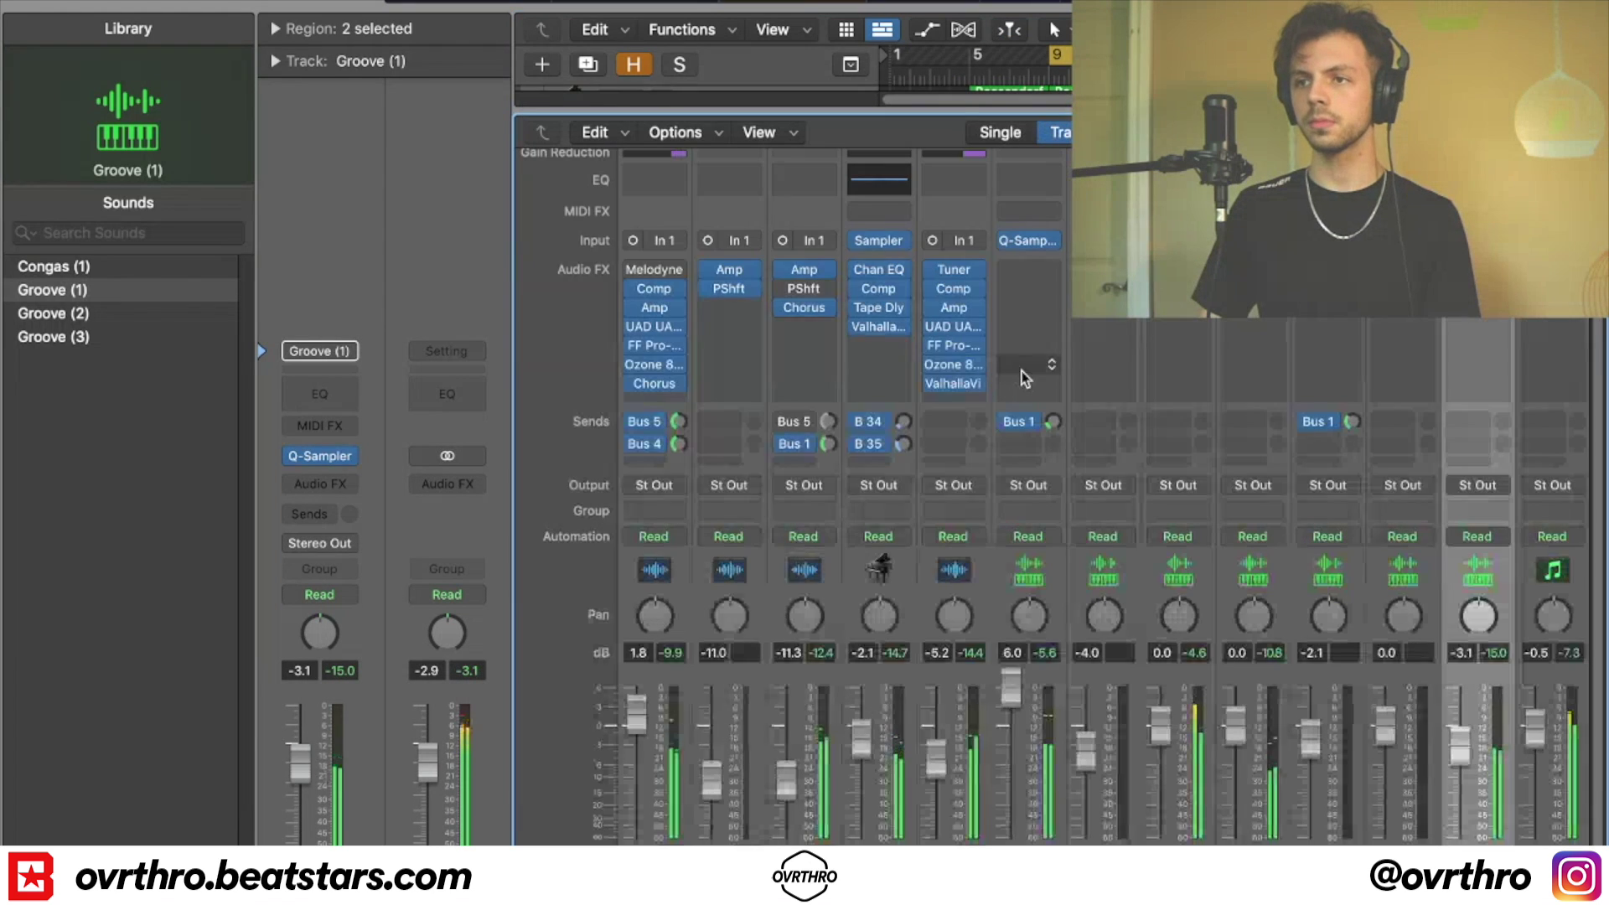
key("x")
- Add a Bus 10 Flanger send to the Groove (1) track at -8.3 and audition it soloed and with the full mix
left_click(342, 489)
left_click(646, 711)
left_click(318, 513)
mouse_move(322, 538)
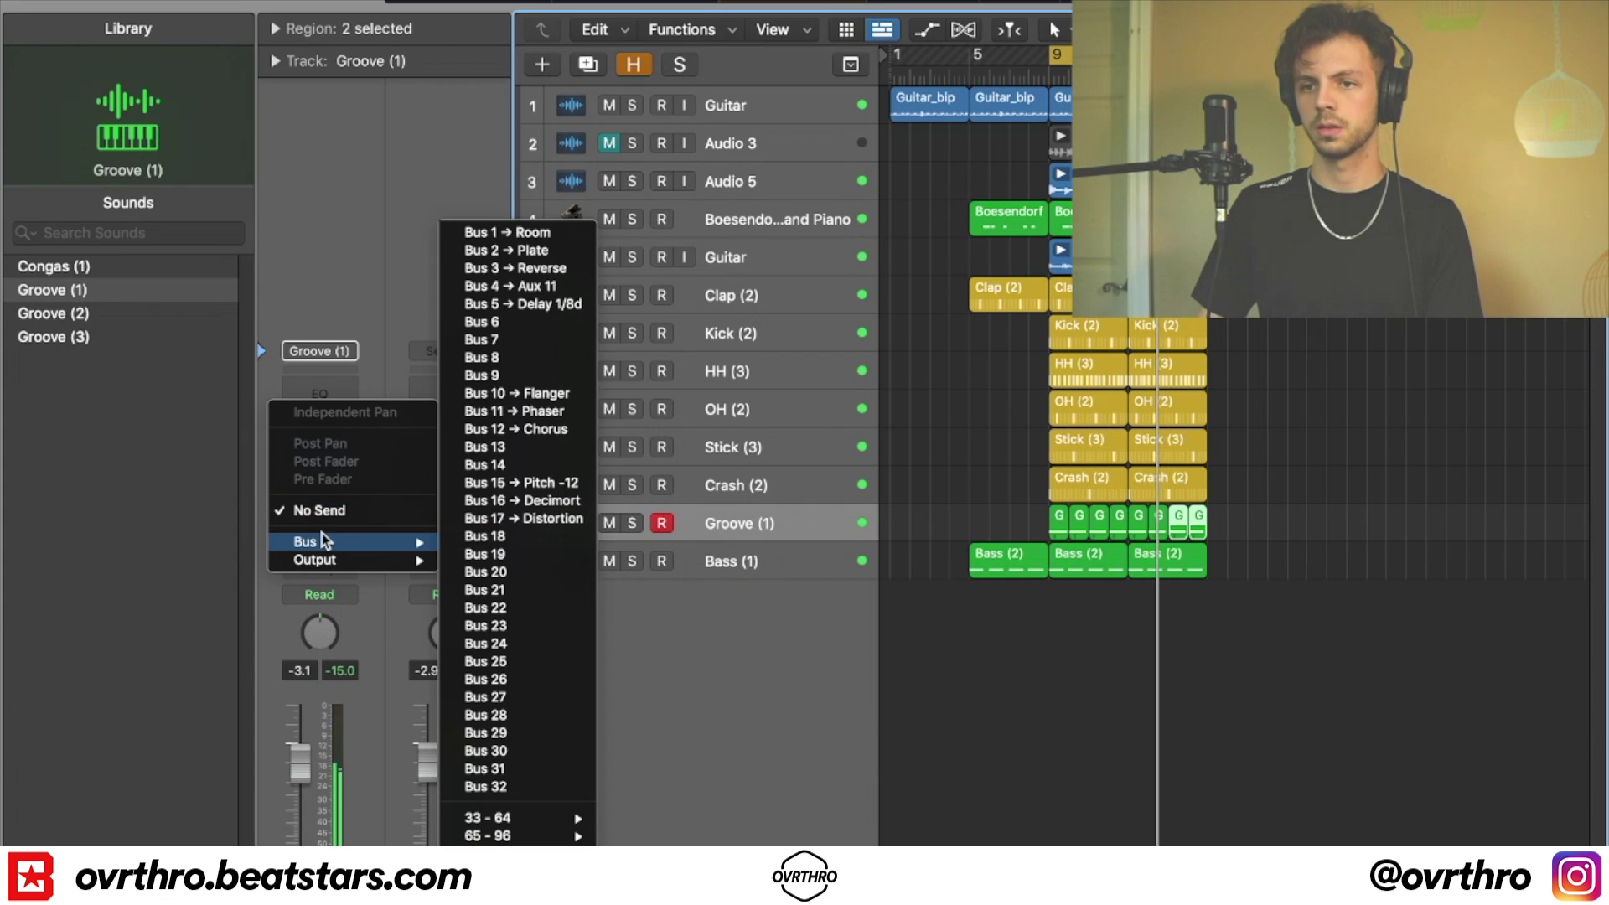
left_click(539, 395)
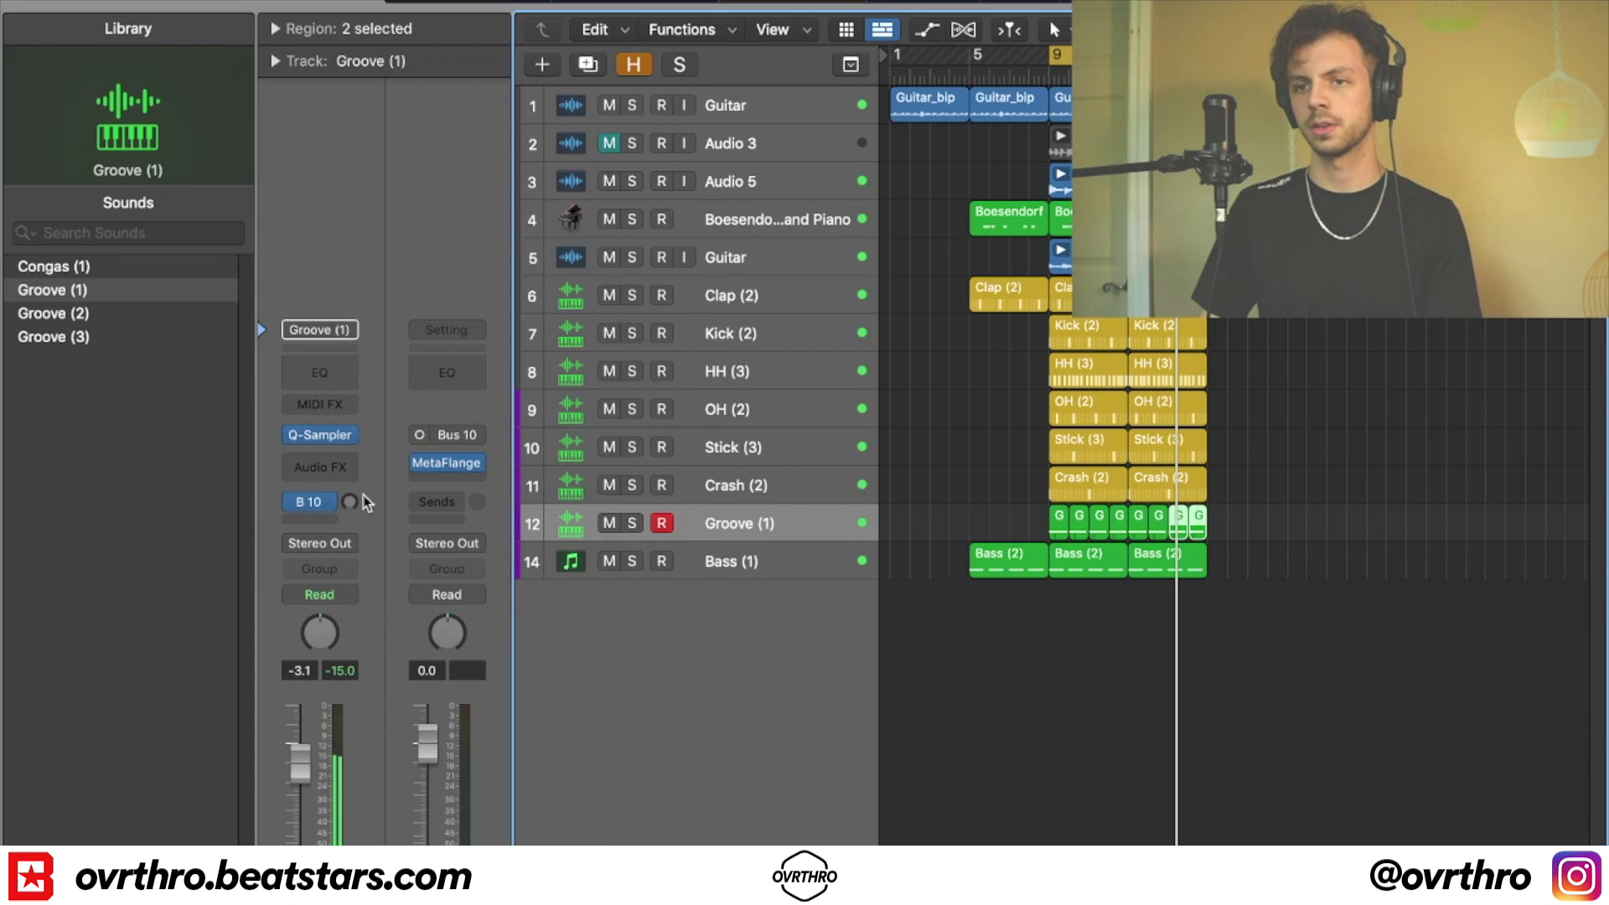
key("s")
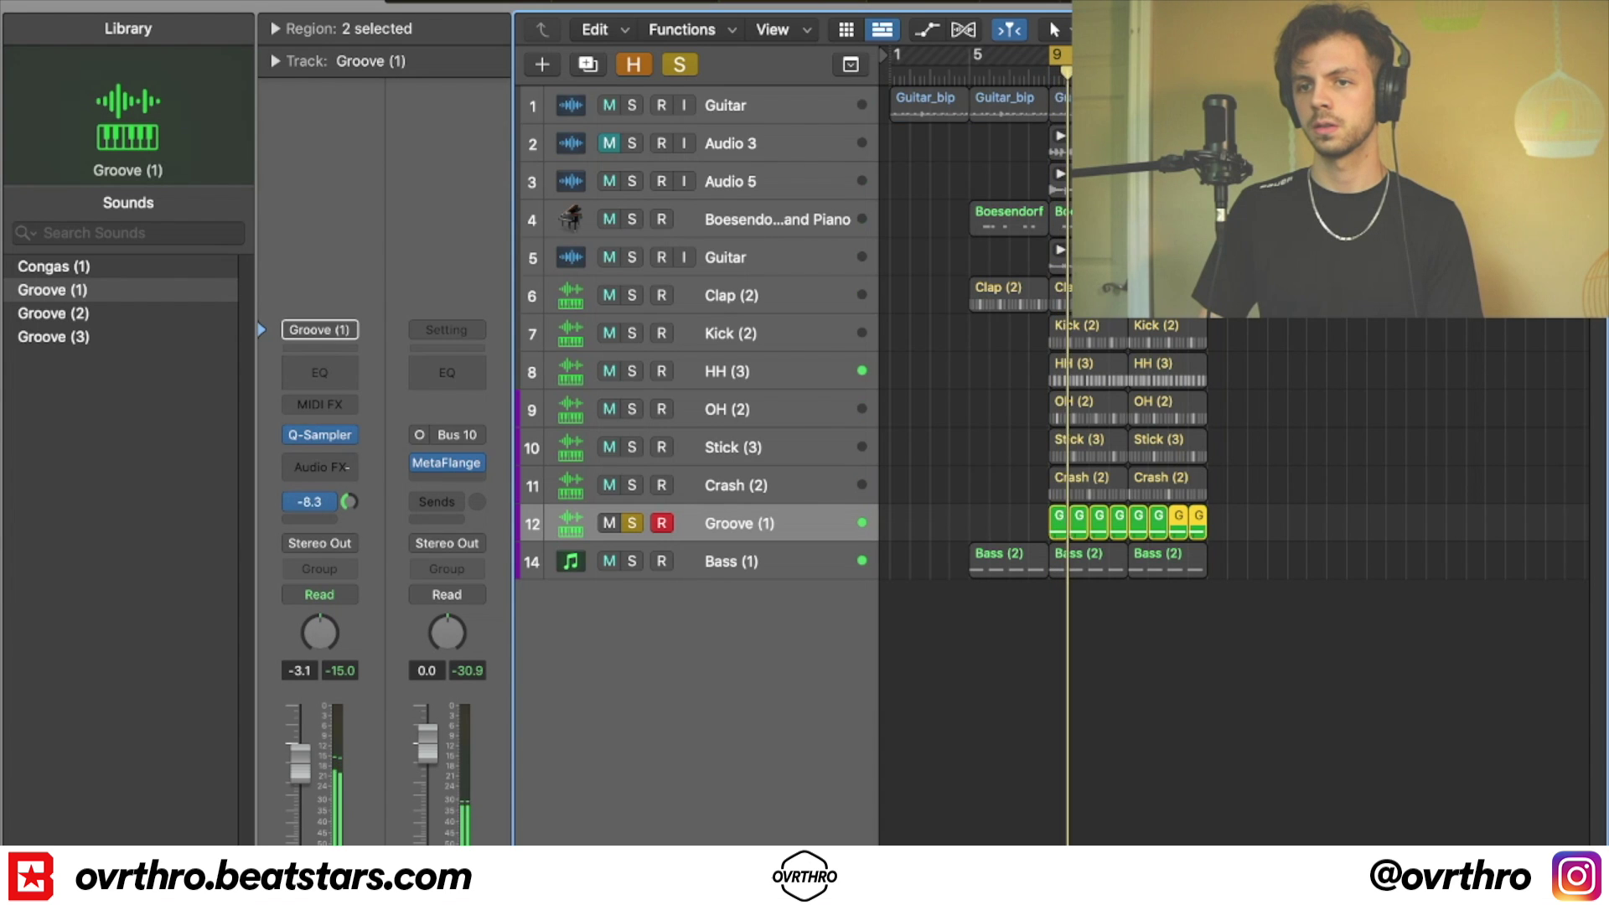
key("s")
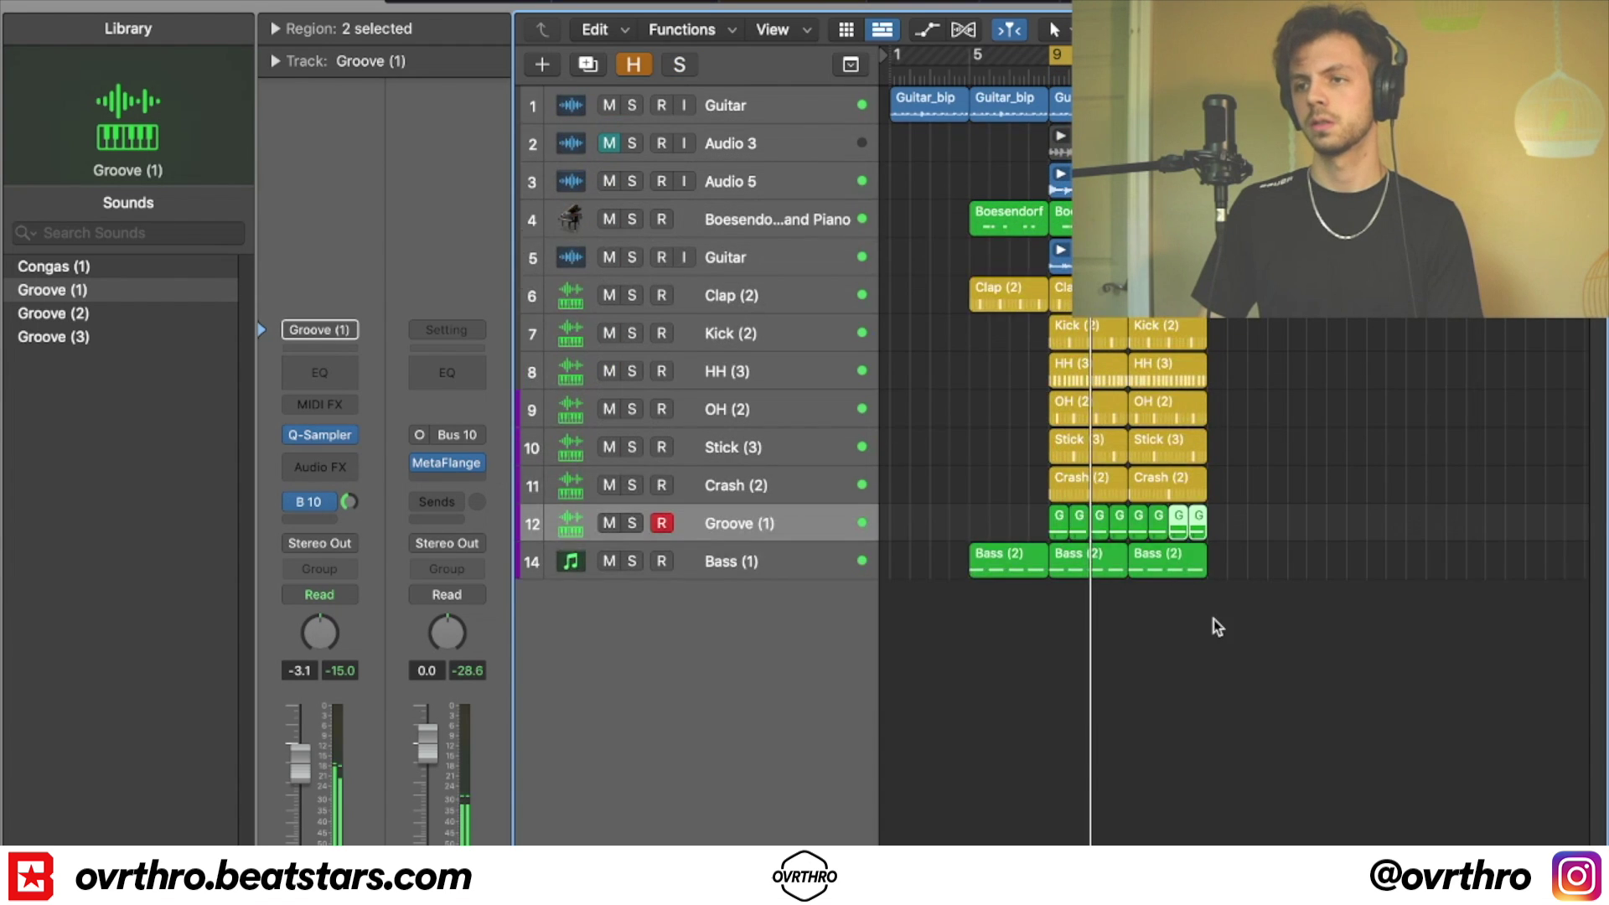
key("super+Down")
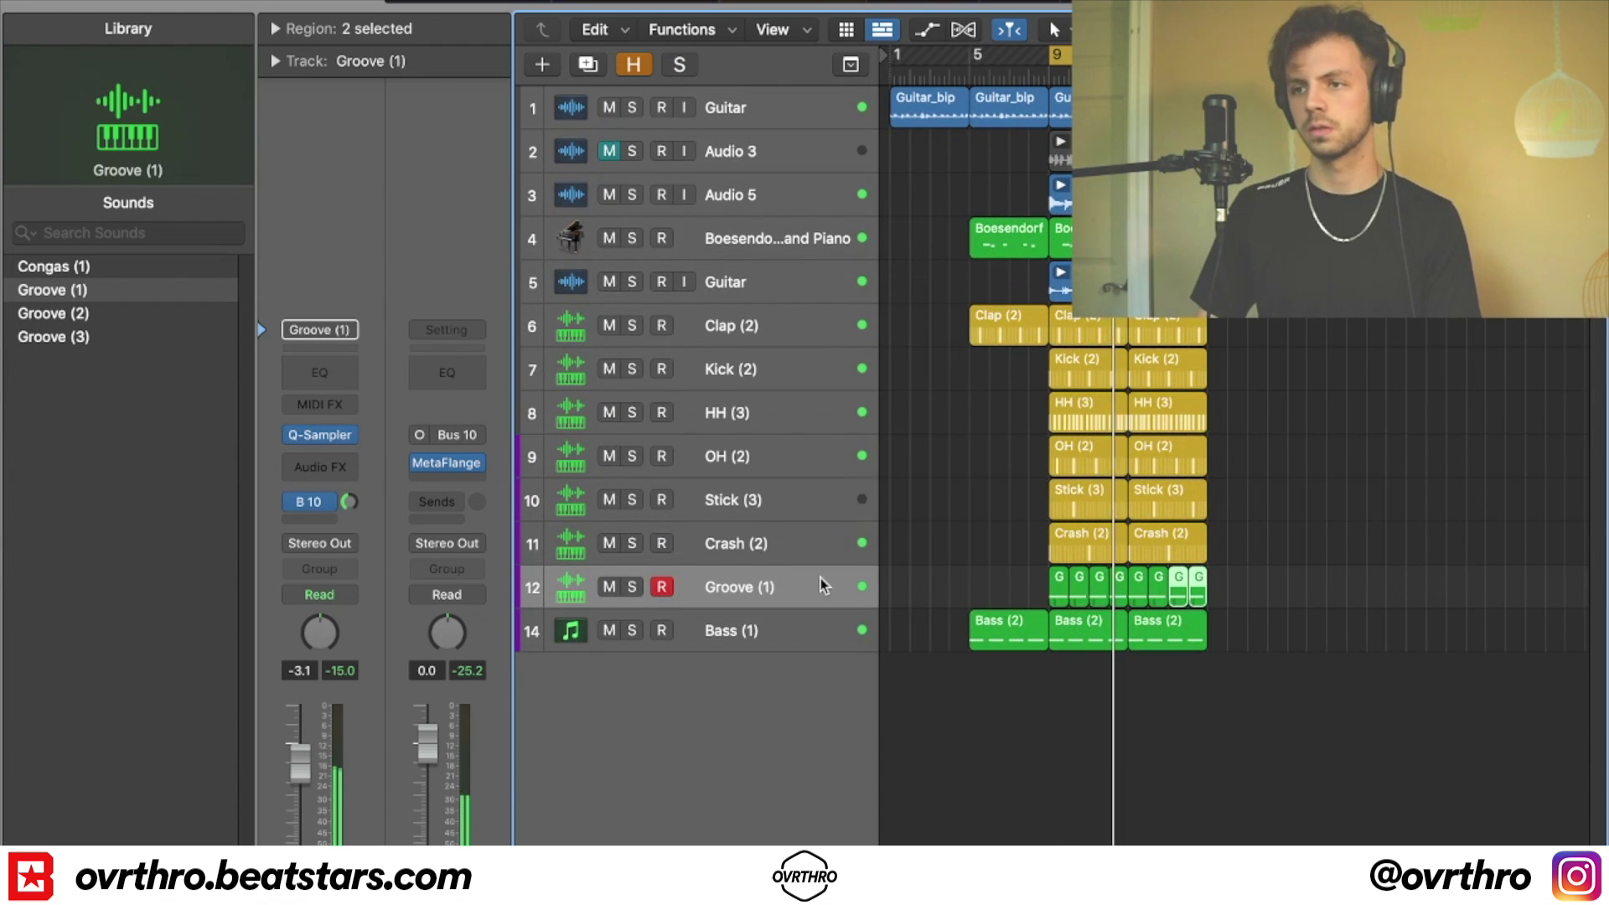
- Open the pattern of the Kick (2) region at bar 9 and add a kick on step 15 of its first page
left_click(813, 367)
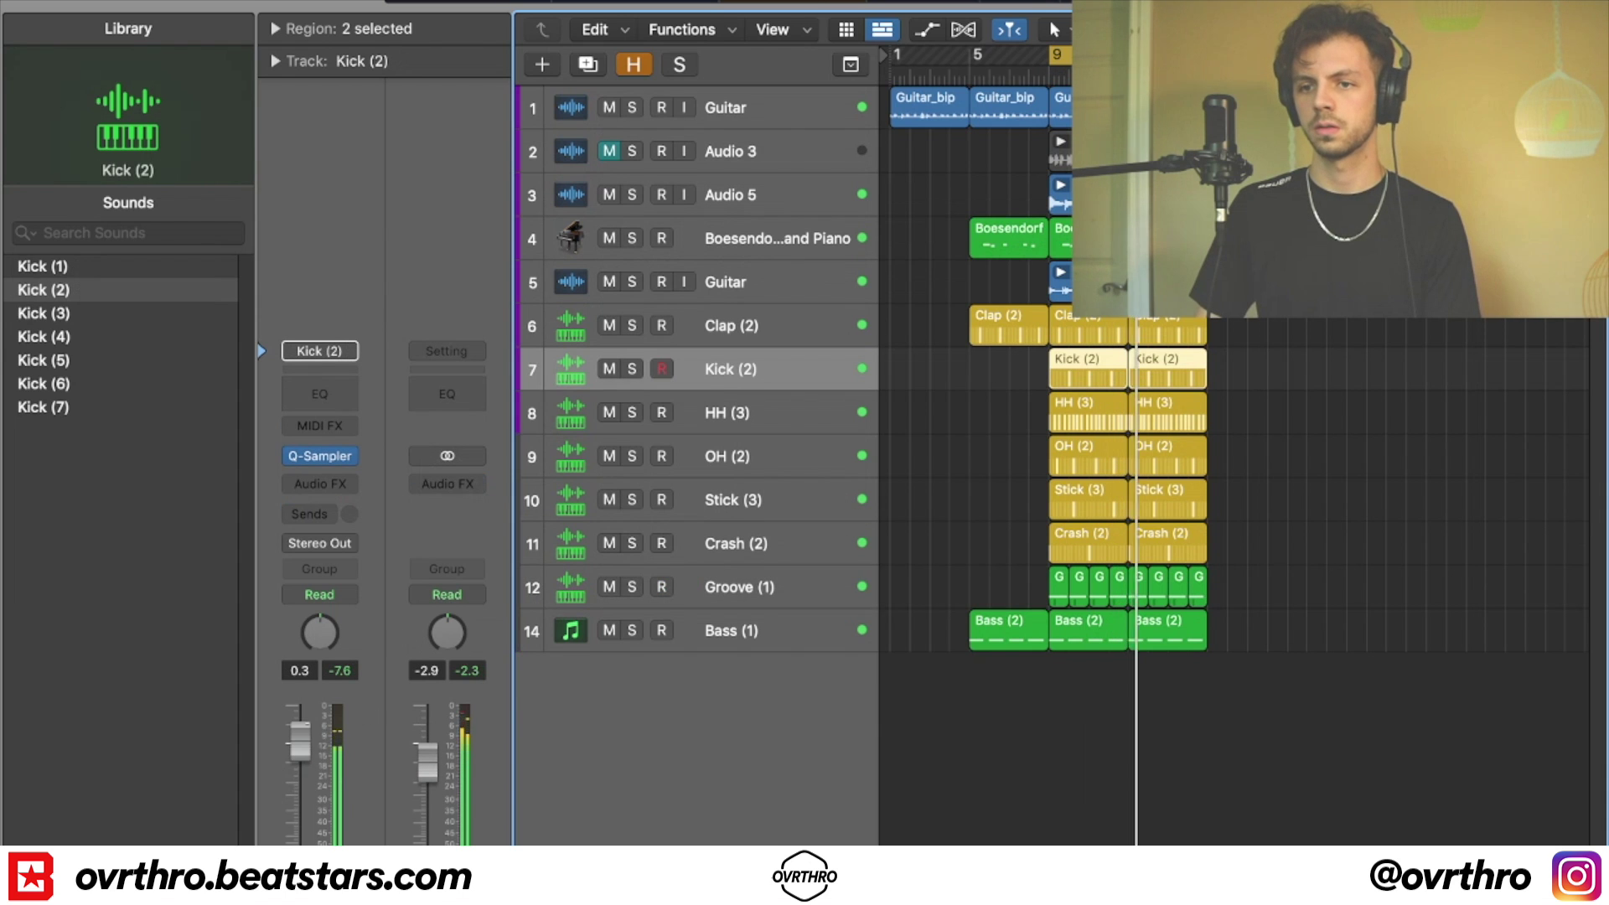
left_click(1421, 387)
left_click(1057, 369)
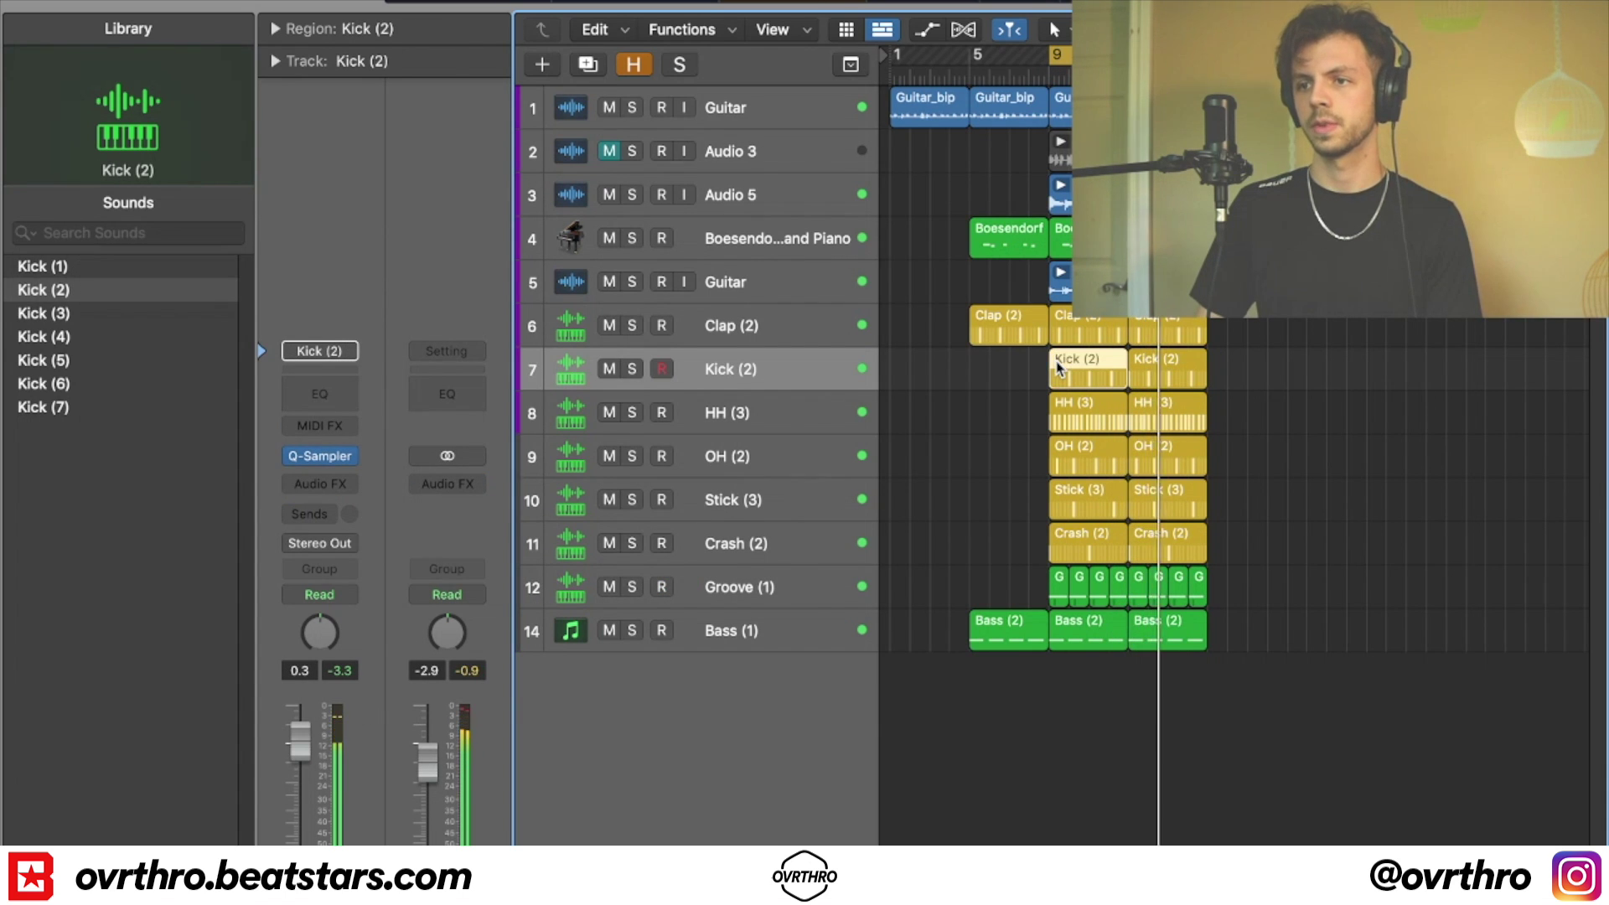
double_click(1057, 369)
left_click(1061, 564)
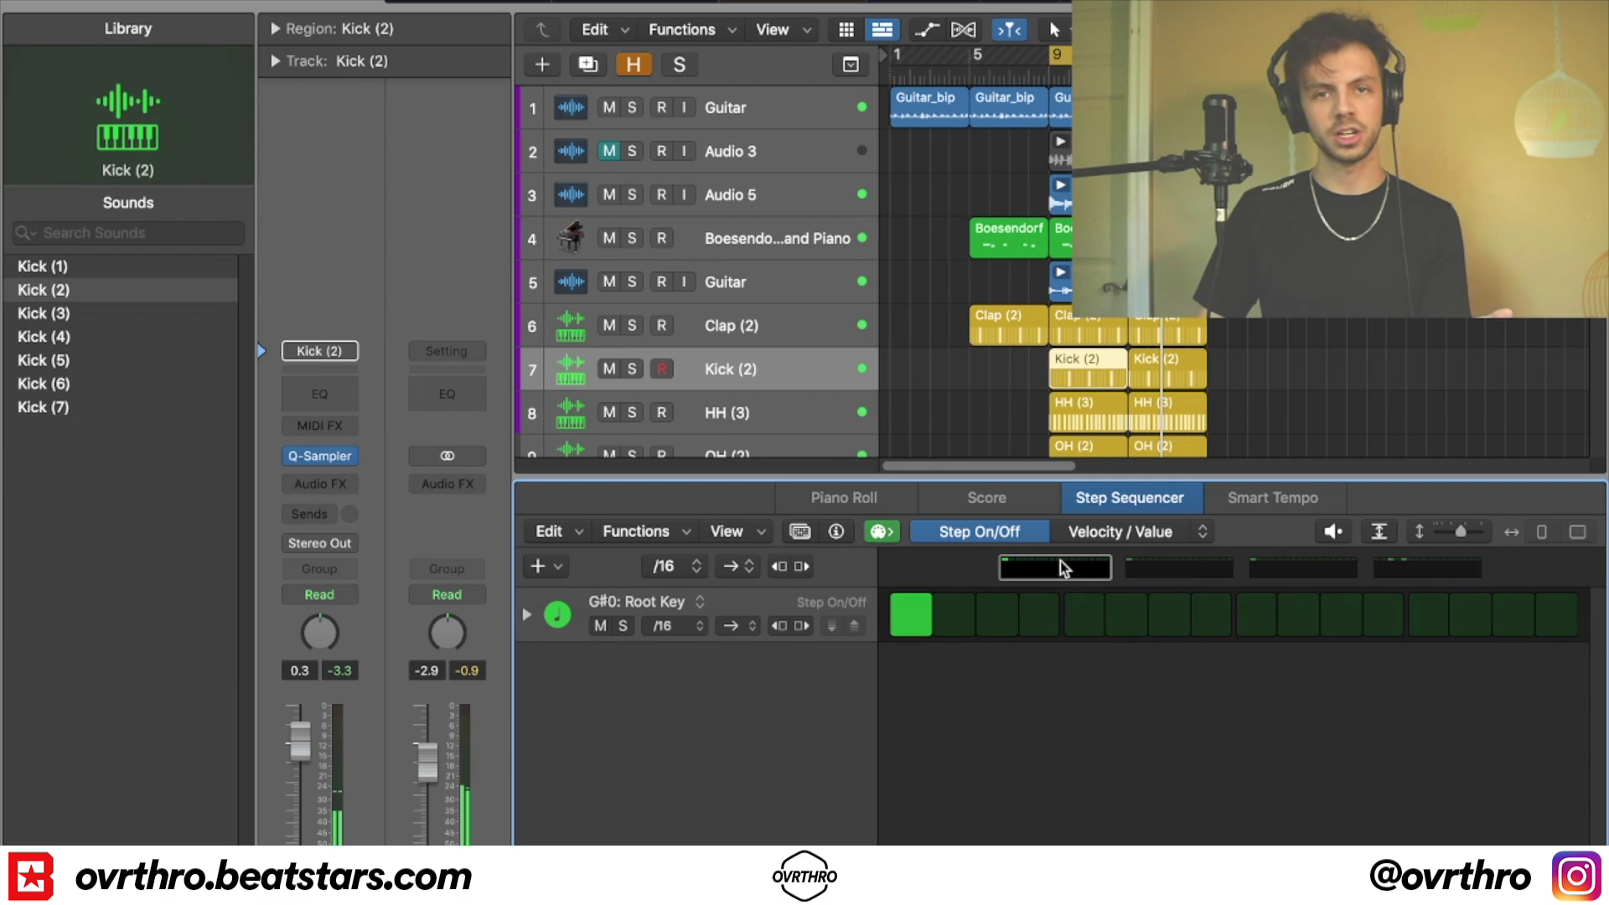
left_click_drag(1455, 30, 1550, 30)
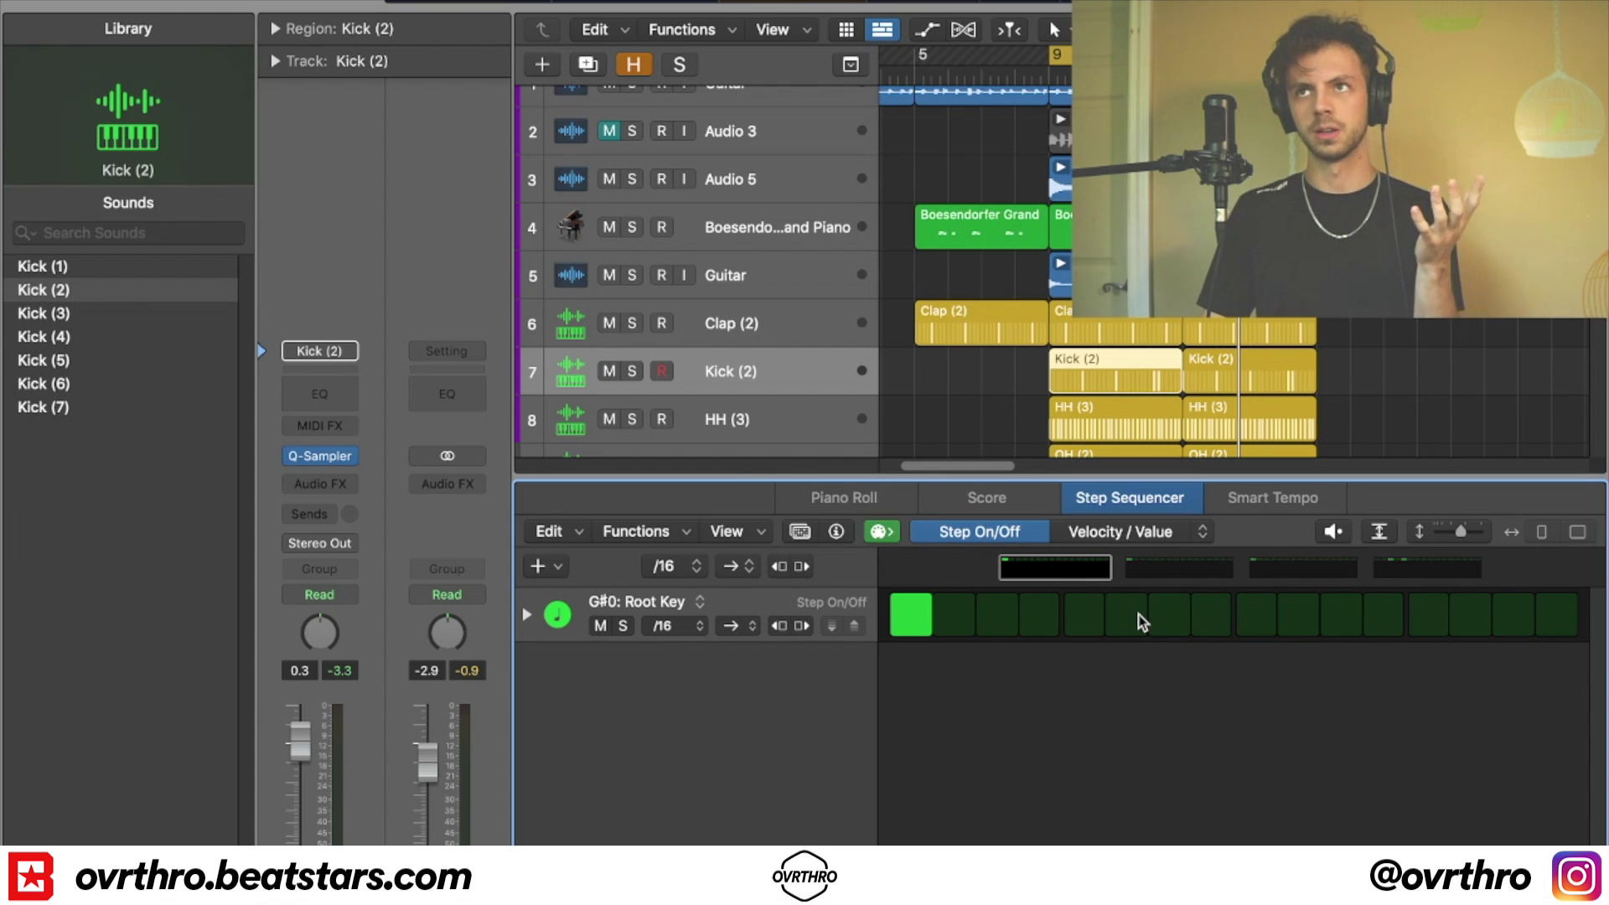
key("space")
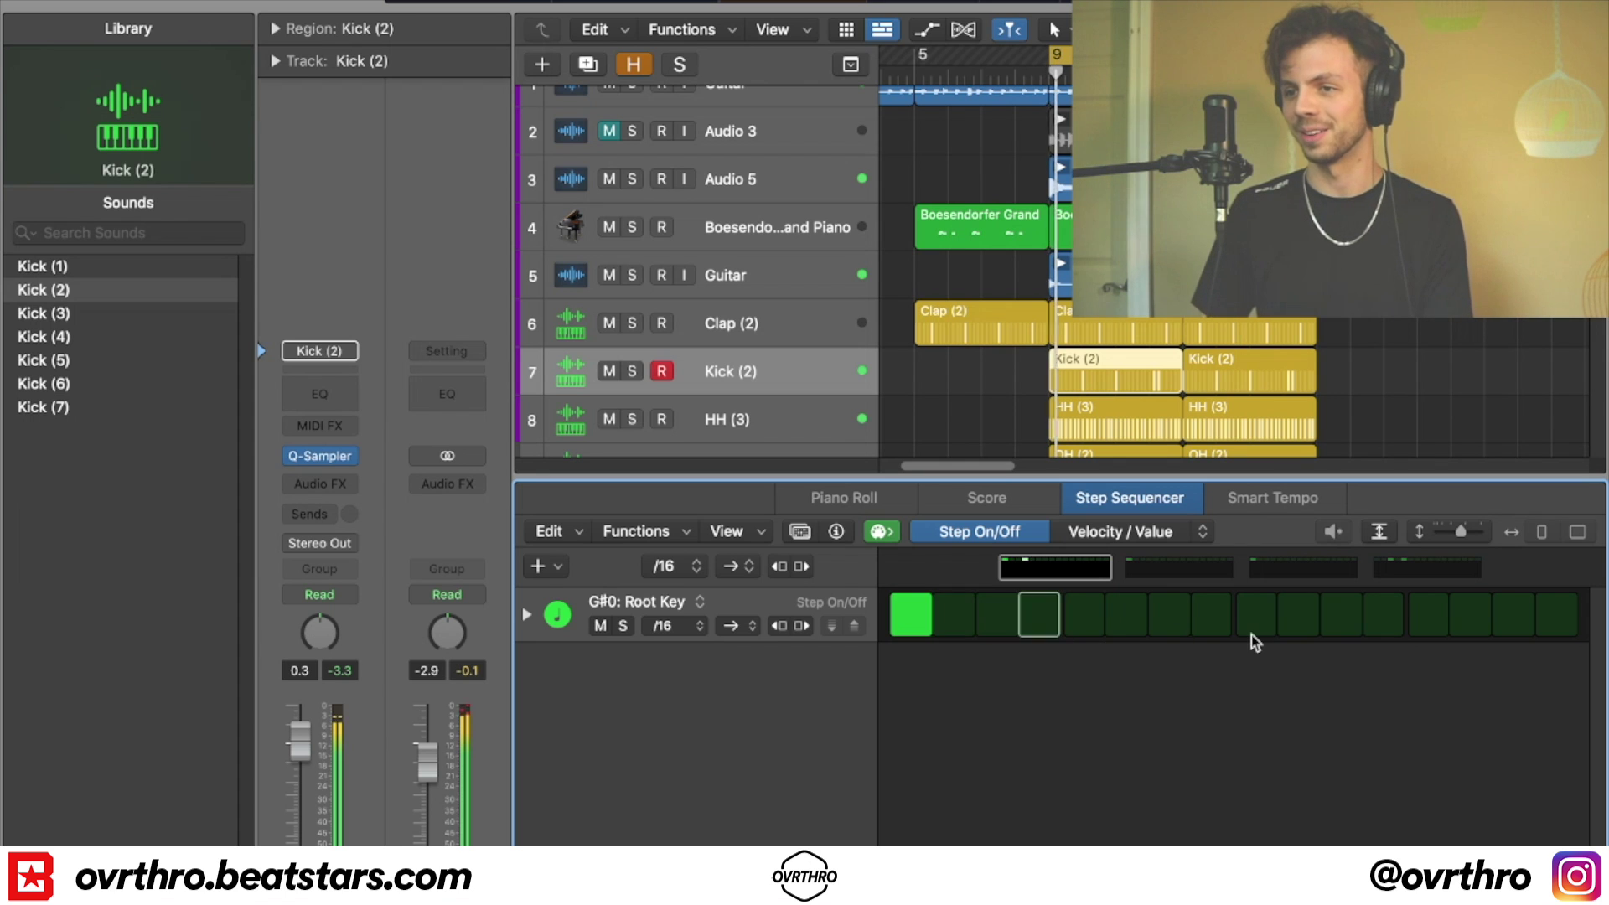
left_click(1514, 616)
- Review pages two, three and four of the kick pattern while the loop plays
left_click(1189, 567)
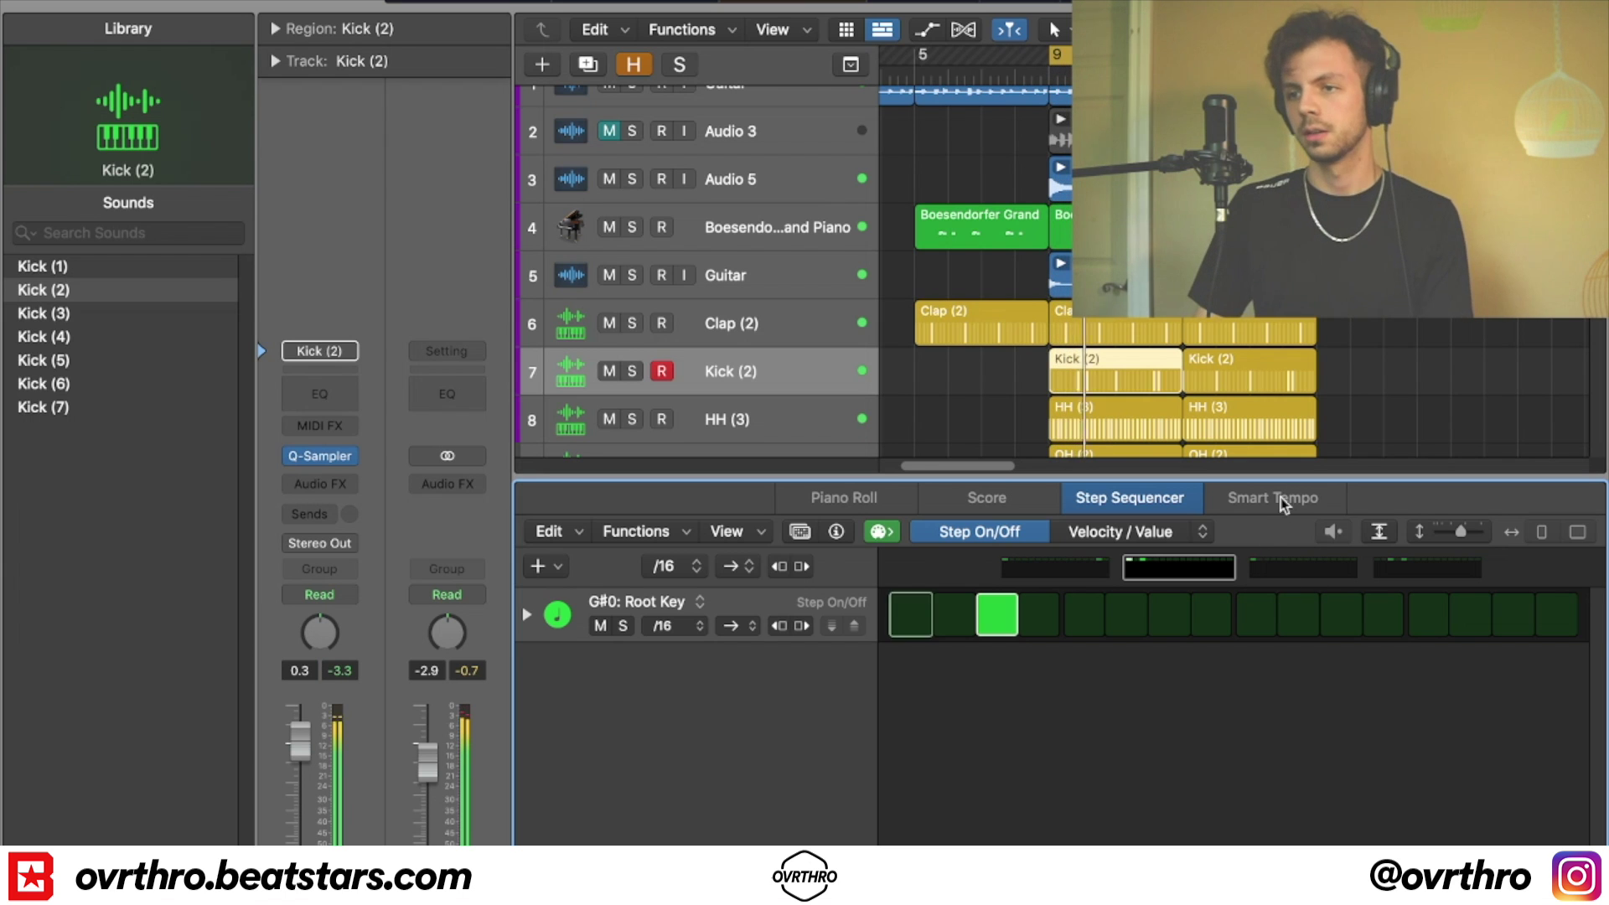
left_click(1282, 566)
left_click(1462, 567)
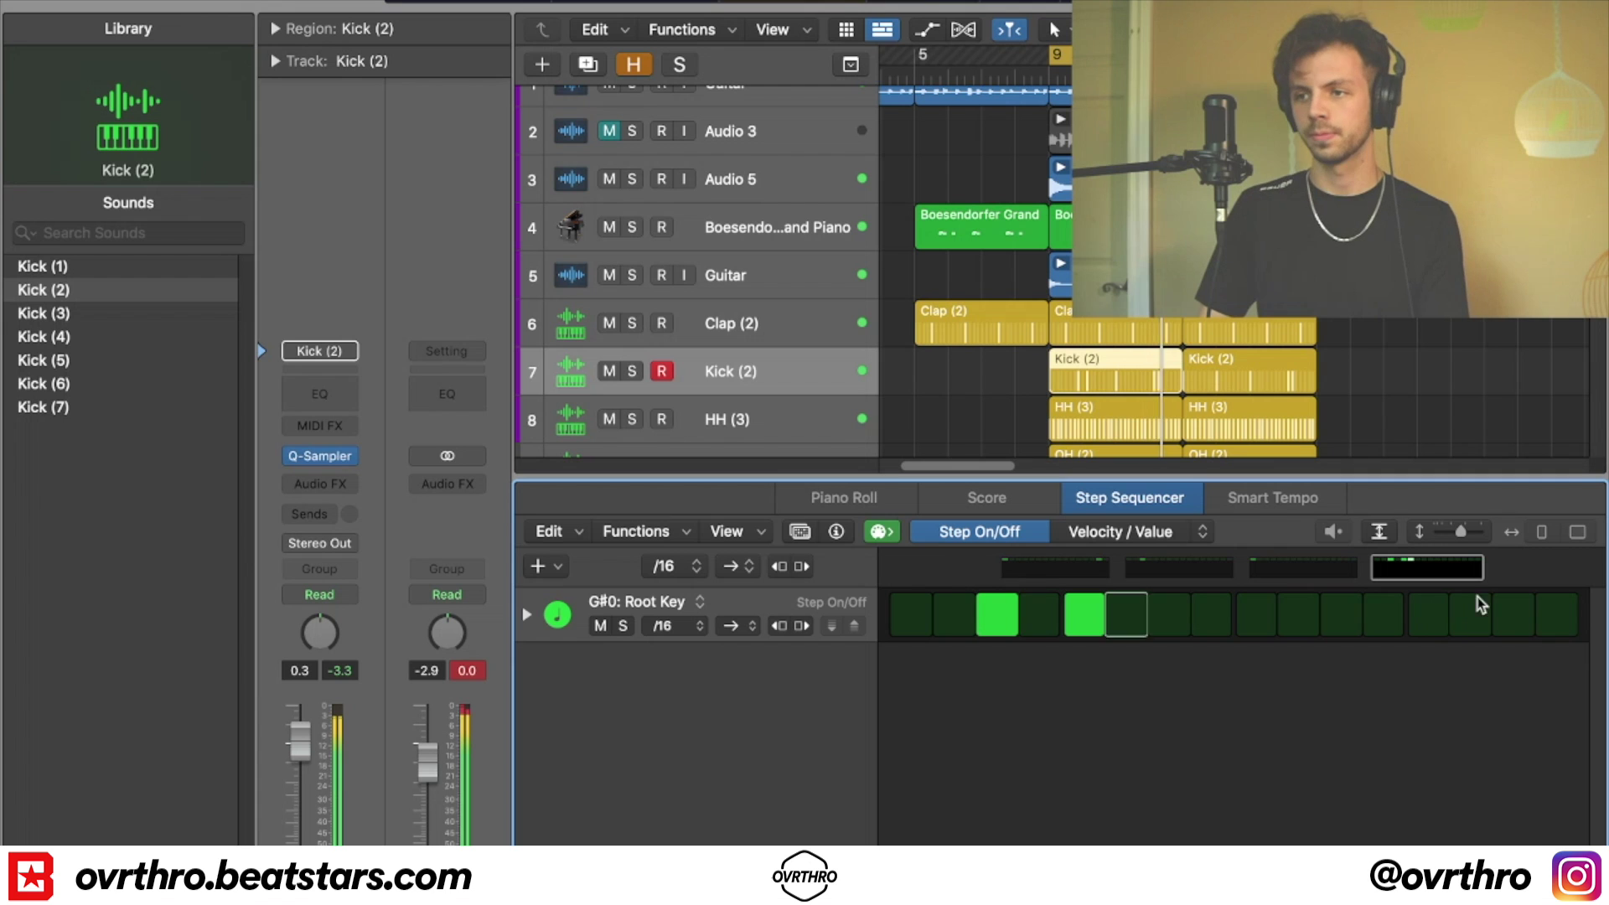
- Replace the Kick (2) region at bar 13 with a copy of the edited region from bar 9
left_click(1278, 380)
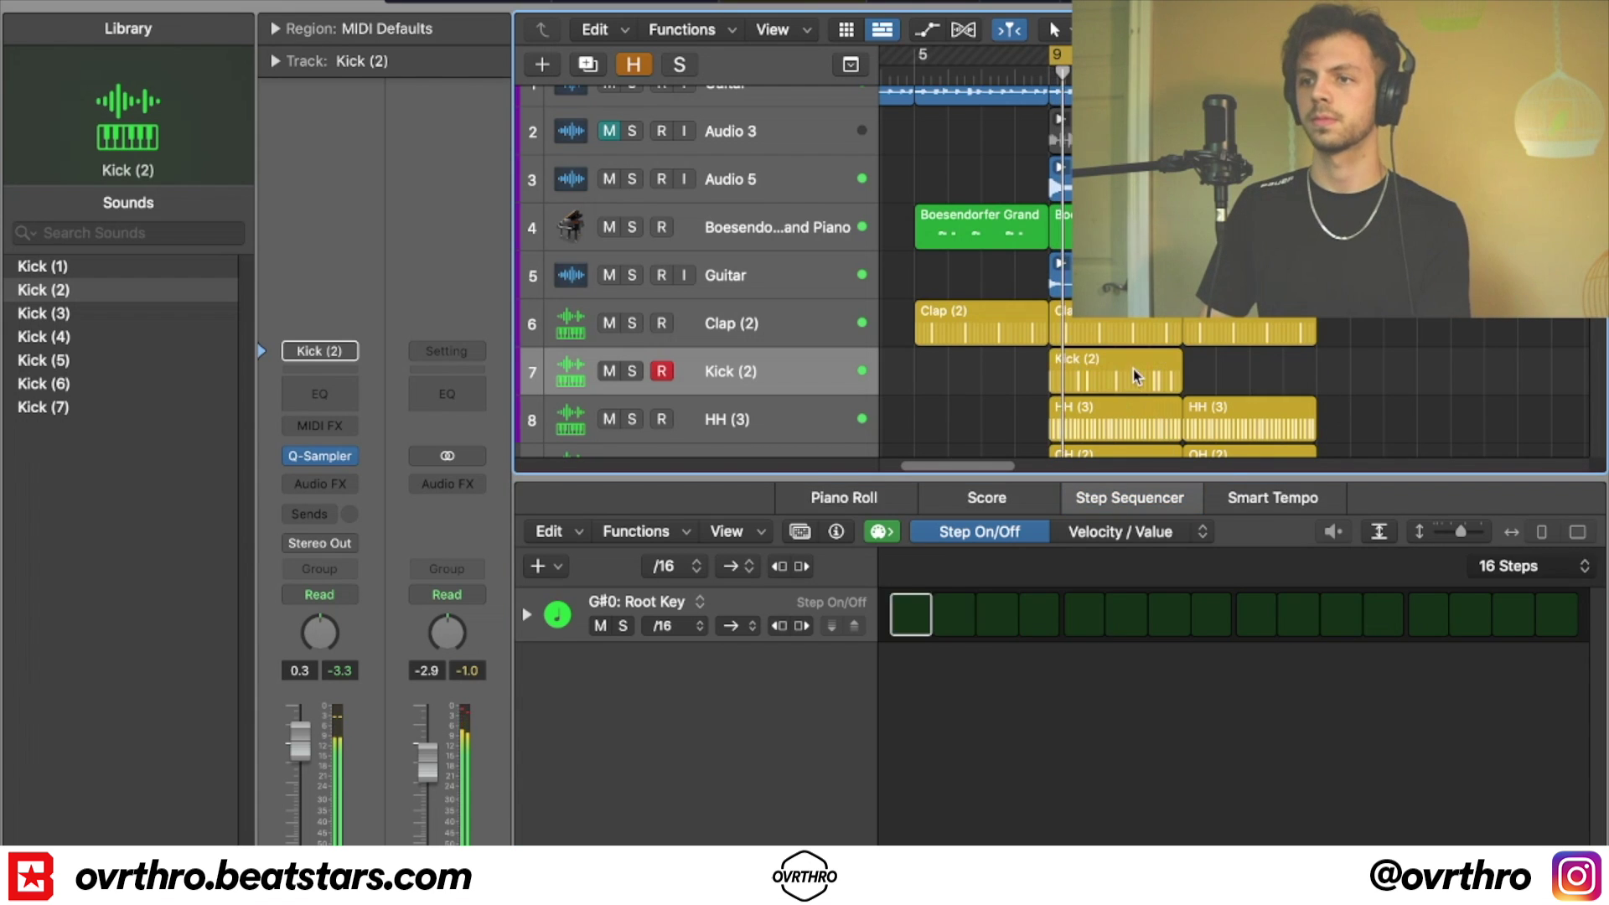
key("e")
scroll(1170, 580, "down", 2)
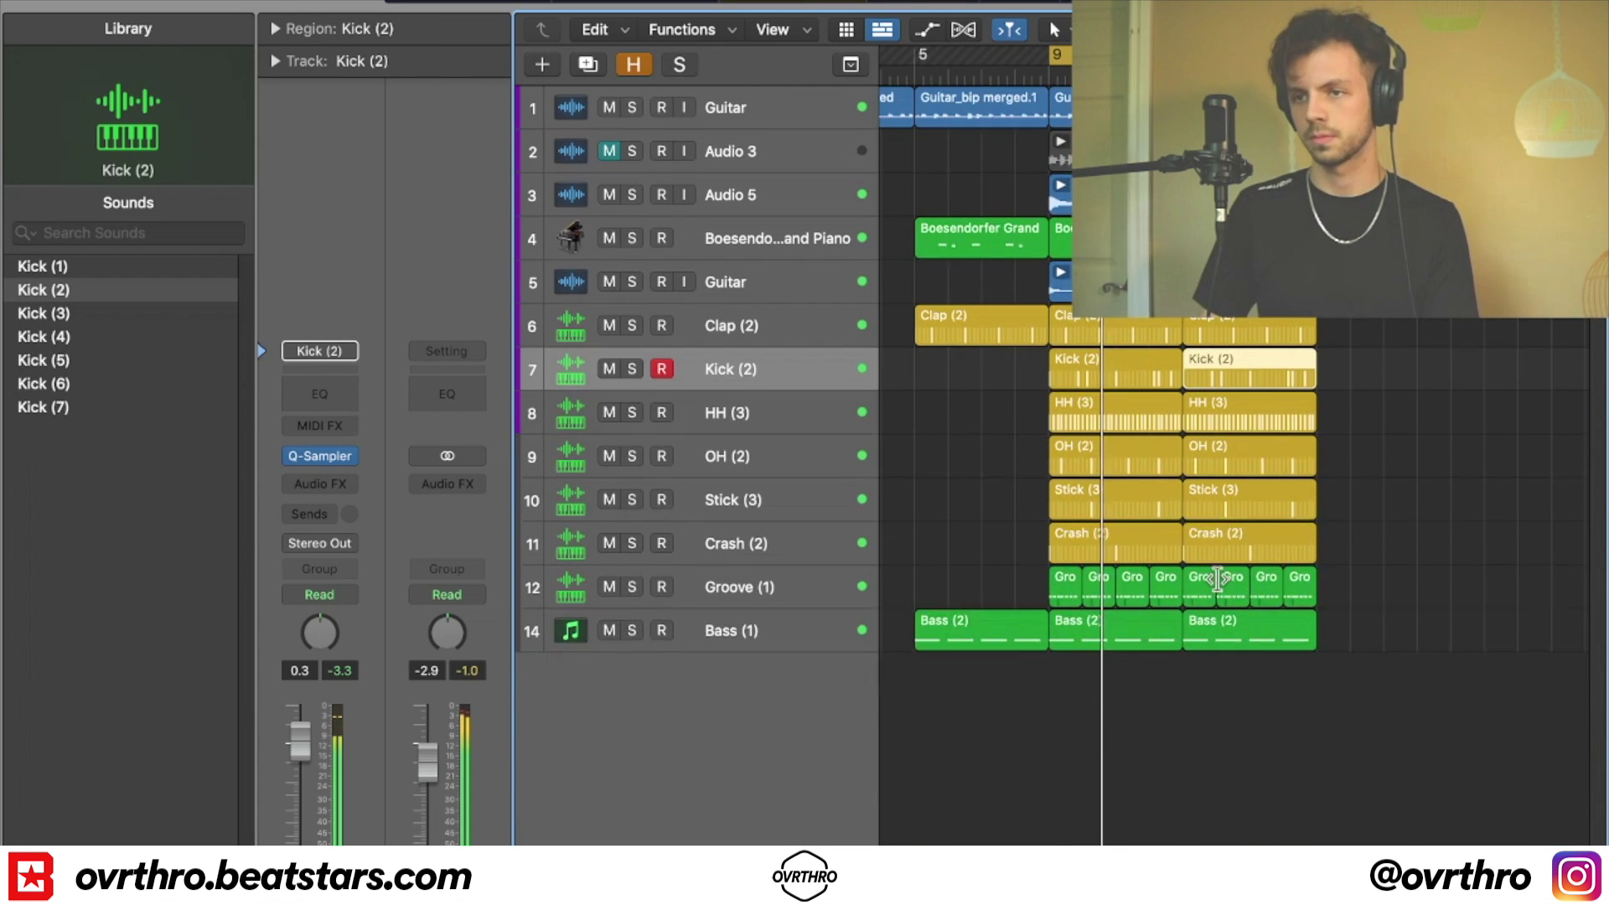
scroll(1265, 586, "left", 2)
left_click_drag(1381, 686, 881, 87)
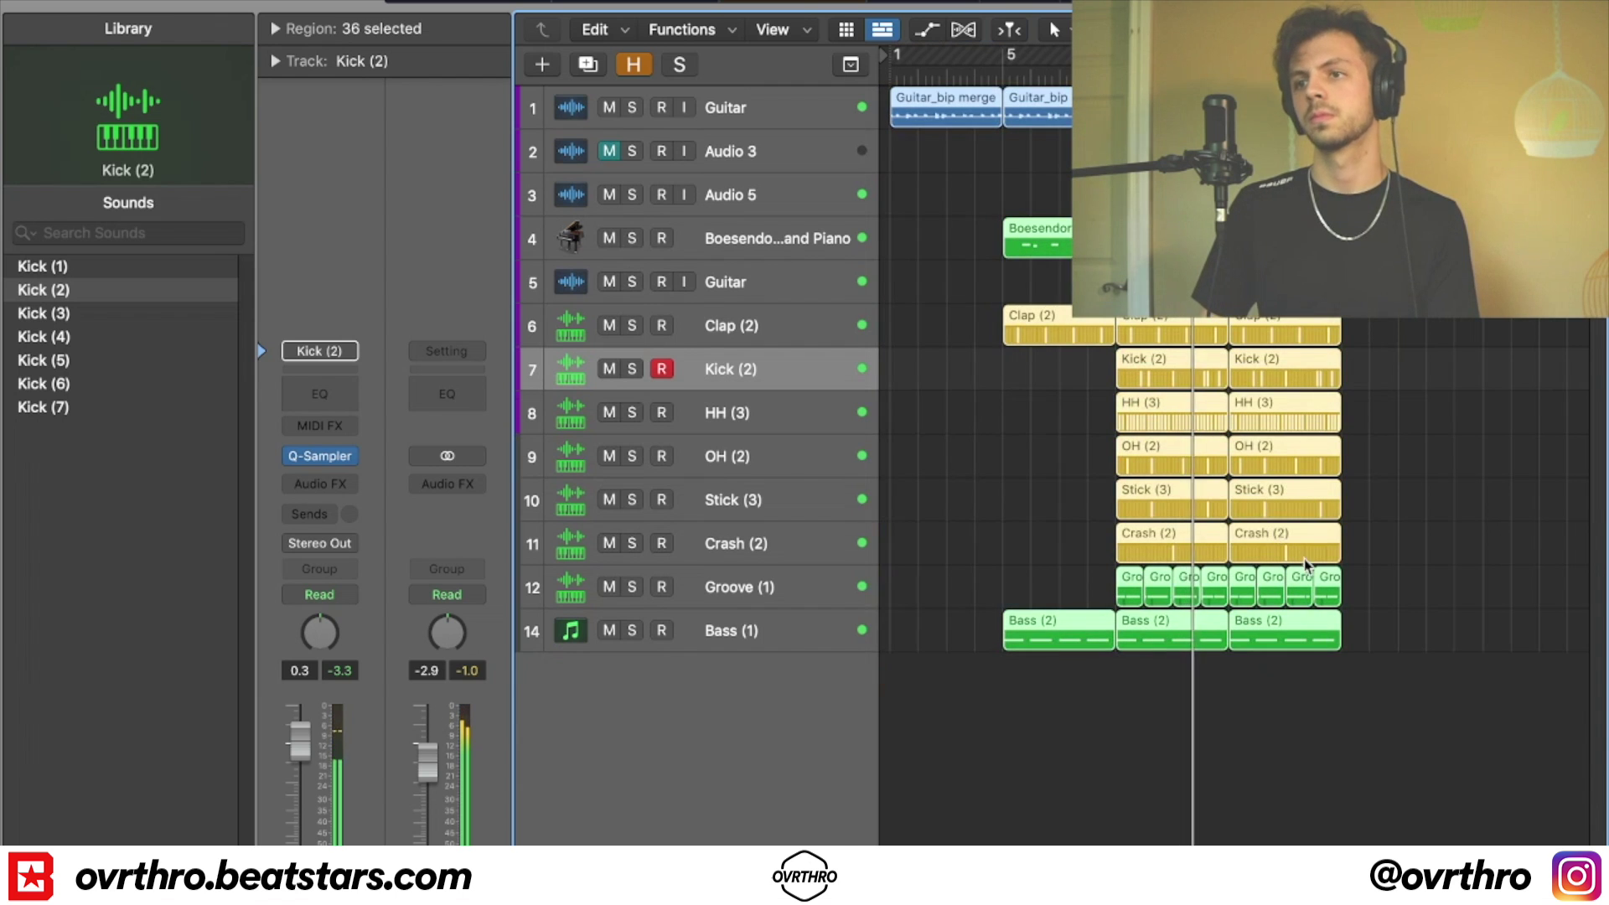
left_click(1173, 284)
- Switch to Splice, search the samples for "riser" and audition the sweep and riser results
left_click(1114, 2)
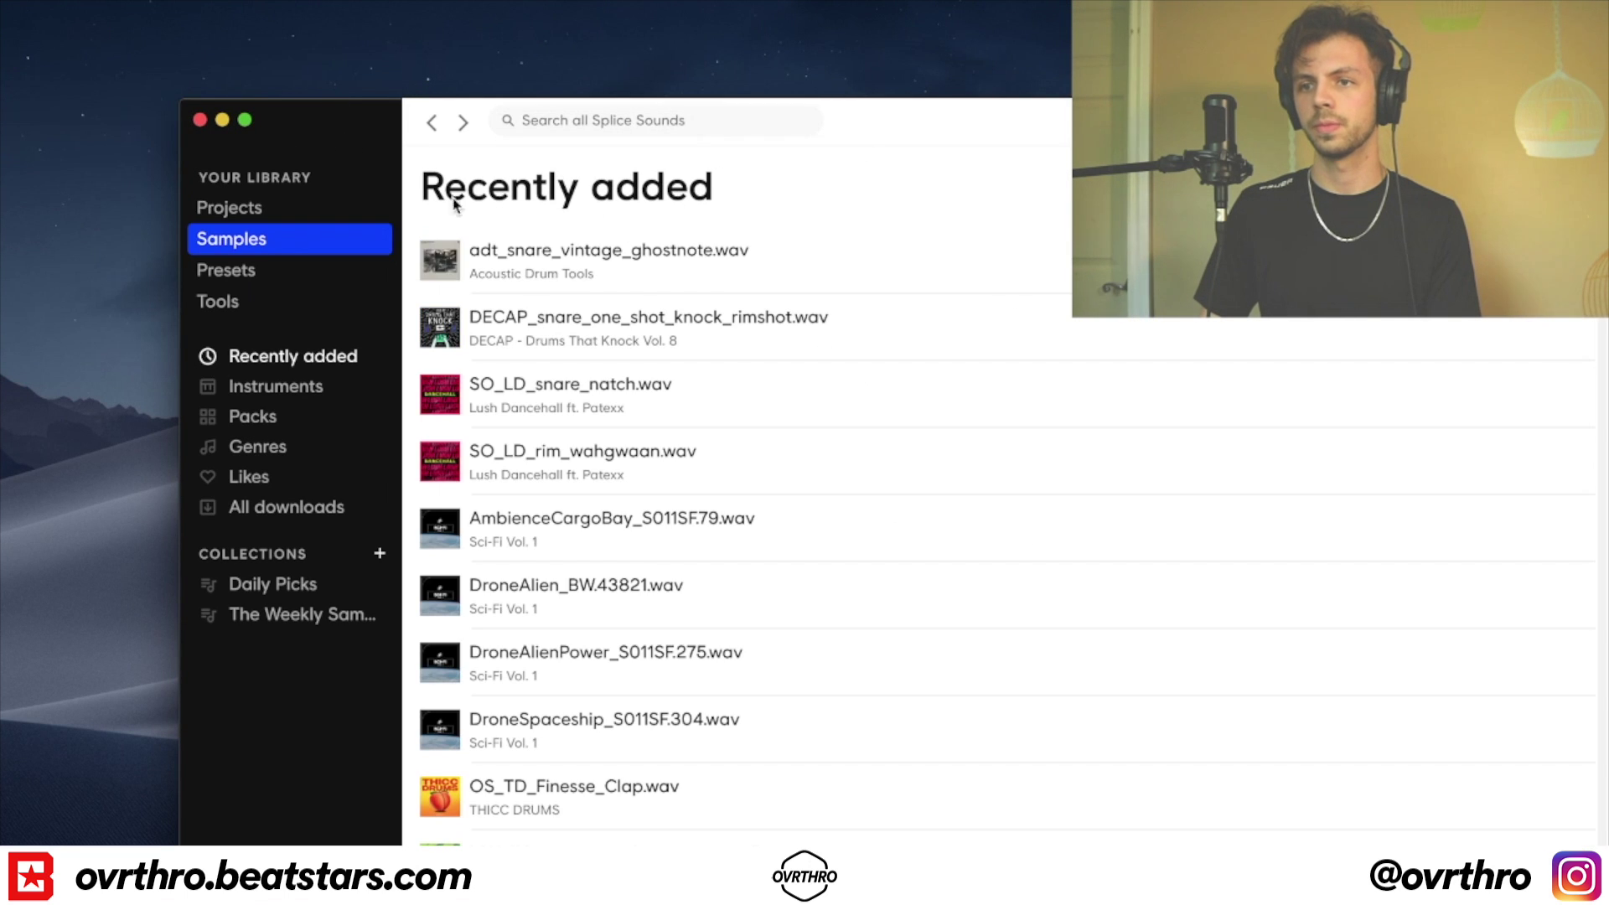
type("riser")
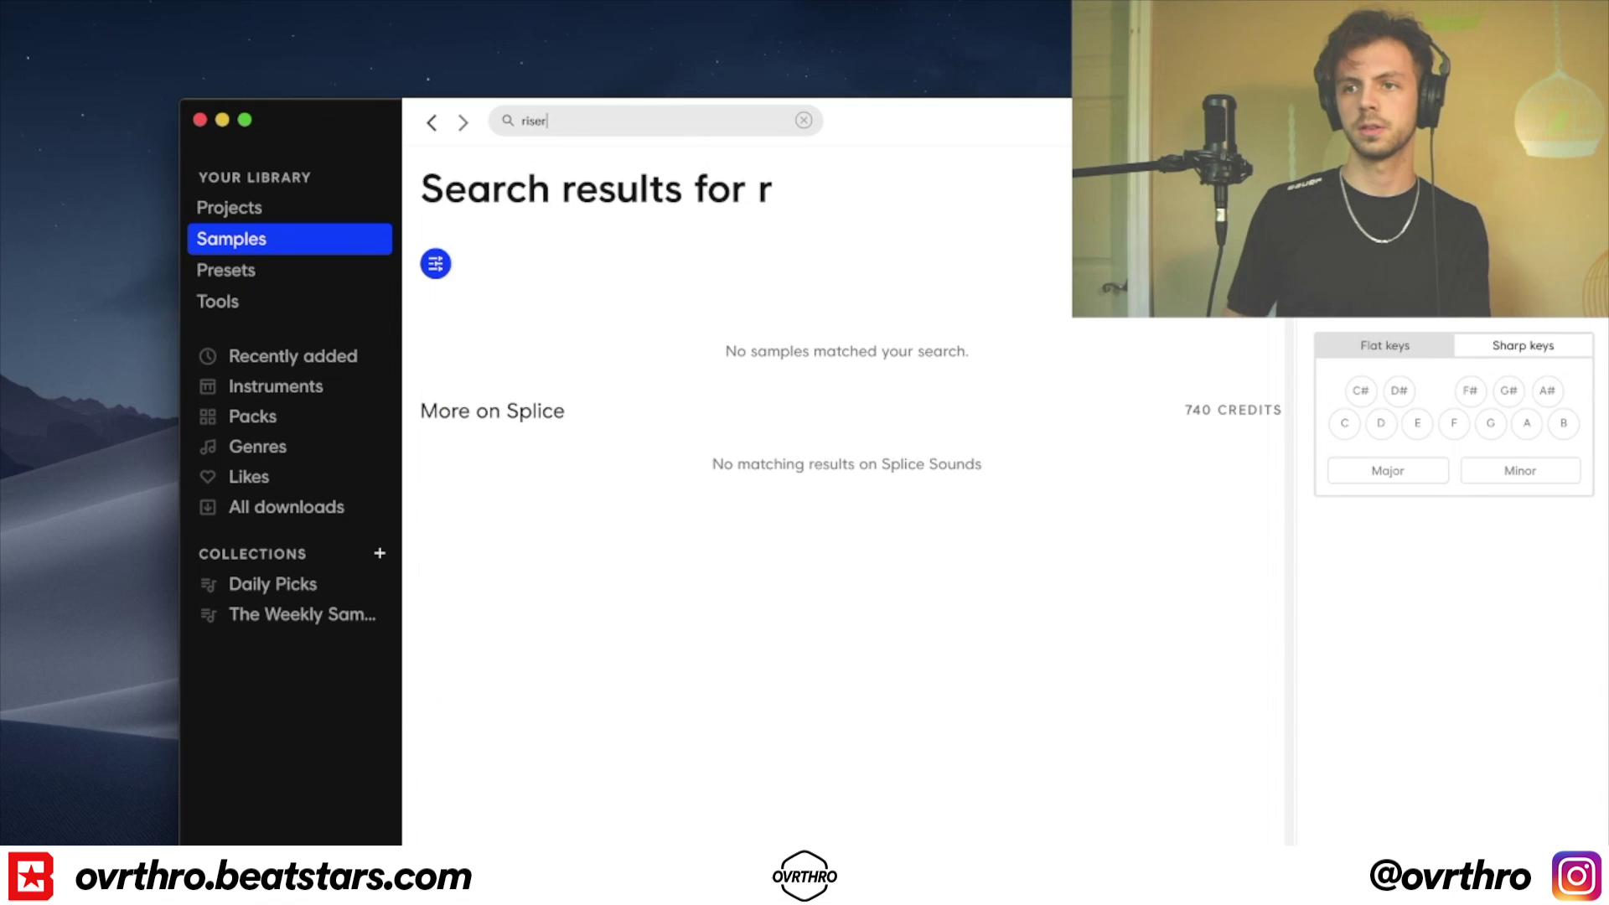
left_click(443, 340)
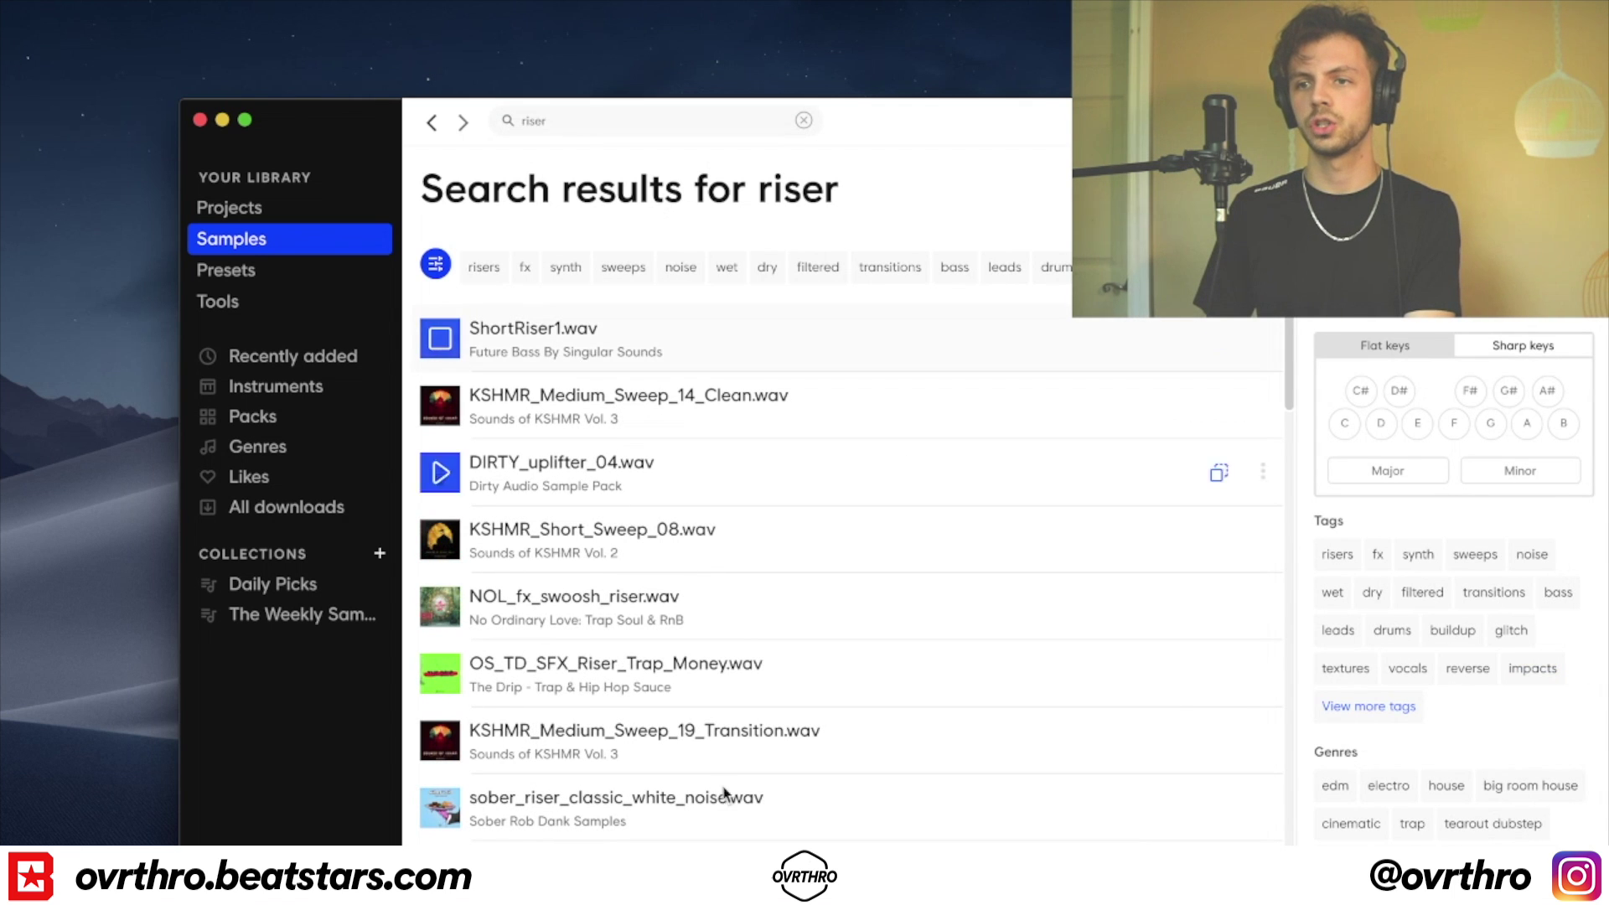
left_click(437, 472)
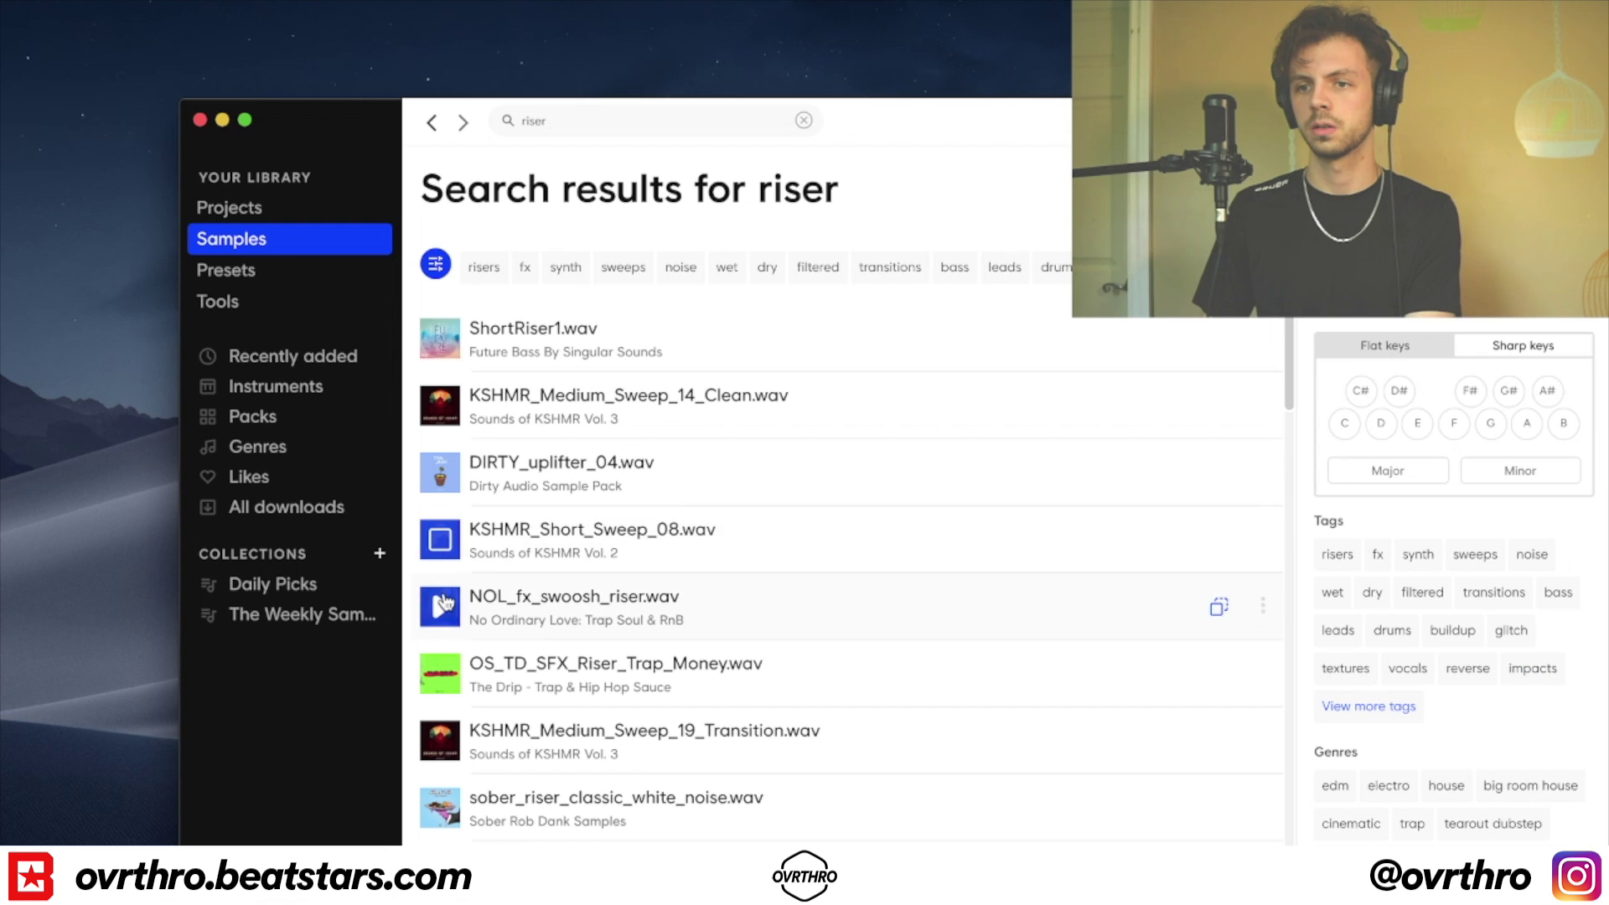
left_click(439, 673)
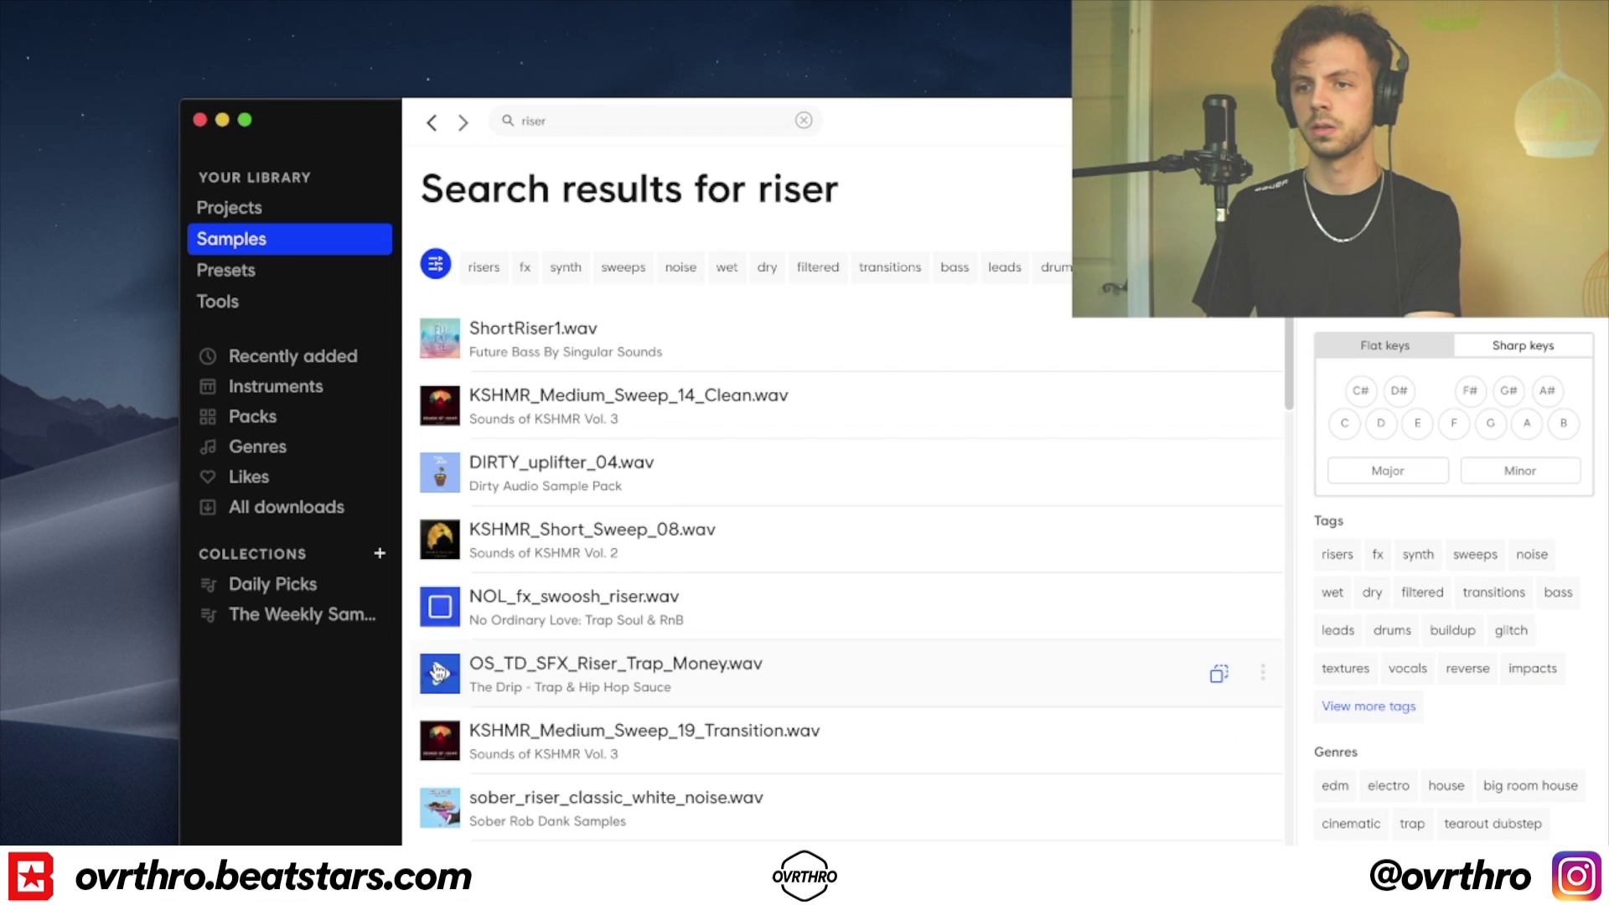
left_click(437, 739)
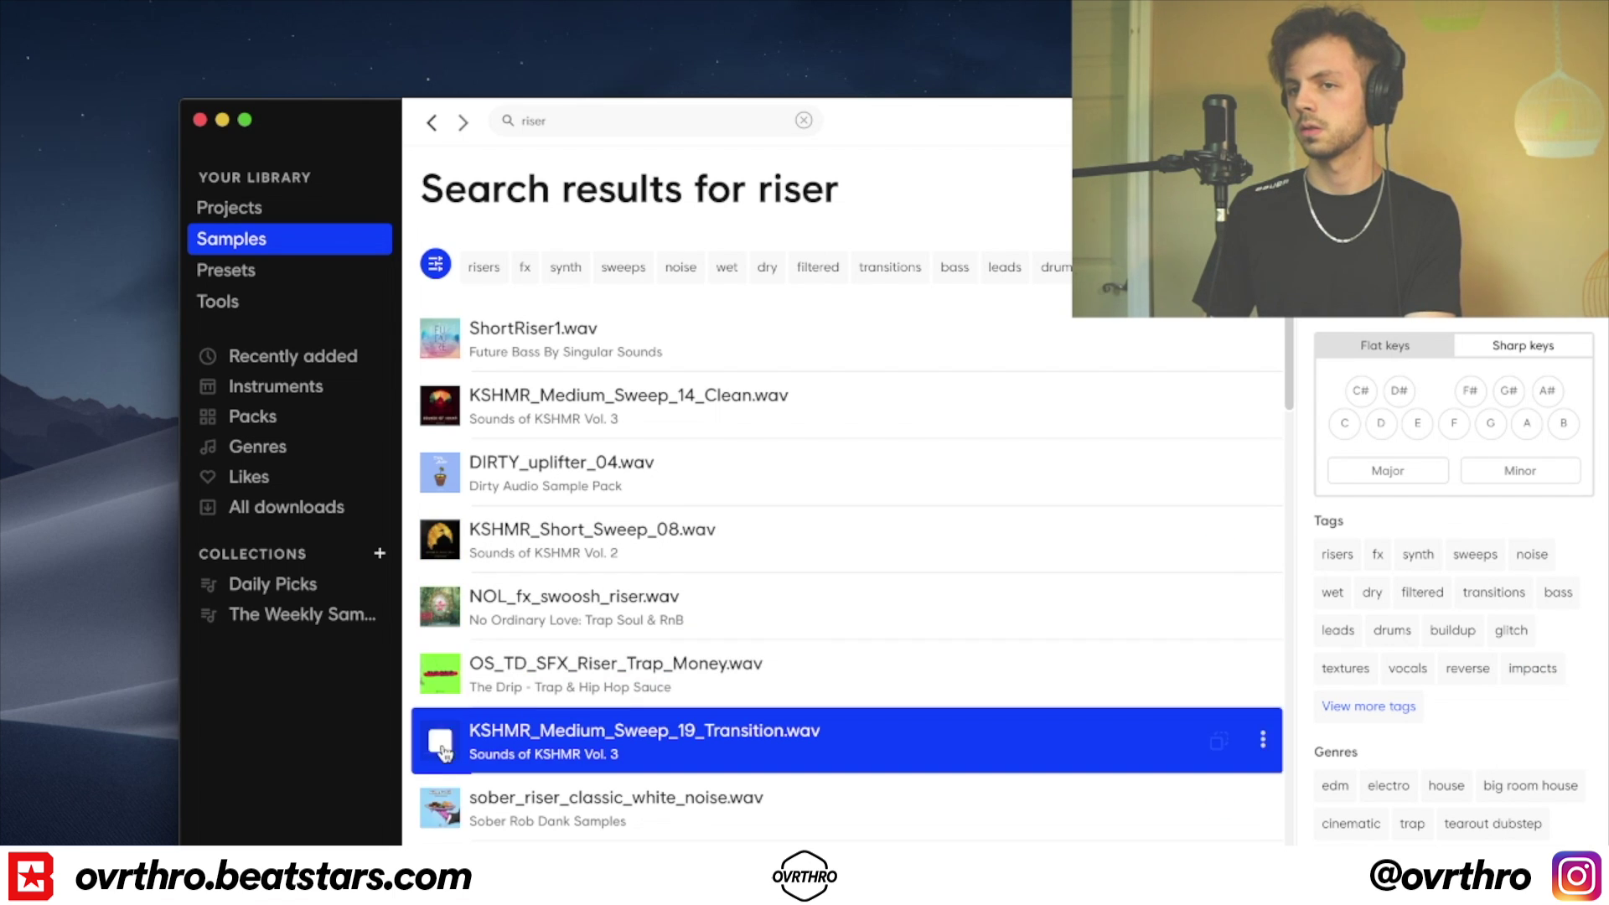
left_click(440, 546)
- Bring KSHMR_Short_Sweep_08.wav into the Logic arrangement on a new track, leading into bar 9, and cut off its tail beyond bar 9
left_click_drag(683, 540, 1082, 694)
key("z")
left_click_drag(1260, 796, 1297, 796)
left_click(1393, 790)
key("Delete")
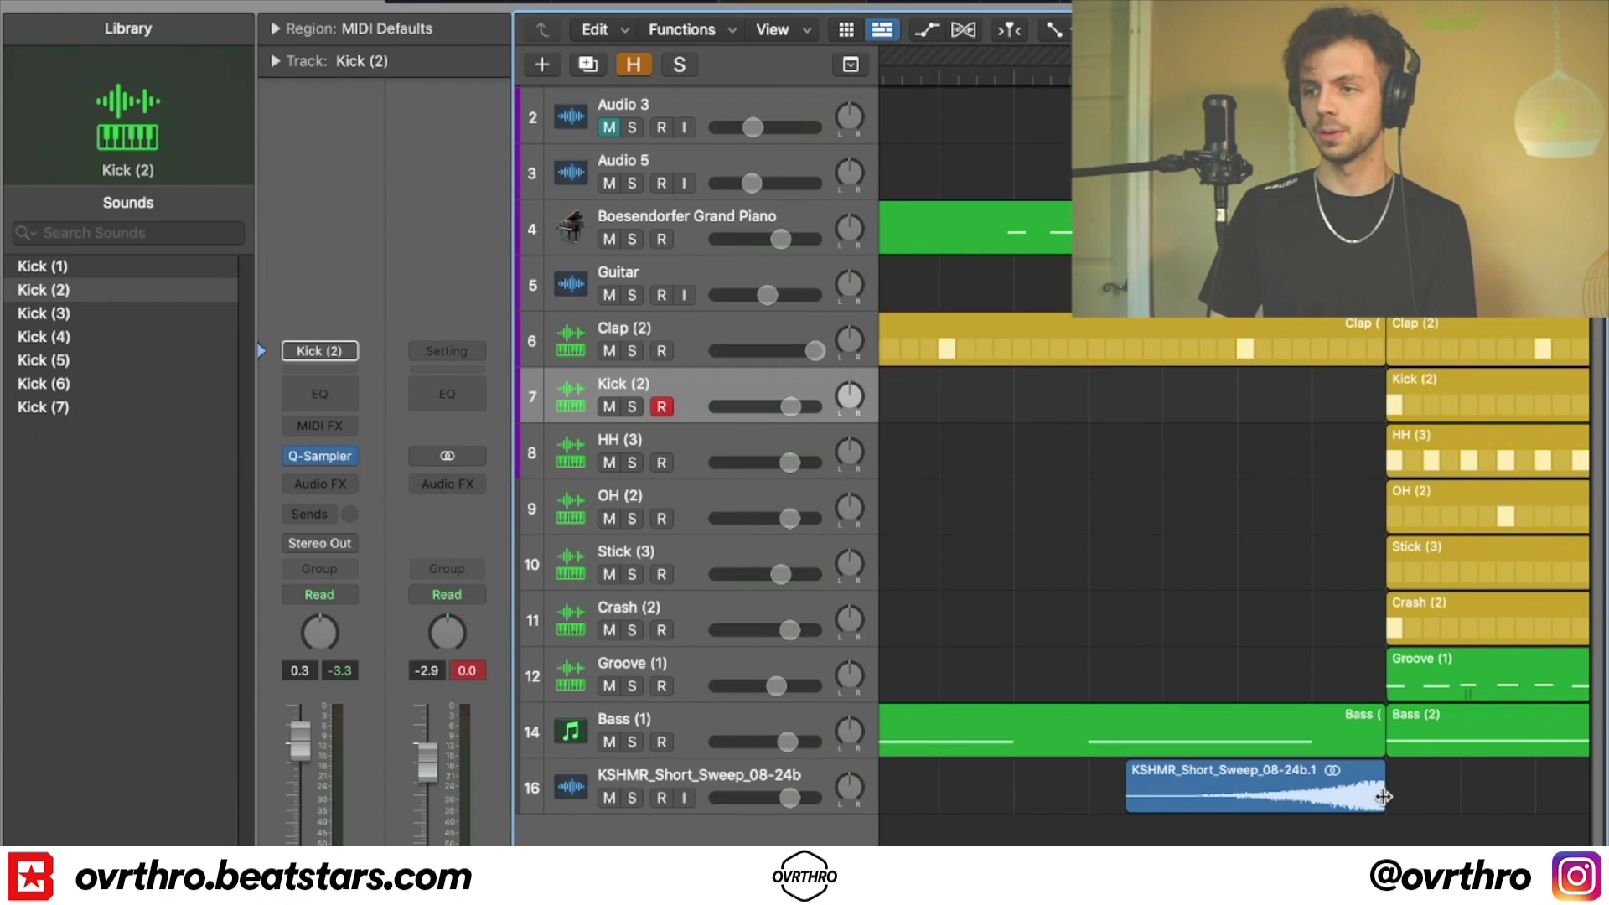
left_click(1383, 797)
- Lower the KSHMR_Short_Sweep_08 track's volume while playing back the transition into bar 9
key("space")
left_click_drag(789, 797, 692, 811)
scroll(1106, 811, "down", 5)
scroll(1237, 800, "up", 5)
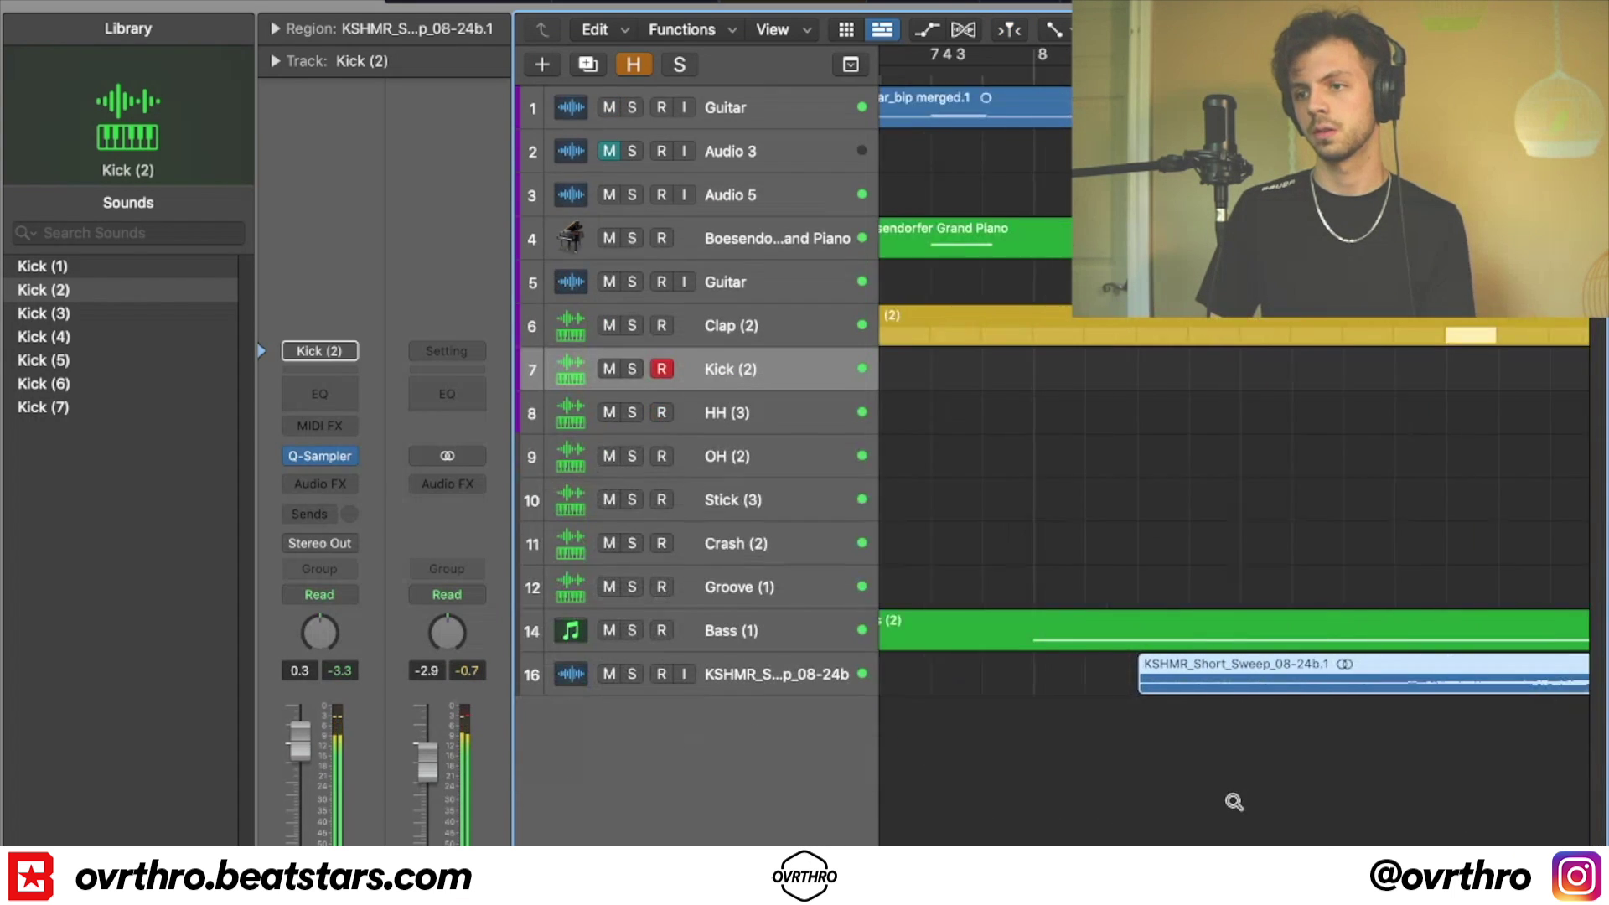
scroll(1198, 818, "right", 5)
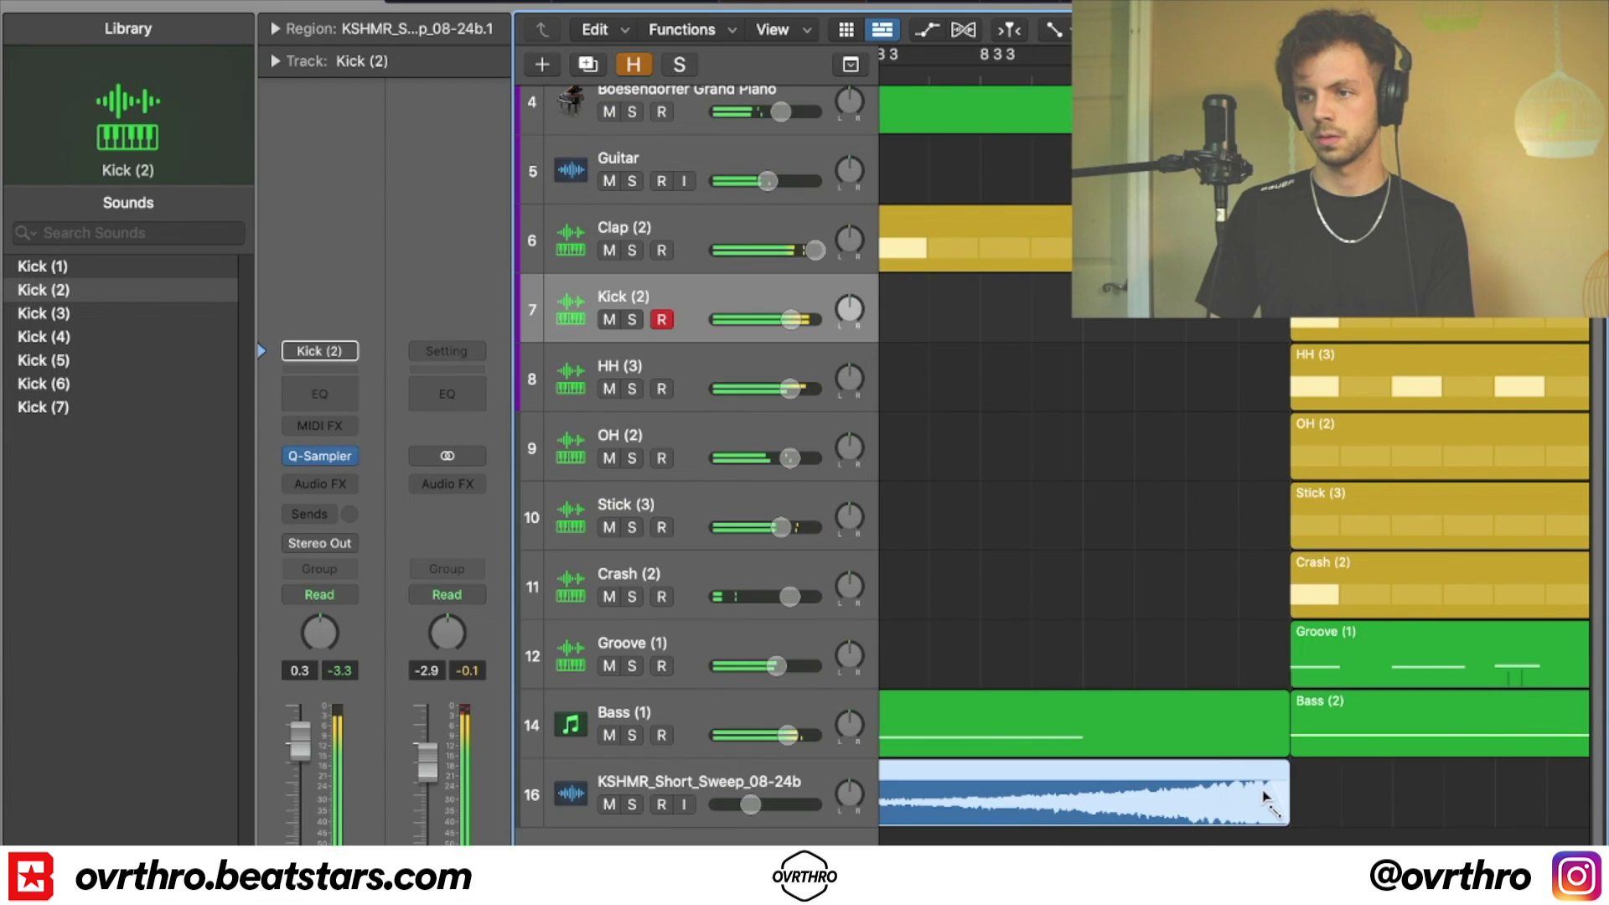
- Select every region in the arrangement and repeat the whole section once from bar 17
key("super+Left")
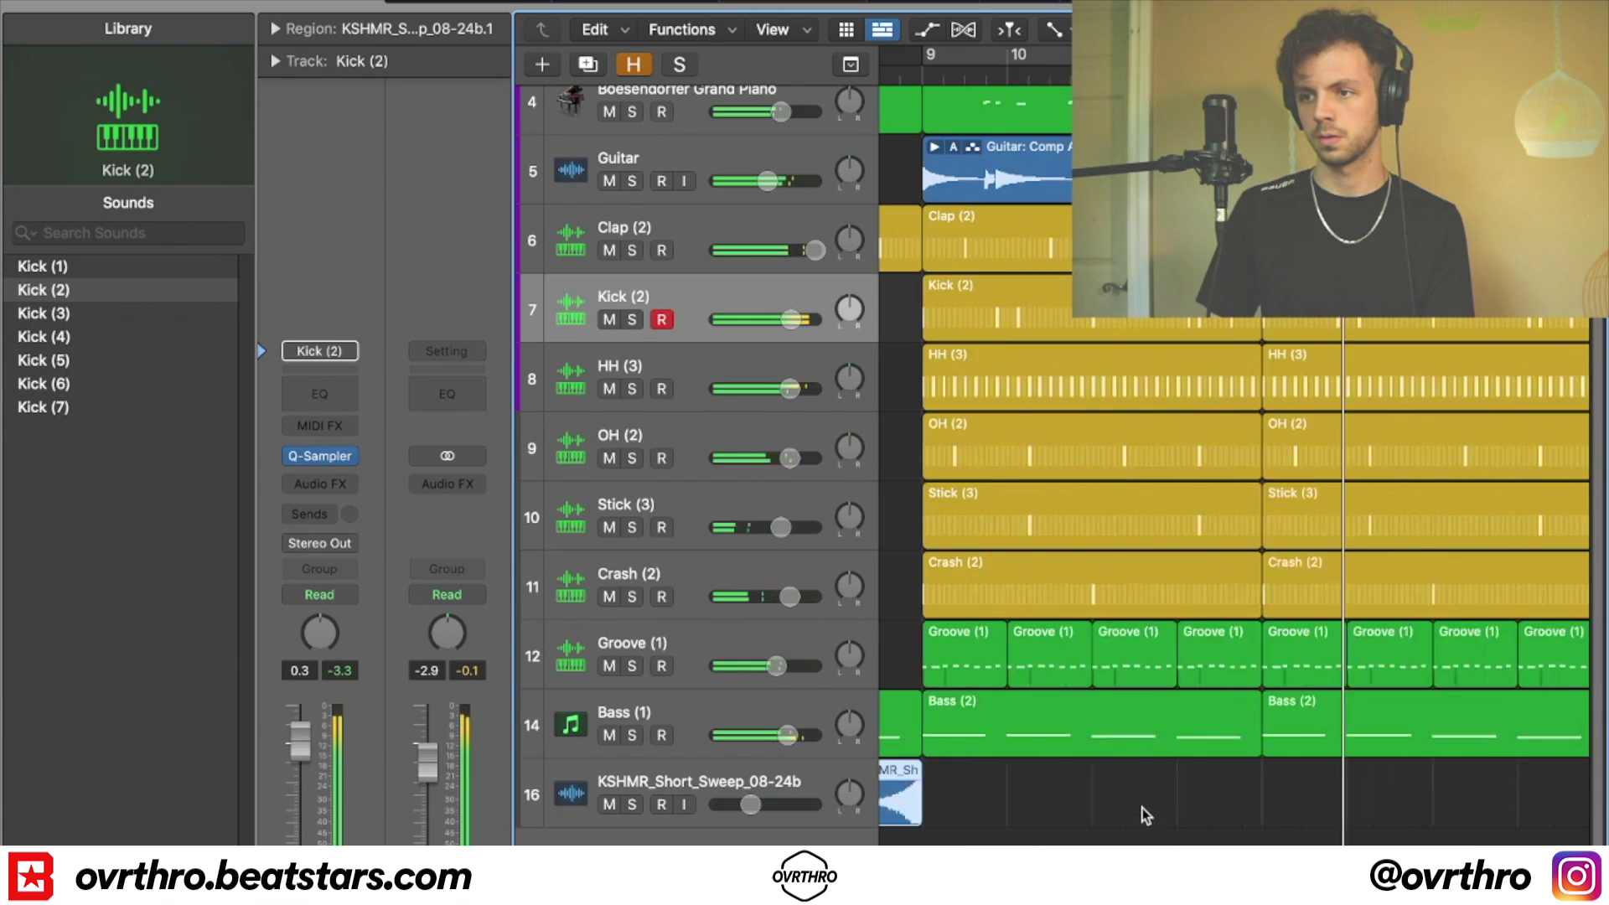
key("super+Up")
key("super+Left")
key("super+a")
key("super+r")
scroll(1224, 696, "right", 3)
scroll(1223, 696, "right", 3)
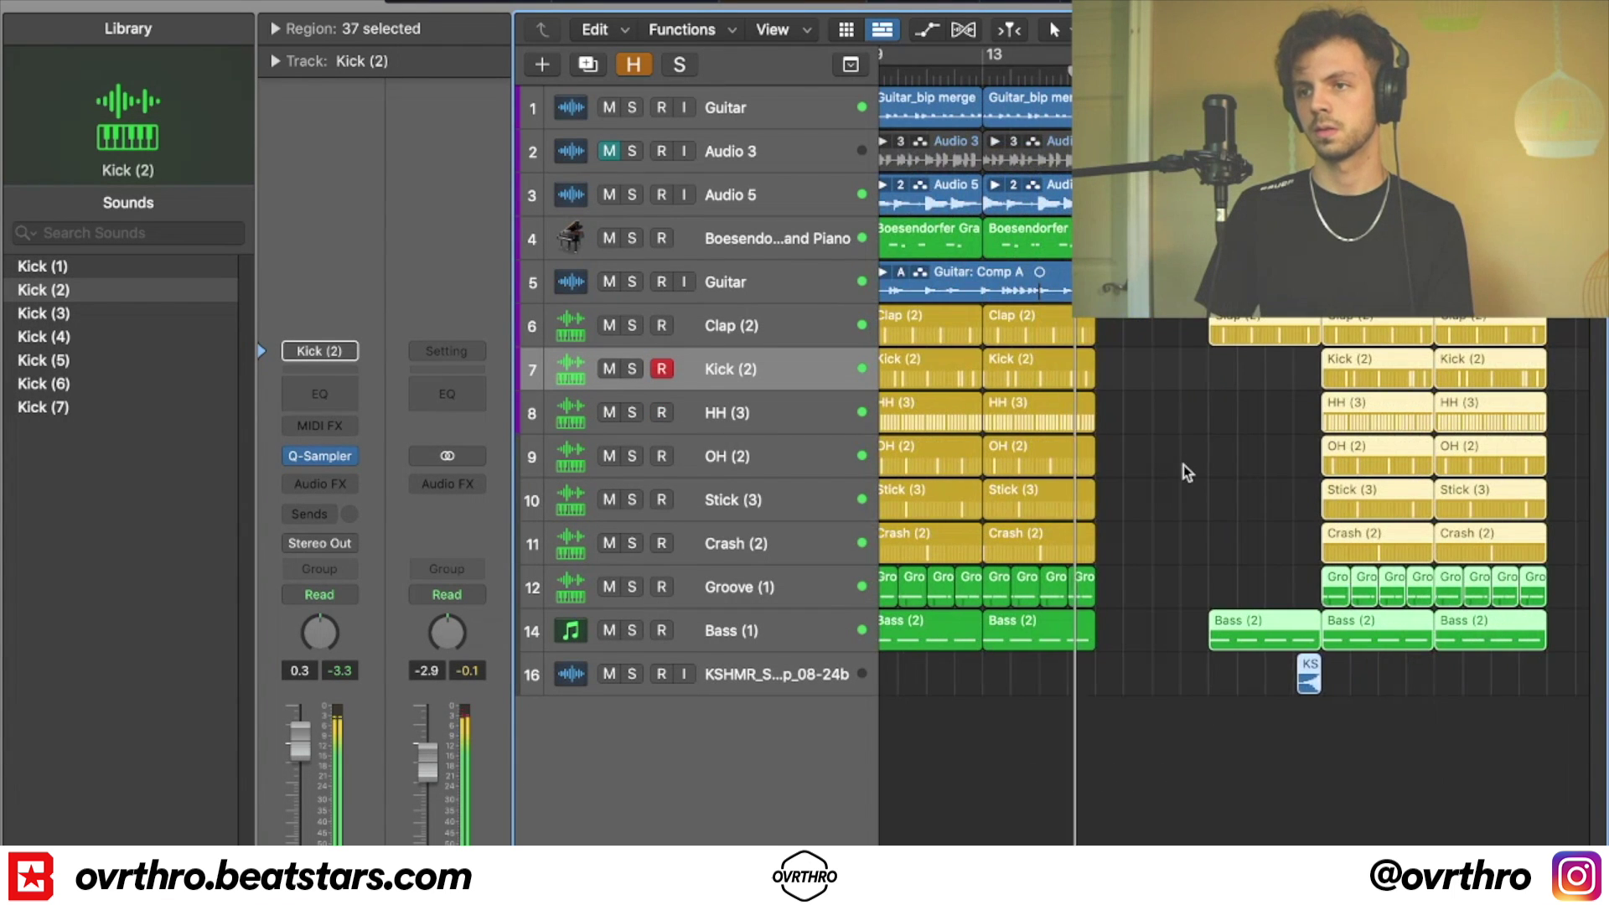
- Copy the Kick (2) region from bar 25 to bar 21
scroll(1188, 478, "up", 1)
left_click(1224, 573)
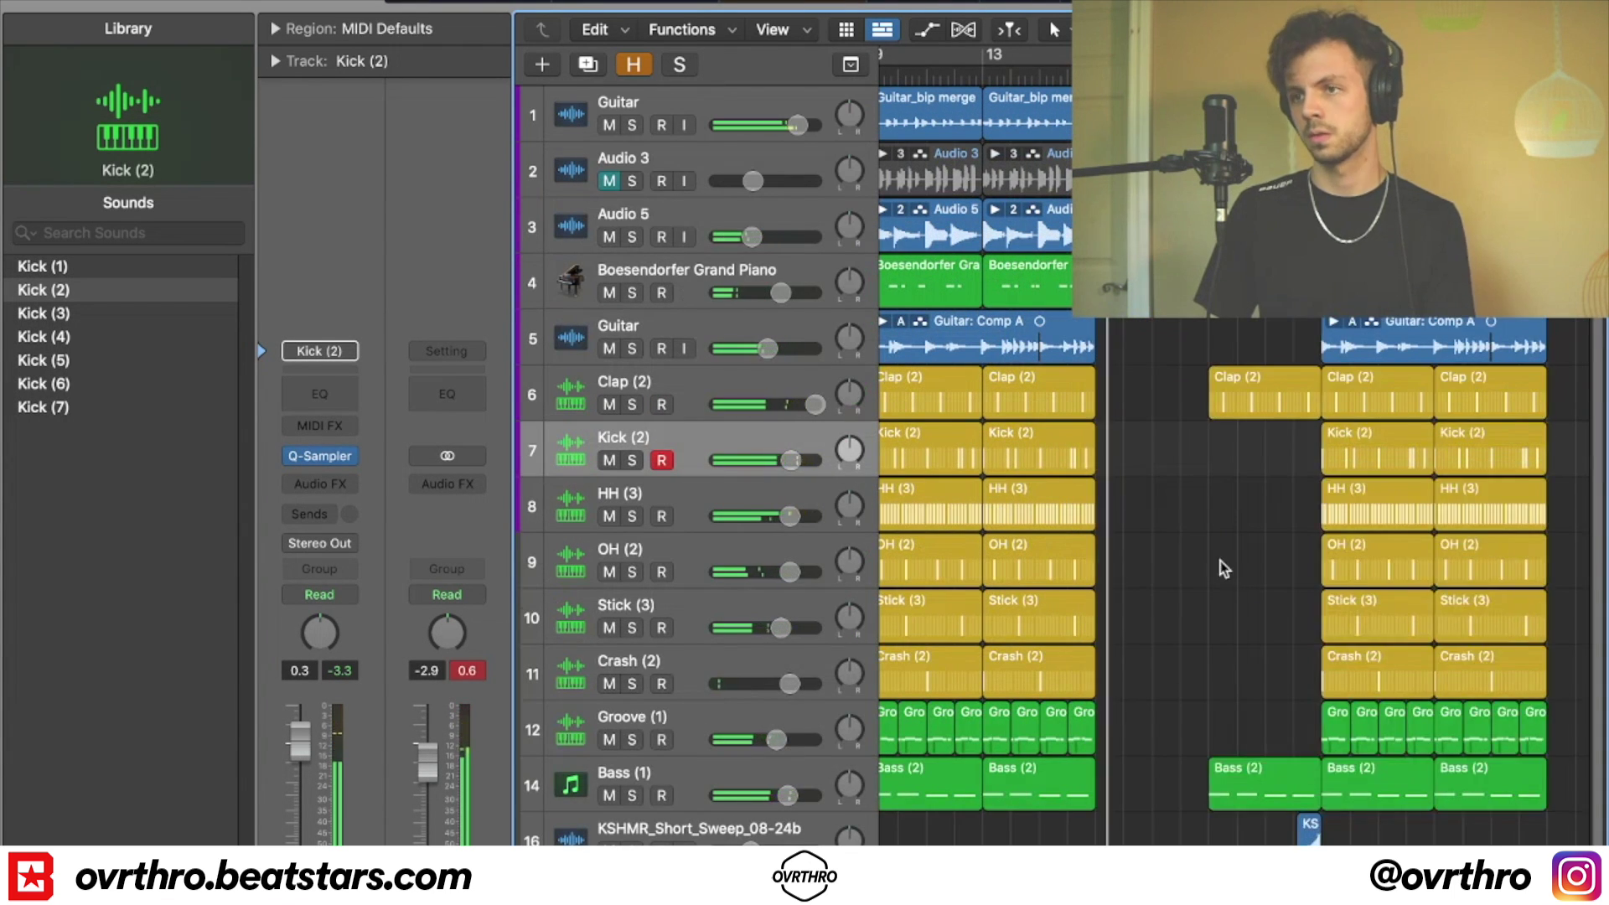
key("super+Left")
left_click(671, 95)
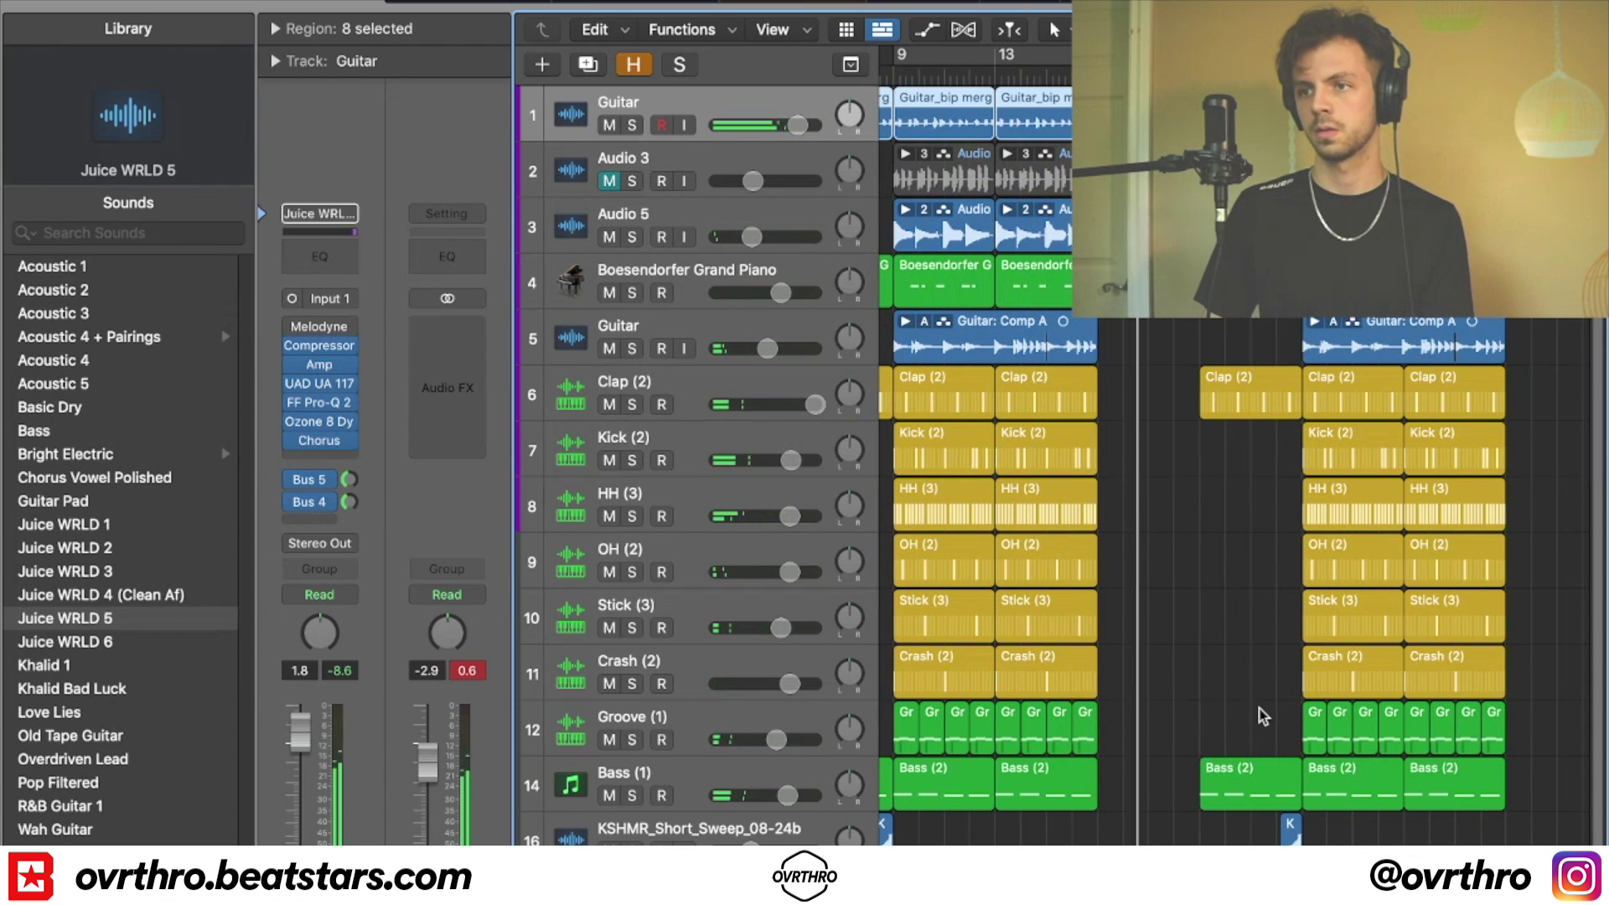
left_click_drag(1350, 455, 1245, 451)
- In the repeated section, delete the piano part before bar 29, the Bass (2) region at bar 21 and the sweep before bar 25
left_click(1341, 285)
key("Delete")
left_click(1264, 805)
key("Delete")
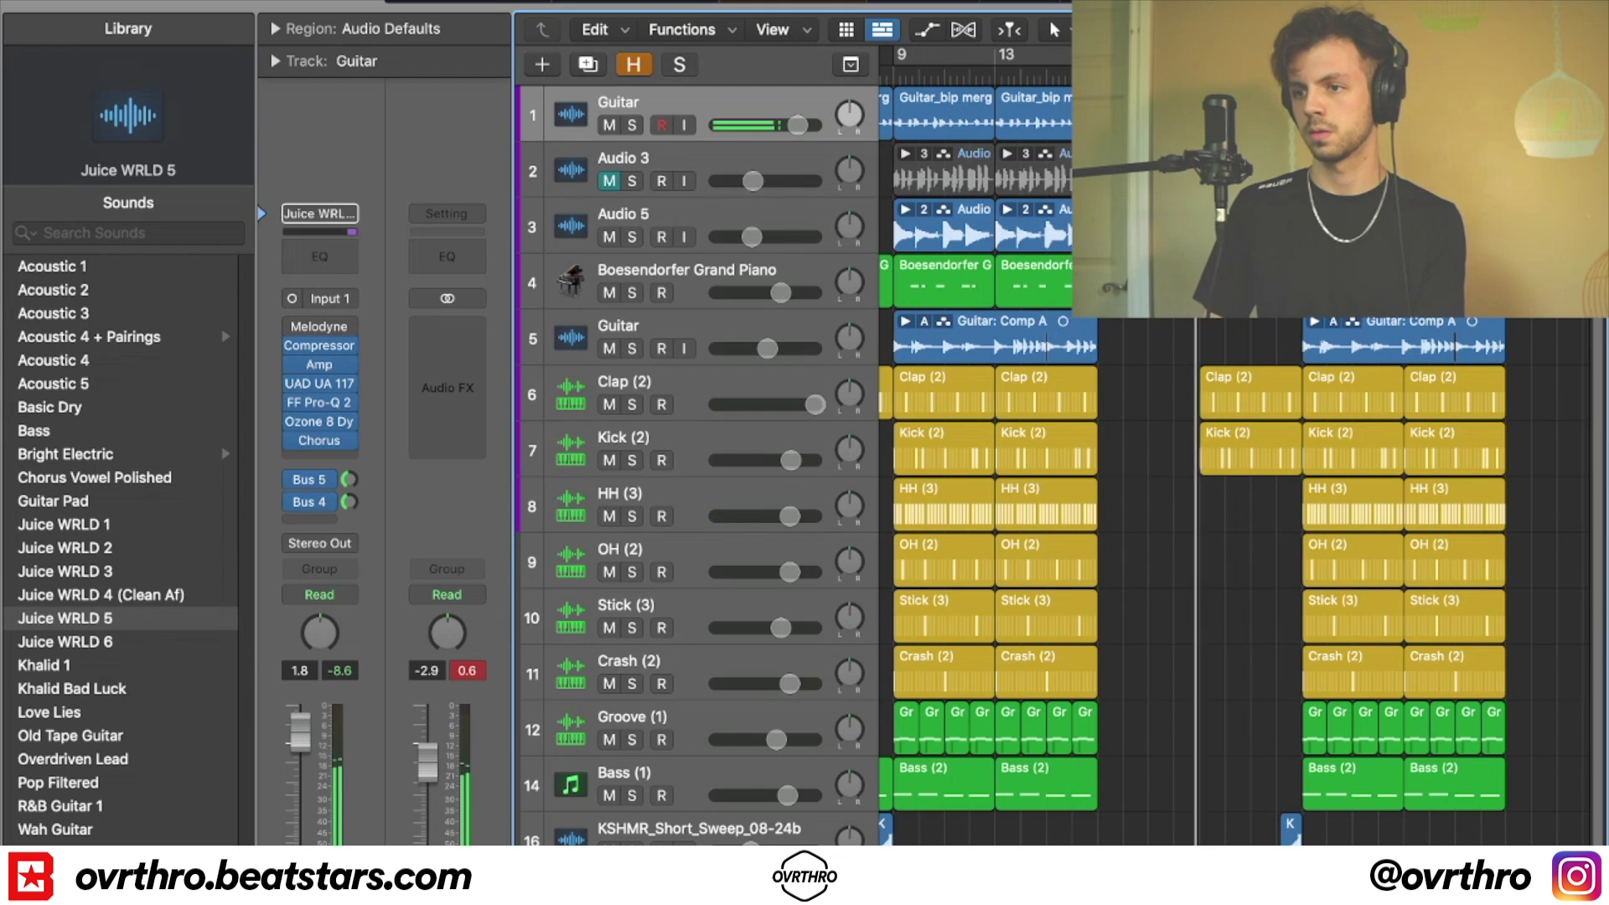
left_click(1289, 831)
key("Delete")
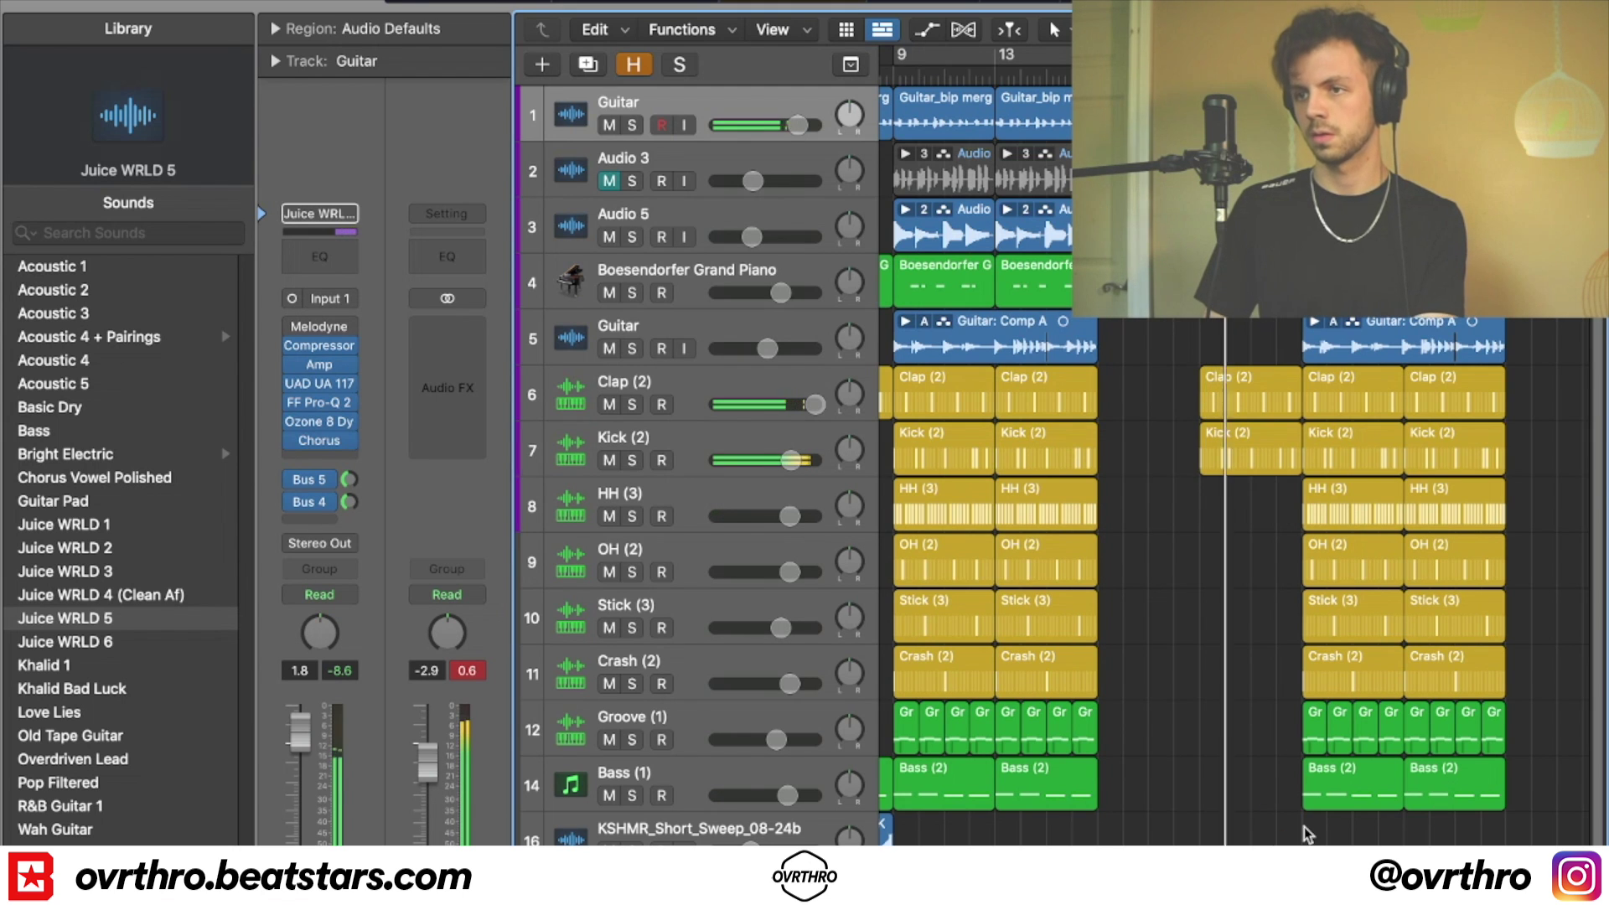
- Delete the OH (2), Stick (3), Crash (2) and Guitar: Comp A regions that start at bar 25
left_click(1353, 570)
key("Delete")
left_click(1341, 625)
key("Delete")
left_click(1335, 657)
key("Delete")
left_click(1340, 342)
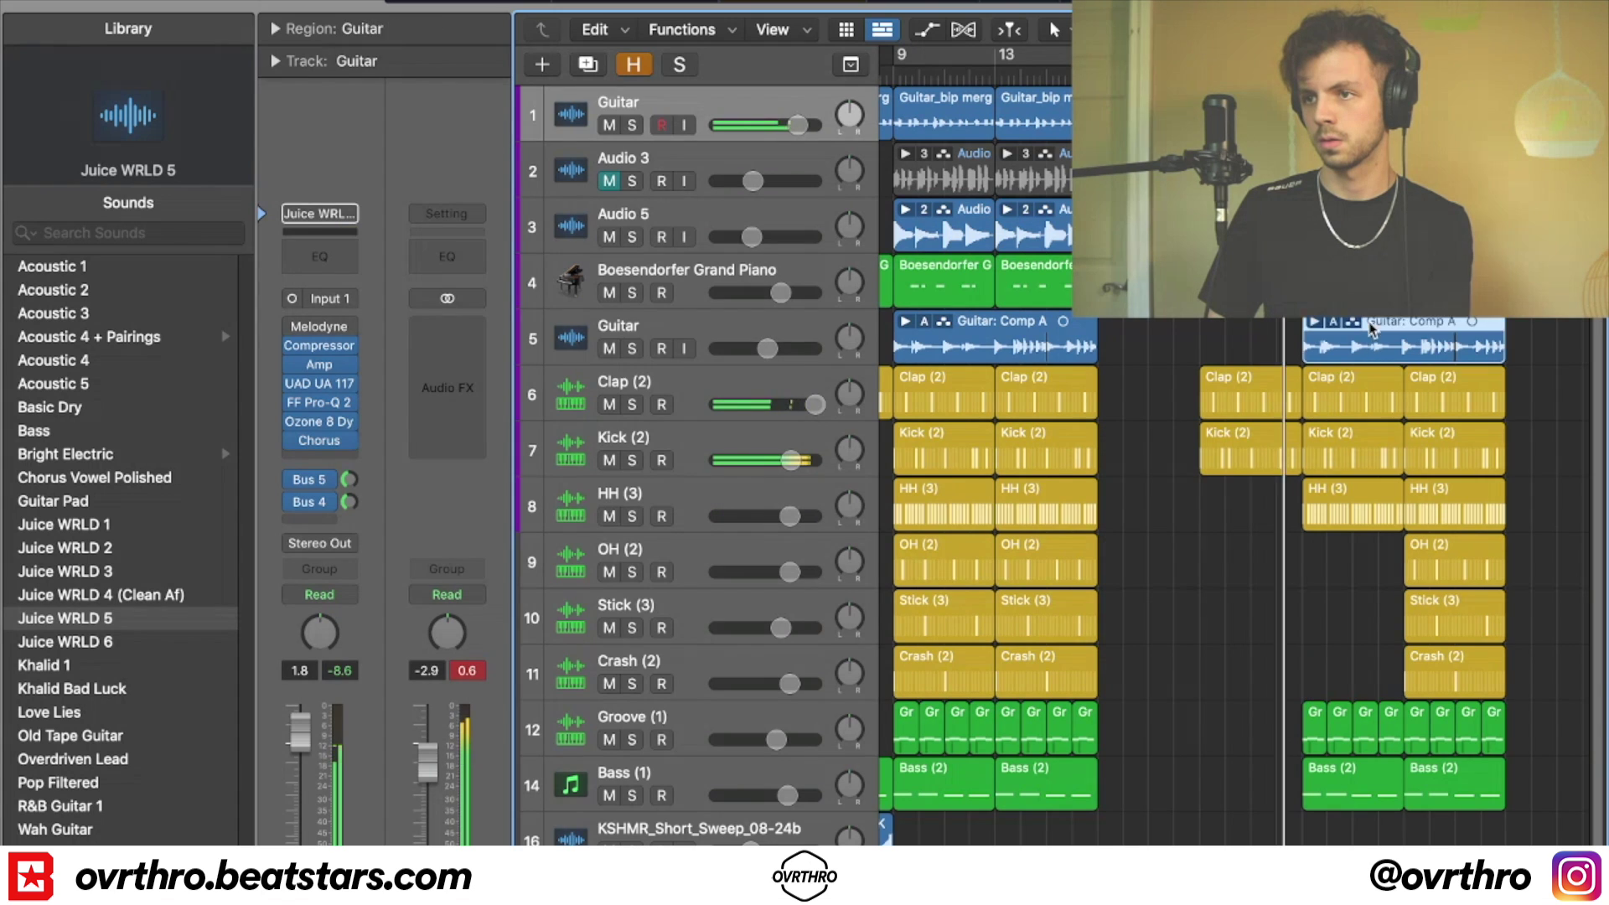
key("Delete")
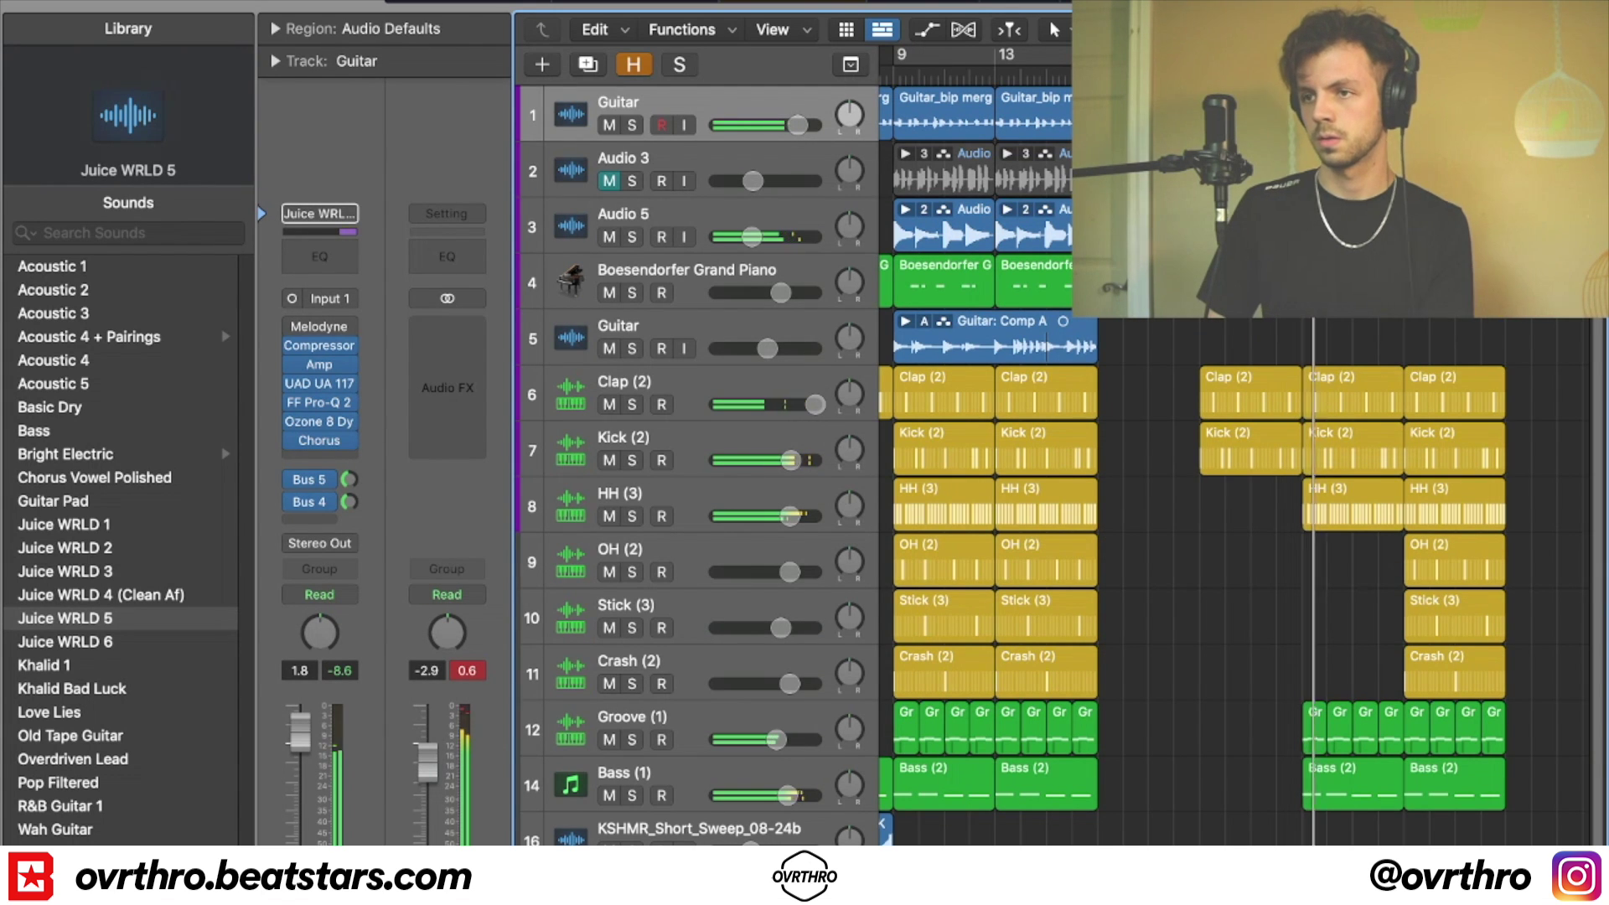
- Delete the Crash (2) region at bar 29
left_click(1345, 228)
key("super+Down")
scroll(1370, 796, "down", 2)
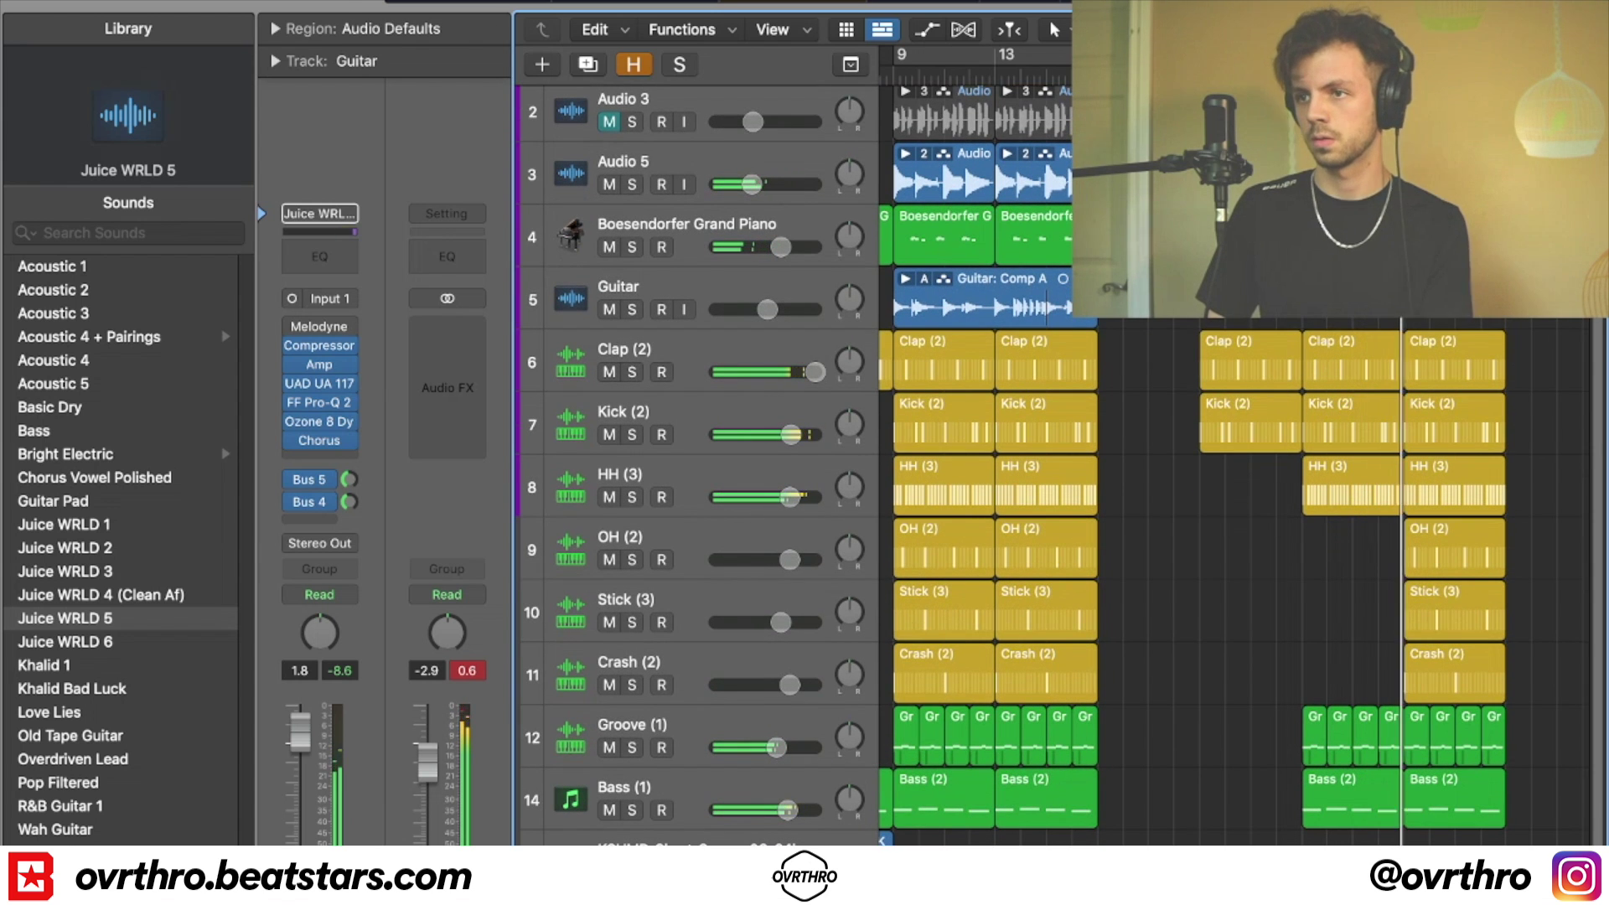
scroll(1484, 697, "right", 5)
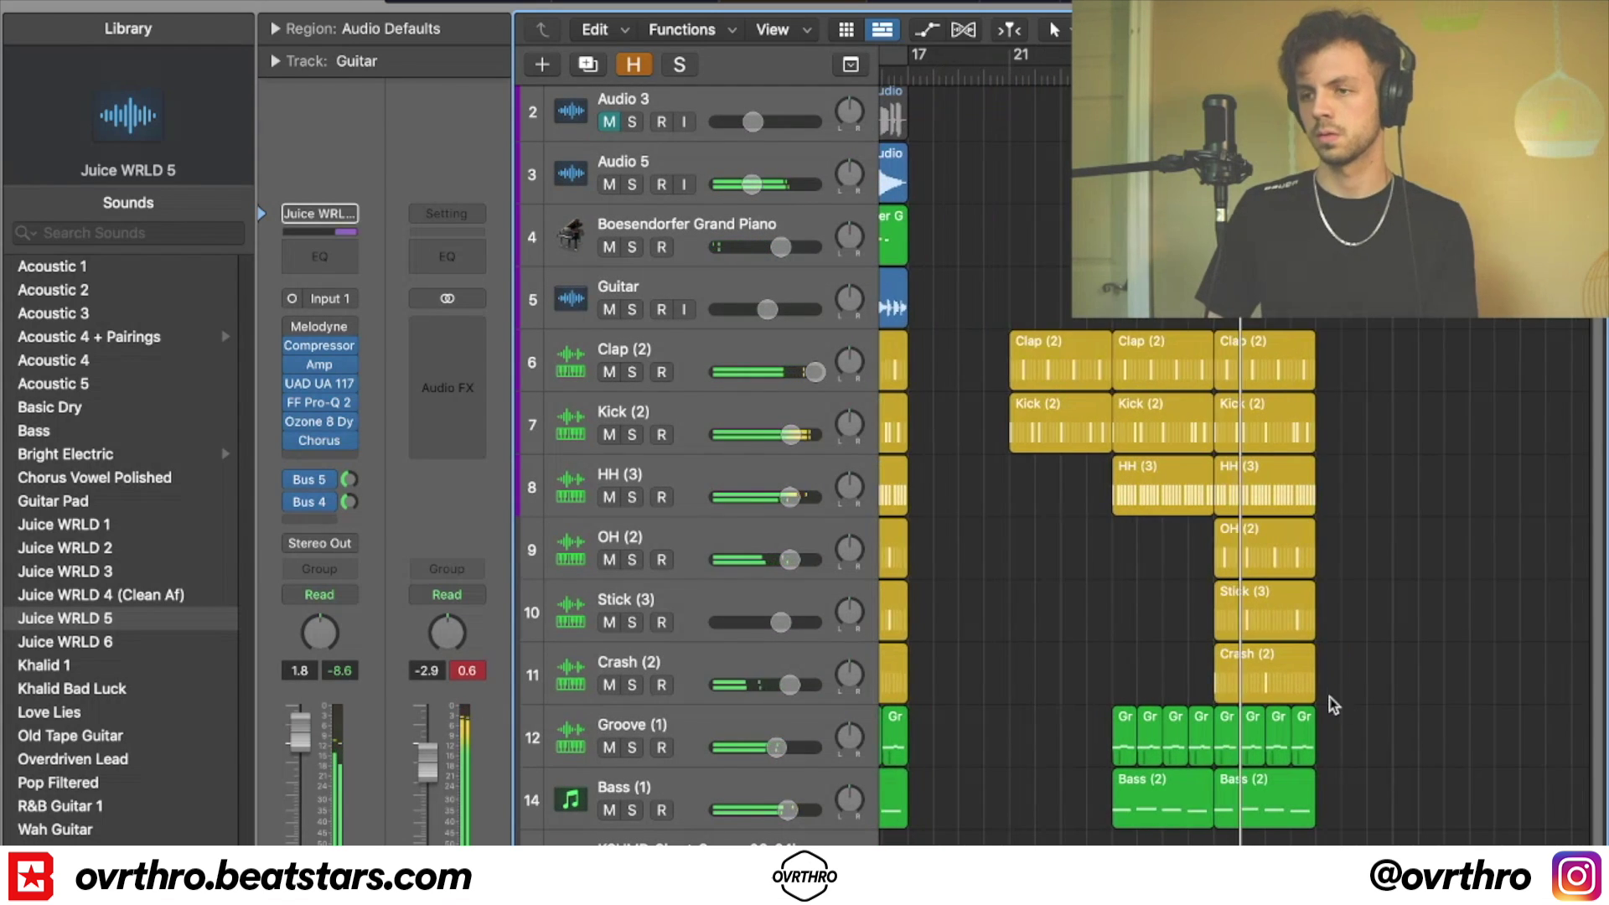
left_click(1230, 681)
key("Delete")
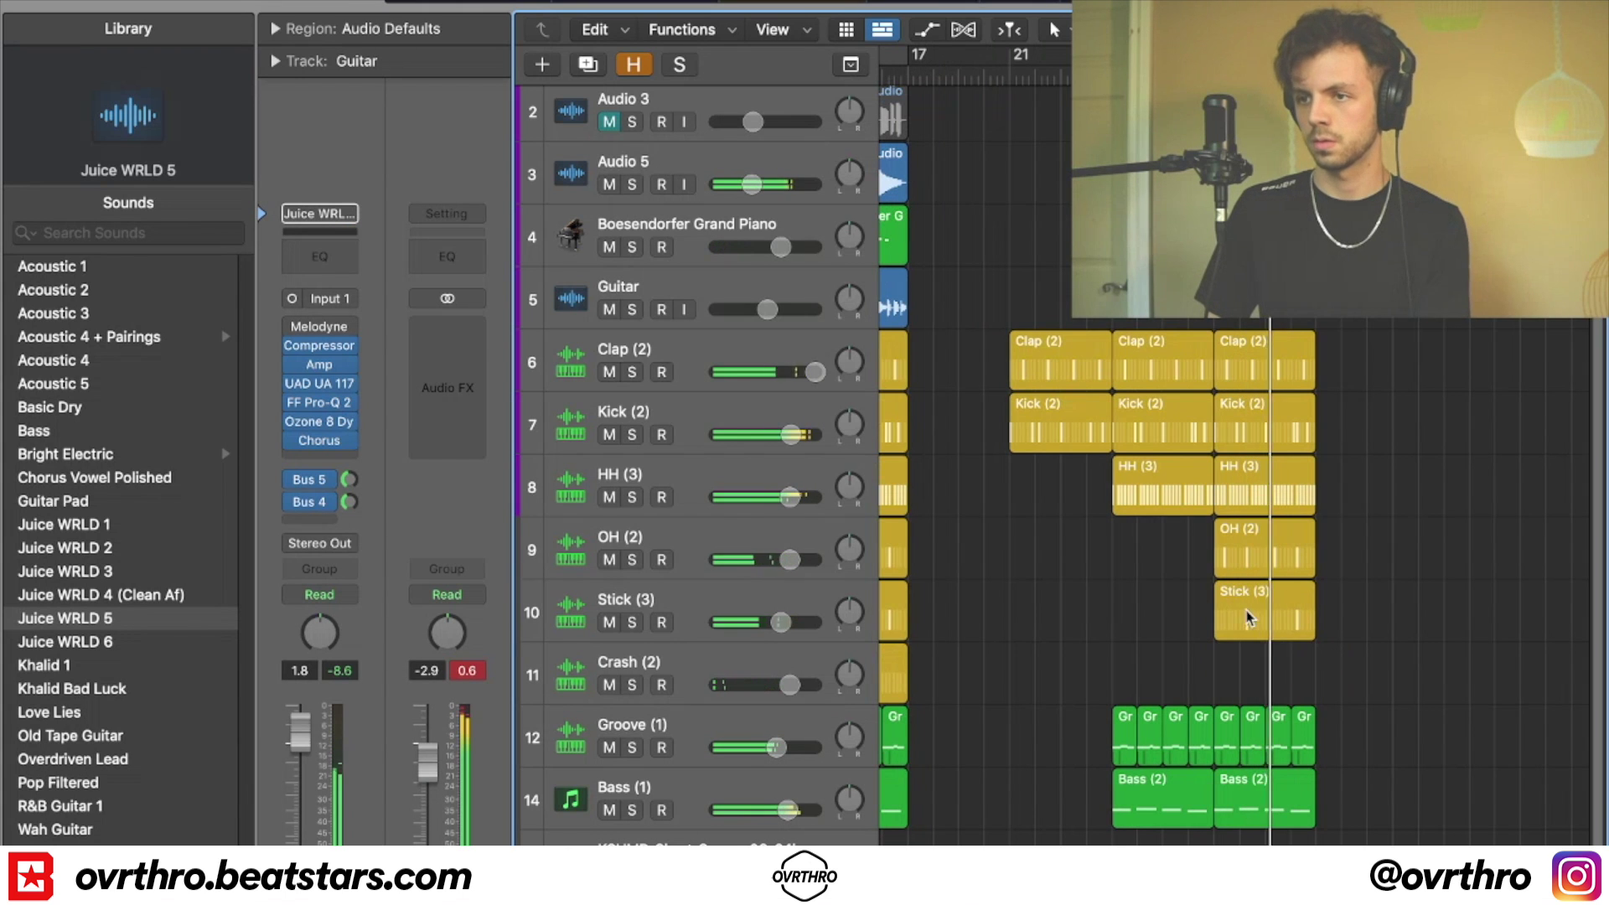
- Copy the Stick (3) and OH (2) regions from bar 29 to bar 25 and play back from bar 25
left_click_drag(1245, 610, 1149, 617)
scroll(1314, 680, "down", 2)
left_click_drag(1278, 553, 1174, 555)
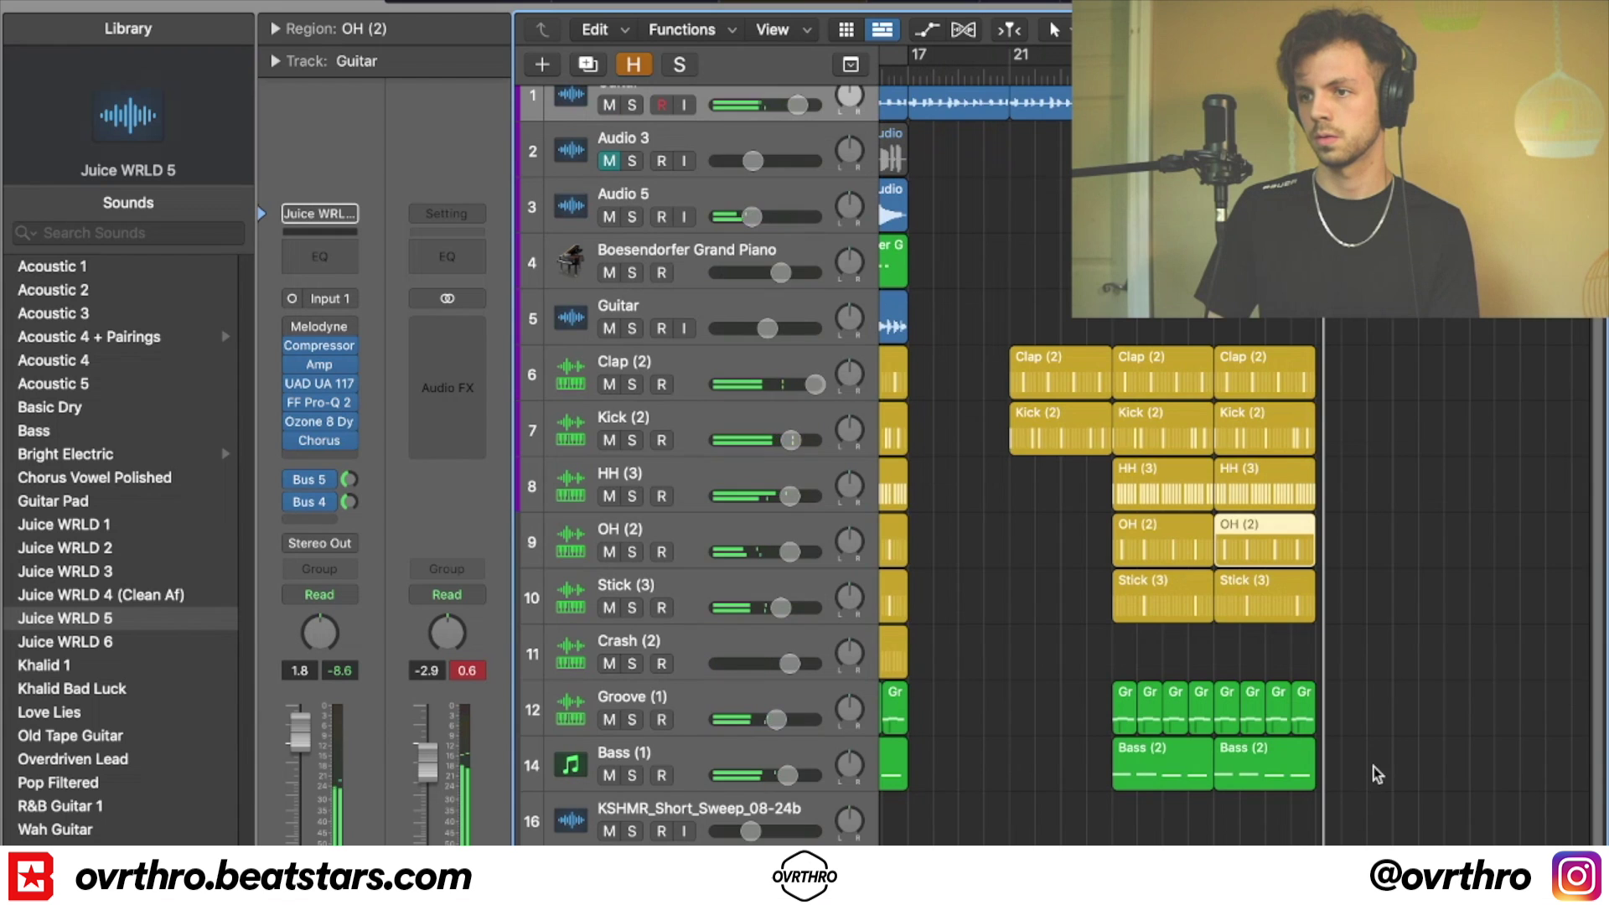
key("super+Up")
key("space")
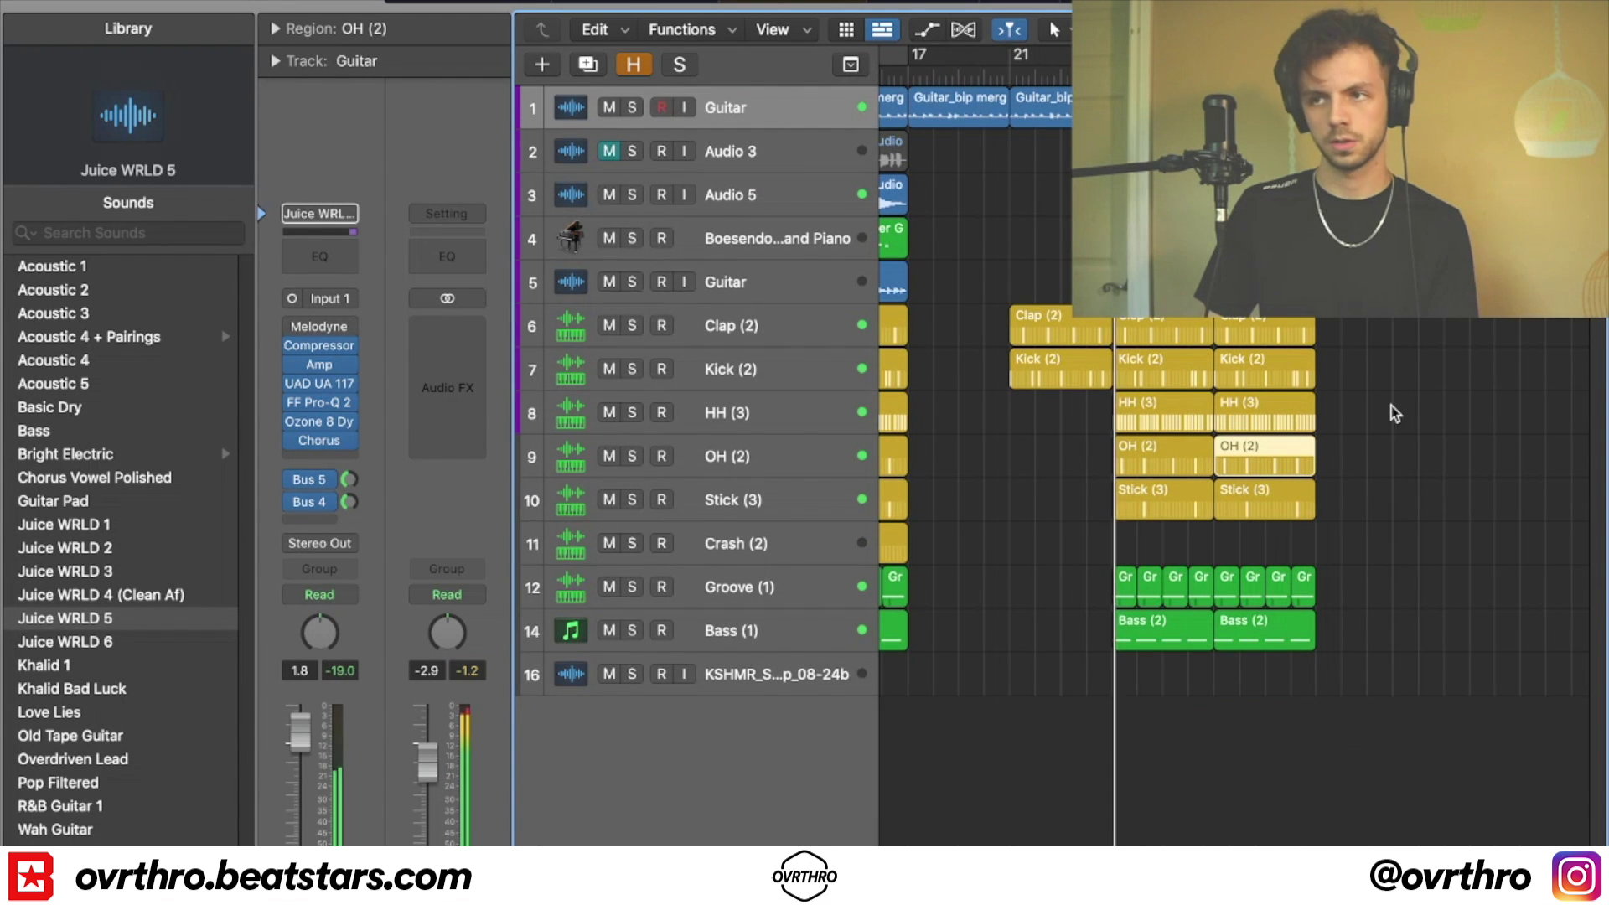
- Open the Bass (2) region at bar 25 in the Piano Roll to edit its notes
scroll(1270, 709, "up", 2)
double_click(1297, 754)
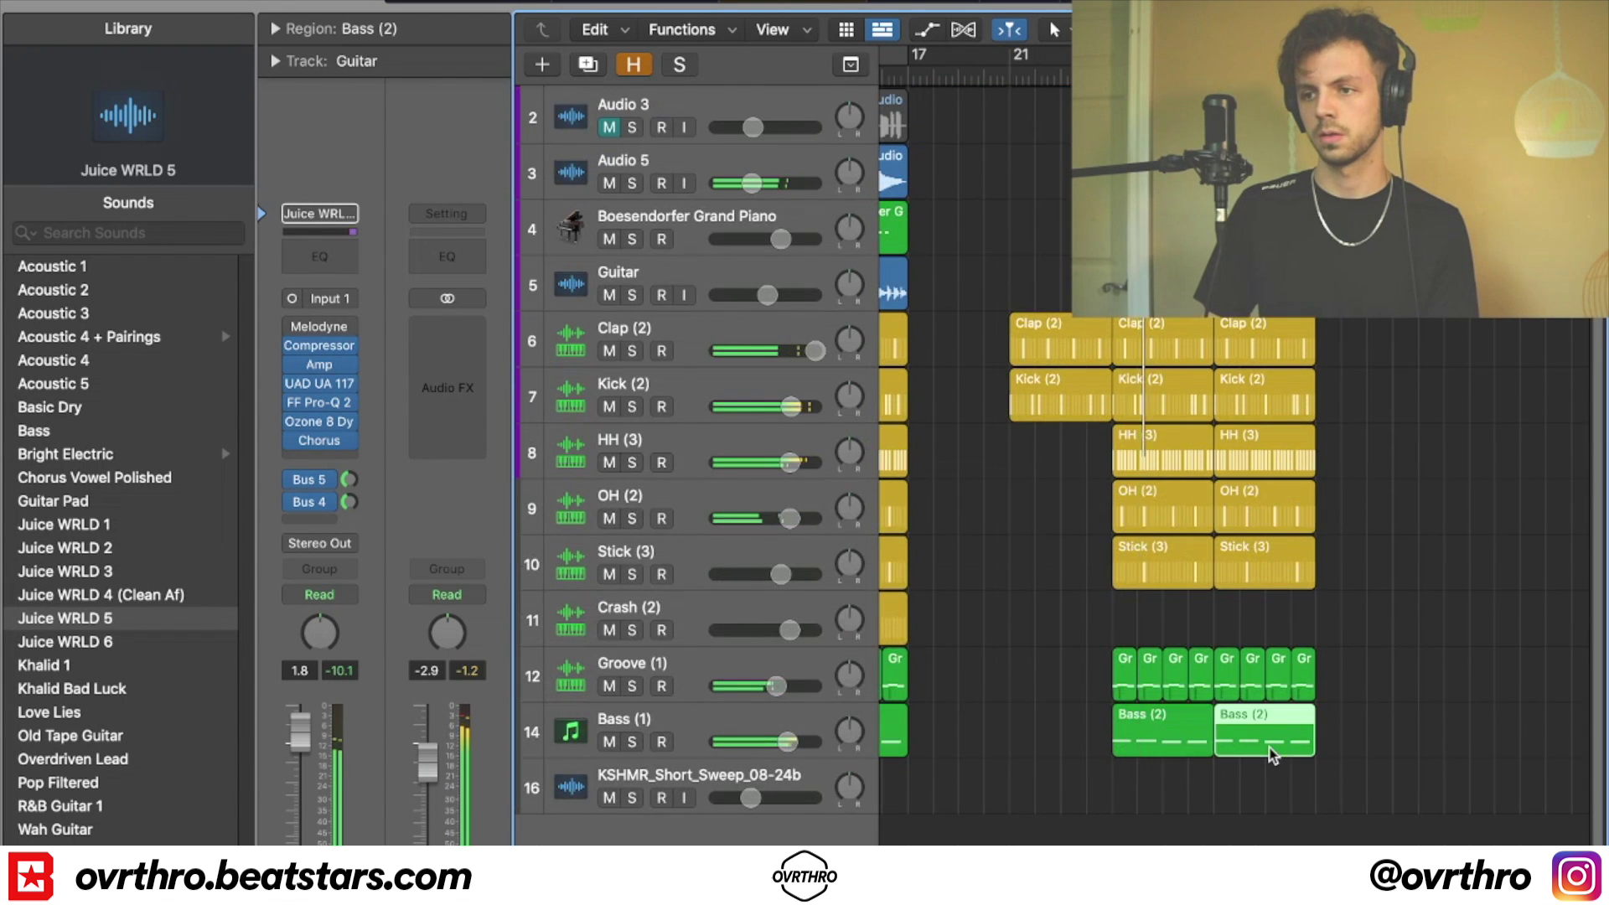
double_click(1160, 289)
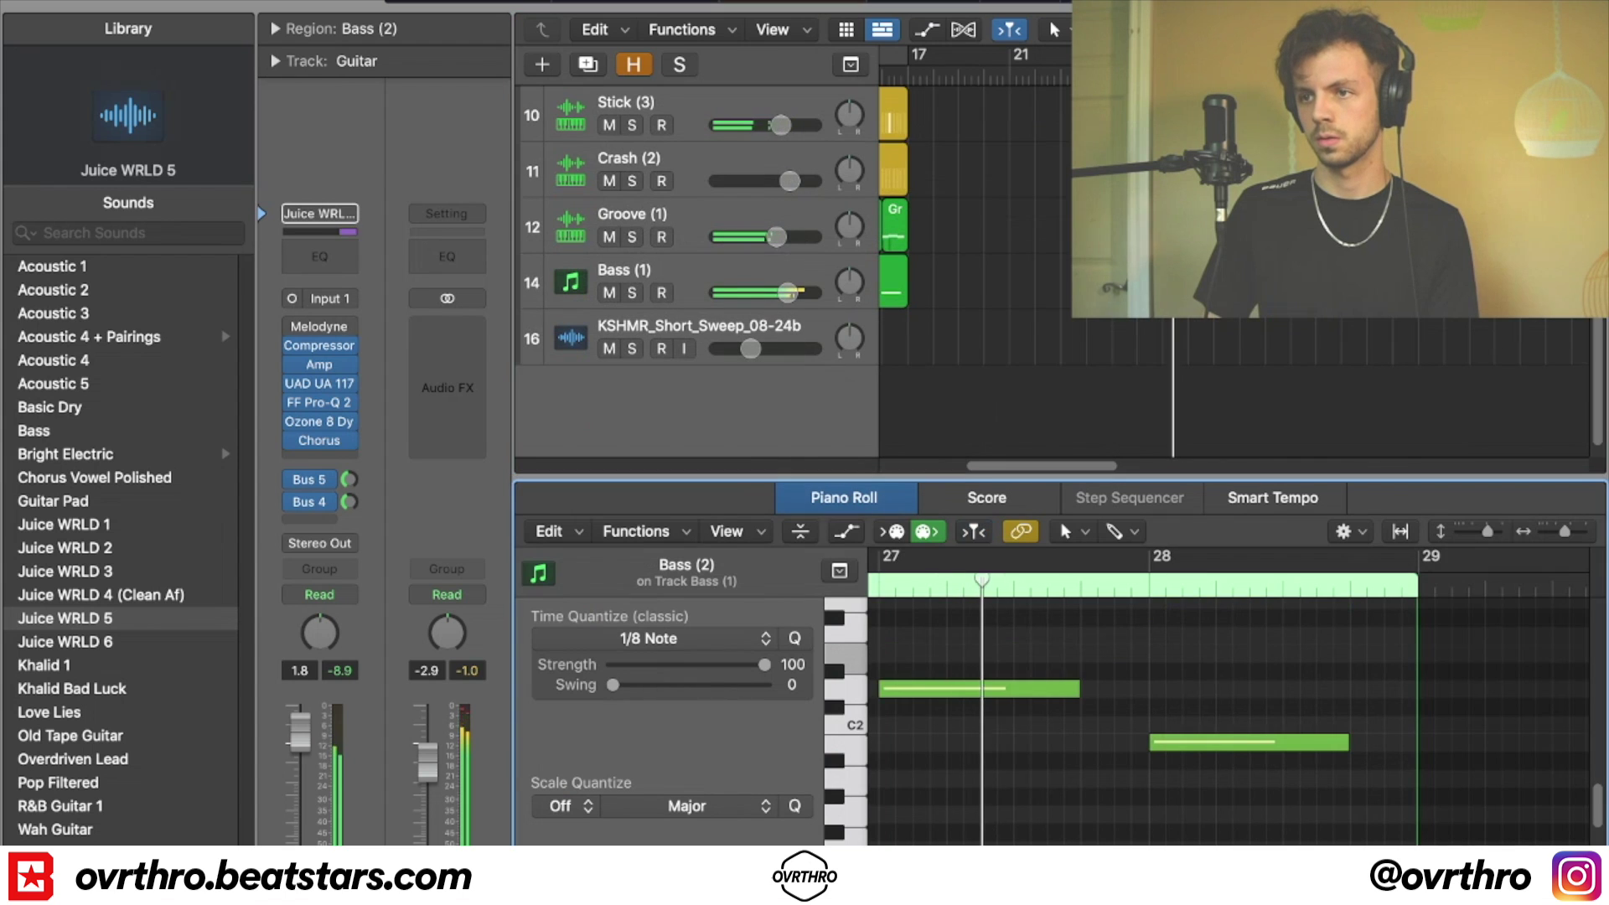
left_click_drag(1160, 289, 1159, 289)
scroll(1252, 731, "left", 1)
scroll(1253, 729, "down", 4)
scroll(1253, 729, "left", 3)
scroll(1254, 729, "left", 3)
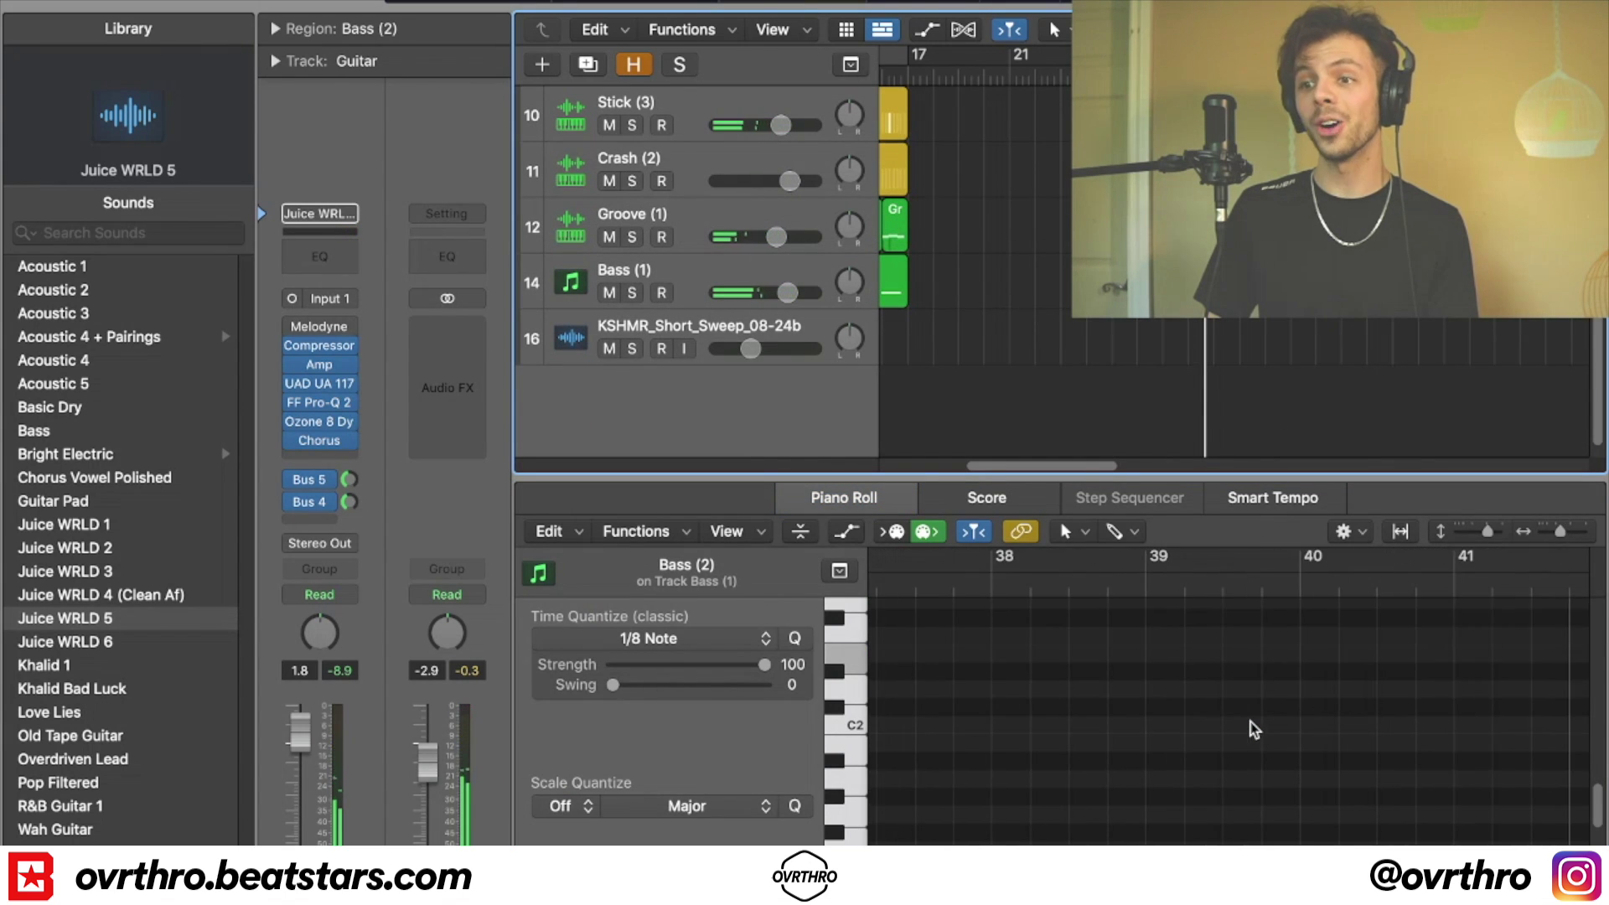
left_click(1250, 328)
left_click(1173, 289)
- Select the two G notes at bars 26 and 28 and extend their starts about an eighth note earlier
scroll(1092, 683, "up", 5)
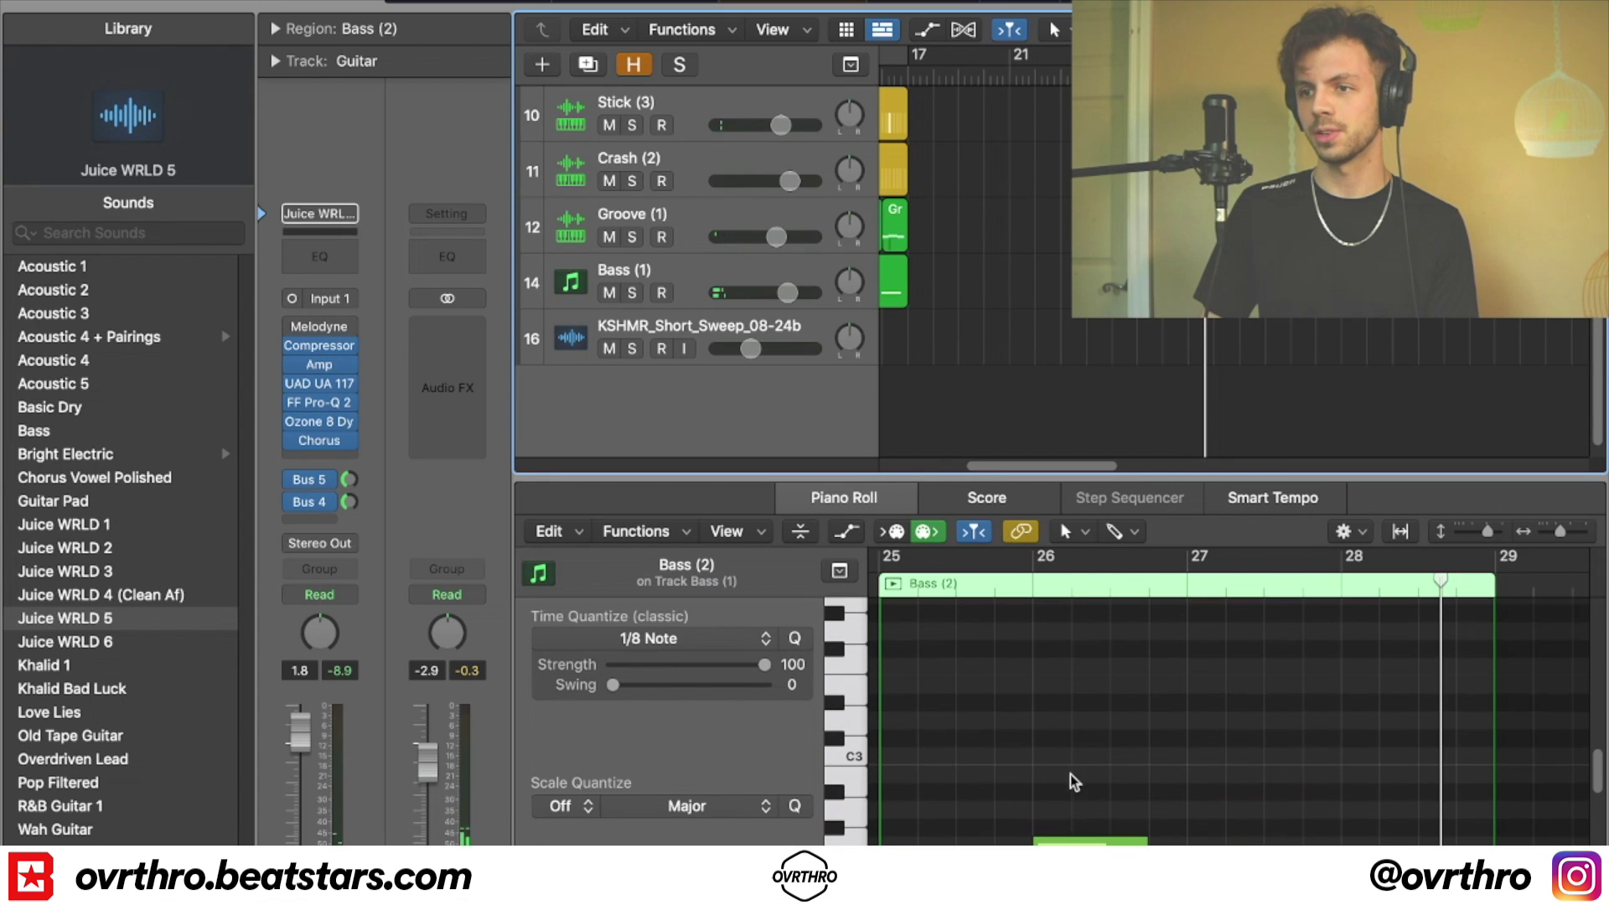
scroll(1092, 818, "down", 4)
left_click(1099, 711)
left_click(1408, 851, "shift")
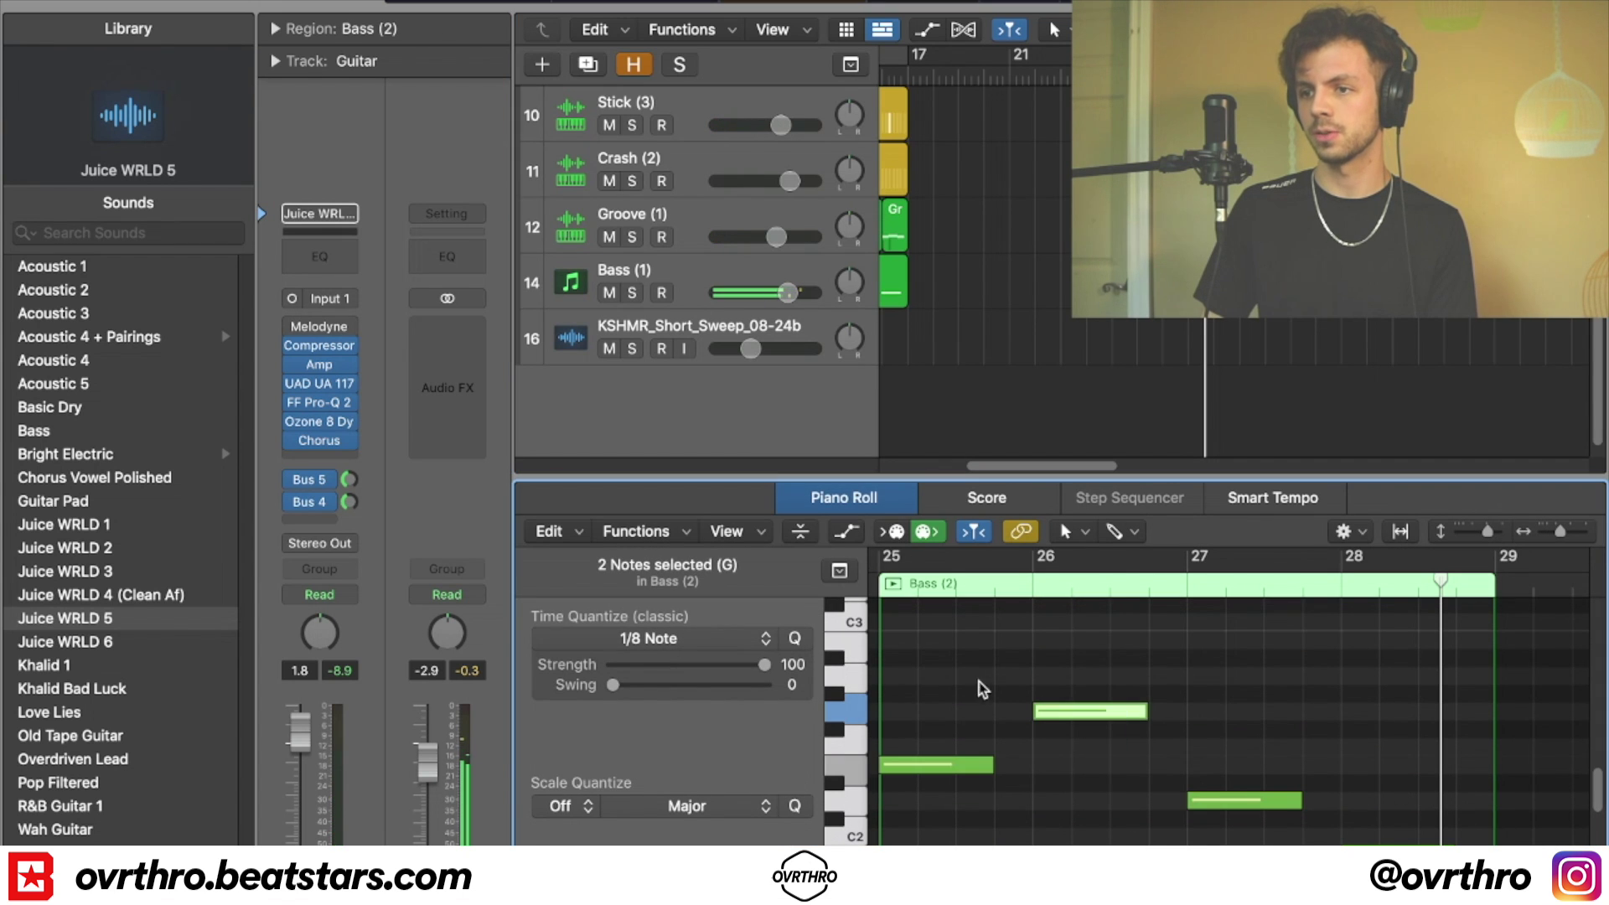
left_click_drag(1033, 712, 1015, 712)
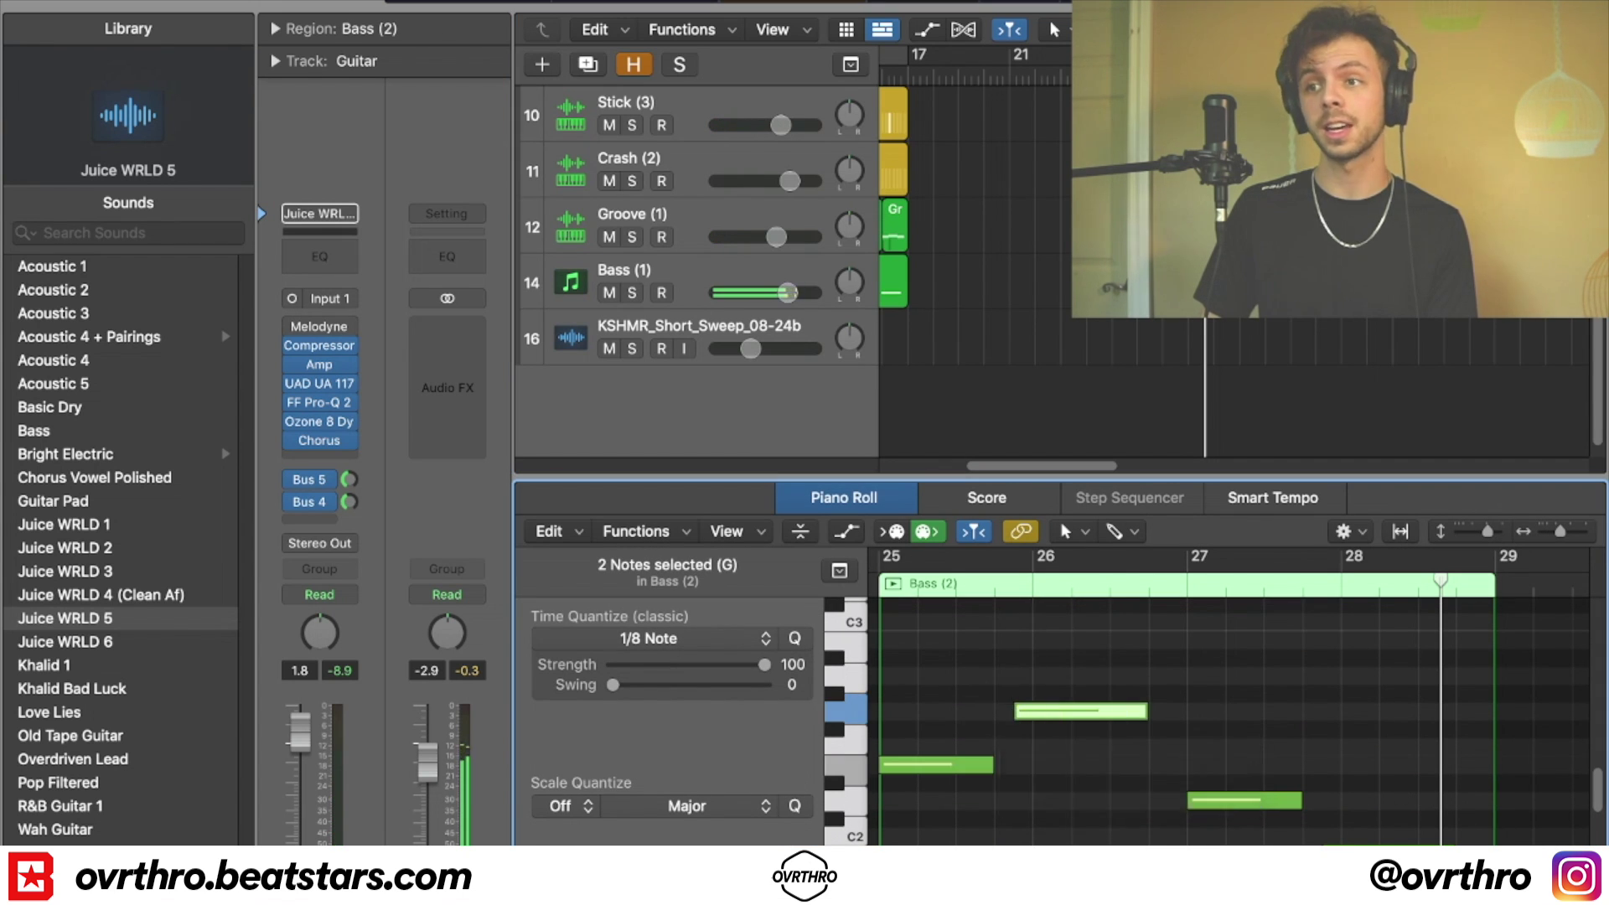
key("space")
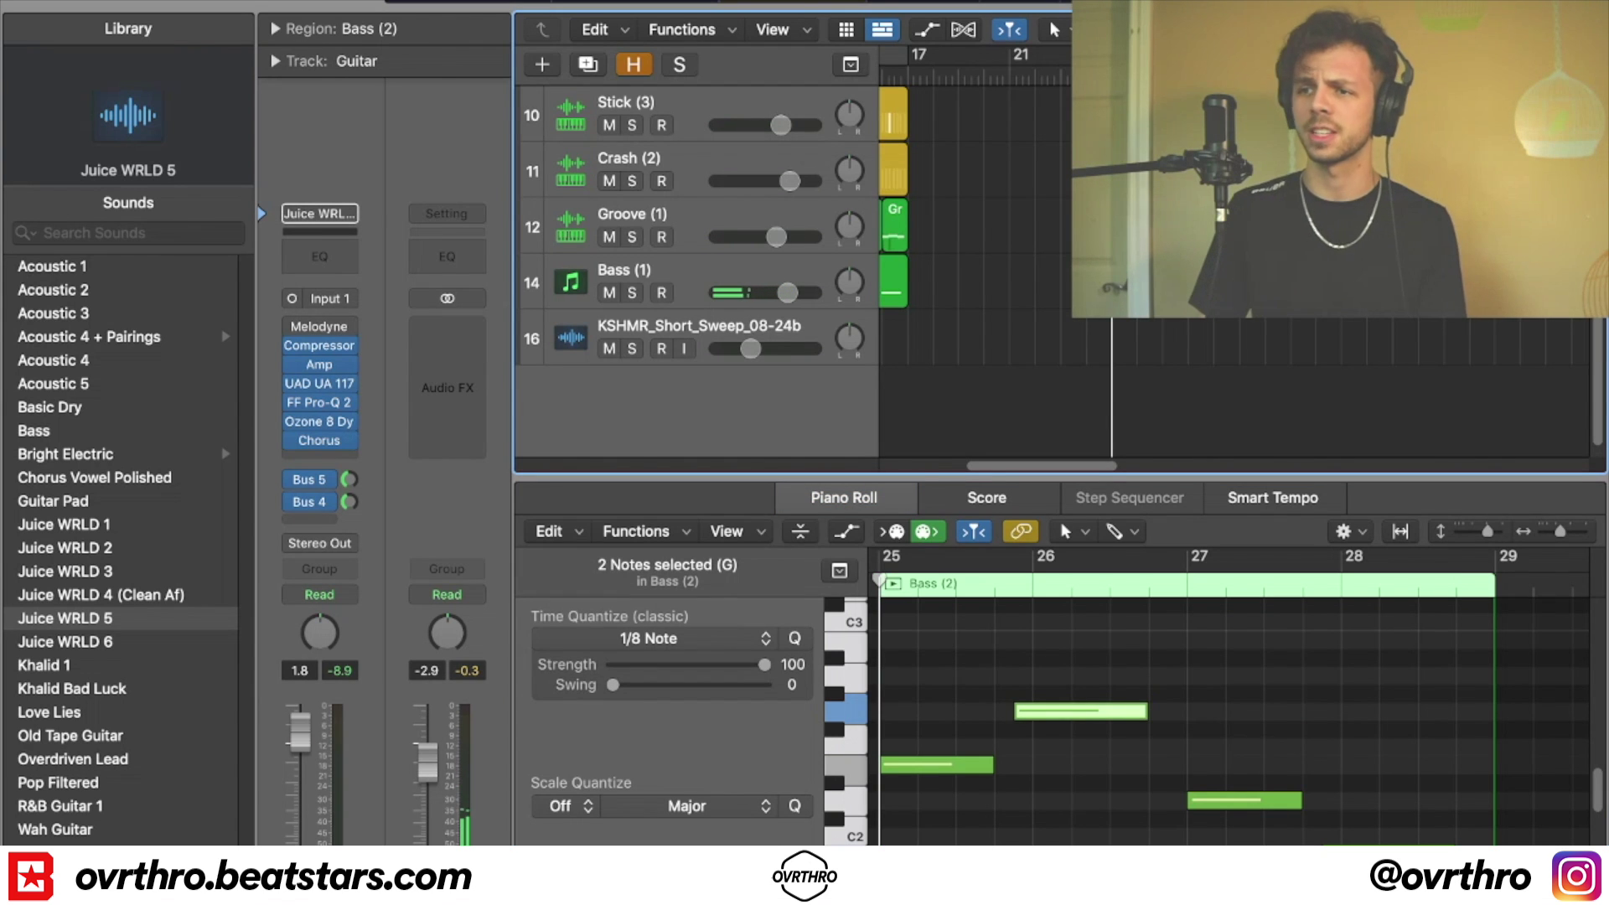
- Play back from bar 25 and repeat the edited Bass (2) region at bar 29
left_click(1173, 322)
left_click(1171, 298)
key("super+r")
- Replace the Bass (2) regions at bars 5, 9 and 13 with copies of the edited bass region
scroll(1167, 344, "down", 4)
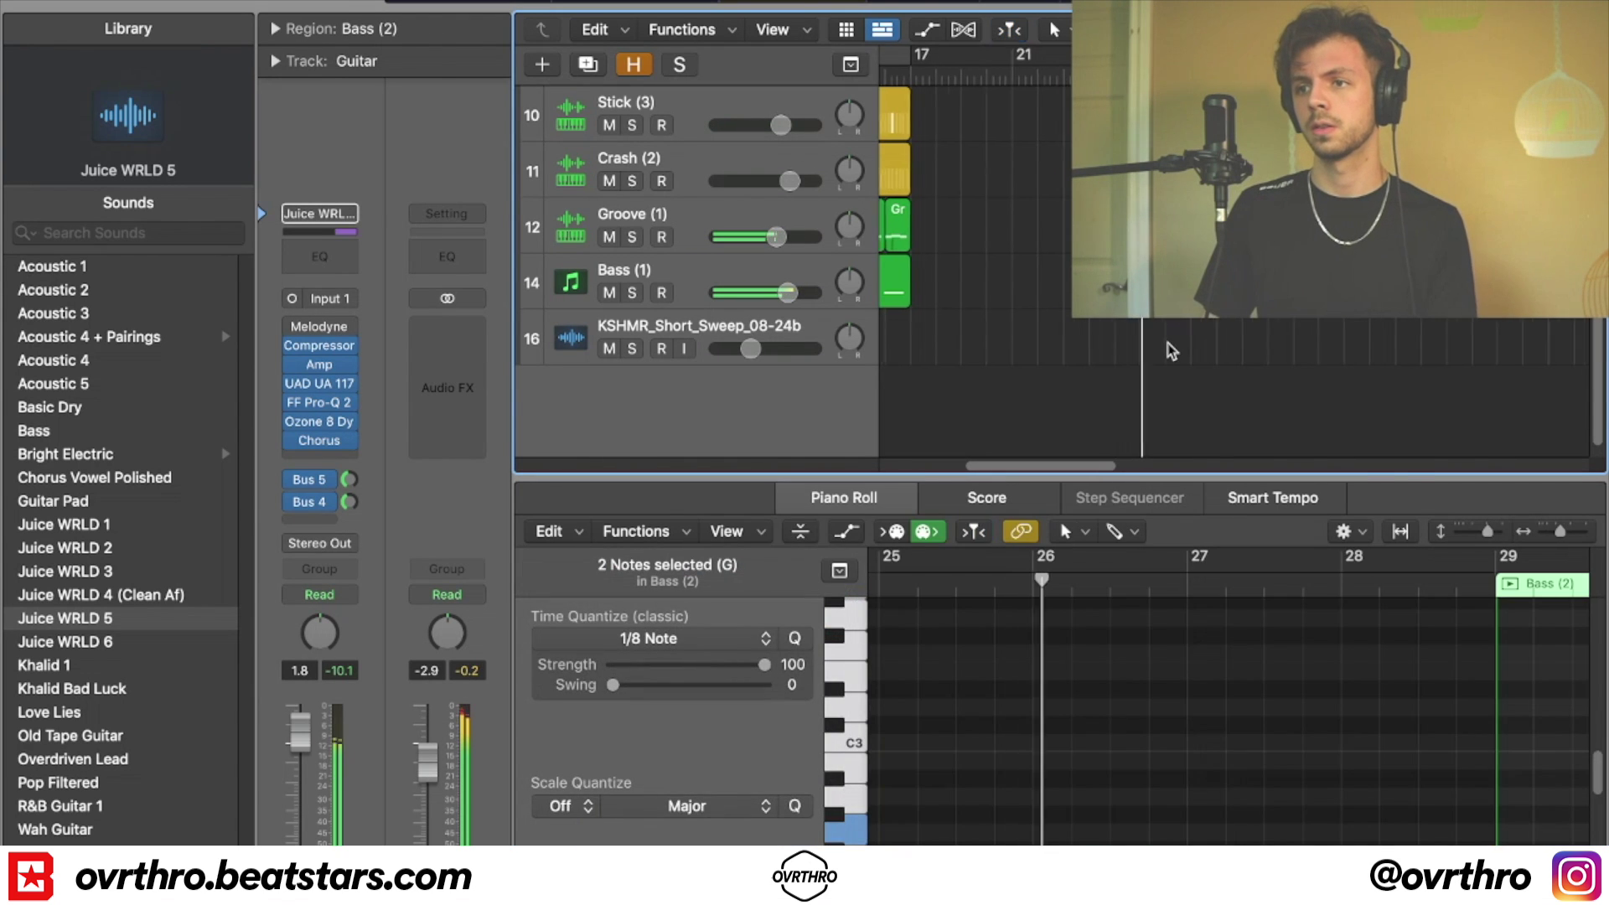
scroll(1173, 335, "left", 4)
left_click_drag(1194, 298, 922, 294)
key("Delete")
left_click_drag(1294, 293, 985, 301)
left_click(1052, 294)
key("super+r")
scroll(1290, 352, "right", 3)
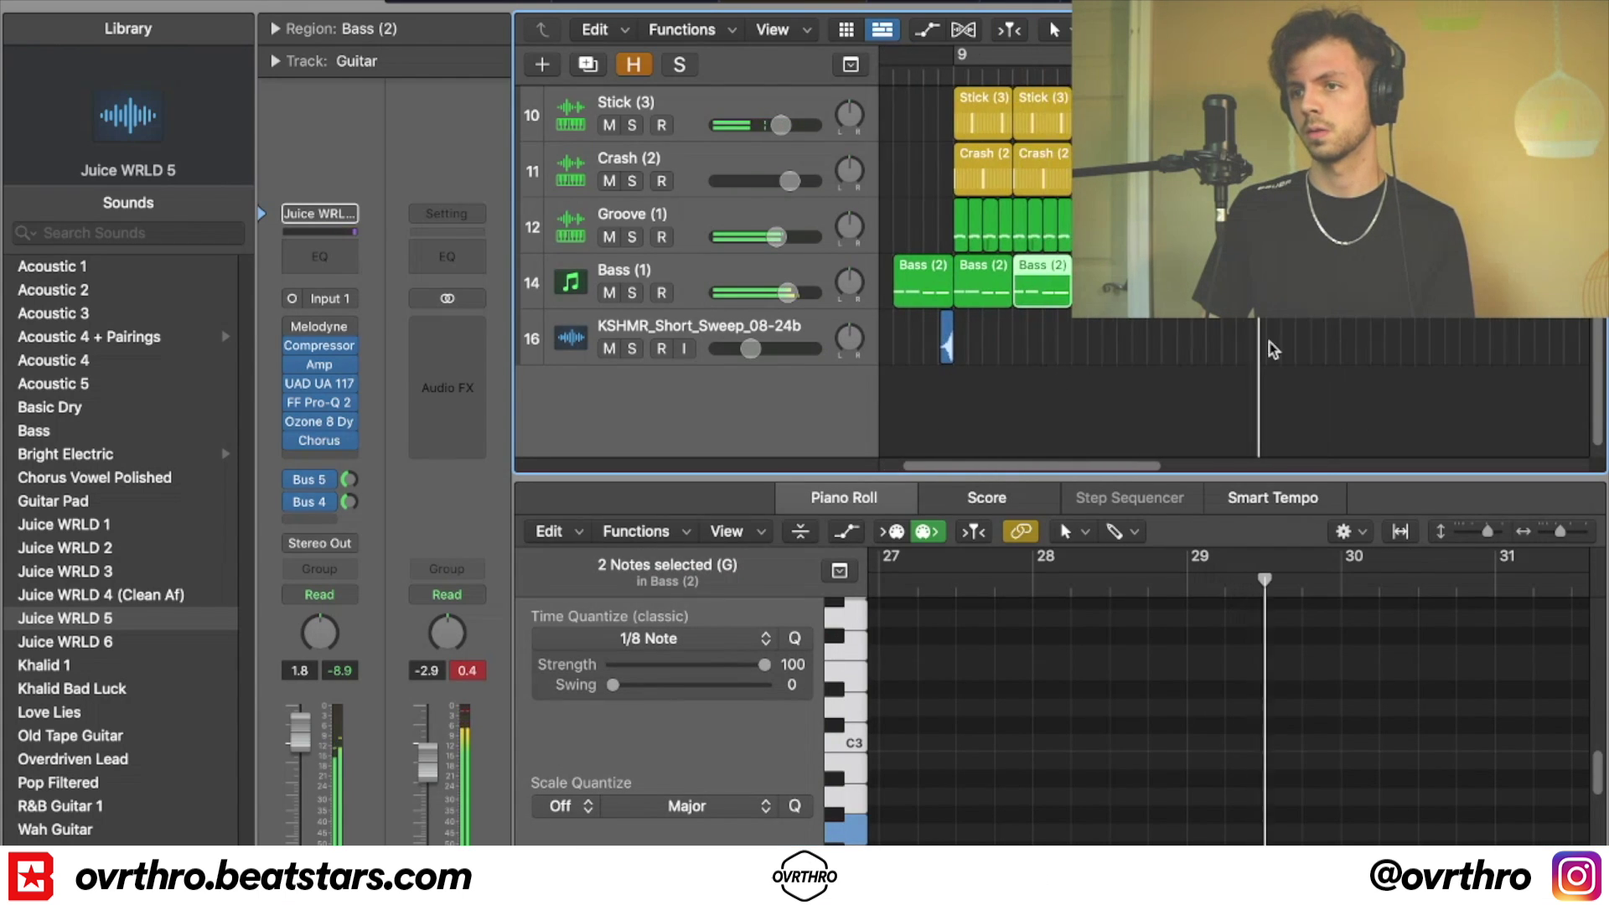
scroll(1244, 327, "right", 2)
left_click(977, 294)
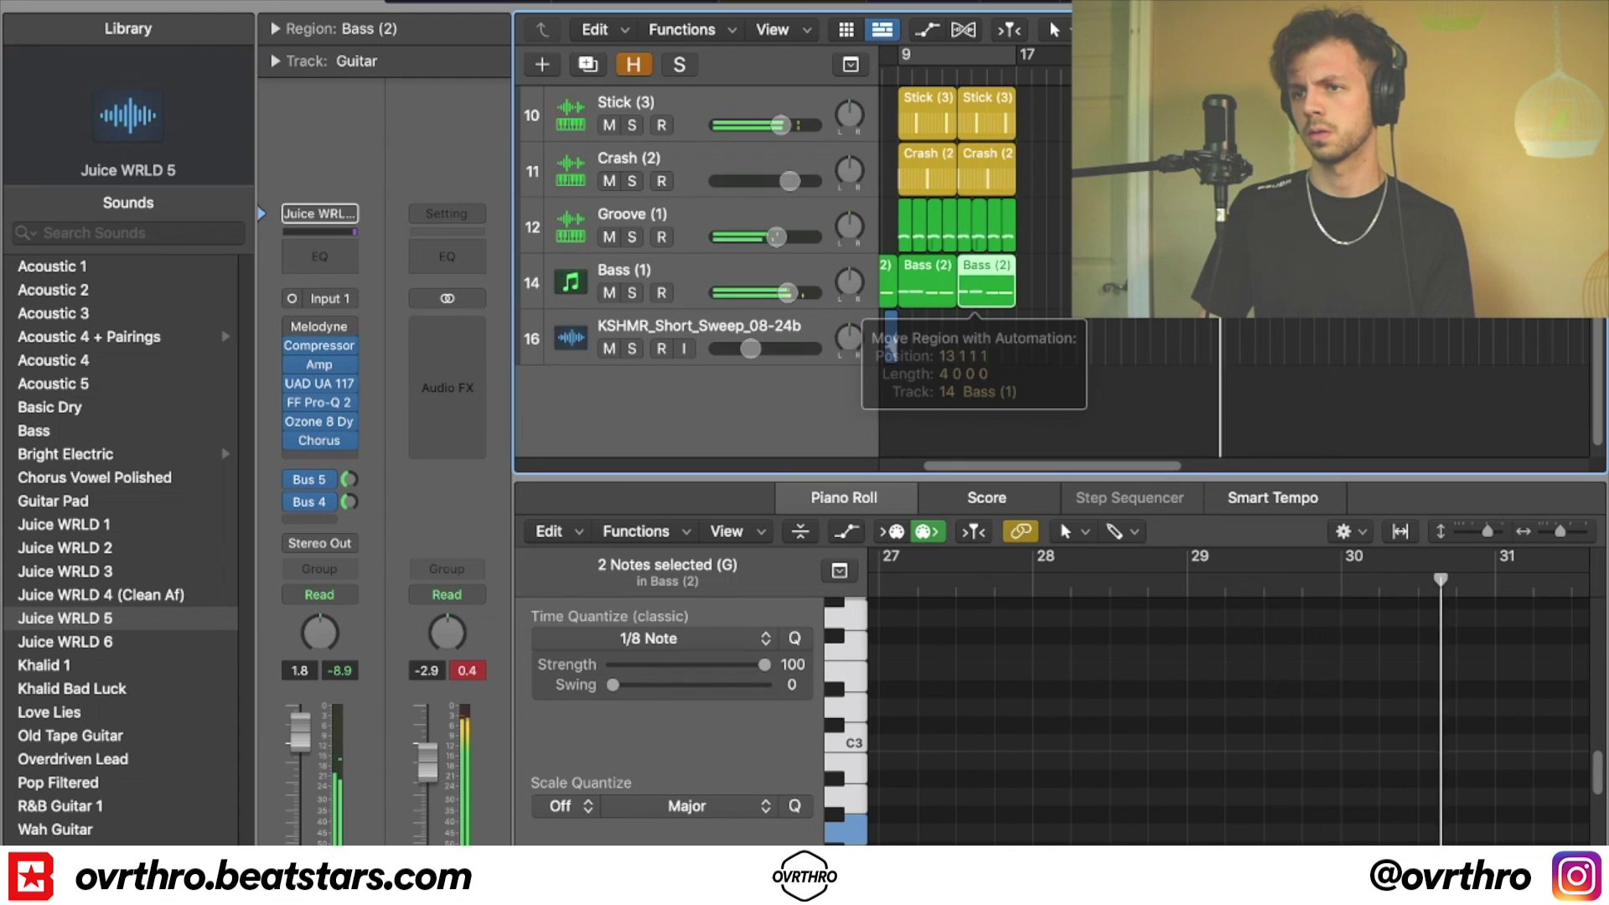
- Delete the last two Groove (1) regions before bar 33
key("super+Up")
key("super+Up")
key("super+Up")
key("super+Up")
key("super+Right")
key("super+Right")
key("super+Right")
key("super+Right")
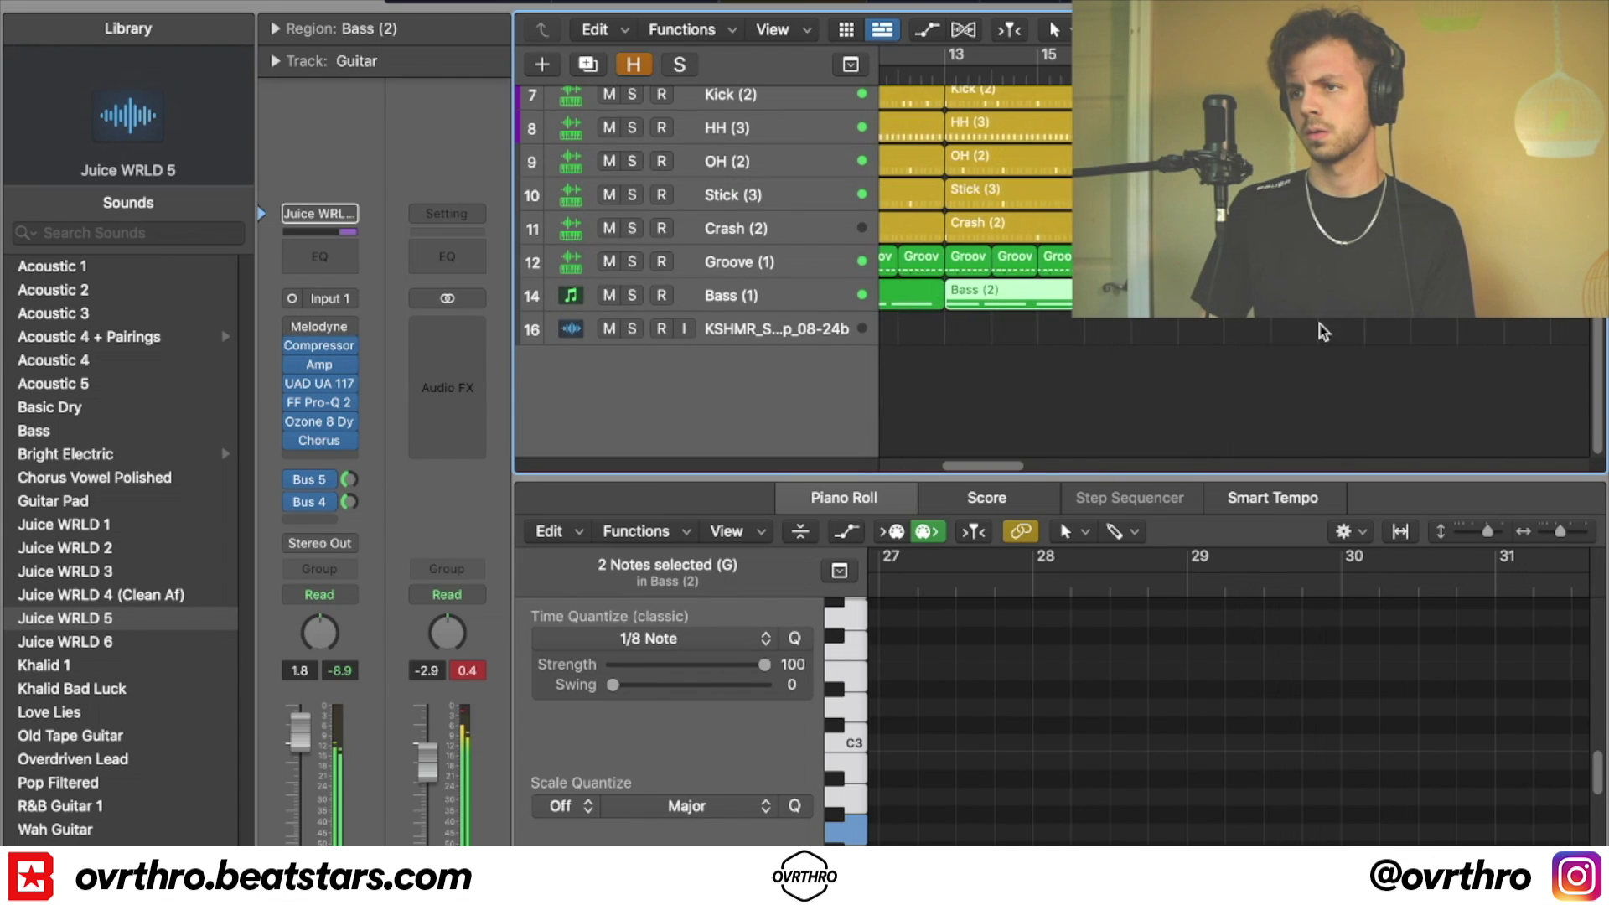
scroll(1333, 337, "right", 5)
scroll(1351, 348, "right", 3)
scroll(1353, 342, "down", 4)
left_click_drag(1265, 400, 1249, 345)
key("Delete")
- Shorten the drum and Bass (2) regions that start at bar 29 to end at bar 31, and listen to the ending
left_click_drag(1325, 389, 1193, 209)
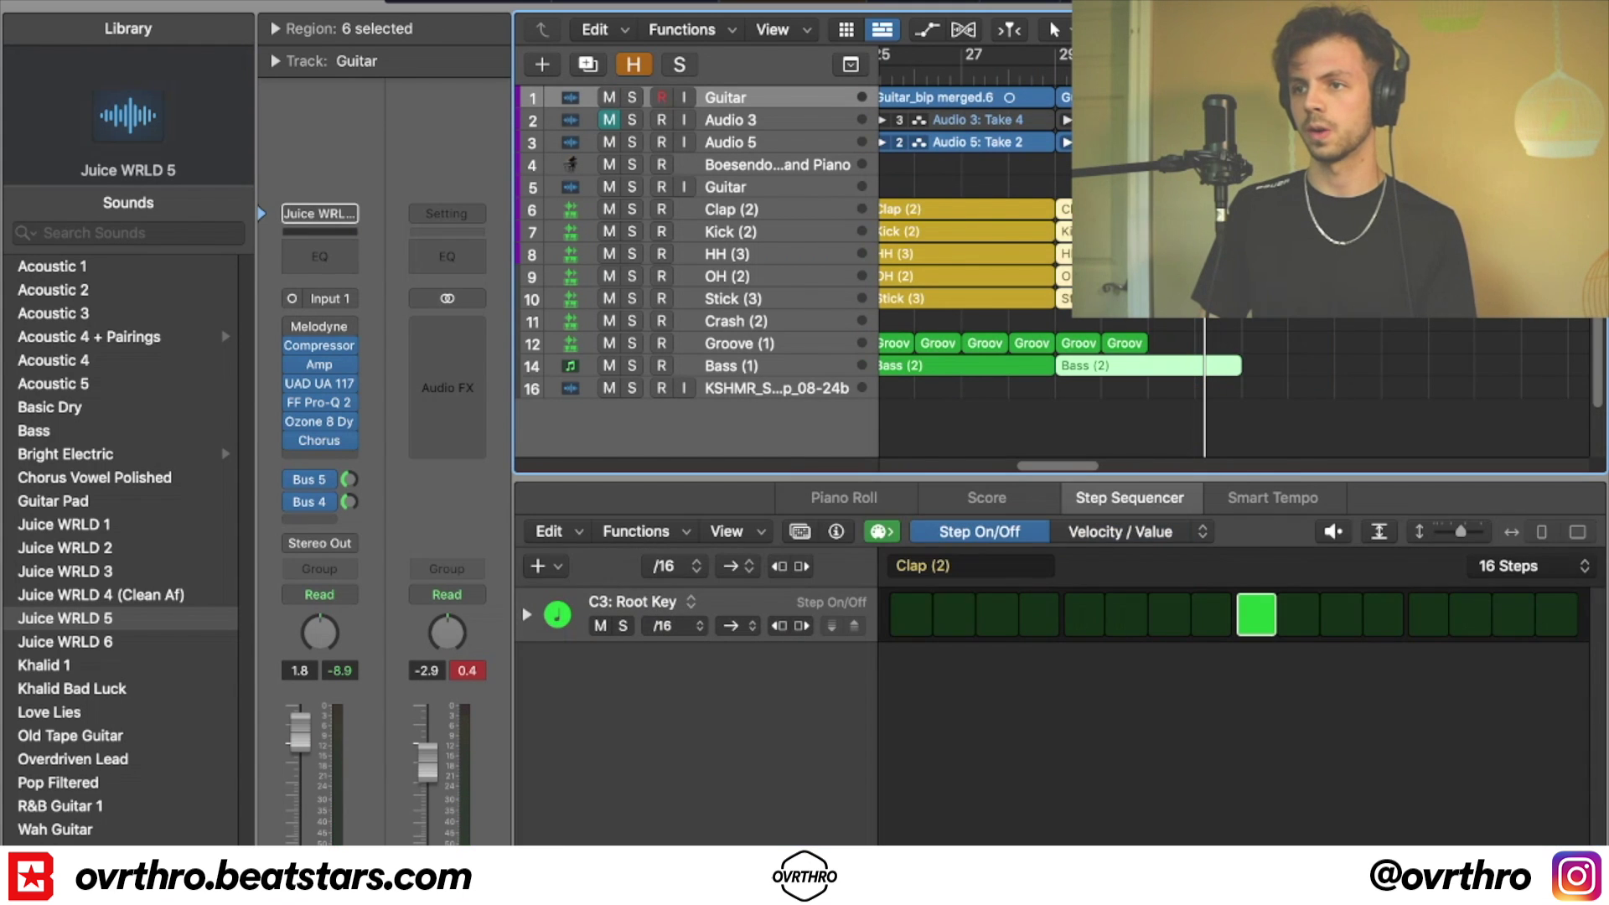
left_click_drag(1240, 366, 1160, 365)
left_click(1183, 352)
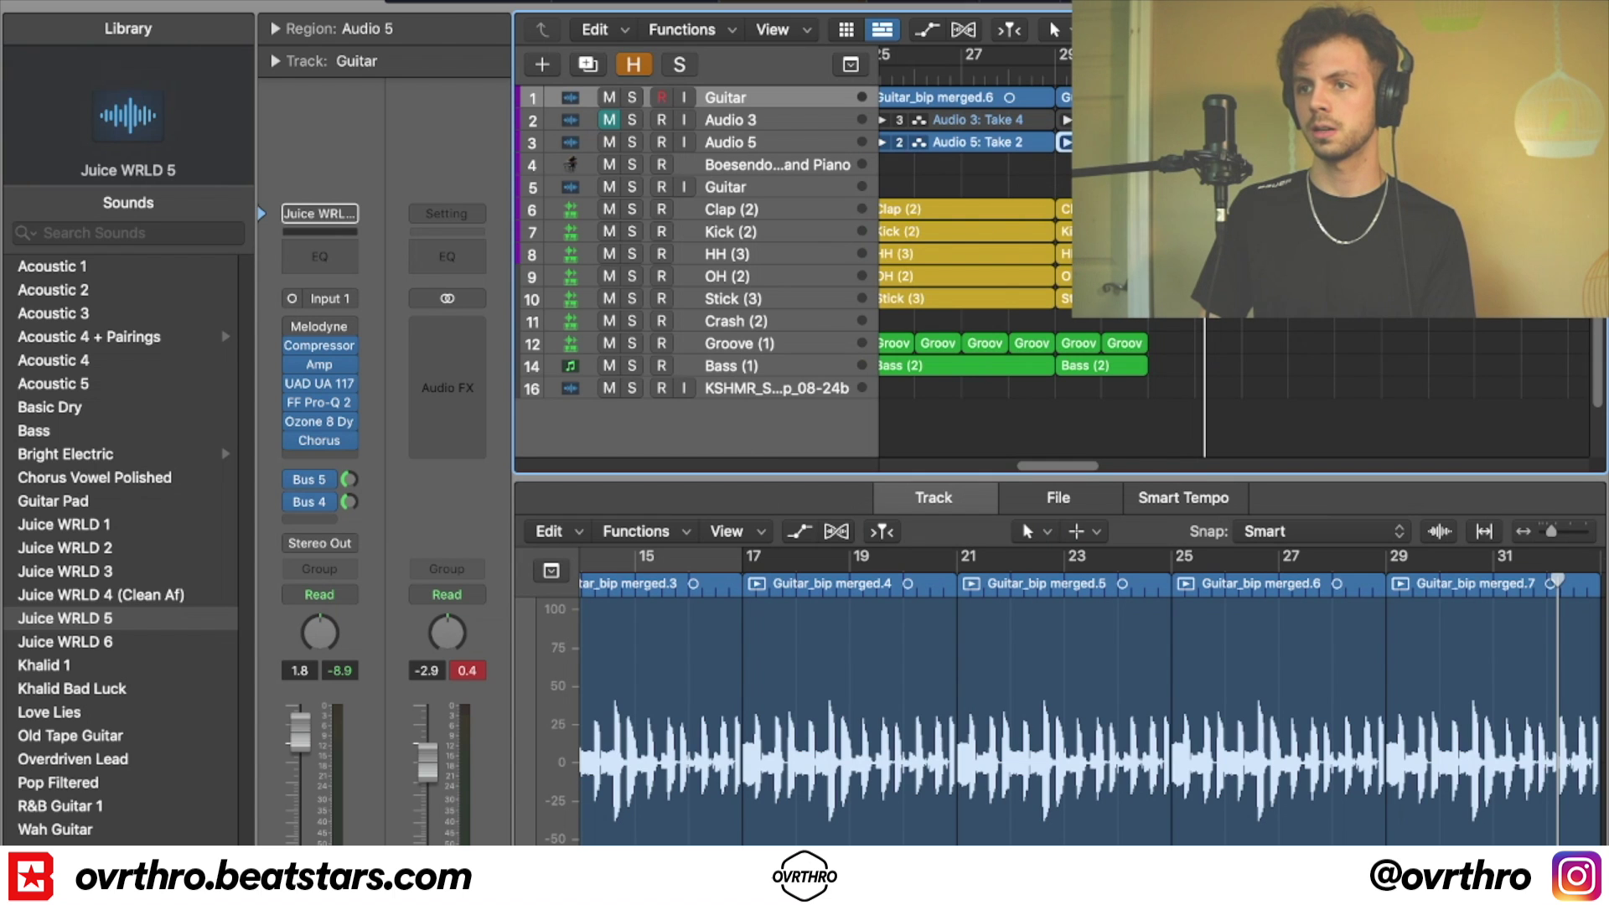
key("space")
left_click_drag(1178, 191, 1194, 298)
left_click(1215, 299)
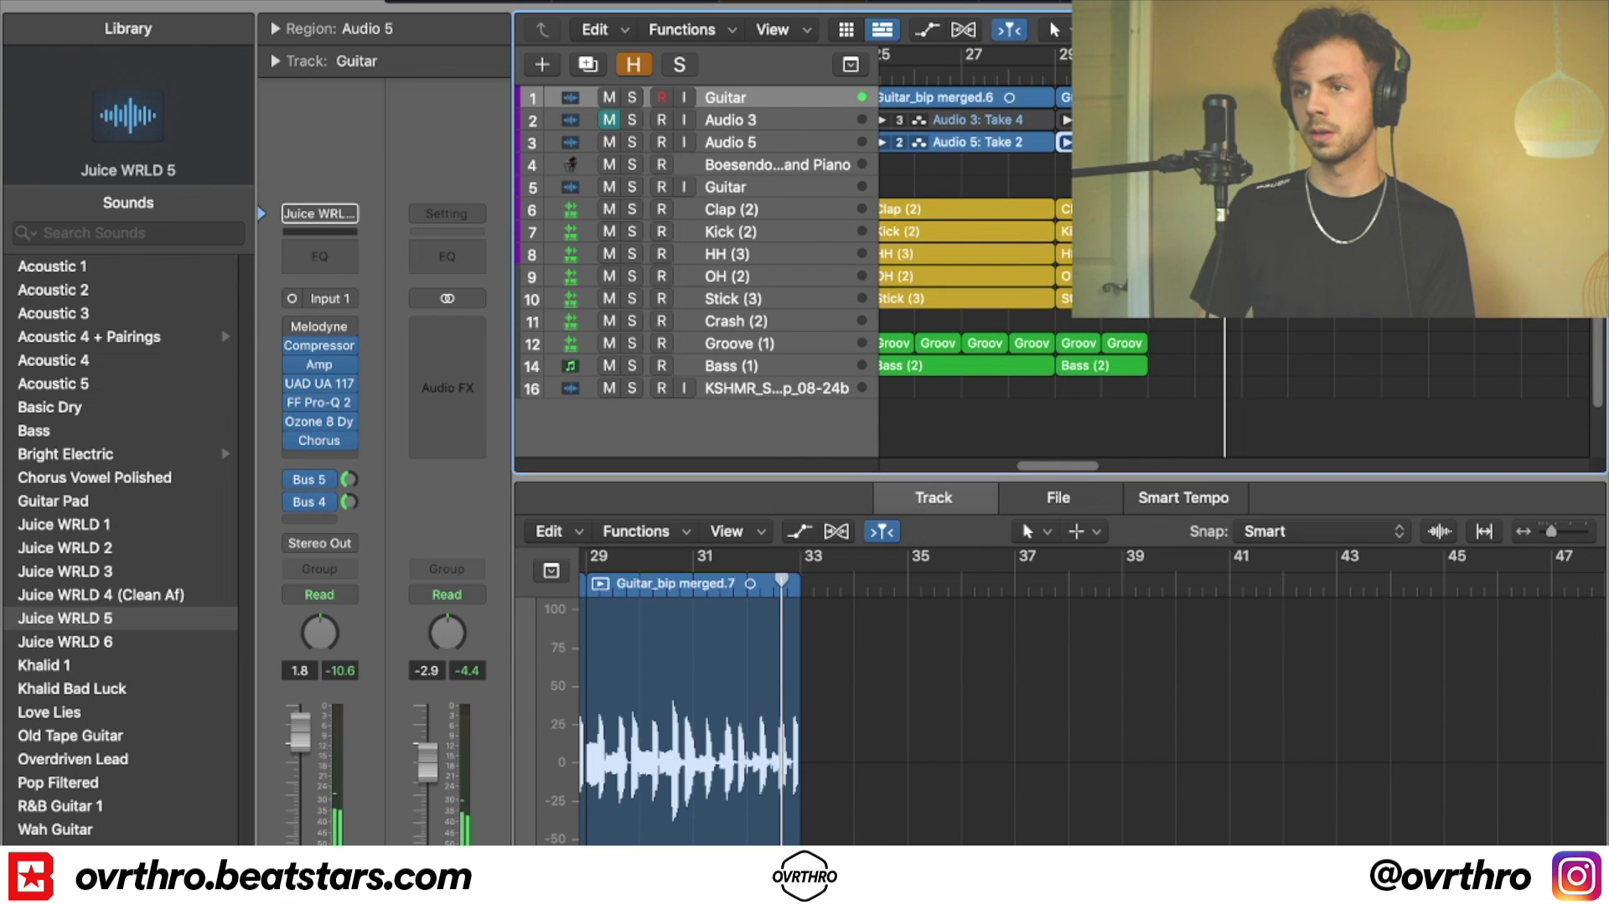
- Adjust the ends of the bar 29 regions: Bass (2) at bar 33, Groove (1) and the Guitar_bip merged.7 region at bar 32
left_click_drag(1149, 325, 1239, 369)
key("super+r")
left_click(1206, 97)
left_click_drag(1240, 101, 1196, 102)
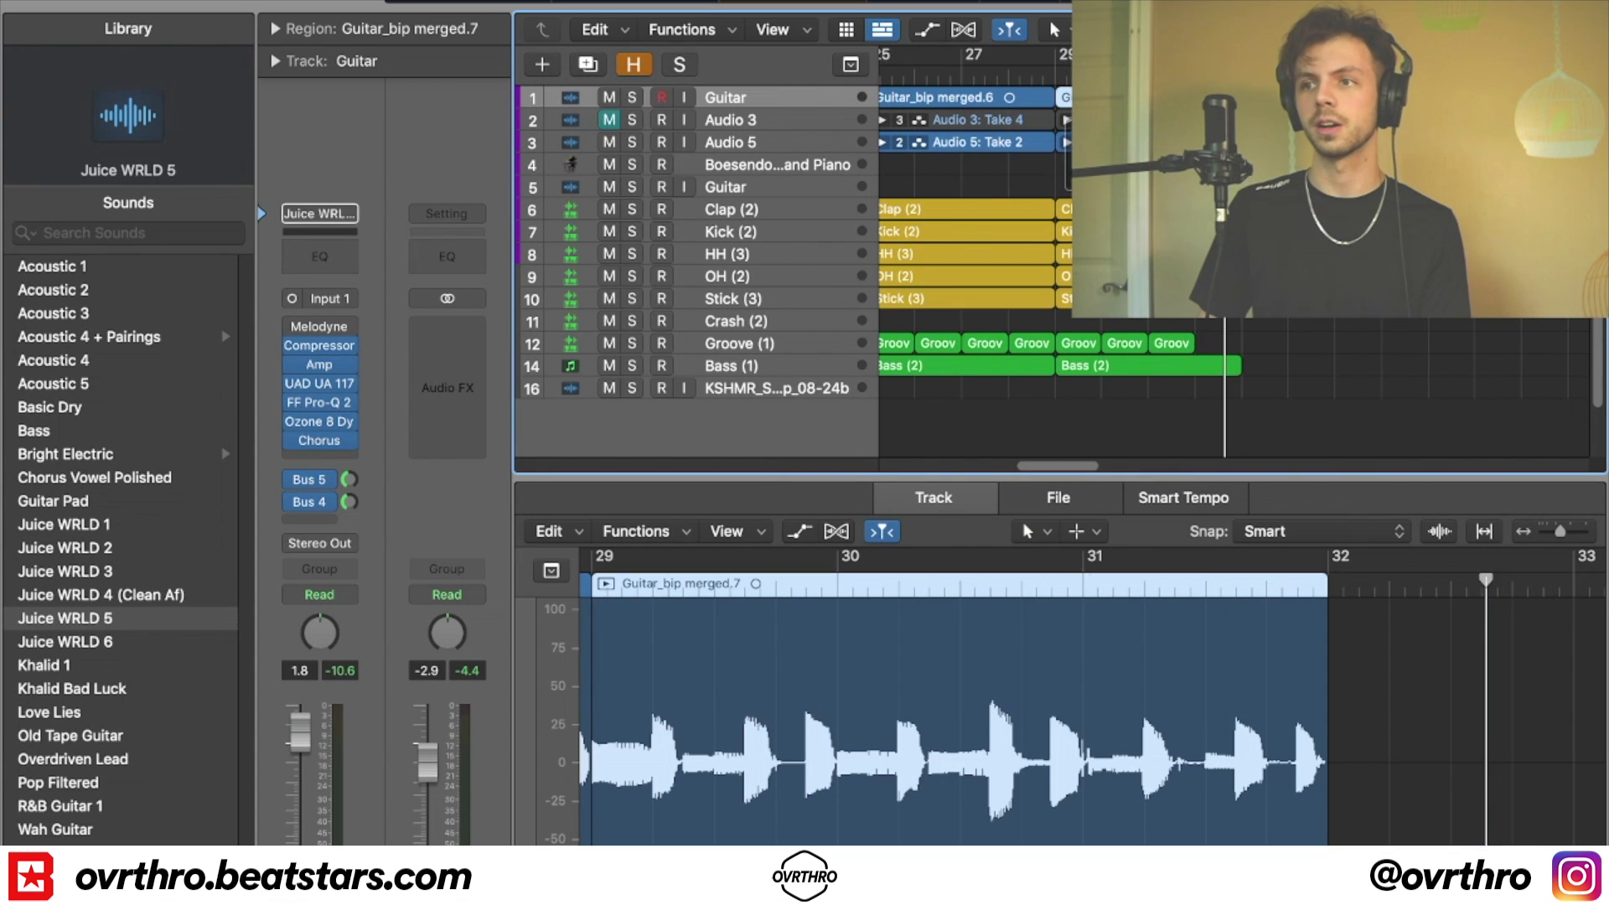
key("space")
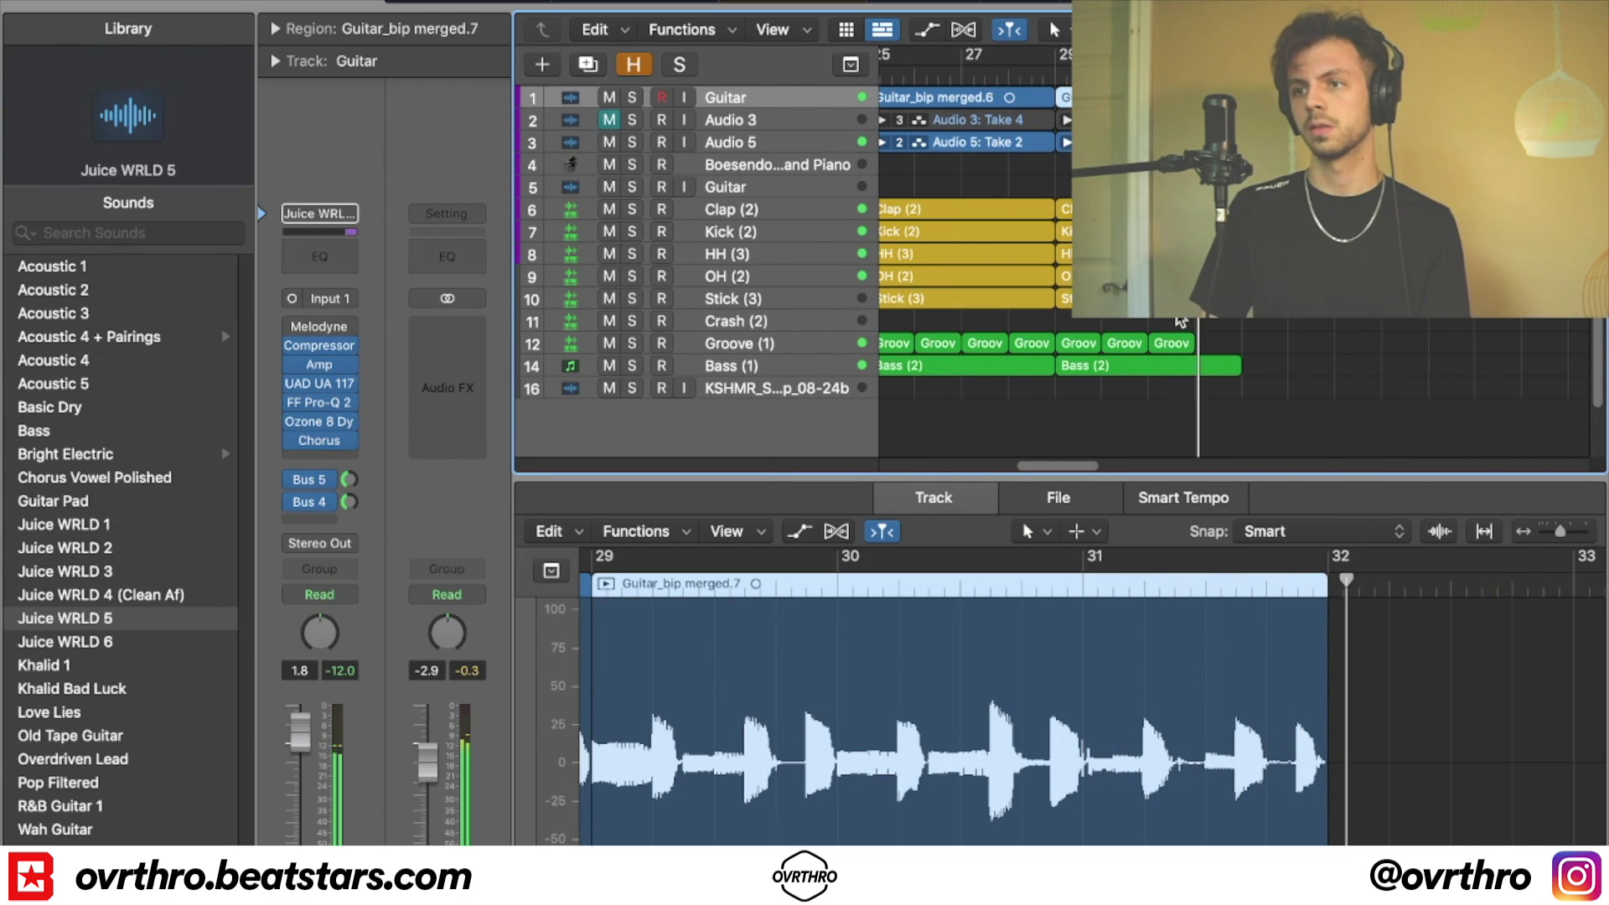
- Try repeating the KSHMR sweep region before bar 9, and delete the repeated copy
scroll(1003, 368, "down", 10)
scroll(1003, 368, "left", 3)
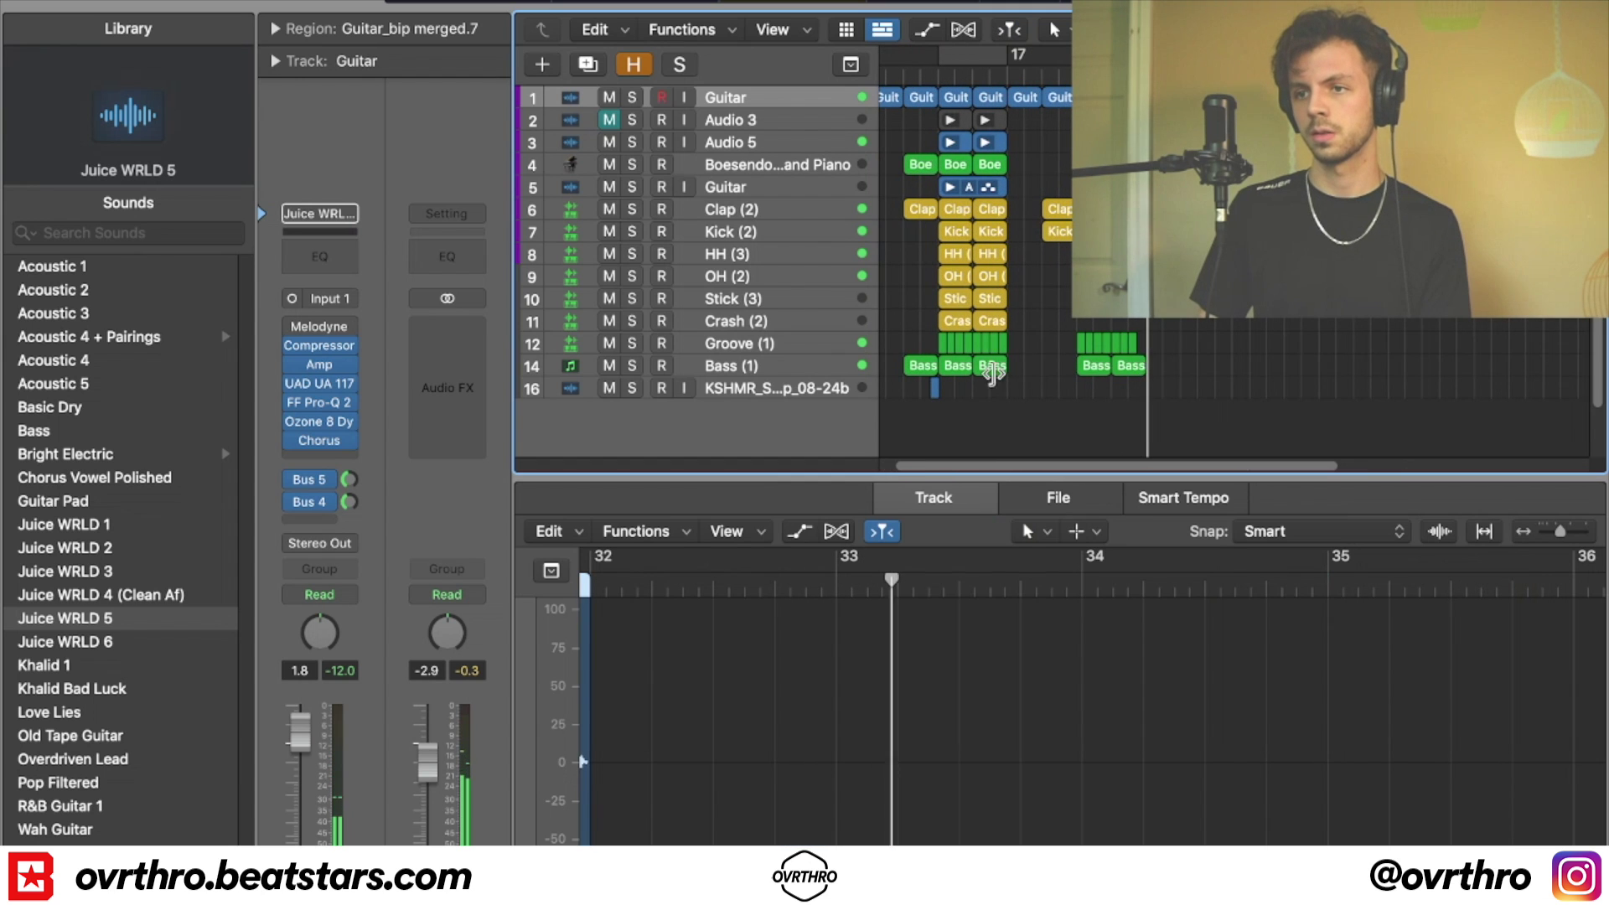
scroll(1018, 386, "up", 5)
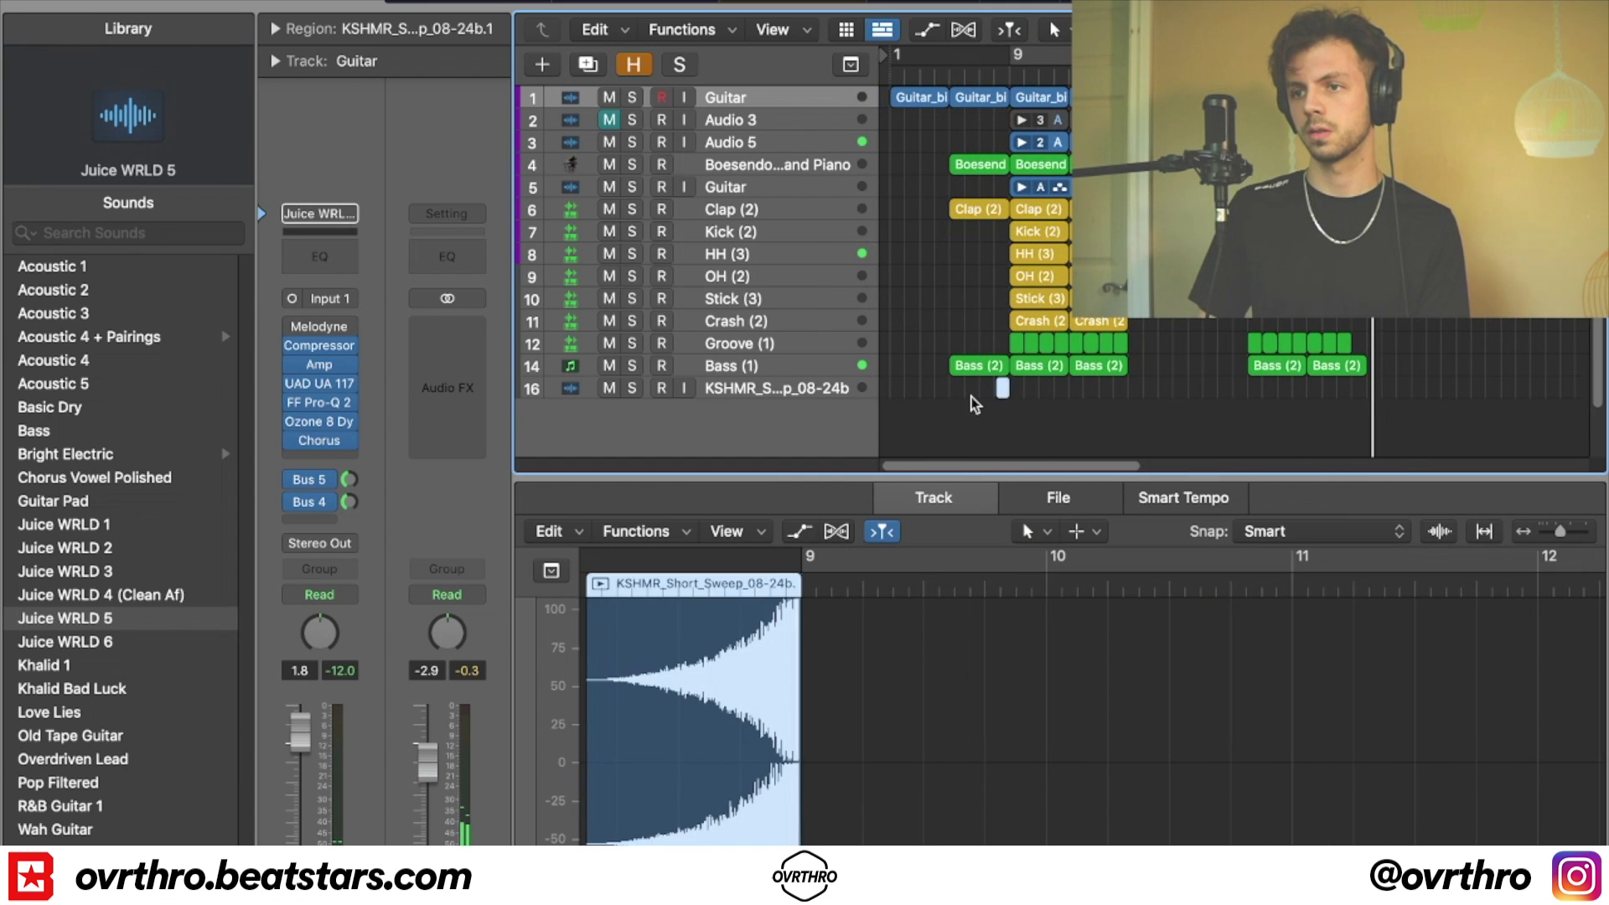
left_click(1016, 388)
key("Delete")
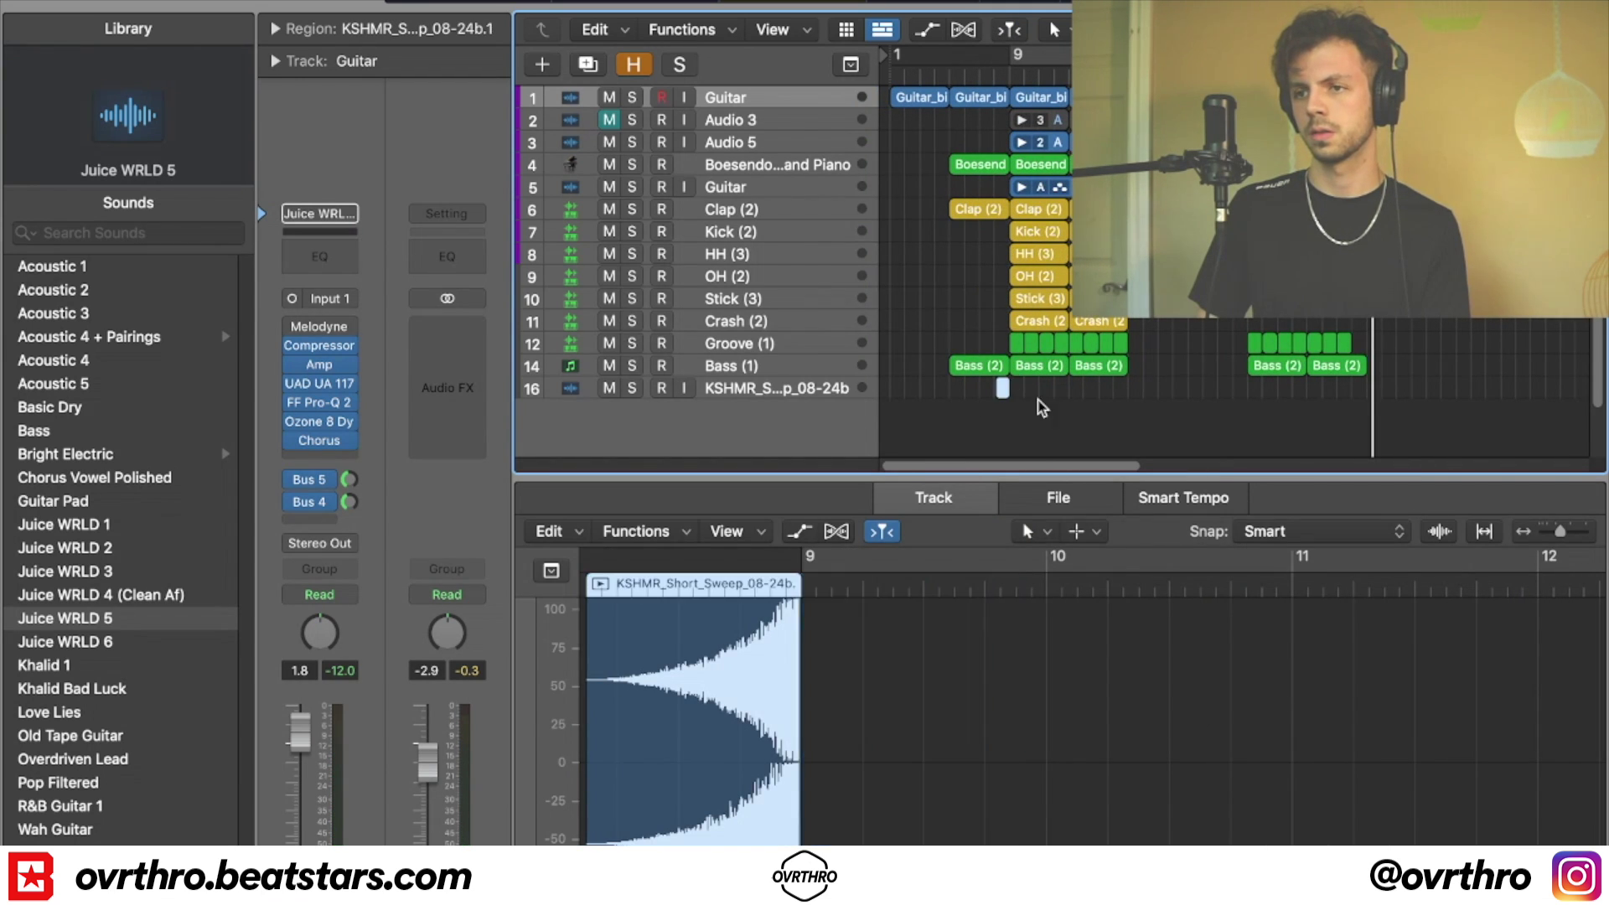
scroll(1037, 398, "up", 4)
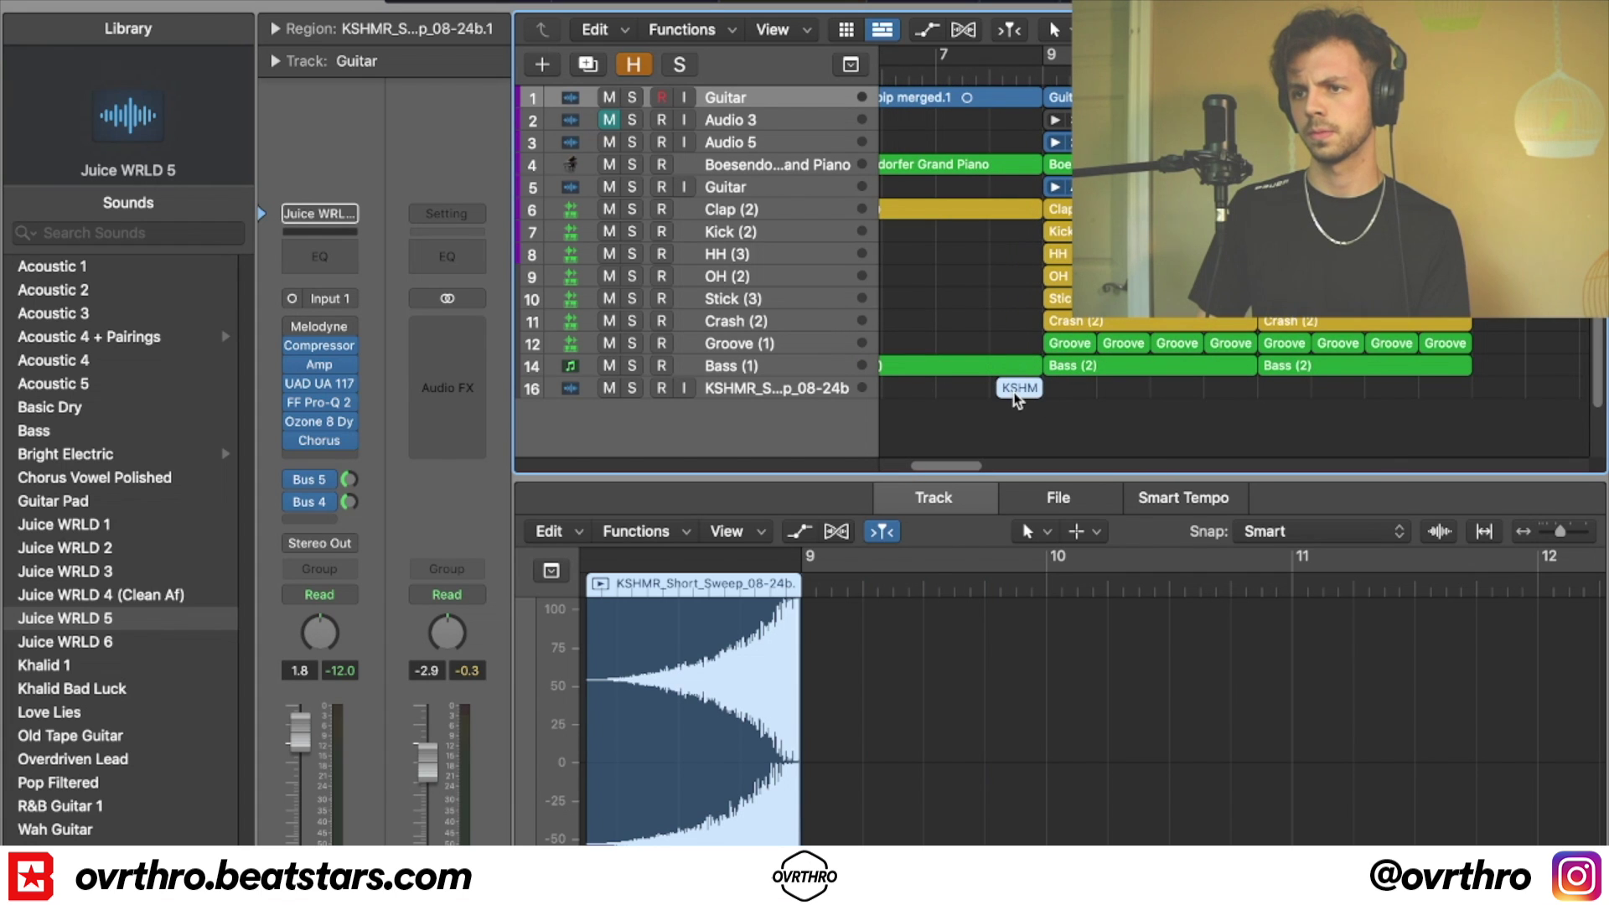
key("super+r")
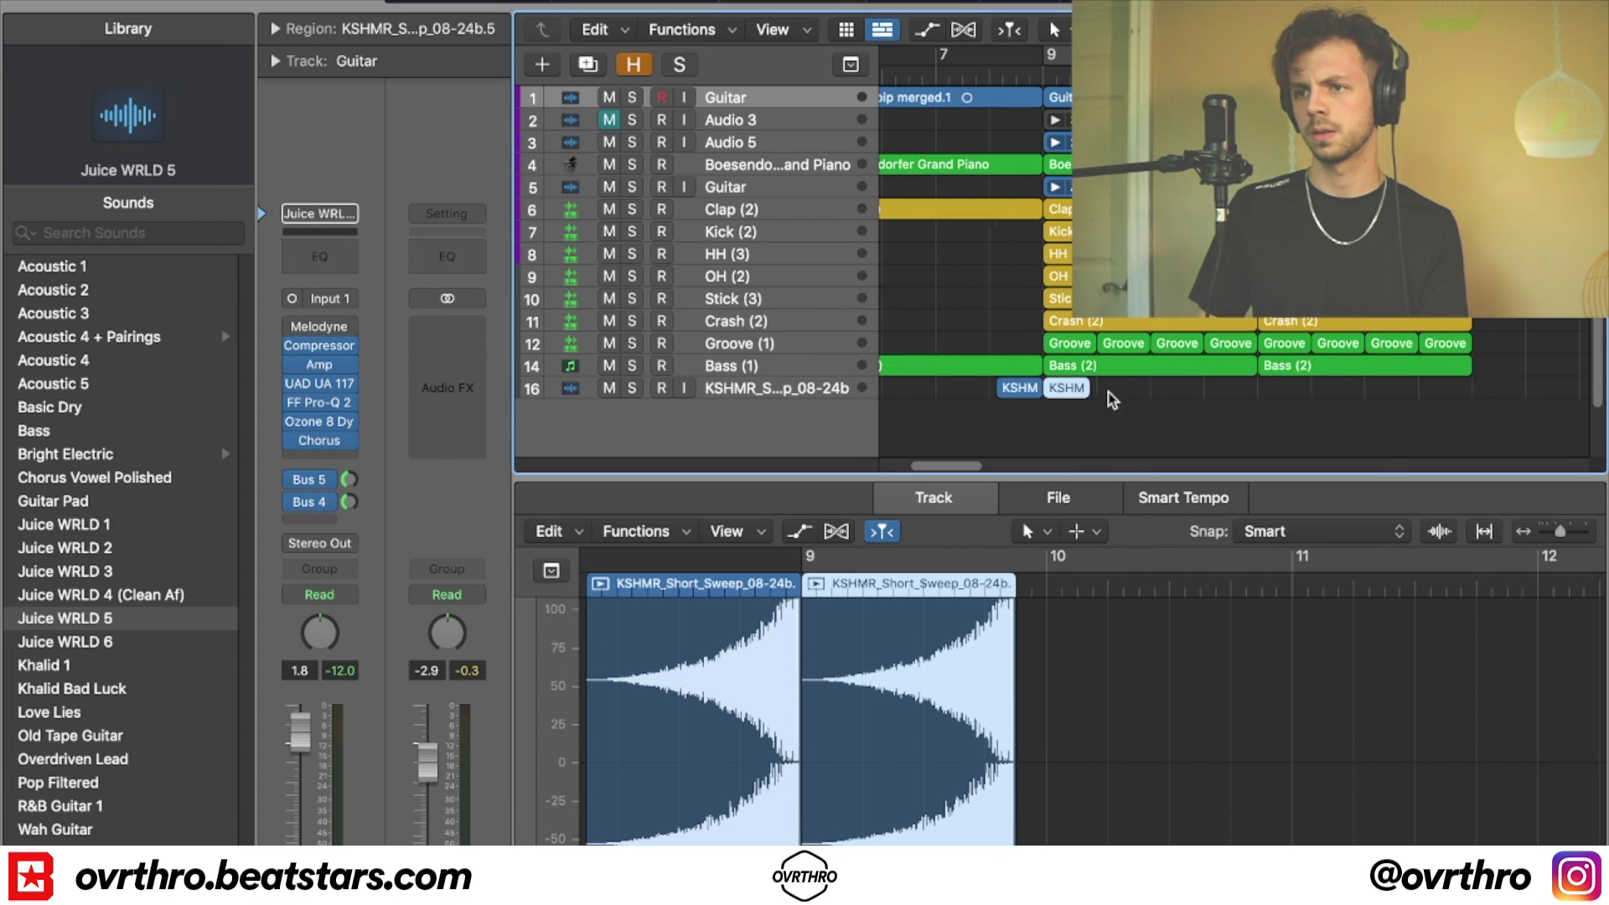
scroll(1068, 388, "down", 1)
key("BackSpace")
- Pack the KSHMR sweep region at bar 8 into a folder and place a copy at bar 18
right_click(1029, 390)
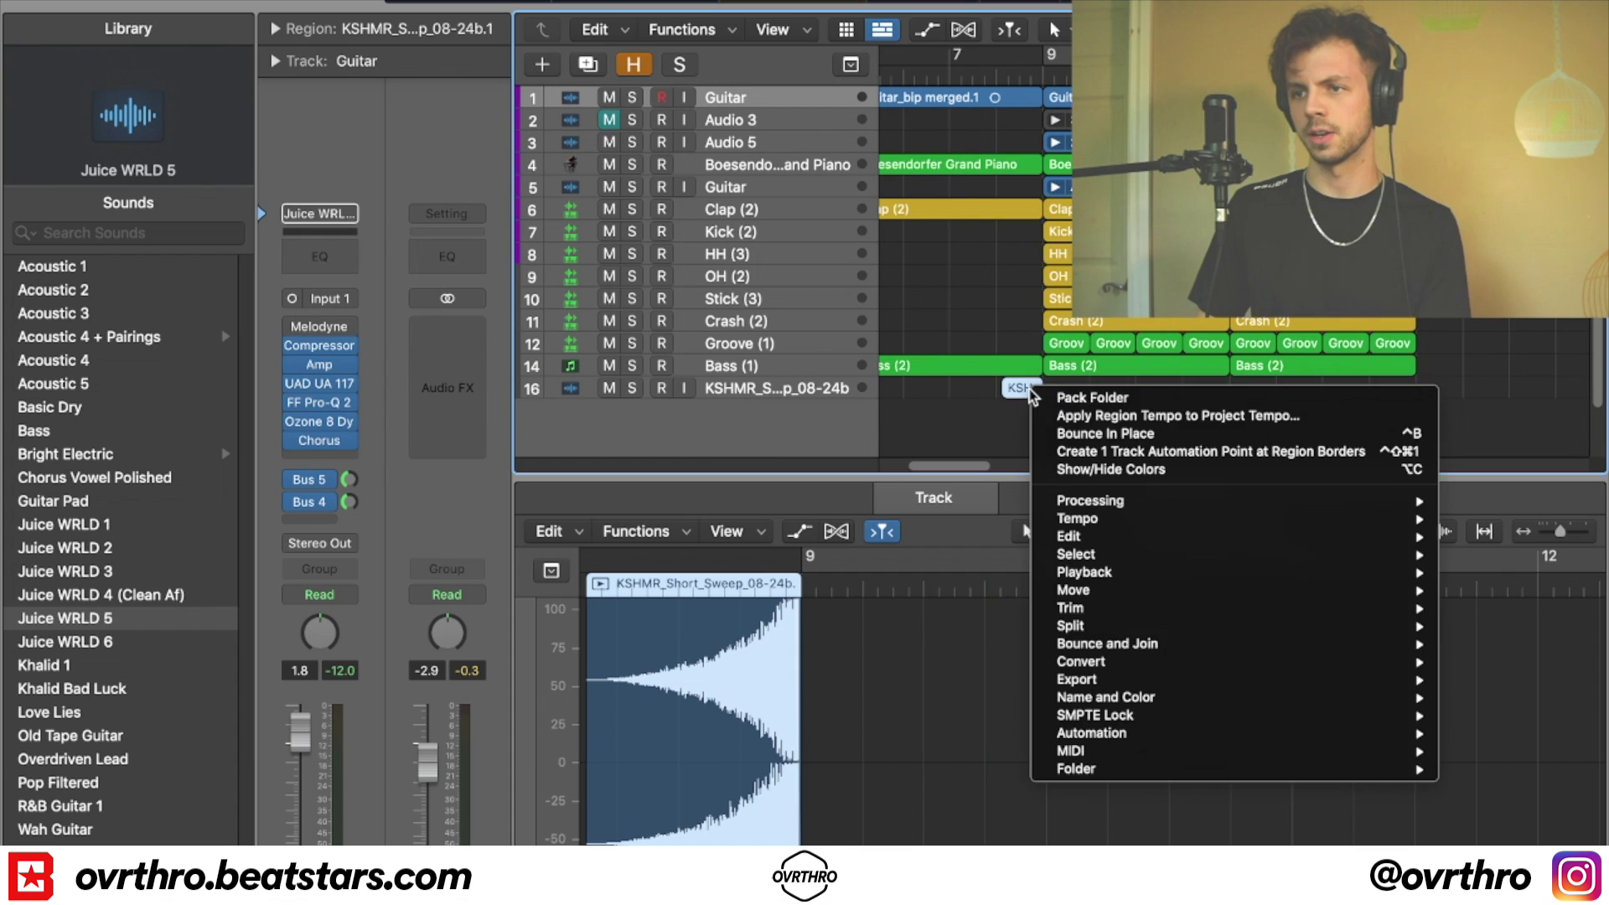
left_click(1096, 399)
key("super+r")
left_click_drag(1087, 395, 1495, 377)
scroll(1436, 419, "right", 10)
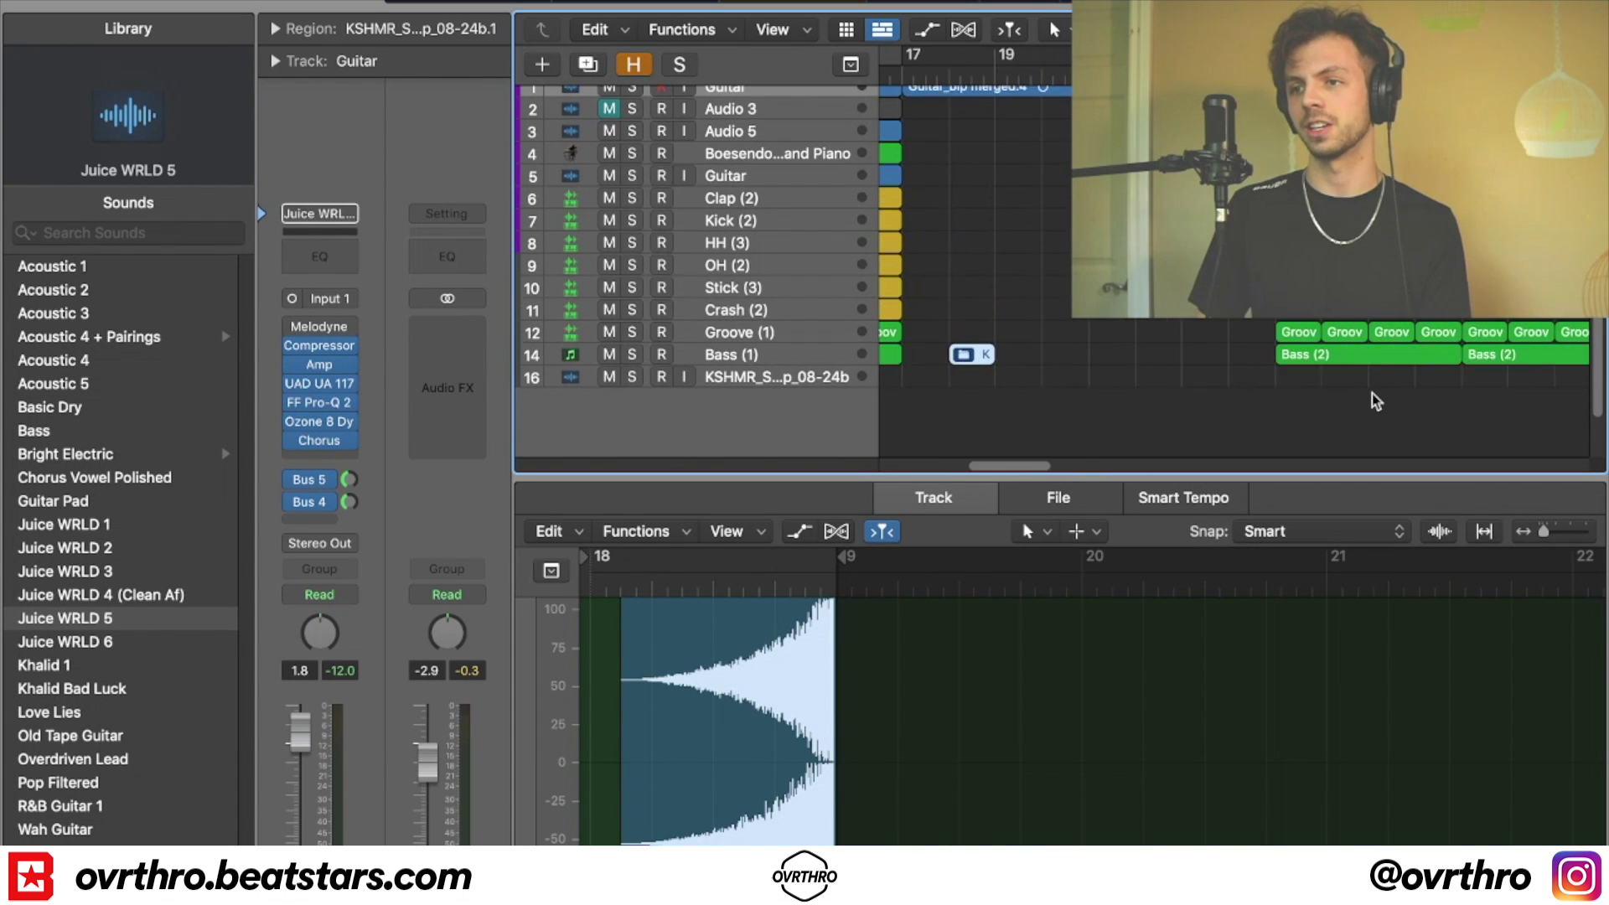
- Move the copied sweep folder onto the KSHMR sweep track at bar 32, ending at bar 33
key("super+Left")
left_click(970, 361)
left_click(1064, 324)
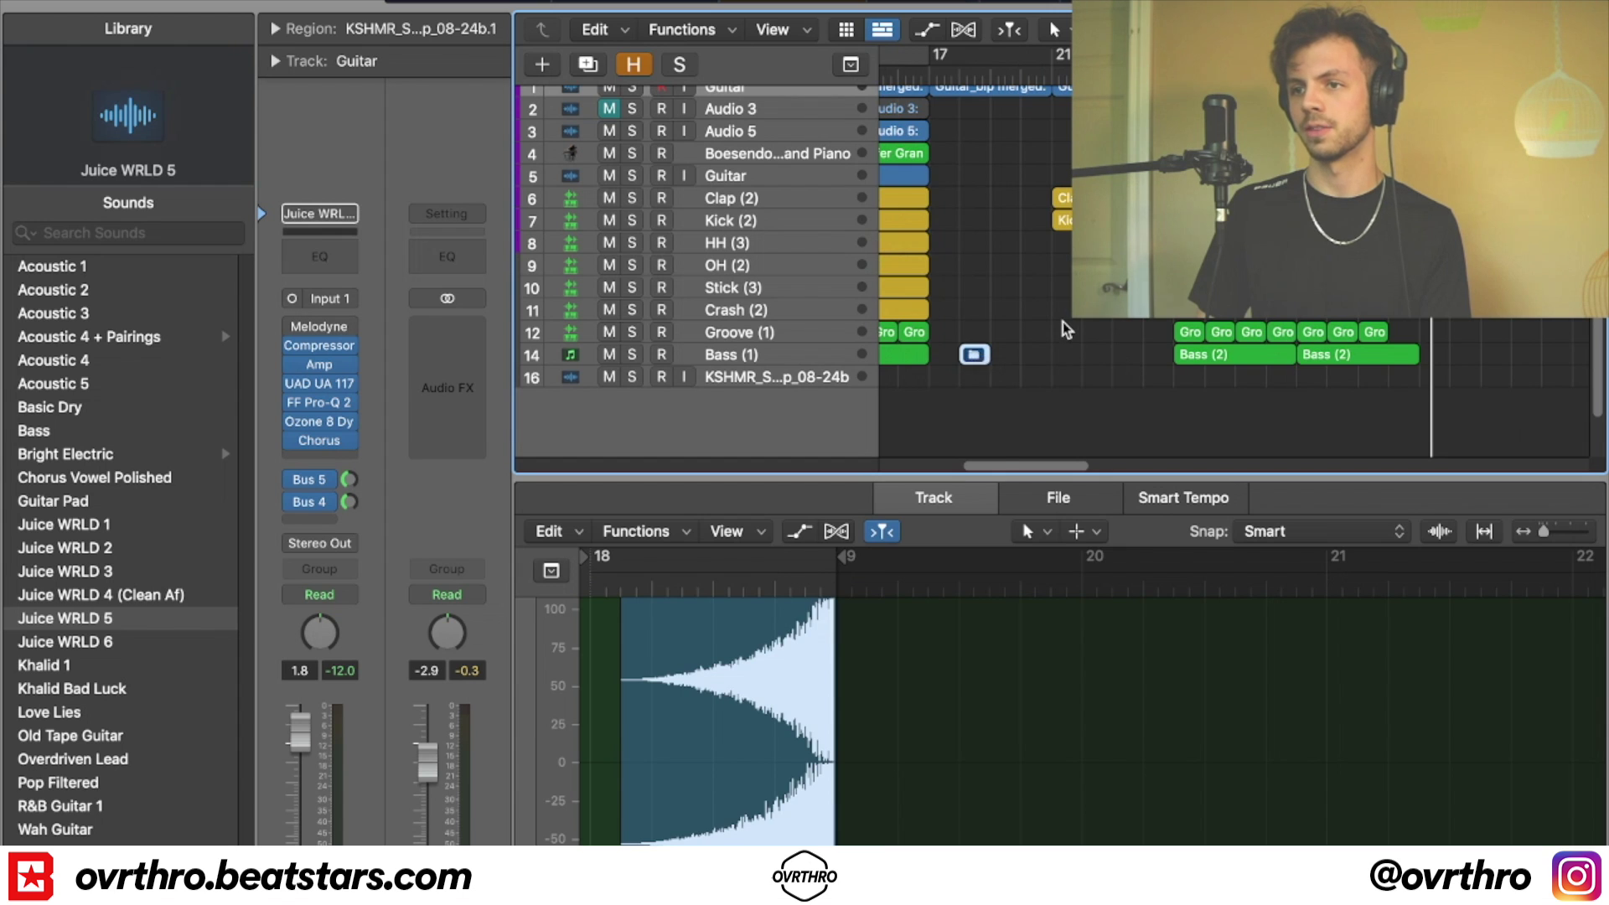
left_click(1062, 325)
key("super+Right")
scroll(995, 367, "left", 5)
scroll(963, 371, "left", 2)
left_click_drag(890, 361, 1252, 387)
key("super+Left")
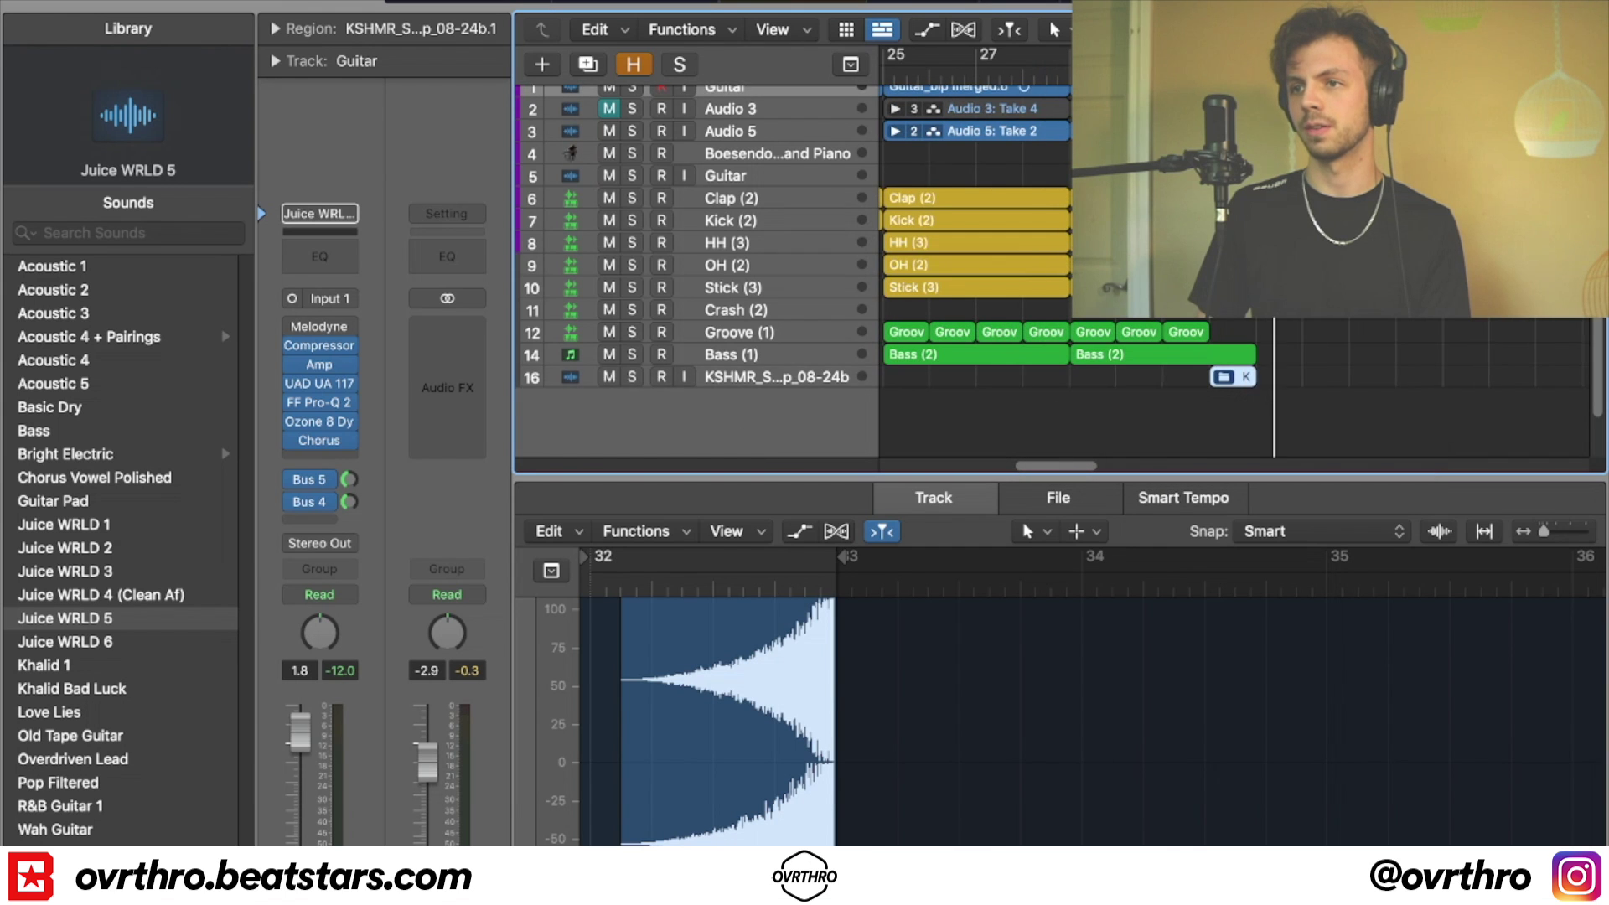
- Copy all regions from bar 9 through bar 32 so the copy starts at bar 33
scroll(1251, 387, "up", 1)
key("super+Left")
key("super+Left")
key("super+Left")
scroll(1274, 339, "left", 2)
left_click_drag(1343, 385, 946, 30)
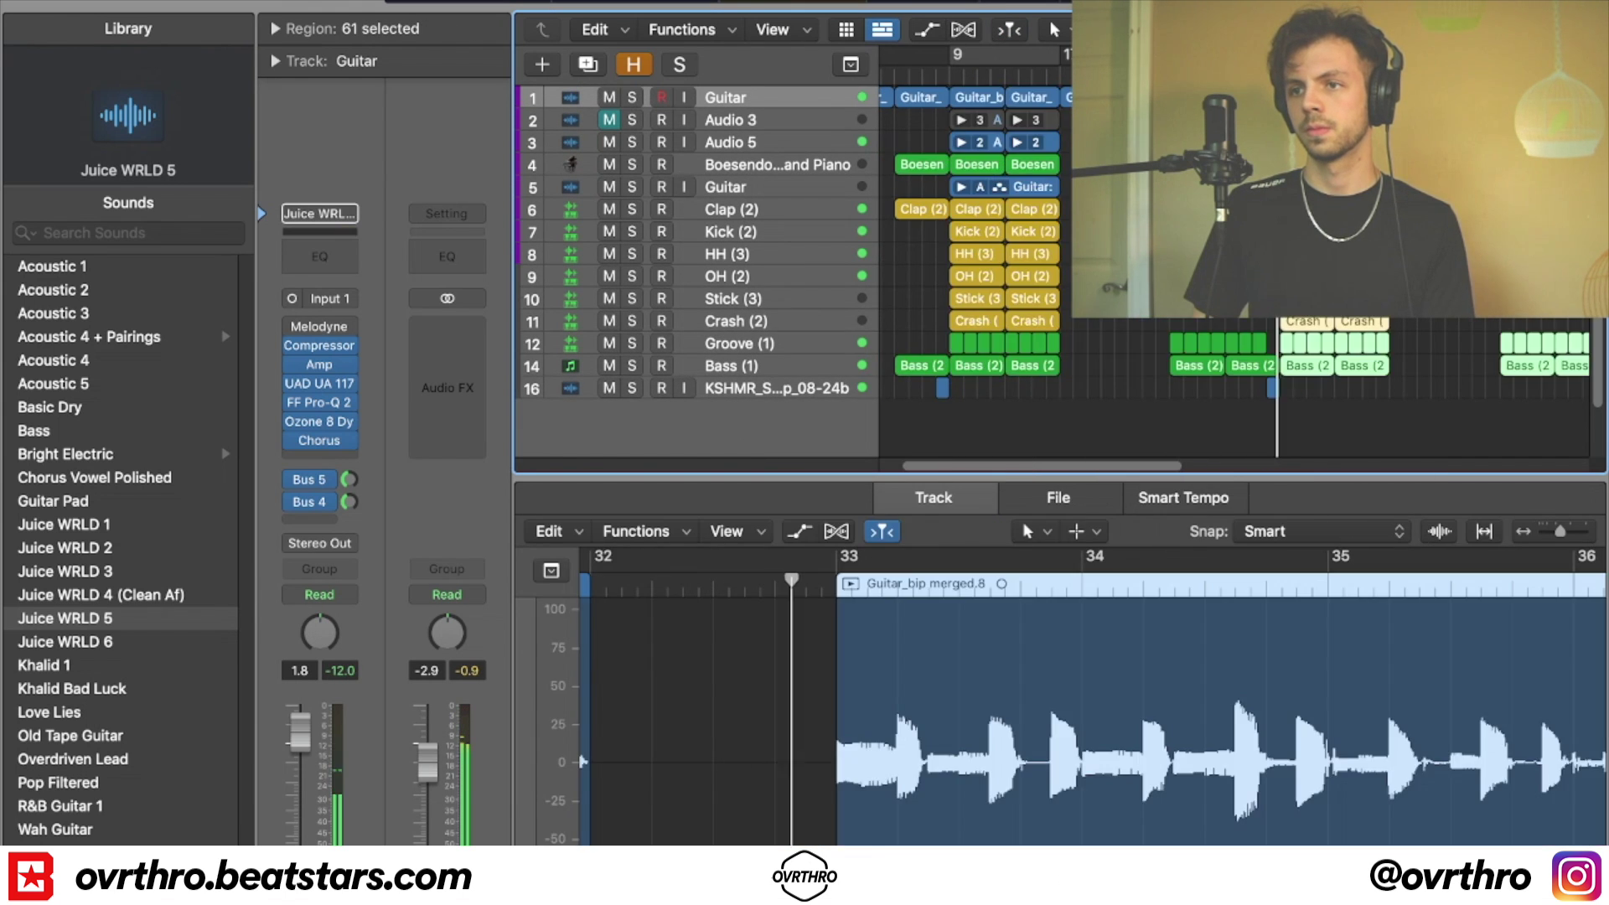
- Lengthen the guitar region at bar 29 to end at bar 33, and select the Audio 5 track with the editor closed
left_click(1309, 209)
left_click(1418, 210)
key("super+Right")
key("super+Down")
key("super+Down")
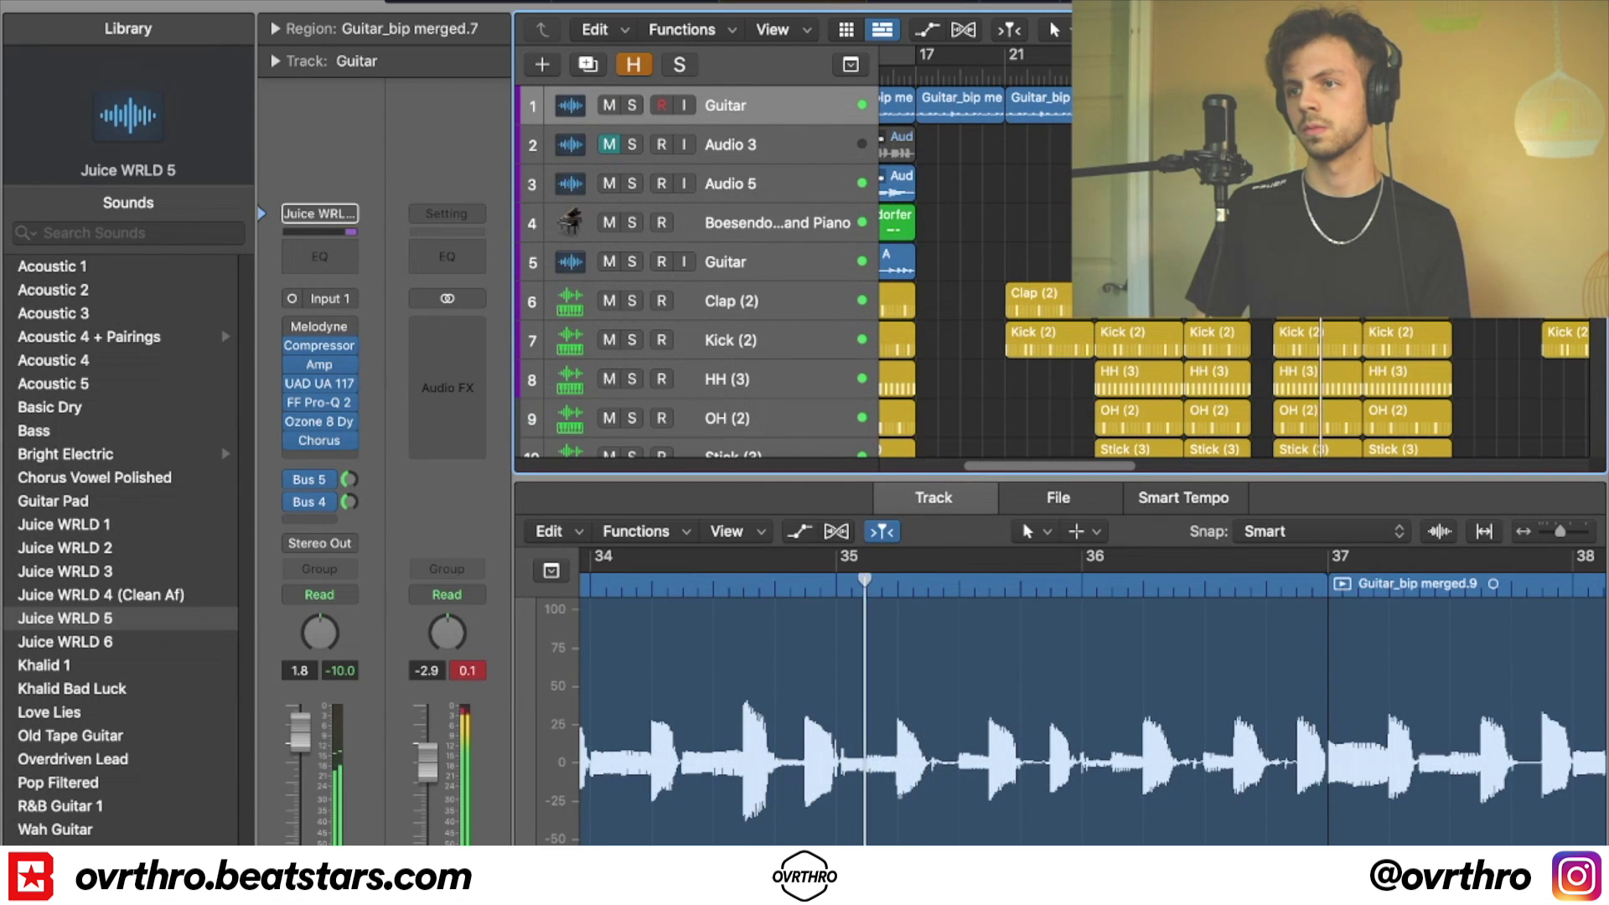
left_click(733, 268)
left_click(751, 178)
key("z")
key("e")
- Repeat the regions that start at bar 33 at bar 57, and delete the repeated regions from bar 65 onward
left_click_drag(1464, 607, 1044, 59)
scroll(1044, 60, "up", 5)
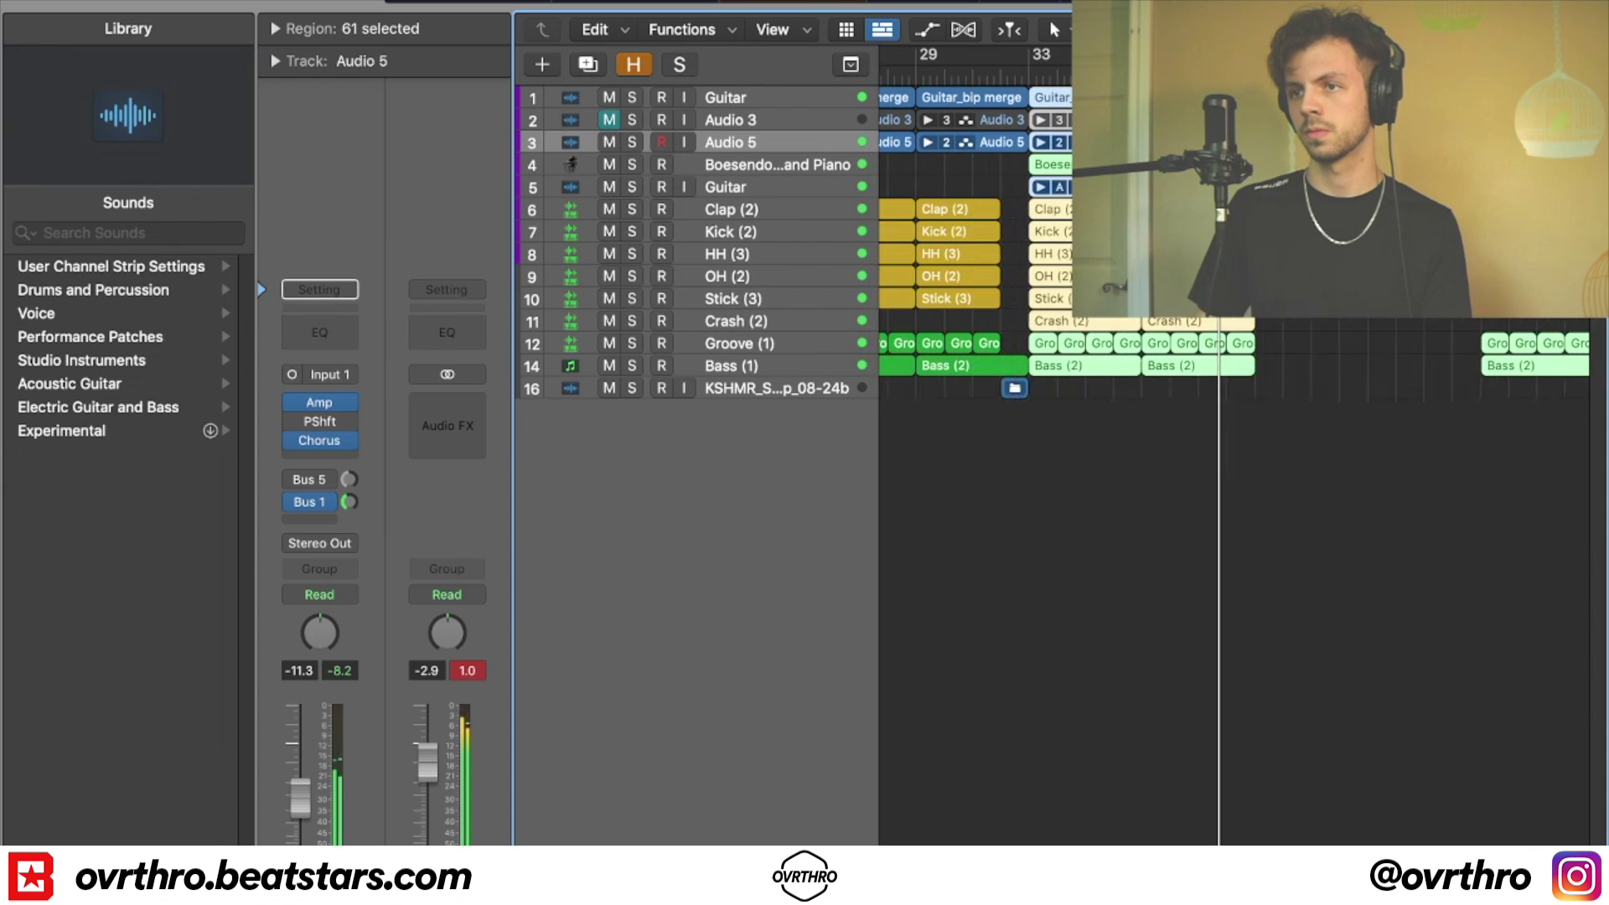
key("super+r")
scroll(1206, 360, "right", 8)
scroll(1224, 379, "down", 3)
left_click_drag(1388, 464, 1063, 51)
key("Delete")
- Move all regions from bar 41 onward eight bars later and fill the gap by repeating bars 33 to 40
scroll(1156, 329, "left", 5)
scroll(1160, 336, "left", 1)
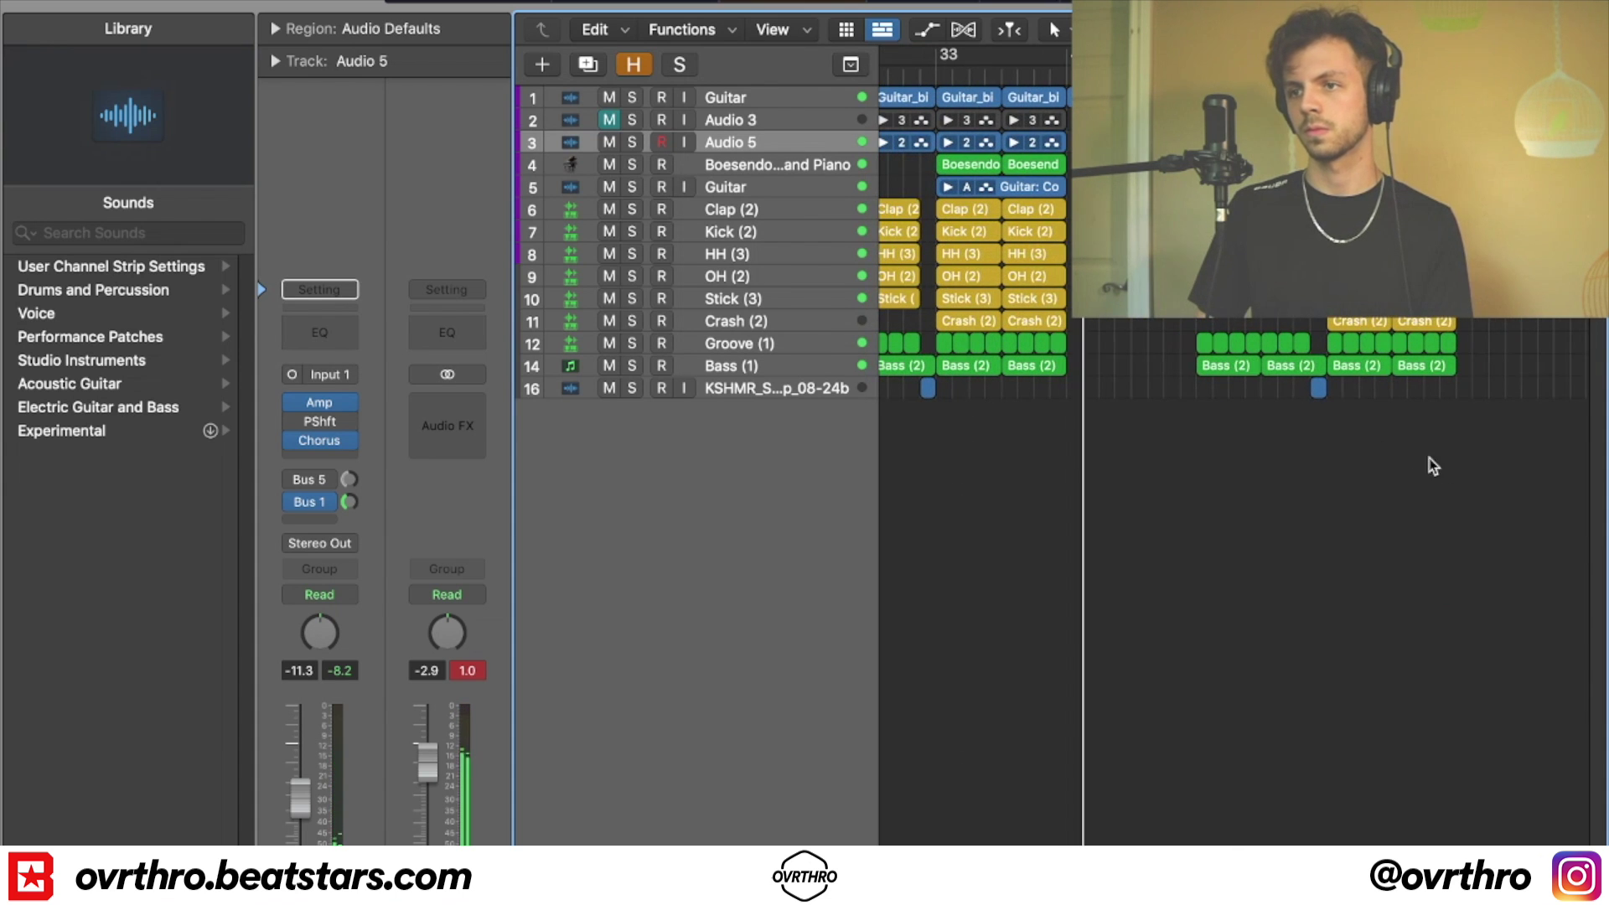
key("super+a")
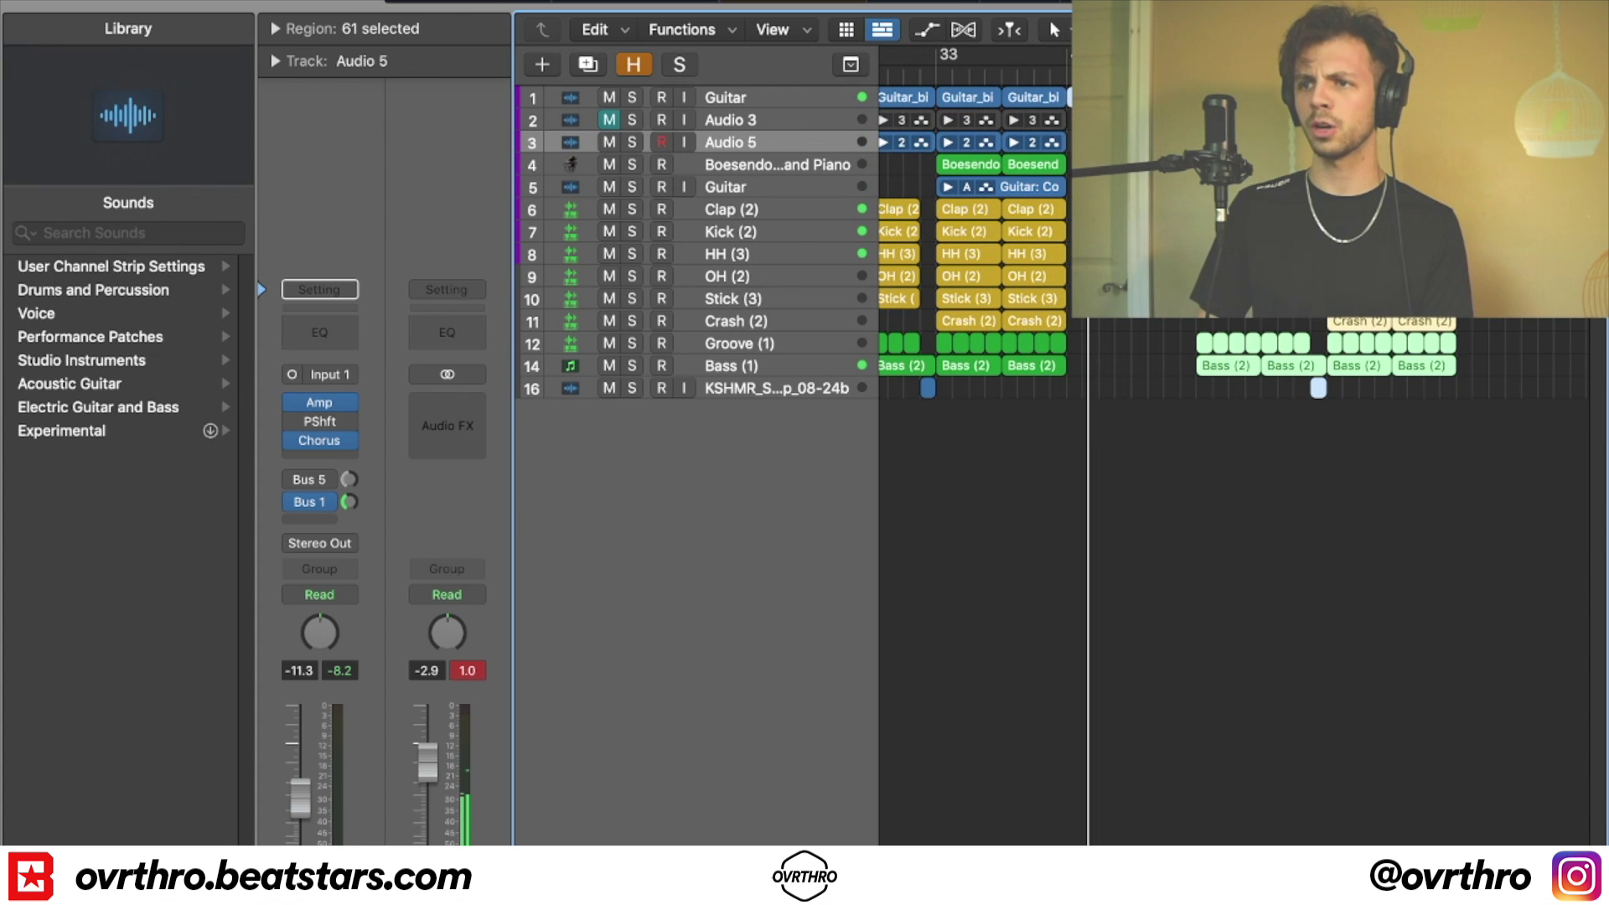
left_click_drag(1126, 404, 948, 55)
left_click_drag(1494, 534, 1280, 143)
left_click_drag(1148, 409, 949, 34)
key("super+r")
- Delete the drum, Groove (1) and Bass (2) regions that start at bar 45, and play back the result
left_click(1108, 522)
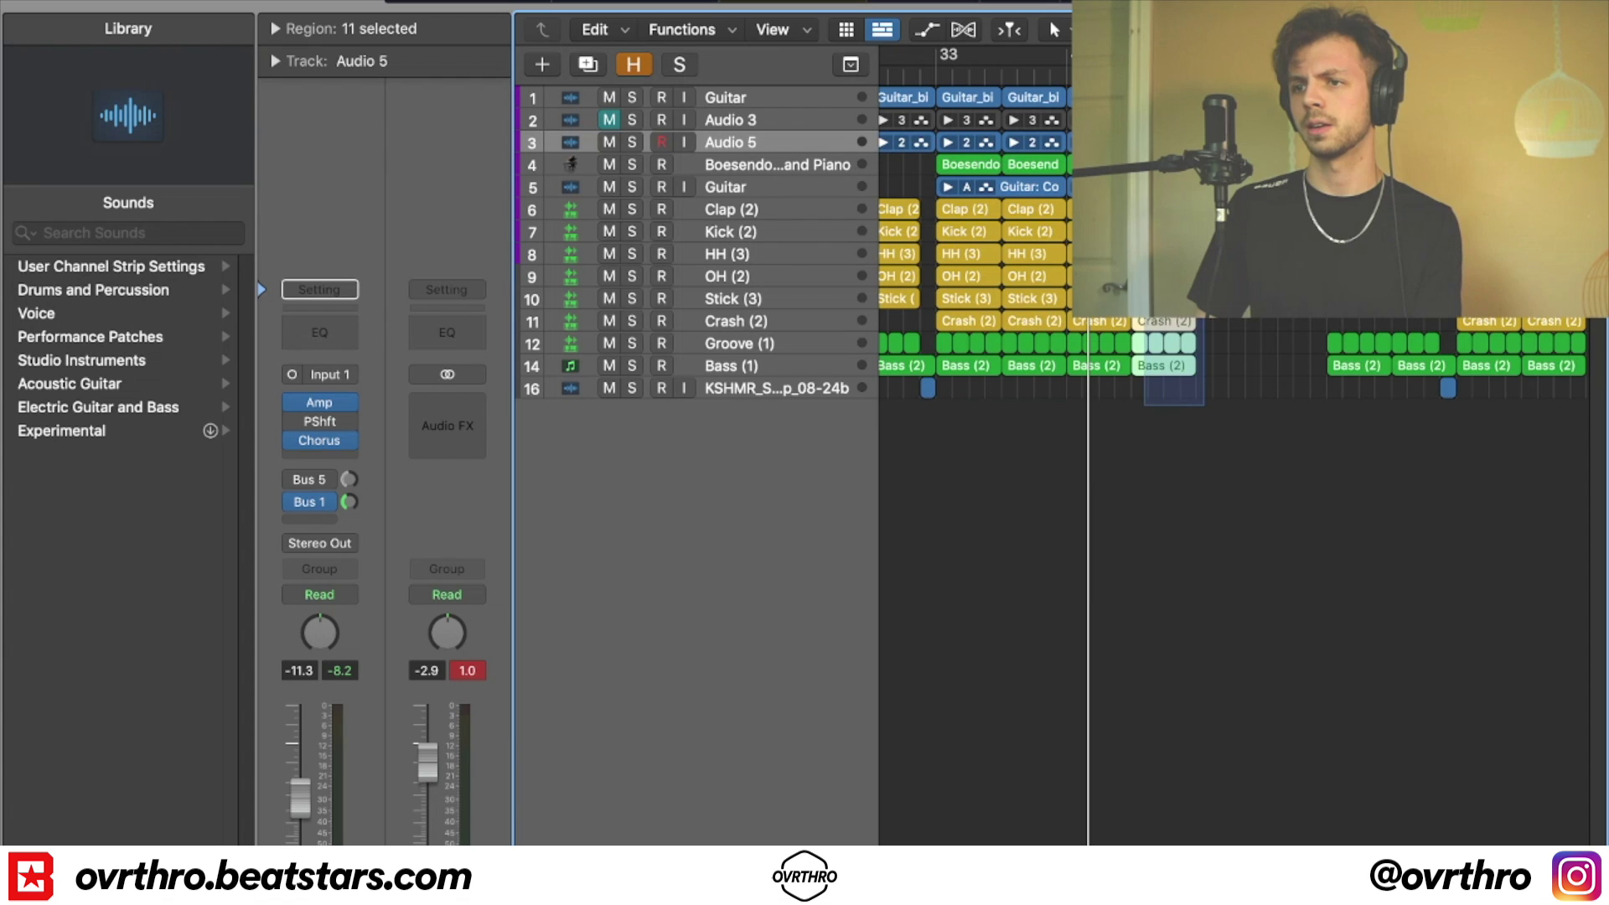
key("Delete")
key("space")
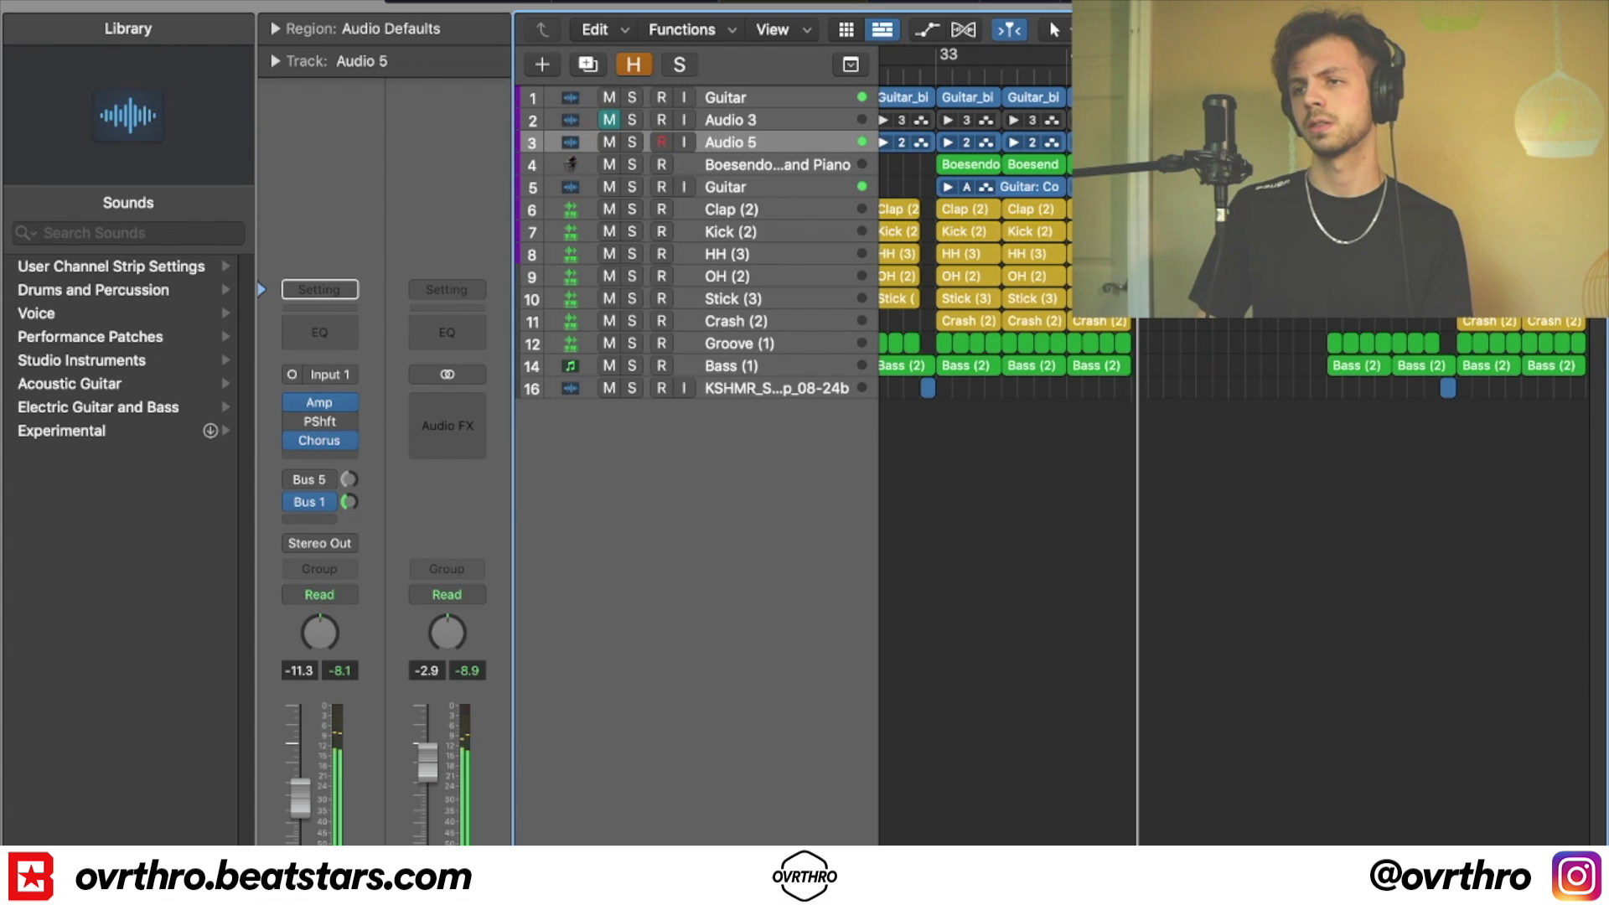
- Delete the regions of the sparse section between bar 53 and bar 61
scroll(1195, 322, "down", 2)
scroll(1196, 322, "left", 3)
scroll(1418, 455, "right", 3)
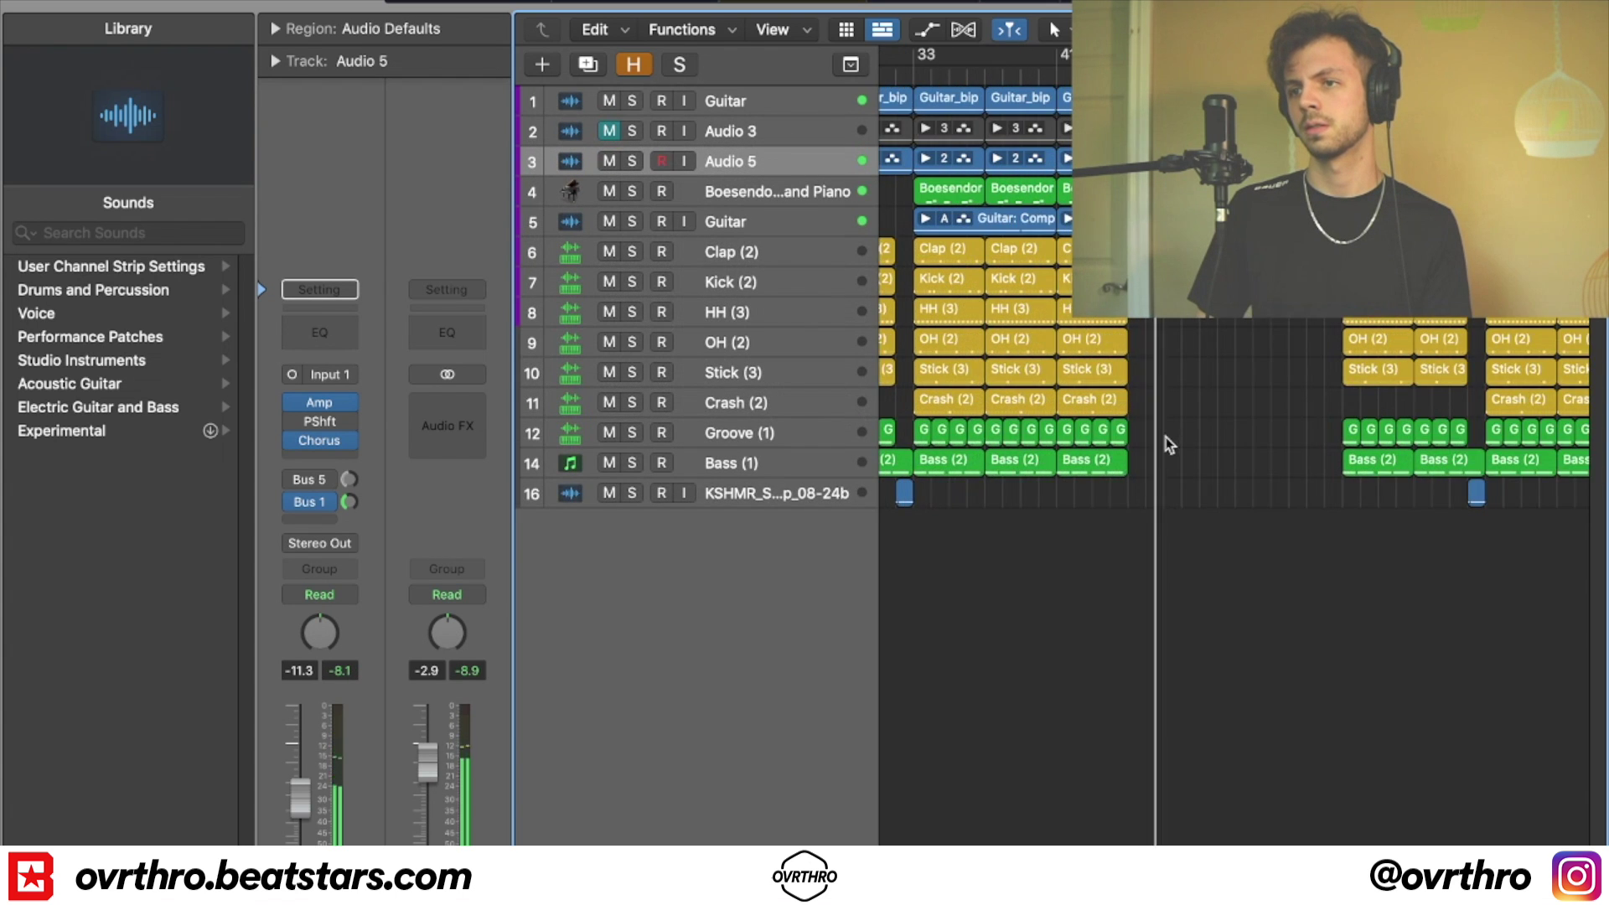
scroll(1206, 482, "right", 4)
scroll(1114, 461, "left", 1)
scroll(1054, 361, "left", 1)
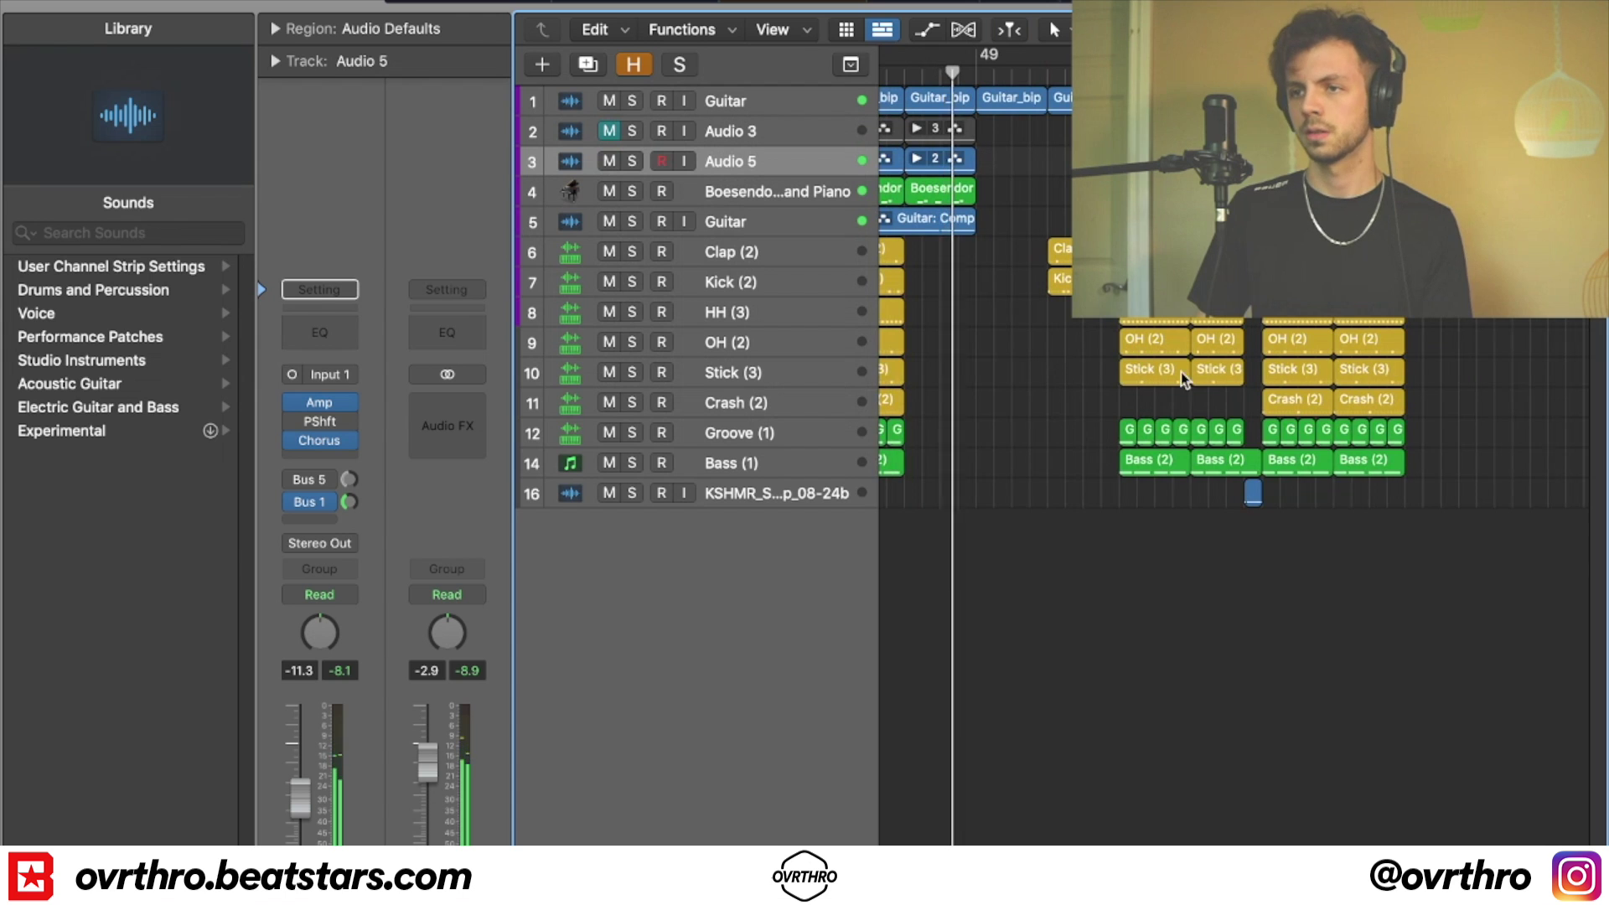
scroll(1180, 374, "left", 3)
scroll(1089, 503, "right", 3)
left_click_drag(1177, 500, 1056, 124)
key("Delete")
- Try removing the regions between bars 53 and 61 and moving everything from bar 61 onward eight bars earlier
left_click_drag(1528, 612, 1111, 281)
key("super+z")
left_click_drag(1411, 558, 1140, 260)
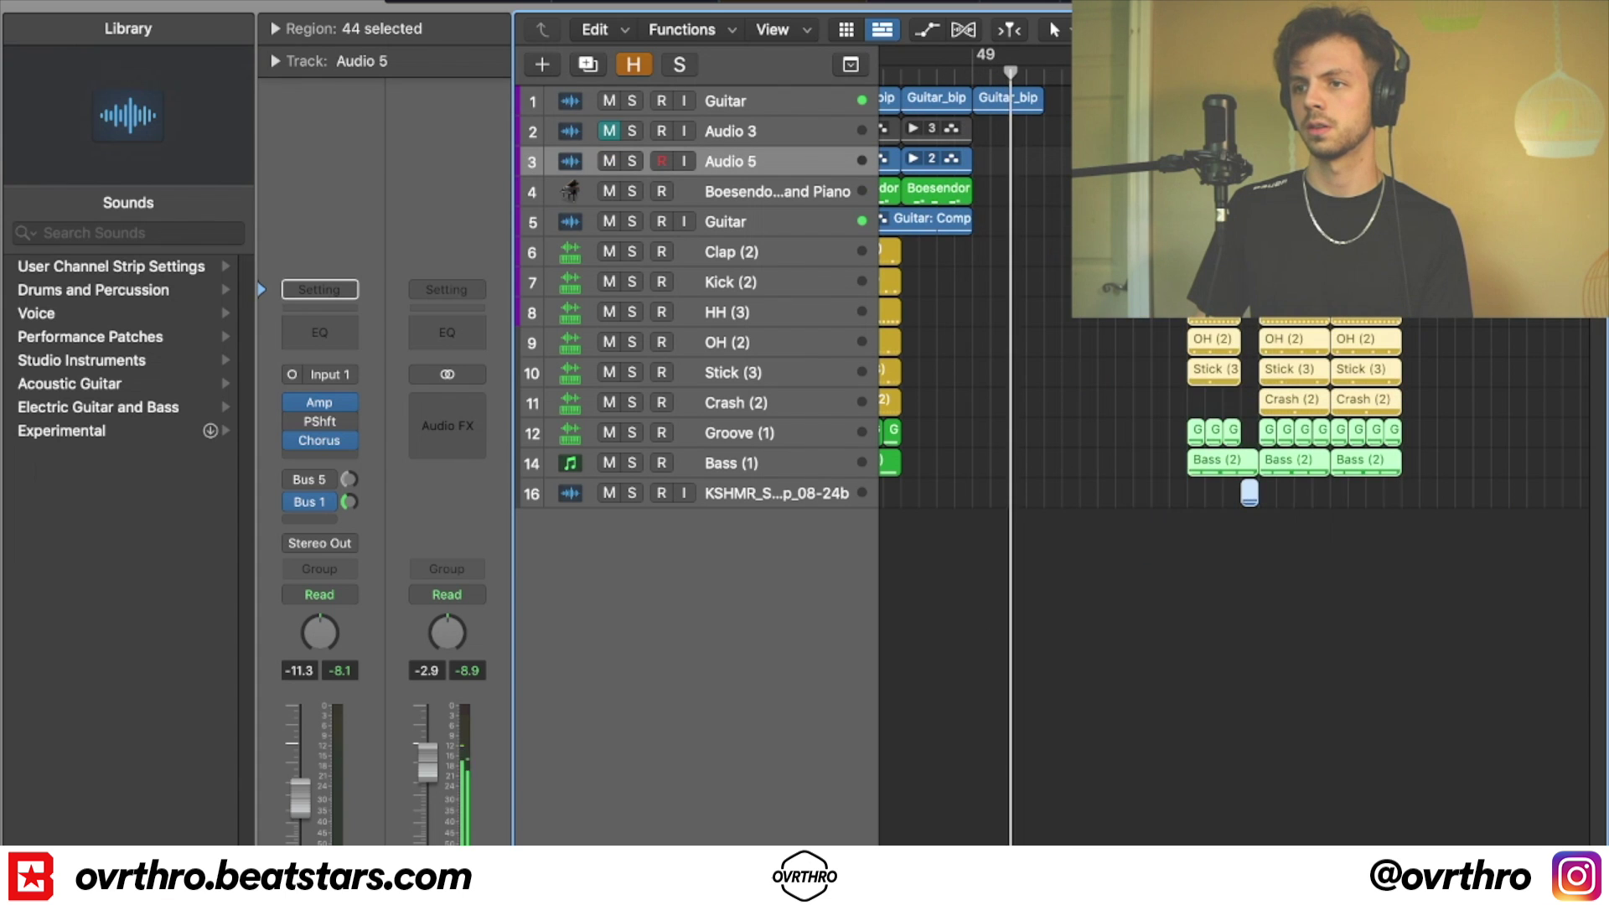
left_click_drag(1172, 104, 1031, 100)
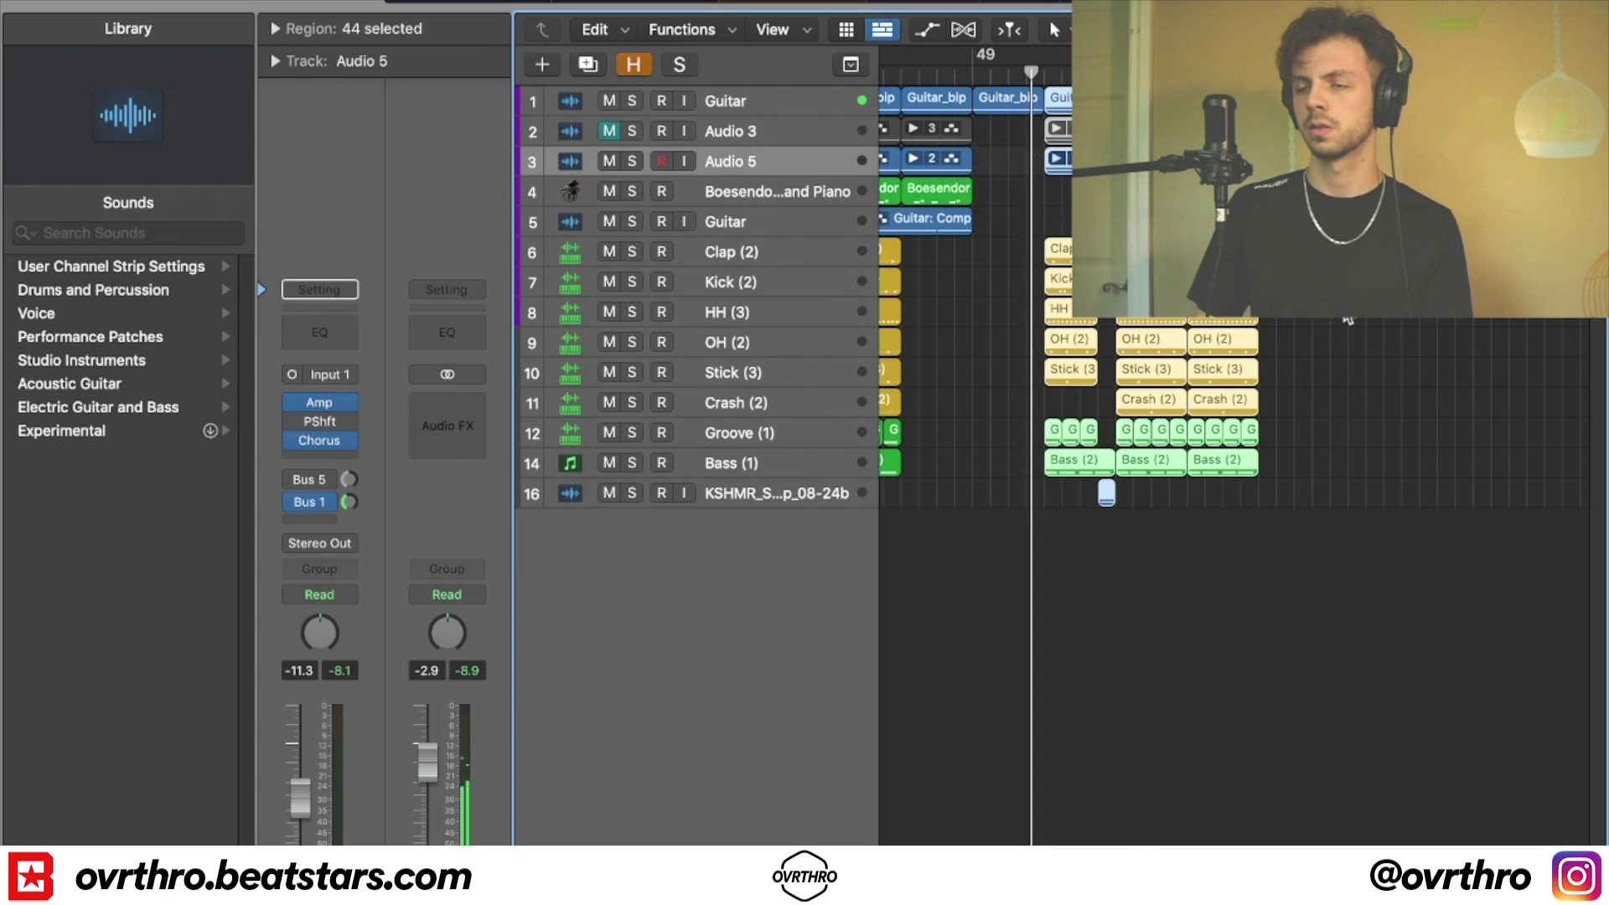
left_click(1348, 325)
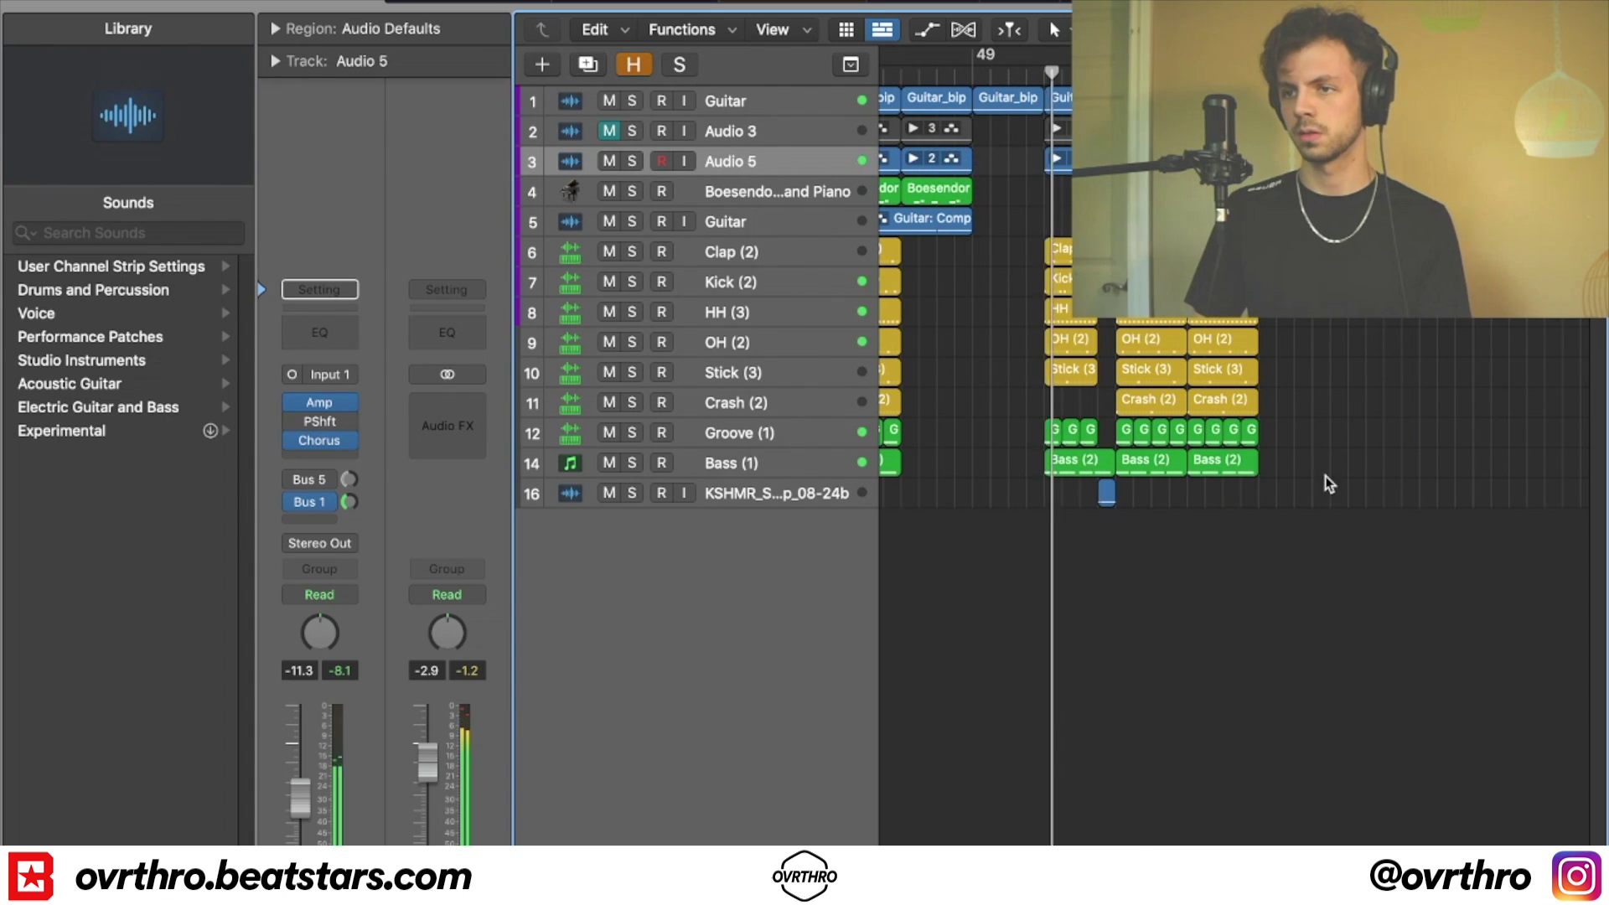
- Undo the eight-bar move and the deletion so the regions between bars 53 and 61 are restored
scroll(1324, 476, "left", 2)
key("super+z")
key("super+z")
left_click(1391, 563)
- Repeat all regions from bar 65 to bar 73 once so the copies start at bar 73
scroll(1318, 329, "right", 1)
scroll(1317, 329, "right", 3)
left_click_drag(1316, 532, 1173, 103)
key("super+r")
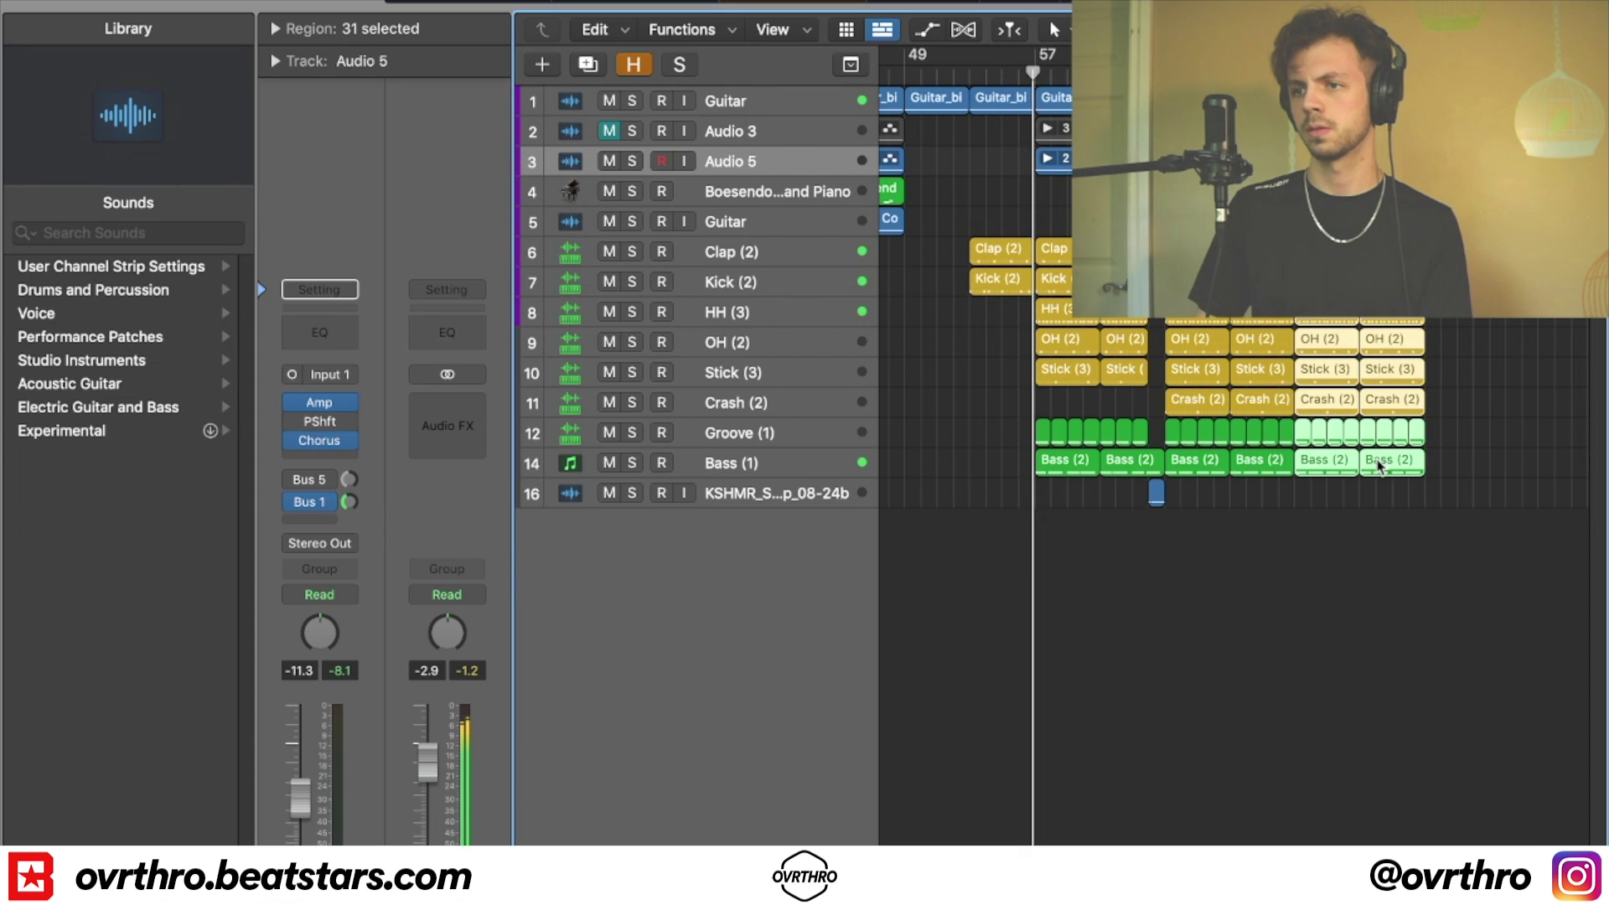
scroll(1417, 385, "right", 8)
left_click(1417, 285)
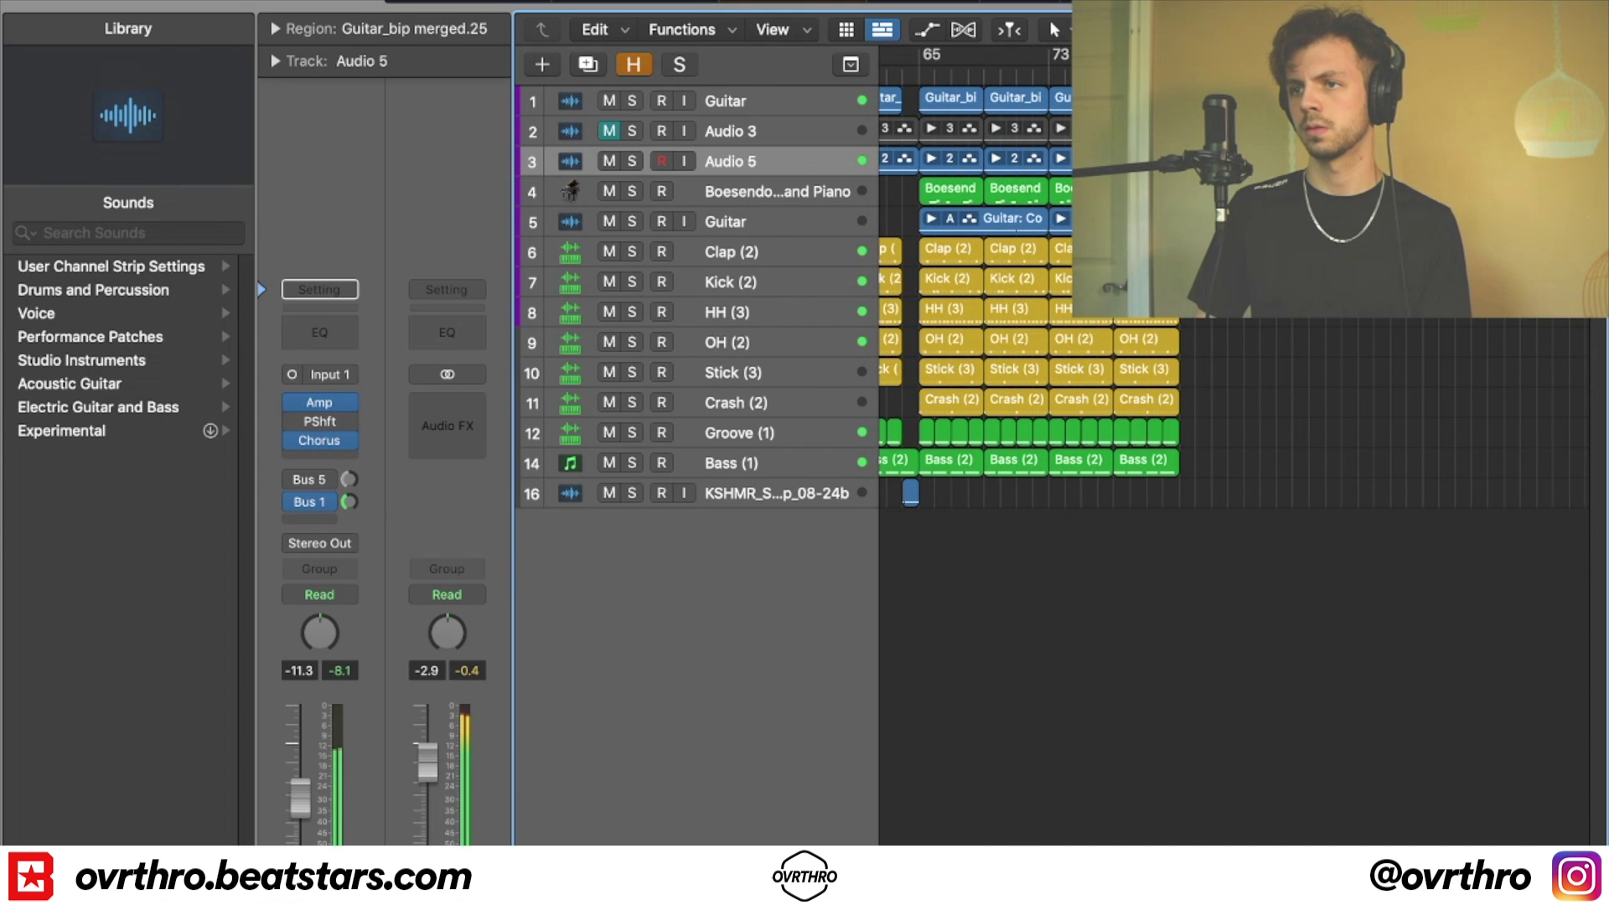
- Add the Stereo Out channel as a track below the sweep track and display its volume automation
scroll(1261, 450, "up", 2)
scroll(1234, 459, "left", 10)
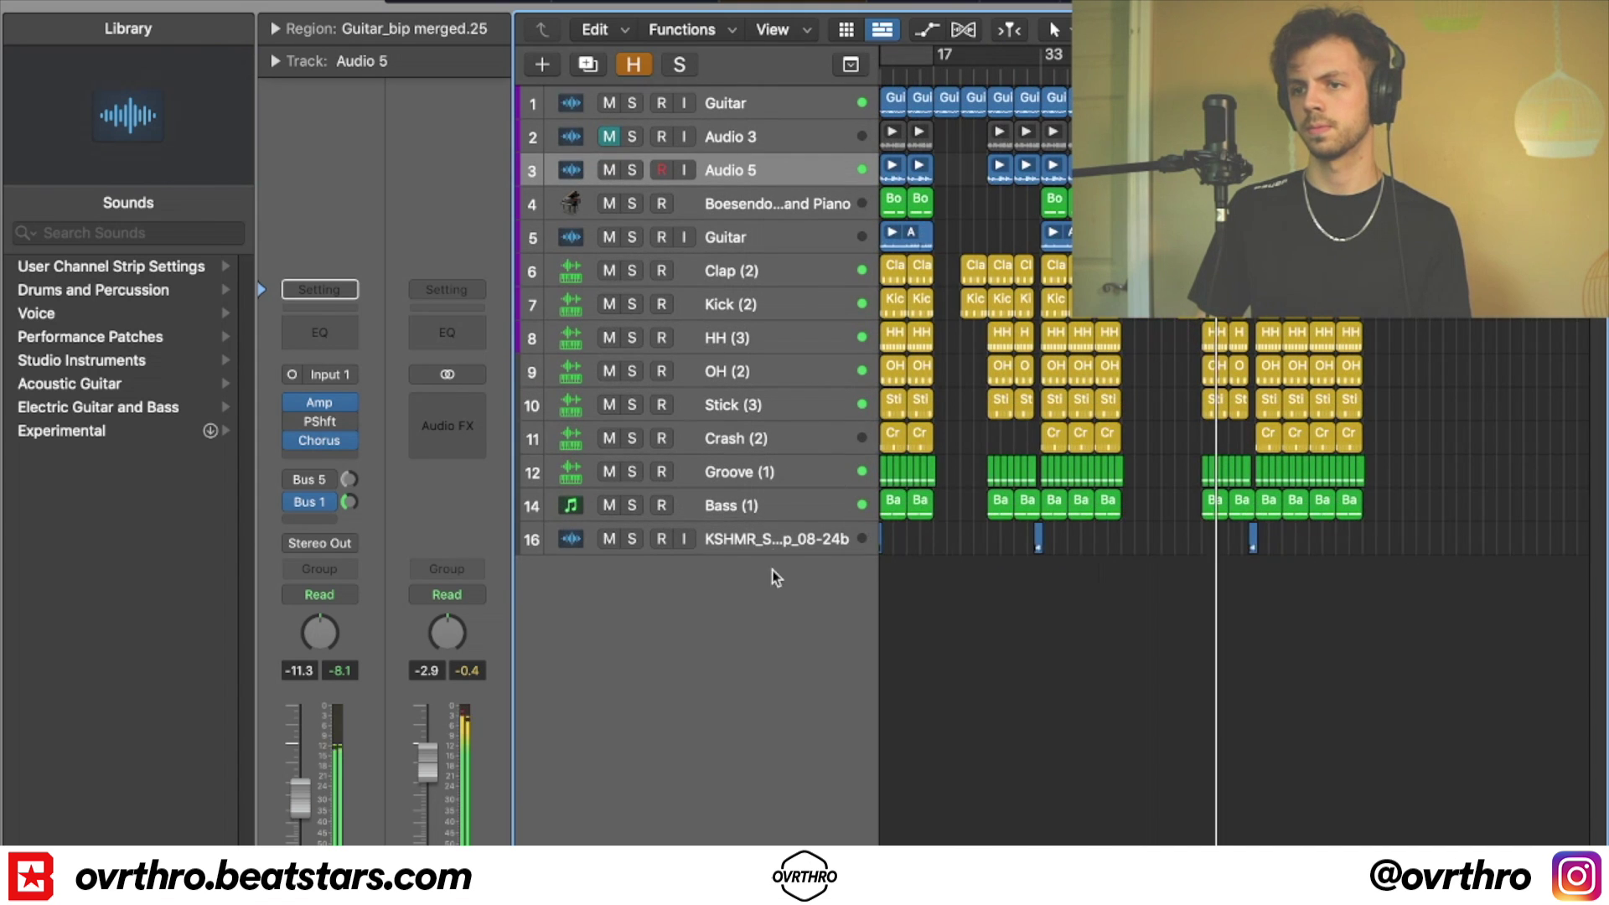
left_click(789, 540)
key("shift+super+m")
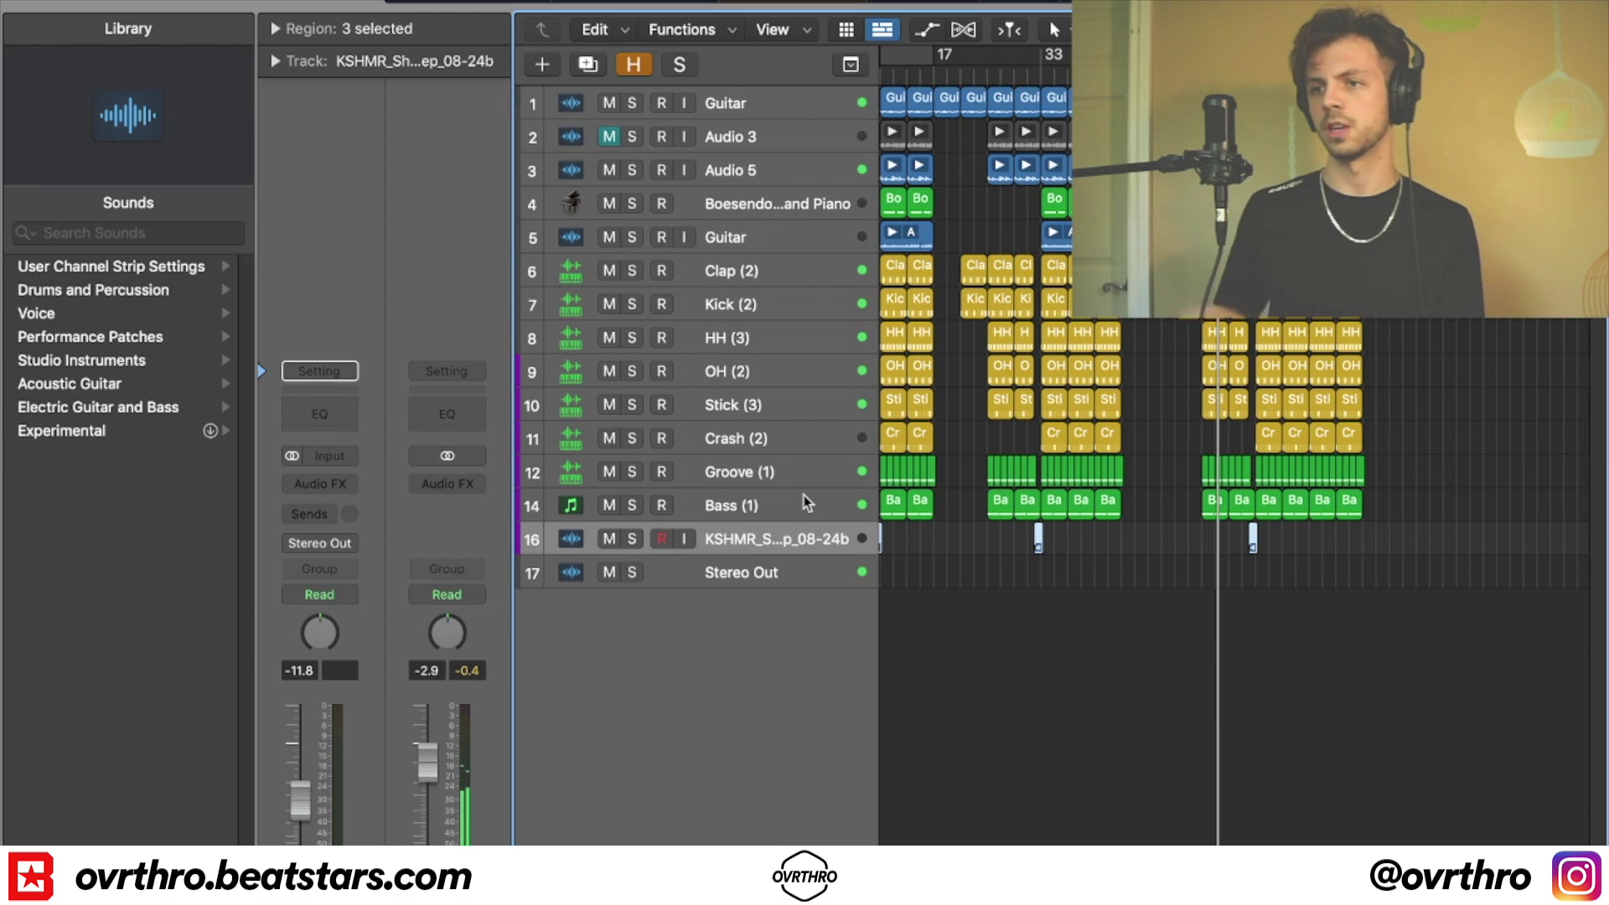
left_click(758, 578)
key("a")
left_click(760, 823)
left_click(798, 876)
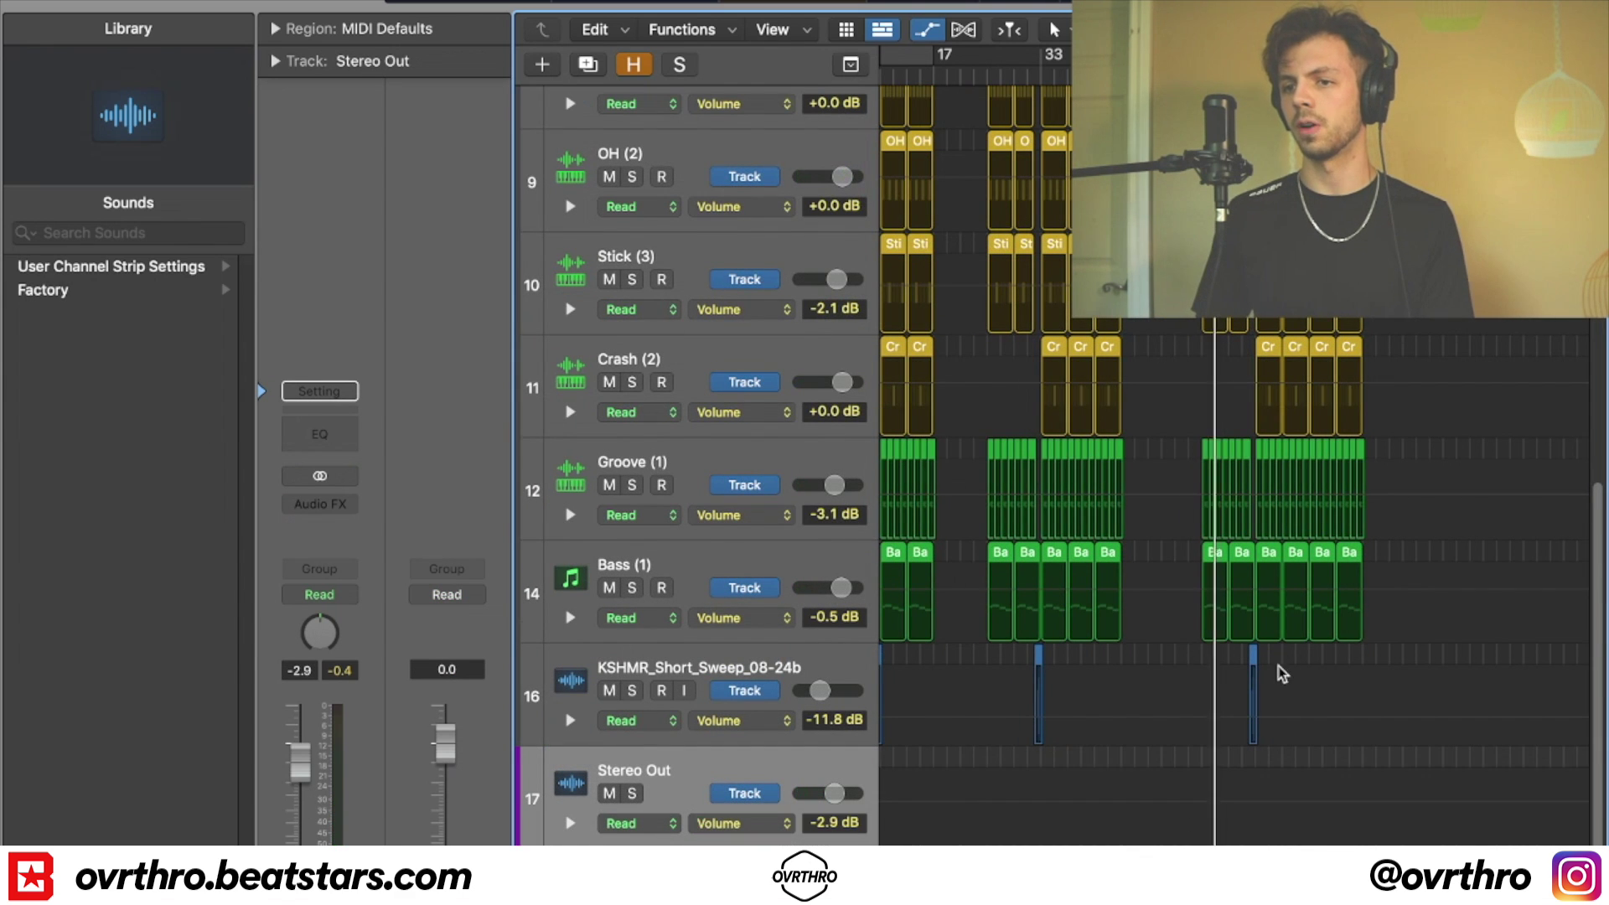
- Draw a volume fade-out on Stereo Out from -2.9 dB at the arrangement's end down to silence, and hide automation
scroll(1220, 772, "right", 3)
left_click(1259, 802)
left_click(1381, 802)
left_click_drag(1381, 802, 1380, 838)
scroll(1310, 500, "down", 3)
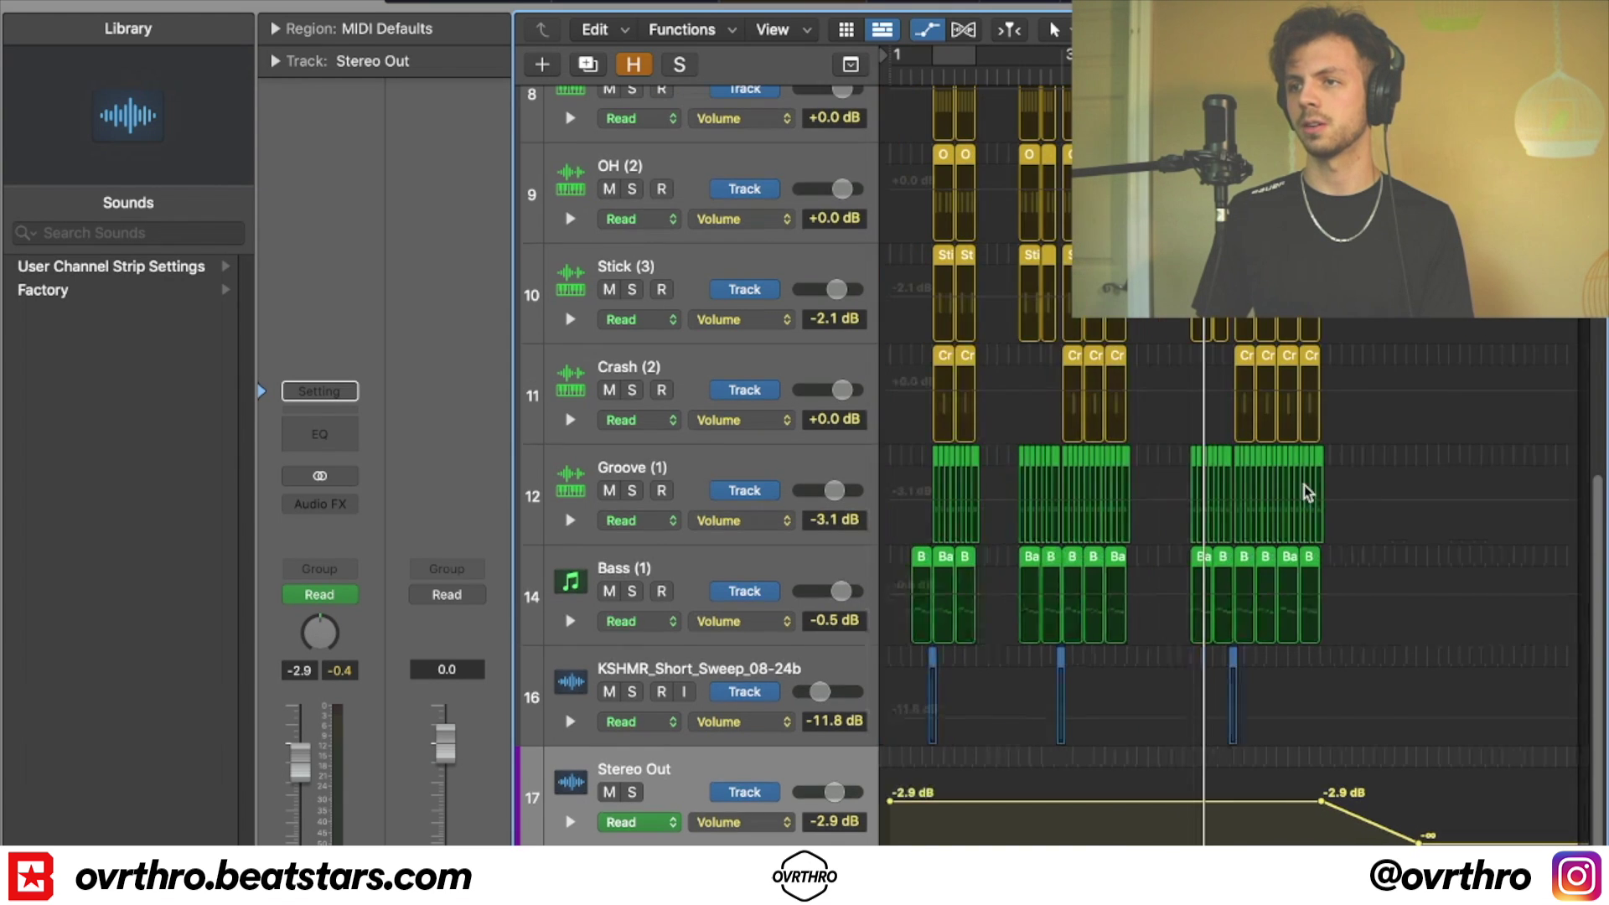
key("a")
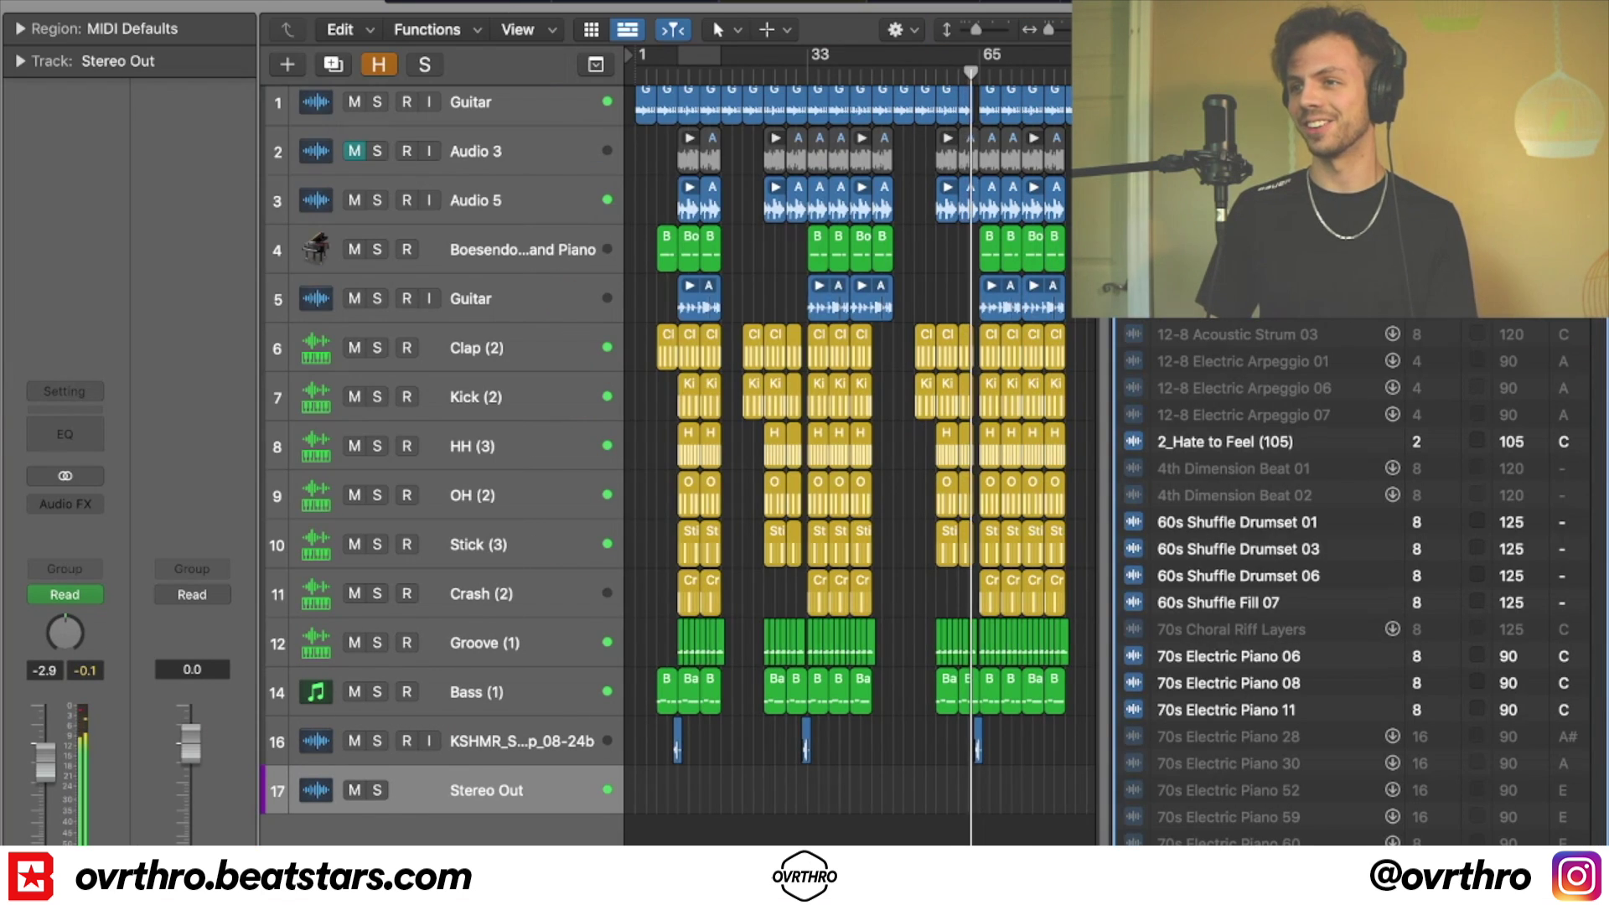
- Find the ovrthro tag in the loop library and place it on a new audio track below the sweep track
left_click(1421, 128)
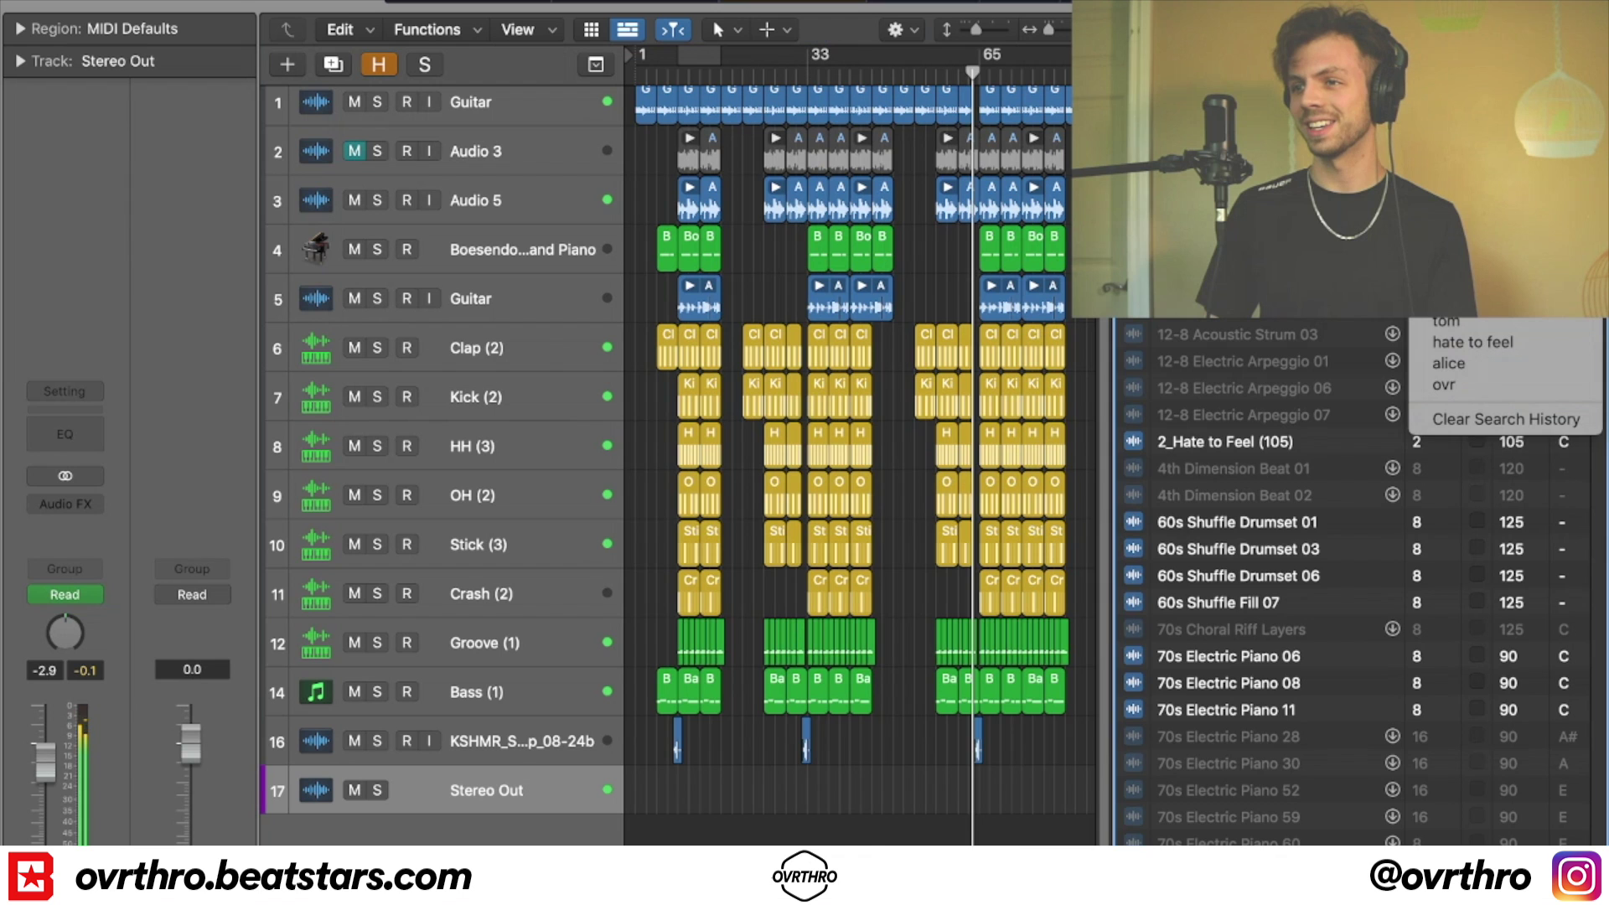
left_click(1454, 258)
left_click_drag(1240, 294, 672, 825)
scroll(727, 787, "up", 5)
scroll(734, 784, "left", 15)
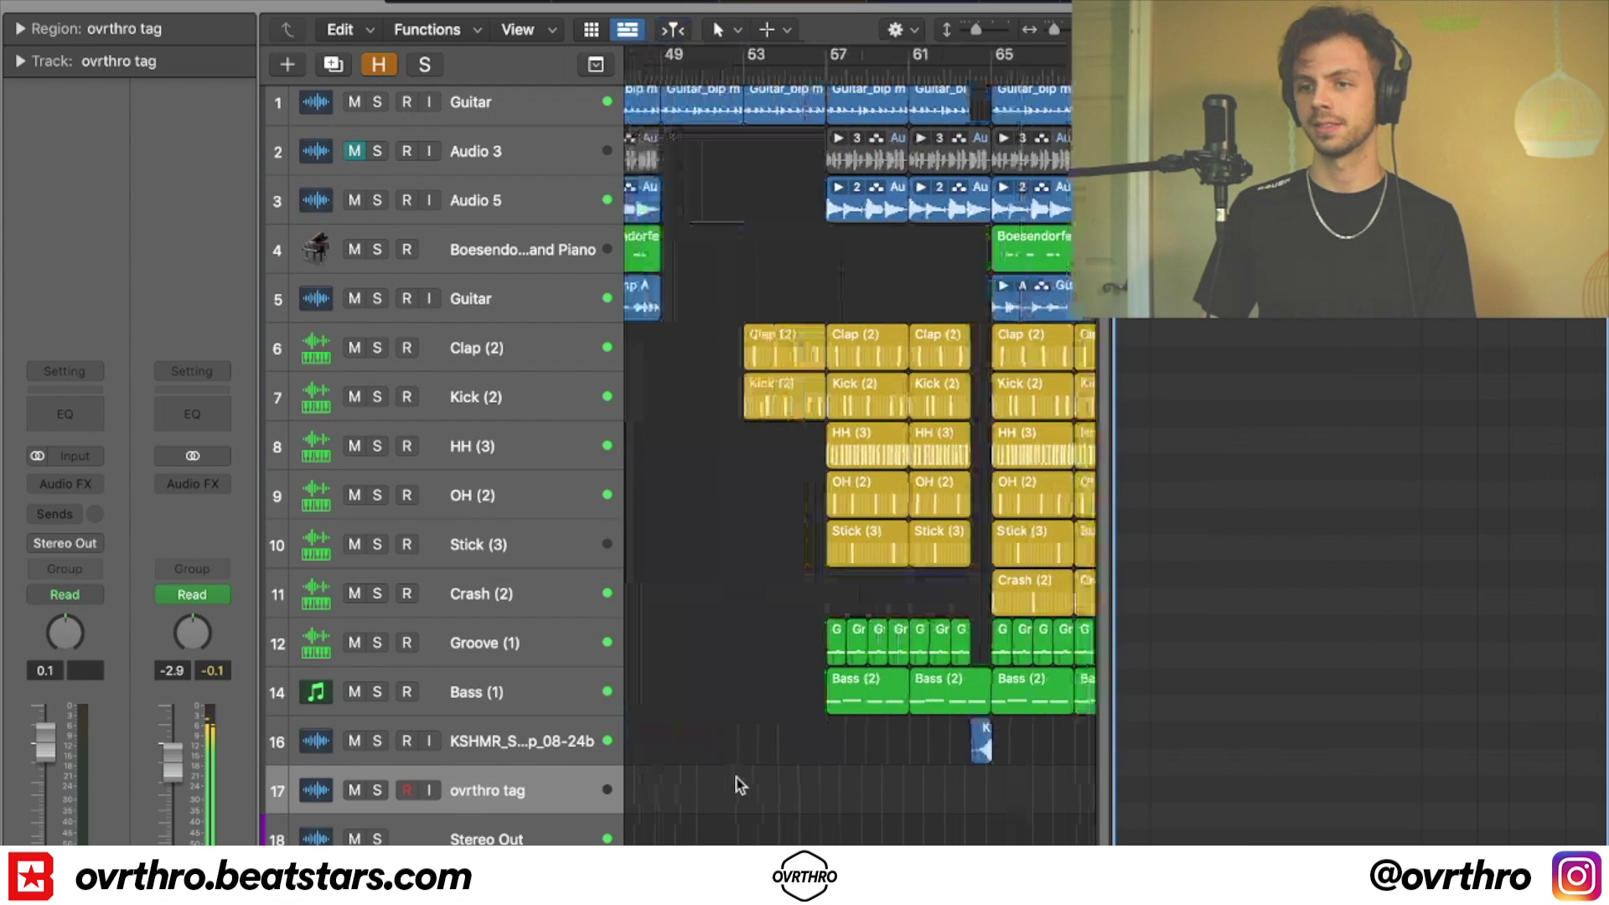
- Move the ovrthro tag region to about half a bar before bar 9 and play back from just before it
scroll(781, 784, "up", 4)
left_click_drag(796, 803, 820, 809)
left_click(776, 73)
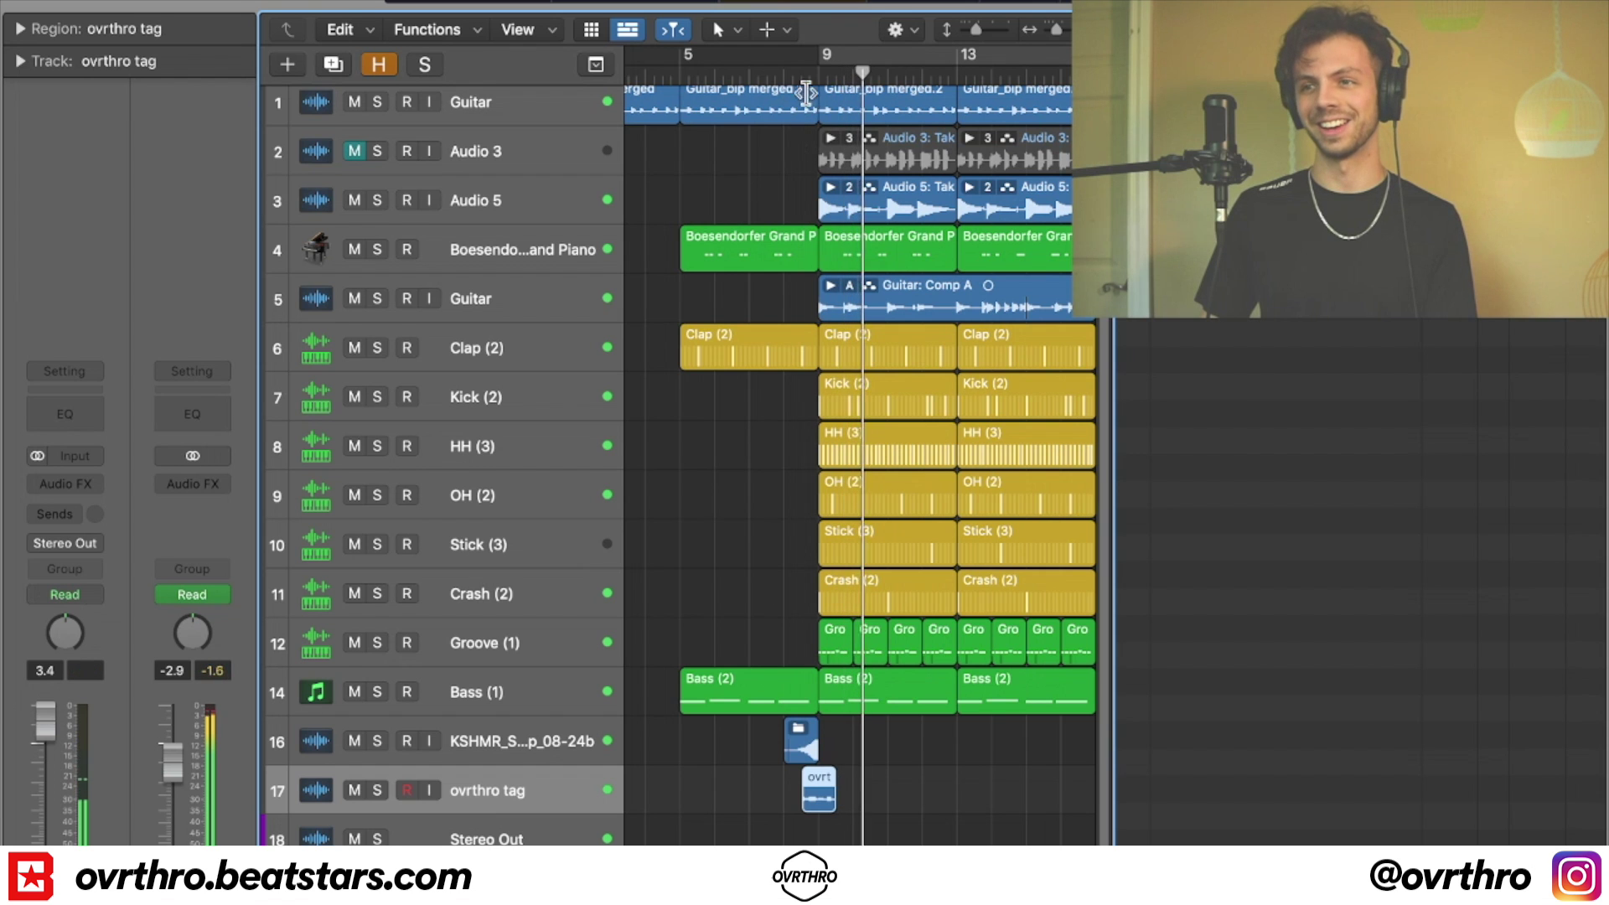
- Close the browser beside the arrangement and fit the whole song in view
scroll(931, 597, "down", 8)
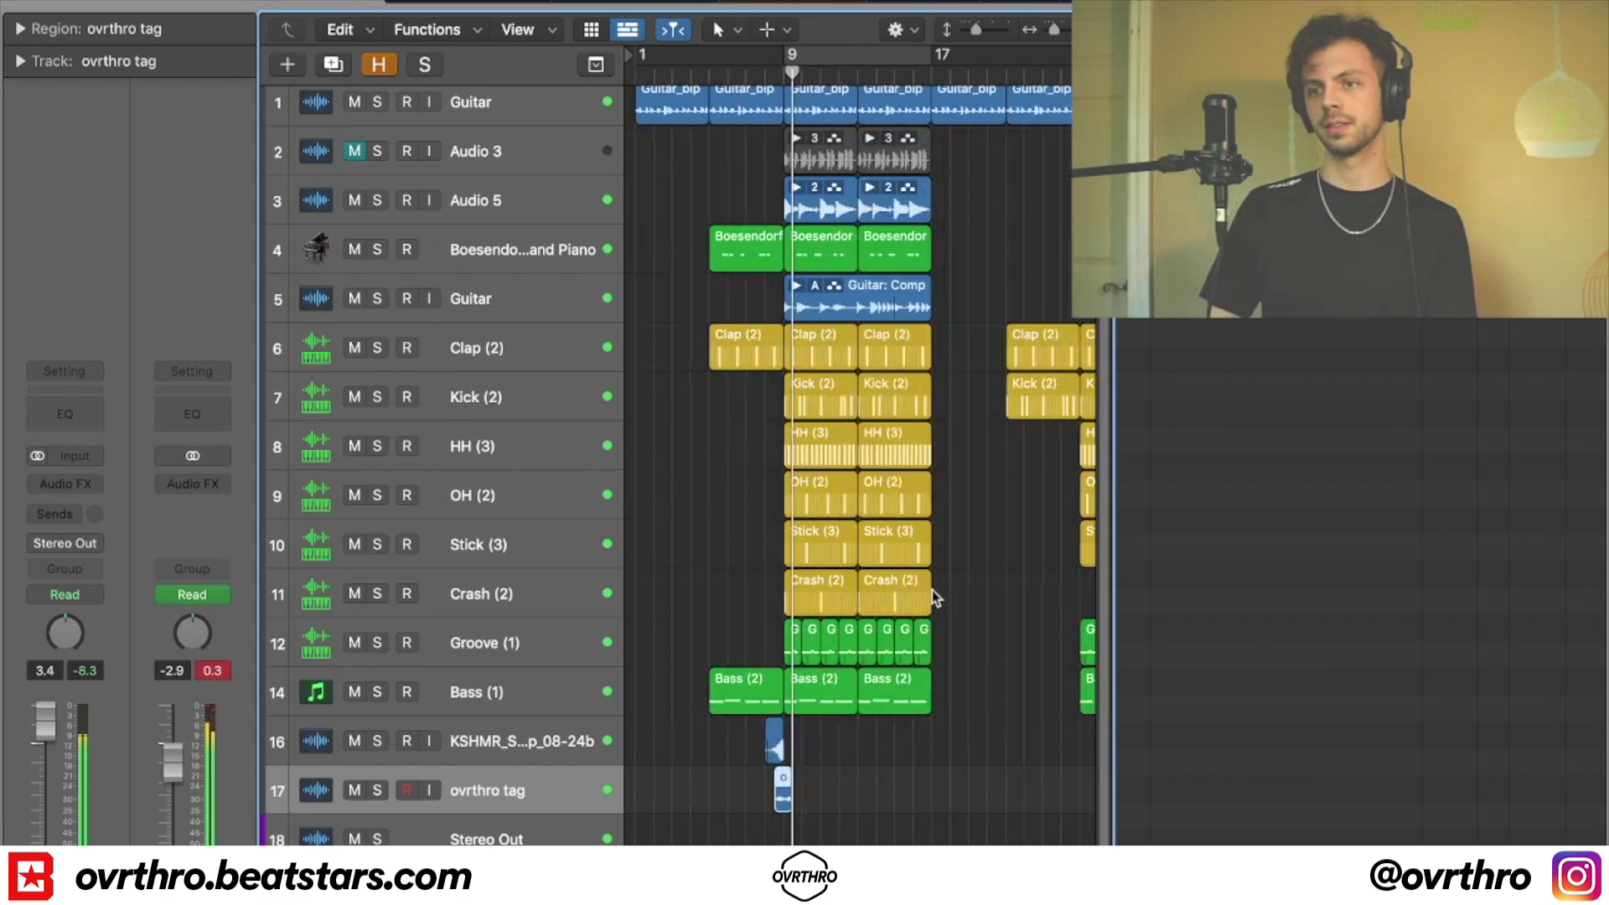
key("f")
key("f")
key("super+Left")
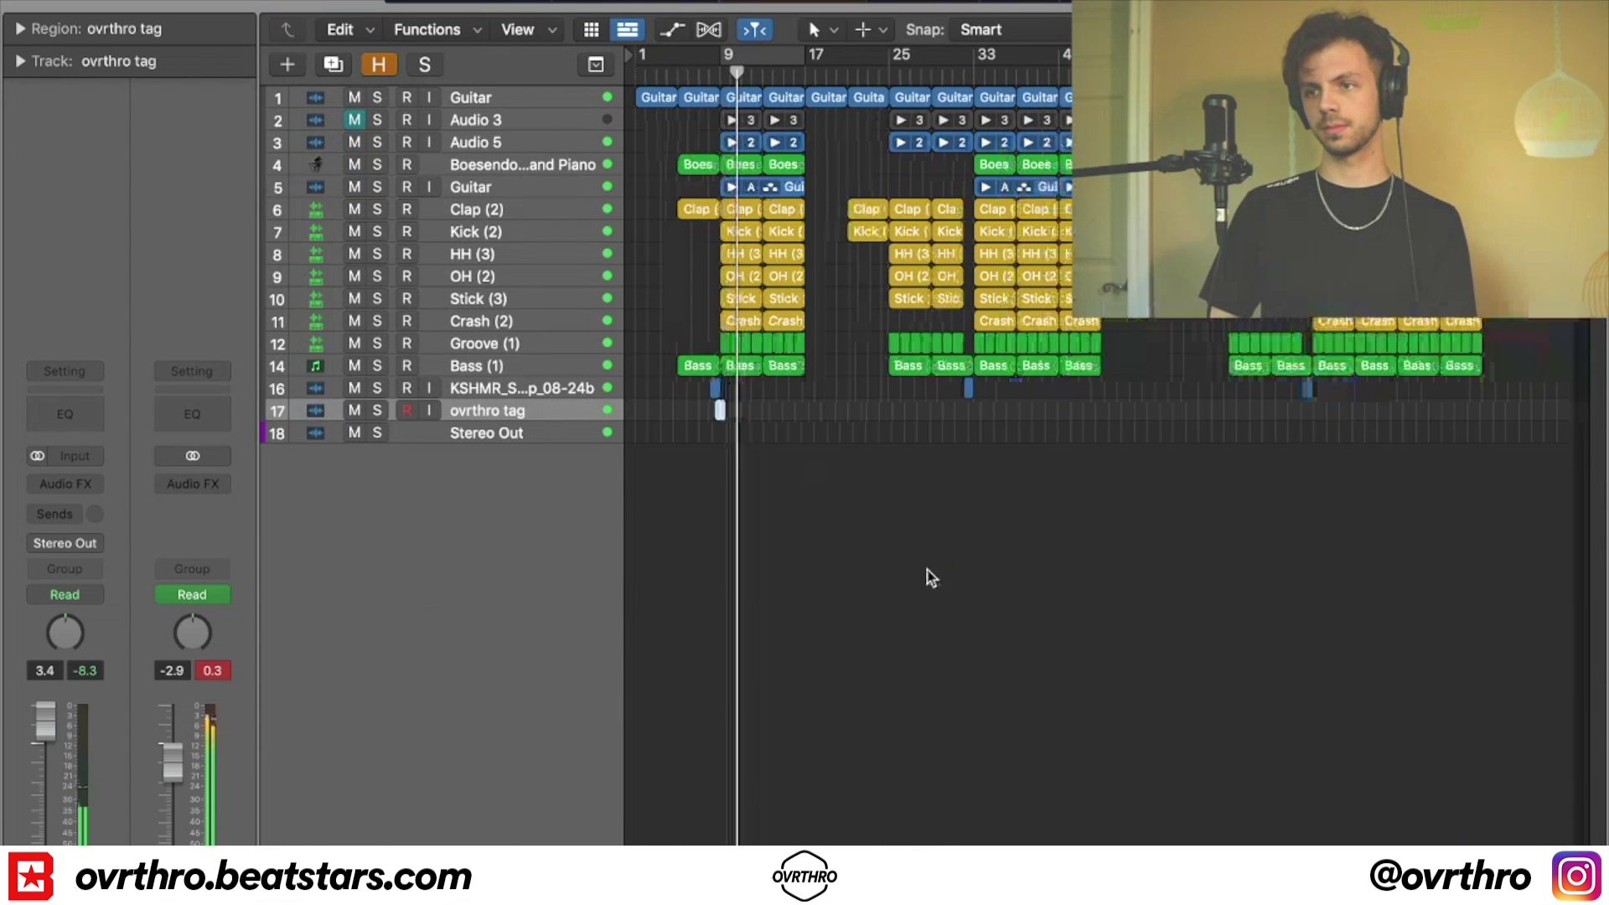